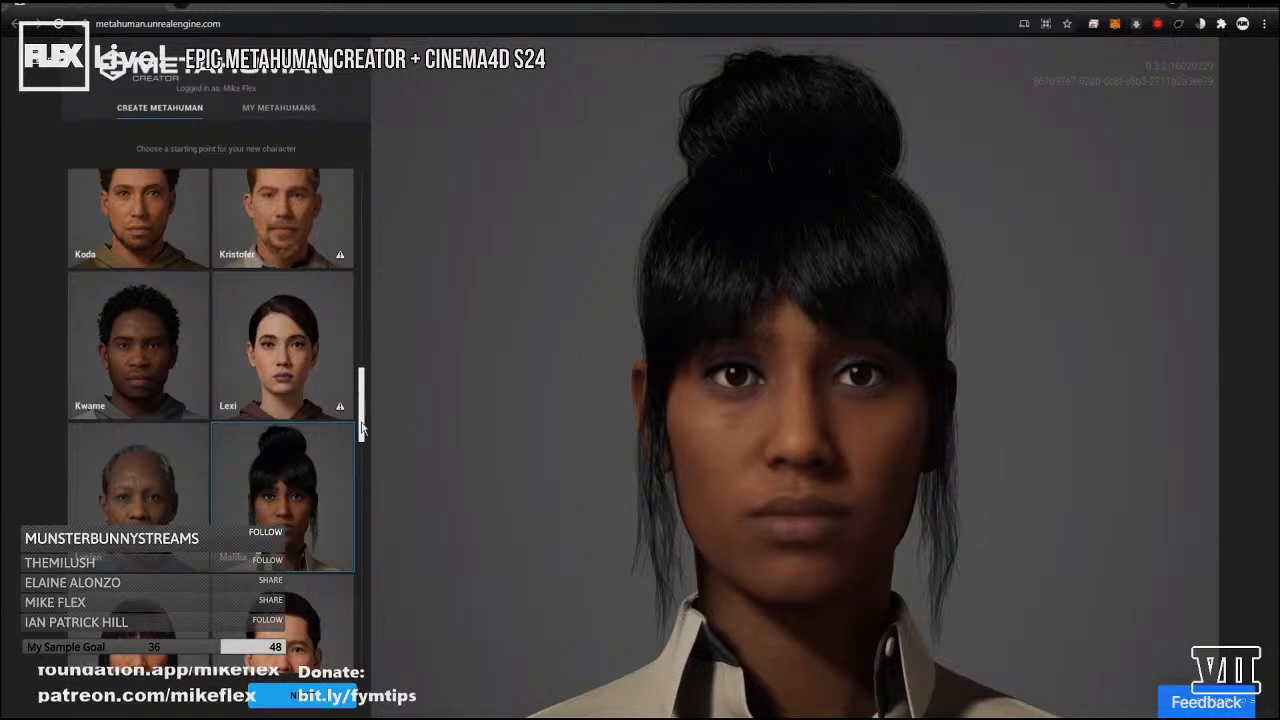
Look through the gallery of starting characters and check the loaded Malika preset at an angle.
scroll(355, 300, "up", 10)
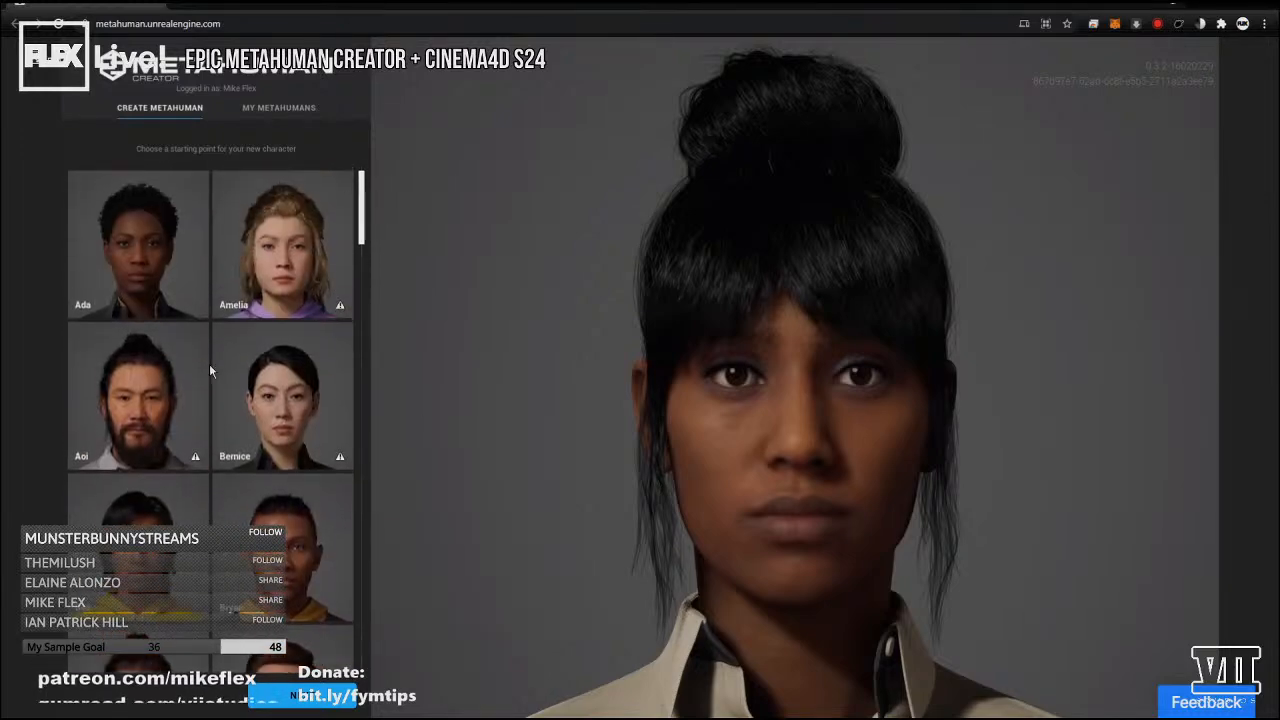
scroll(220, 330, "down", 7)
scroll(302, 268, "down", 10)
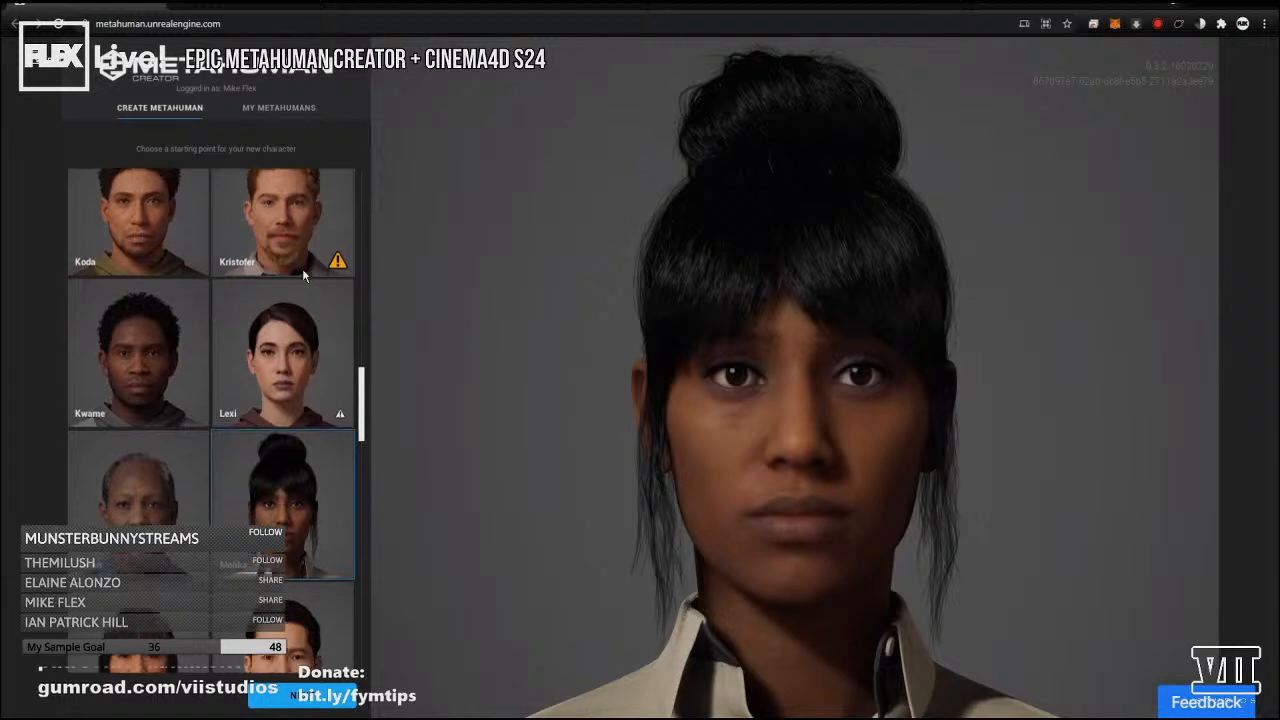
scroll(302, 268, "down", 8)
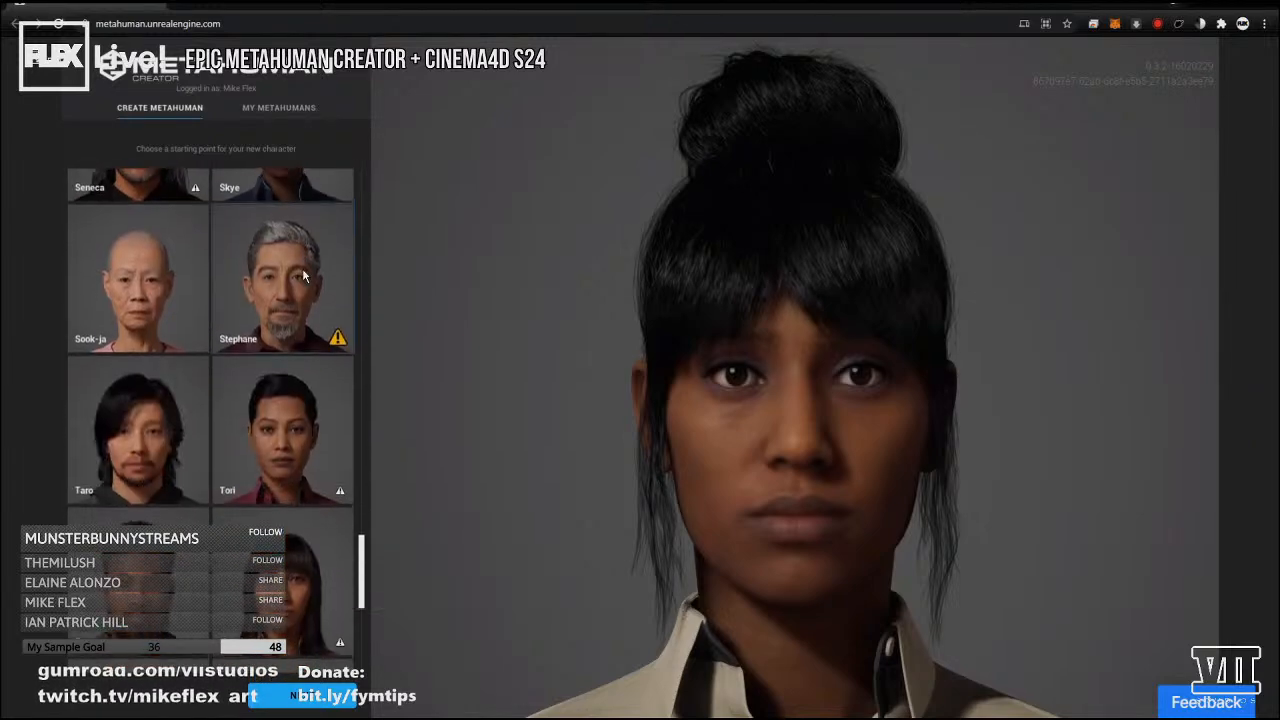
scroll(304, 551, "up", 5)
left_click_drag(732, 410, 797, 403)
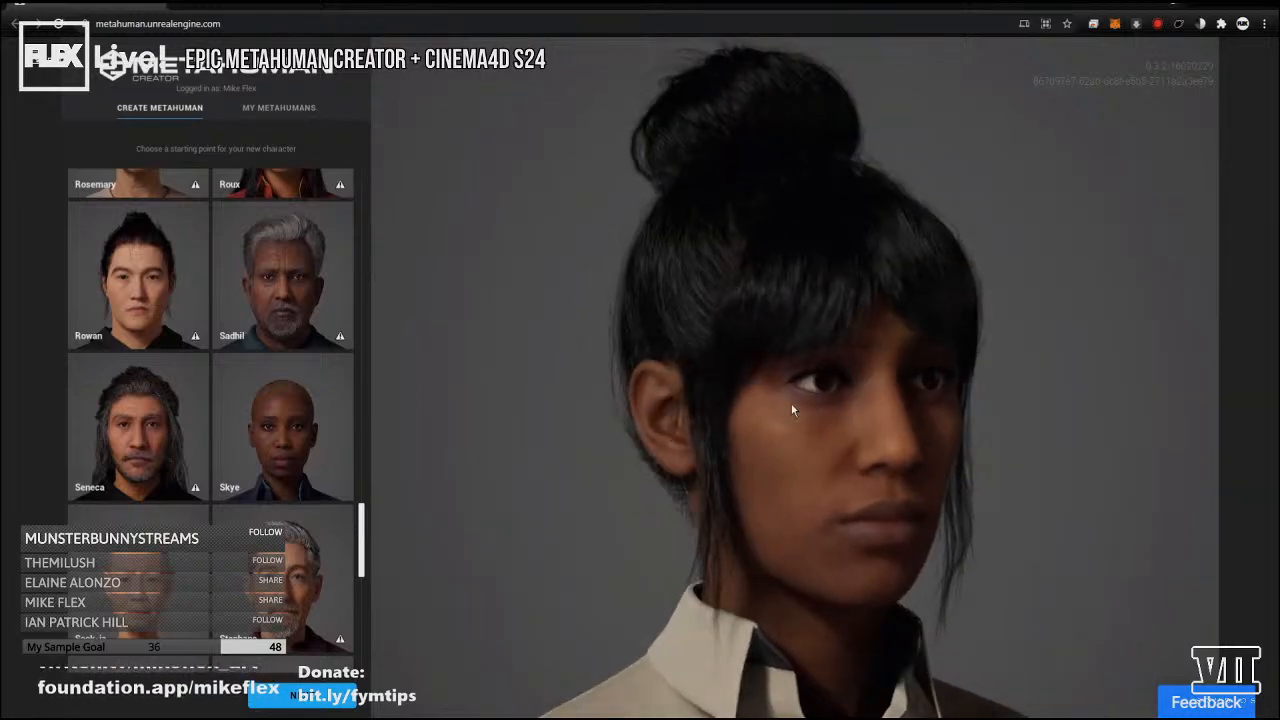
scroll(370, 456, "up", 3)
scroll(366, 397, "up", 5)
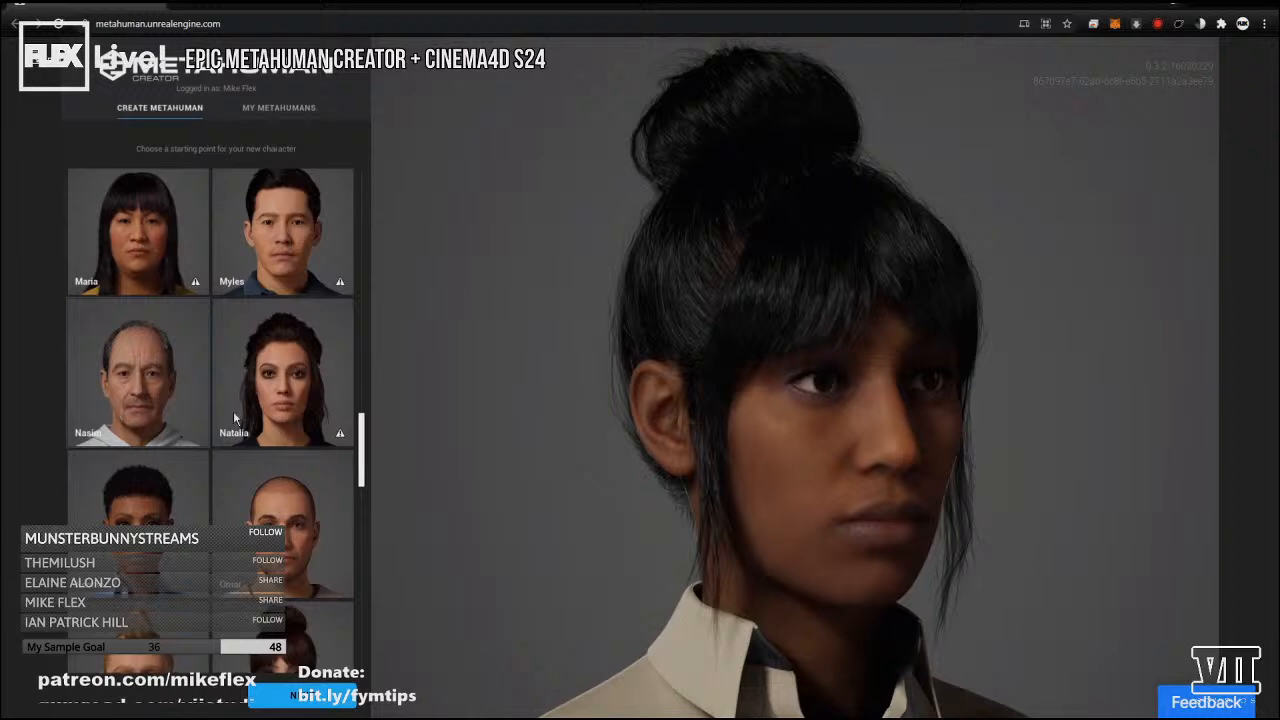
Choose the Pia preset as the starting point for the new character.
scroll(309, 395, "down", 1)
scroll(300, 392, "down", 1)
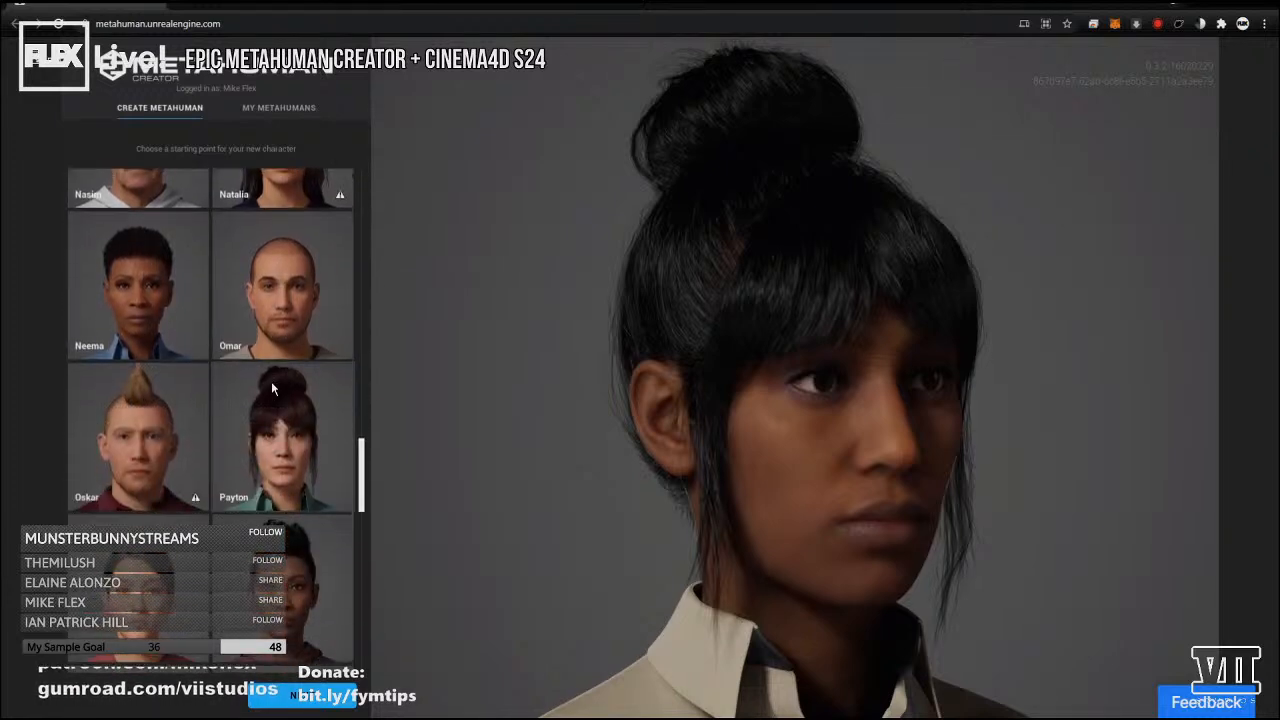
scroll(172, 428, "down", 1)
scroll(181, 422, "down", 1)
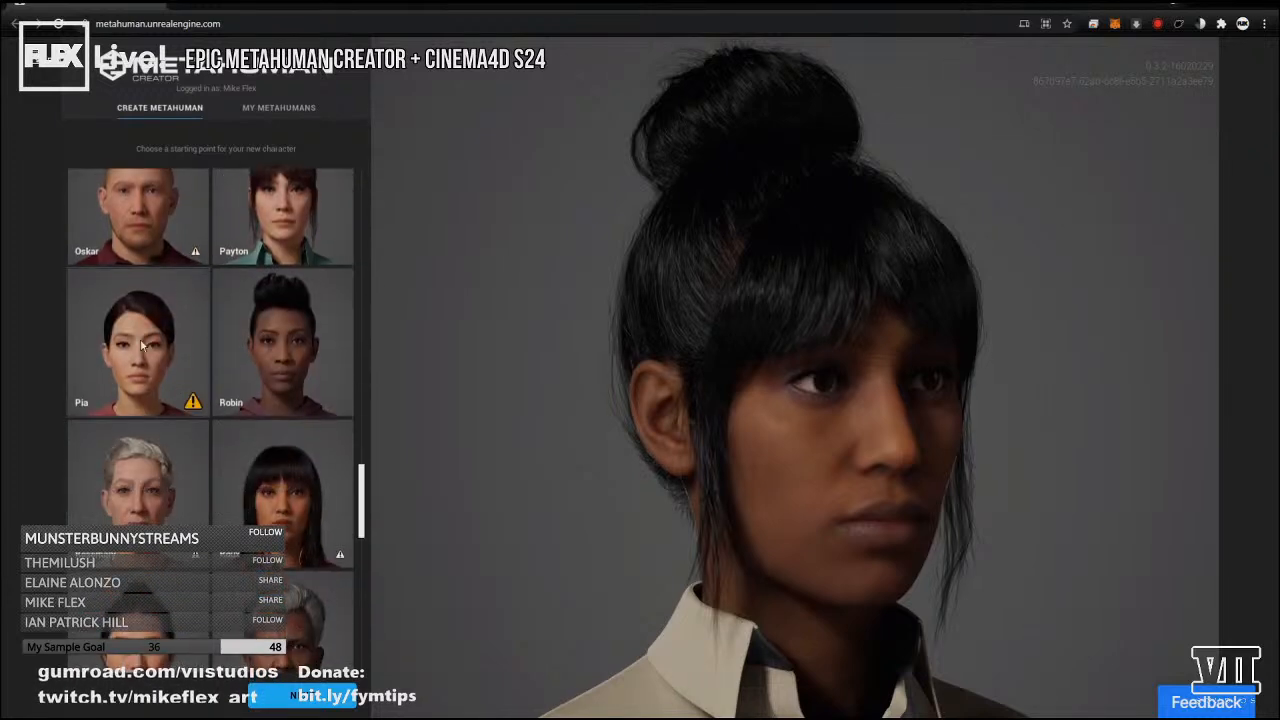
left_click(173, 377)
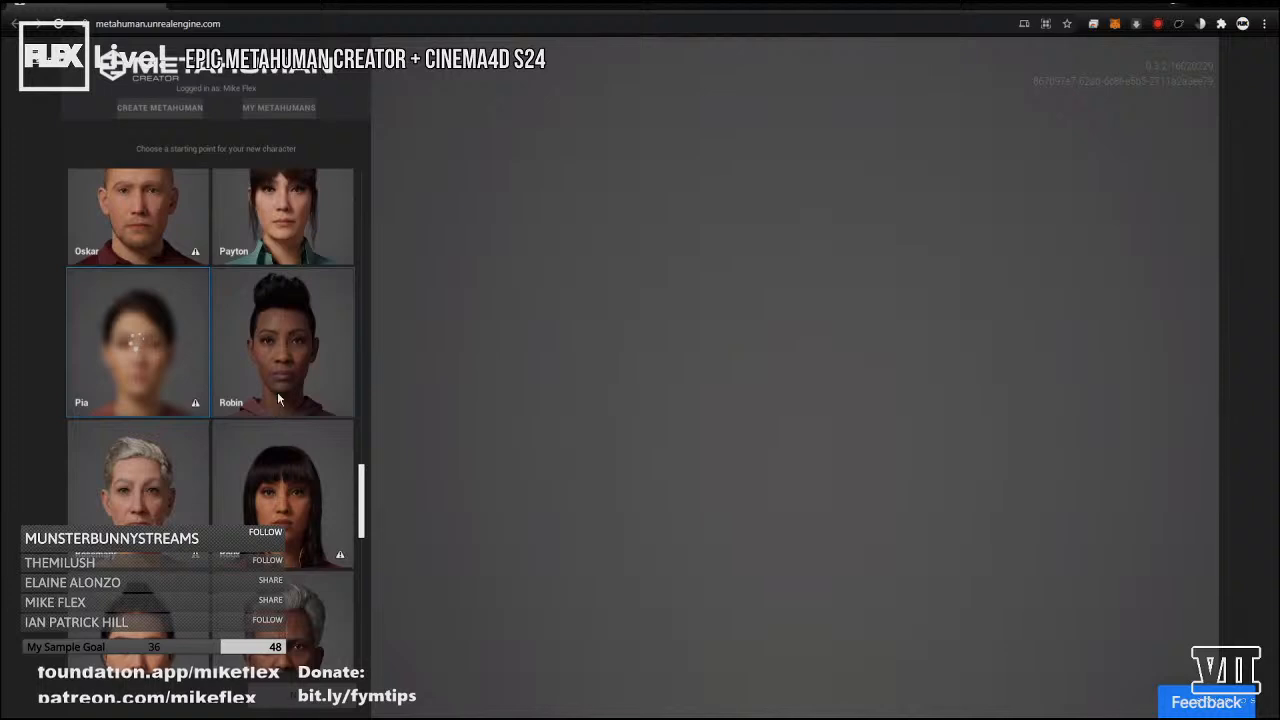
scroll(279, 514, "down", 2)
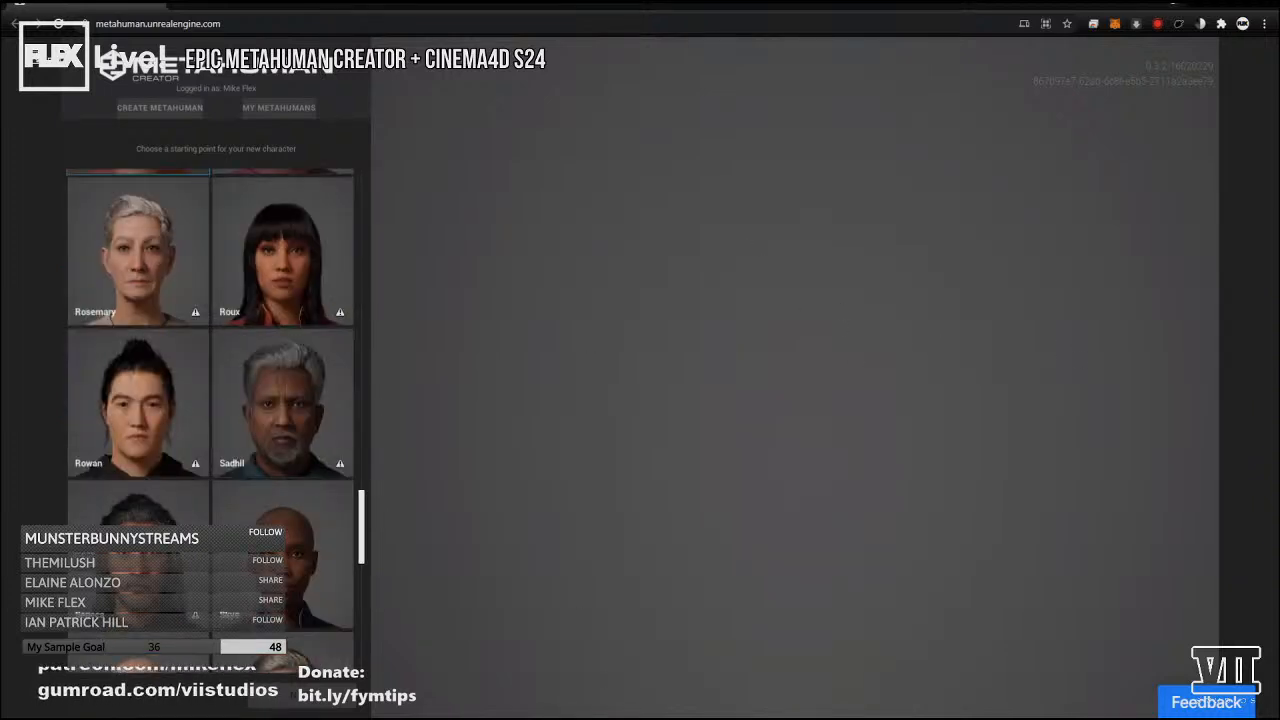
Switch to Quixel Bridge, look through the MetaHuman presets and show the details of the Hudson preset.
left_click(603, 717)
scroll(740, 486, "up", 2)
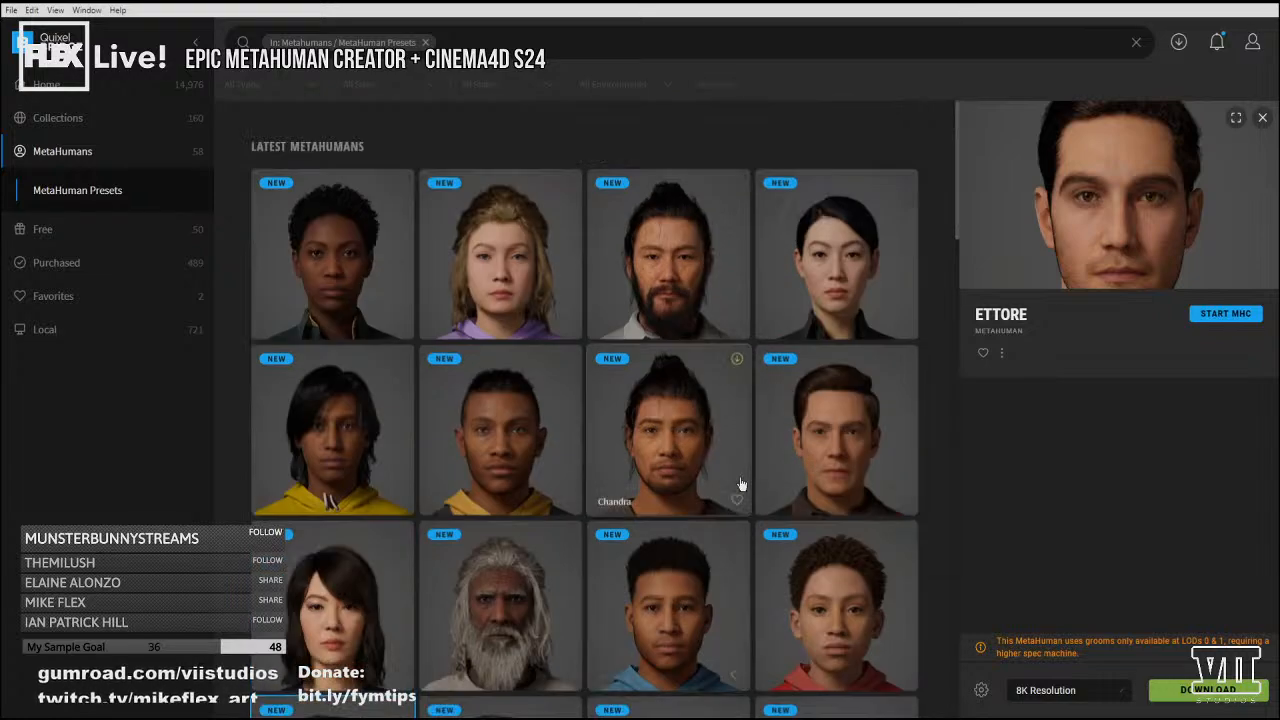
scroll(740, 486, "down", 5)
scroll(740, 486, "down", 4)
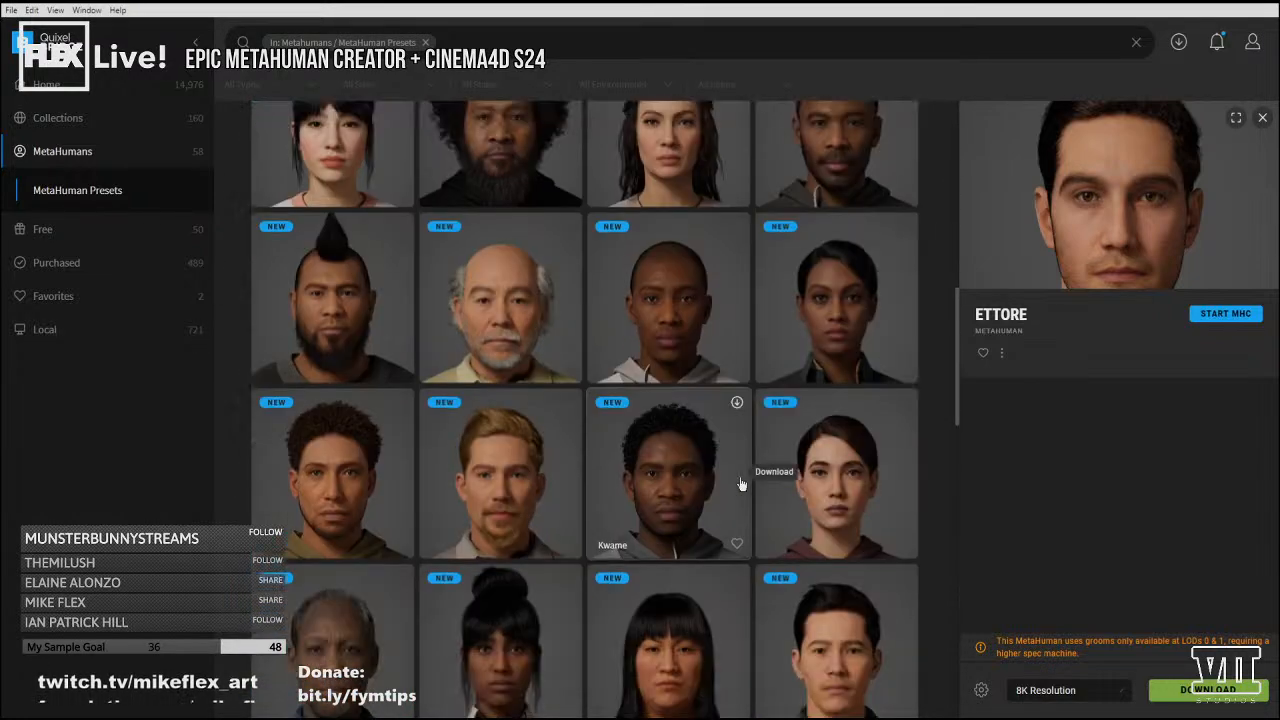
scroll(718, 404, "up", 3)
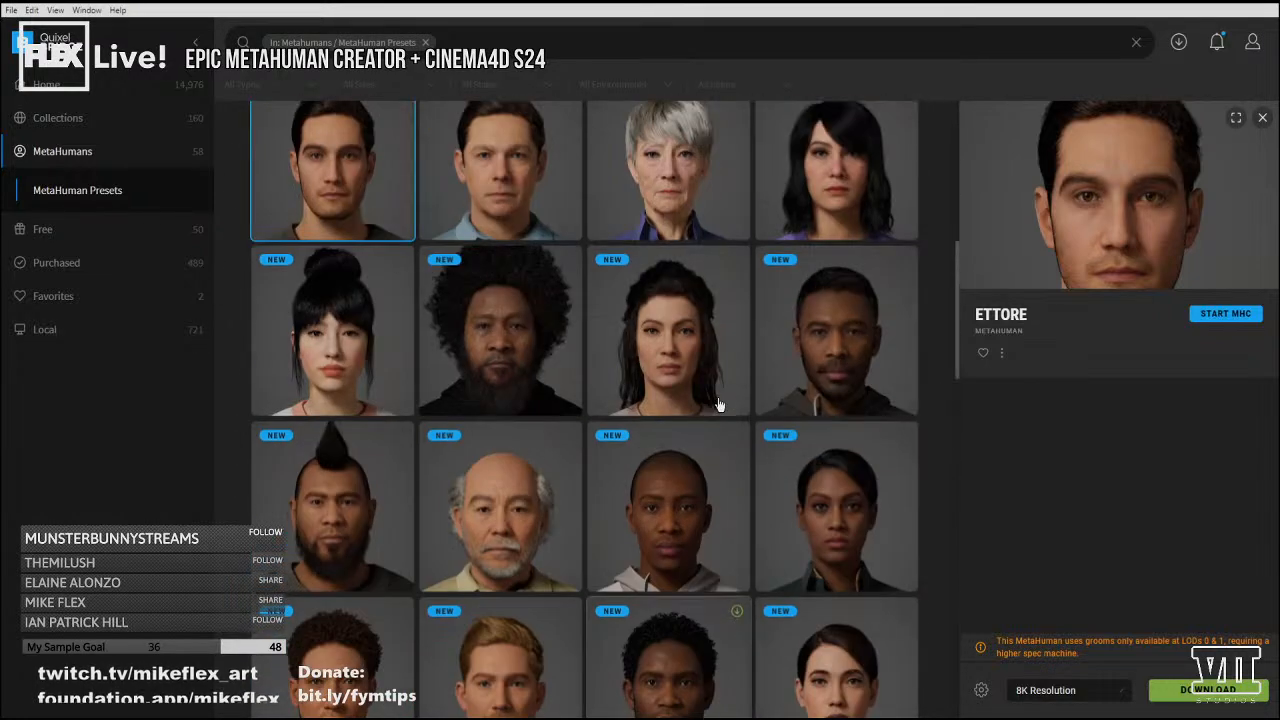
left_click(452, 345)
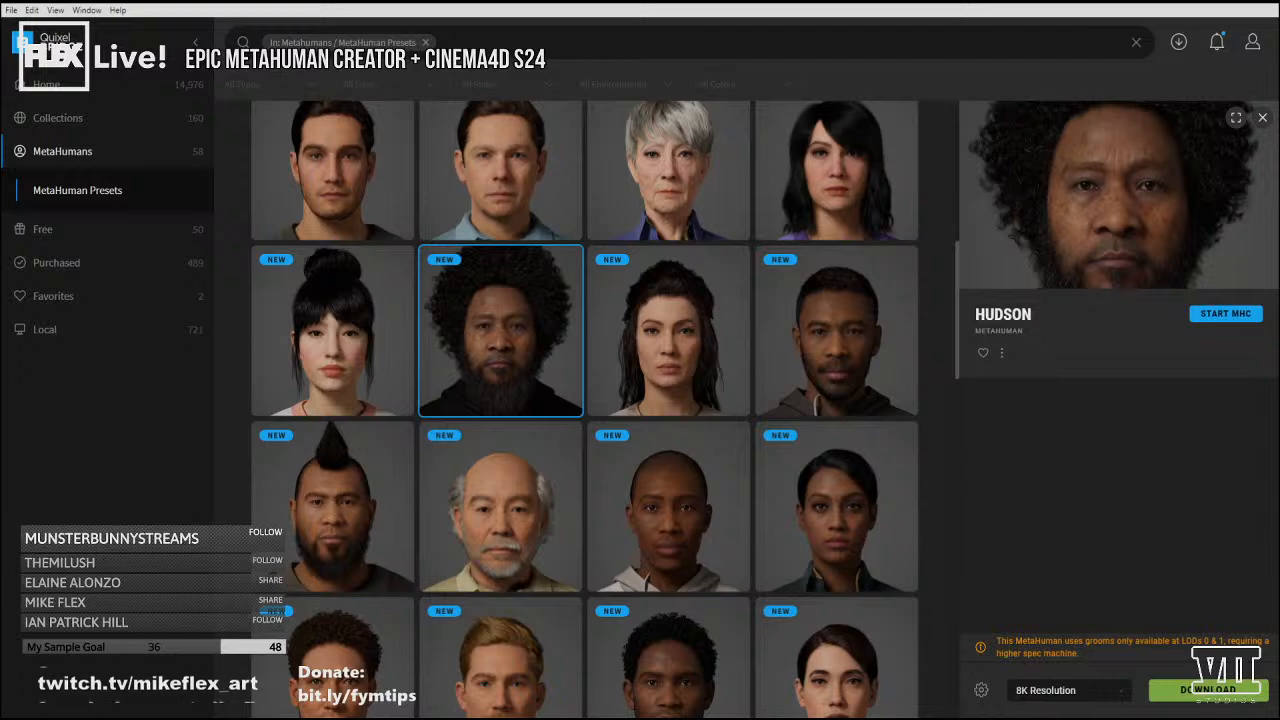
Return to MetaHuman Creator and examine Pia's ear, hair, profile and upper body from several angles.
mouse_move(951, 718)
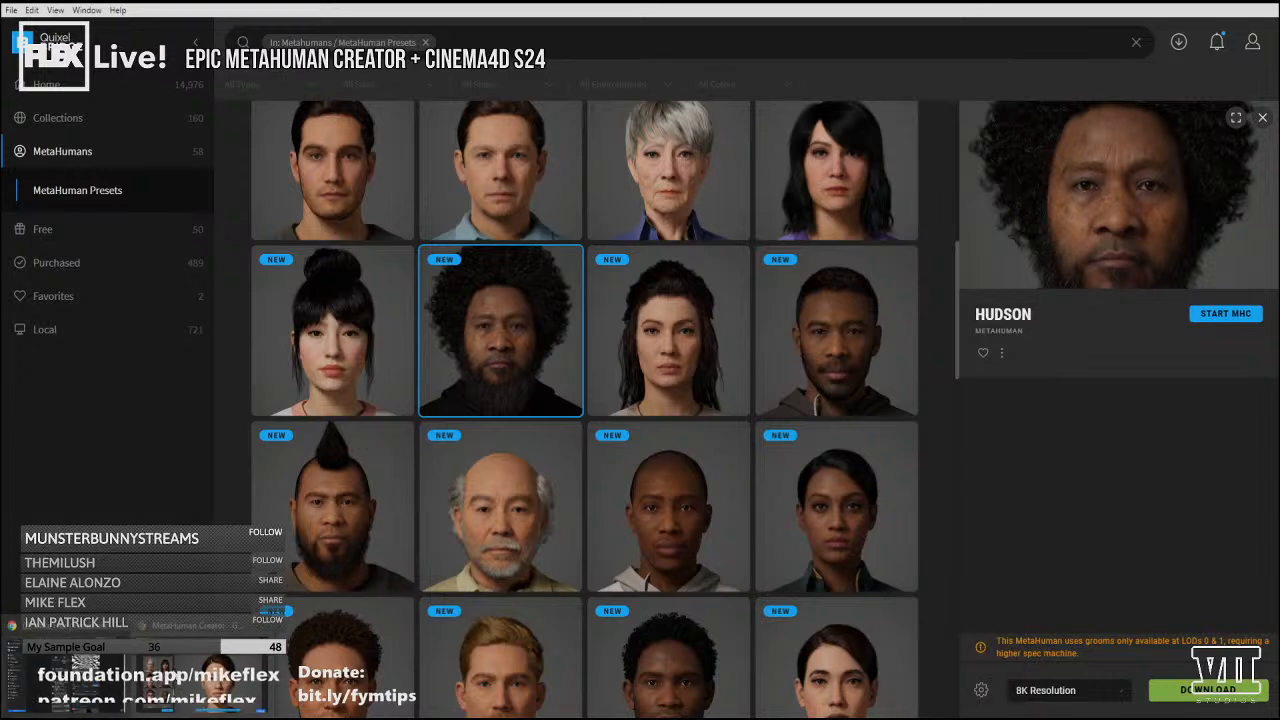
left_click(196, 670)
left_click_drag(797, 397, 1051, 385)
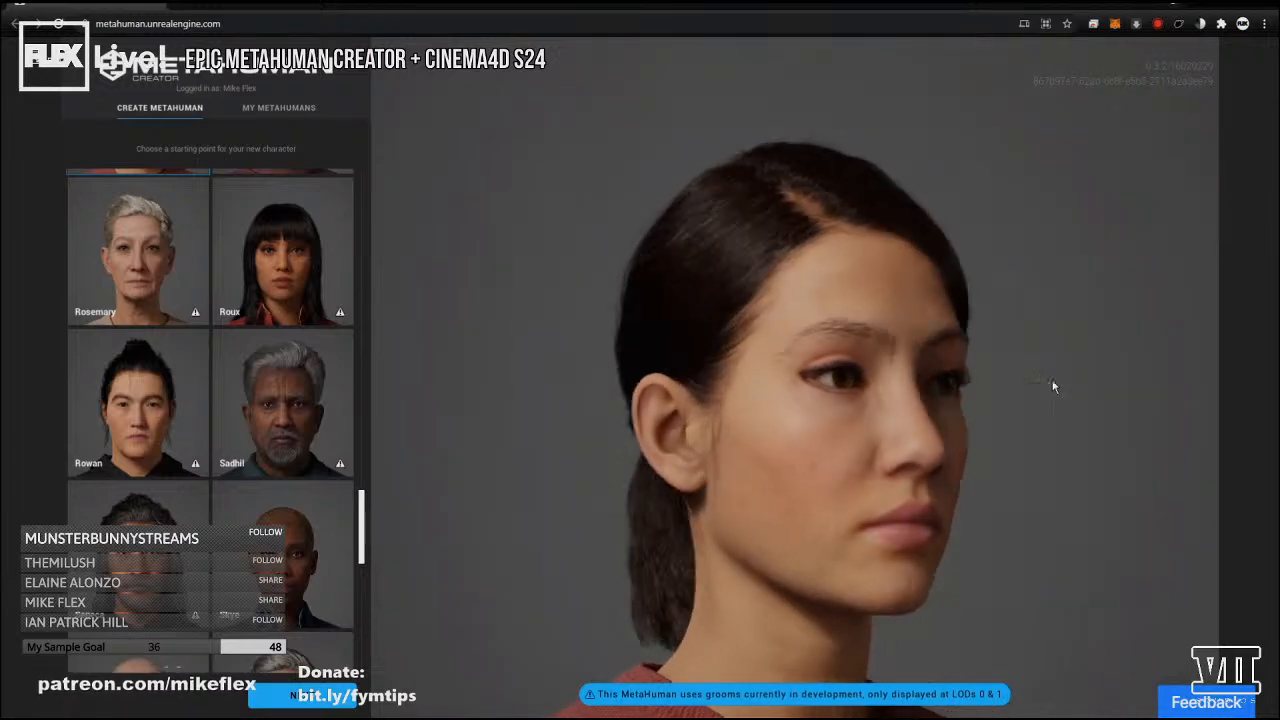
scroll(722, 376, "up", 5)
left_click_drag(669, 446, 479, 449)
left_click_drag(825, 364, 671, 263)
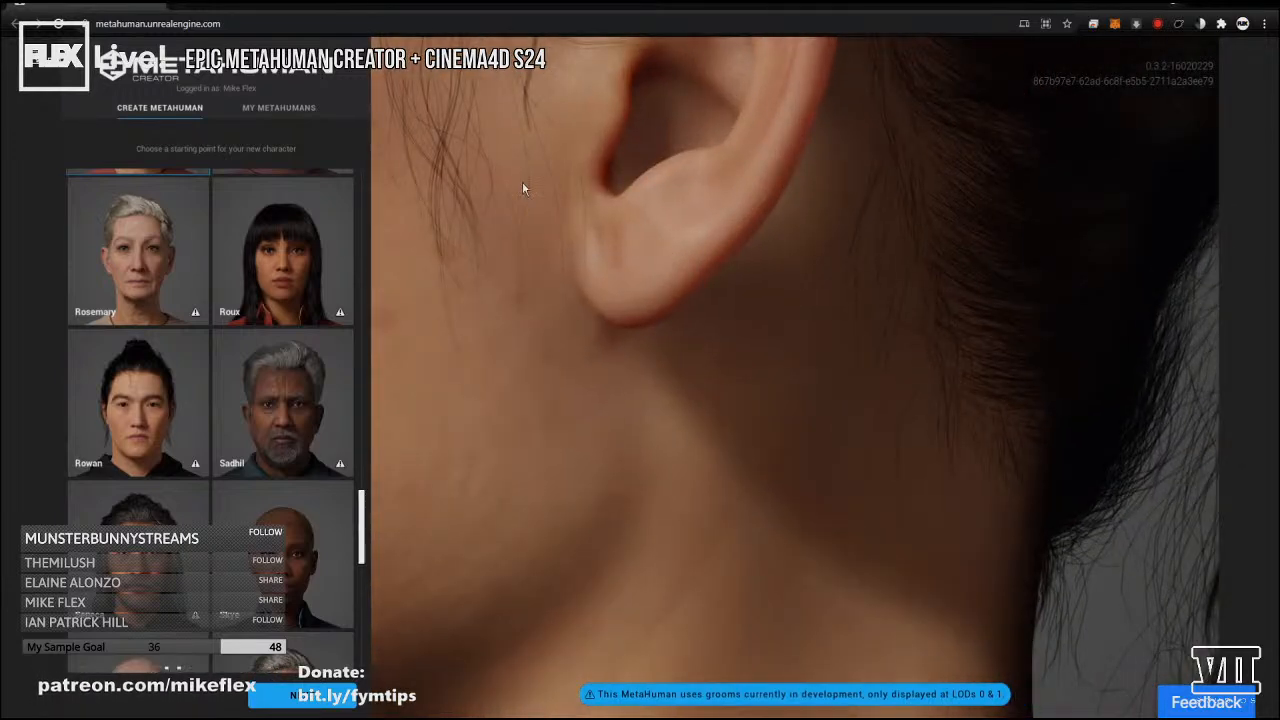
scroll(523, 183, "down", 5)
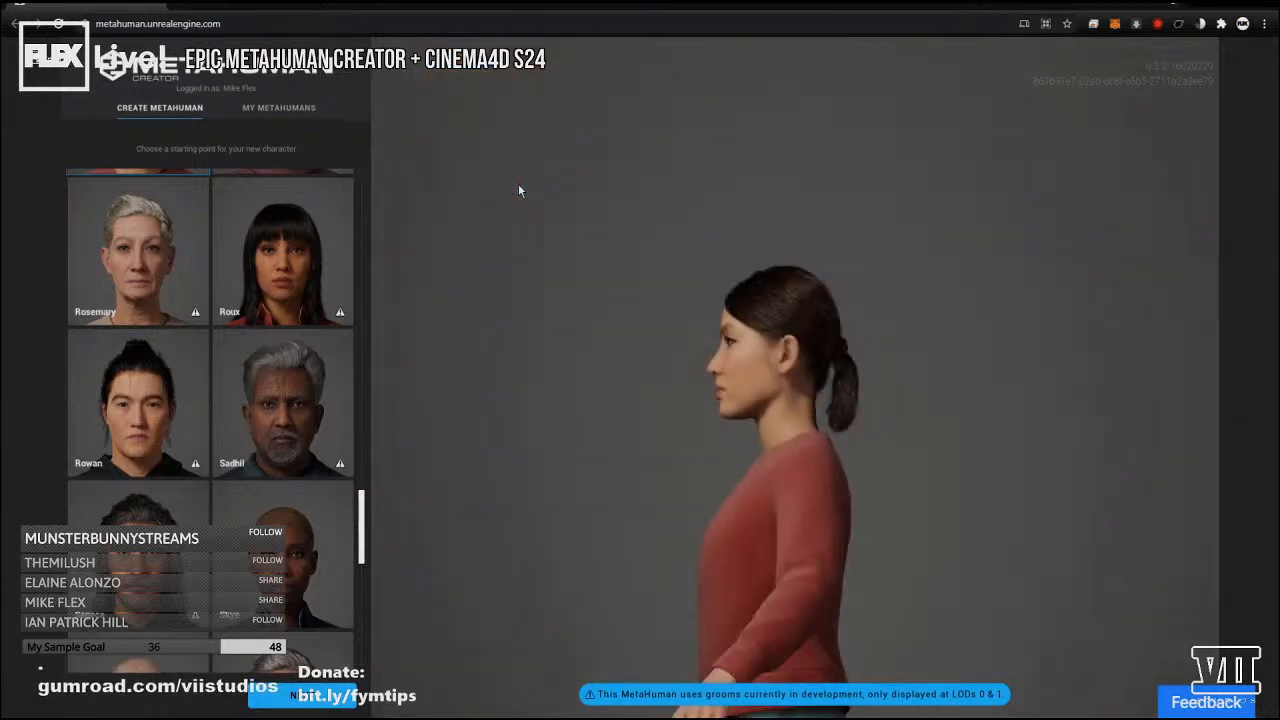
left_click_drag(800, 342, 928, 335)
left_click_drag(808, 343, 1101, 369)
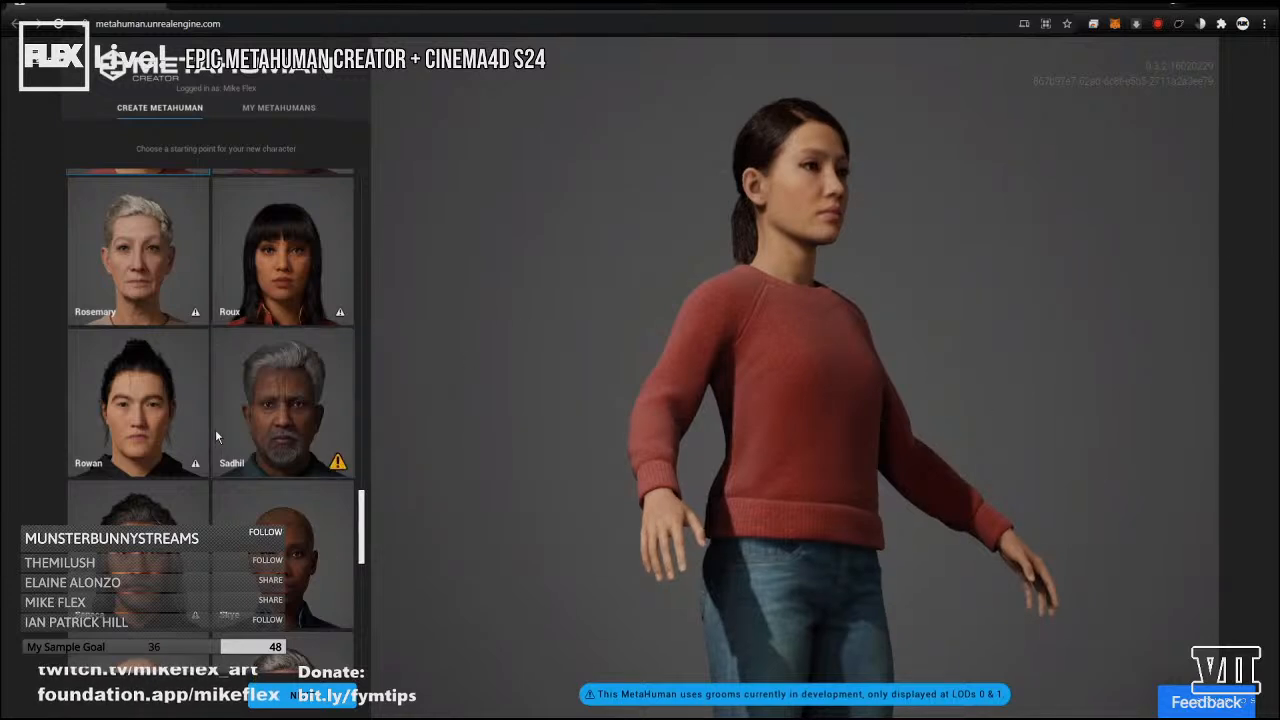
Look through the remaining starting characters down to the end of the preset gallery.
scroll(330, 391, "down", 3)
scroll(249, 410, "down", 6)
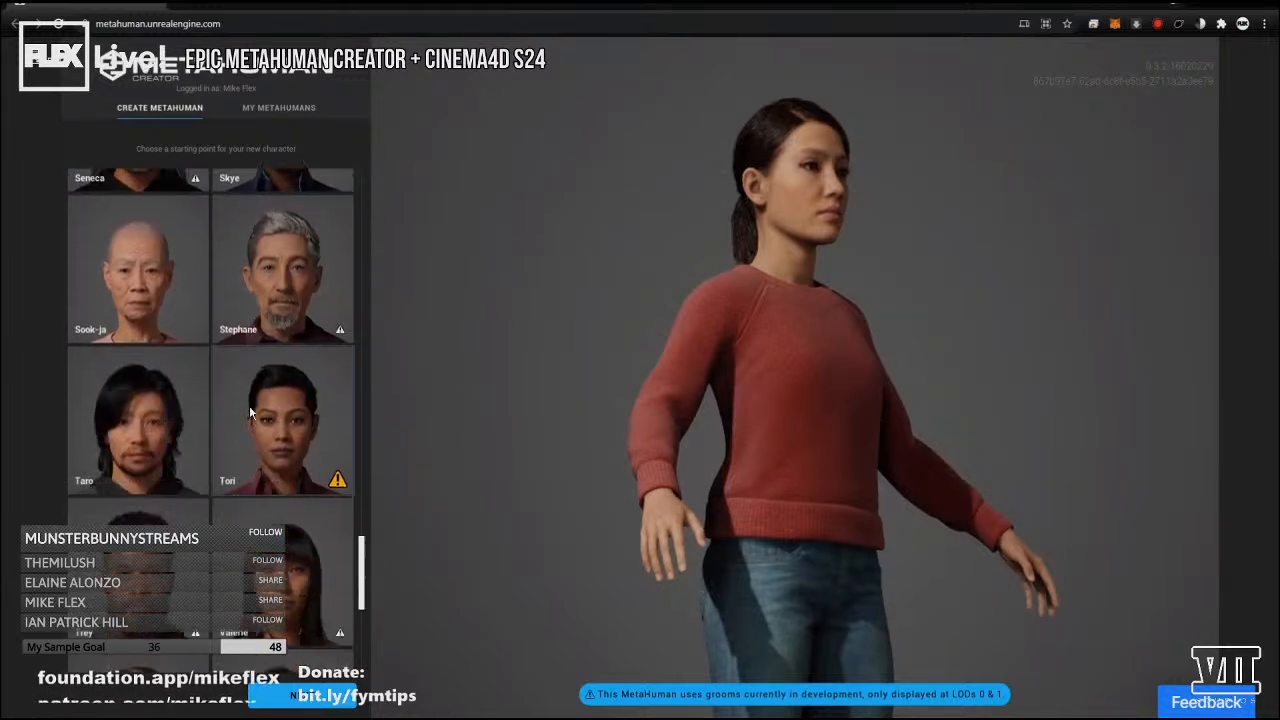
scroll(250, 407, "up", 1)
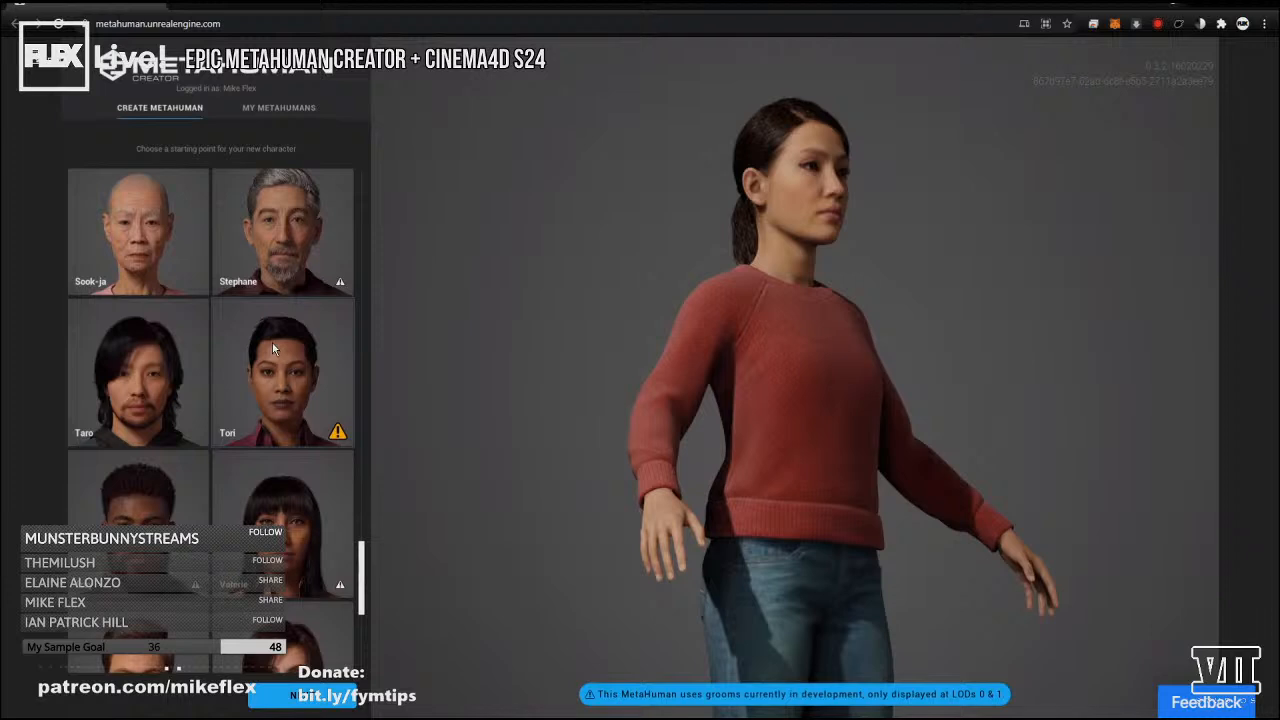
scroll(250, 440, "down", 6)
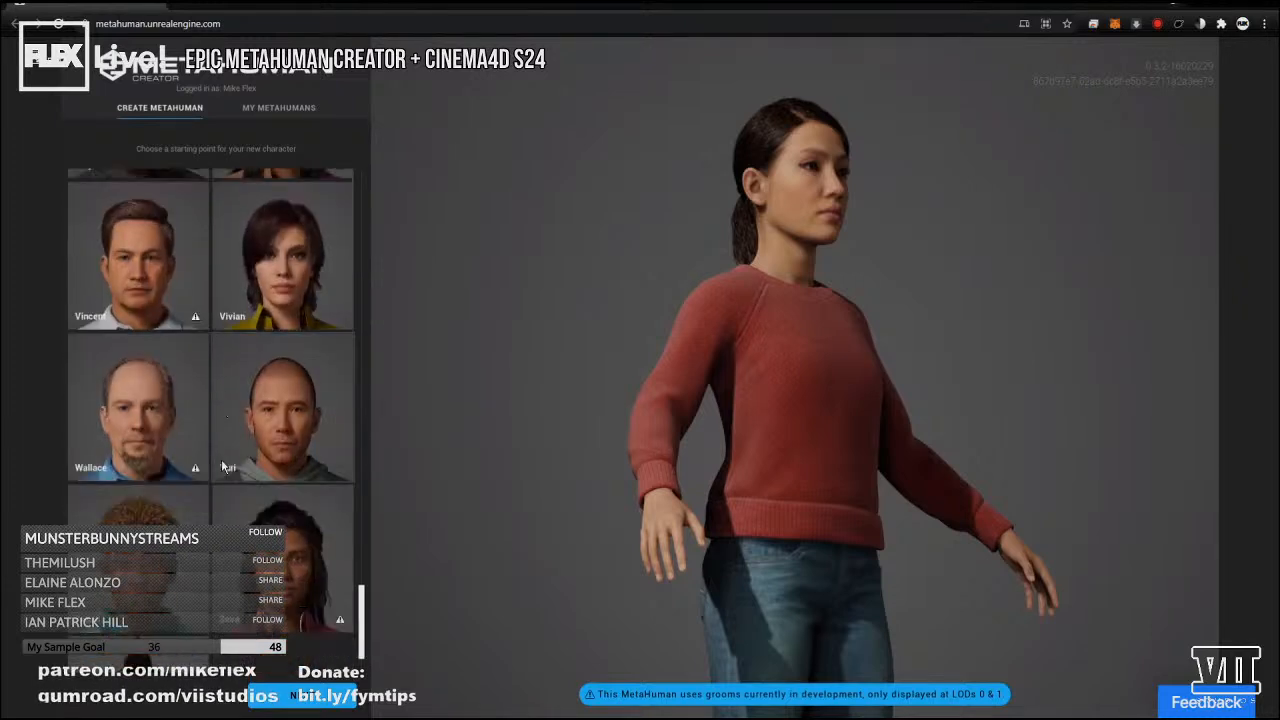
scroll(226, 457, "down", 1)
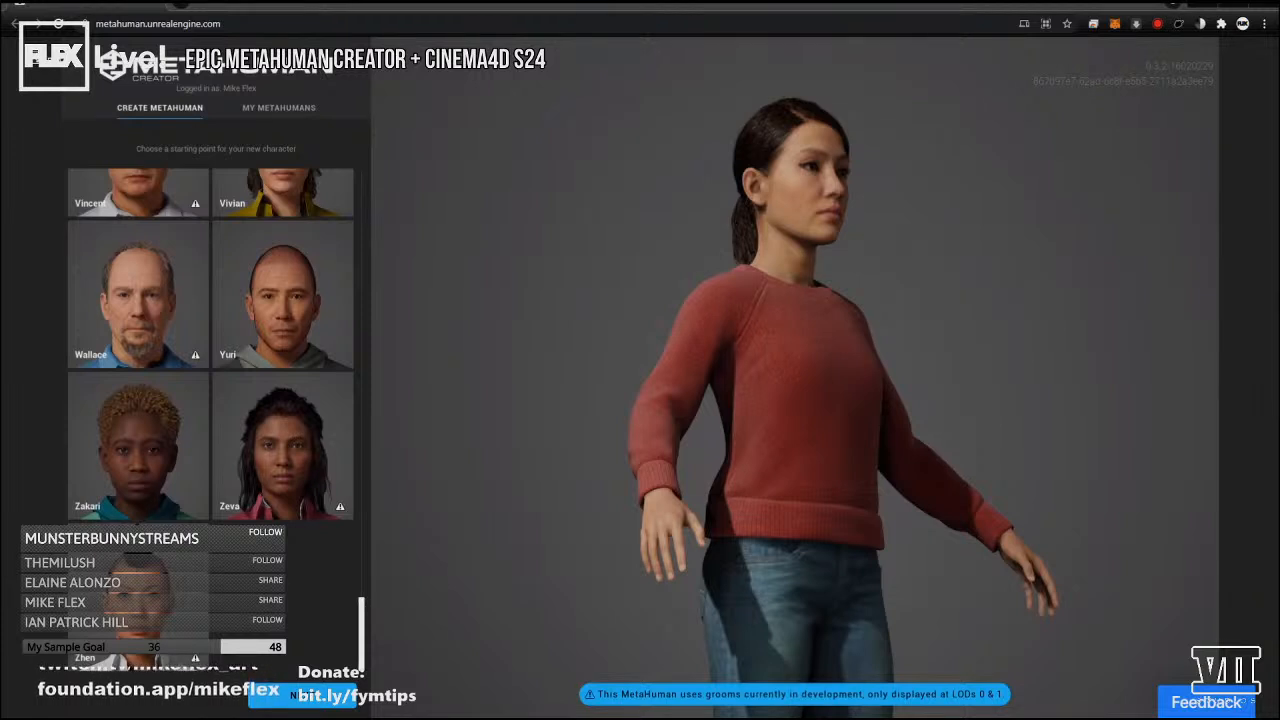
Examine Pia's sweater from the front, then her ponytail, ear and face in close-up.
left_click_drag(880, 300, 740, 412)
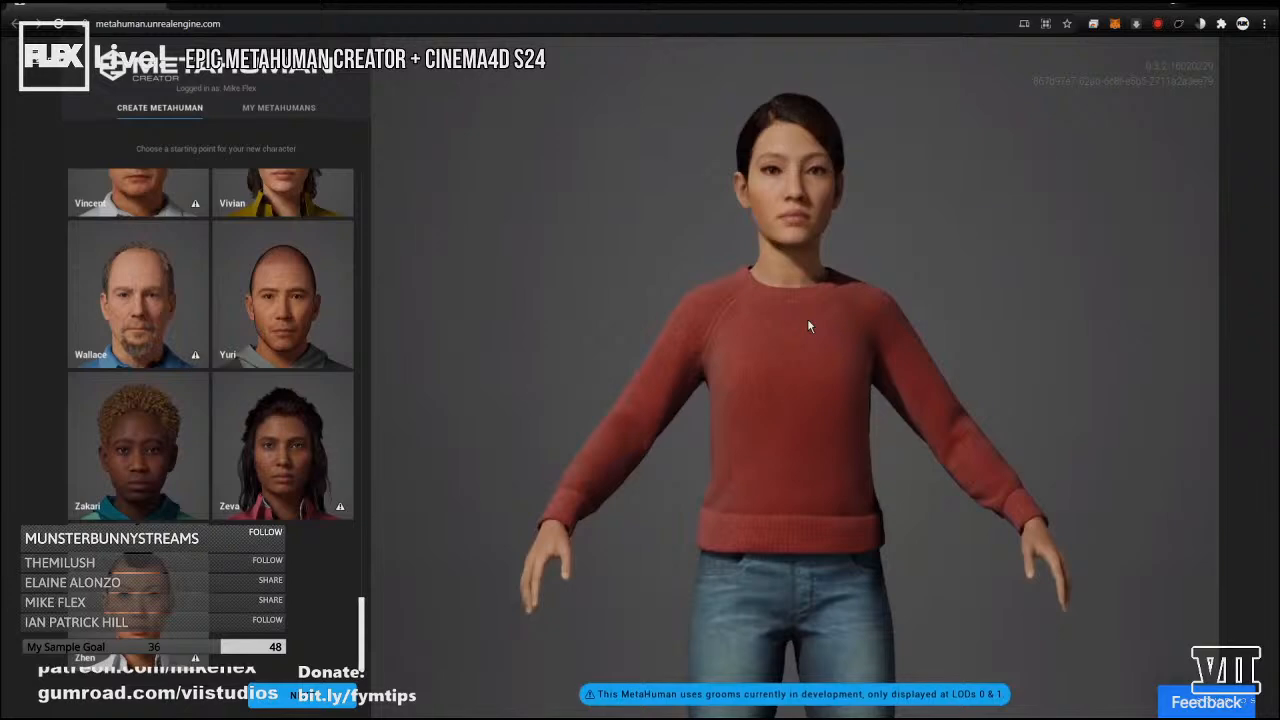
scroll(805, 226, "up", 5)
scroll(805, 226, "down", 3)
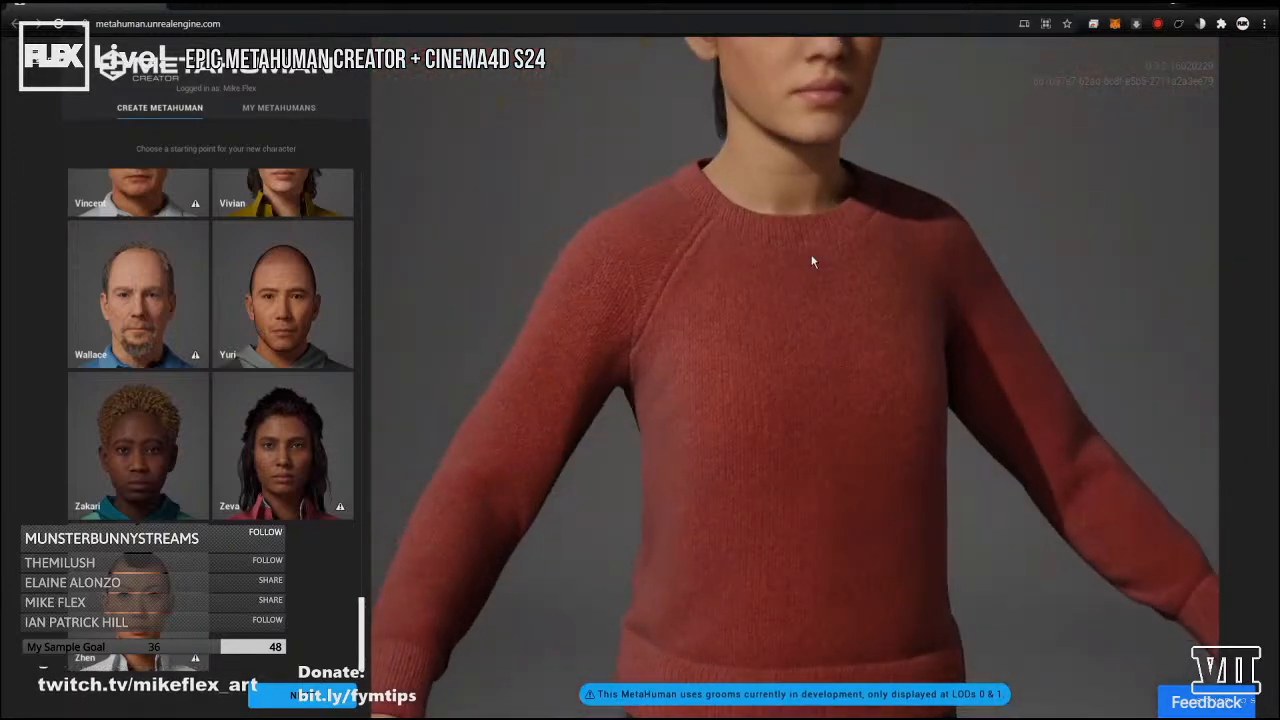
middle_click_drag(806, 276, 830, 420)
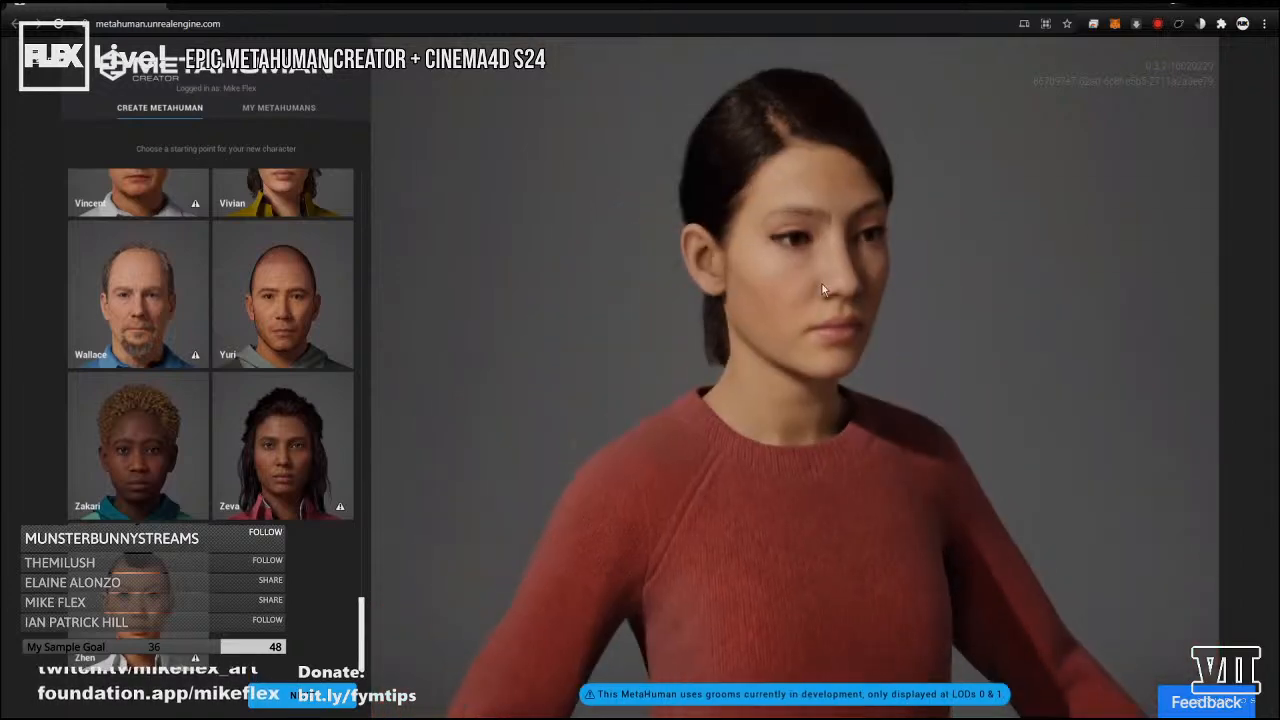
left_click_drag(784, 290, 677, 235)
scroll(677, 235, "up", 5)
middle_click_drag(702, 216, 789, 461)
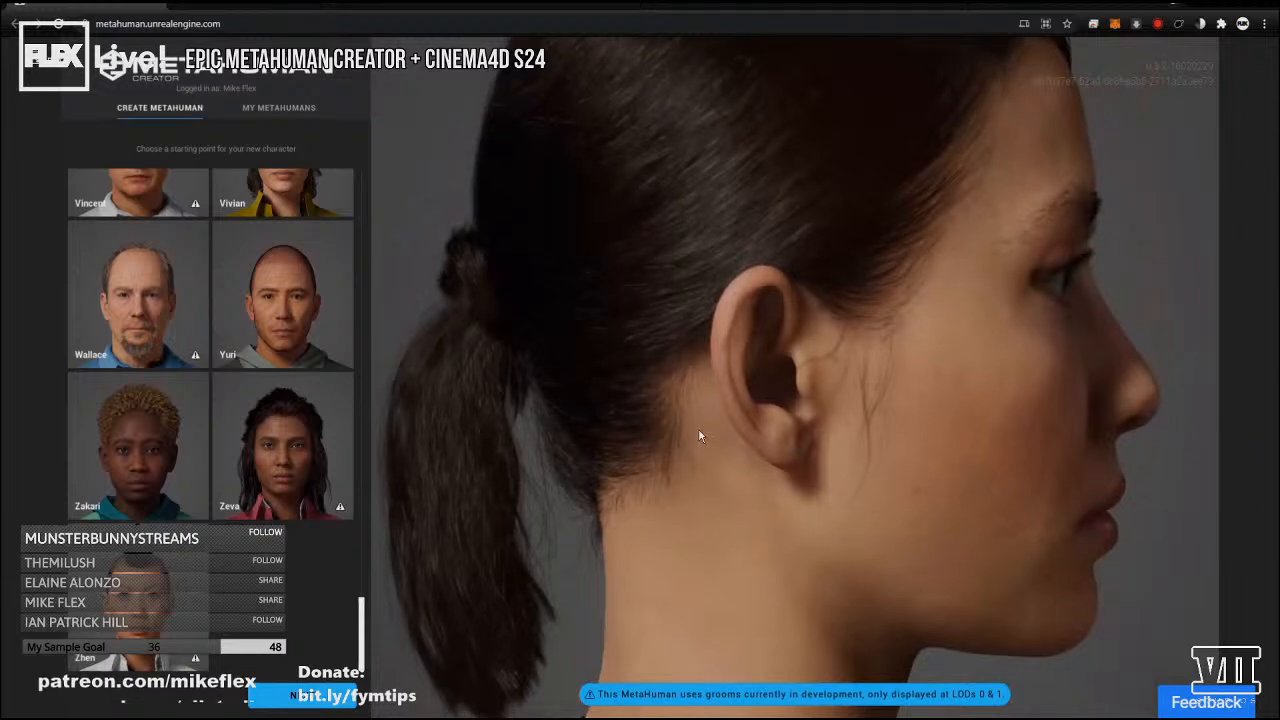
mouse_move(706, 428)
left_mouse_down()
mouse_move(866, 437)
mouse_move(695, 426)
left_mouse_up()
left_click_drag(806, 388, 670, 214)
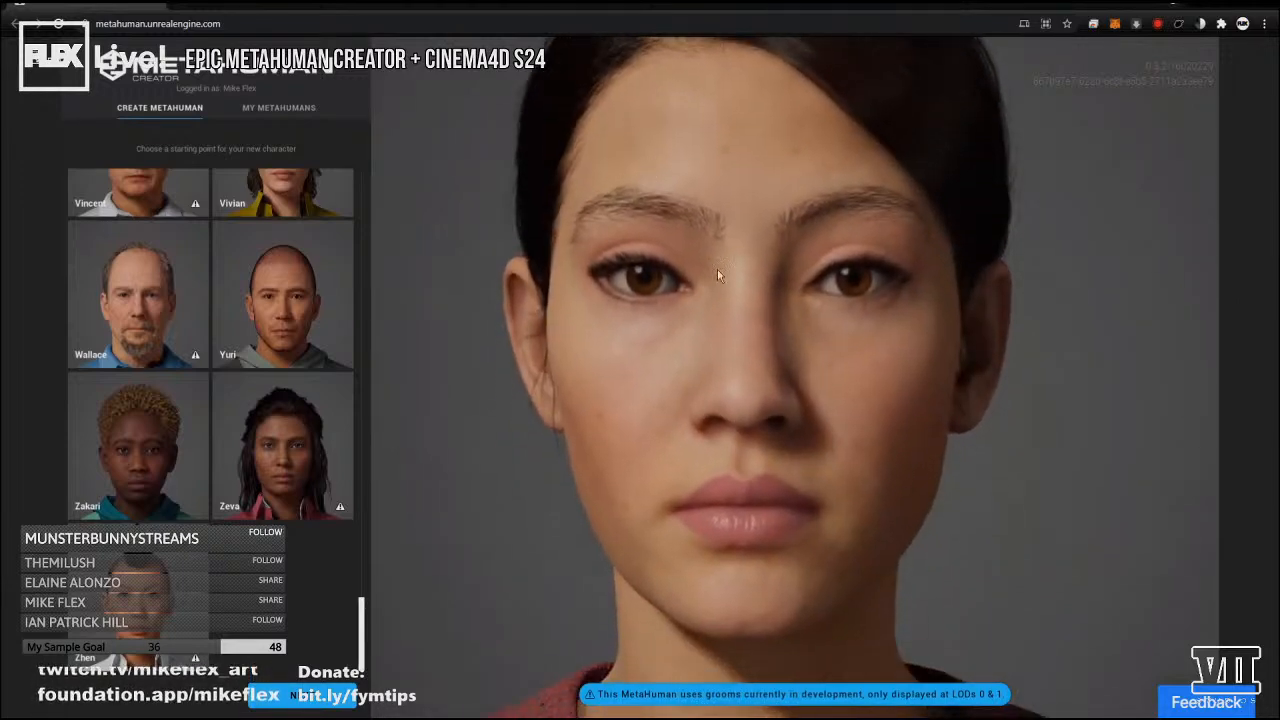
scroll(767, 303, "down", 5)
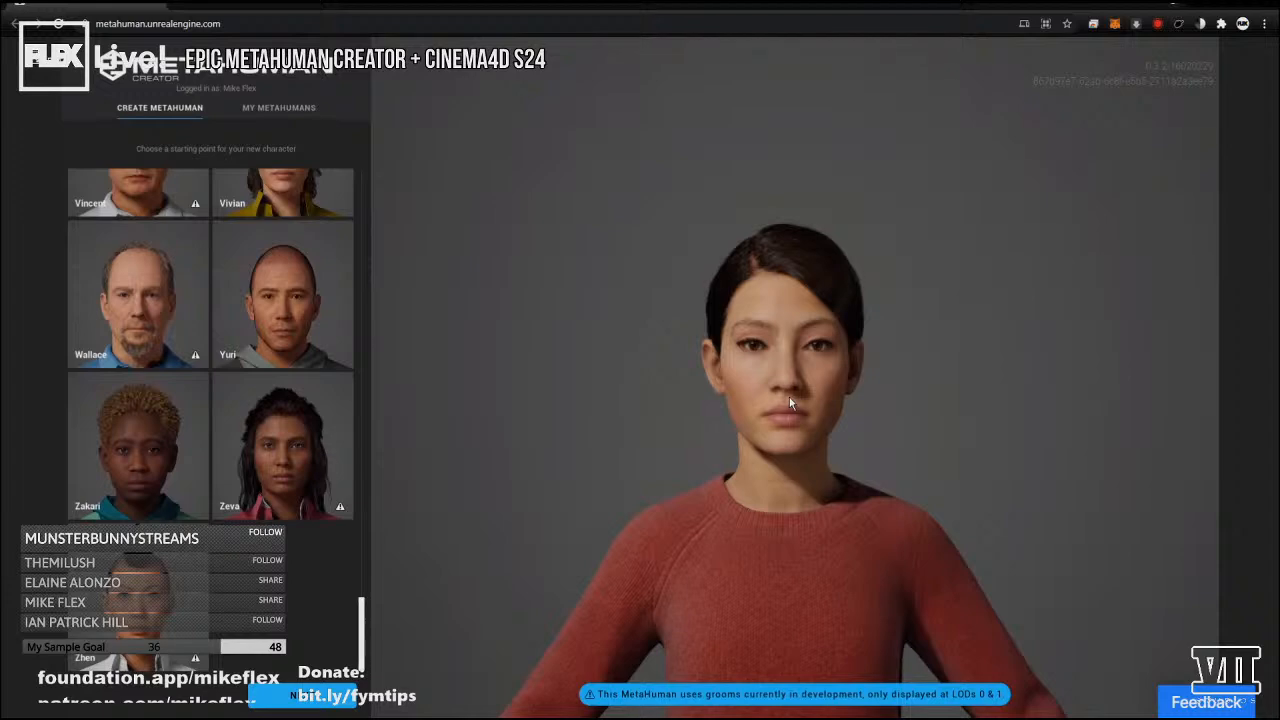
Find the Ettore preset in the gallery and choose it as the starting character.
scroll(291, 374, "up", 10)
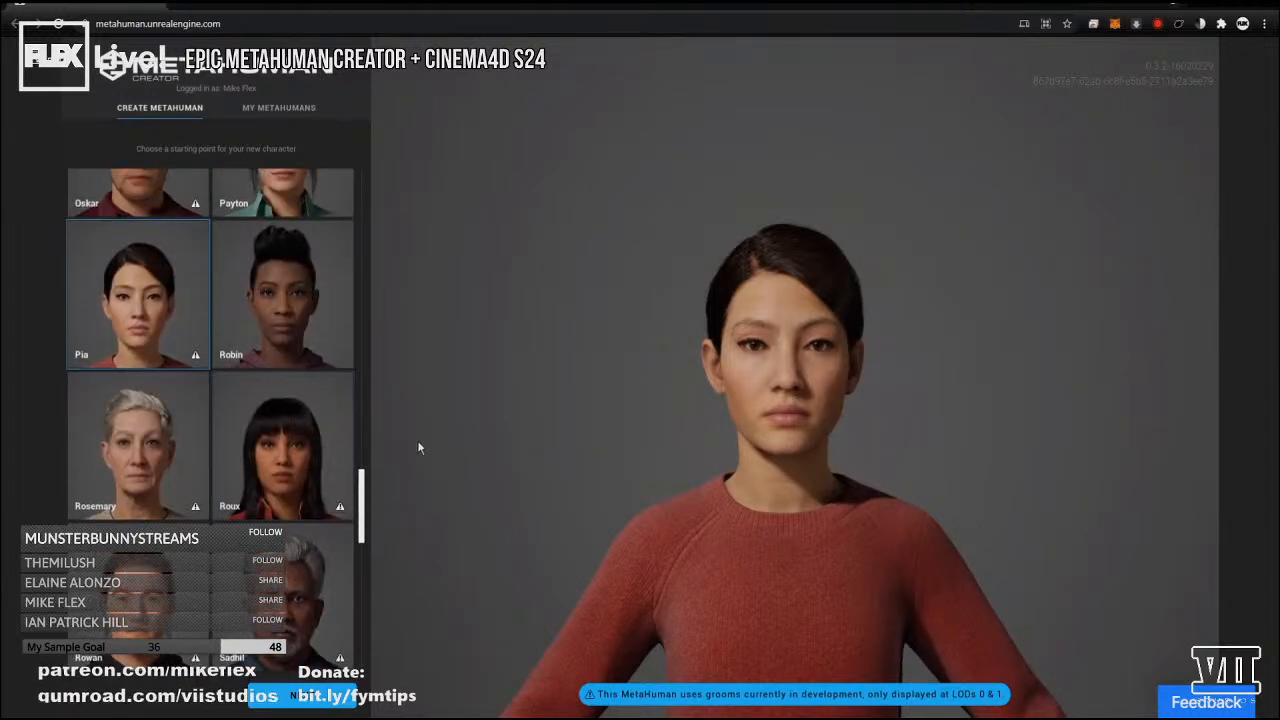
scroll(318, 400, "up", 5)
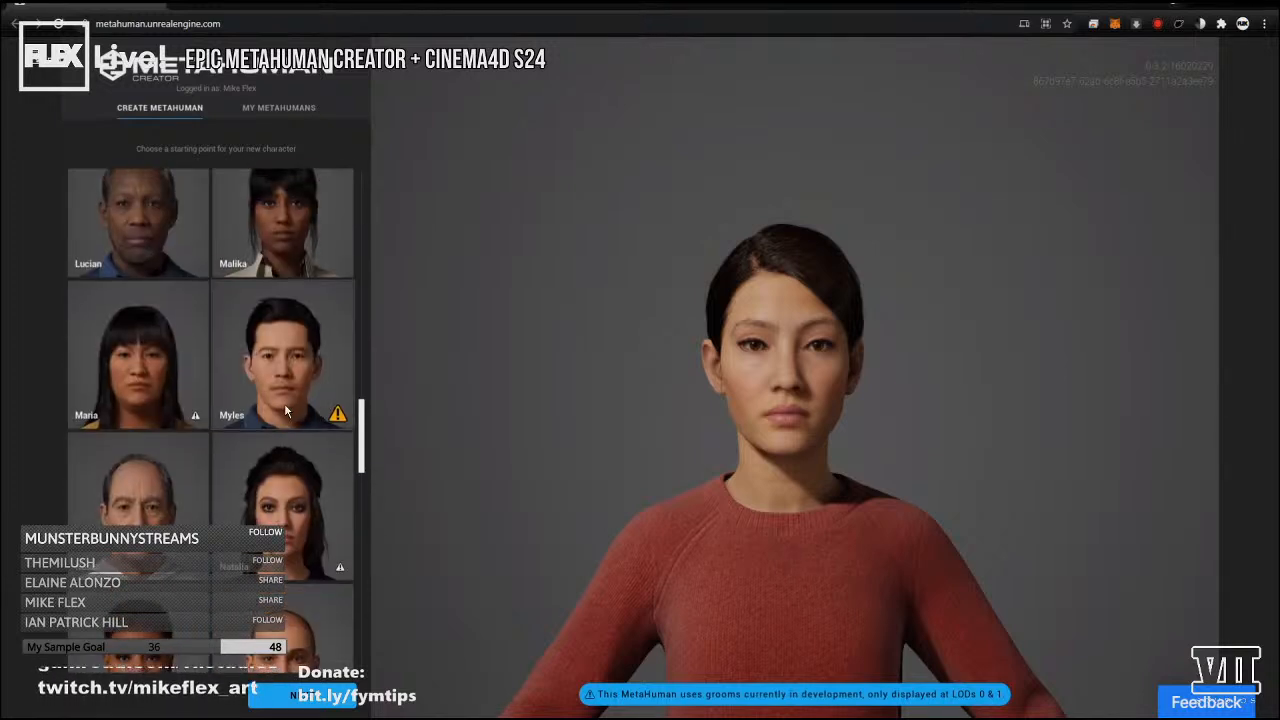
scroll(240, 354, "up", 5)
scroll(240, 354, "up", 5)
scroll(241, 360, "up", 5)
scroll(241, 362, "up", 1)
scroll(251, 333, "up", 3)
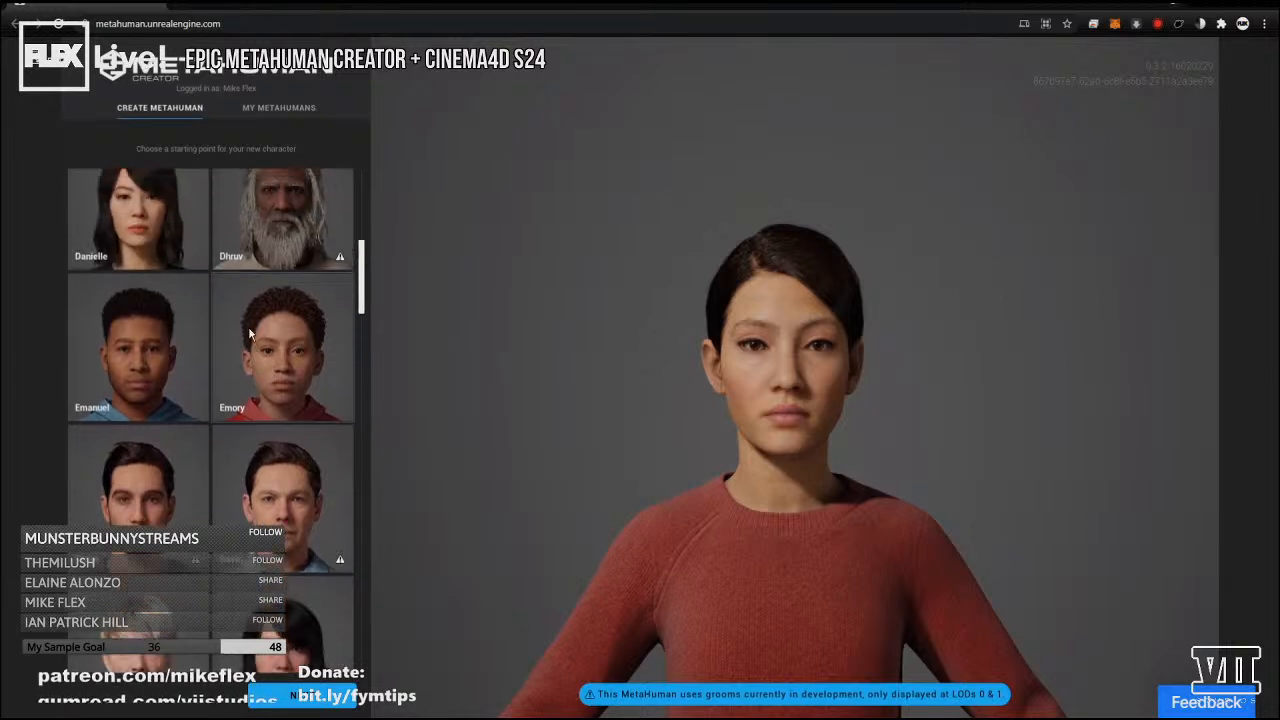
left_click(159, 510)
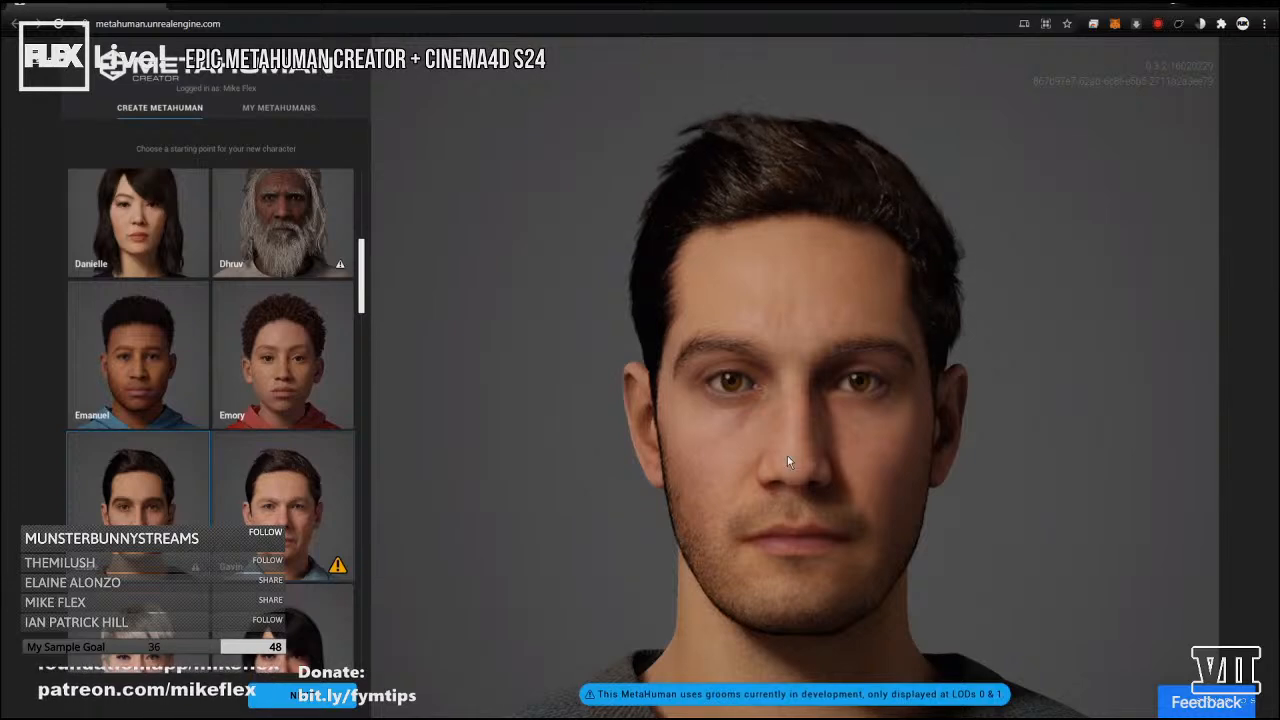
Examine Ettore's eyes, eyebrows and skin in close-up at a slight angle.
left_click_drag(886, 433, 916, 444)
scroll(829, 397, "up", 5)
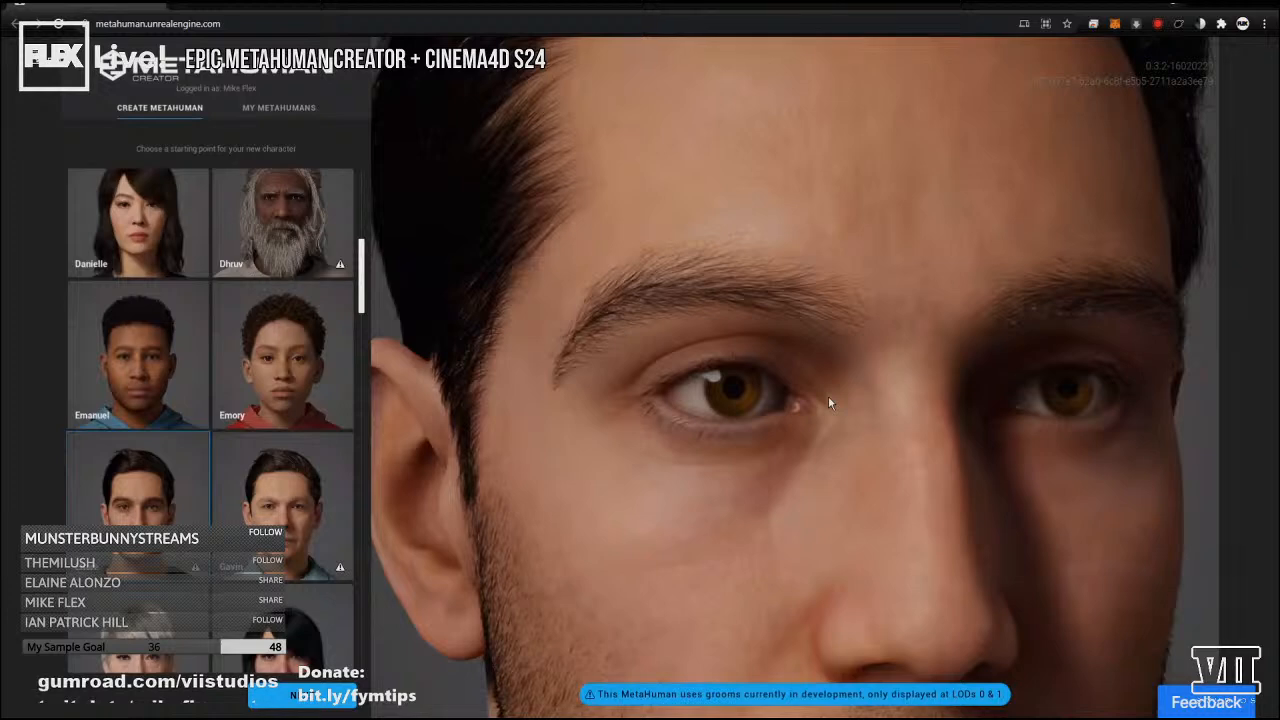
scroll(828, 396, "down", 5)
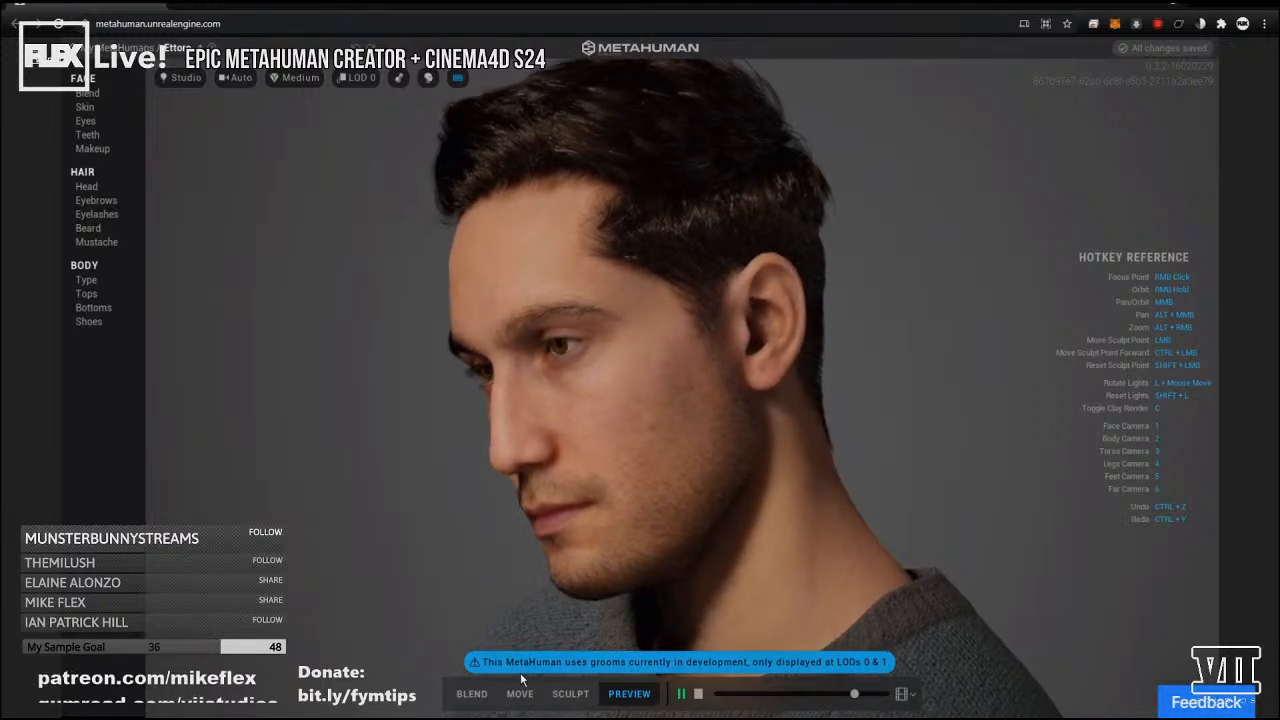
Try to switch the Ettore character from preview to sculpt mode.
left_click(571, 694)
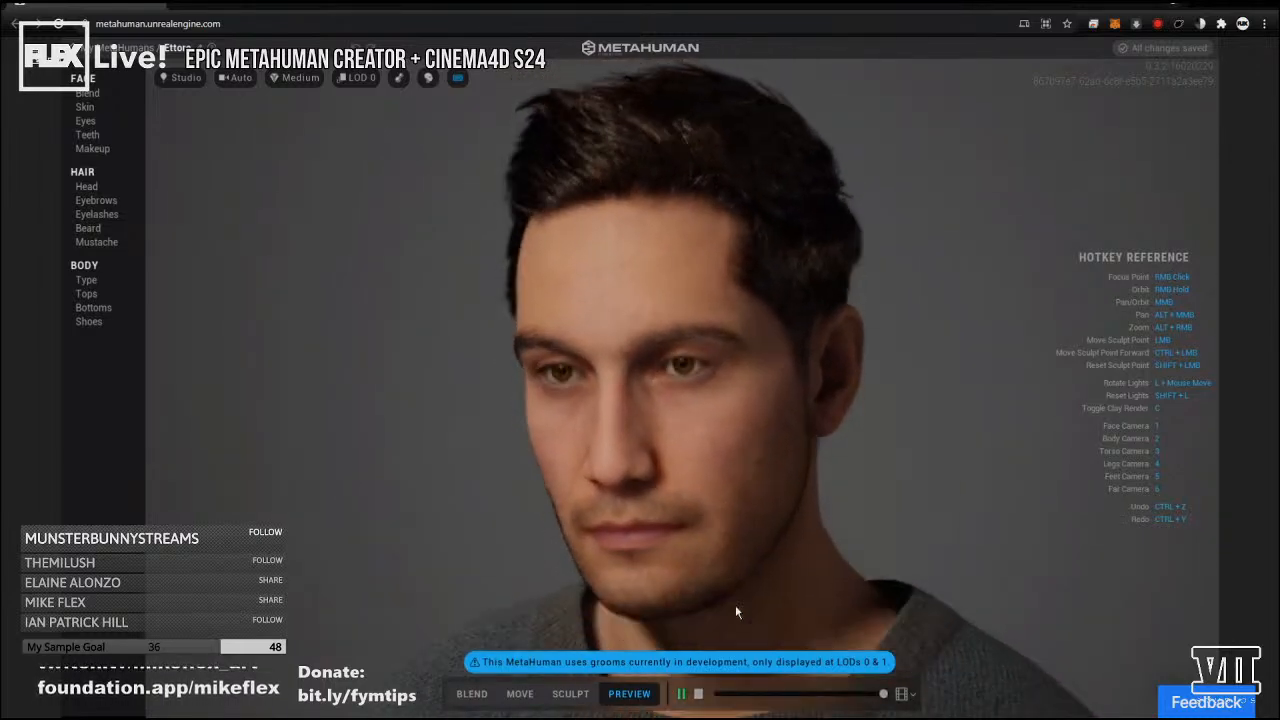
Examine Ettore's face, neck and sweater collar from several angles and distances.
right_click(735, 606)
right_click(750, 528)
right_click_drag(890, 458, 921, 355)
right_click_drag(432, 345, 572, 356)
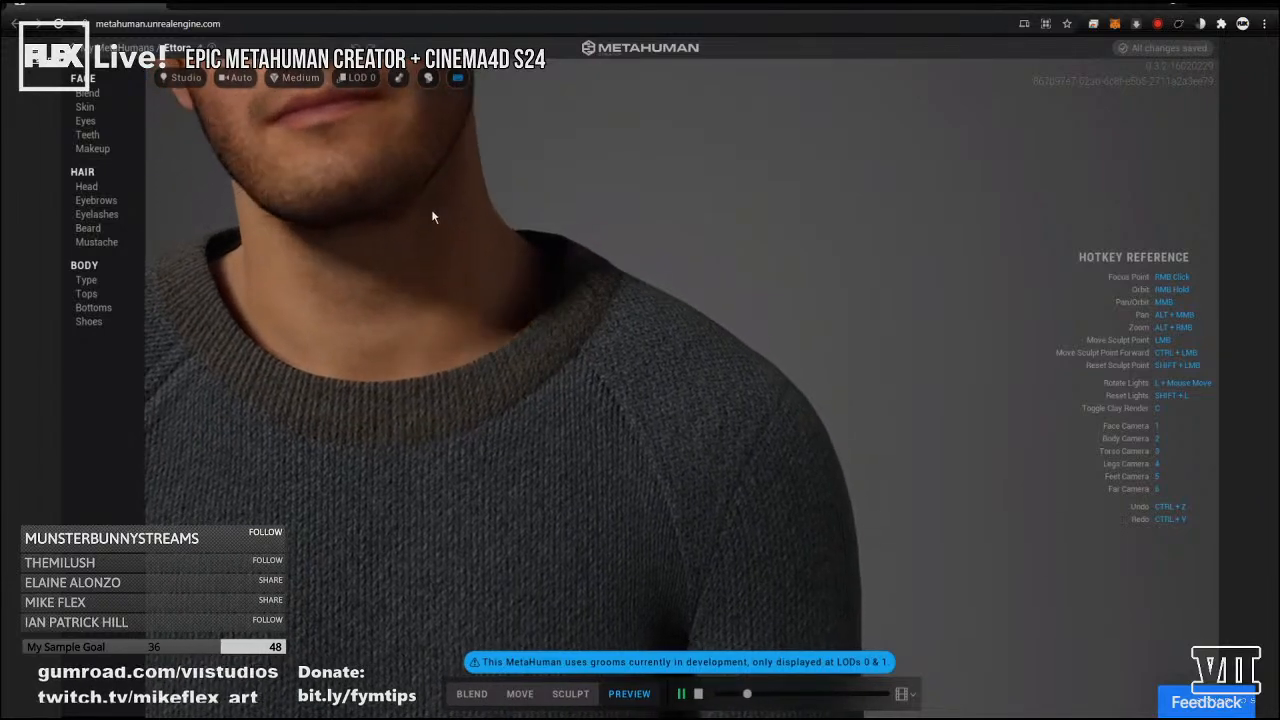
middle_click_drag(537, 311, 936, 480, "alt")
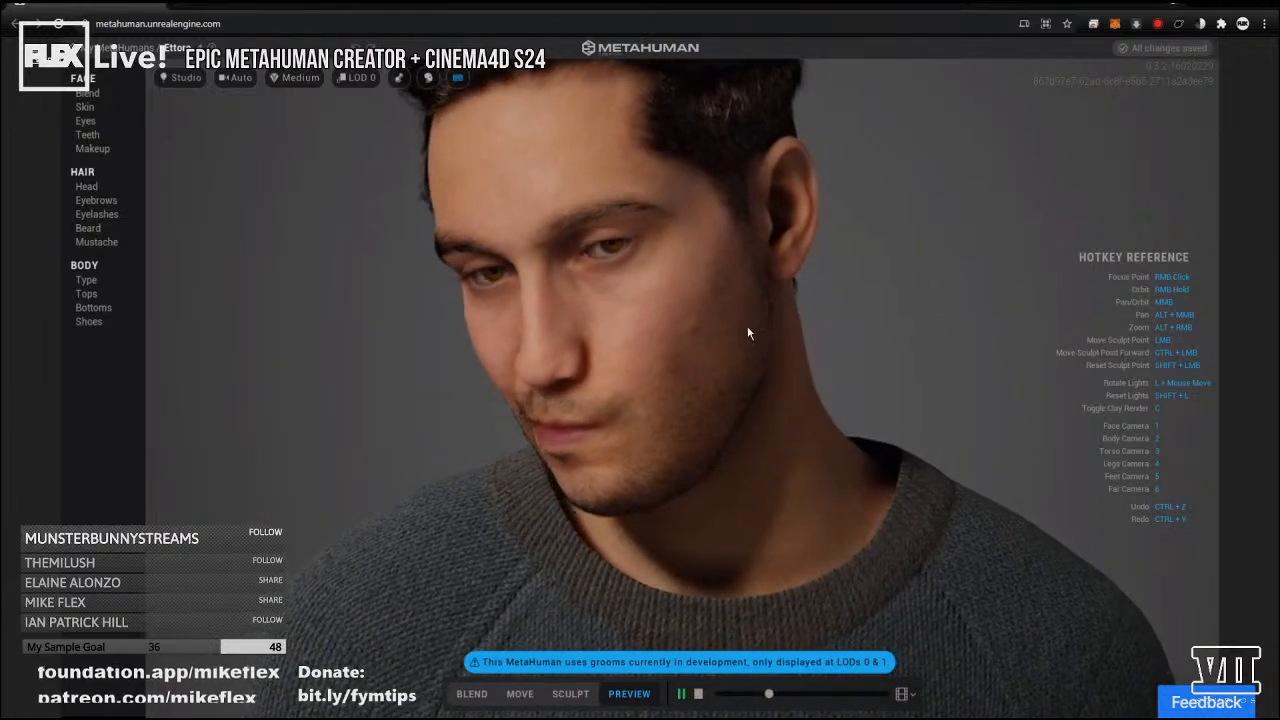
right_click_drag(861, 288, 1069, 244, "alt")
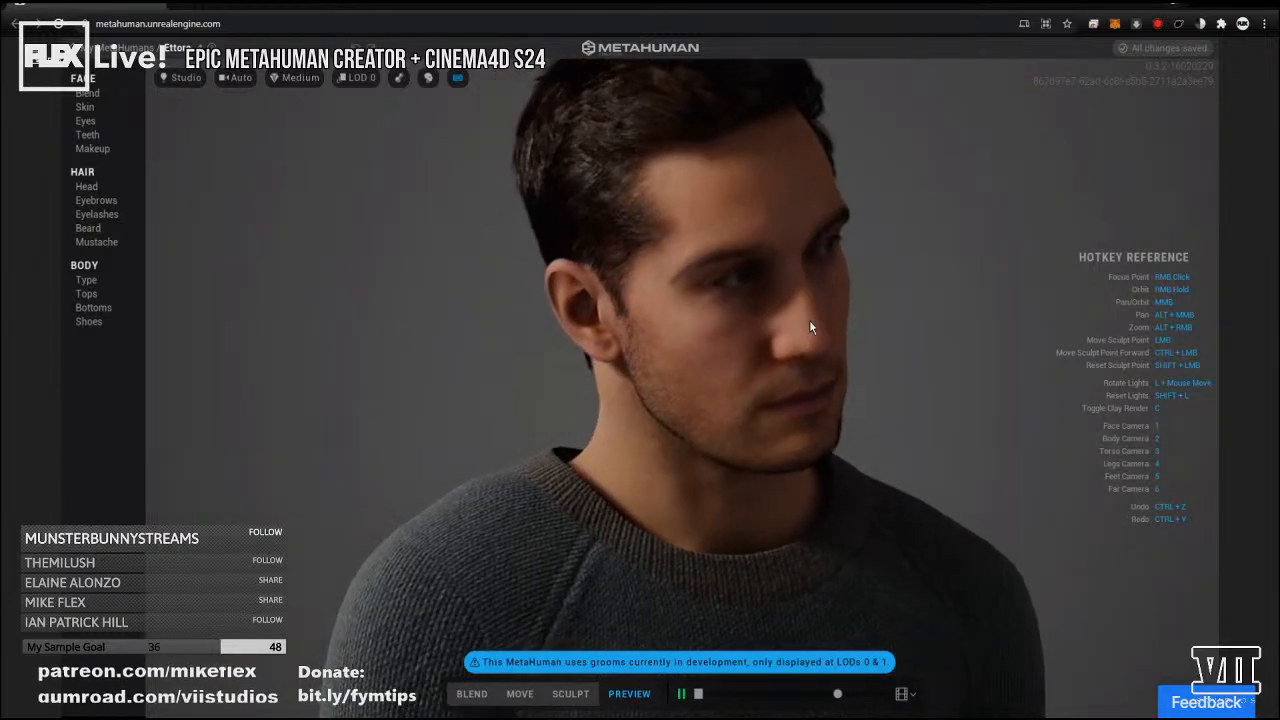
Examine Ettore's nose, eyes and beard stubble in extreme close-up, followed by the whole head.
scroll(629, 342, "up", 5)
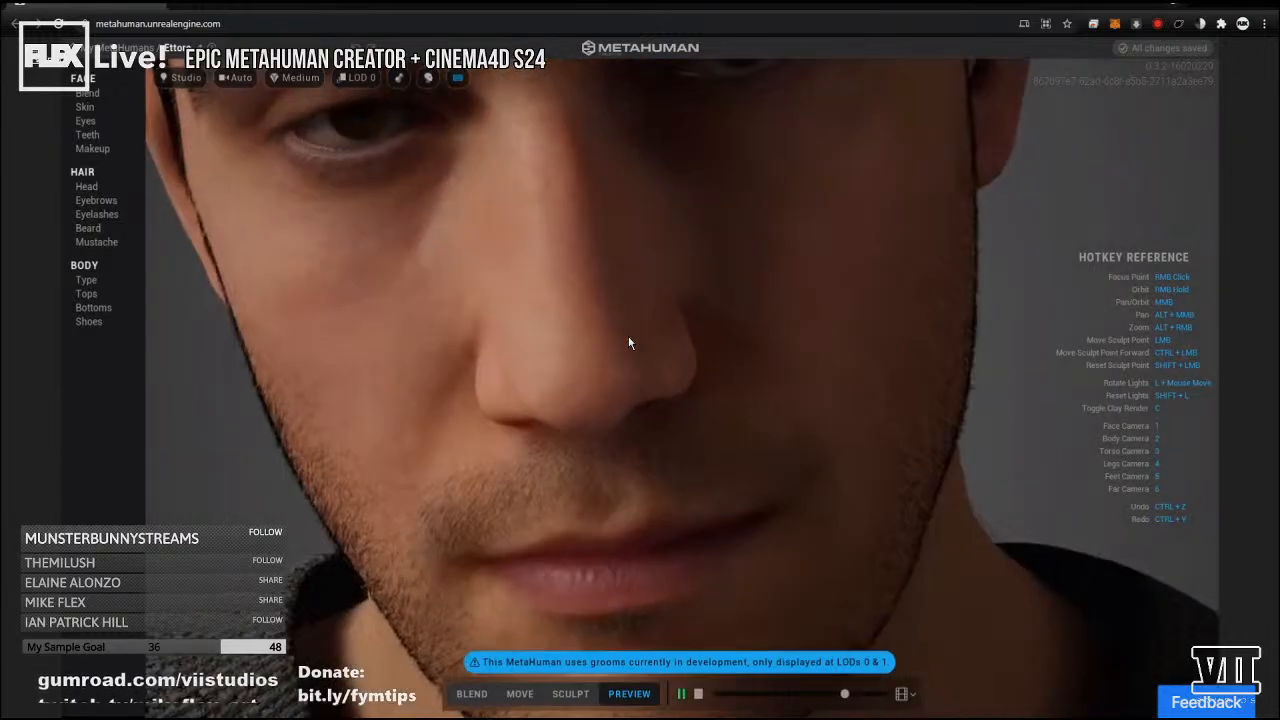
scroll(628, 343, "up", 5)
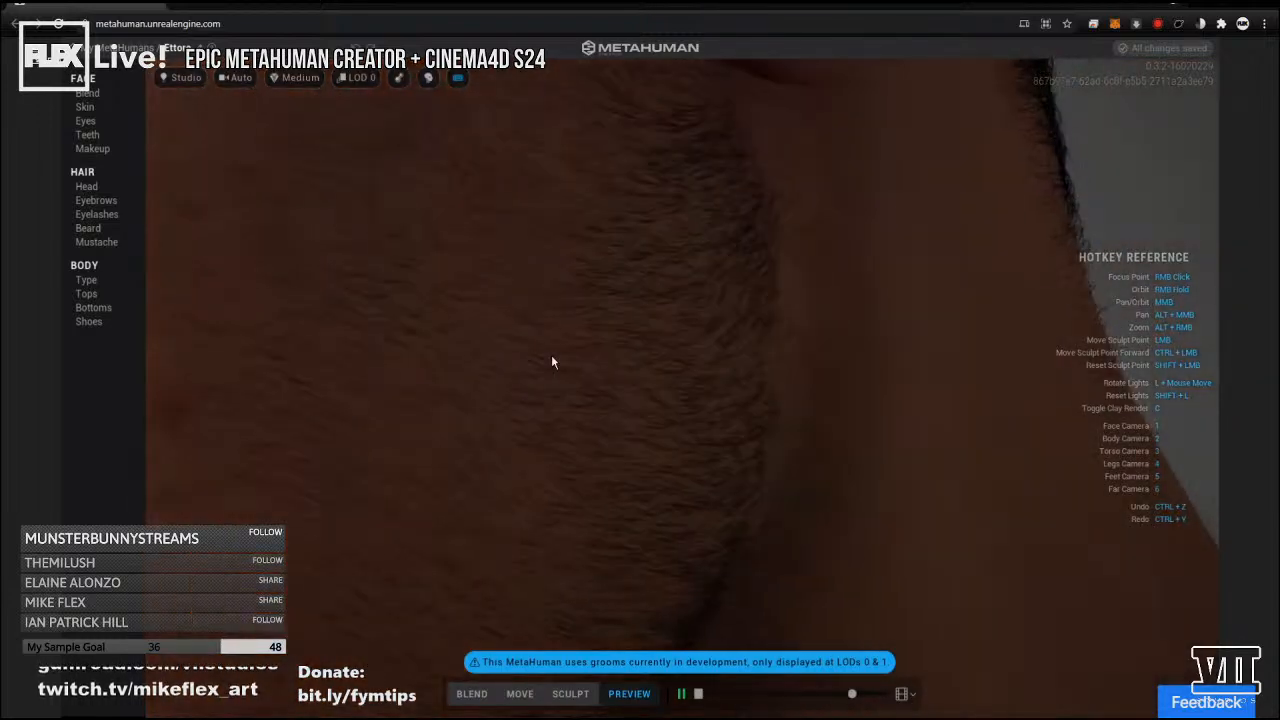
right_click_drag(513, 348, 629, 350)
scroll(633, 349, "down", 5)
scroll(630, 343, "up", 8)
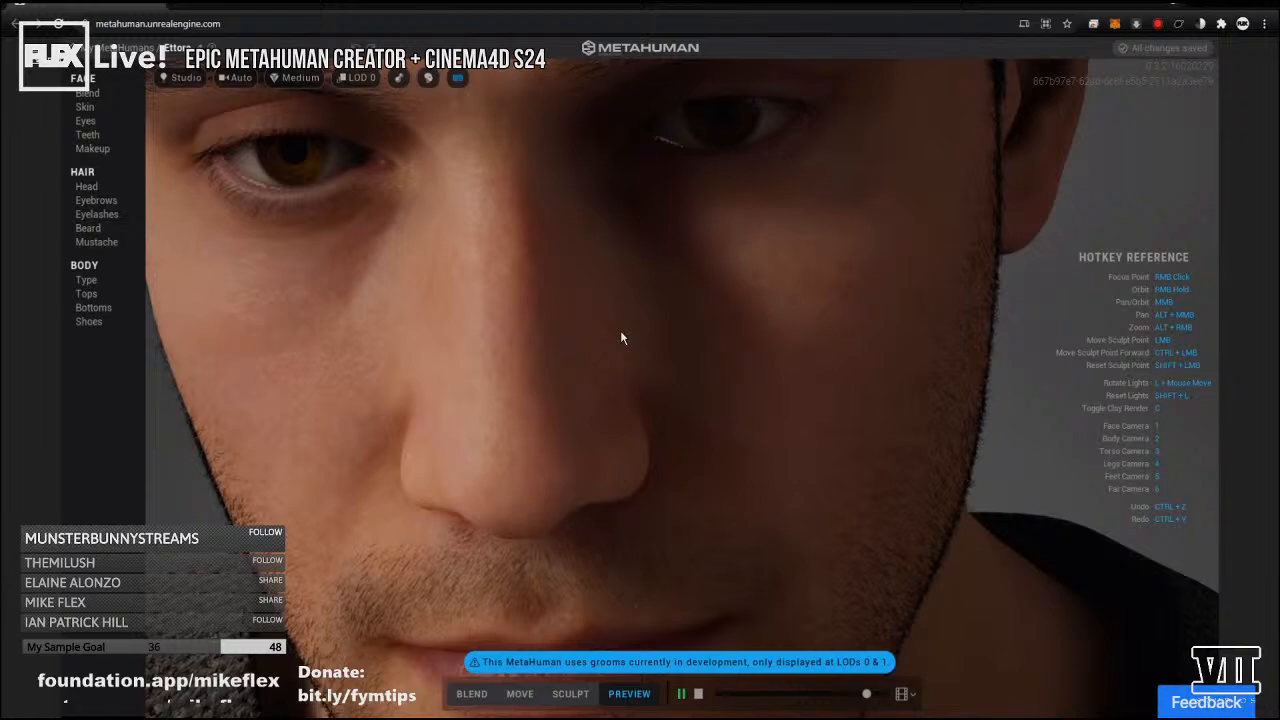
scroll(728, 418, "down", 8)
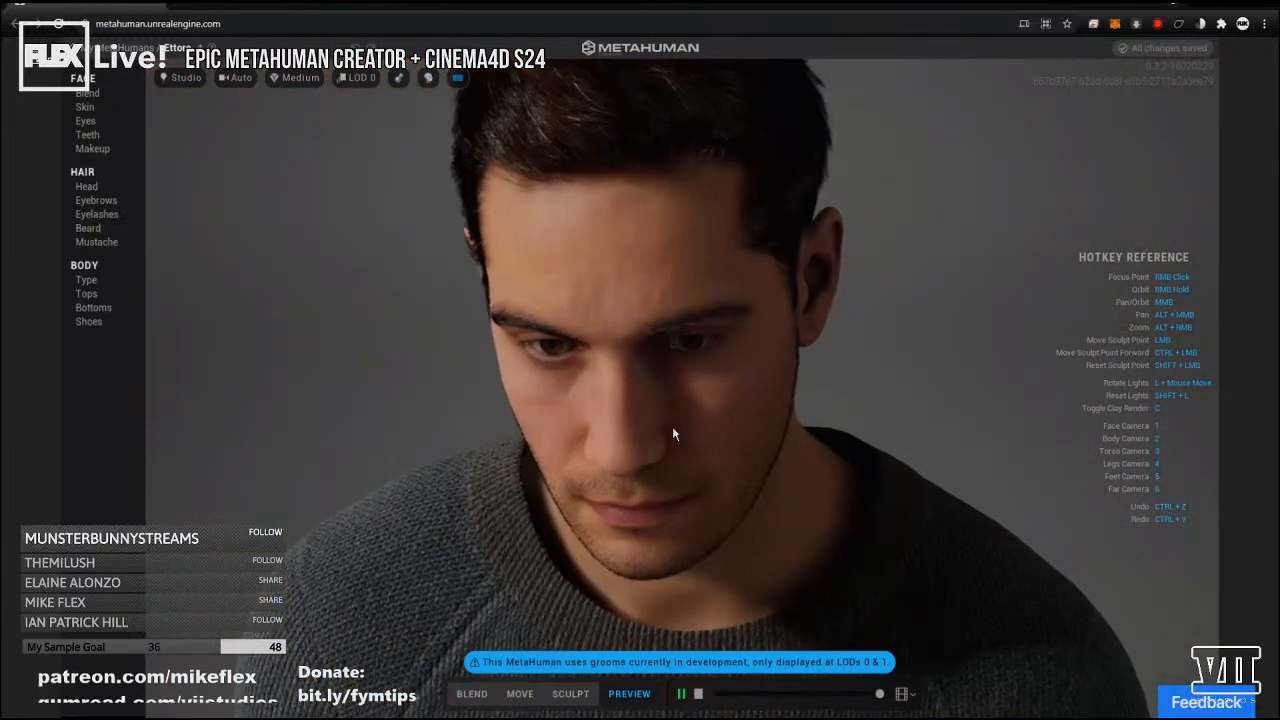
right_click_drag(673, 430, 777, 380)
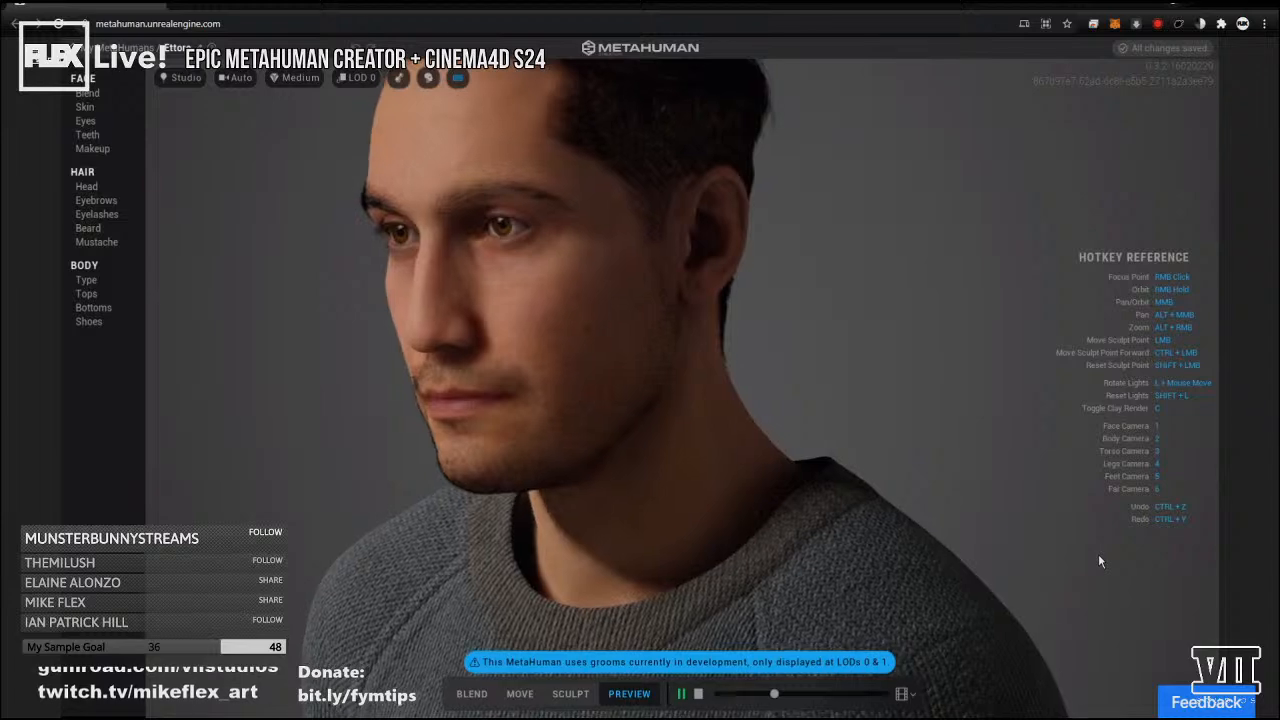
View the character through the body, torso, legs and feet cameras, open the shoe options and return to the face camera.
key("2")
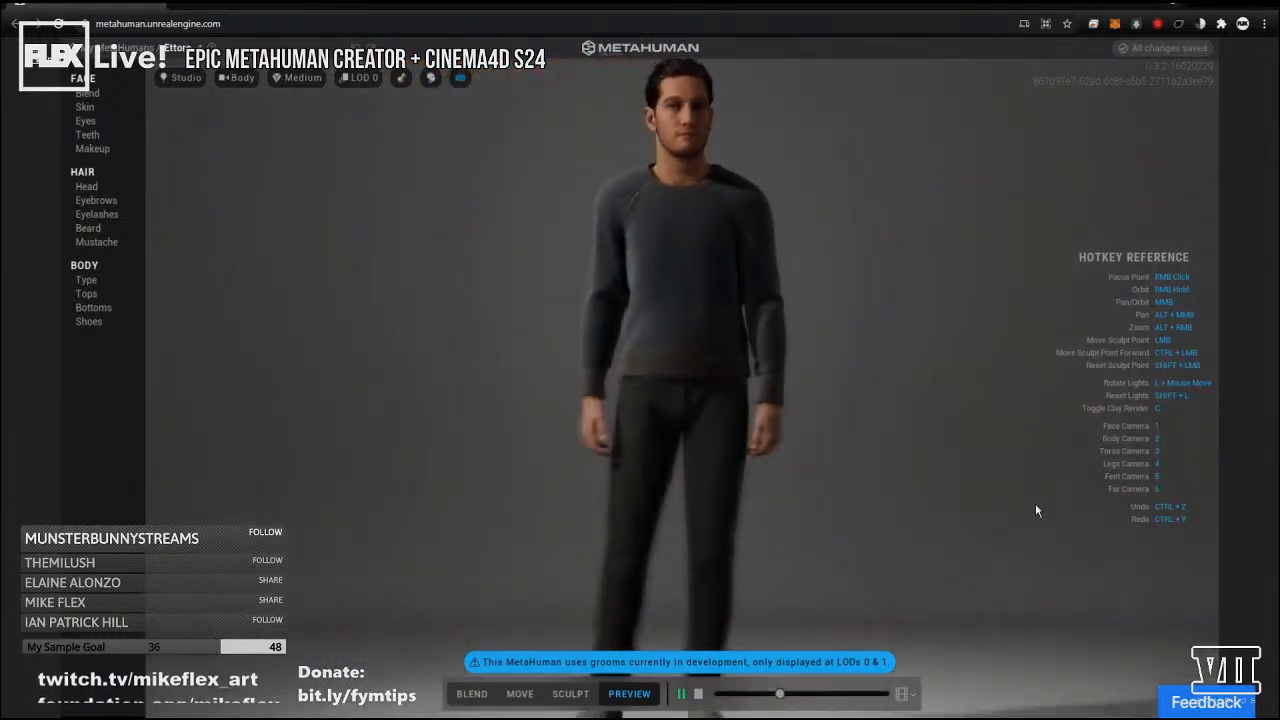
key("1")
key("3")
key("4")
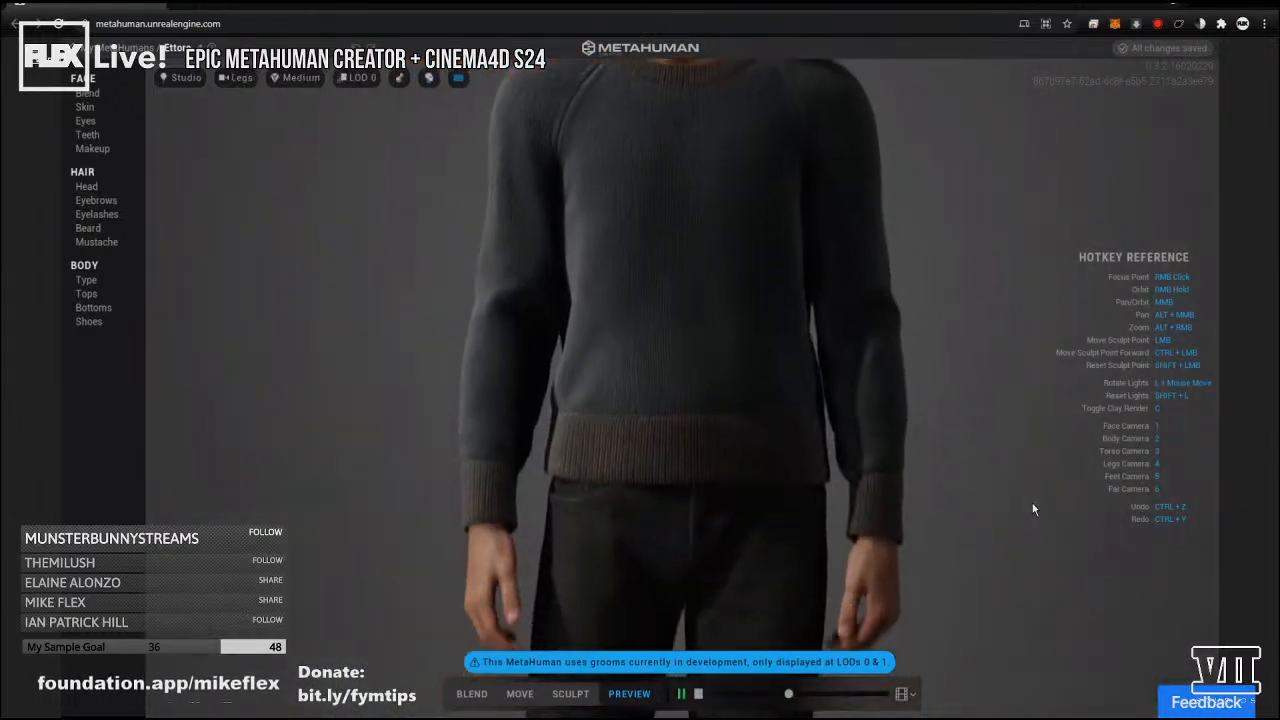
key("5")
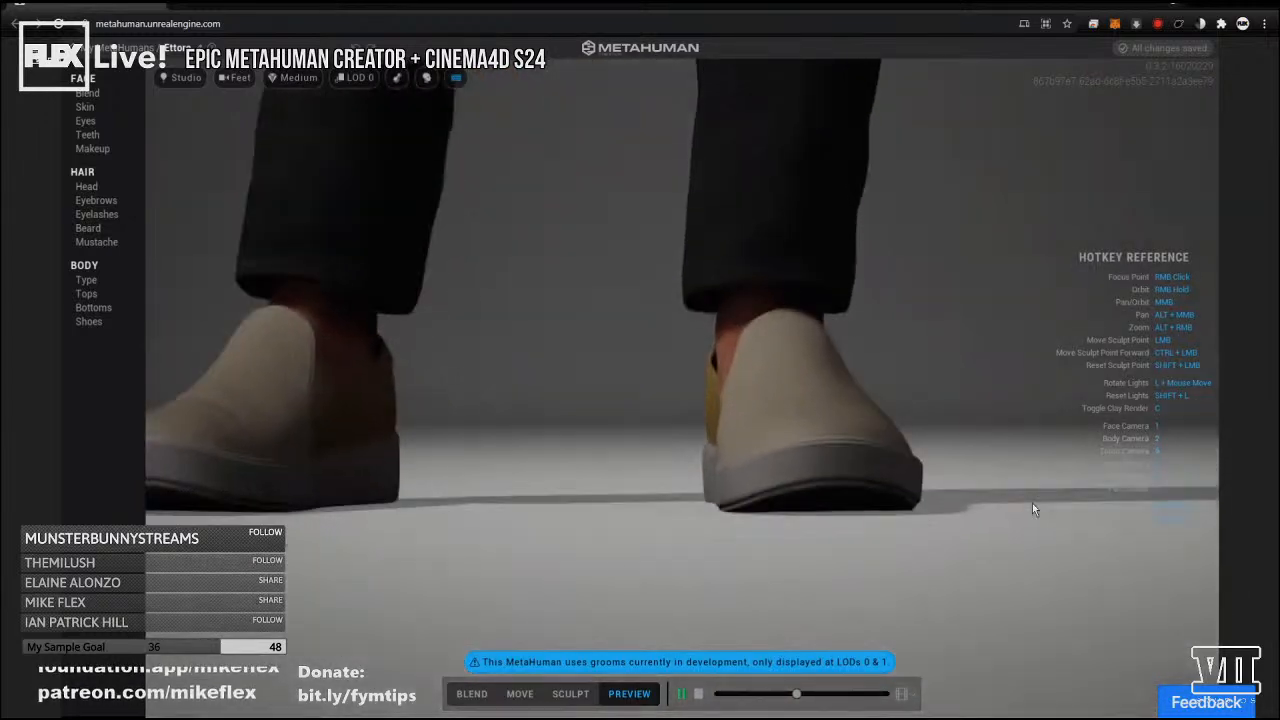
right_click_drag(786, 464, 442, 472)
key("1")
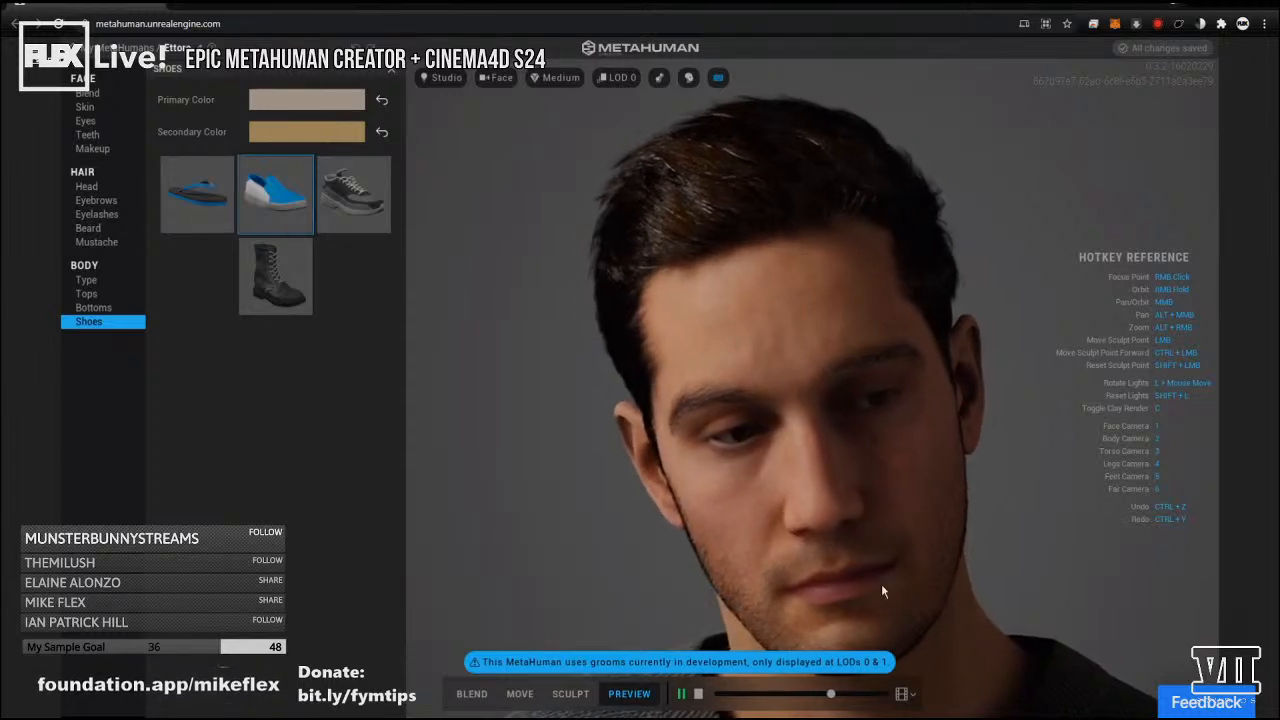
Try the flip flops, the laced sneakers and the boots on the character in turn, checking each at the feet.
scroll(883, 524, "down", 5)
middle_click_drag(851, 650, 807, 355)
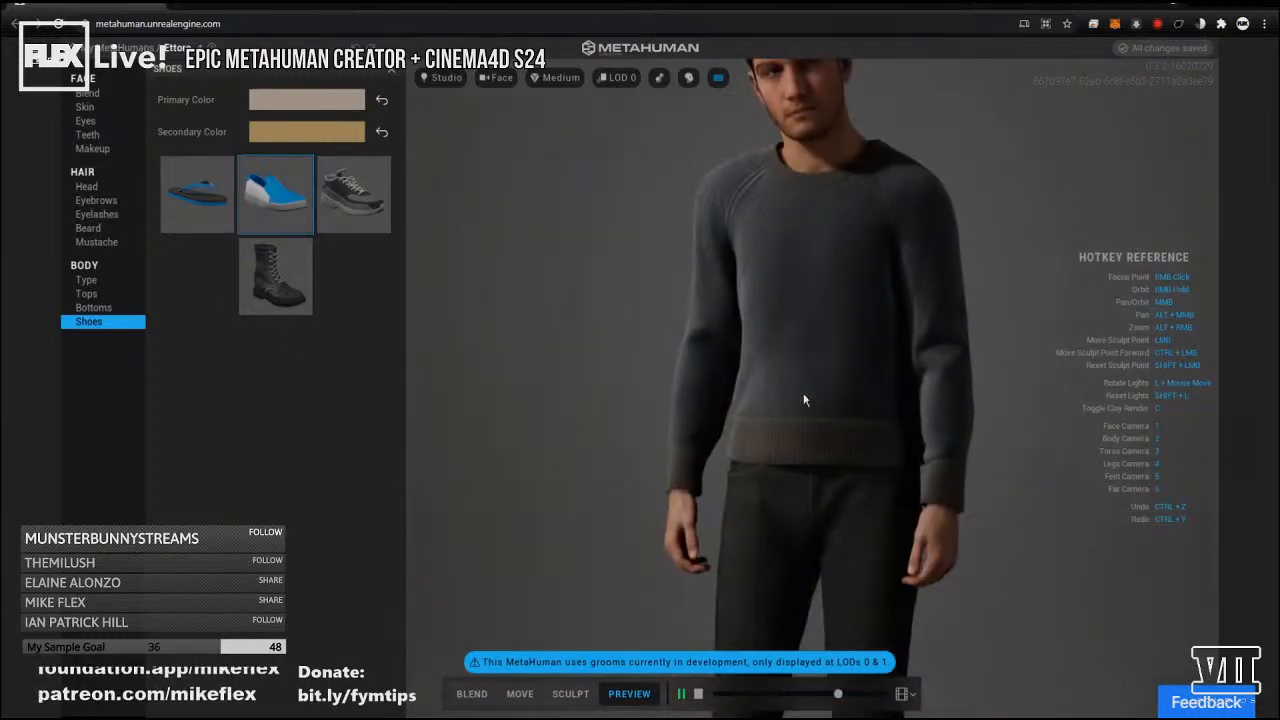
middle_click_drag(803, 450, 797, 181)
middle_click_drag(784, 428, 762, 400)
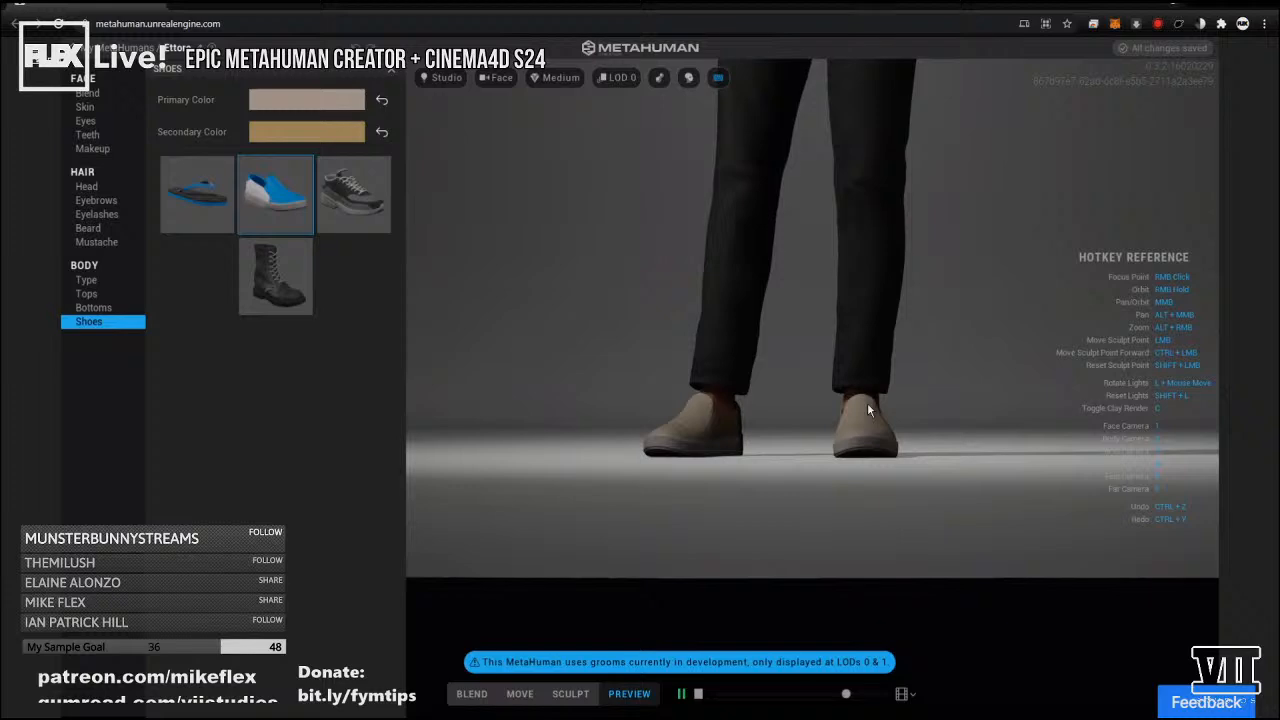
right_click_drag(706, 421, 969, 385)
left_click(216, 200)
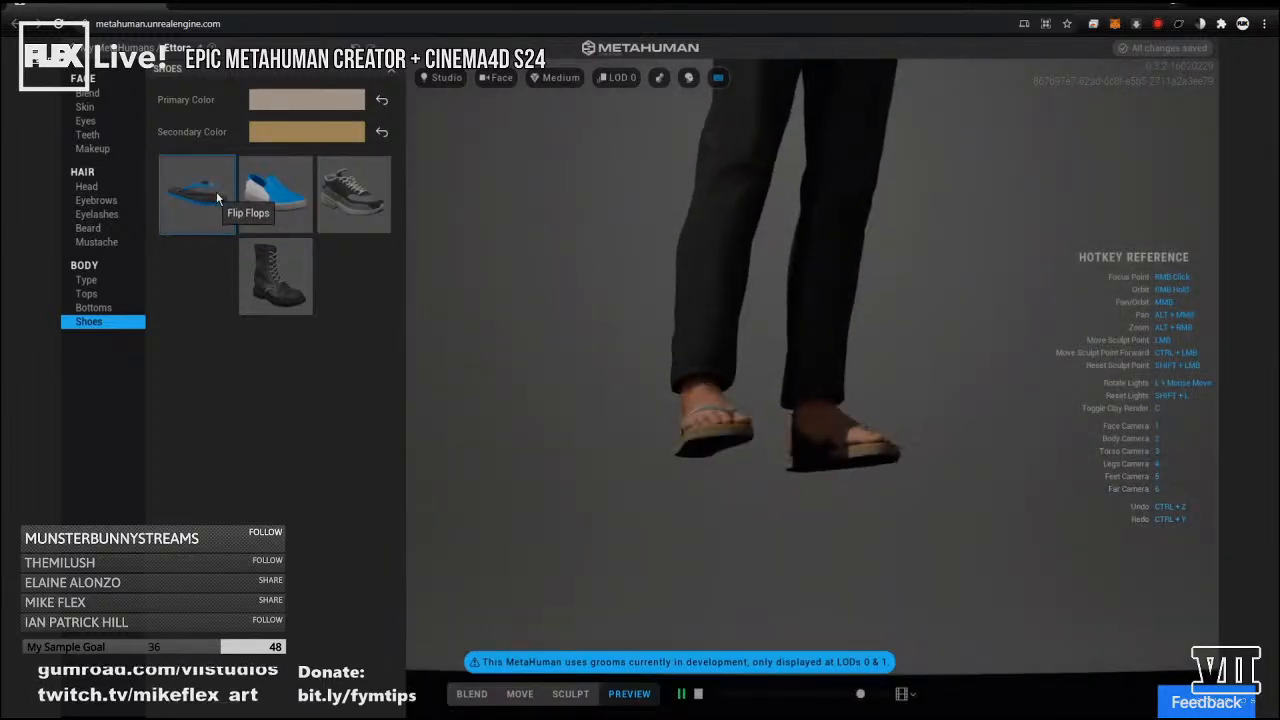
left_click(362, 200)
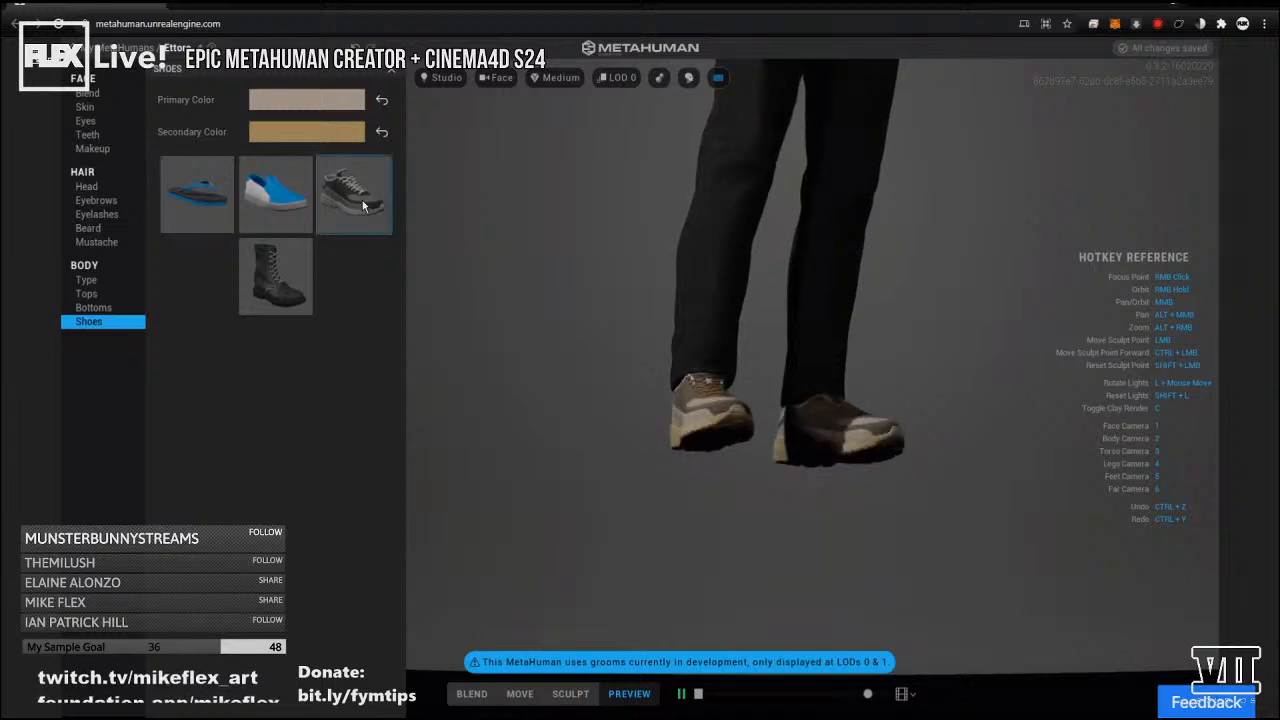
left_click(279, 289)
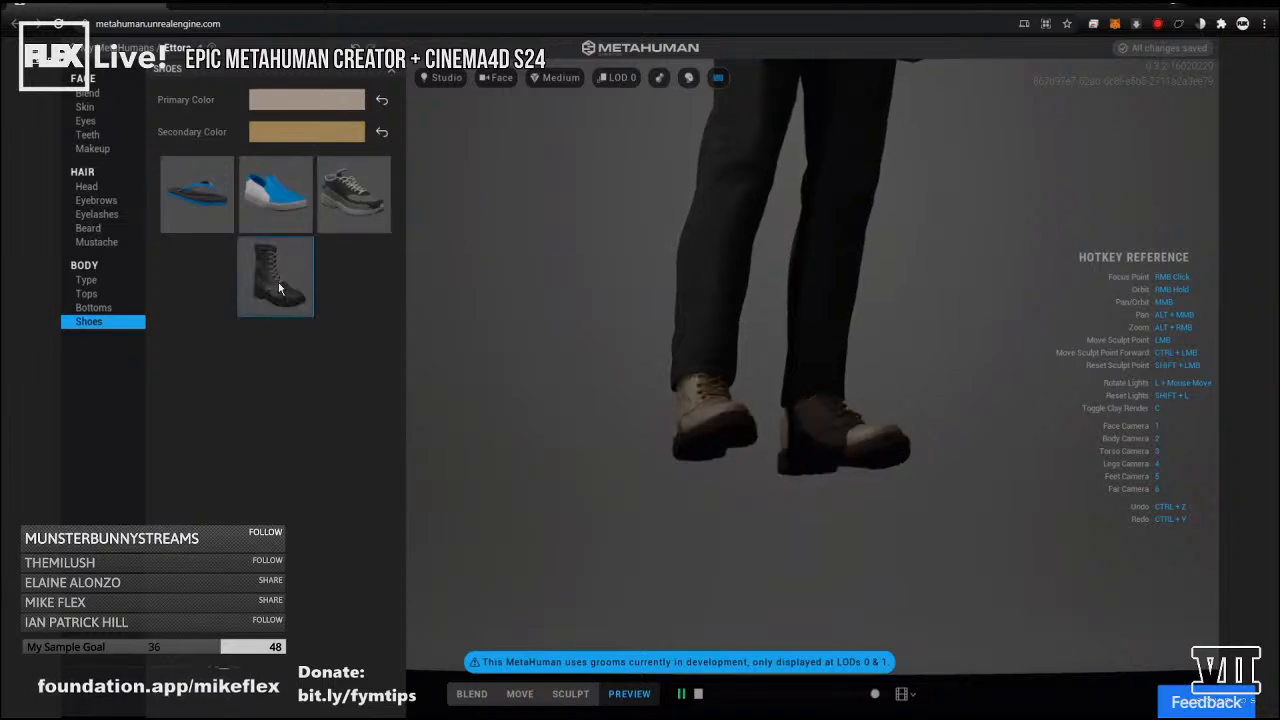
right_click_drag(578, 350, 748, 443)
left_click_drag(748, 443, 370, 361)
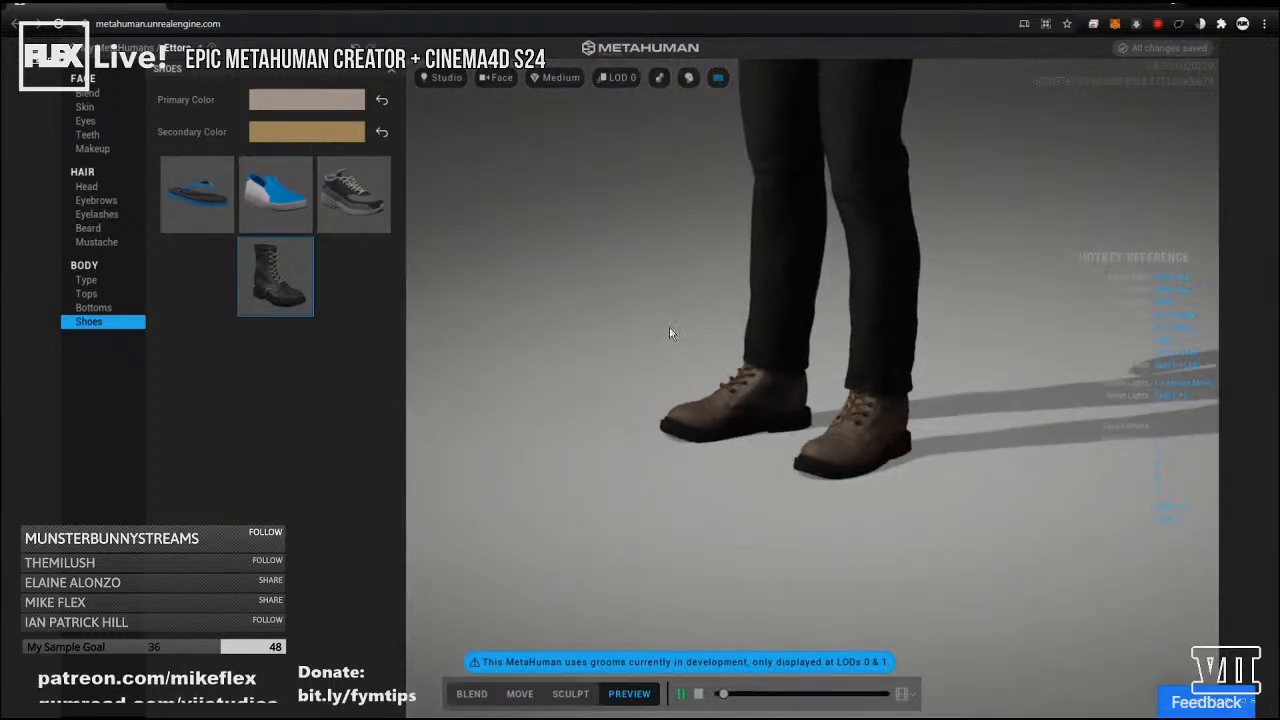
Put the Flip Flops on the character with secondary color 000000 and primary color FFFFFF.
left_click(280, 205)
left_click(193, 187)
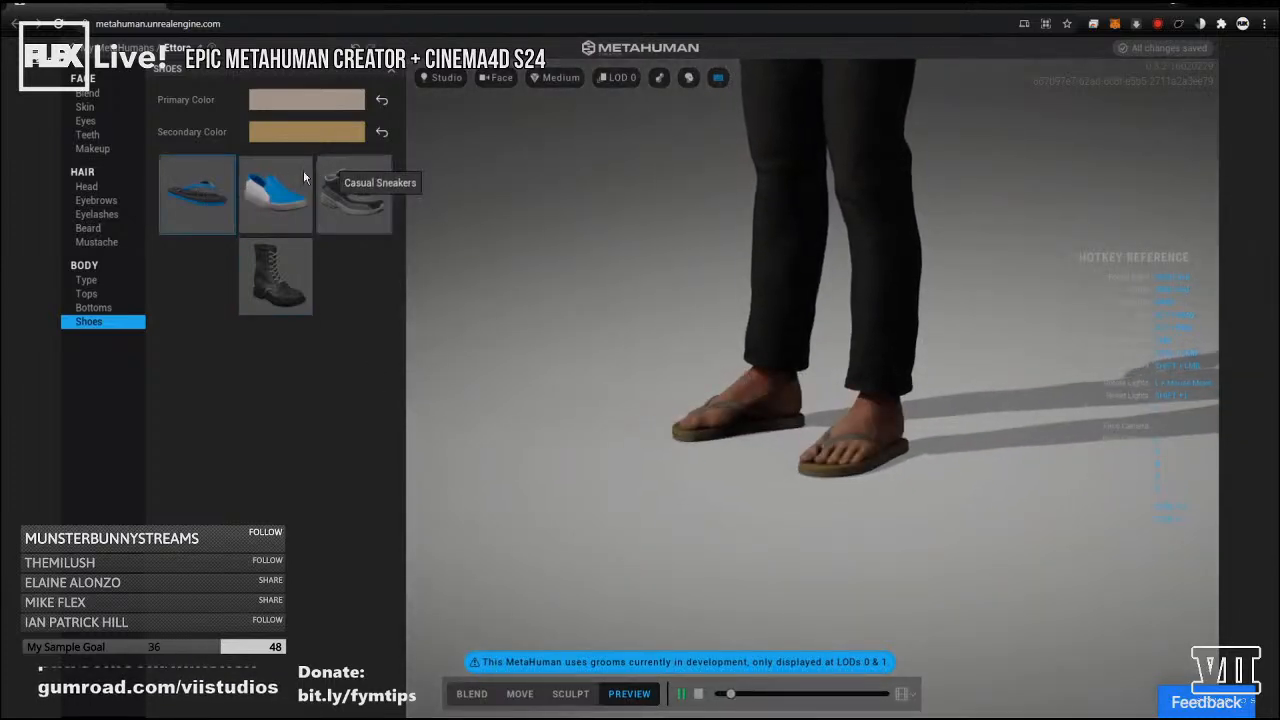
left_click(307, 130)
left_click_drag(389, 228, 341, 288)
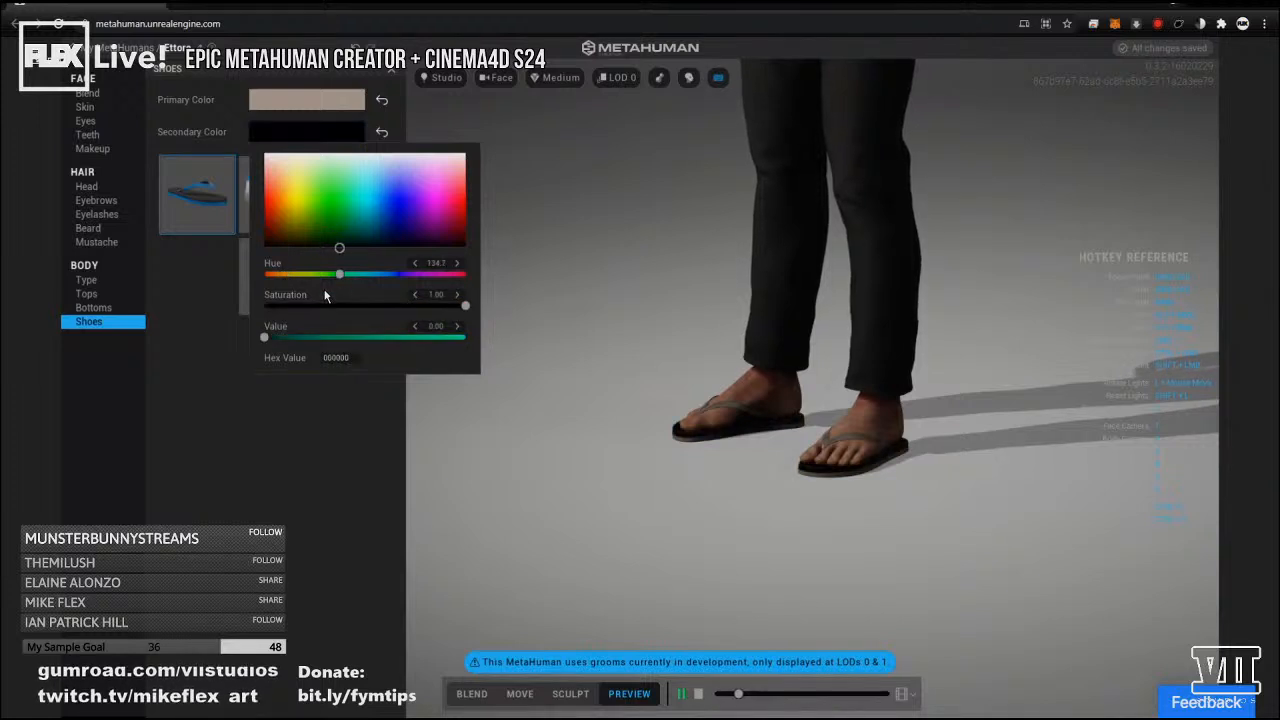
left_click(281, 101)
left_click_drag(314, 214, 262, 119)
Examine the recolored flip flops, the trousers, the sweater and the head, working up the body.
scroll(708, 283, "down", 3)
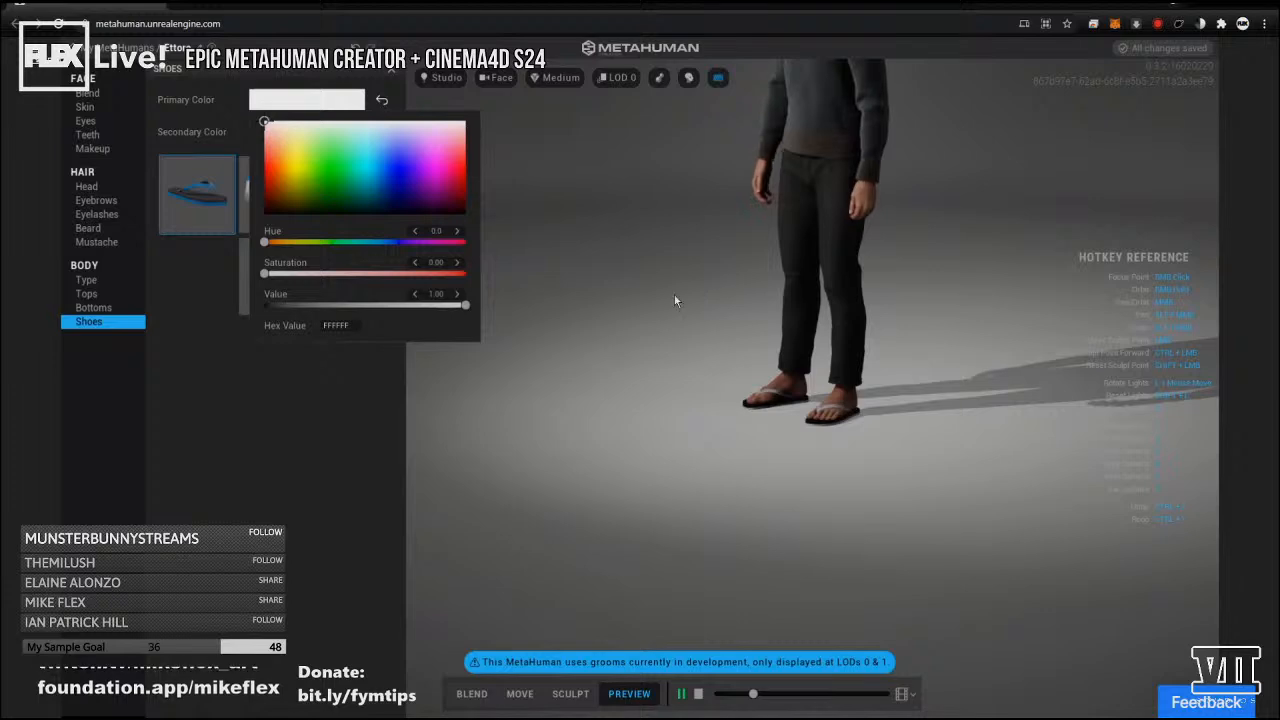
scroll(857, 305, "up", 4)
middle_click_drag(788, 213, 918, 518)
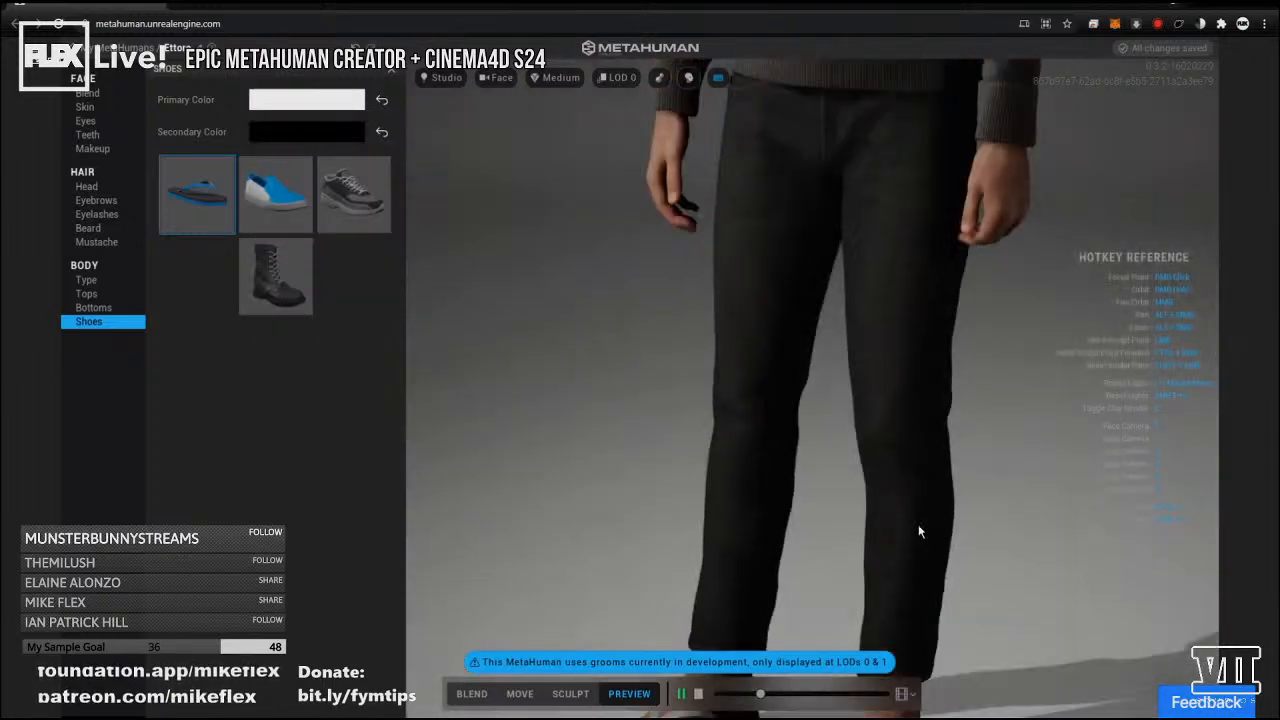
middle_click_drag(791, 353, 911, 588)
scroll(921, 394, "down", 4)
scroll(942, 303, "up", 5)
middle_click_drag(942, 220, 962, 346)
scroll(962, 346, "down", 4)
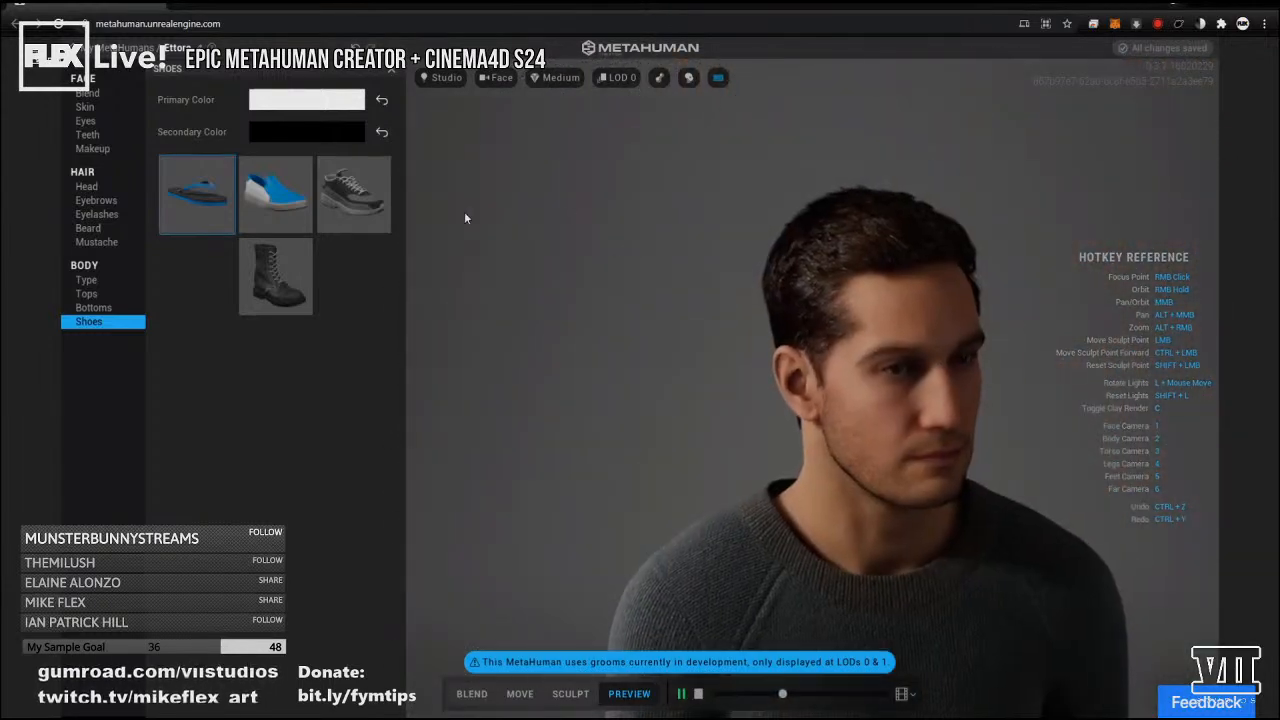
Open the options for the character's bottoms and examine the trousers and sweater hem.
left_click(93, 307)
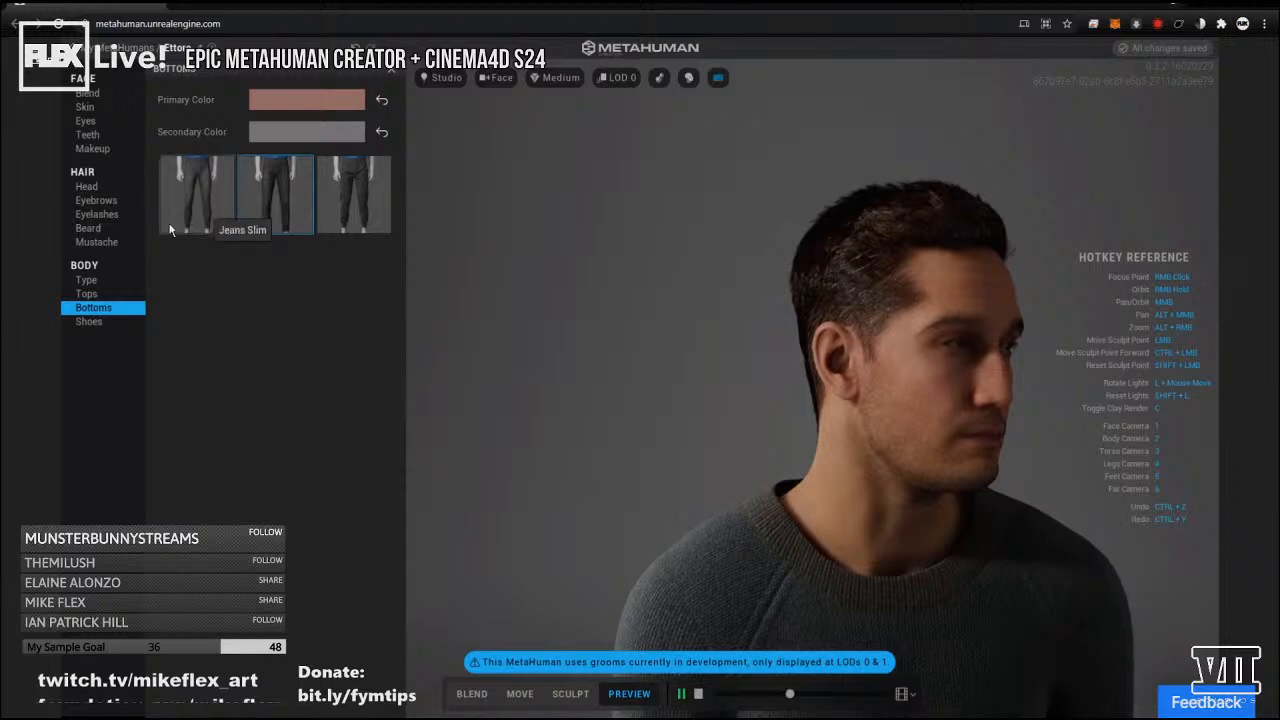
middle_click_drag(755, 369, 742, 115)
middle_click_drag(720, 380, 686, 180)
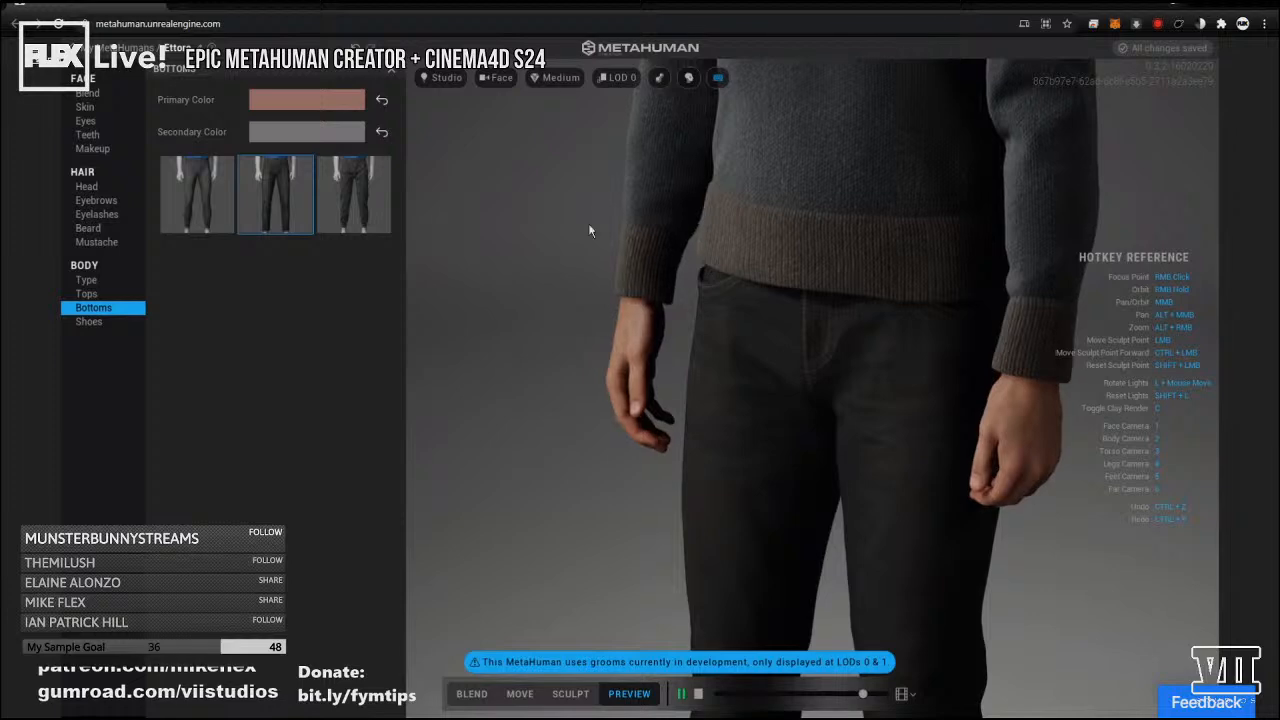
Switch the character to Sculpt and on to Blend mode, and view its torso, full body and legs.
left_click(566, 694)
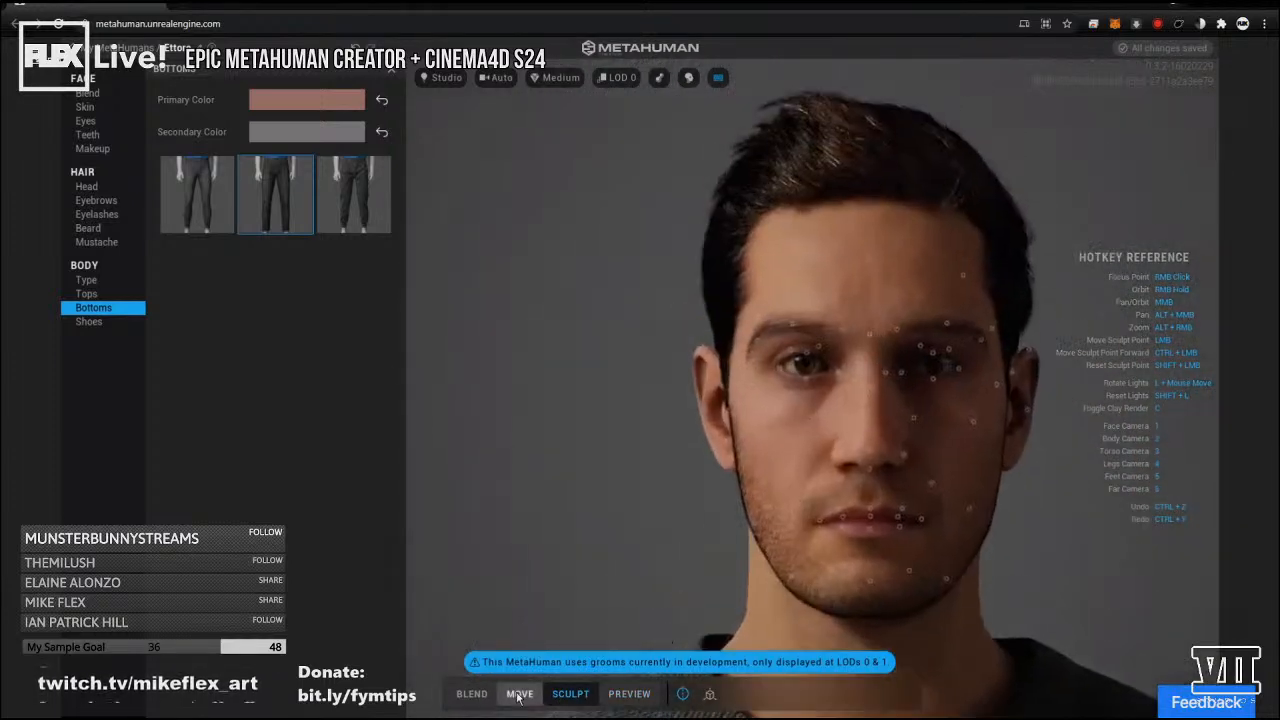
left_click(471, 694)
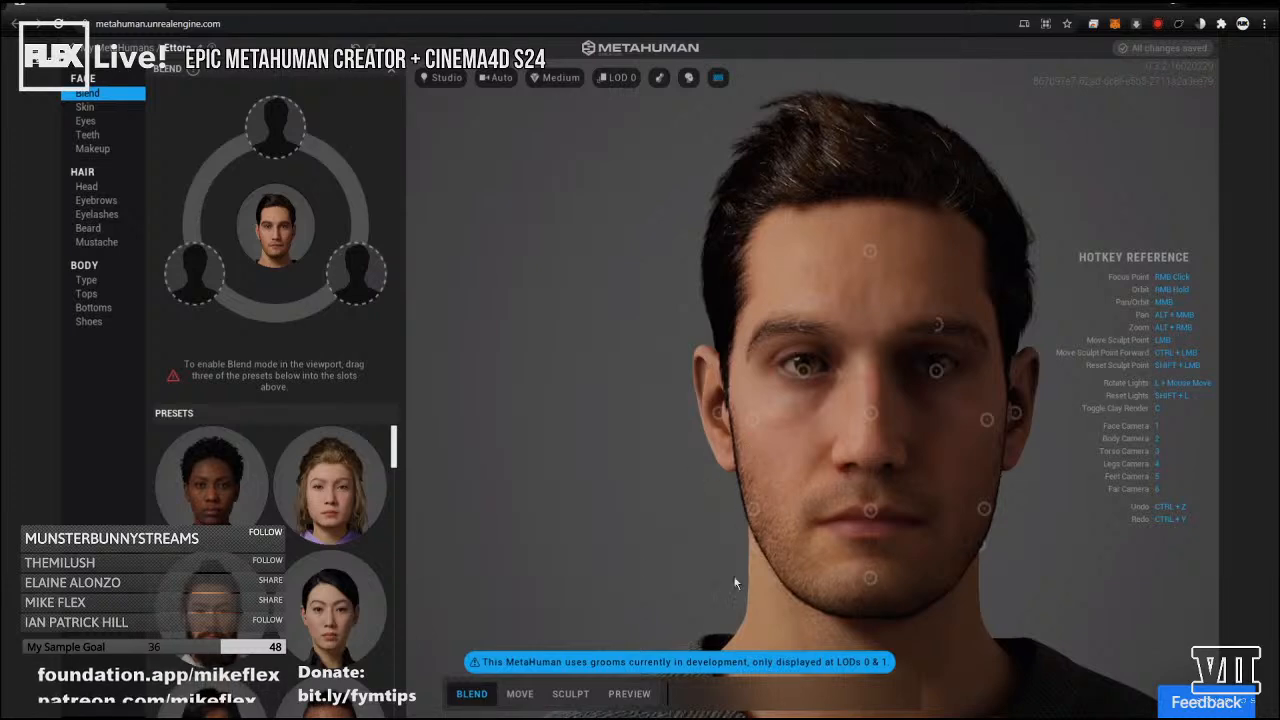
key("3")
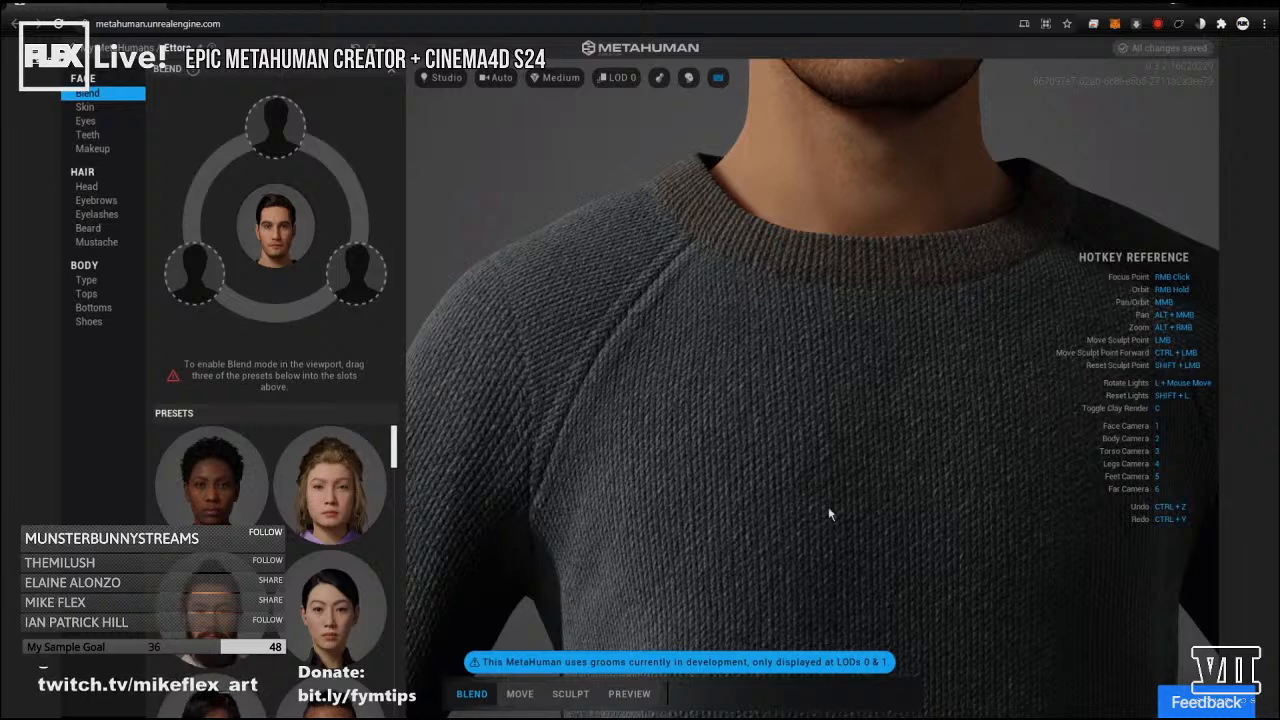
key("2")
key("4")
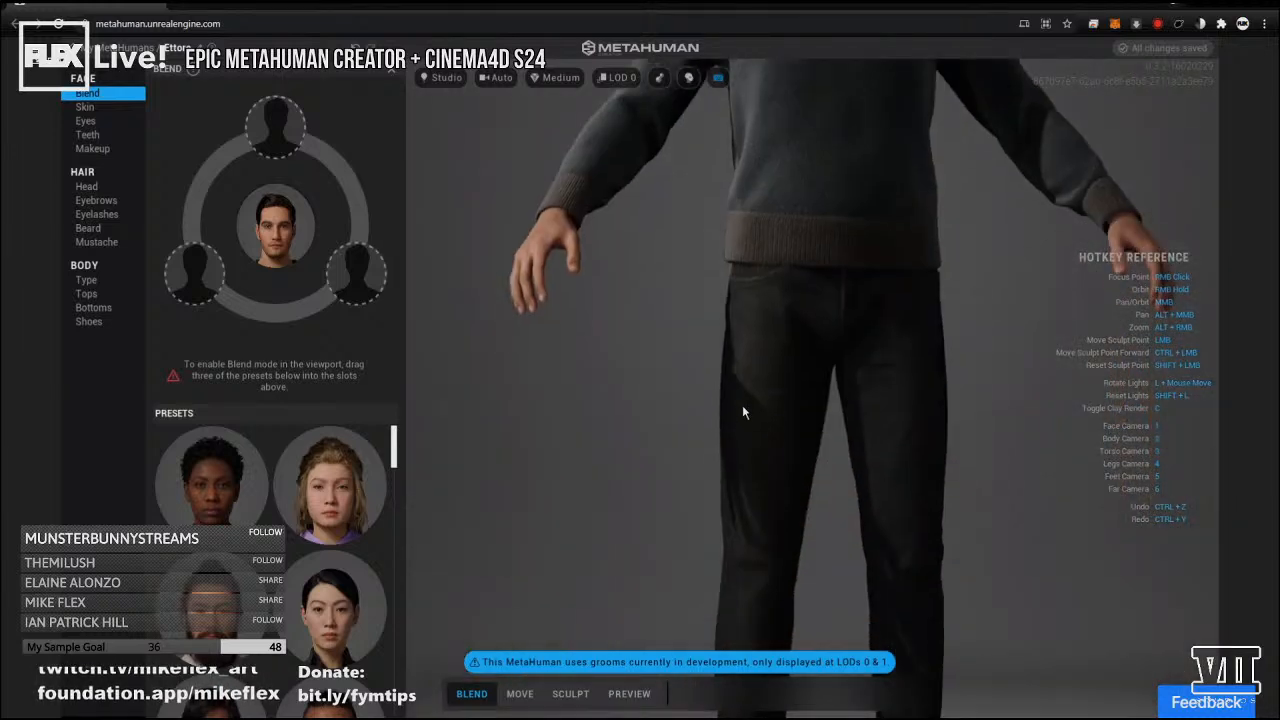
right_click_drag(930, 376, 1014, 391)
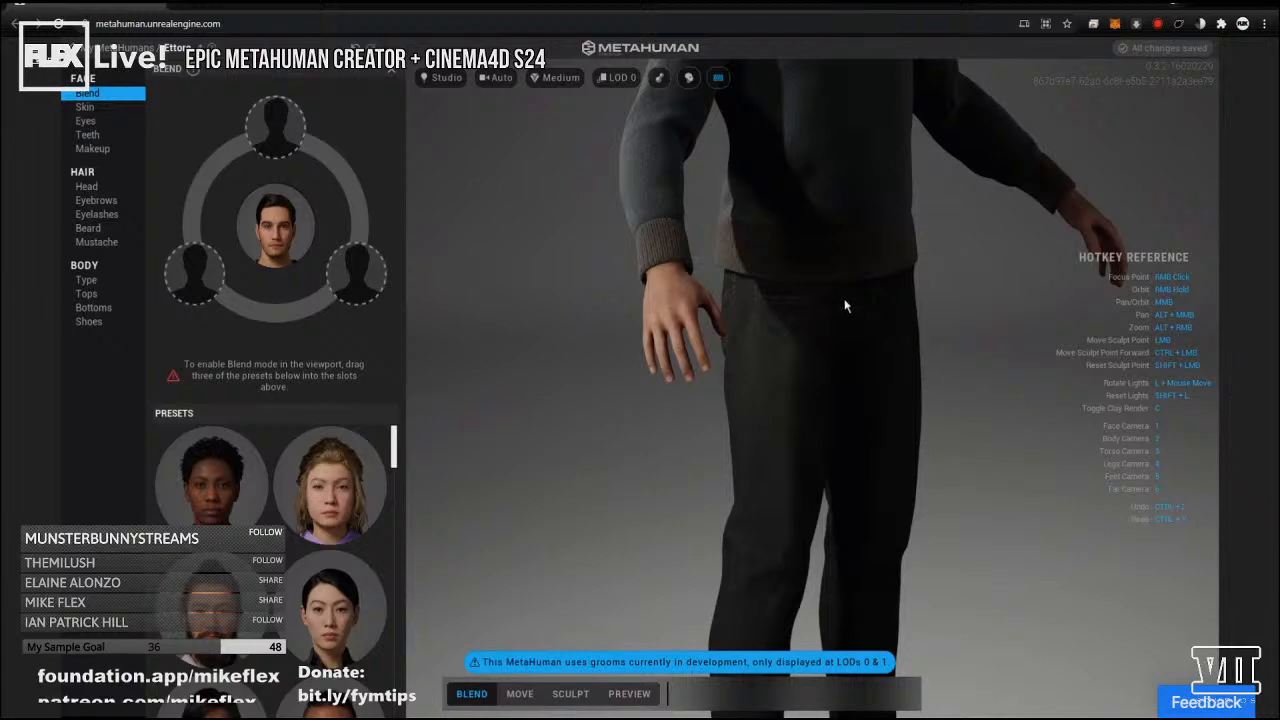
Examine the character's sweater knit, cheek, jawline, neck and collar in close-up from both sides.
middle_click_drag(853, 311, 837, 534)
middle_click_drag(848, 424, 900, 408)
scroll(762, 336, "up", 5)
scroll(762, 336, "up", 4)
middle_click_drag(752, 346, 729, 514)
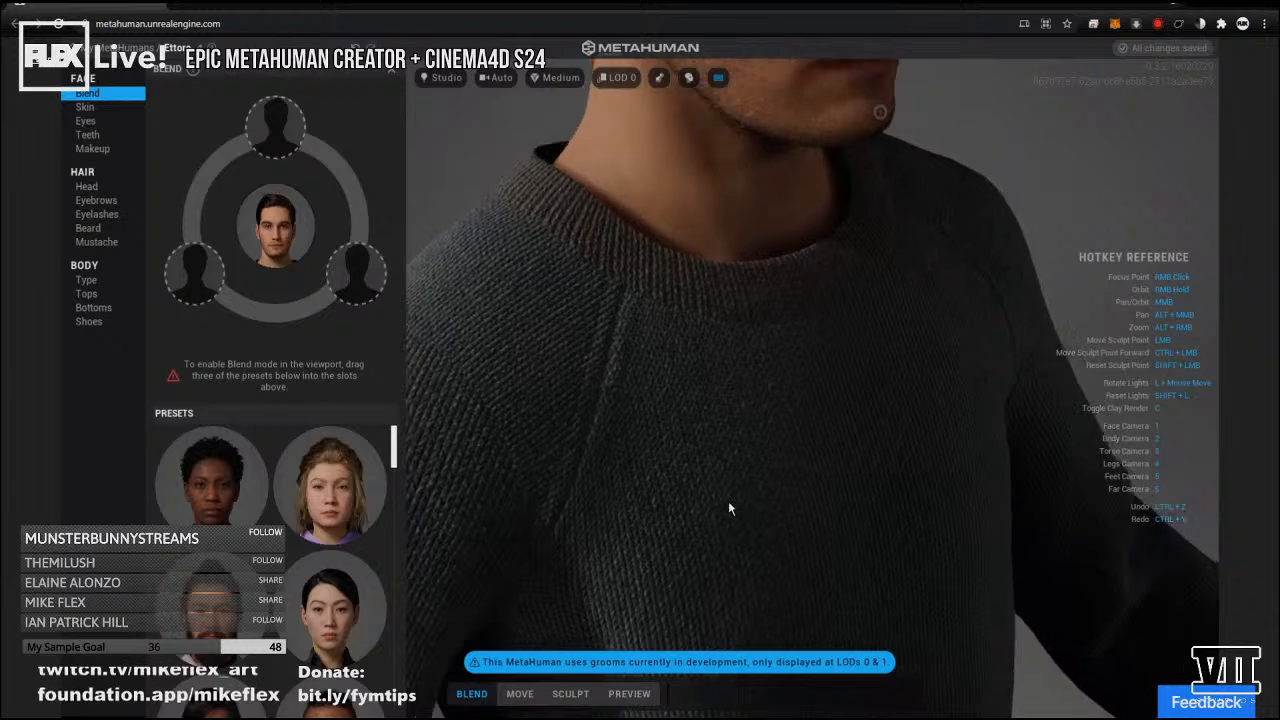
scroll(692, 344, "up", 6)
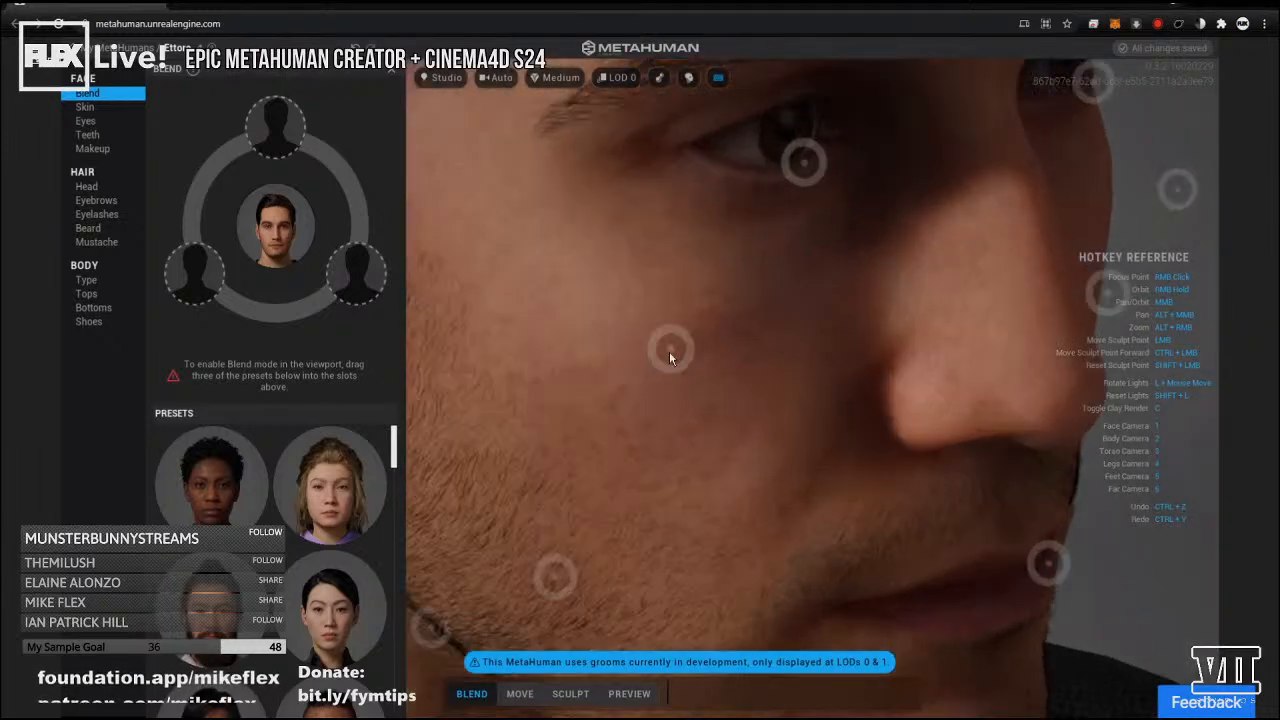
middle_click_drag(671, 358, 691, 354)
middle_click_drag(689, 437, 795, 548)
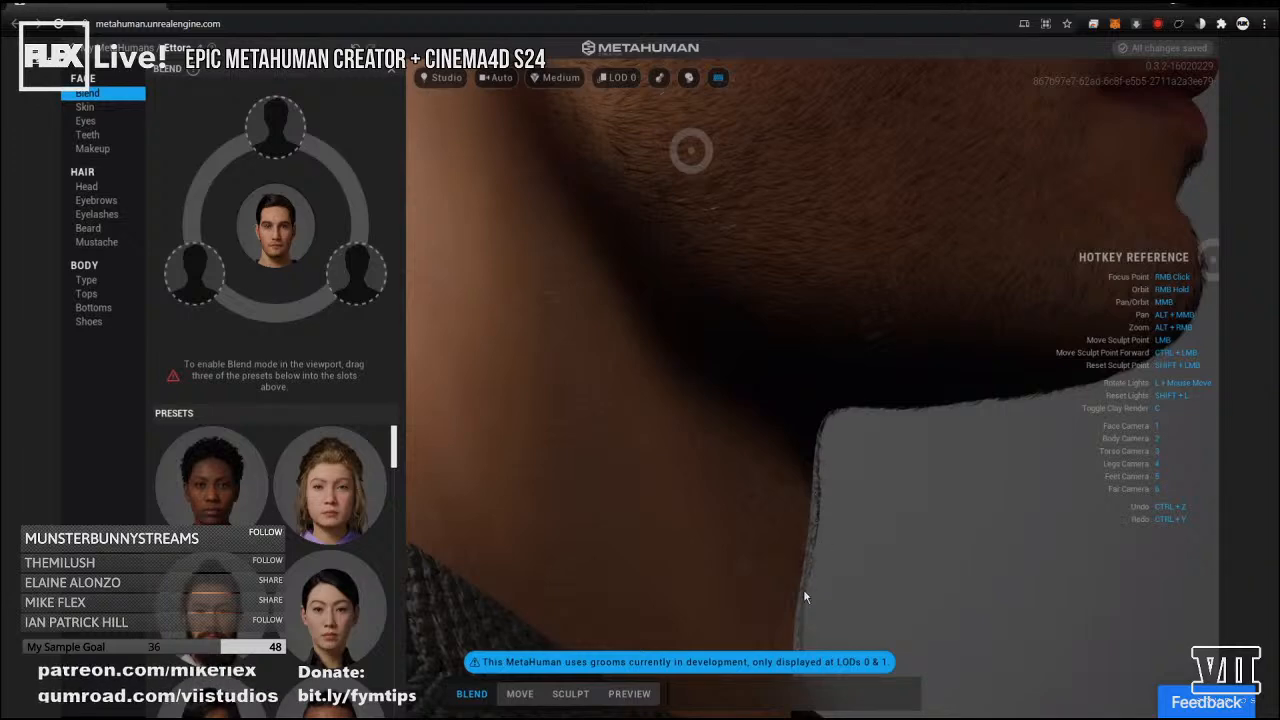
middle_click_drag(971, 284, 745, 152)
middle_click_drag(944, 364, 622, 490)
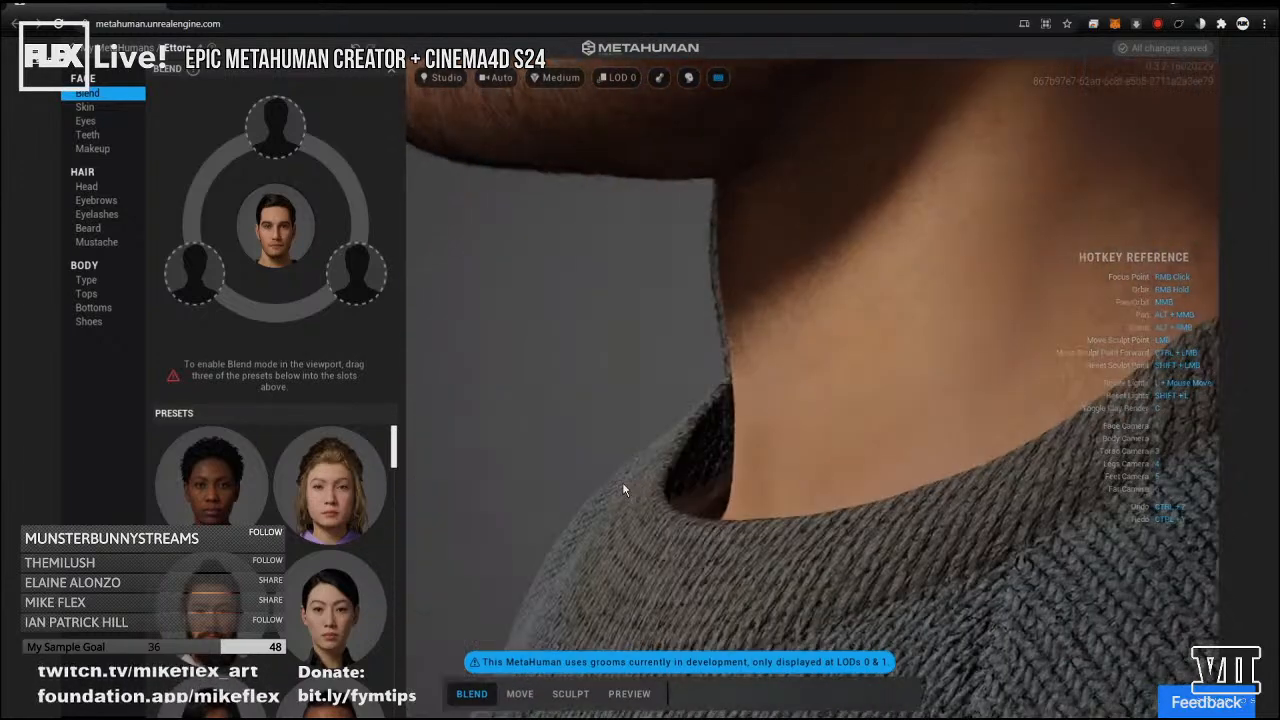
middle_click_drag(1023, 455, 1173, 547)
scroll(645, 461, "down", 10)
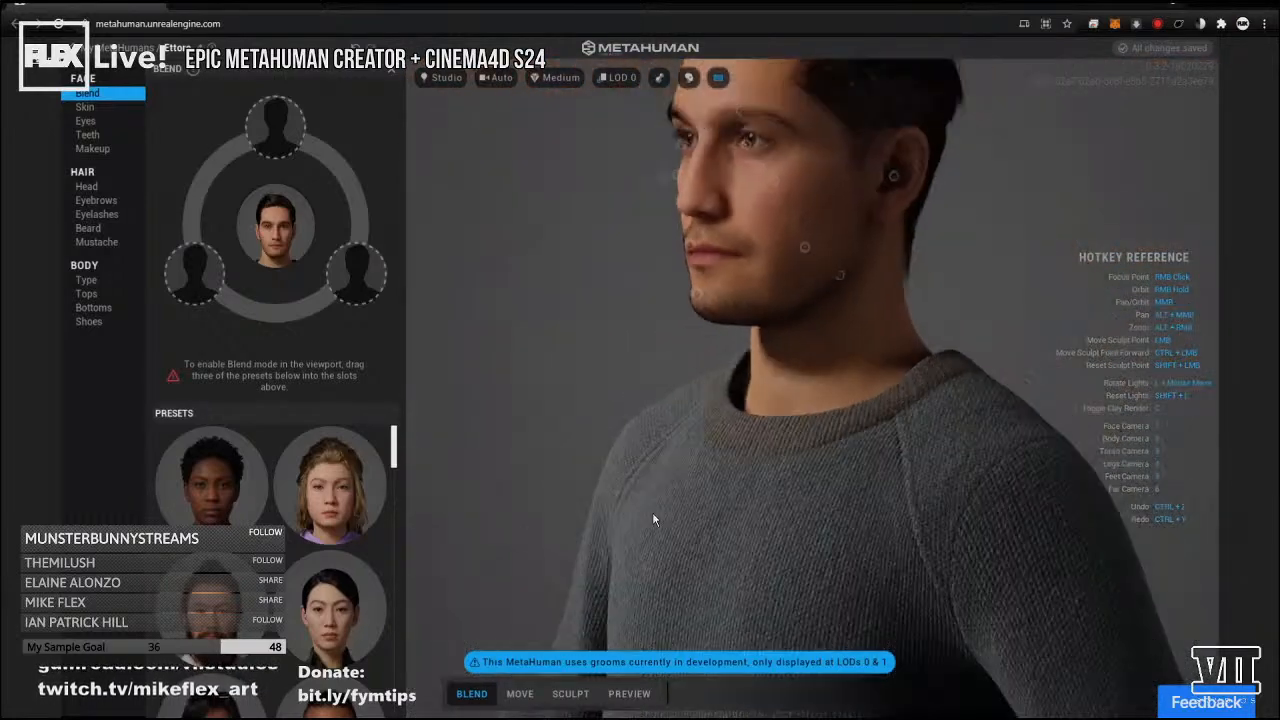
Open the options for the character's tops and try the hoodie, the sweater and the button down shirt, ending with the hoodie.
middle_click_drag(683, 425, 632, 418)
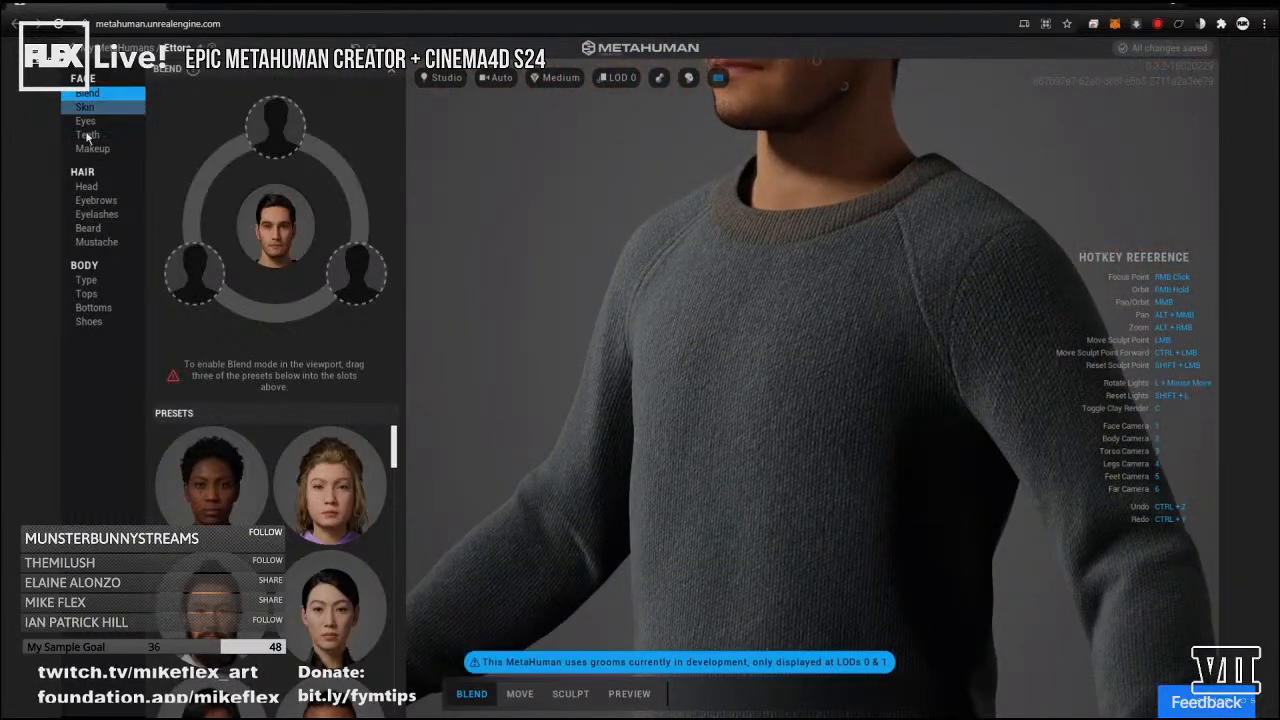
left_click(93, 292)
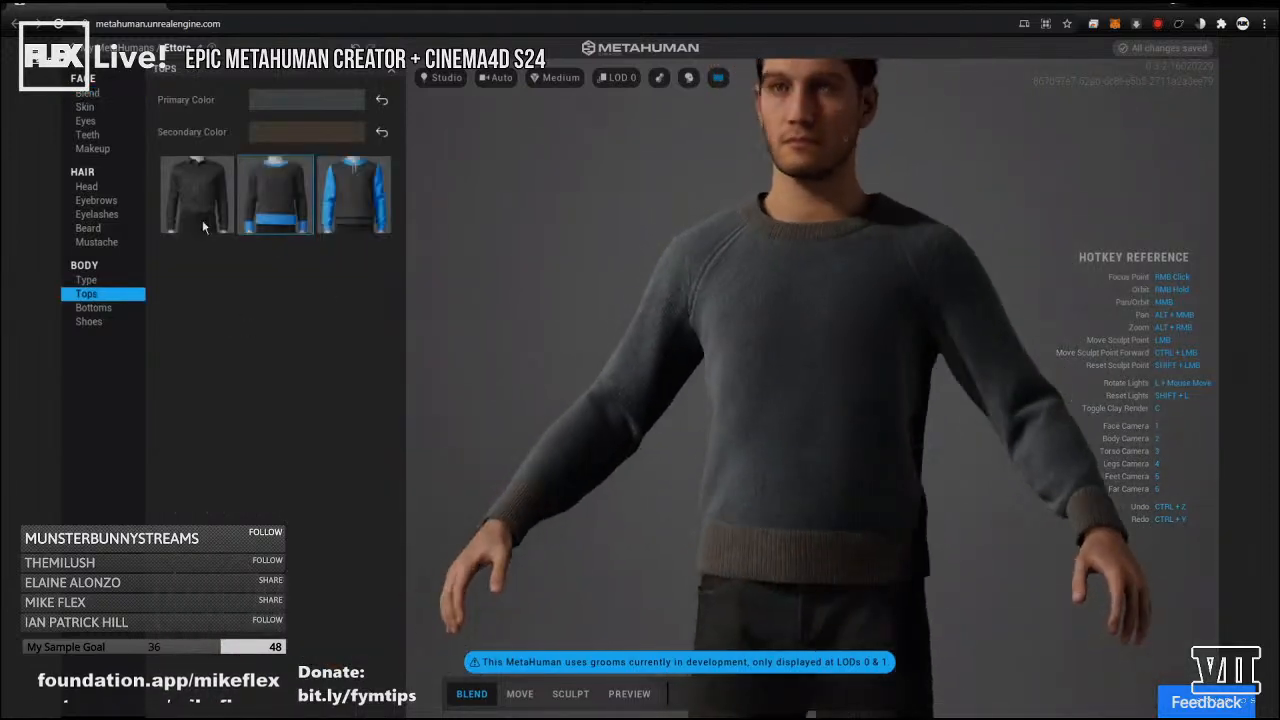
left_click(328, 210)
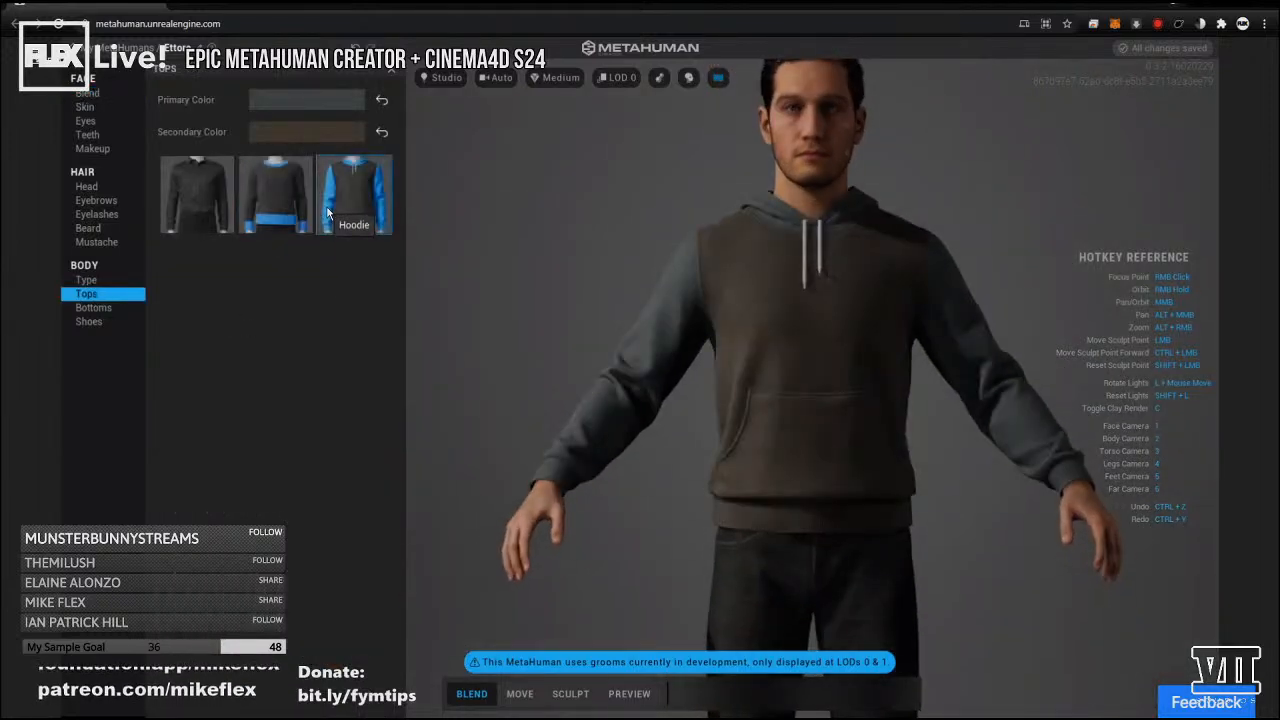
left_click(292, 197)
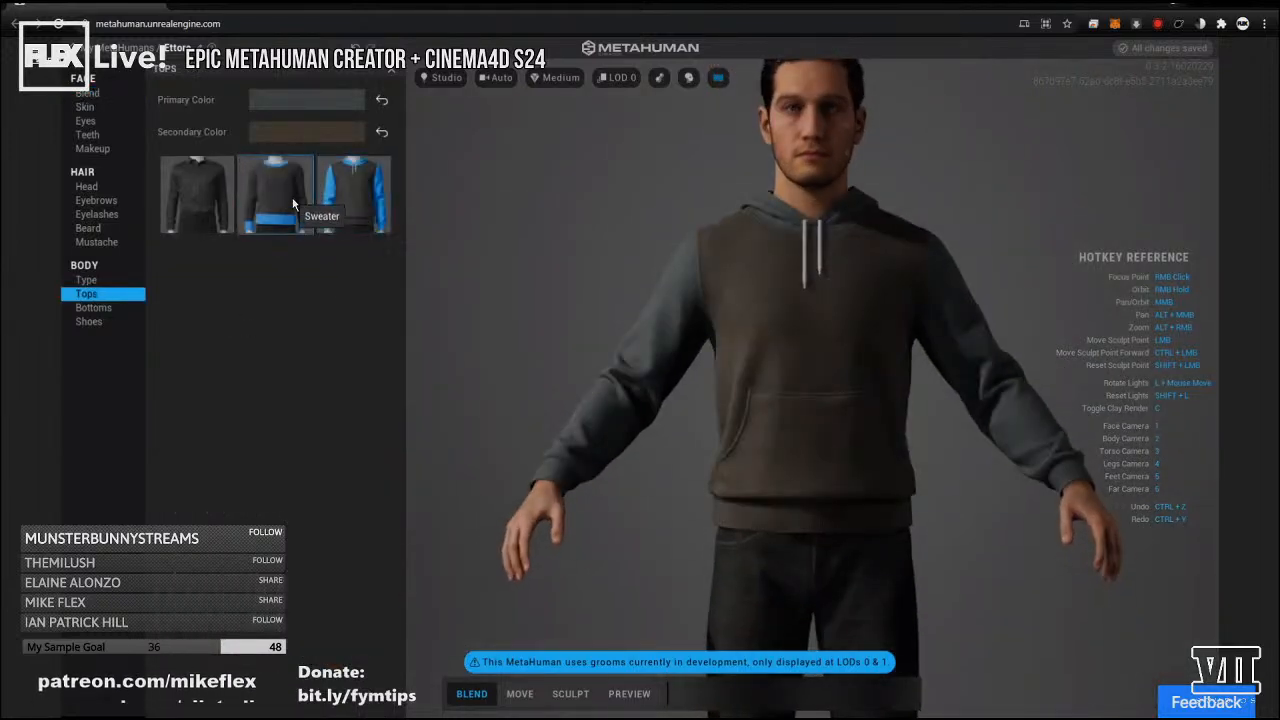
left_click(189, 195)
left_click(355, 205)
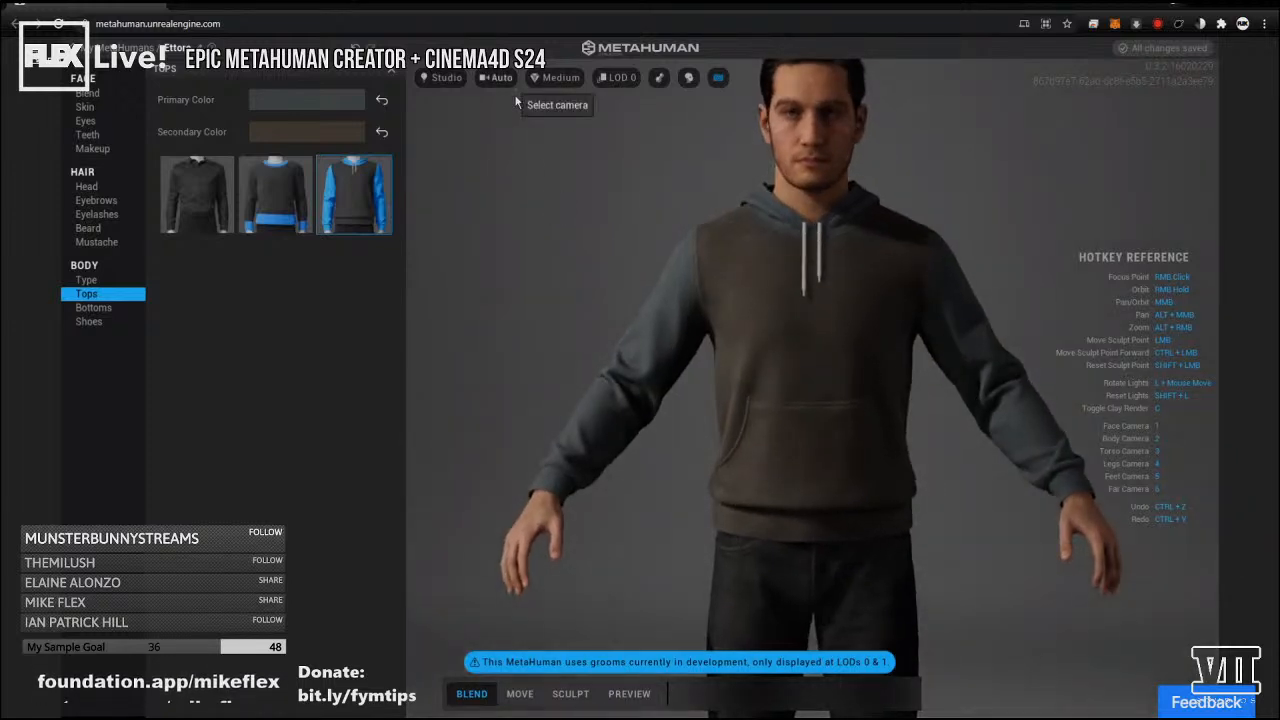
Take the hoodie off the character to expose the bare torso and put it back on.
left_click(365, 196)
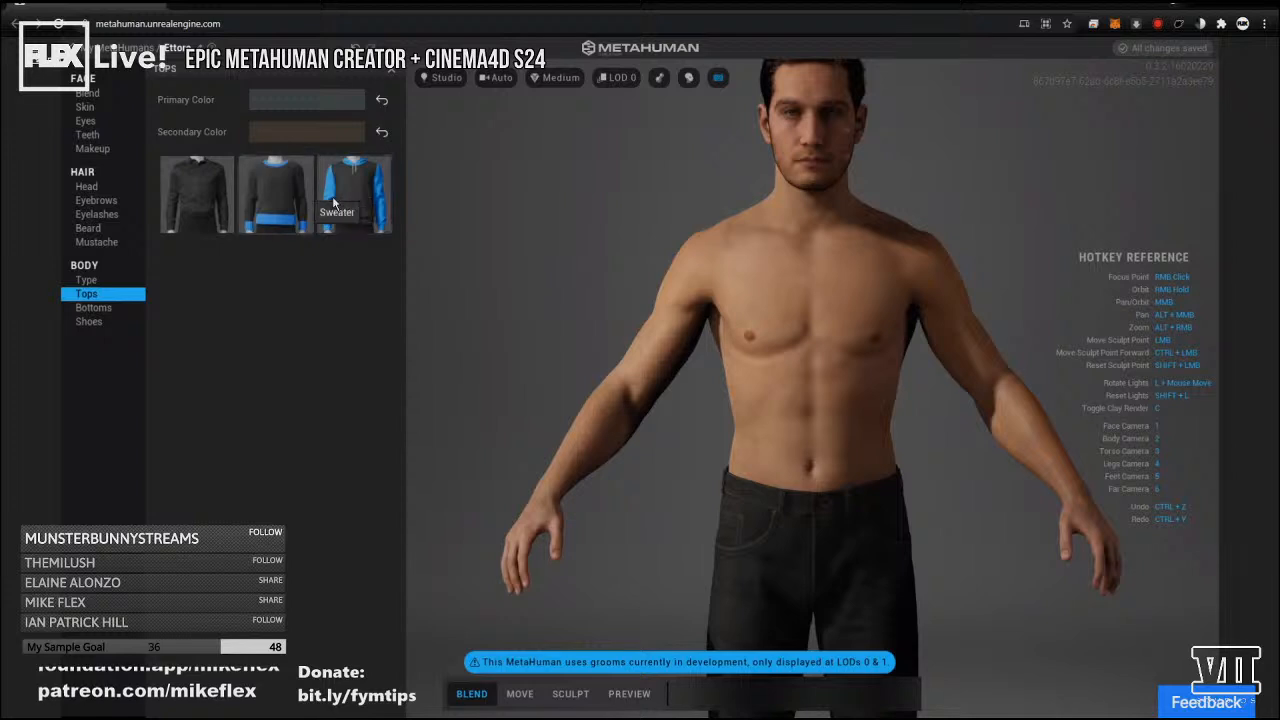
left_click(330, 218)
left_click(330, 218)
left_click(330, 218)
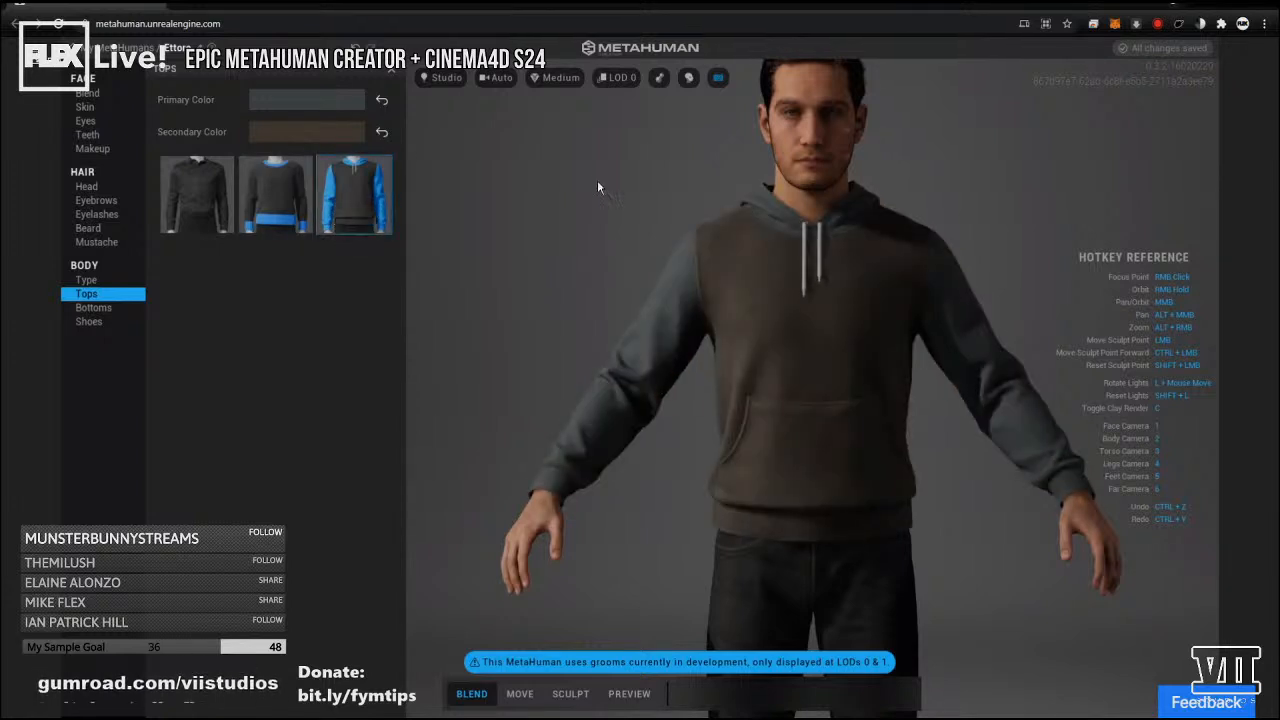
Replace the hoodie with the Button Down Shirt and view it from a slightly different angle.
left_click(251, 201)
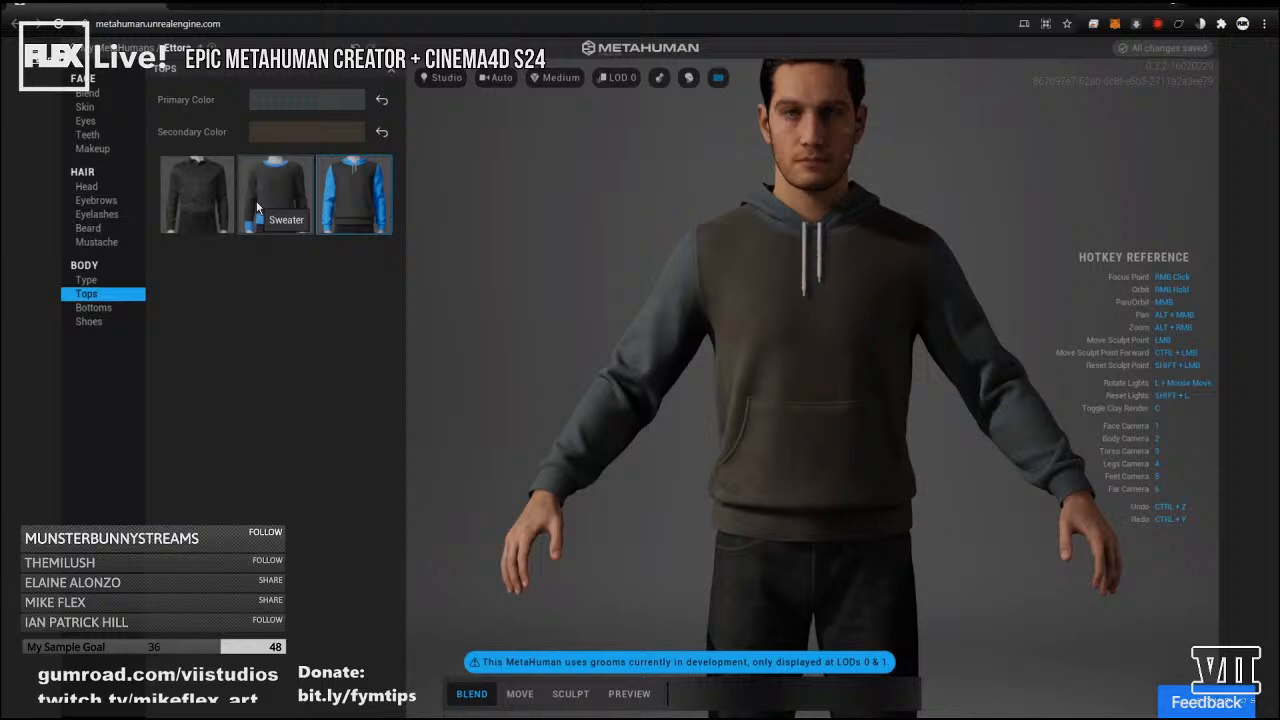
left_click(192, 202)
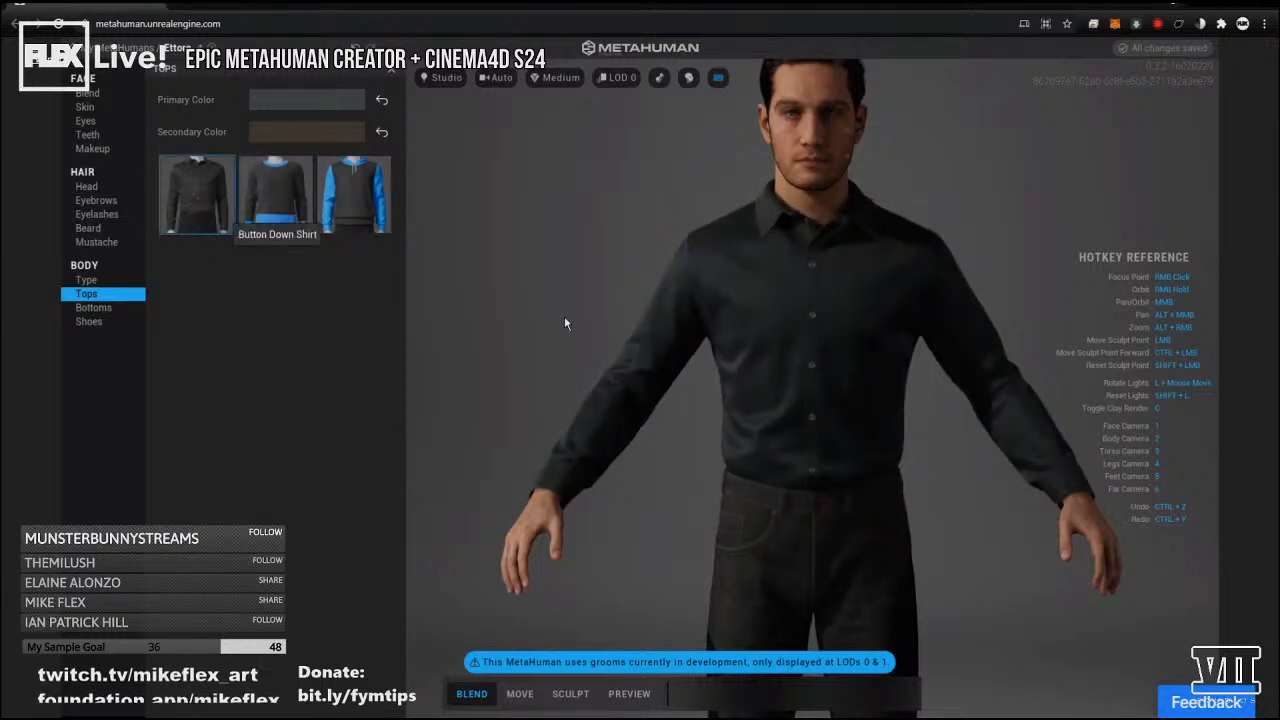
right_click_drag(702, 402, 660, 396)
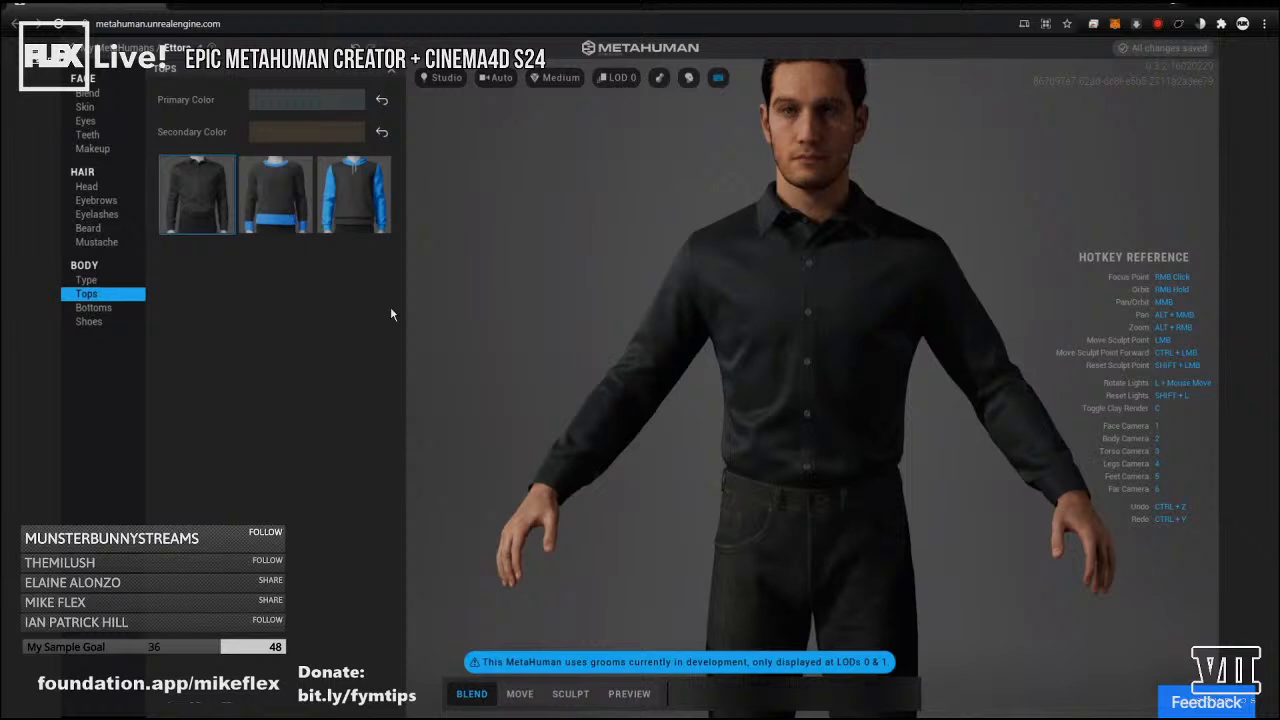
Take off the character's button down shirt and trousers, leaving only the underwear and shoes.
left_click(192, 205)
left_click(92, 307)
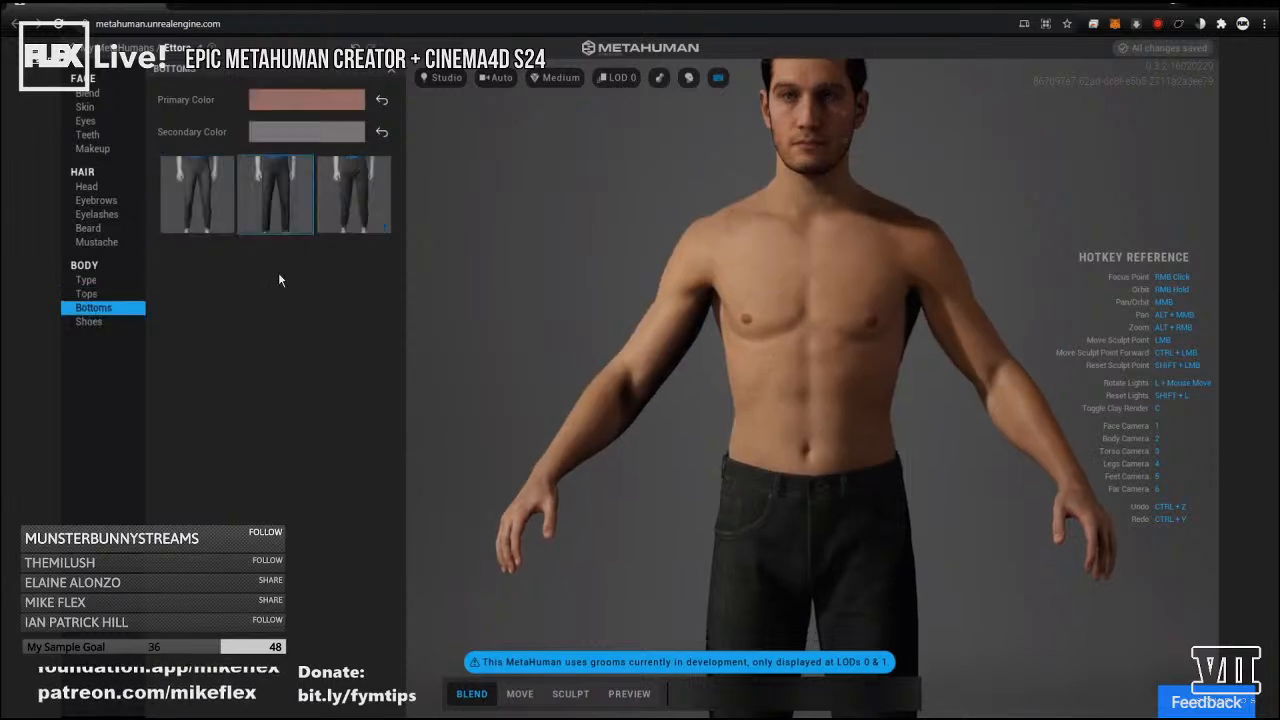
left_click(212, 193)
Try the lace-up boots on the character, and replace them with the slip-on shoes while viewing the full figure.
left_click(96, 322)
left_click(267, 298)
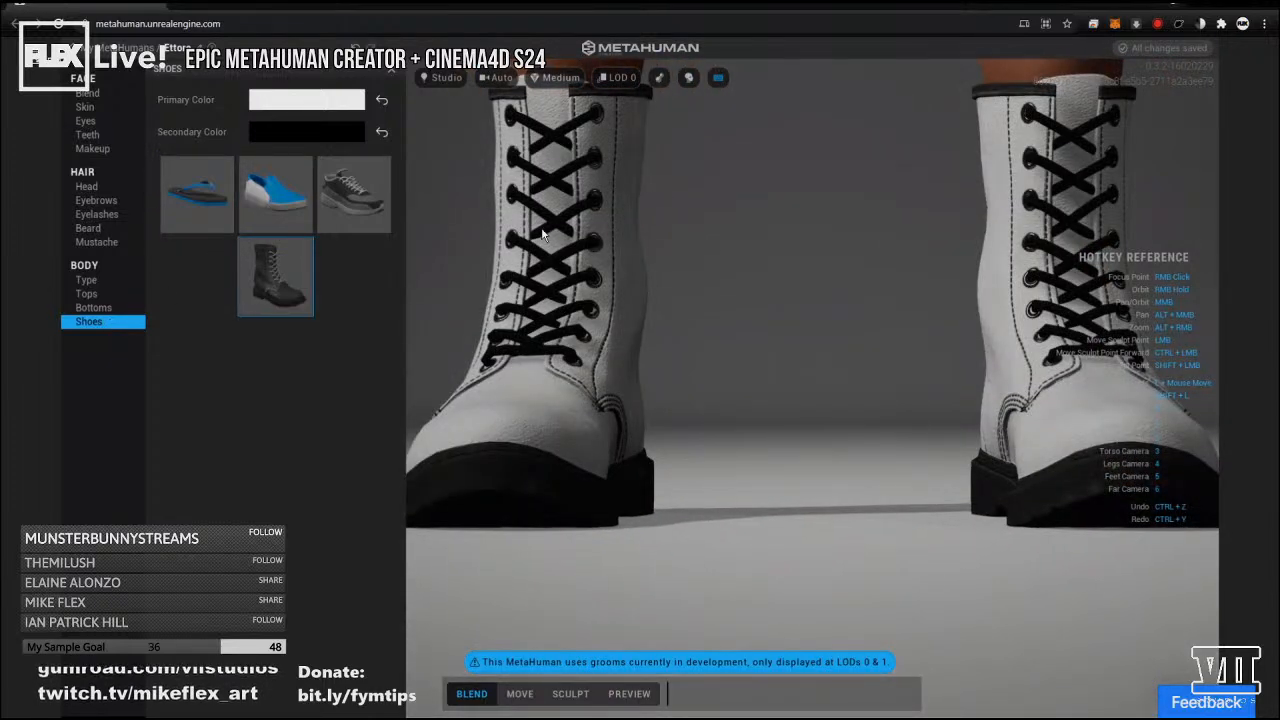
scroll(543, 233, "down", 5)
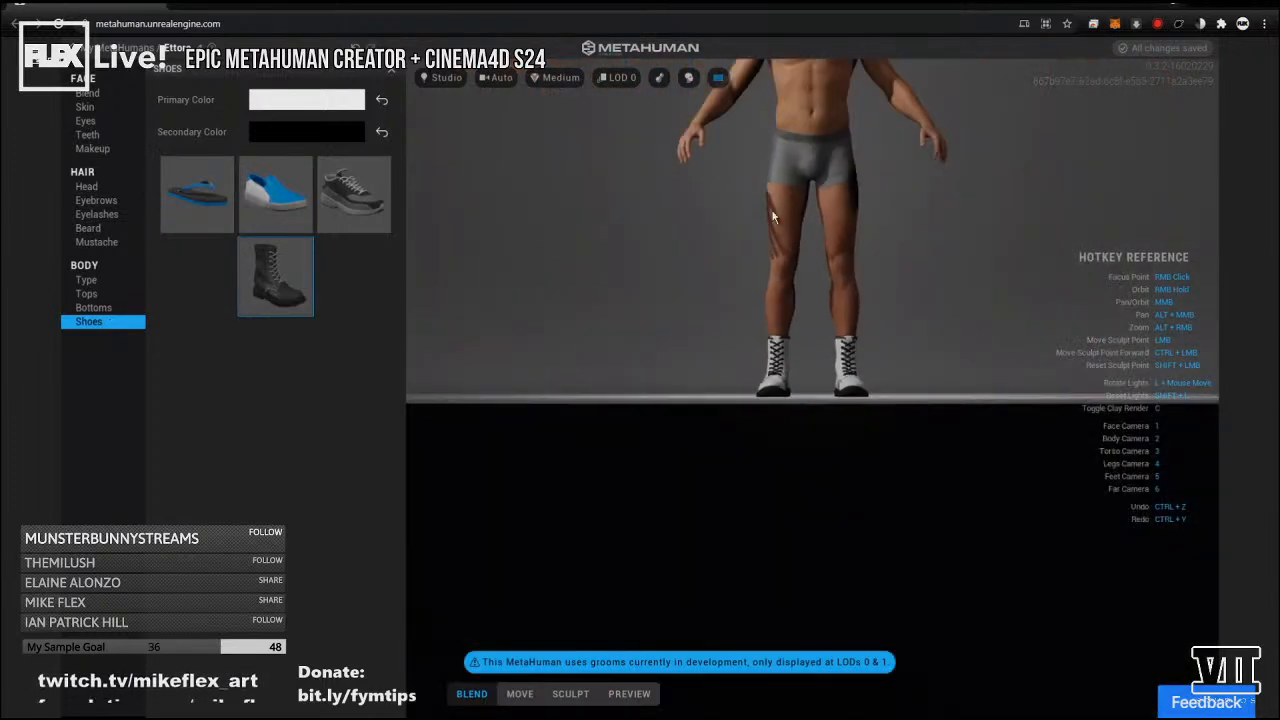
right_click_drag(771, 210, 938, 175)
middle_click_drag(938, 175, 908, 425)
middle_click_drag(912, 360, 971, 334)
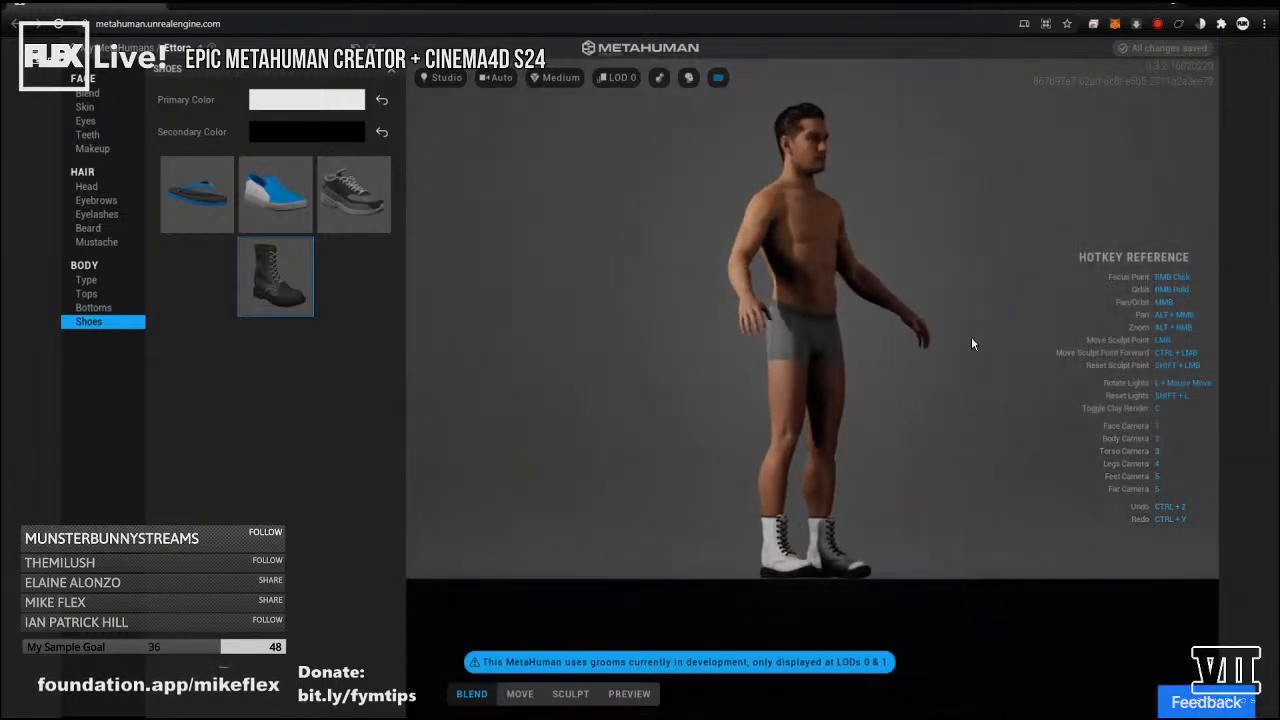
left_click(283, 198)
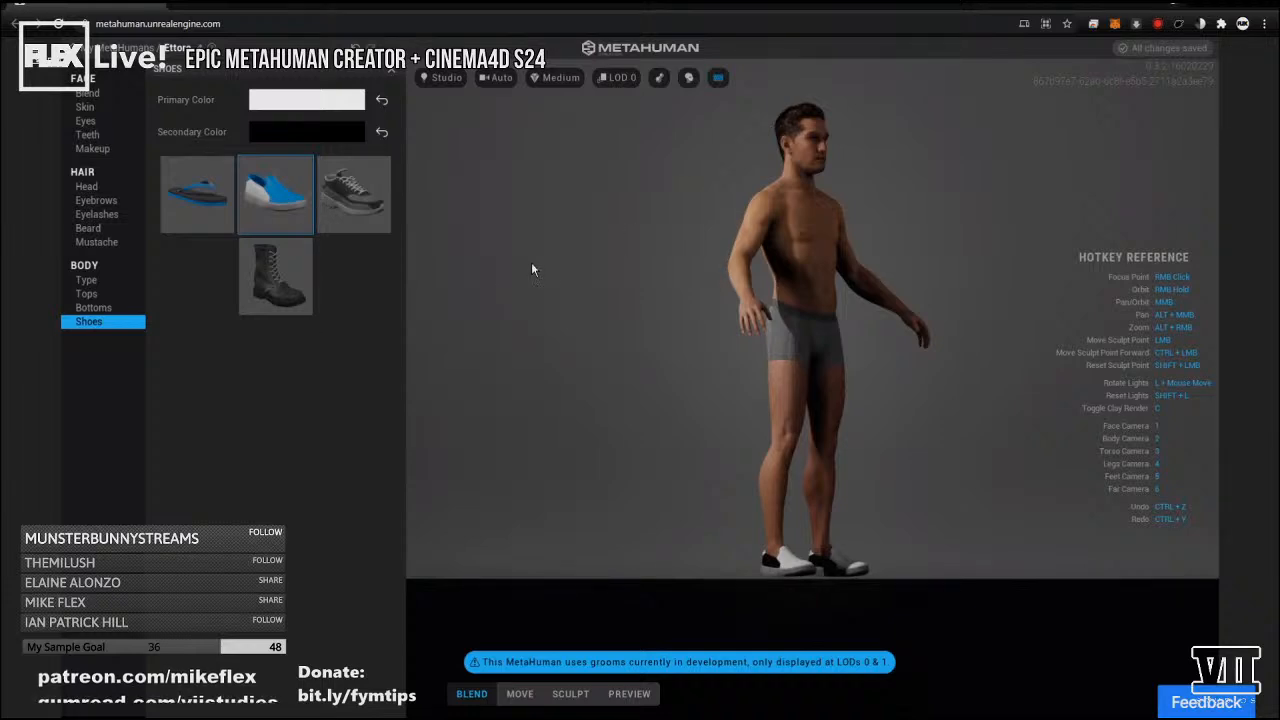
right_click_drag(763, 250, 530, 307)
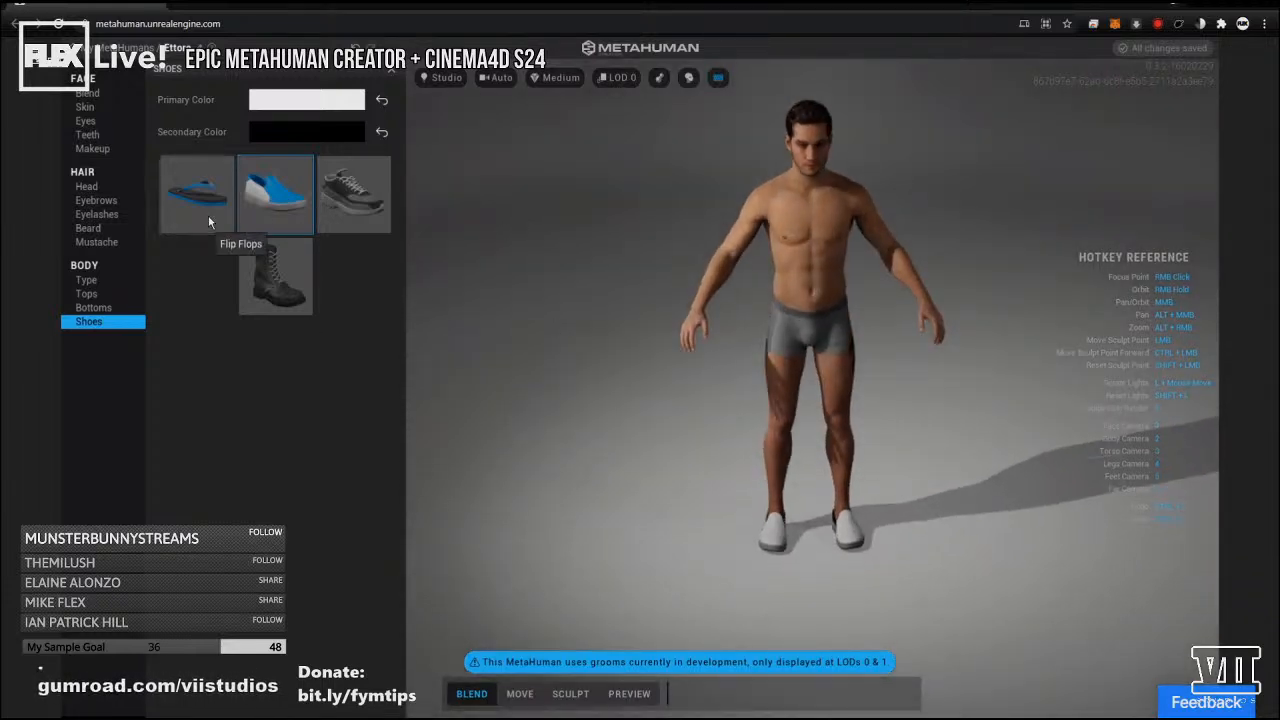
Open the options for the character's bottoms and try each pair, ending with the Cargo Pants.
left_click(85, 306)
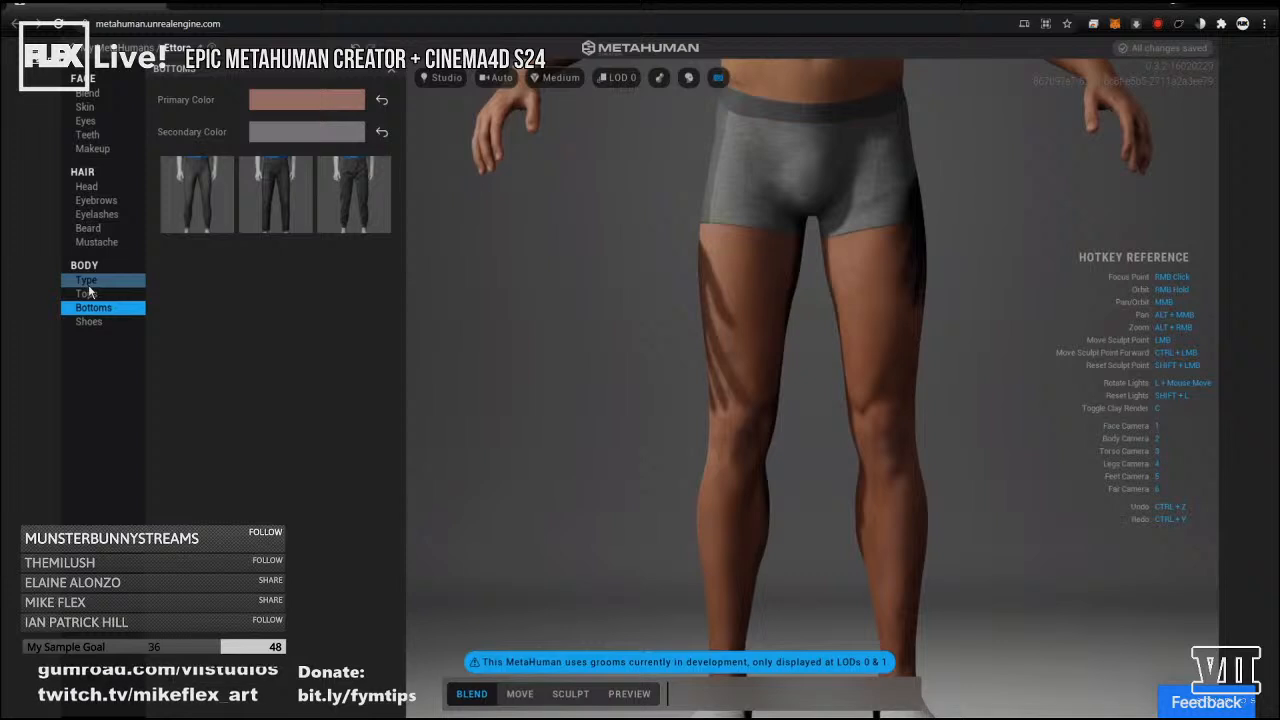
left_click(280, 200)
left_click(216, 206)
left_click(340, 195)
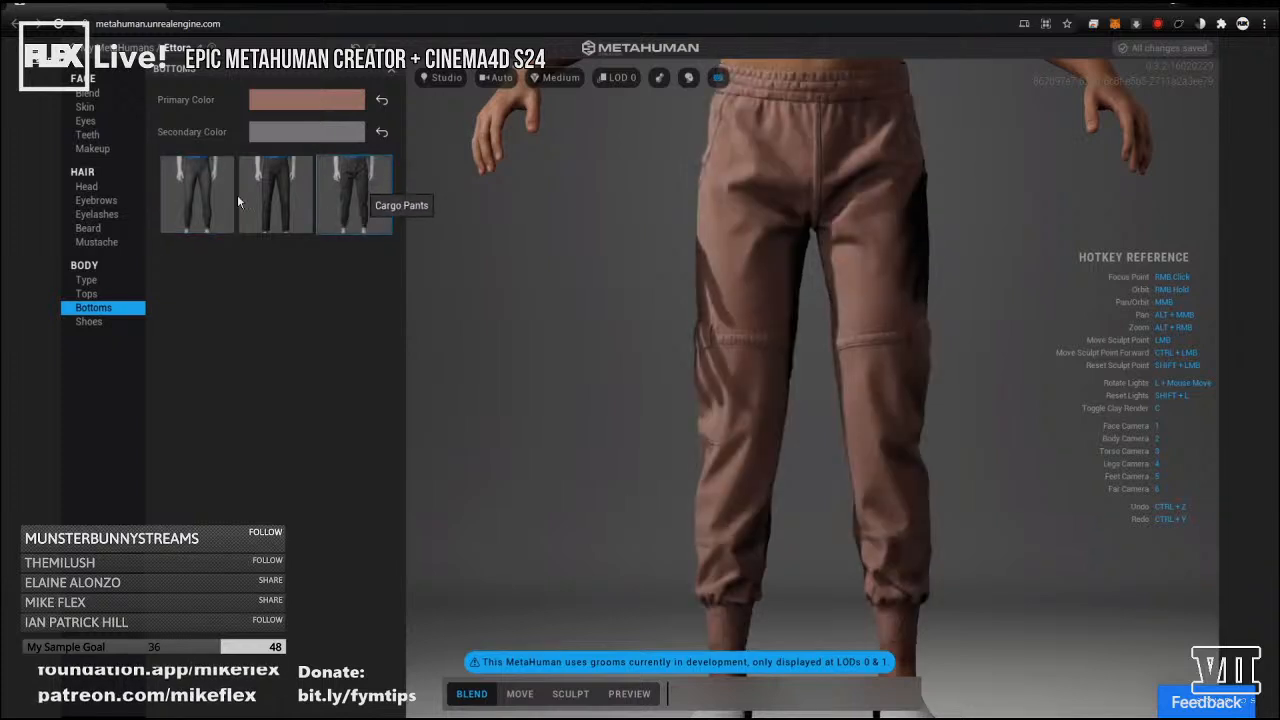
Compare the slim and straight trousers with the cargo pants, and view the cargo pants from the side and at full-body distance.
left_click(217, 196)
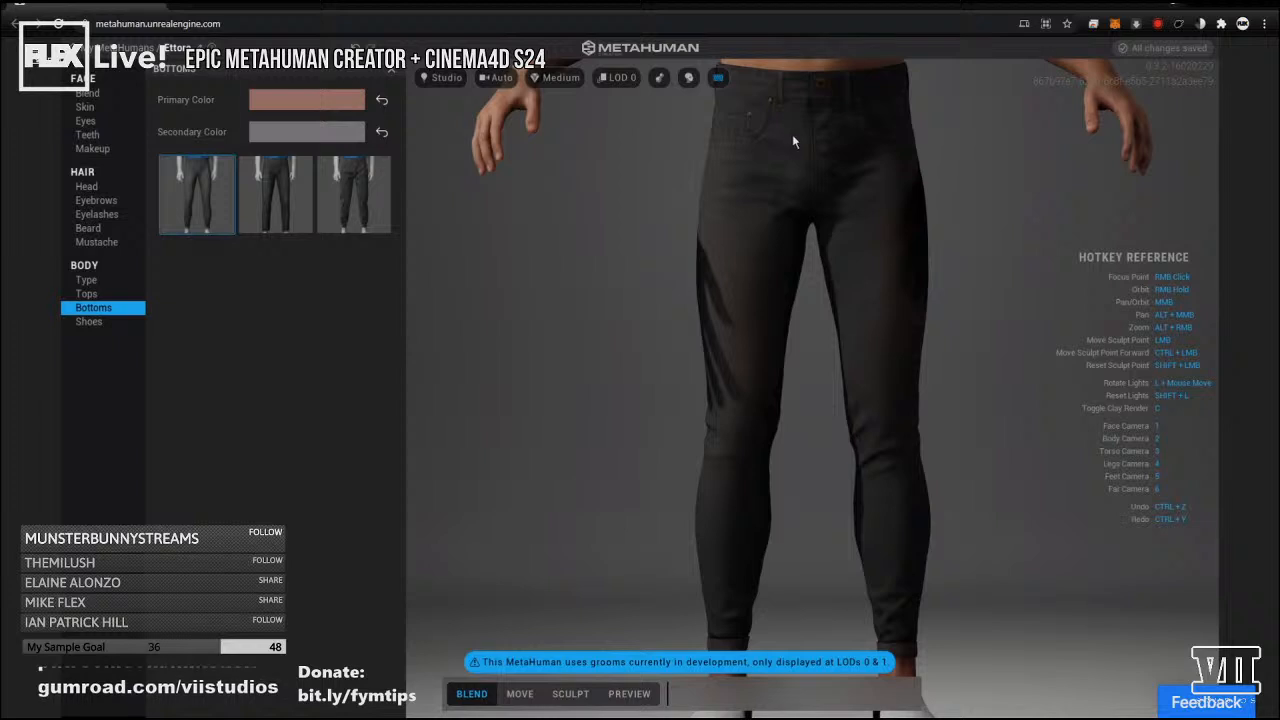
left_click(277, 190)
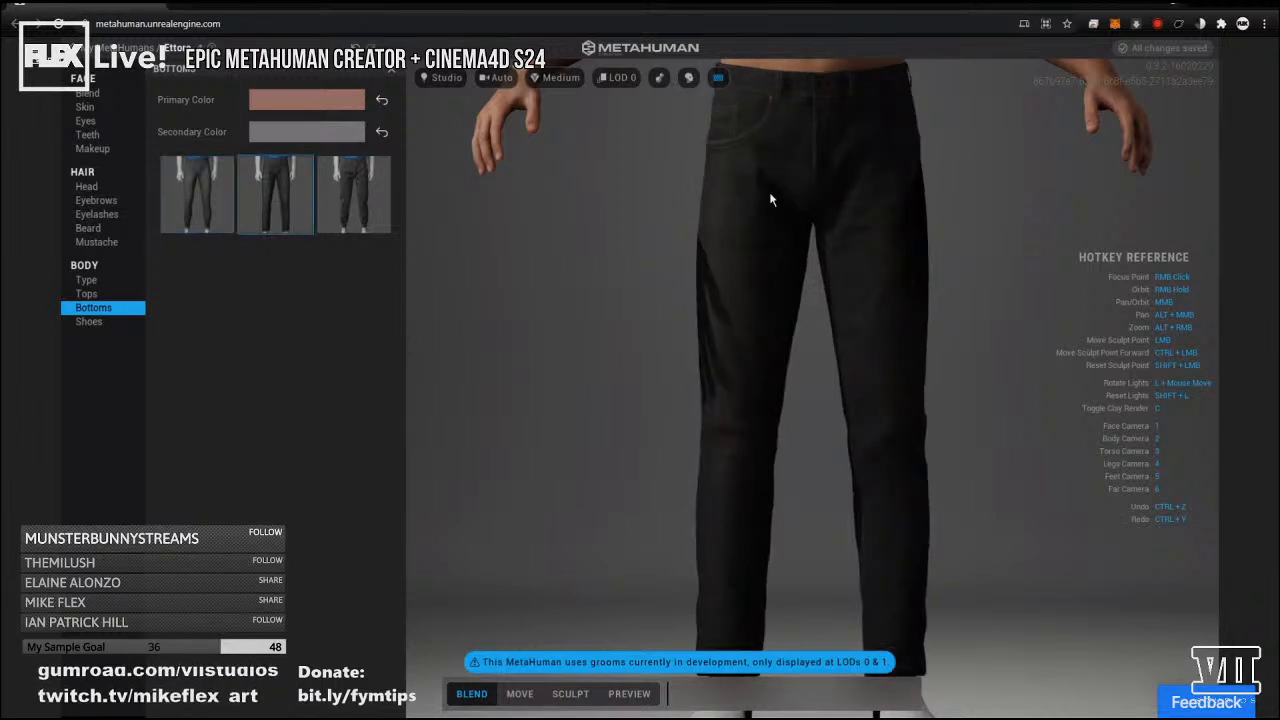
left_click(343, 194)
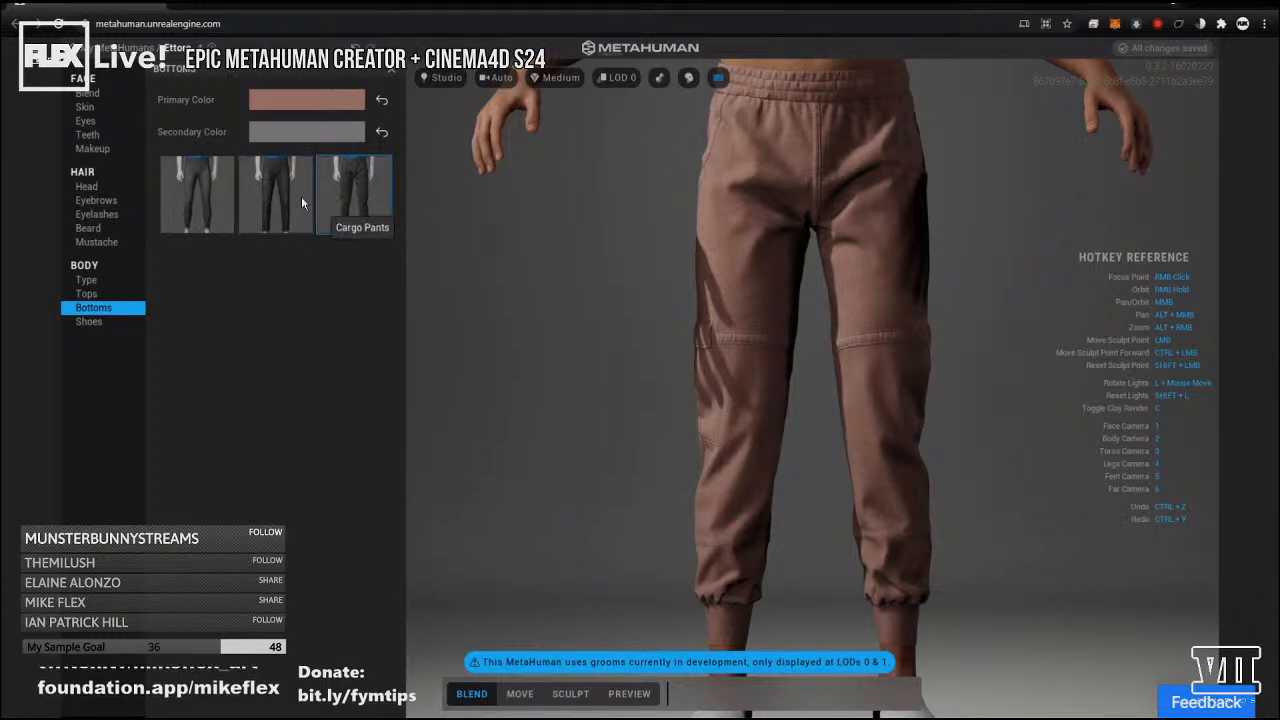
right_click_drag(702, 203, 1014, 277)
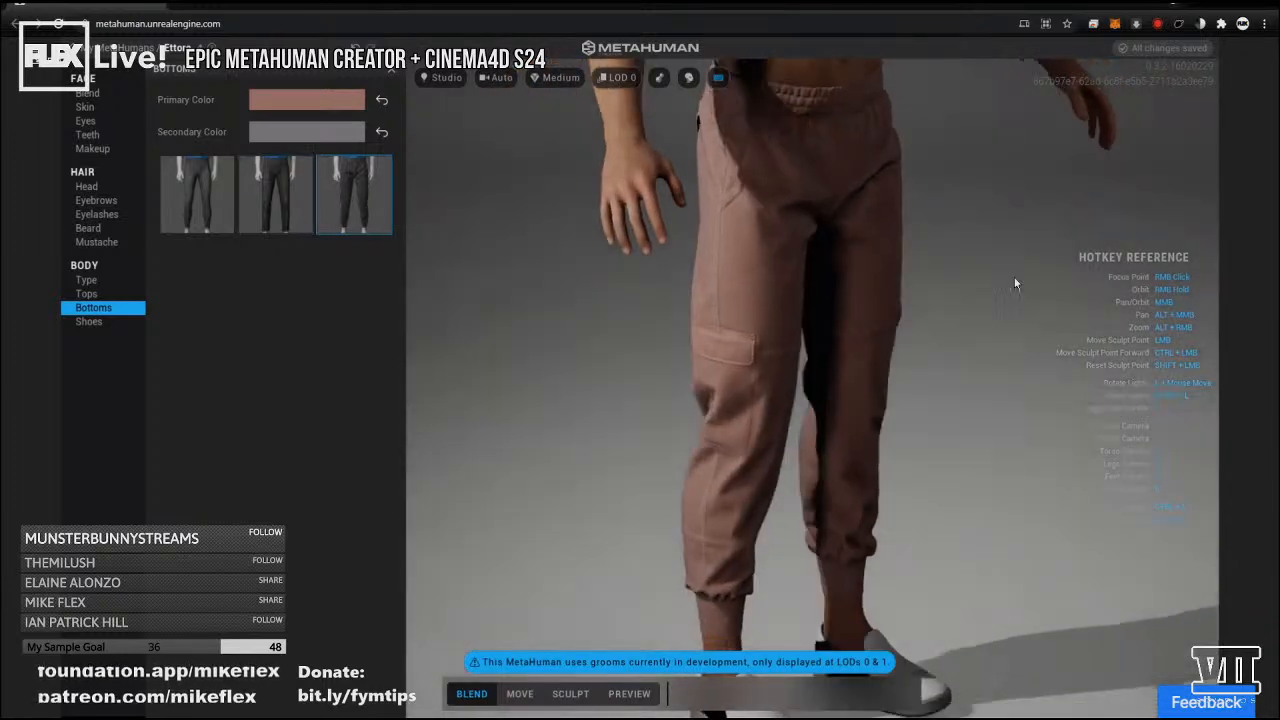
scroll(963, 213, "down", 5)
key("2")
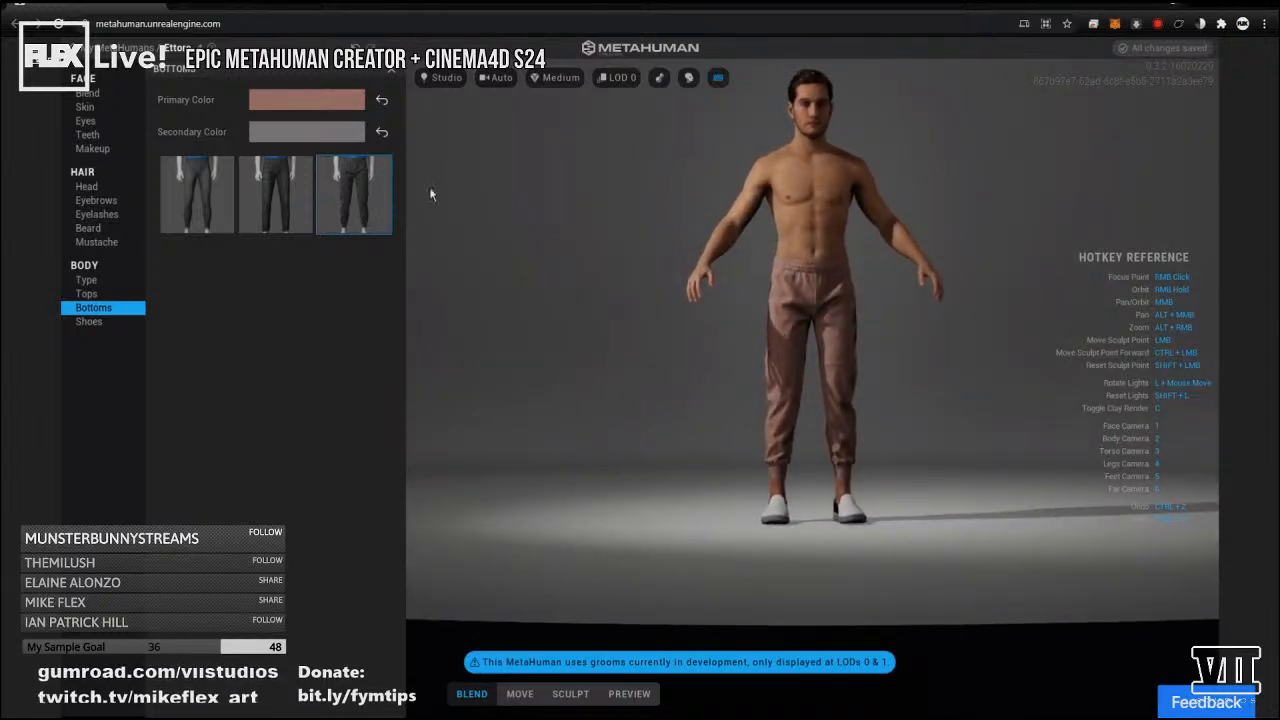
Dress the character in the straight black trousers and examine their hems and the slip-on shoes from several sides.
left_click(269, 189)
right_click_drag(910, 379, 819, 401)
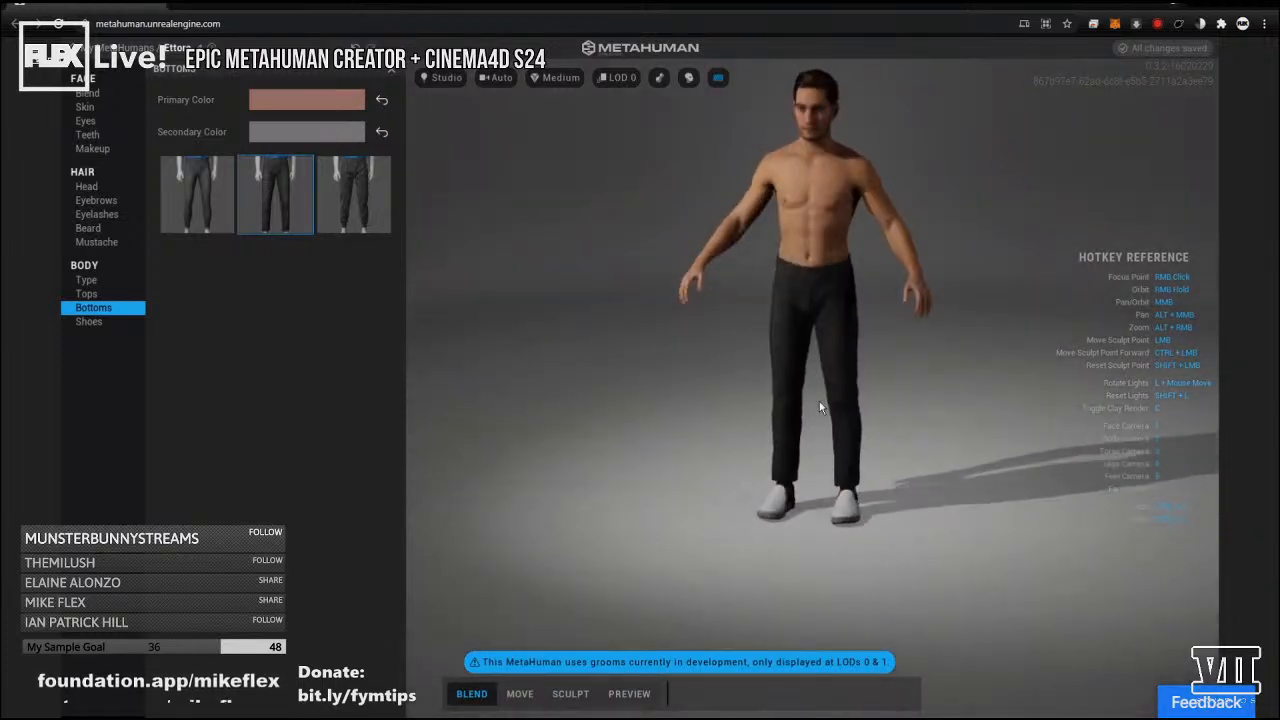
right_click(794, 490)
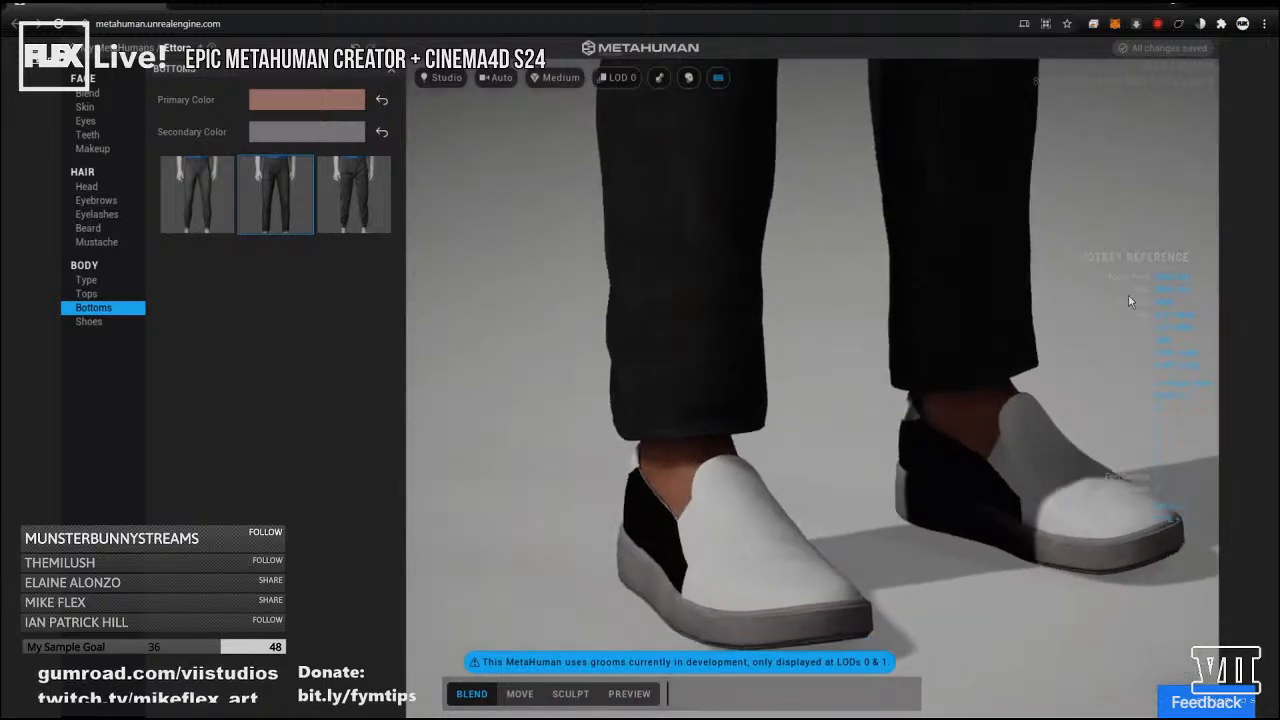
left_click_drag(1130, 301, 828, 340)
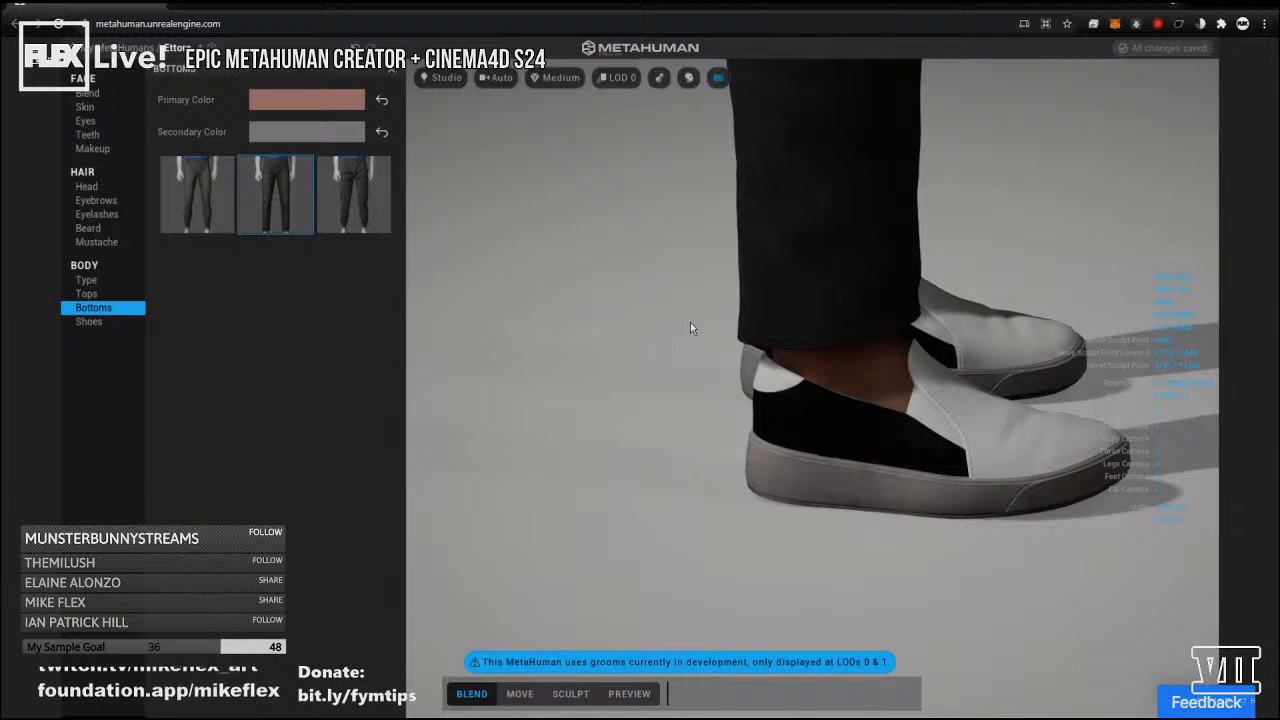
right_click_drag(670, 328, 640, 352)
right_click_drag(929, 304, 1072, 336)
scroll(1003, 233, "down", 3)
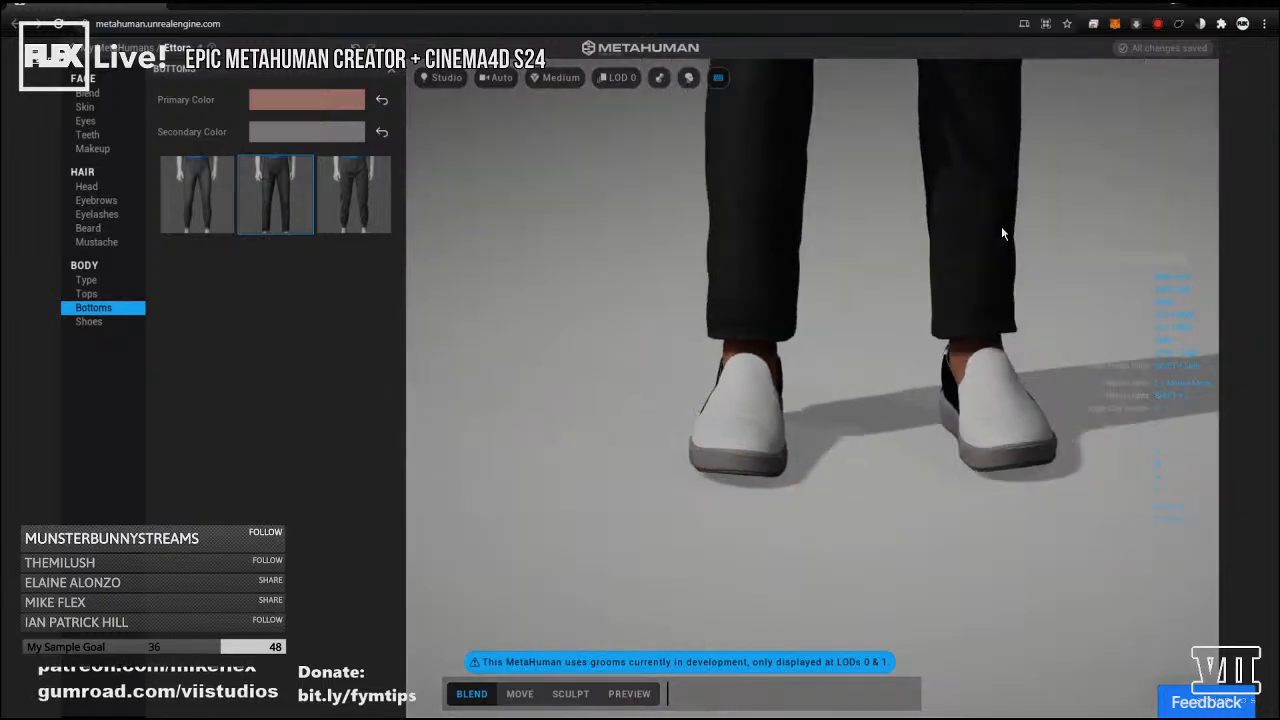
scroll(1001, 226, "down", 5)
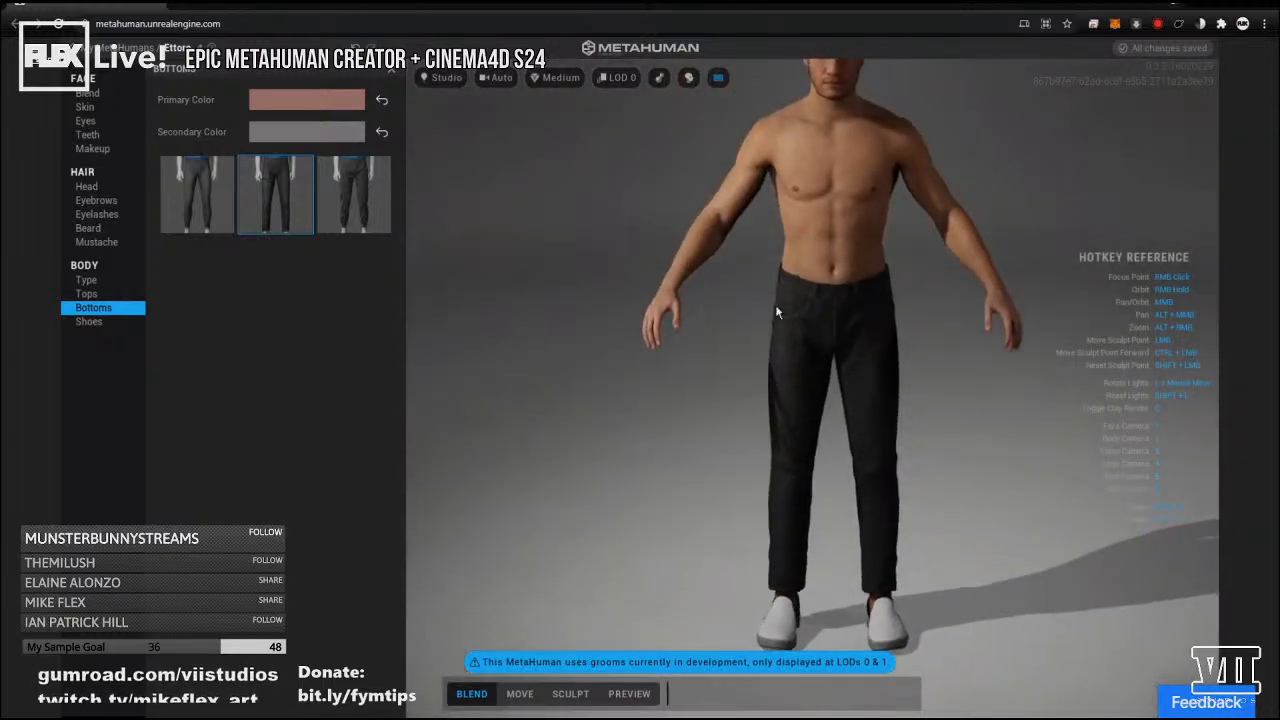
Examine the skin detail of the character's bare chest in close-up.
right_click_drag(775, 304, 814, 249)
middle_click_drag(814, 249, 723, 490)
middle_click_drag(826, 355, 810, 283)
scroll(822, 279, "up", 5)
scroll(826, 283, "down", 1)
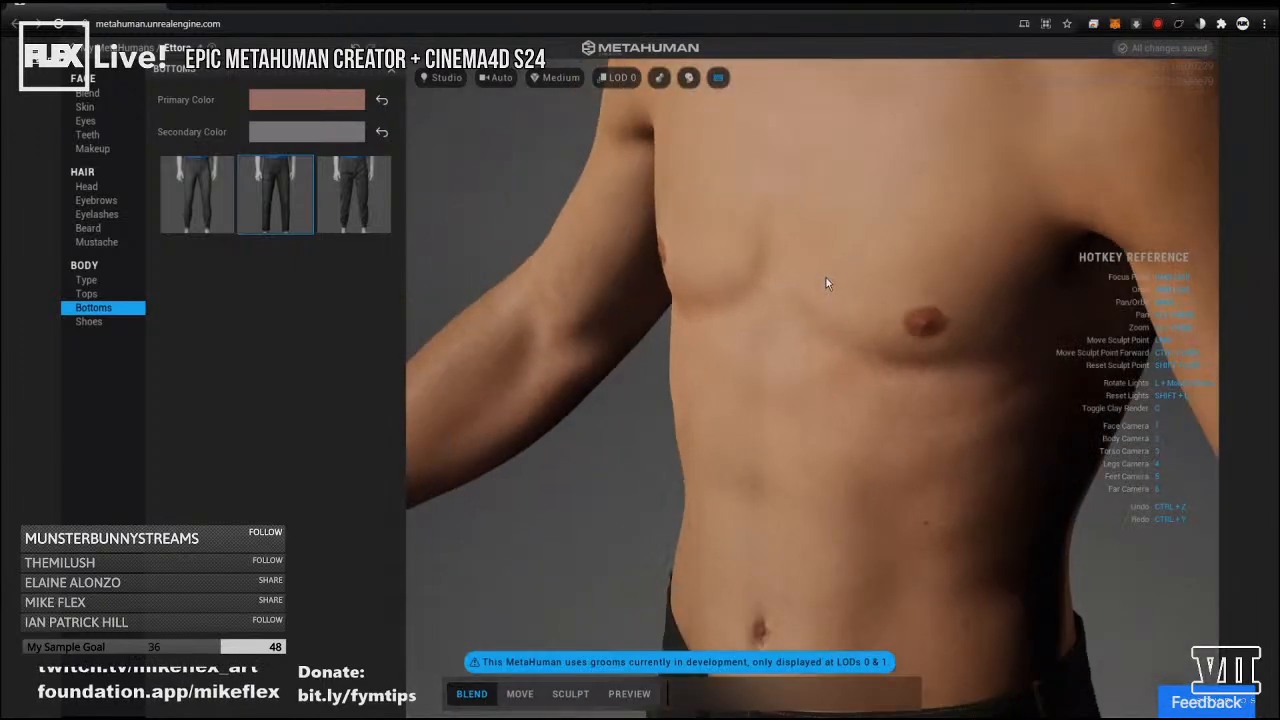
scroll(925, 305, "up", 5)
middle_click_drag(925, 305, 819, 420)
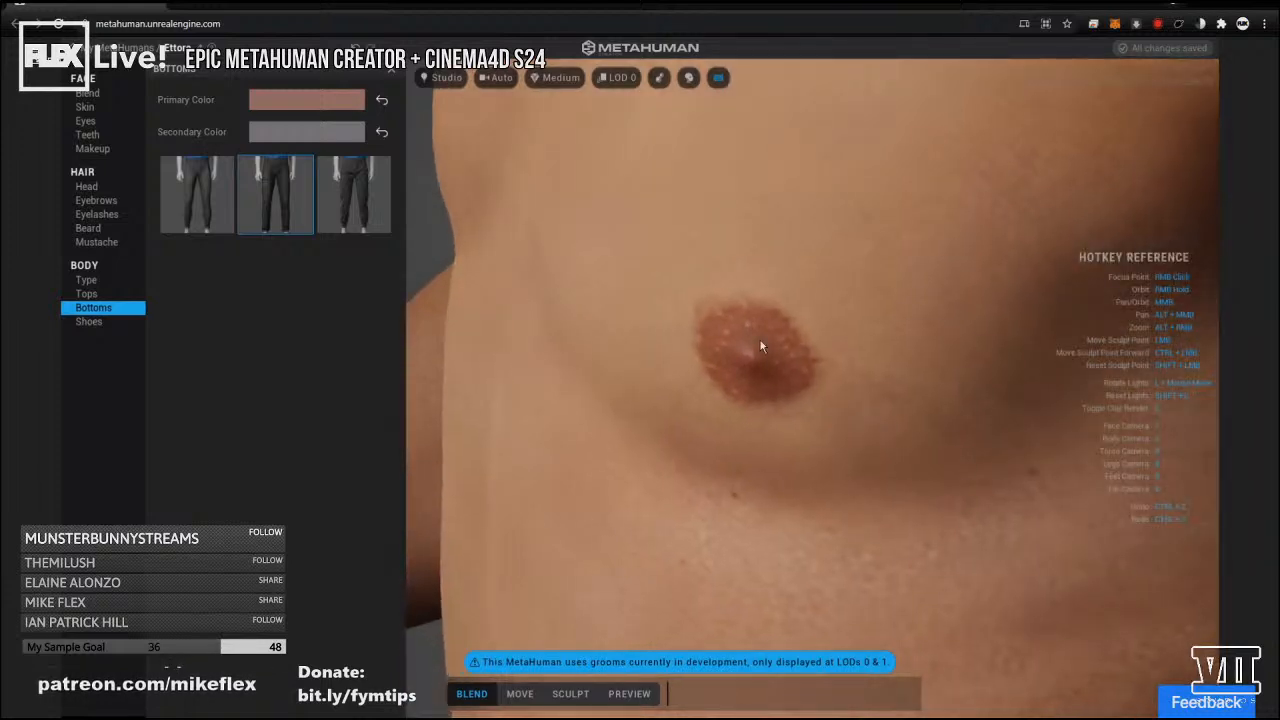
scroll(763, 345, "up", 2)
middle_click_drag(732, 354, 949, 337)
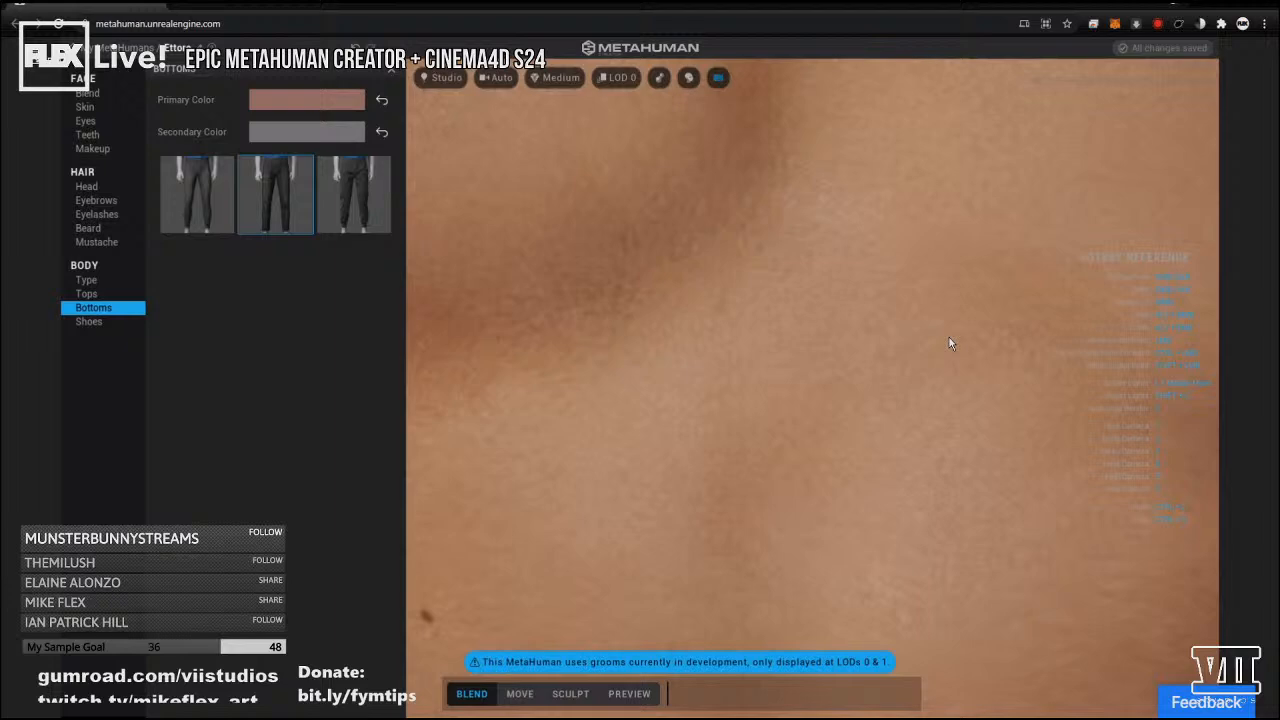
middle_click_drag(703, 298, 816, 349)
scroll(816, 347, "down", 5)
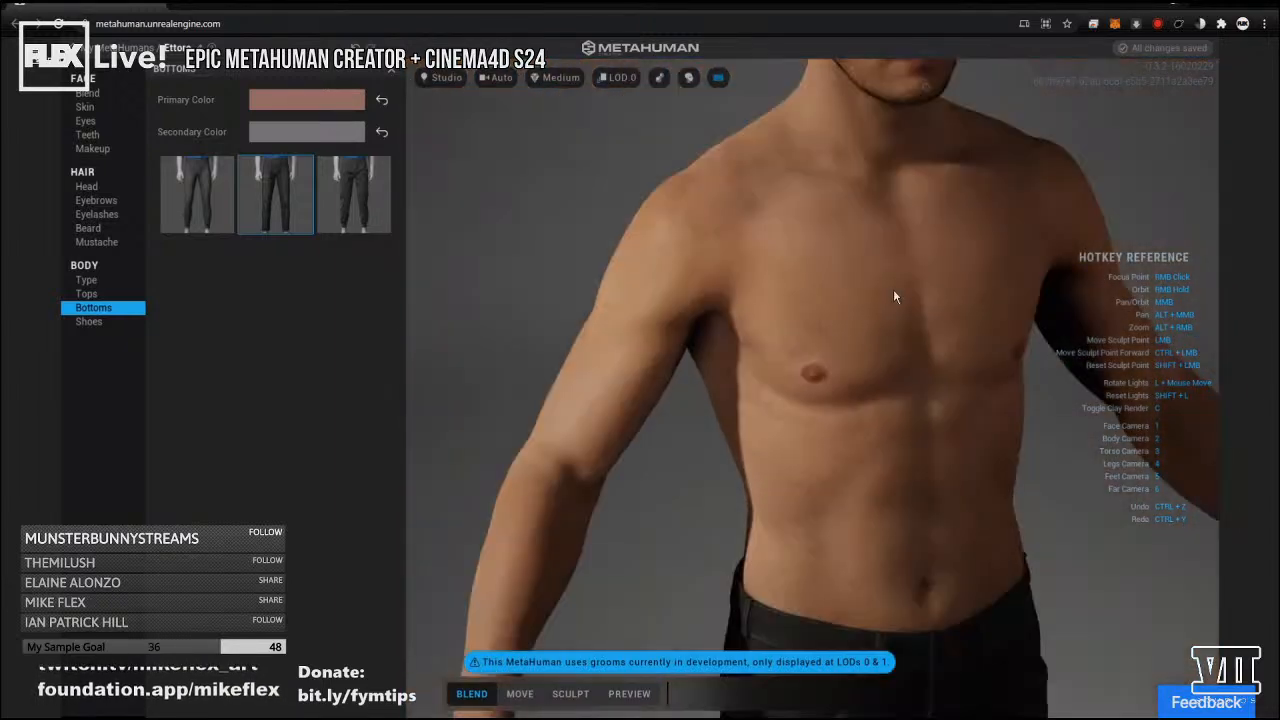
Examine the character's head and bare shoulders in close-up and at upper-body distance.
middle_click_drag(895, 296, 720, 373)
middle_click_drag(869, 288, 827, 487)
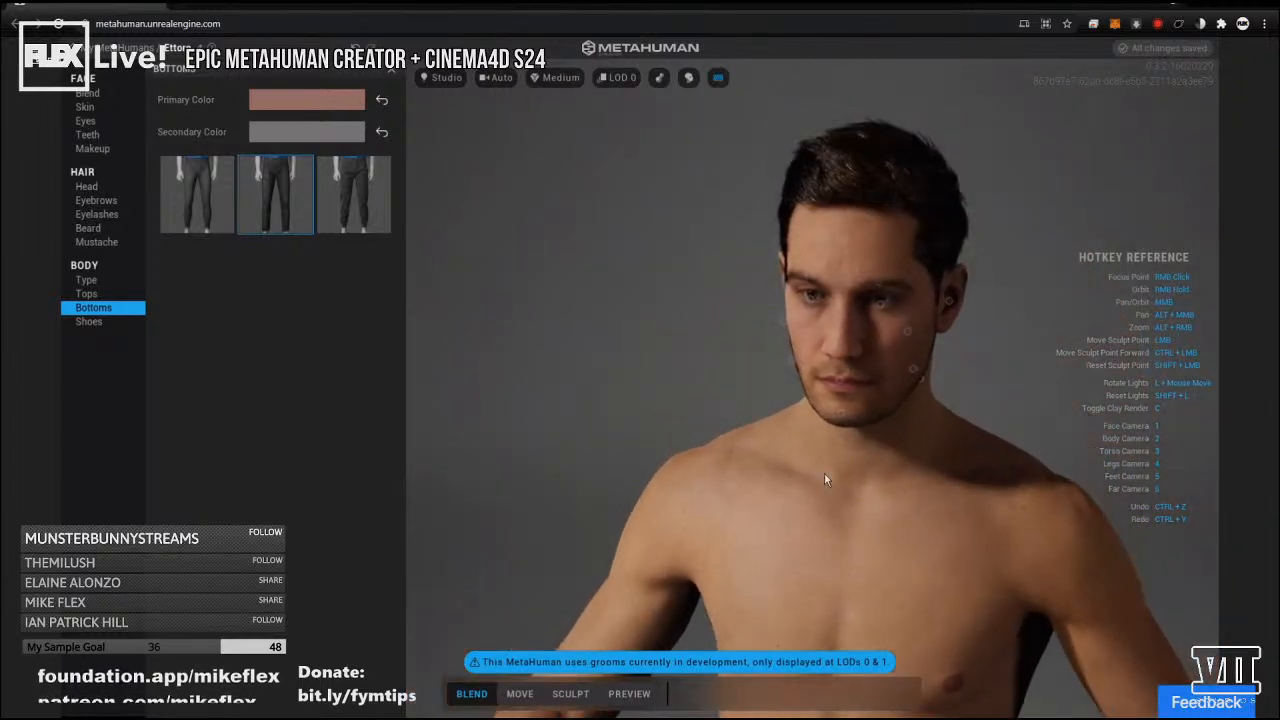
scroll(727, 420, "up", 5)
middle_click_drag(751, 495, 981, 370)
middle_click_drag(910, 495, 1046, 352)
middle_click_drag(772, 547, 1017, 390)
middle_click_drag(835, 535, 1010, 390)
middle_click_drag(768, 475, 847, 384)
mouse_move(968, 438)
middle_mouse_down()
mouse_move(736, 341)
mouse_move(715, 415)
mouse_move(651, 364)
mouse_move(891, 385)
mouse_move(655, 325)
mouse_move(894, 361)
mouse_move(1000, 357)
mouse_move(882, 306)
middle_mouse_up()
scroll(882, 300, "down", 10)
middle_click_drag(859, 242, 862, 300)
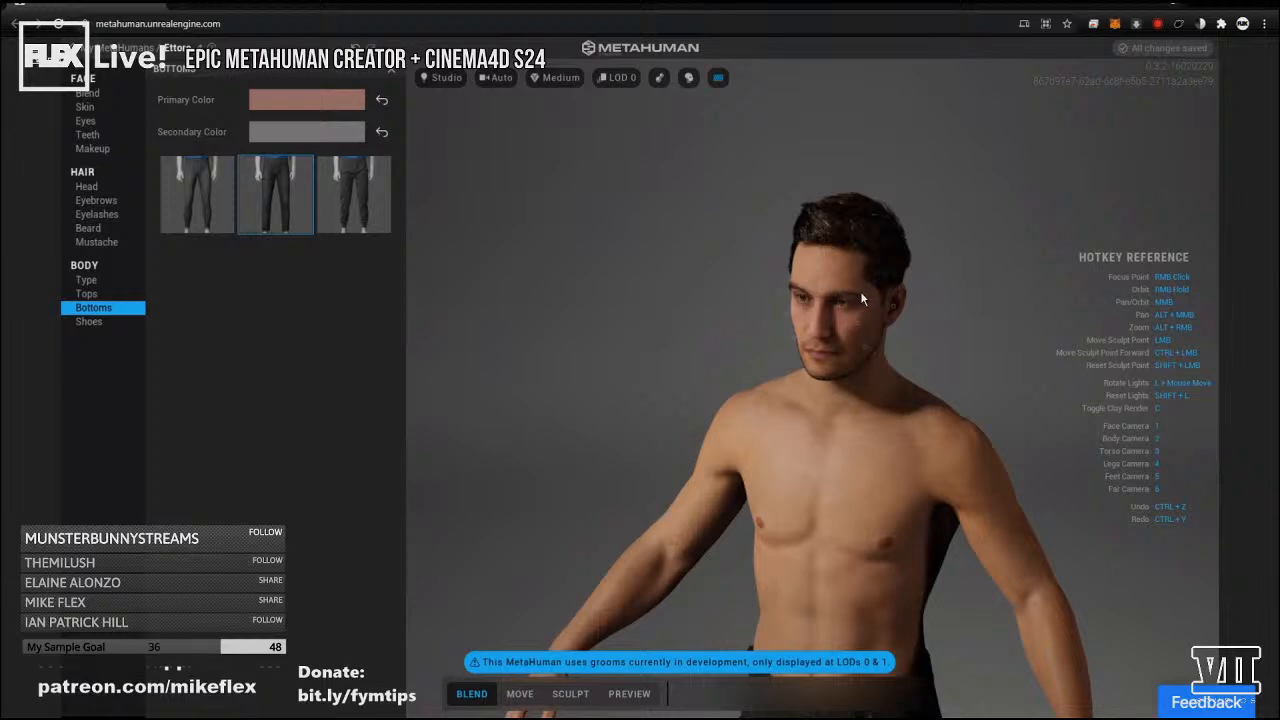
Examine the character's nose, lips and beard stubble in close-up.
scroll(862, 298, "up", 5)
scroll(862, 293, "up", 5)
middle_click_drag(903, 215, 857, 505)
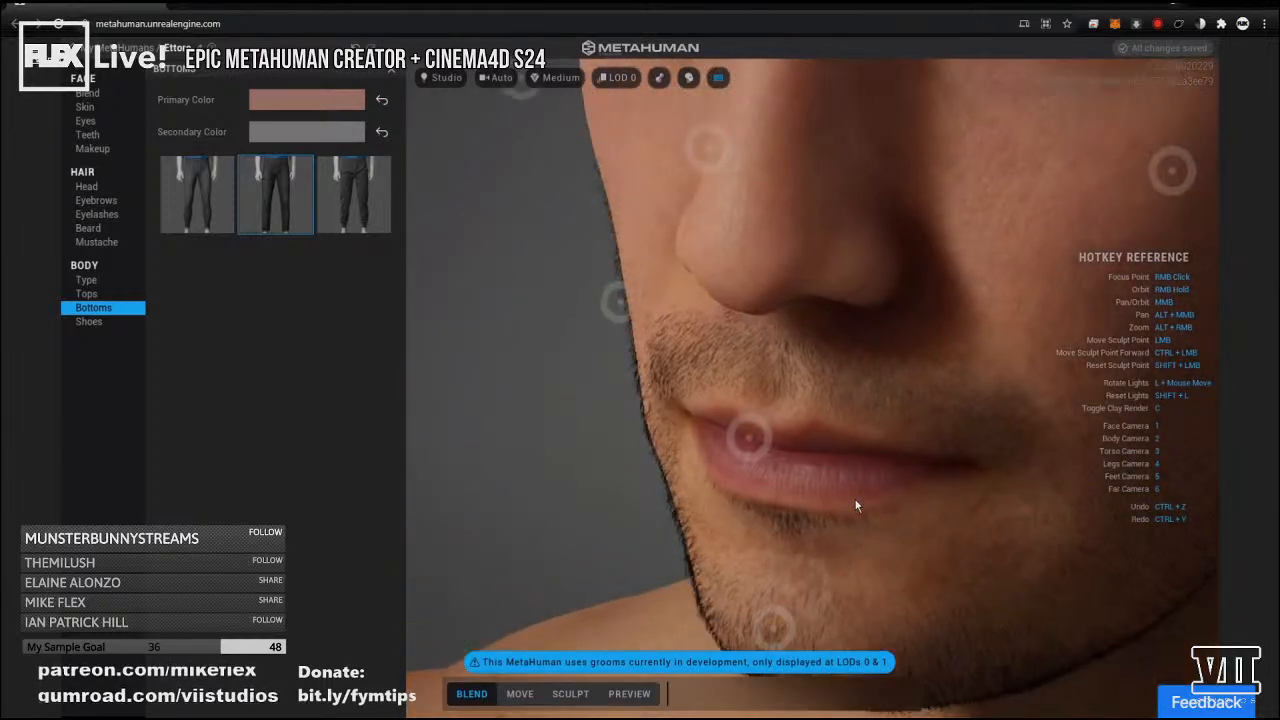
Fill the face blend circle with four presets: Aoi, Amelia, the man in the yellow shirt and the short-haired woman in the orange top.
middle_click_drag(899, 350, 800, 503)
middle_click_drag(803, 310, 829, 423)
mouse_move(866, 325)
middle_mouse_down()
mouse_move(911, 416)
mouse_move(976, 411)
middle_mouse_up()
mouse_move(671, 345)
left_mouse_down()
mouse_move(686, 316)
mouse_move(673, 358)
mouse_move(748, 408)
mouse_move(757, 382)
mouse_move(764, 408)
mouse_move(752, 380)
mouse_move(714, 413)
mouse_move(727, 412)
left_mouse_up()
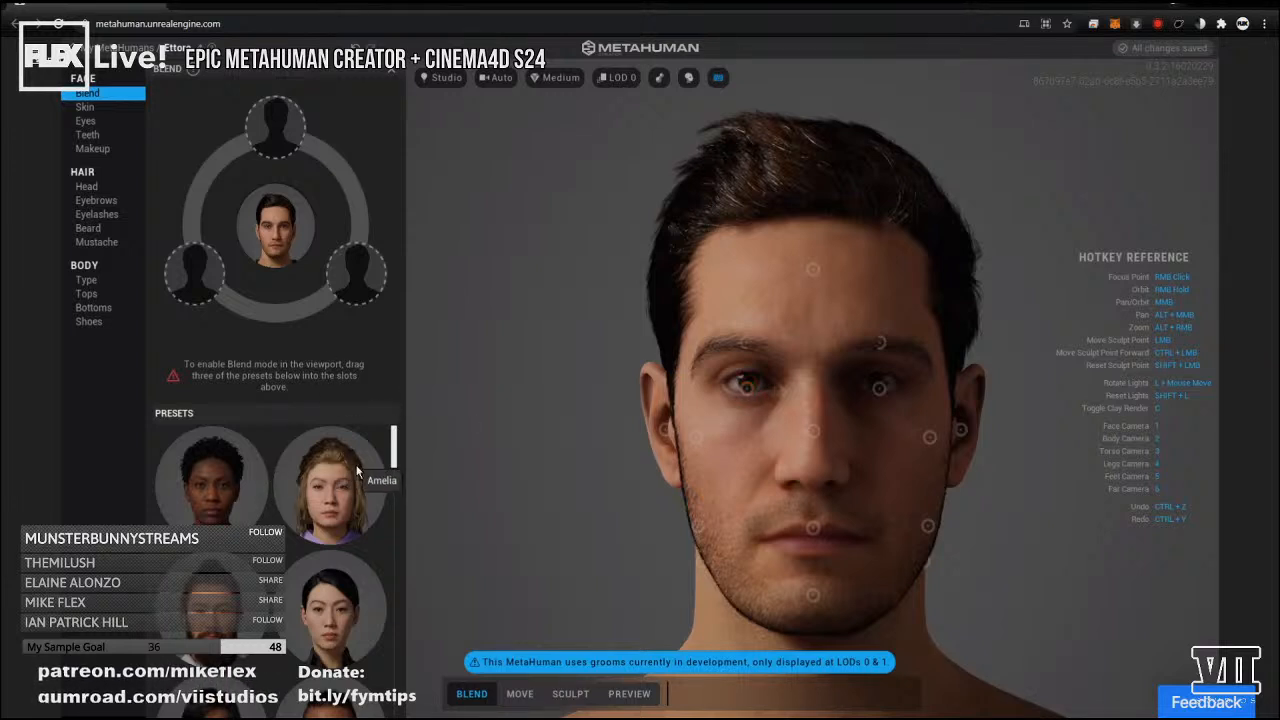
scroll(320, 500, "down", 3)
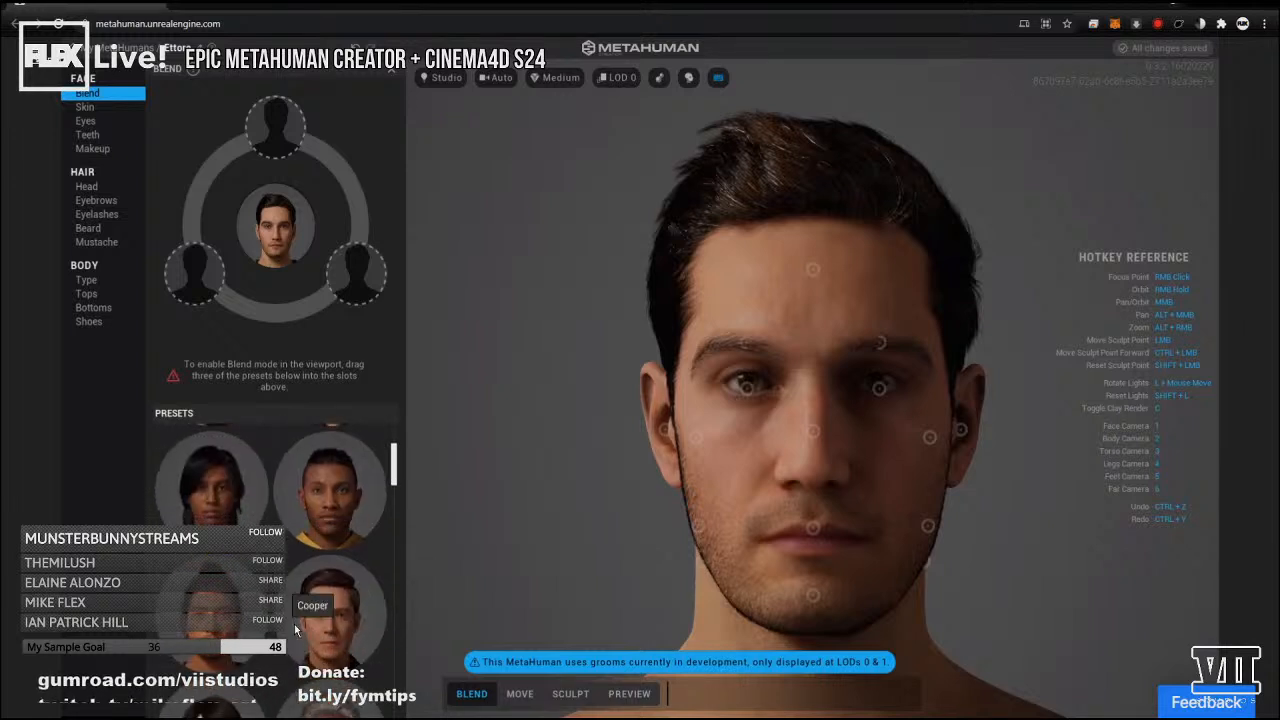
scroll(338, 512, "up", 2)
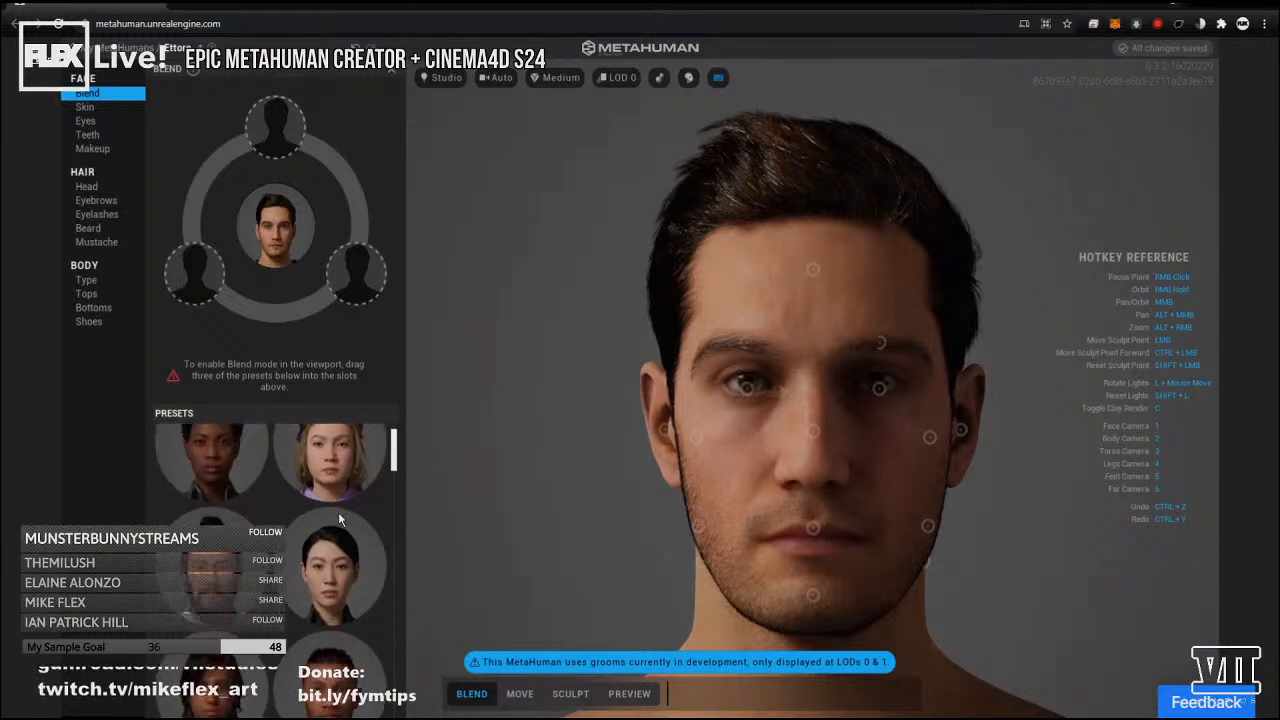
left_click_drag(230, 568, 194, 272)
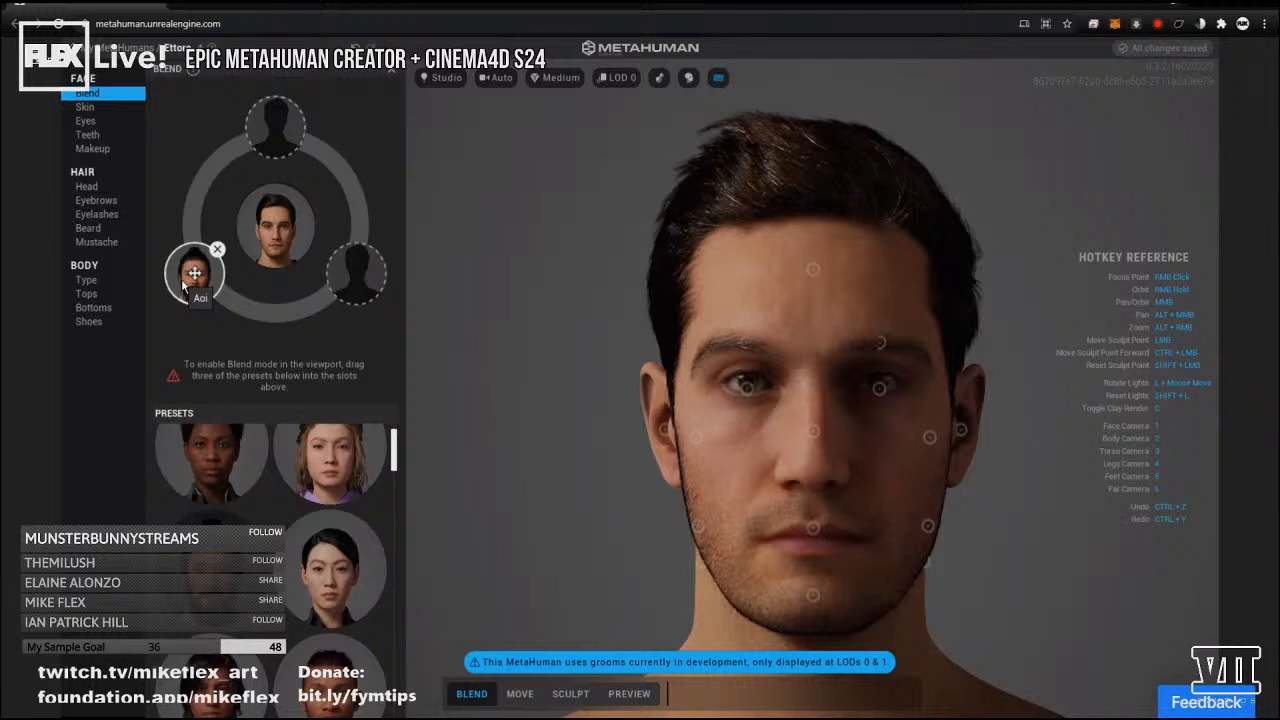
left_click_drag(330, 465, 357, 273)
left_click_drag(350, 690, 275, 132)
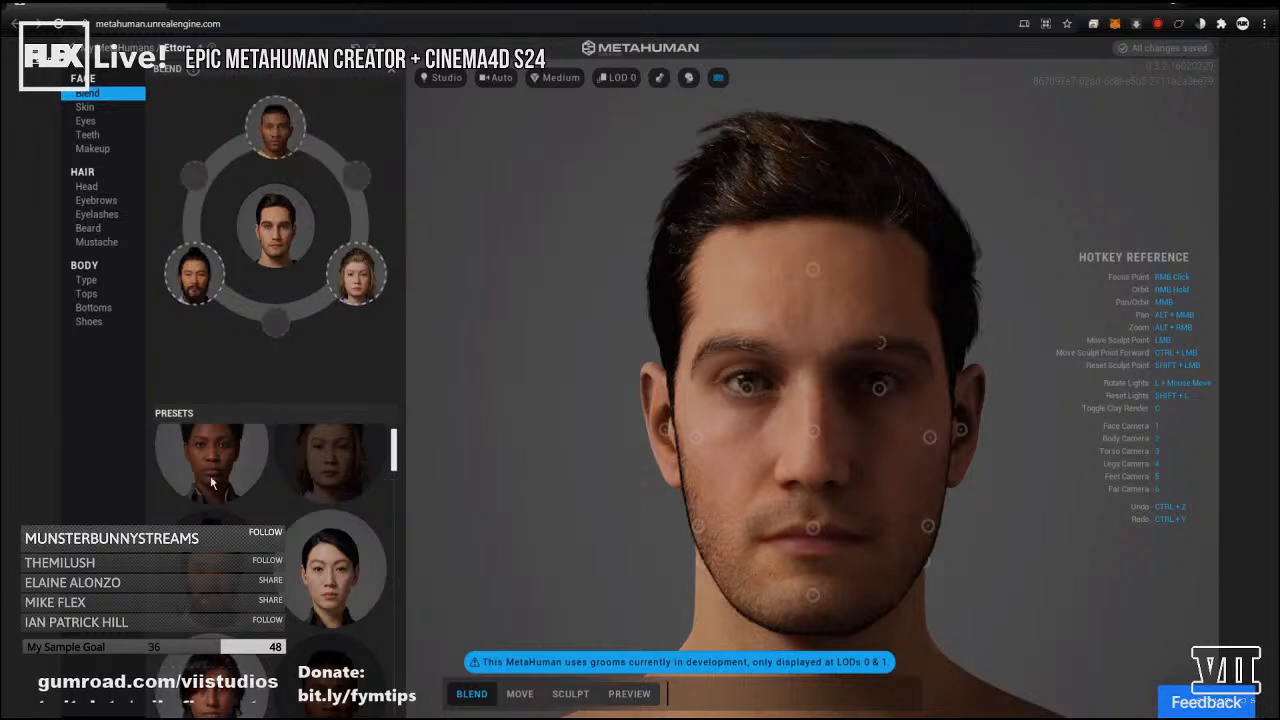
left_click_drag(215, 440, 275, 320)
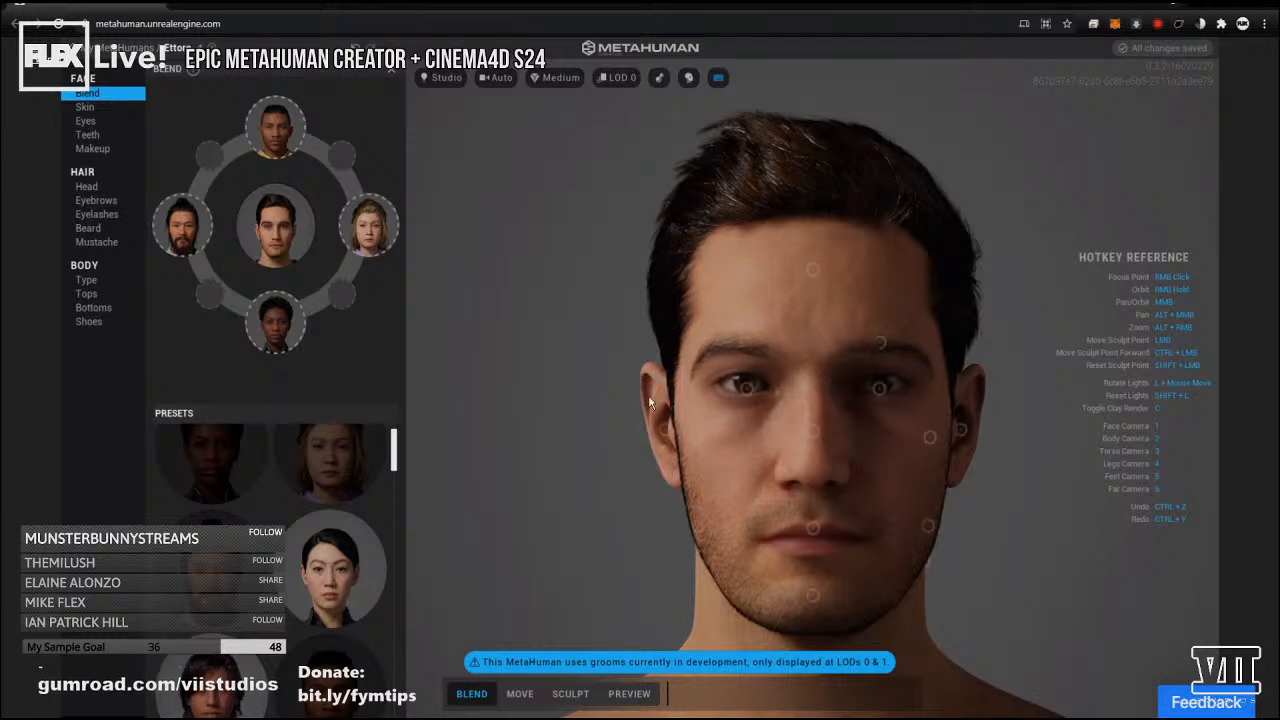
Blend the shapes of the character's ears and nose toward the surrounding presets.
mouse_move(665, 431)
left_mouse_down()
mouse_move(632, 320)
mouse_move(568, 468)
left_mouse_up()
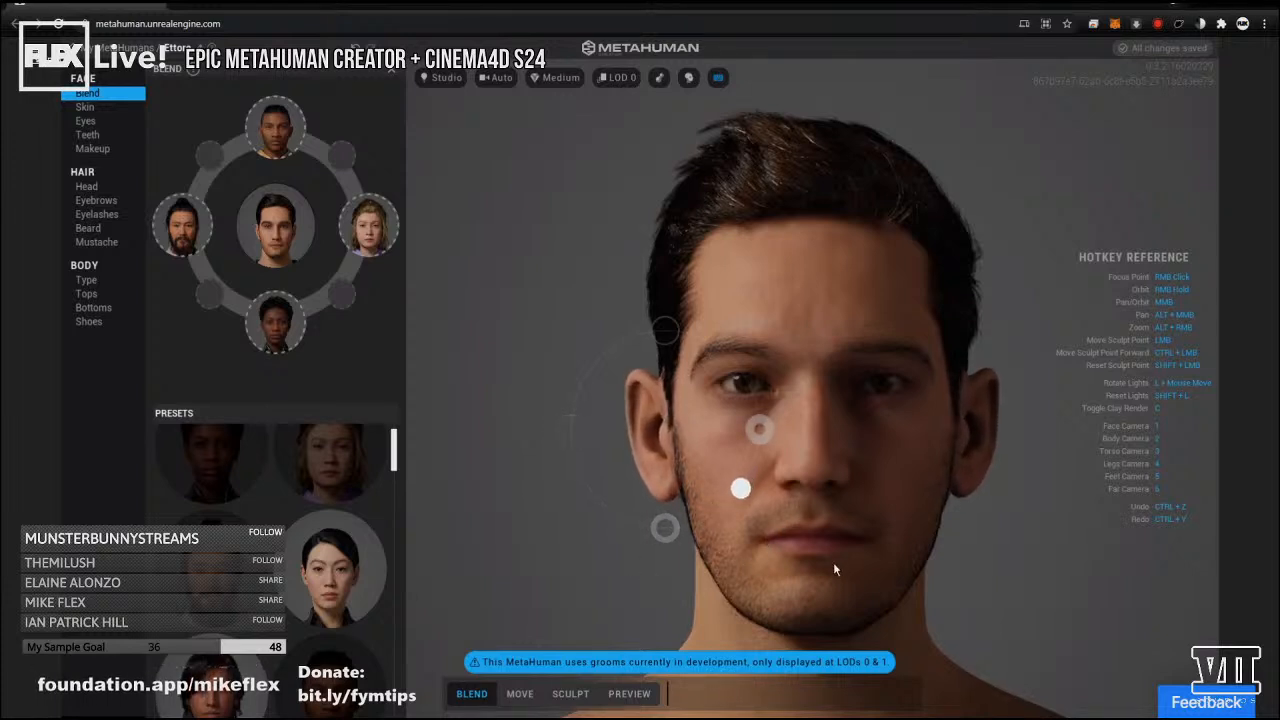
left_click_drag(877, 639, 630, 528)
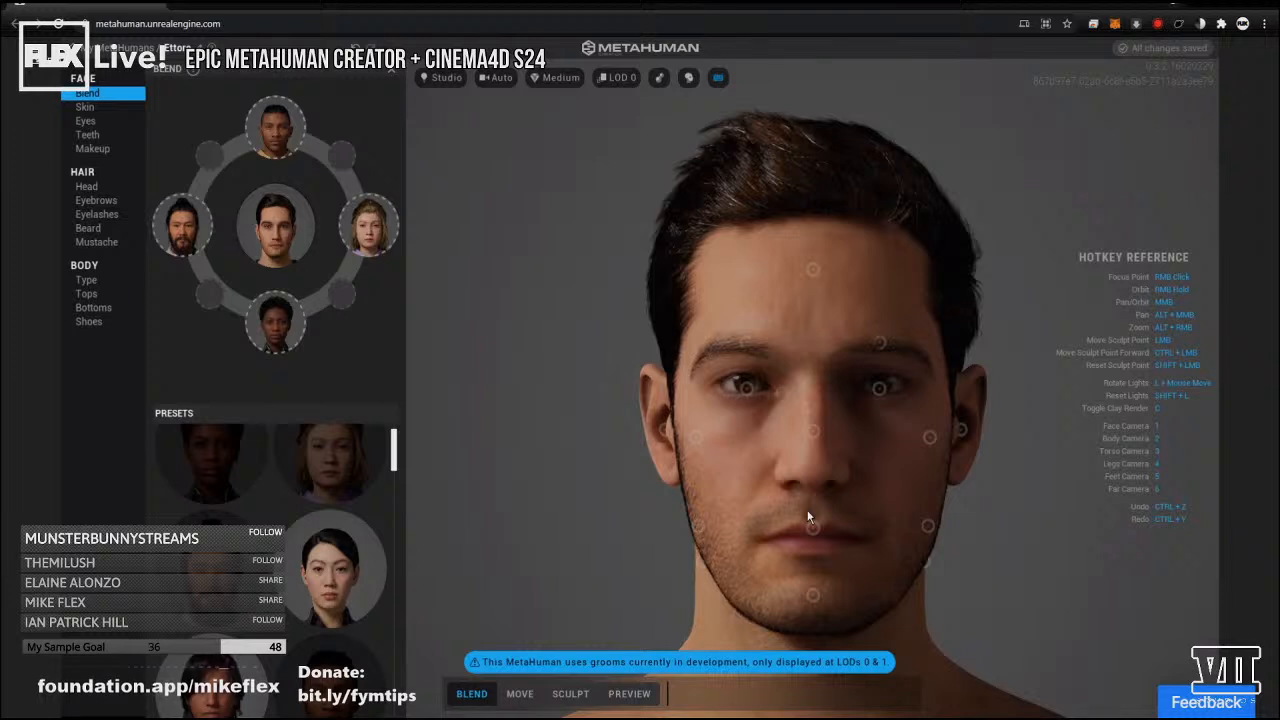
left_click_drag(813, 434, 846, 565)
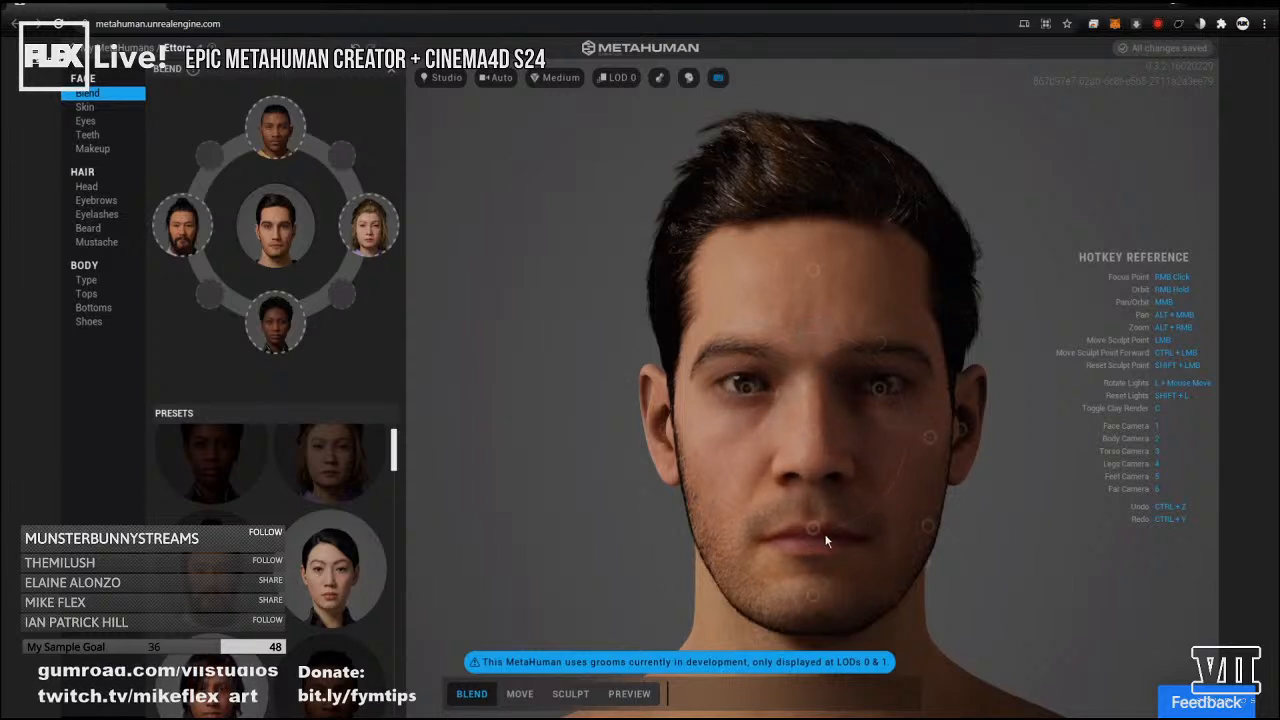
Blend the character's mouth and both cheeks toward the surrounding presets.
left_click_drag(811, 522, 797, 599)
left_click_drag(929, 440, 1074, 406)
left_click_drag(697, 443, 790, 343)
Blend the character's forehead, eyes and eyebrows toward the presets, checking the head from above and from the front.
mouse_move(821, 270)
left_mouse_down()
mouse_move(799, 232)
mouse_move(655, 218)
mouse_move(835, 330)
mouse_move(905, 275)
mouse_move(742, 230)
mouse_move(855, 281)
mouse_move(811, 283)
mouse_move(740, 252)
mouse_move(758, 278)
mouse_move(763, 173)
mouse_move(795, 241)
mouse_move(811, 237)
mouse_move(789, 231)
mouse_move(811, 170)
mouse_move(780, 245)
mouse_move(774, 187)
mouse_move(807, 237)
mouse_move(809, 172)
mouse_move(775, 251)
mouse_move(869, 336)
mouse_move(905, 258)
mouse_move(752, 274)
mouse_move(758, 218)
mouse_move(872, 291)
mouse_move(794, 297)
mouse_move(747, 360)
mouse_move(793, 292)
left_mouse_up()
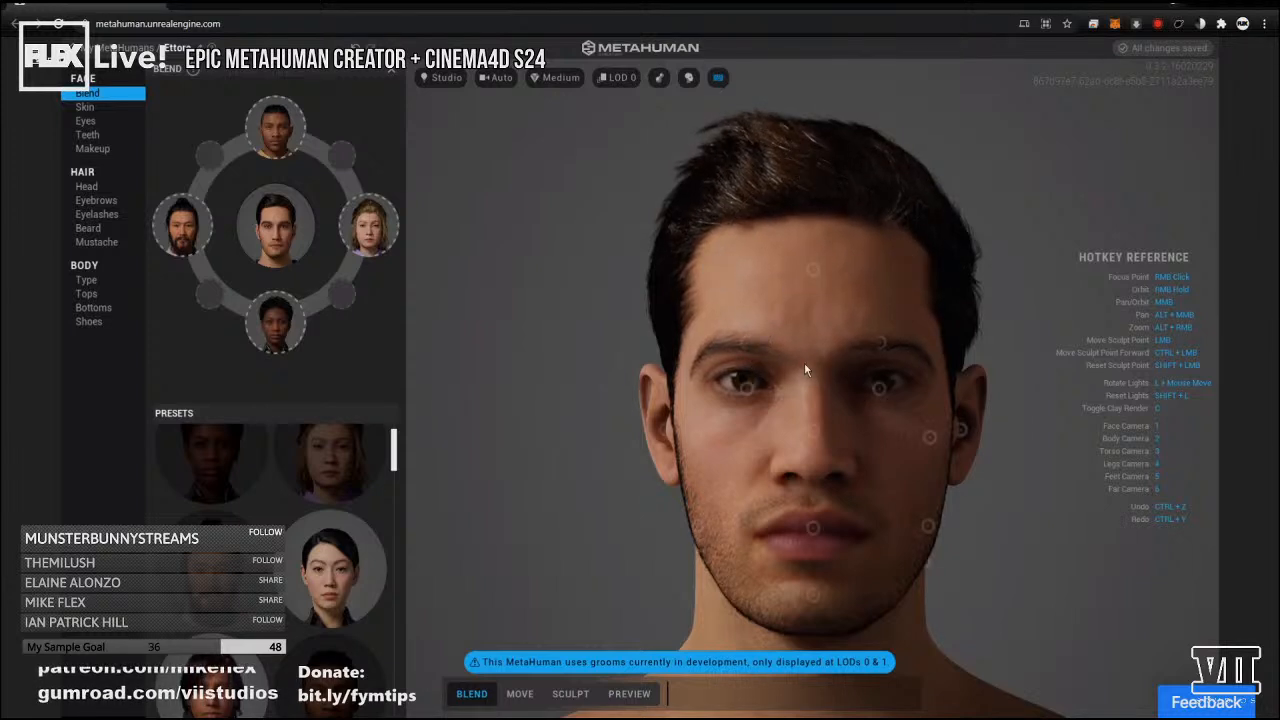
left_click_drag(750, 354, 653, 425)
mouse_move(850, 372)
left_mouse_down()
mouse_move(864, 433)
mouse_move(899, 284)
mouse_move(887, 244)
mouse_move(800, 459)
mouse_move(697, 370)
mouse_move(543, 314)
mouse_move(701, 257)
mouse_move(747, 345)
mouse_move(698, 366)
mouse_move(588, 342)
mouse_move(906, 338)
left_mouse_up()
left_click_drag(812, 270, 819, 172)
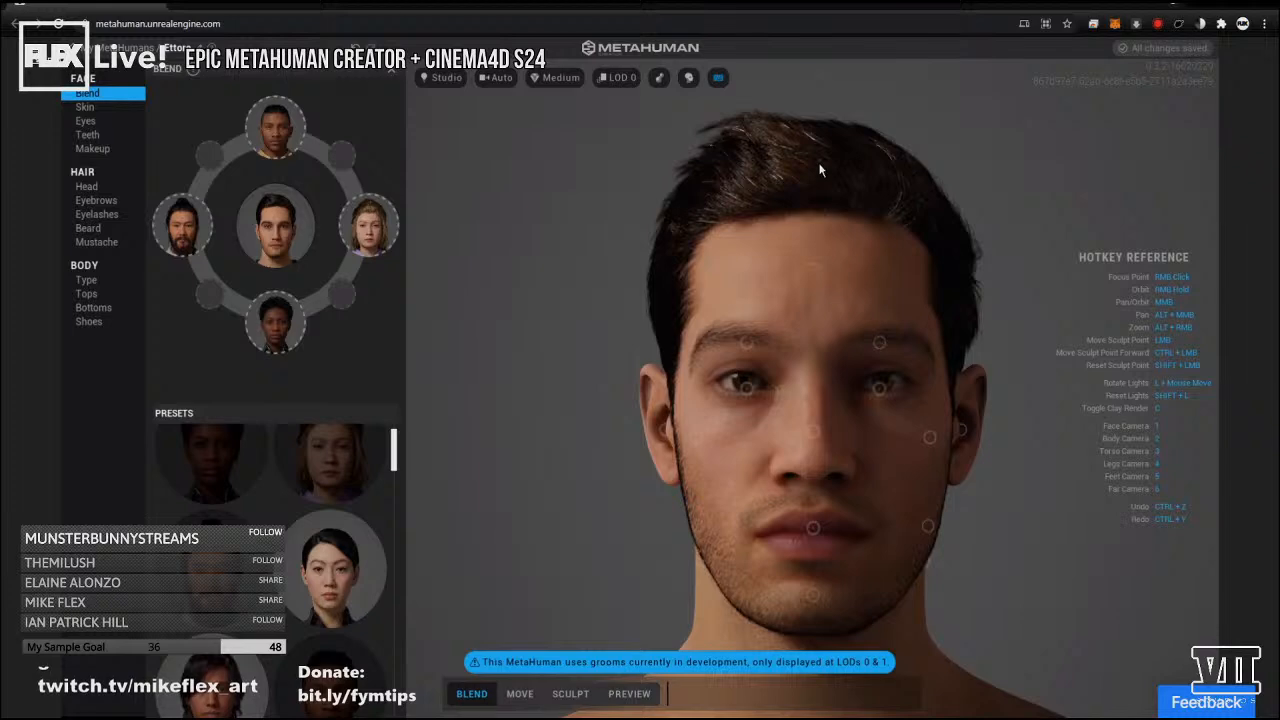
right_click_drag(757, 187, 884, 270)
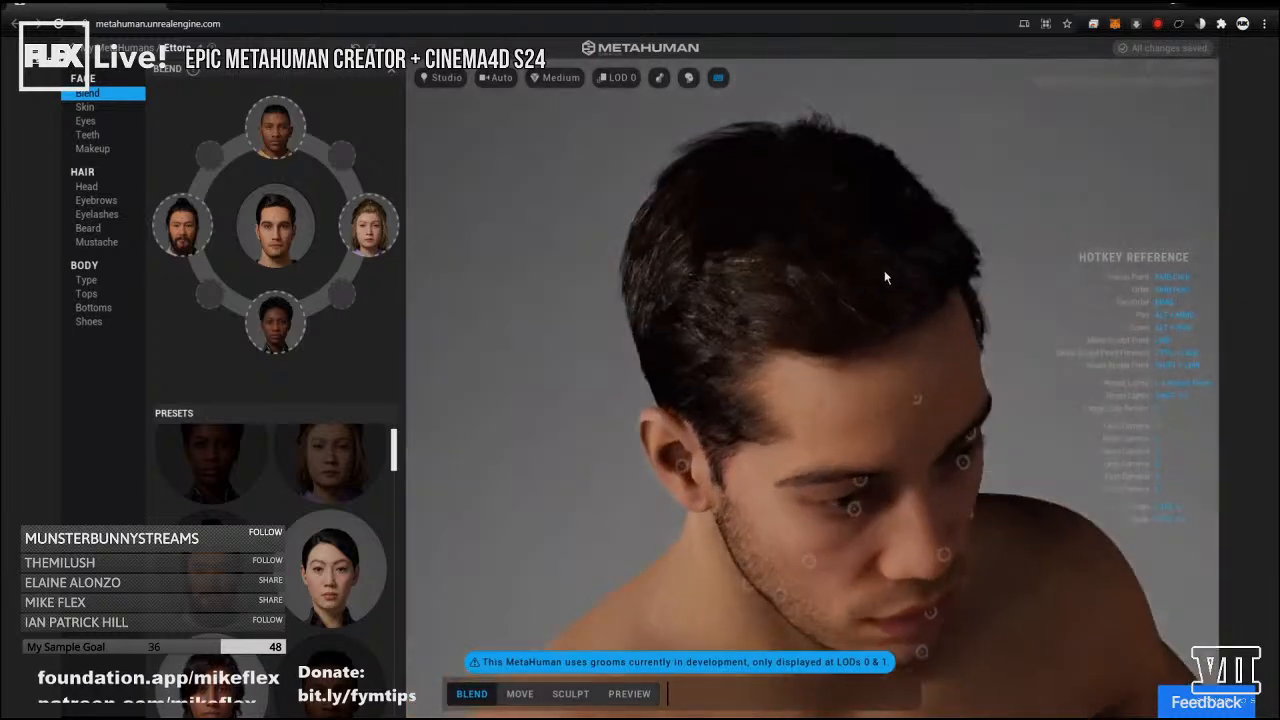
right_click_drag(925, 420, 712, 284)
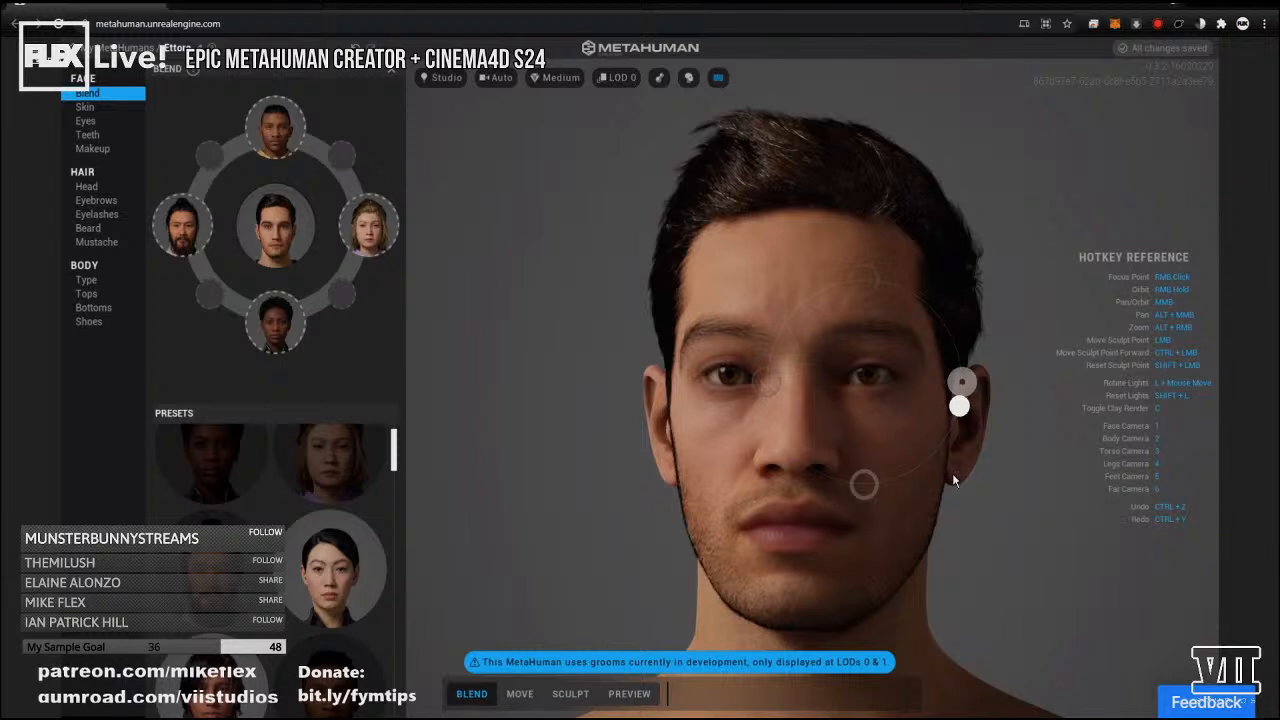
right_click_drag(857, 185, 826, 203)
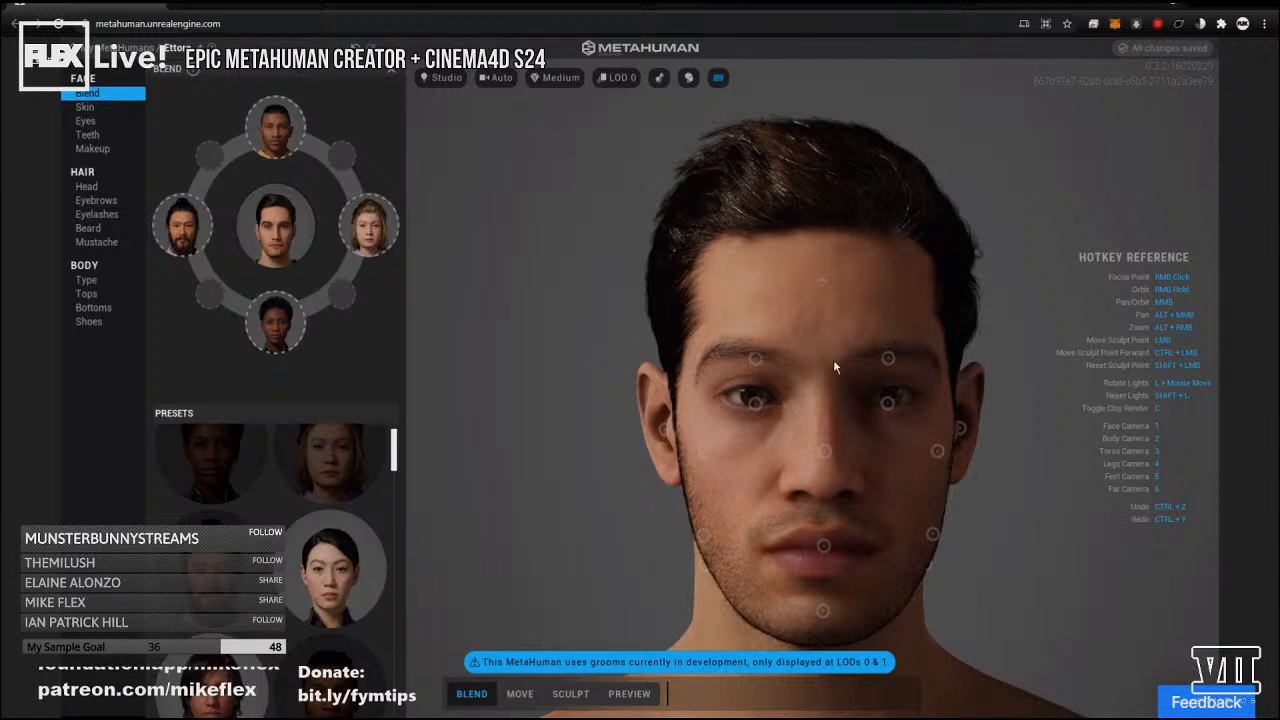
Blend the character's chin, jaw and cheek toward the presets, working from the front and a three-quarter view.
mouse_move(822, 613)
left_mouse_down()
mouse_move(819, 657)
mouse_move(843, 479)
mouse_move(790, 629)
mouse_move(786, 614)
mouse_move(829, 571)
mouse_move(821, 598)
left_mouse_up()
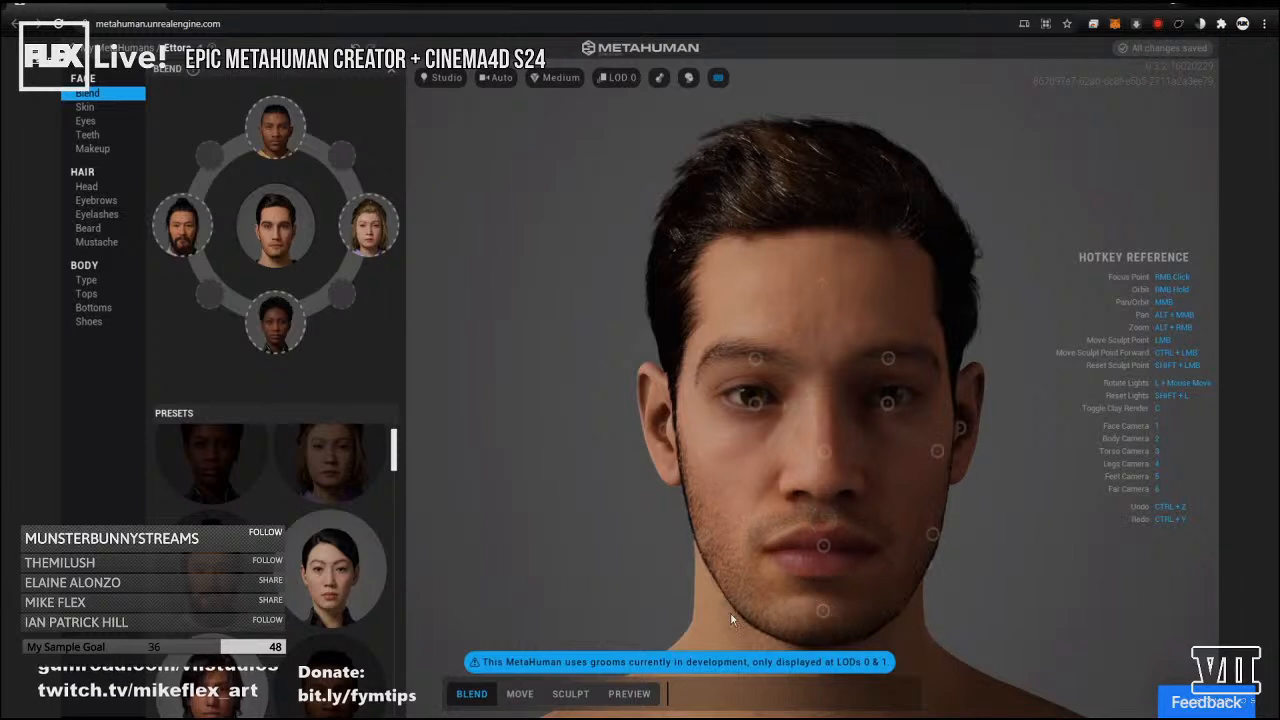
mouse_move(705, 536)
left_mouse_down()
mouse_move(873, 457)
mouse_move(667, 465)
mouse_move(710, 557)
mouse_move(608, 558)
mouse_move(645, 563)
mouse_move(612, 572)
left_mouse_up()
right_click_drag(946, 437, 697, 431)
mouse_move(700, 412)
left_mouse_down()
mouse_move(639, 410)
mouse_move(641, 255)
mouse_move(871, 381)
mouse_move(786, 589)
mouse_move(634, 519)
mouse_move(721, 324)
mouse_move(699, 300)
mouse_move(850, 204)
mouse_move(536, 332)
mouse_move(543, 527)
mouse_move(726, 565)
mouse_move(816, 558)
mouse_move(620, 413)
mouse_move(600, 262)
mouse_move(771, 356)
mouse_move(707, 387)
mouse_move(697, 443)
left_mouse_up()
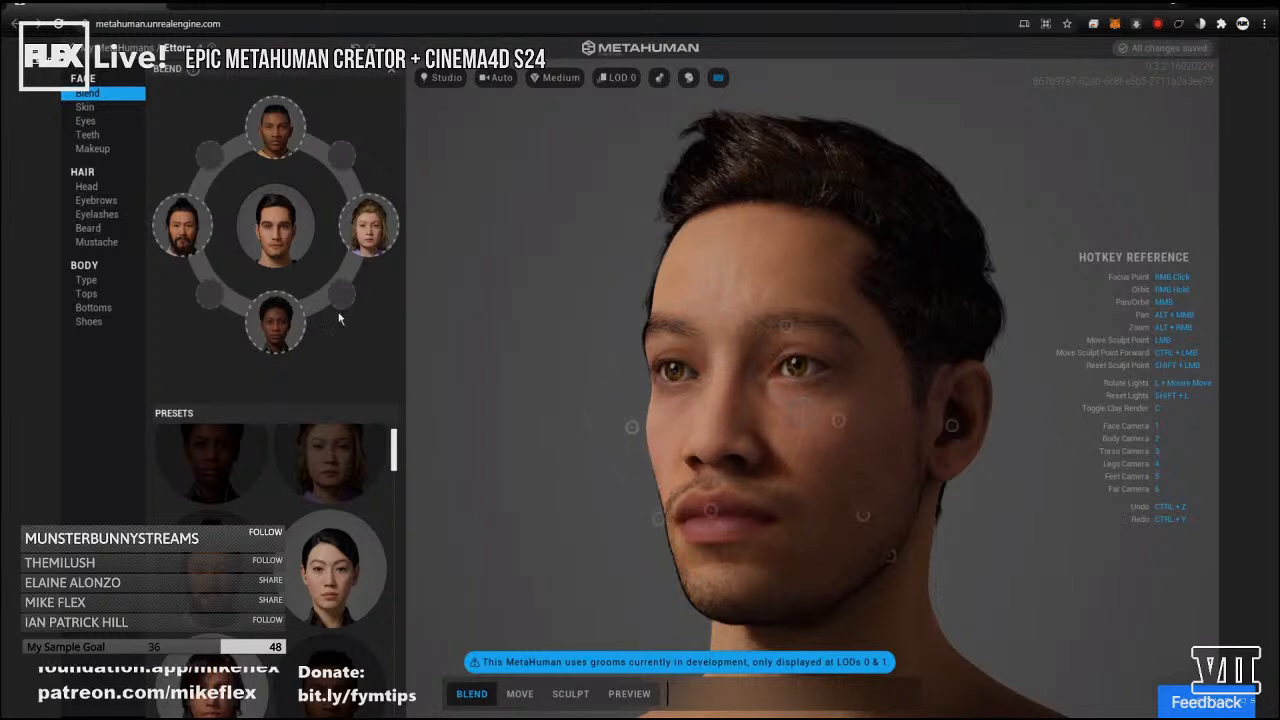
Switch to Move mode and reshape the eyes, mouth and eyebrows in the three-quarter view.
left_click(520, 693)
mouse_move(794, 359)
left_mouse_down()
mouse_move(781, 241)
mouse_move(779, 410)
mouse_move(729, 304)
mouse_move(860, 295)
mouse_move(828, 305)
mouse_move(791, 380)
mouse_move(689, 332)
mouse_move(957, 347)
mouse_move(877, 312)
mouse_move(858, 321)
mouse_move(850, 270)
mouse_move(858, 311)
left_mouse_up()
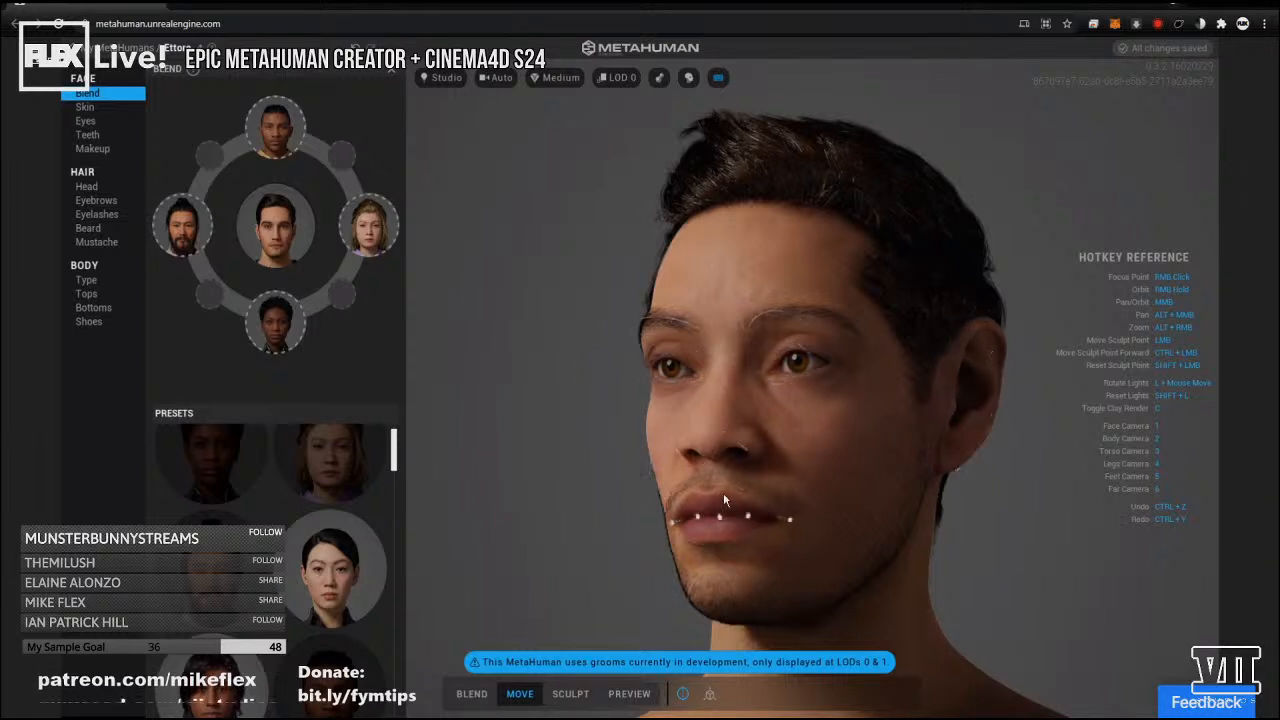
left_click_drag(870, 478, 842, 609)
mouse_move(699, 549)
left_mouse_down()
mouse_move(721, 396)
mouse_move(724, 549)
left_mouse_up()
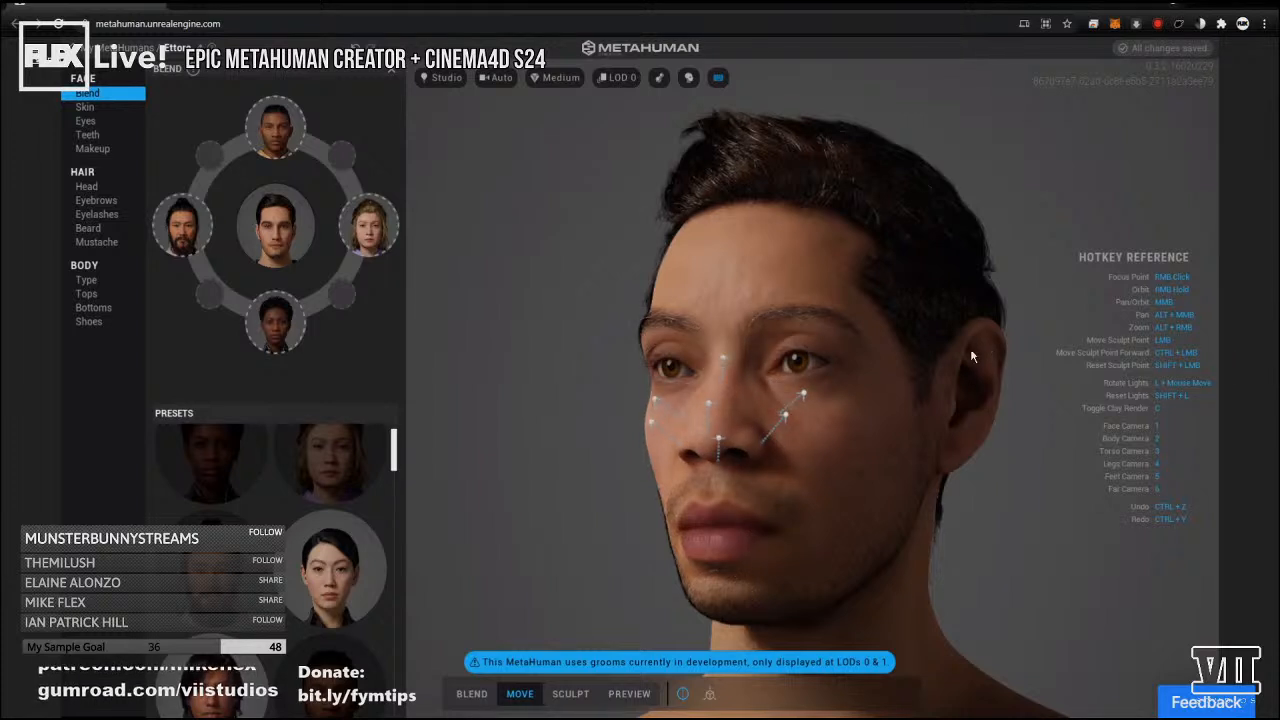
mouse_move(820, 302)
left_mouse_down()
mouse_move(844, 257)
mouse_move(1038, 345)
mouse_move(1020, 441)
mouse_move(818, 401)
mouse_move(831, 263)
mouse_move(721, 324)
mouse_move(720, 348)
left_mouse_up()
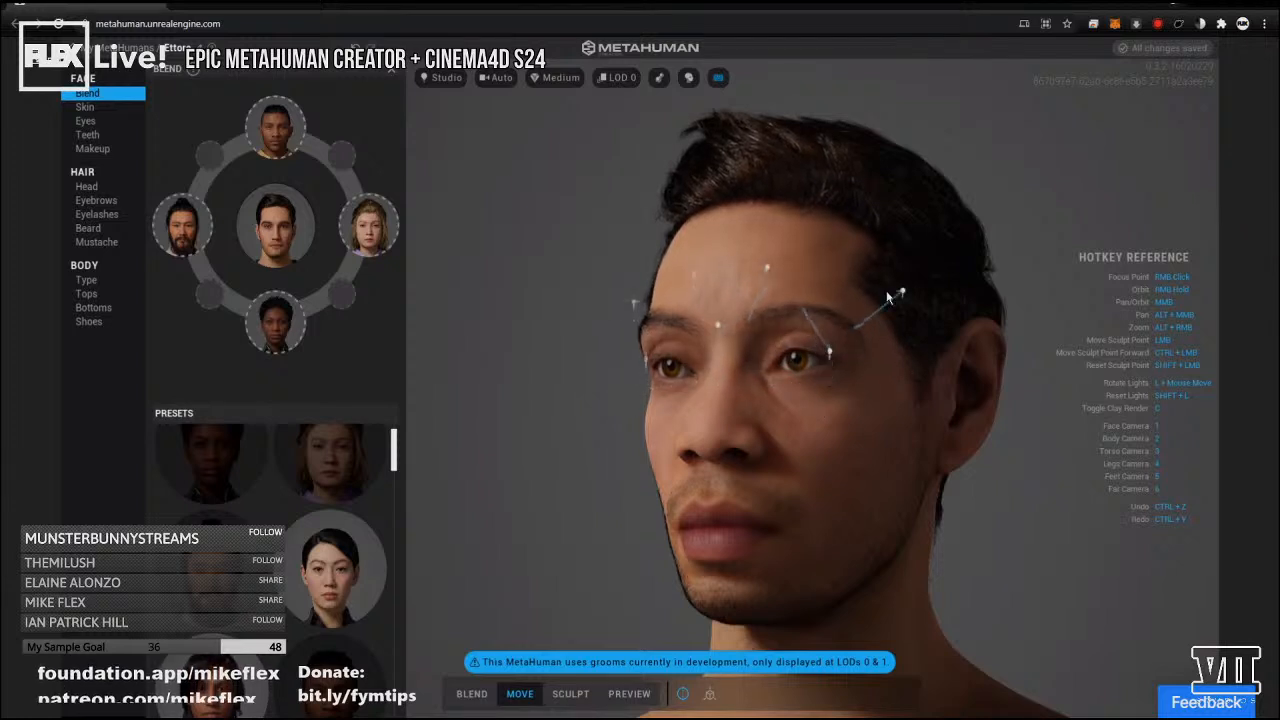
Return to the front face camera, lower the ears, eyebrows and chin, and check the head from both sides.
key("1")
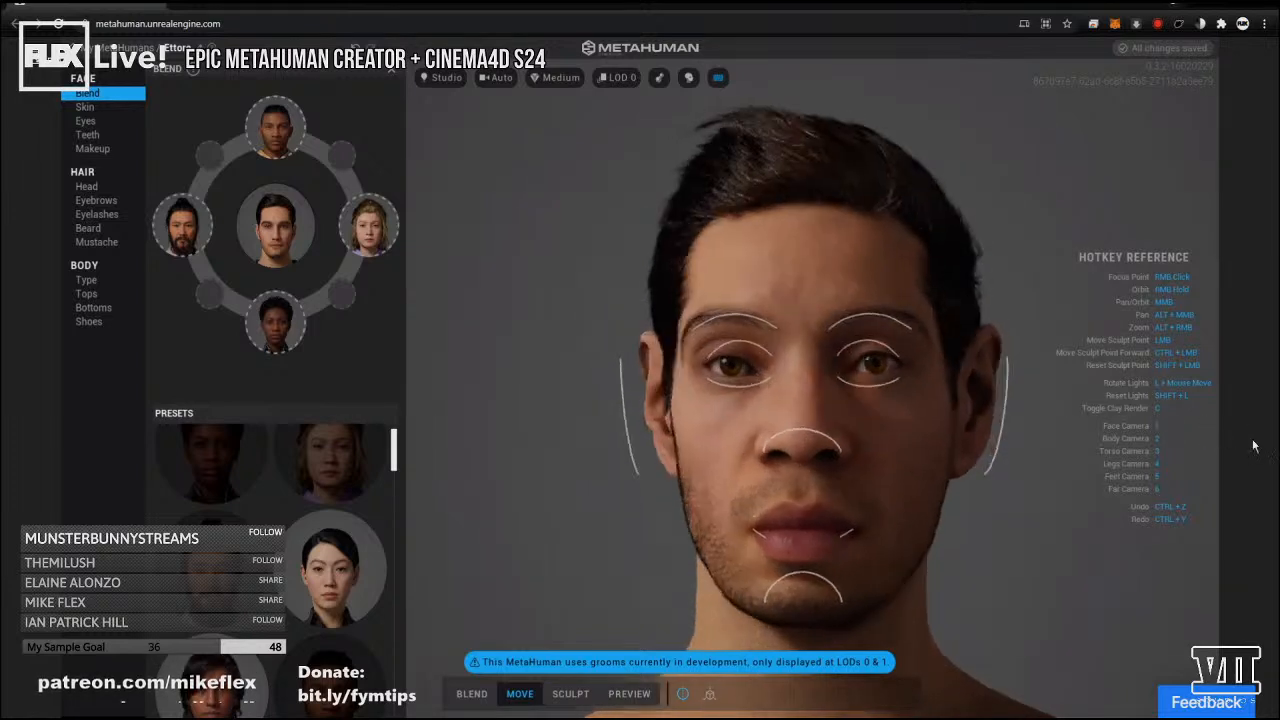
key("l")
left_click_drag(1184, 386, 1195, 494)
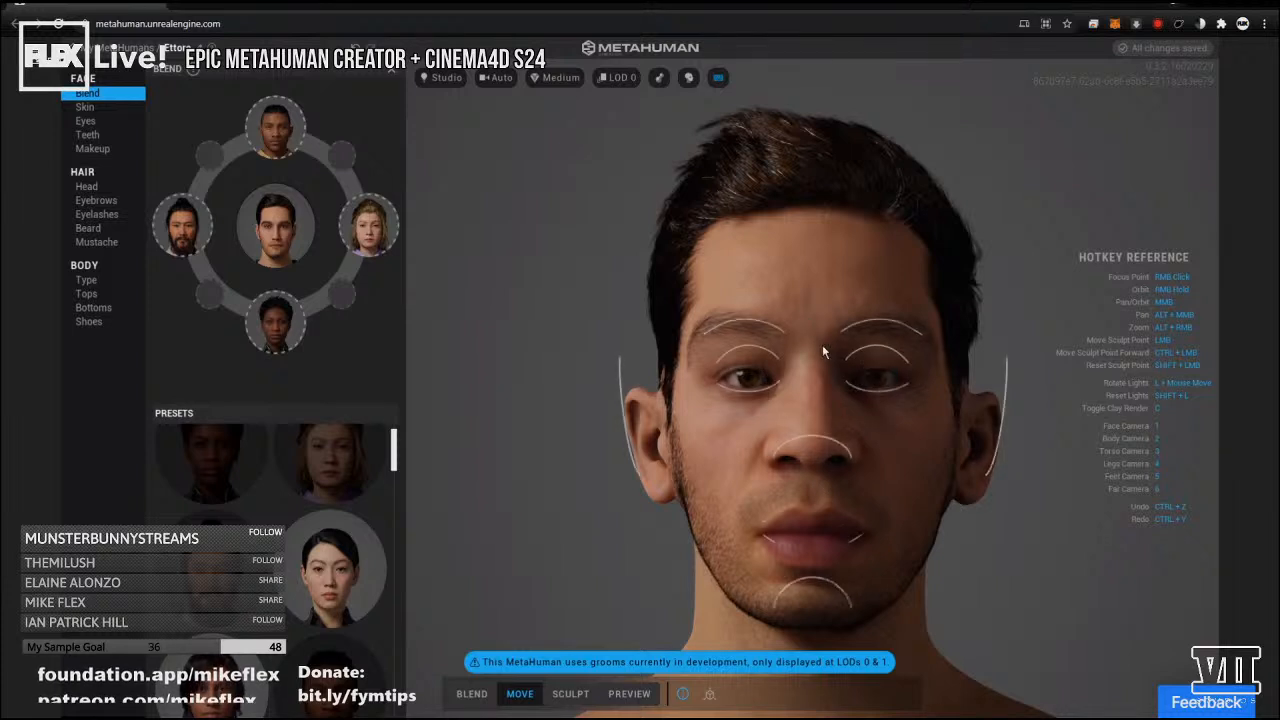
left_click_drag(737, 322, 743, 403)
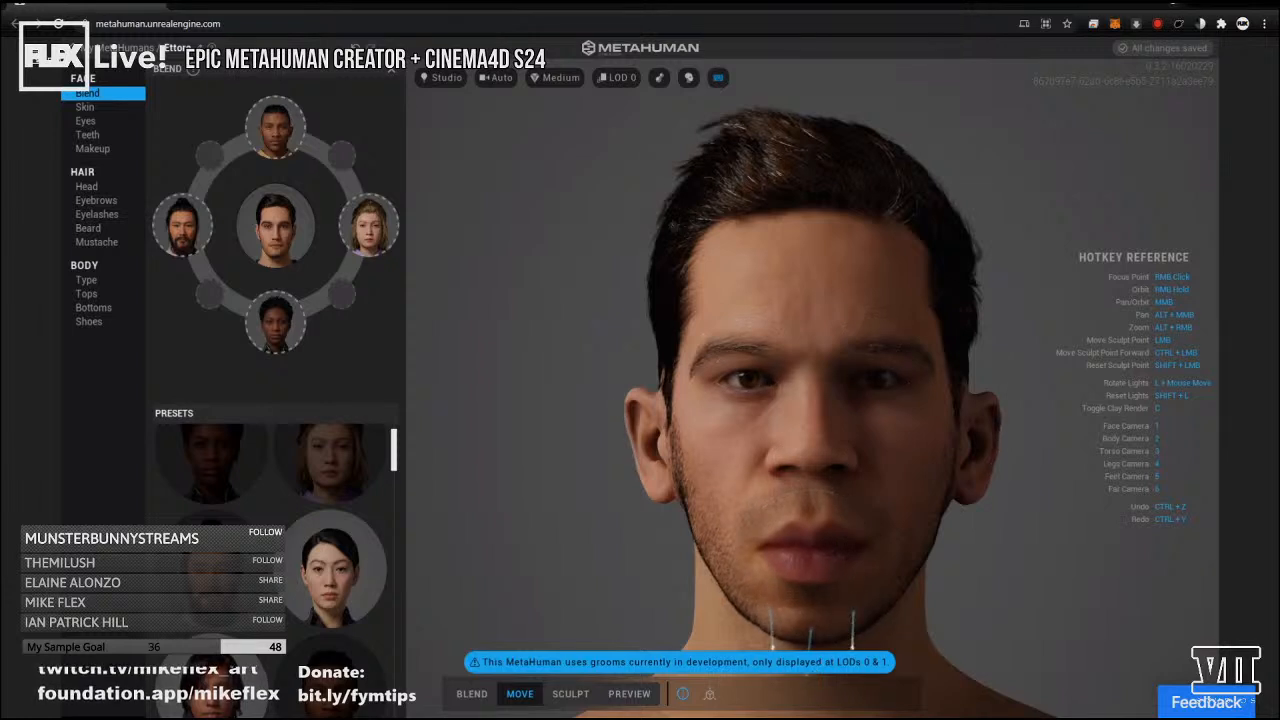
right_click_drag(870, 490, 690, 497)
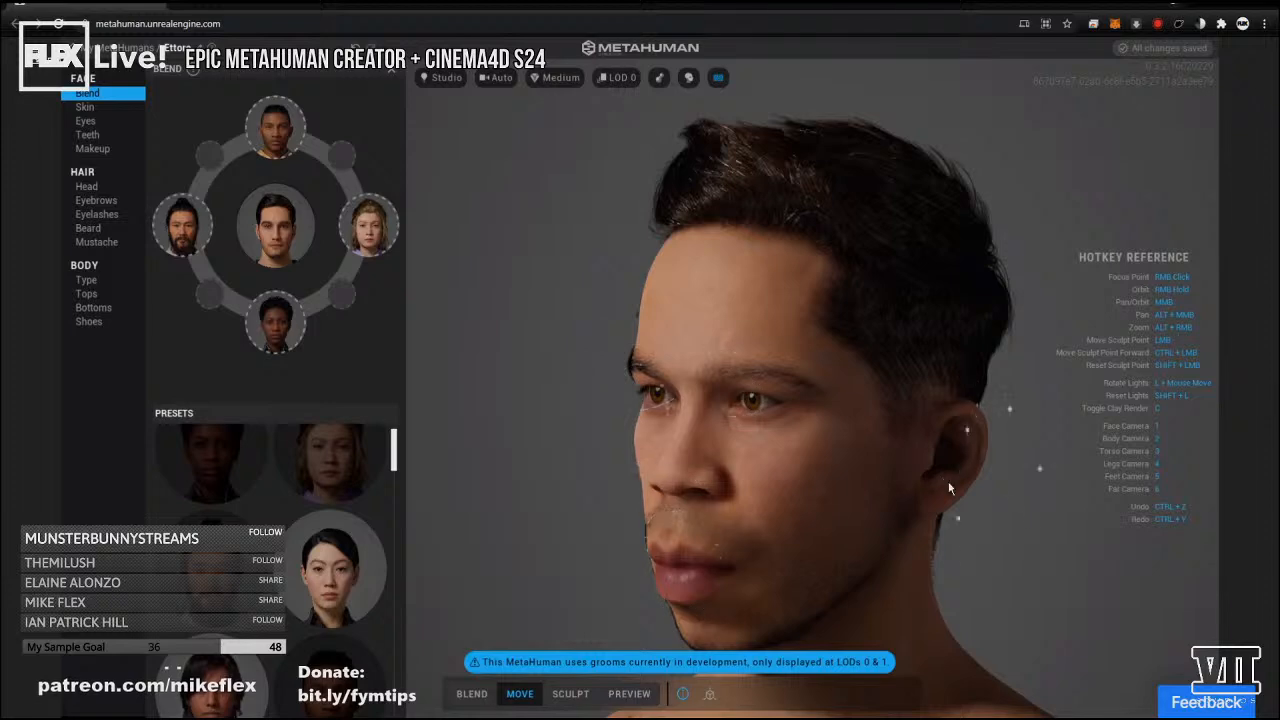
right_click_drag(846, 538, 1191, 537)
Switch to Sculpt mode and adjust the forehead, eyelid and nose points from the front.
left_click(571, 693)
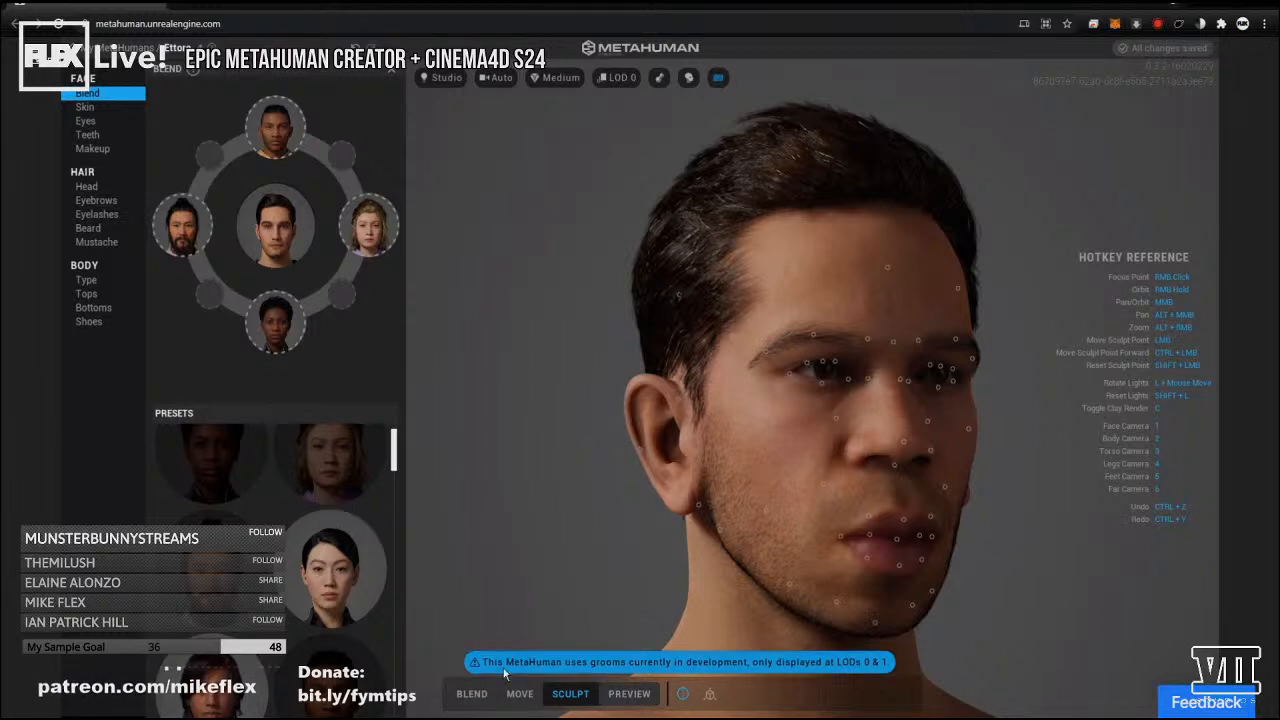
right_click_drag(795, 424, 684, 500)
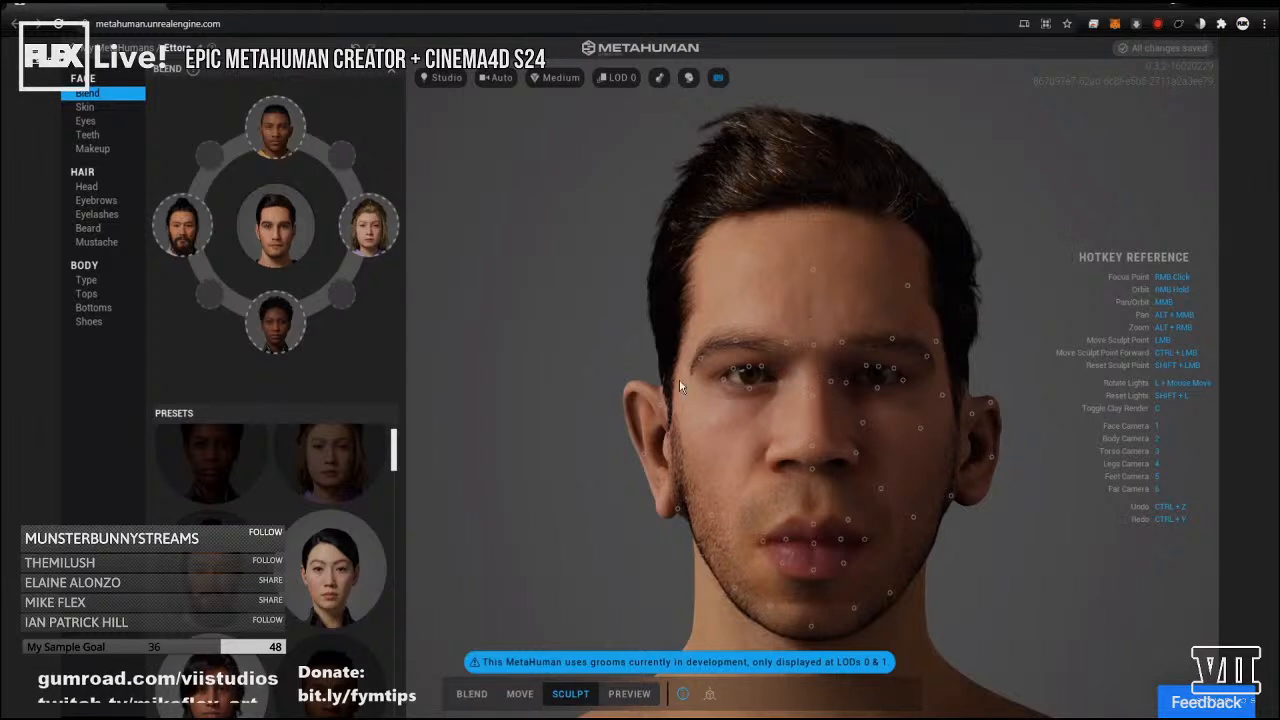
mouse_move(908, 286)
left_mouse_down()
mouse_move(972, 232)
mouse_move(876, 230)
mouse_move(867, 391)
mouse_move(878, 204)
mouse_move(872, 332)
mouse_move(913, 226)
mouse_move(956, 311)
mouse_move(863, 316)
mouse_move(846, 260)
mouse_move(845, 313)
mouse_move(938, 288)
mouse_move(855, 276)
mouse_move(809, 302)
mouse_move(820, 345)
mouse_move(811, 267)
mouse_move(810, 327)
mouse_move(802, 273)
mouse_move(802, 286)
left_mouse_up()
mouse_move(867, 366)
left_mouse_down()
mouse_move(832, 354)
mouse_move(910, 402)
mouse_move(954, 293)
mouse_move(867, 236)
mouse_move(1024, 260)
left_mouse_up()
mouse_move(812, 442)
left_mouse_down()
mouse_move(803, 328)
mouse_move(1017, 173)
mouse_move(794, 435)
left_mouse_up()
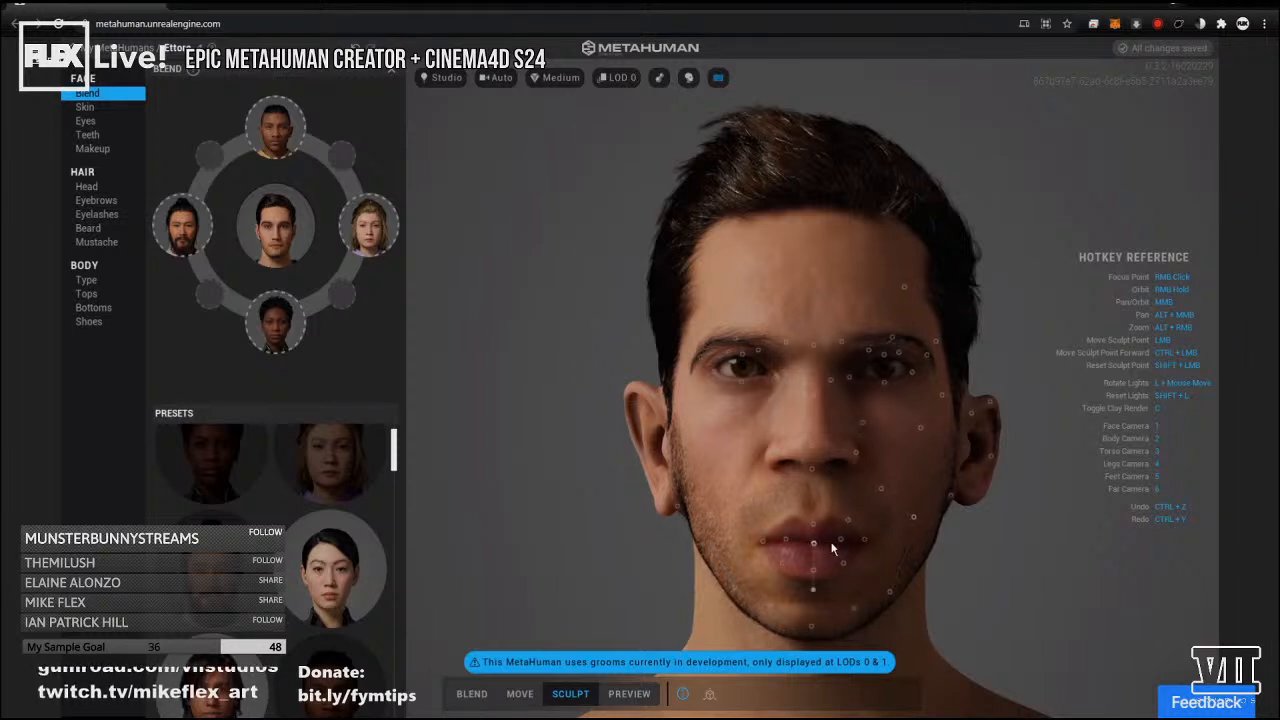
Sculpt the area around the mouth and the jaw points below the ears from the front.
mouse_move(813, 516)
left_mouse_down()
mouse_move(821, 439)
mouse_move(892, 553)
mouse_move(756, 539)
left_mouse_up()
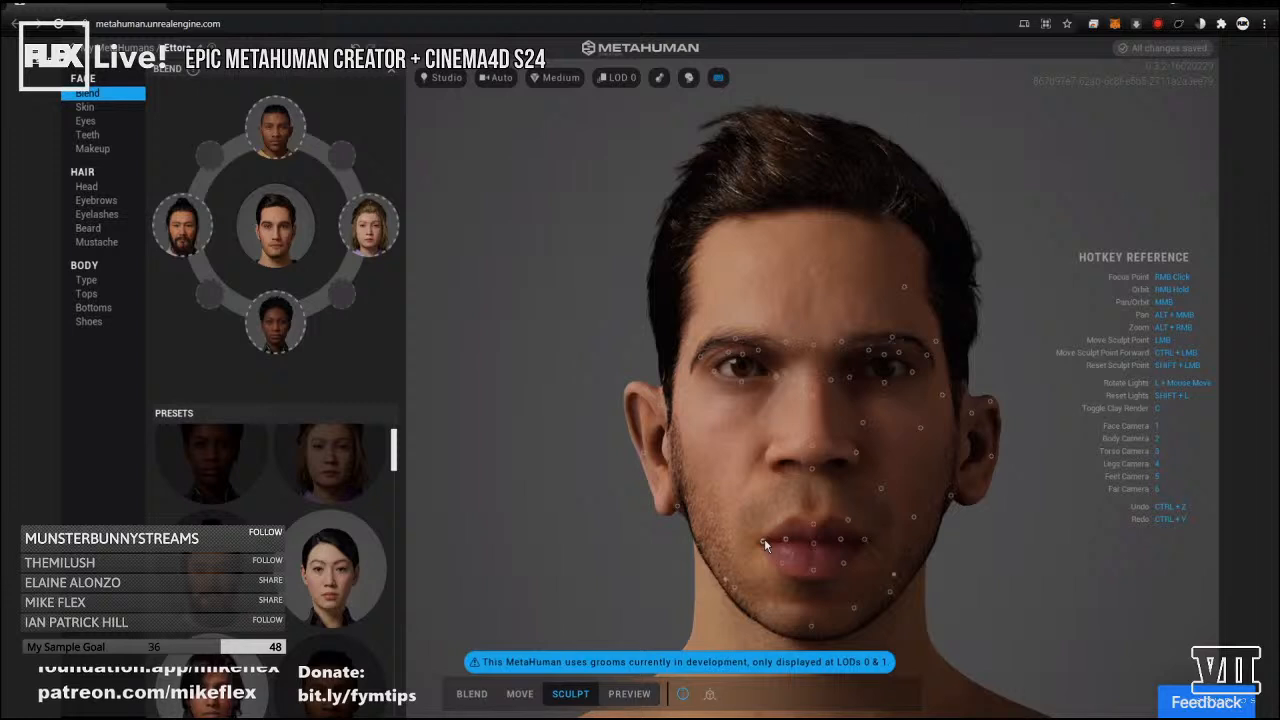
mouse_move(746, 548)
left_mouse_down()
mouse_move(660, 496)
mouse_move(655, 405)
left_mouse_up()
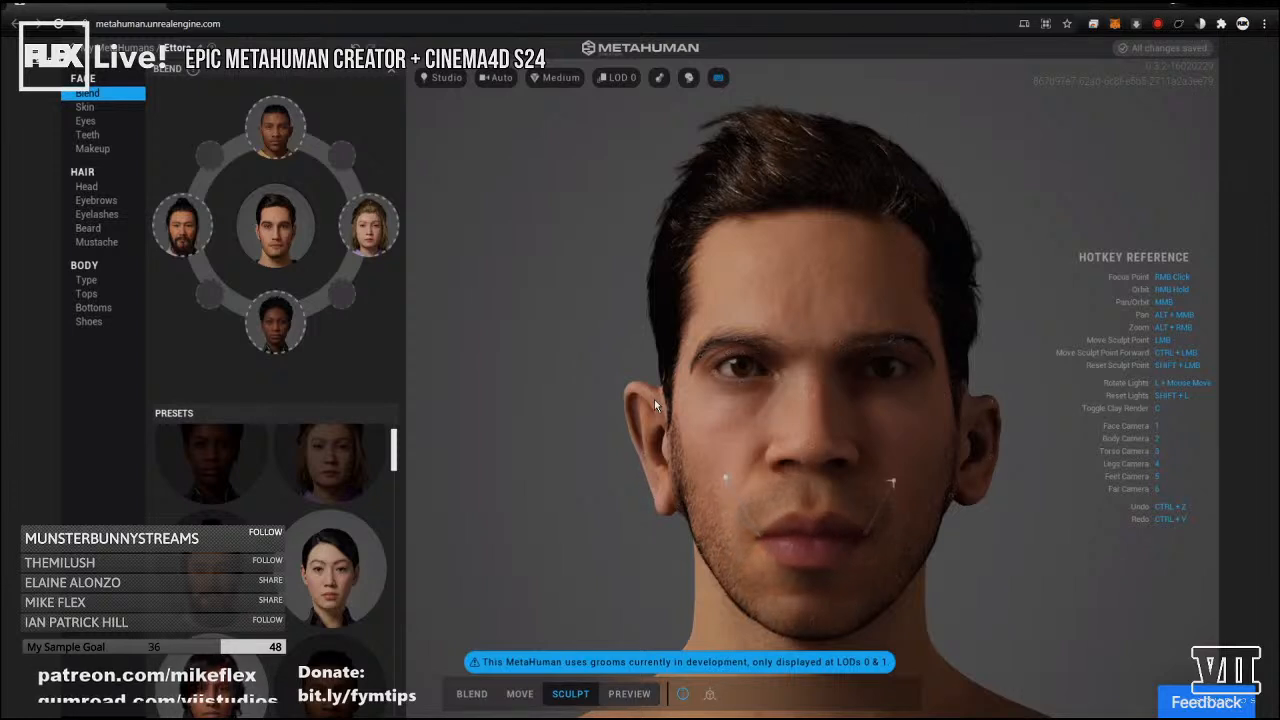
mouse_move(678, 502)
left_mouse_down()
mouse_move(709, 420)
mouse_move(797, 327)
mouse_move(835, 327)
mouse_move(603, 473)
mouse_move(649, 563)
mouse_move(630, 530)
left_mouse_up()
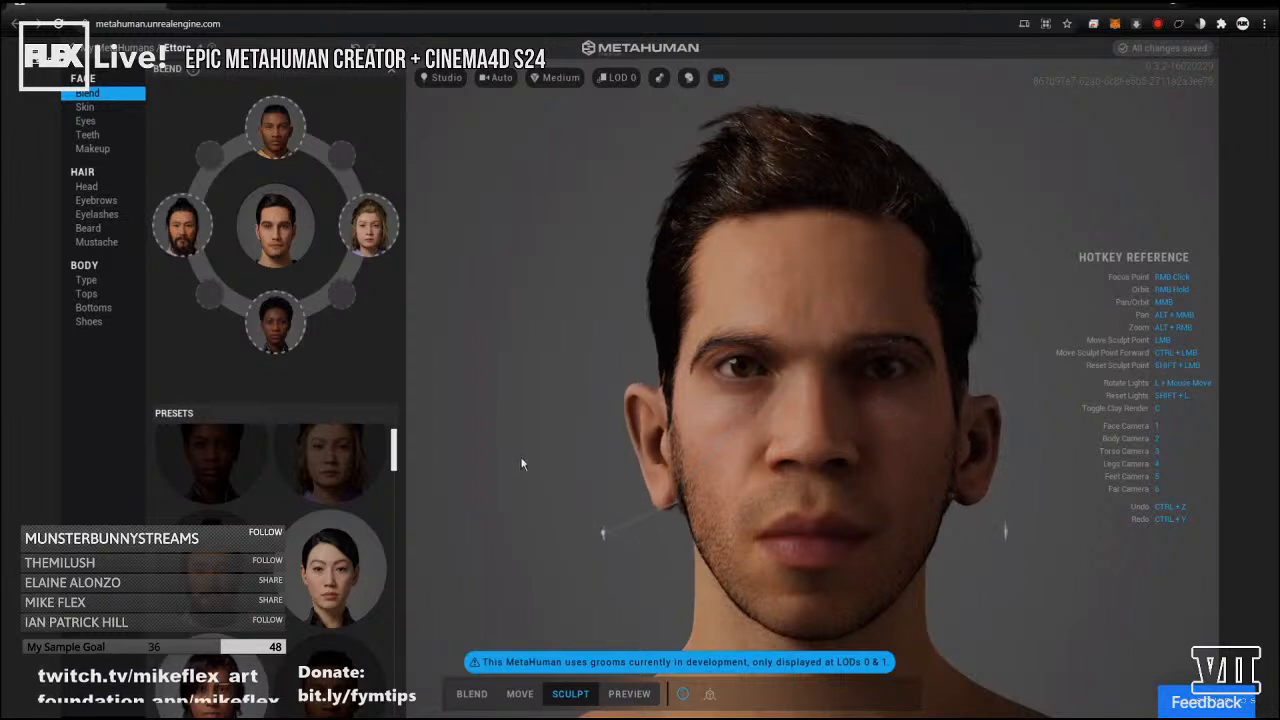
Sculpt the area around the eye, pulling its outer corner back in the side view.
mouse_move(745, 388)
left_mouse_down()
mouse_move(765, 425)
mouse_move(914, 384)
mouse_move(805, 415)
mouse_move(812, 466)
mouse_move(833, 452)
left_mouse_up()
mouse_move(718, 423)
right_mouse_down()
mouse_move(849, 426)
mouse_move(966, 449)
right_mouse_up()
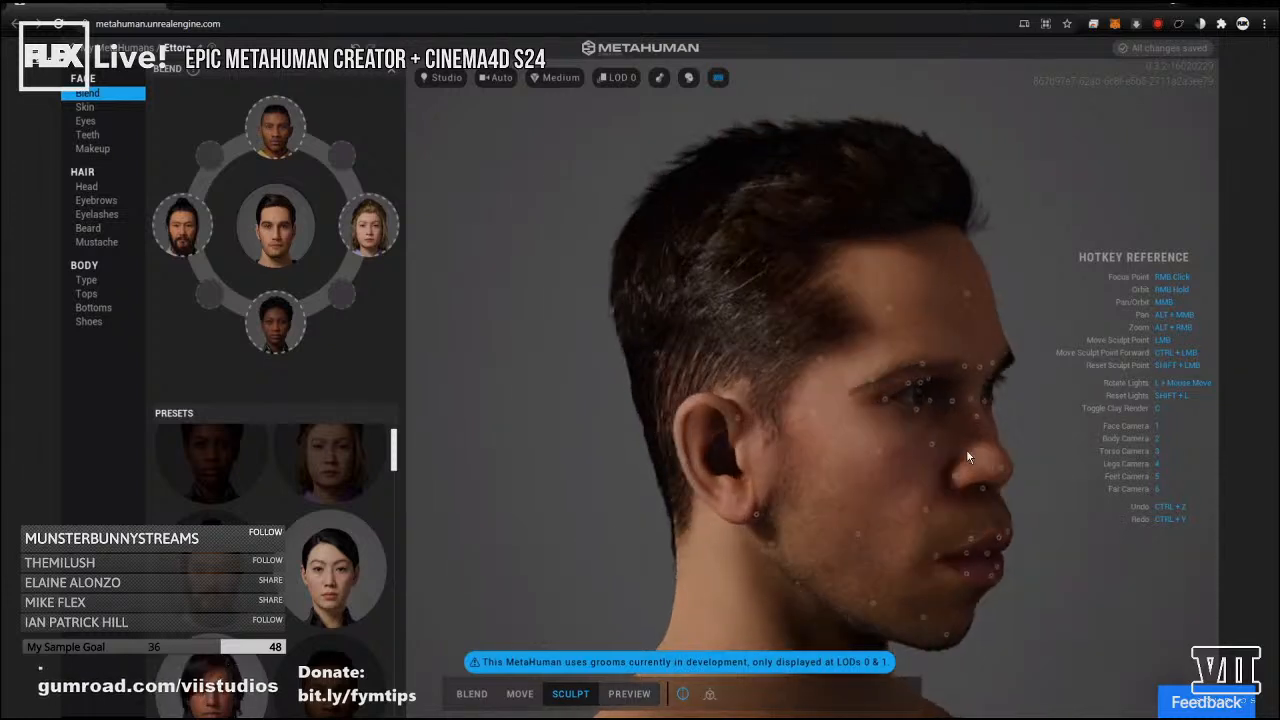
mouse_move(884, 399)
left_mouse_down()
mouse_move(803, 397)
mouse_move(877, 393)
left_mouse_up()
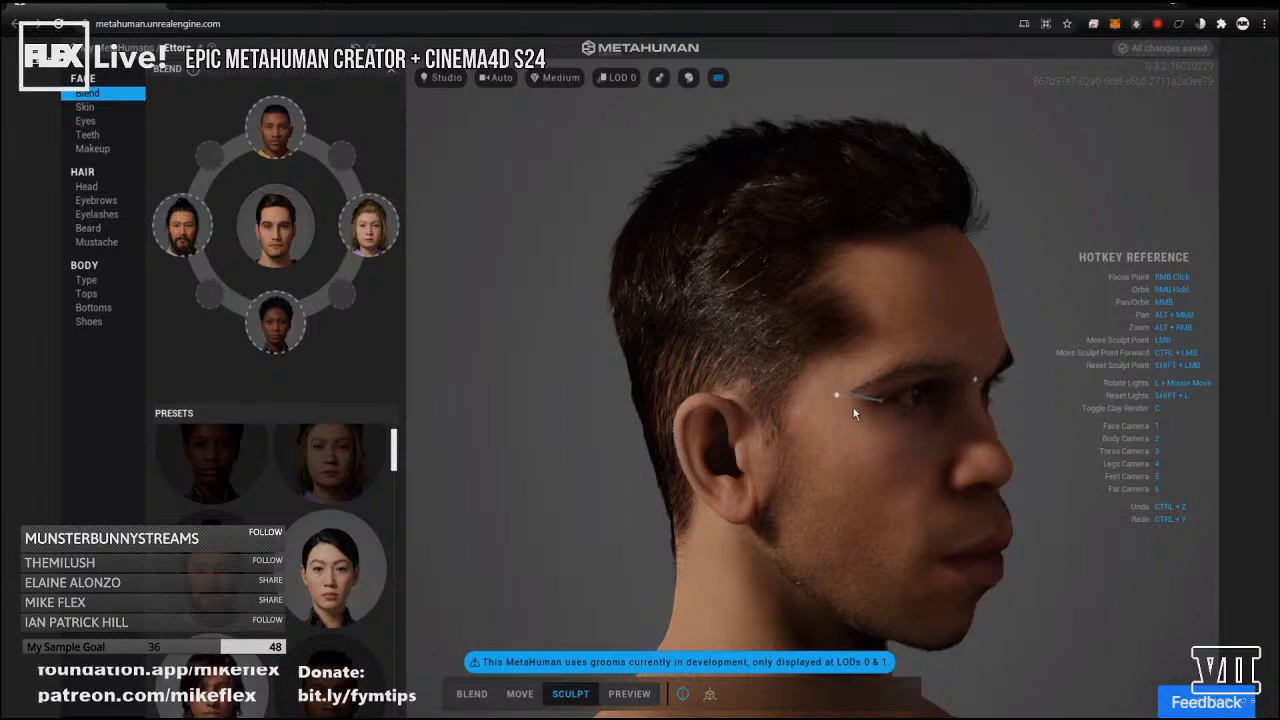
Sculpt the nose and brow ridge forward in profile from the opposite side of the head.
key("1")
mouse_move(827, 420)
right_mouse_down()
mouse_move(619, 456)
mouse_move(637, 432)
mouse_move(540, 420)
right_mouse_up()
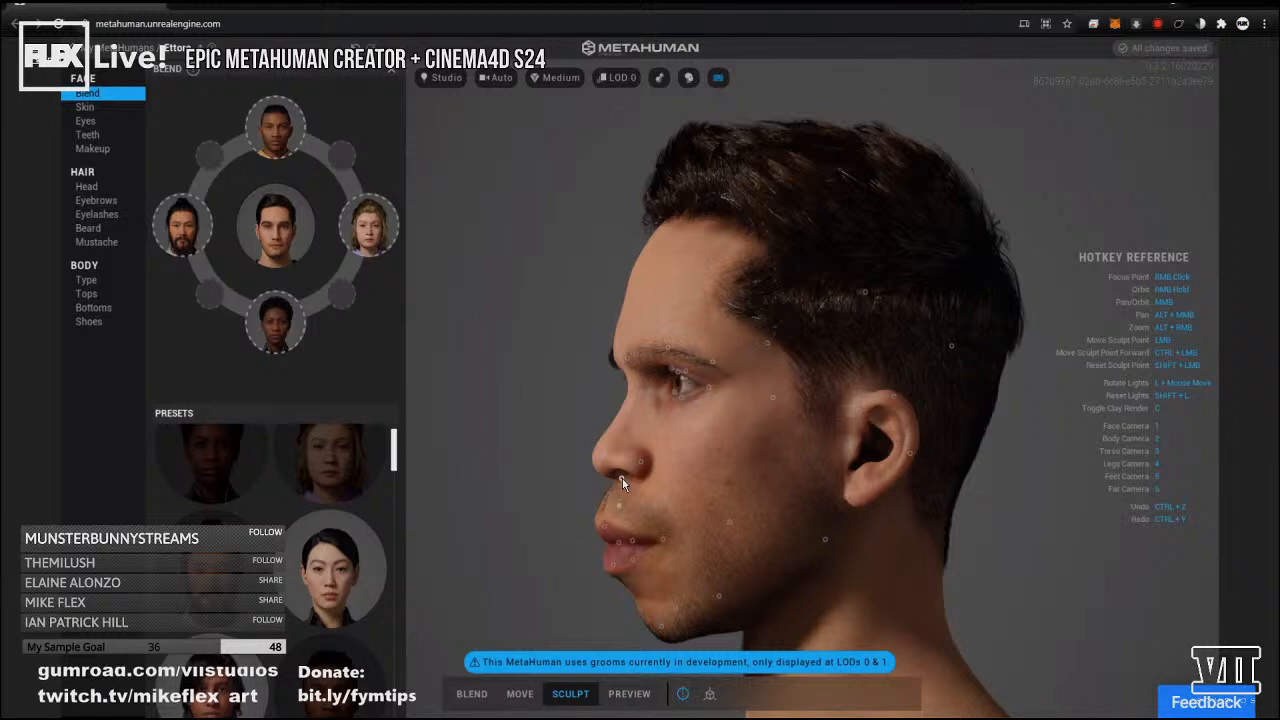
left_click_drag(646, 398, 540, 396)
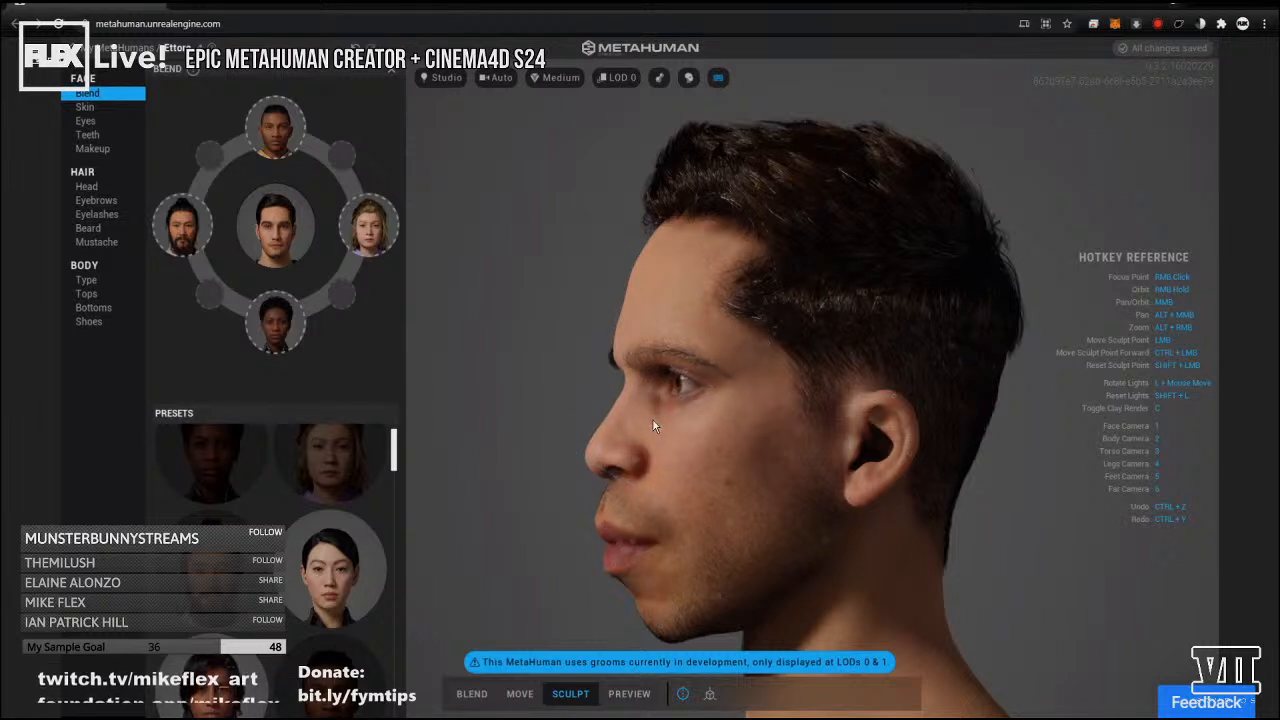
mouse_move(636, 461)
left_mouse_down()
mouse_move(736, 463)
mouse_move(518, 401)
left_mouse_up()
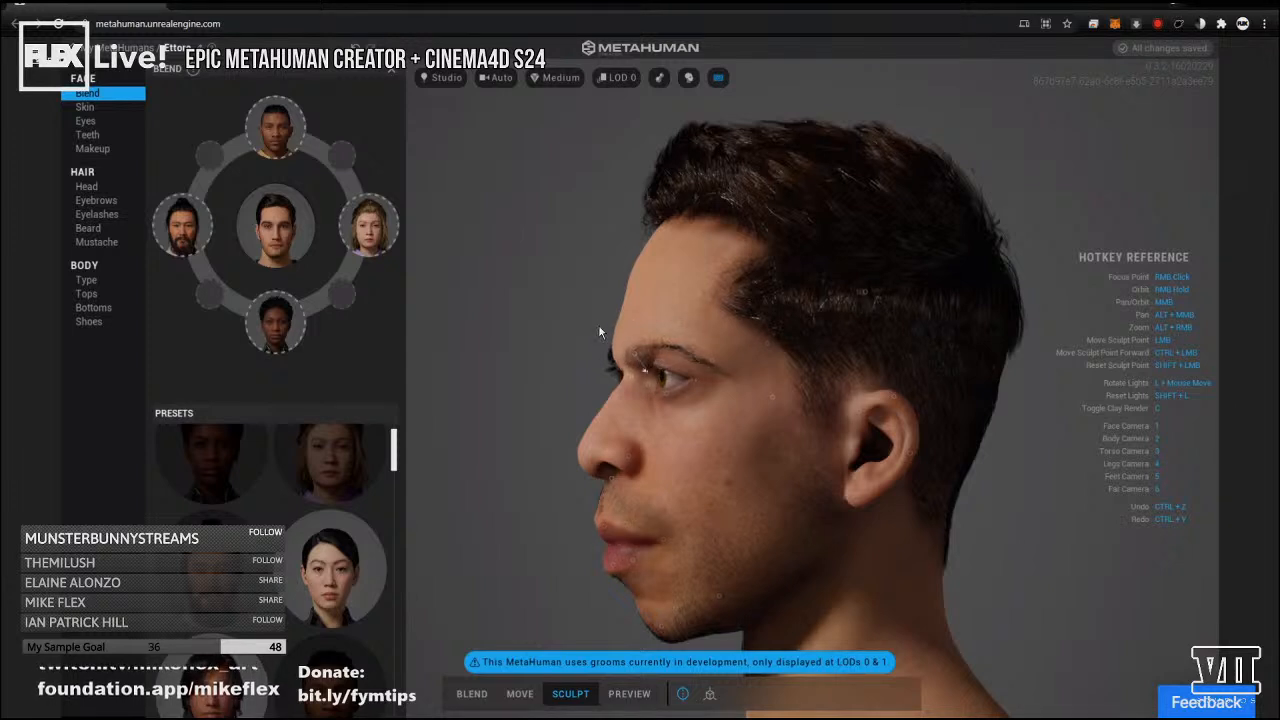
left_click_drag(695, 292, 536, 261)
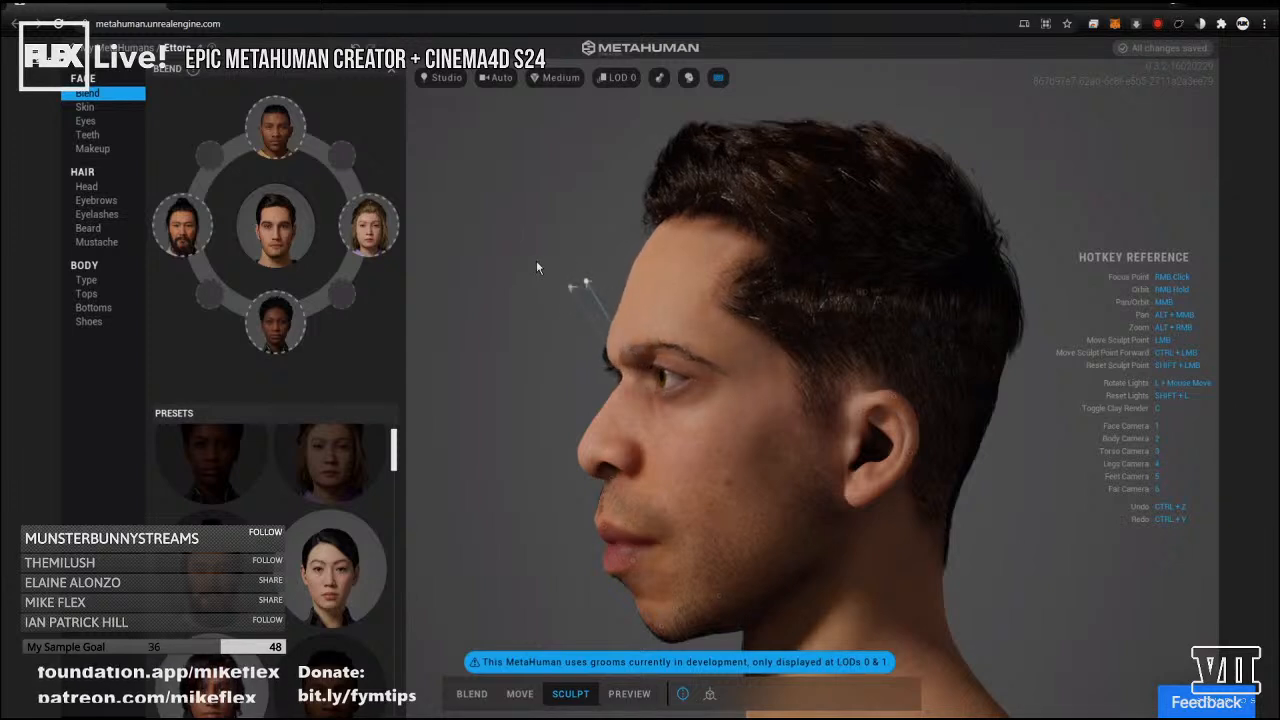
Sculpt the outer end of the brow and the area around the nostril in the profile view.
left_click_drag(710, 362, 722, 217)
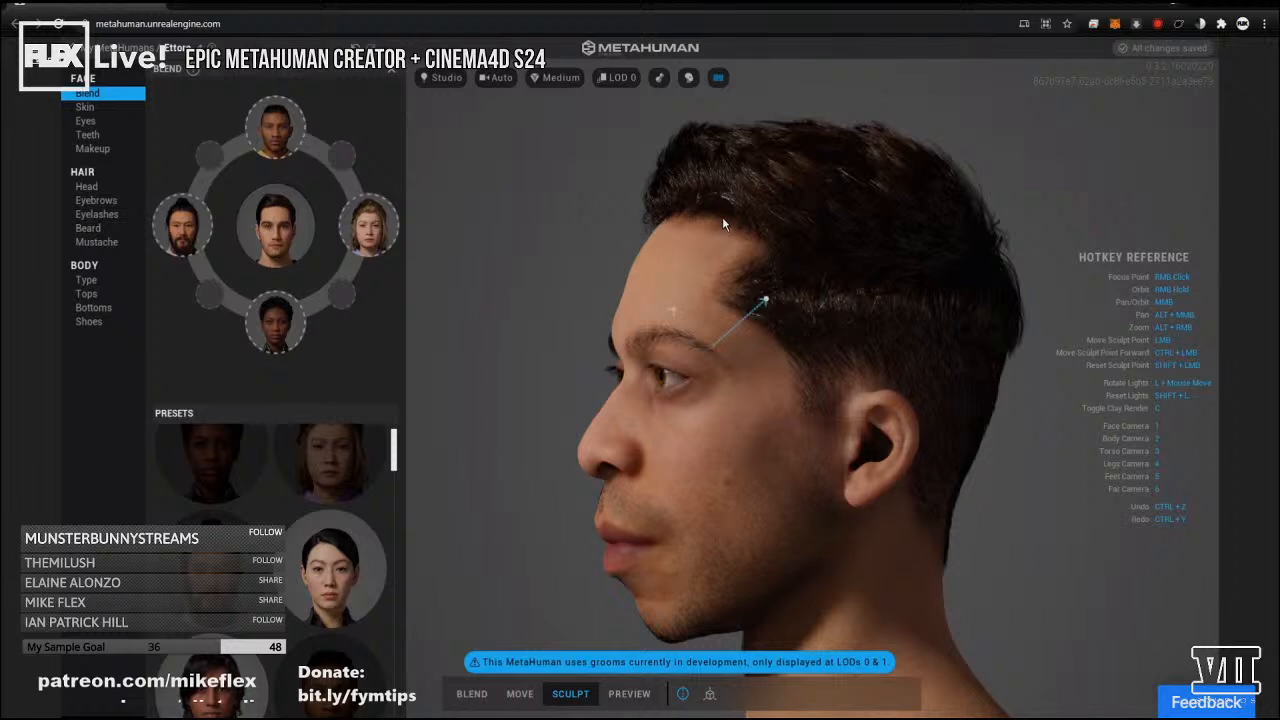
mouse_move(713, 346)
left_mouse_down()
mouse_move(700, 427)
mouse_move(700, 295)
mouse_move(708, 392)
mouse_move(714, 318)
left_mouse_up()
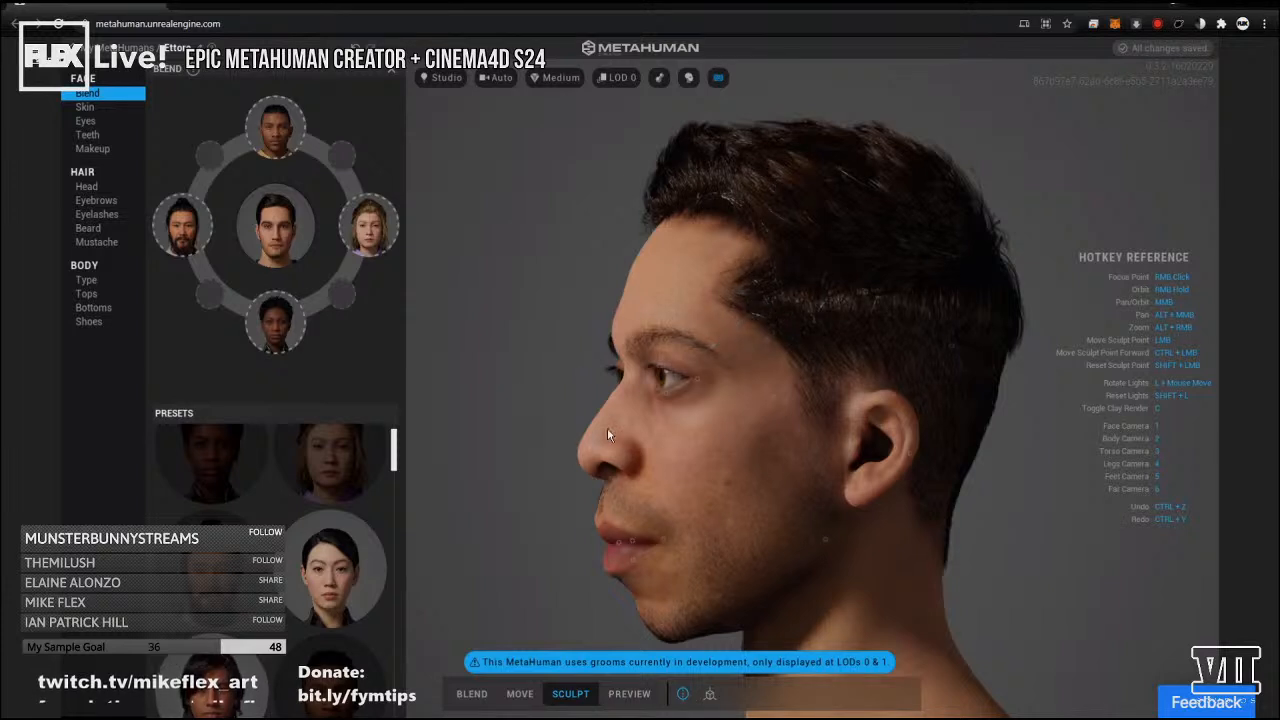
mouse_move(624, 464)
left_mouse_down()
mouse_move(710, 462)
mouse_move(655, 472)
mouse_move(666, 505)
mouse_move(704, 511)
mouse_move(674, 488)
mouse_move(757, 428)
mouse_move(756, 525)
mouse_move(745, 353)
left_mouse_up()
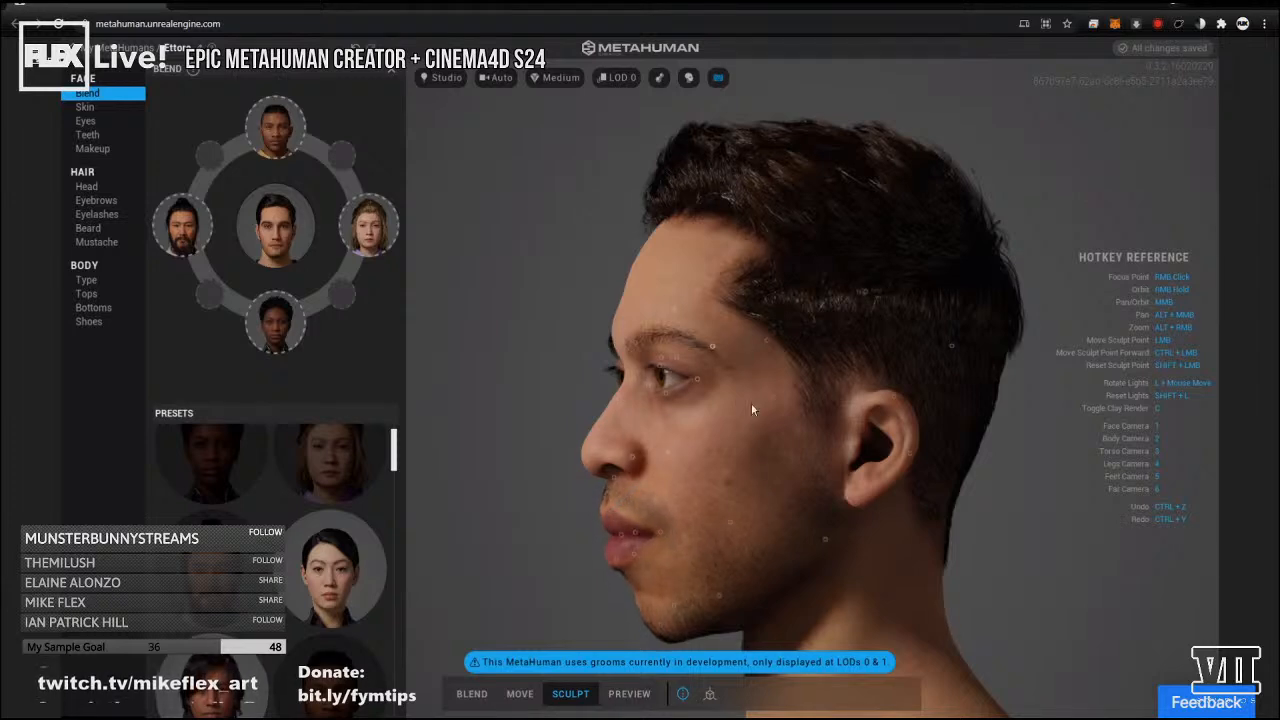
Sculpt the eyelid and the inner eye corner, working from both sides of the head.
right_click_drag(663, 432, 1090, 425)
right_click_drag(672, 445, 911, 370)
mouse_move(922, 354)
left_mouse_down()
mouse_move(878, 361)
mouse_move(906, 356)
mouse_move(897, 366)
left_mouse_up()
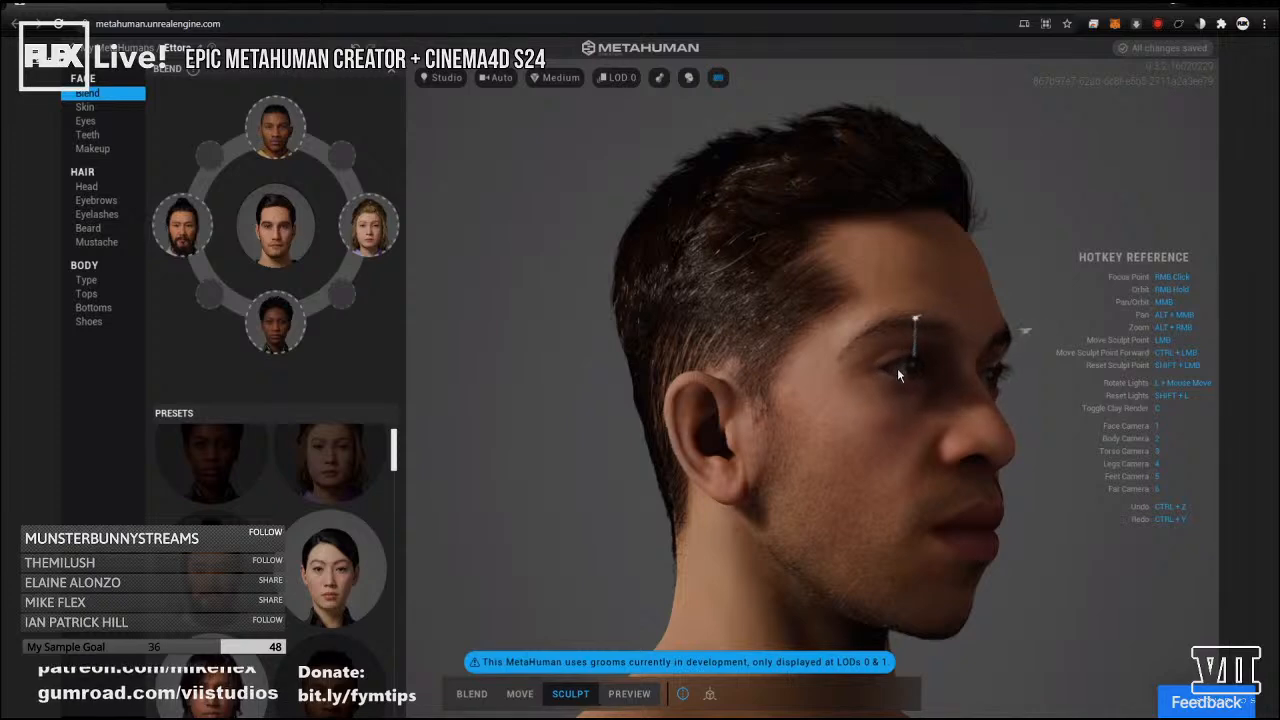
mouse_move(892, 400)
right_mouse_down()
mouse_move(888, 441)
mouse_move(755, 455)
mouse_move(482, 433)
right_mouse_up()
right_click_drag(818, 262, 632, 253)
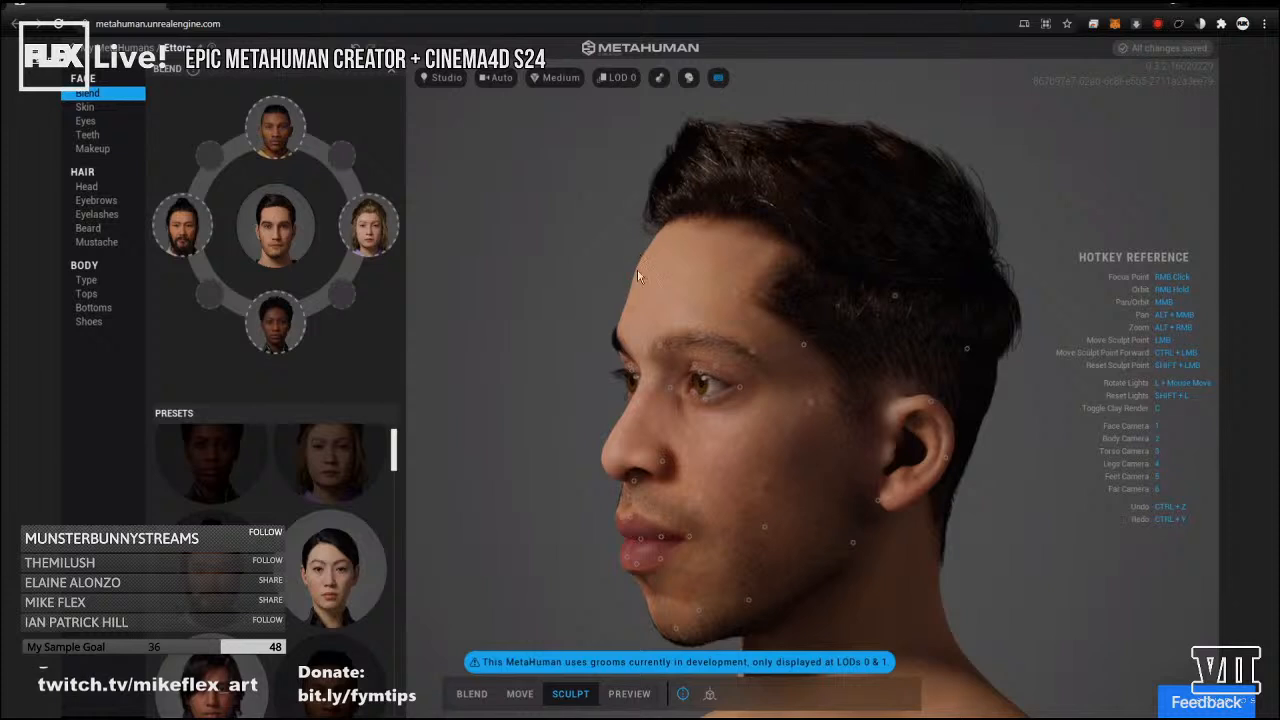
left_click_drag(700, 372, 703, 387)
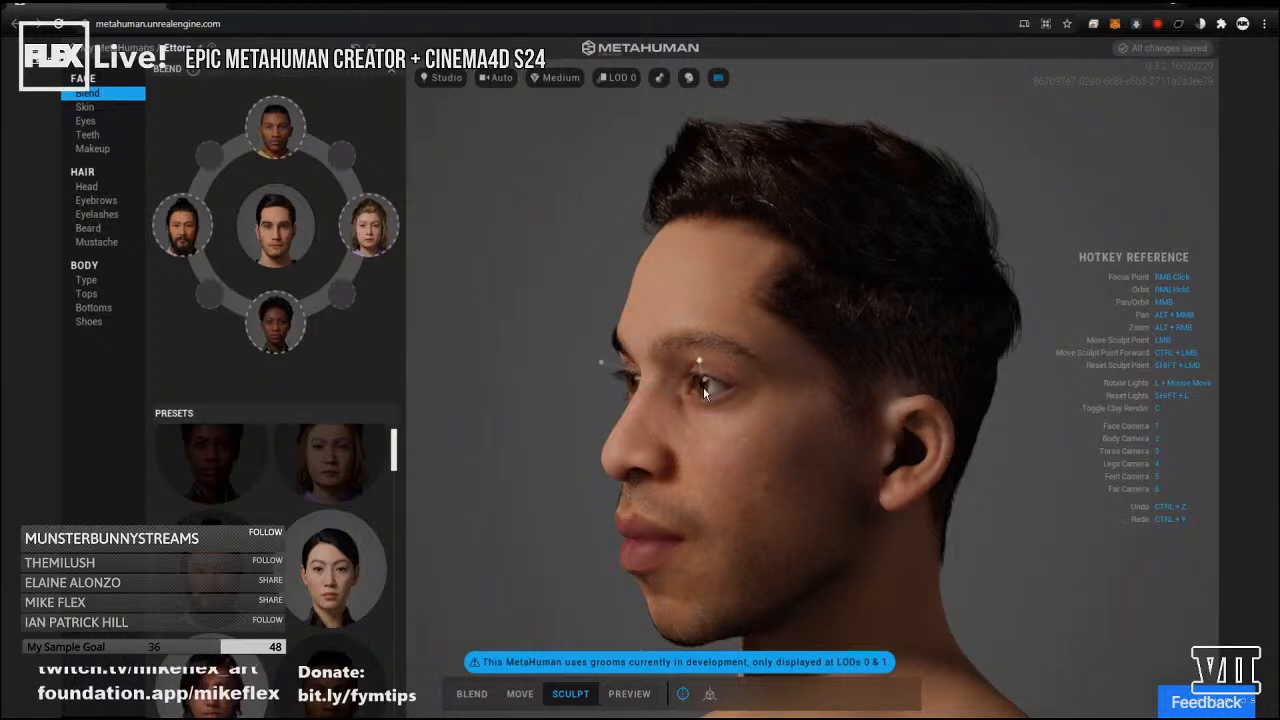
left_click_drag(695, 400, 701, 410)
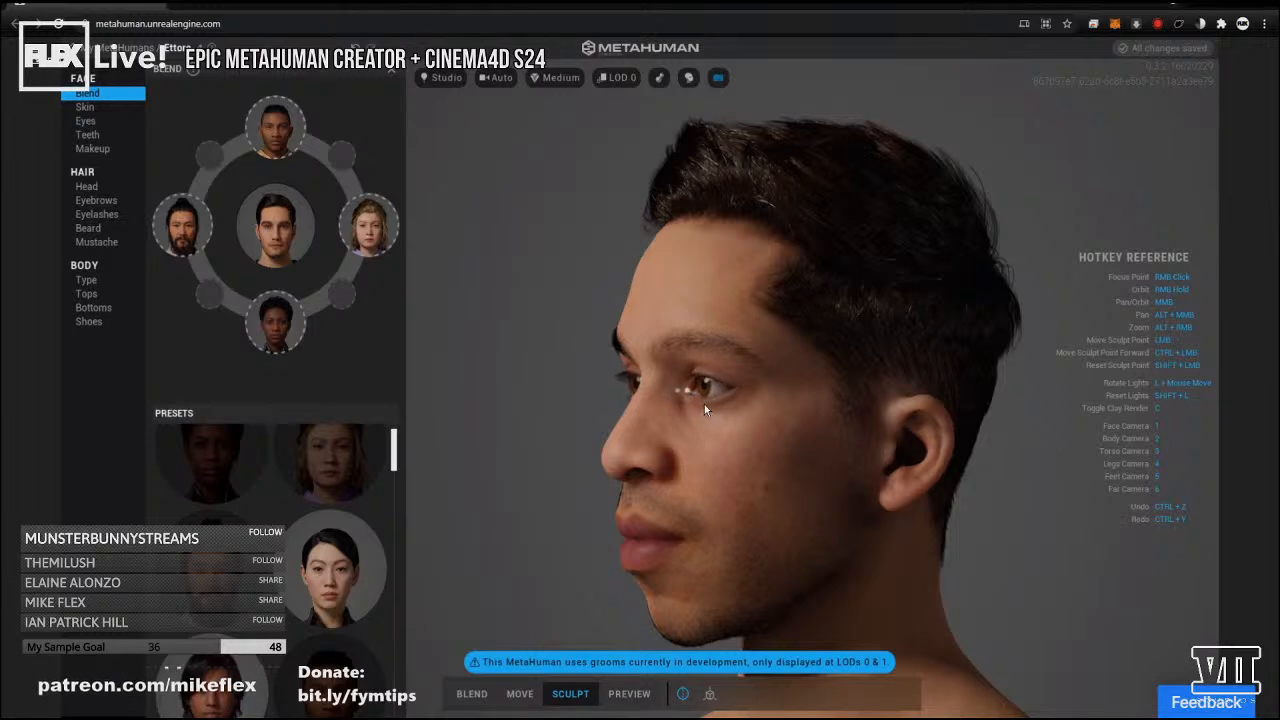
mouse_move(734, 436)
right_mouse_down()
mouse_move(864, 429)
mouse_move(1088, 457)
mouse_move(908, 436)
mouse_move(961, 416)
mouse_move(854, 418)
mouse_move(842, 460)
right_mouse_up()
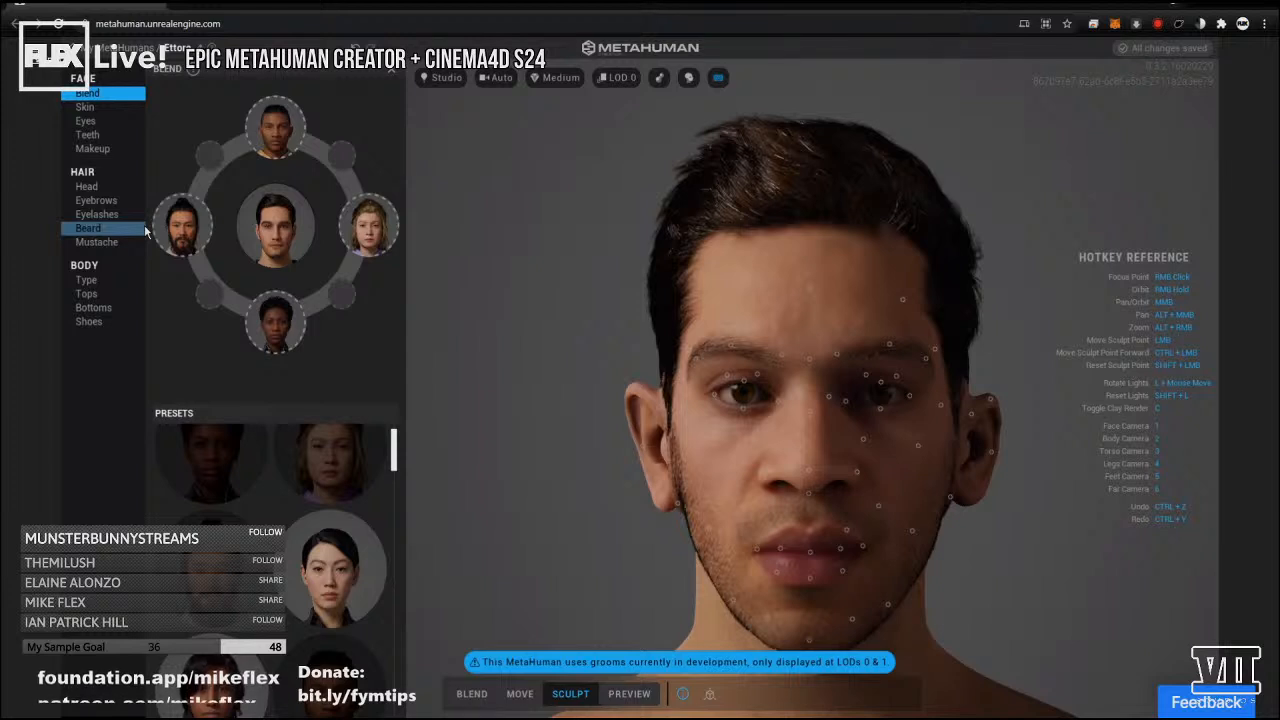
Try the Indoor and Outdoor lighting environments on the character.
left_click(454, 82)
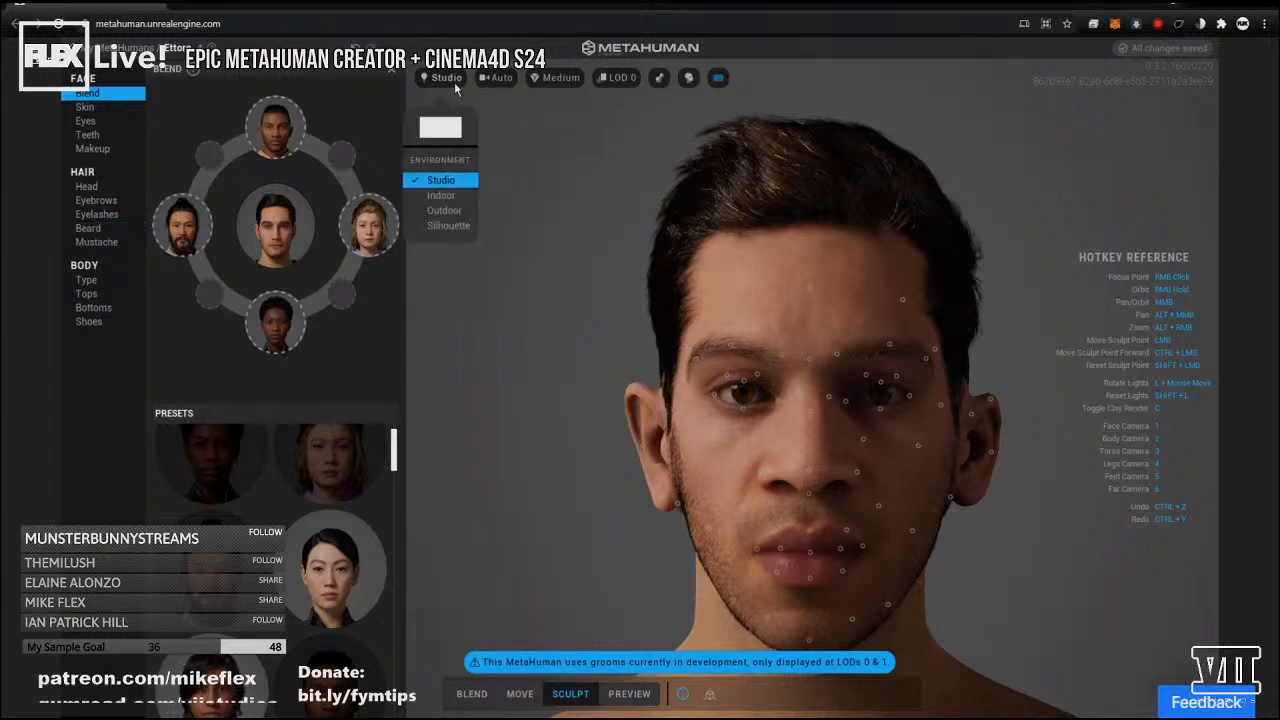
left_click(446, 196)
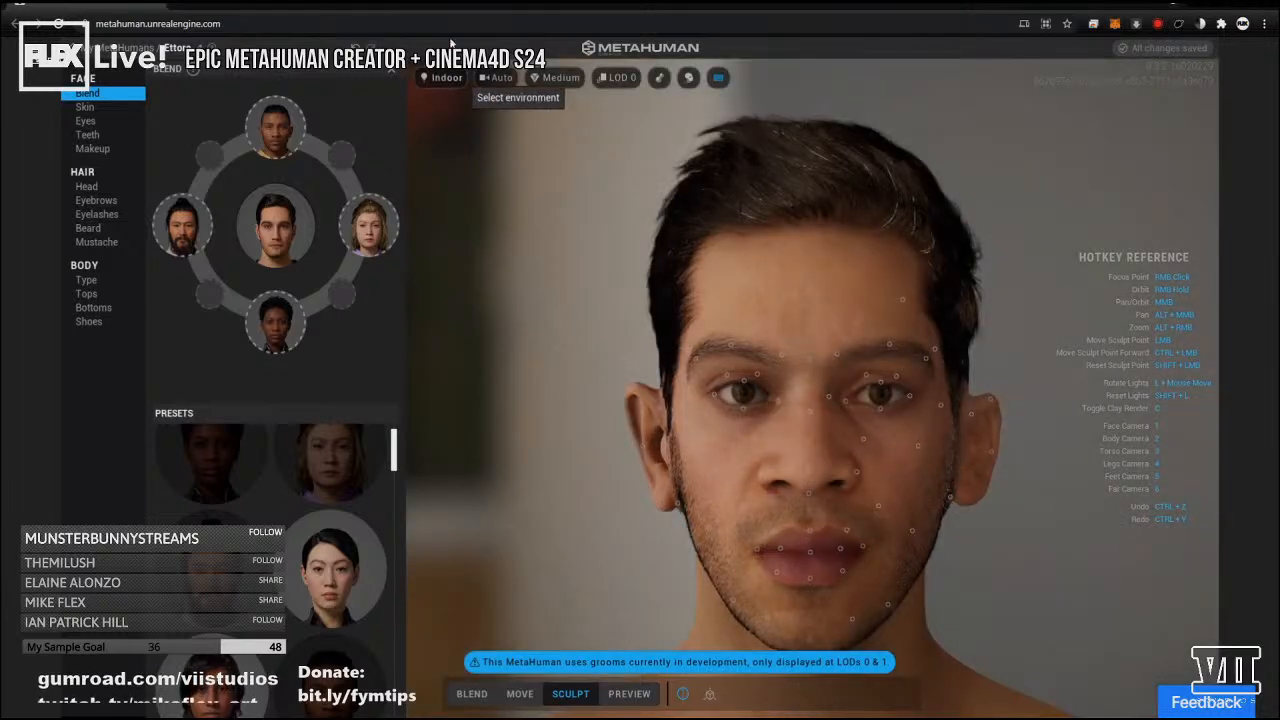
left_click(452, 83)
left_click(458, 212)
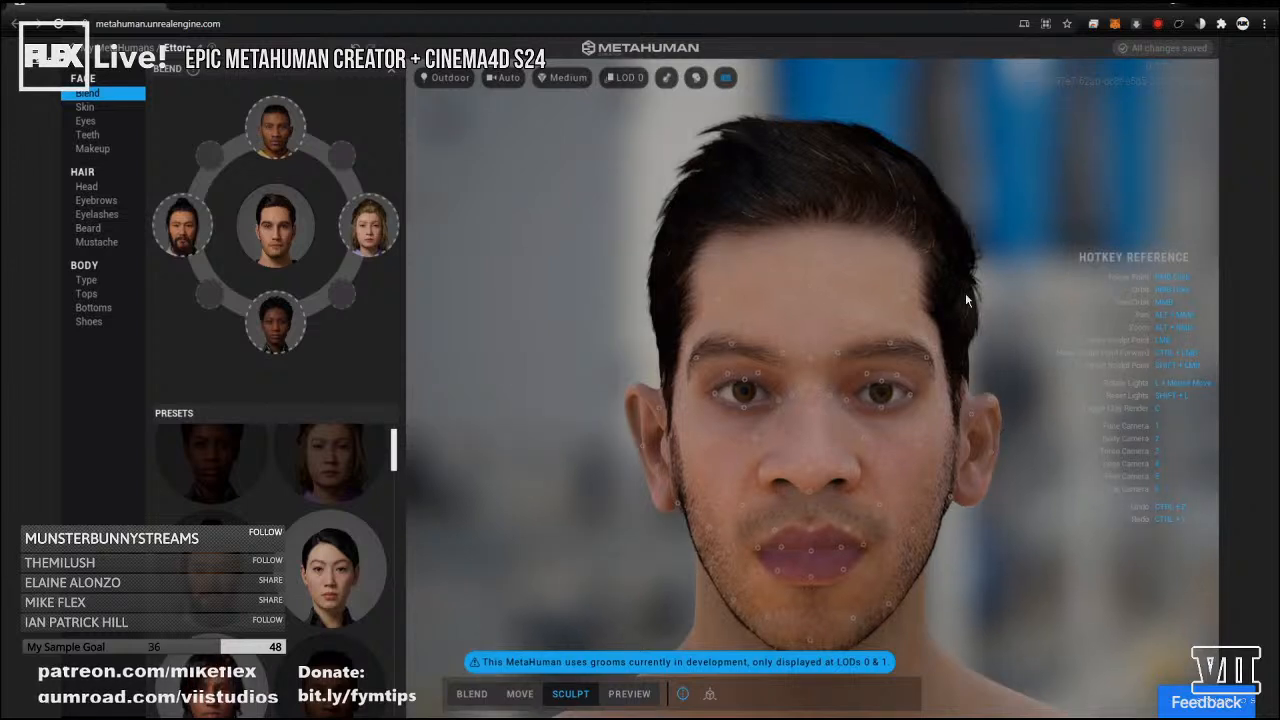
Switch to Preview mode and inspect the face under the outdoor lighting from an angle.
left_click(629, 693)
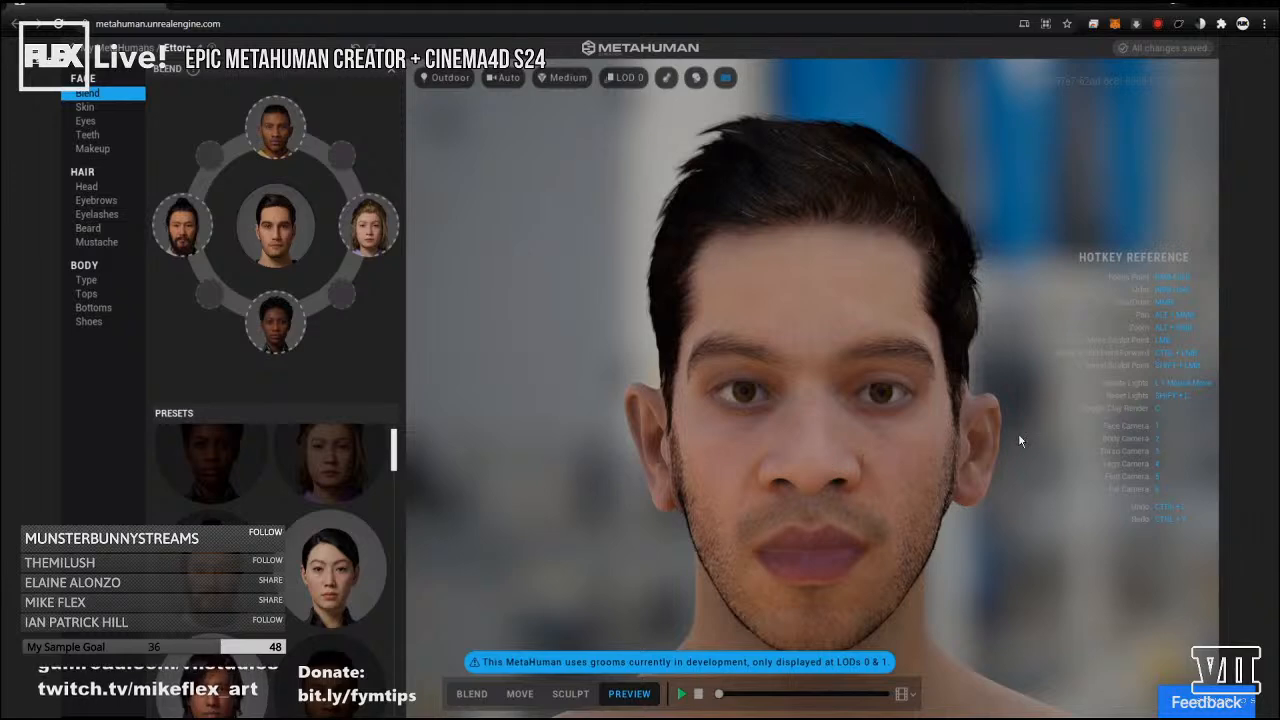
right_click_drag(950, 387, 781, 367)
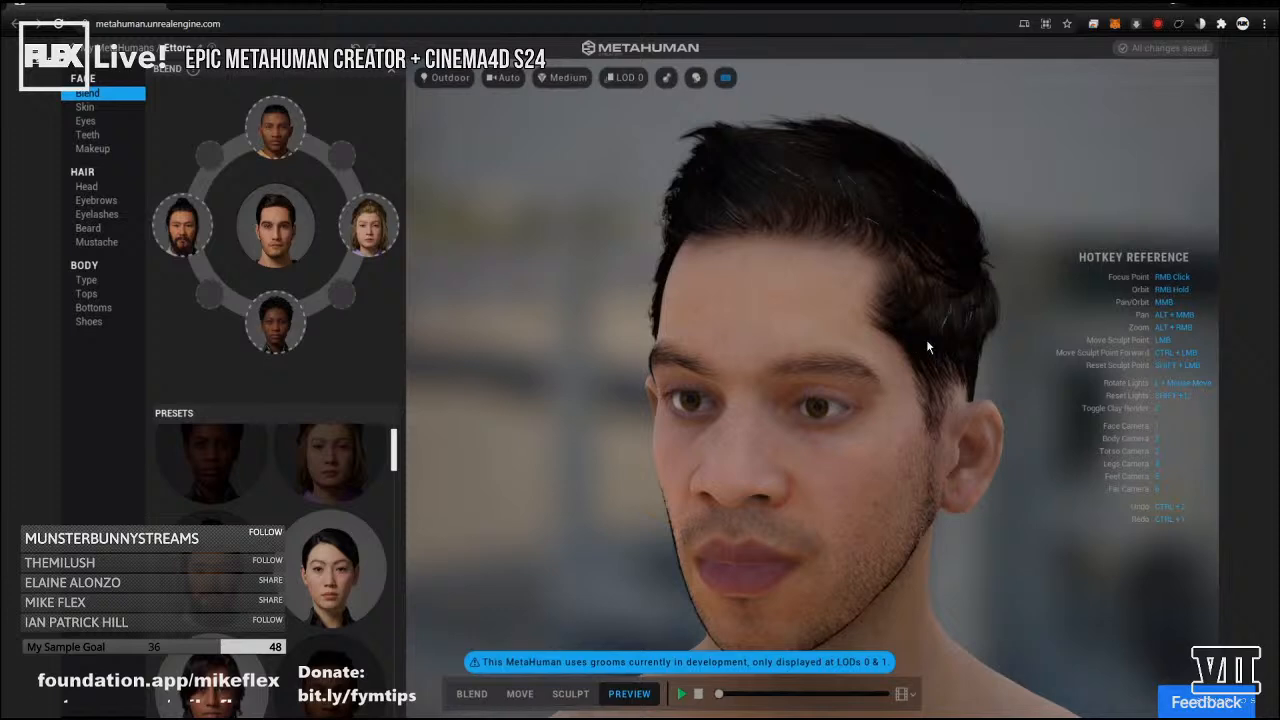
right_click_drag(735, 331, 825, 283)
Set the environment back to Studio and rotate the lights until they shine from behind the head.
left_click(445, 78)
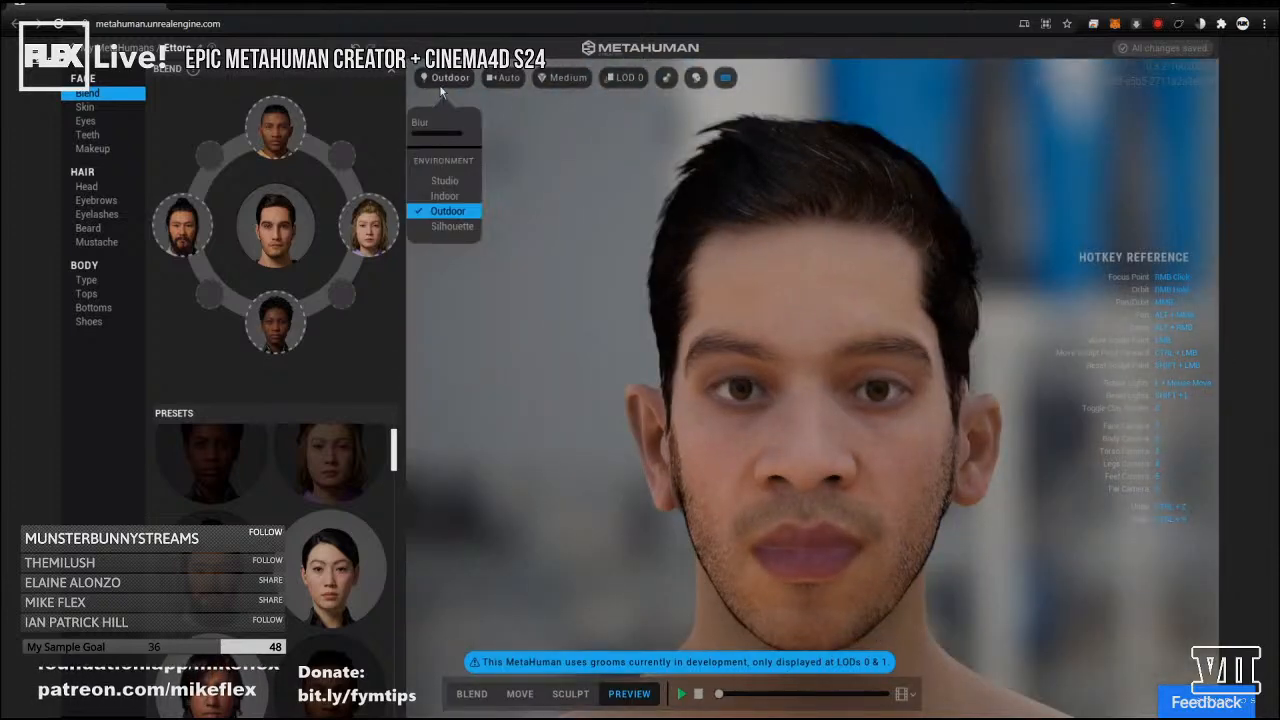
left_click(444, 180)
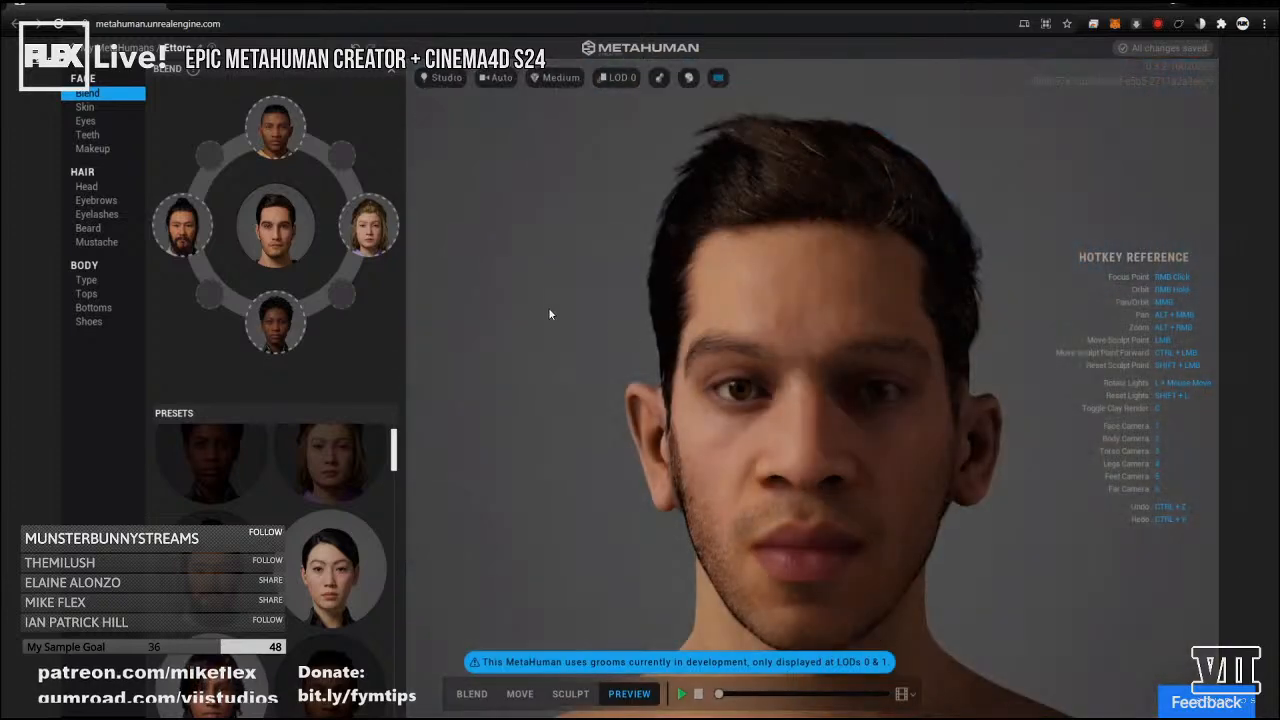
key("l")
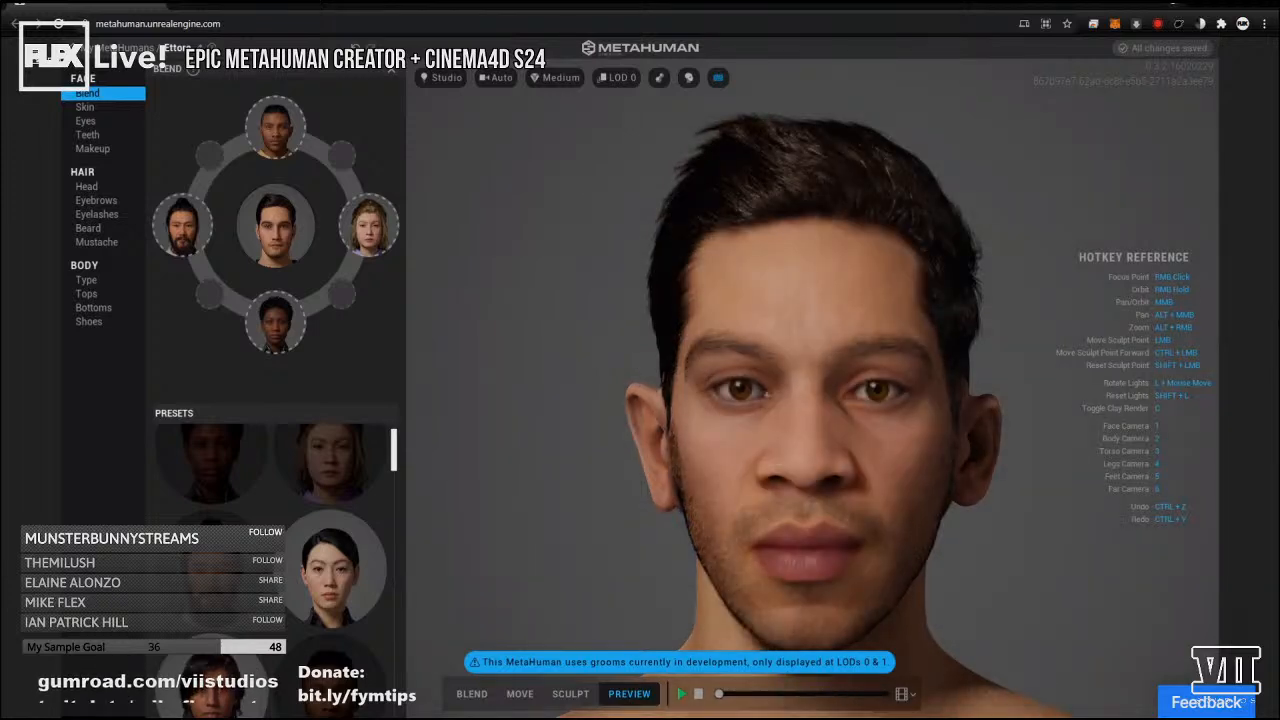
key("l")
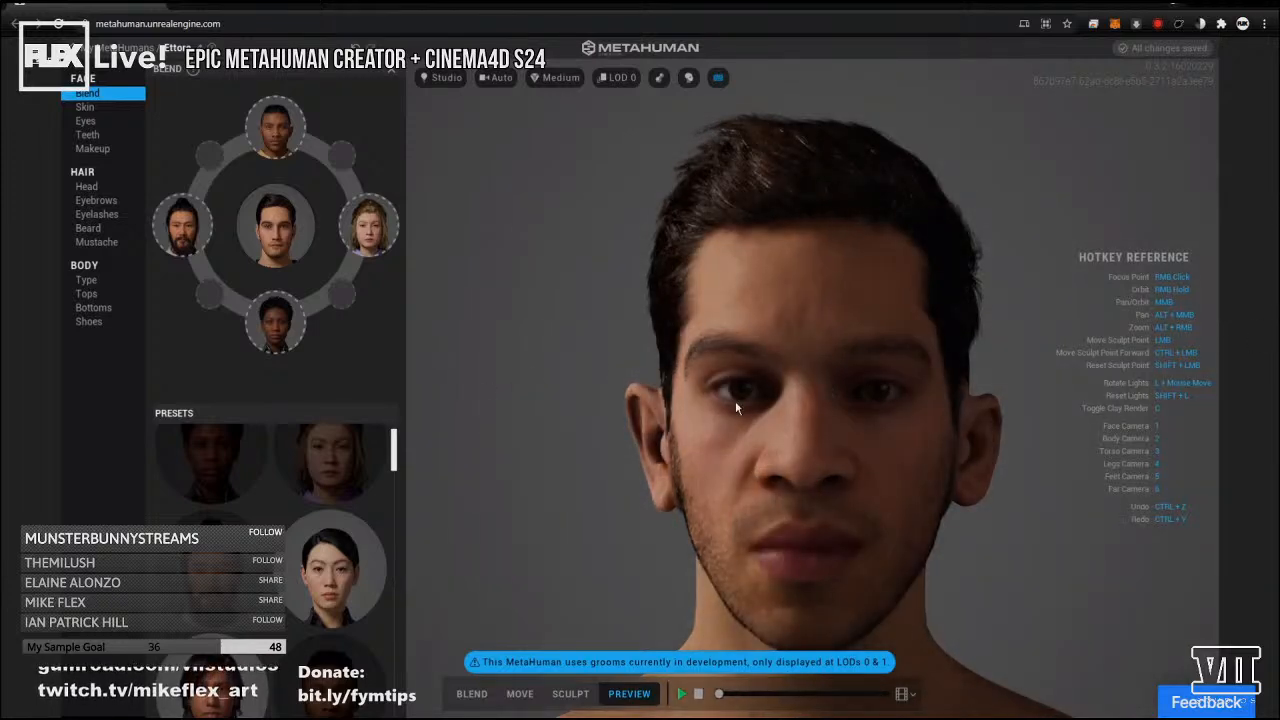
key("l")
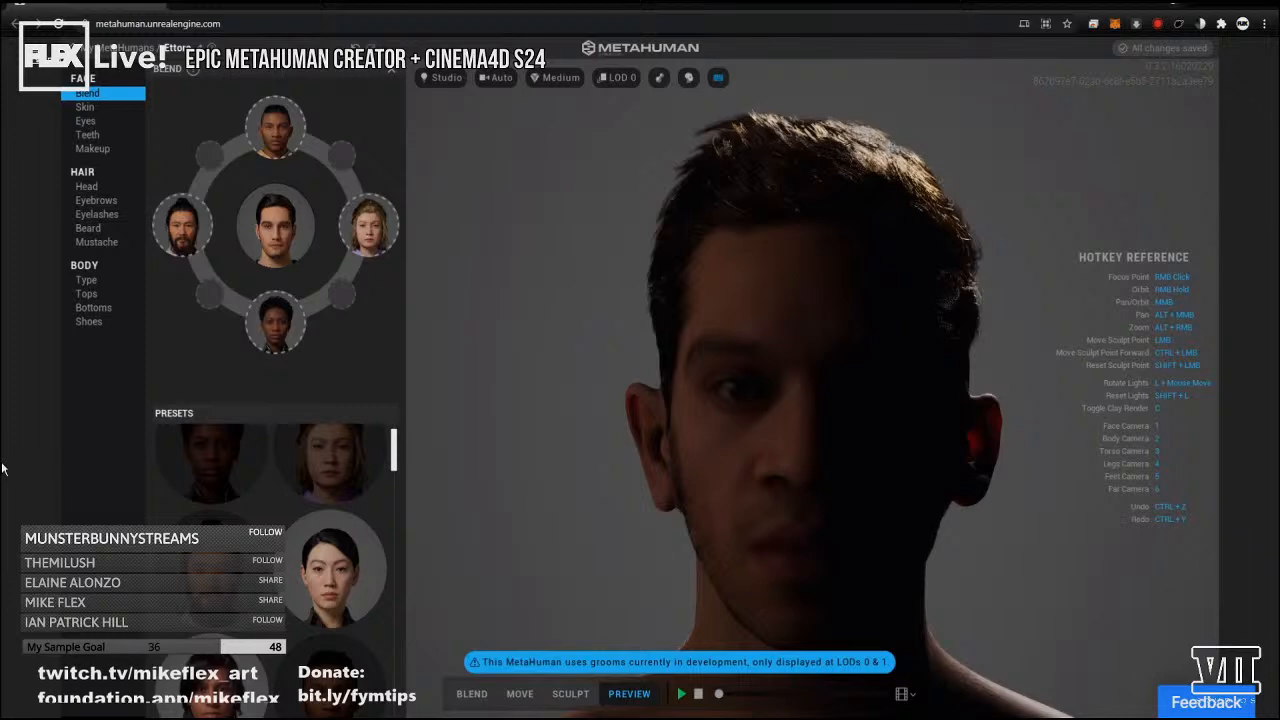
right_click_drag(586, 423, 744, 477)
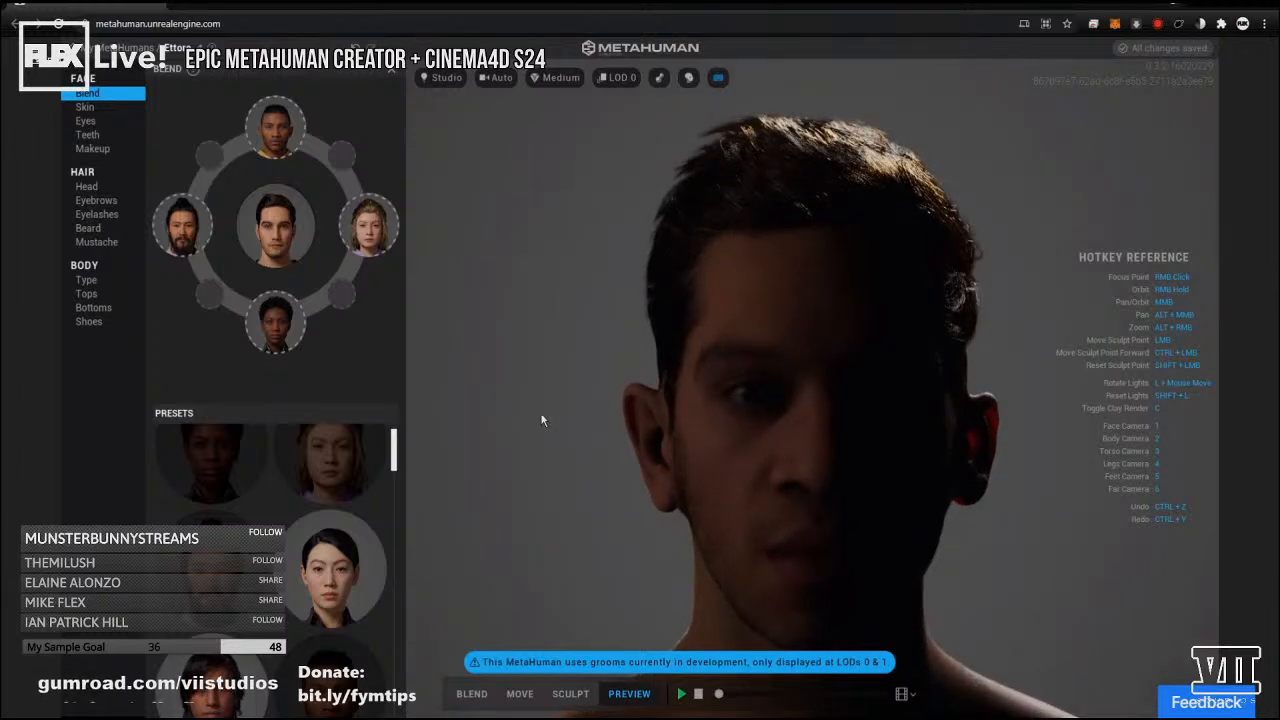
Switch to Sculpt mode and adjust the centre and side points of the forehead.
left_click(570, 693)
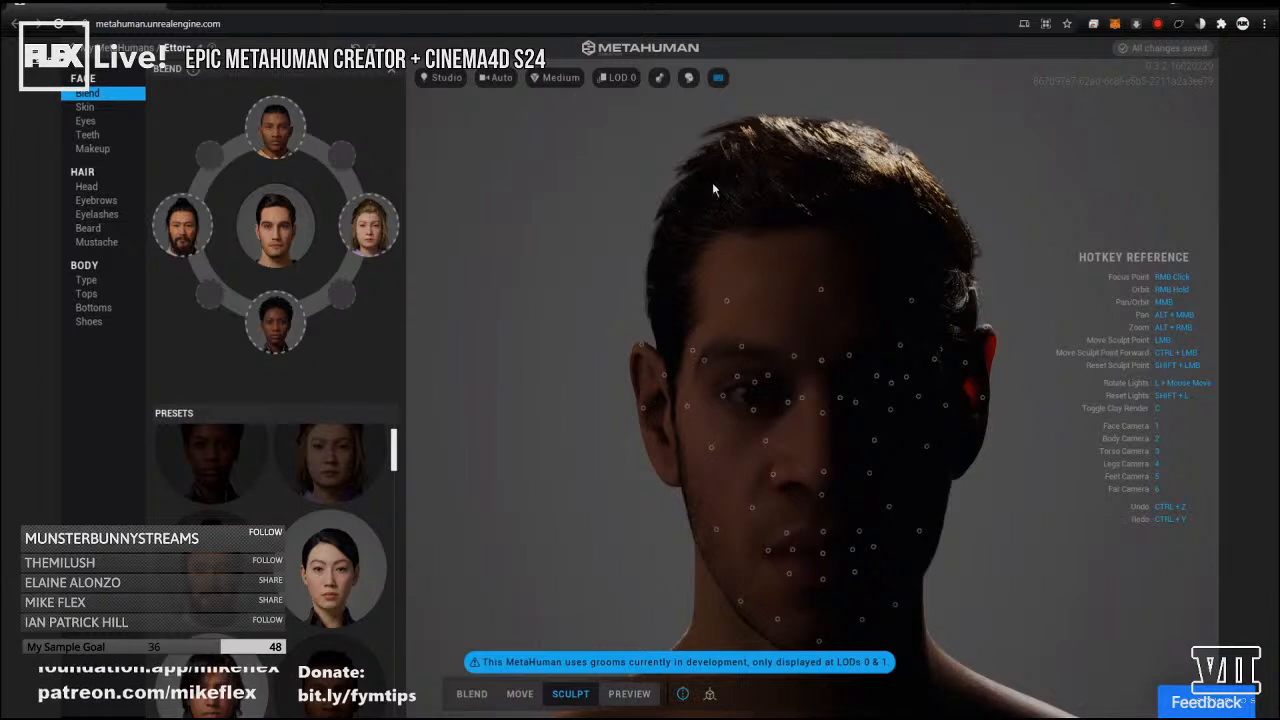
mouse_move(820, 293)
left_mouse_down()
mouse_move(796, 160)
mouse_move(806, 325)
mouse_move(804, 228)
mouse_move(838, 392)
mouse_move(817, 230)
mouse_move(822, 286)
left_mouse_up()
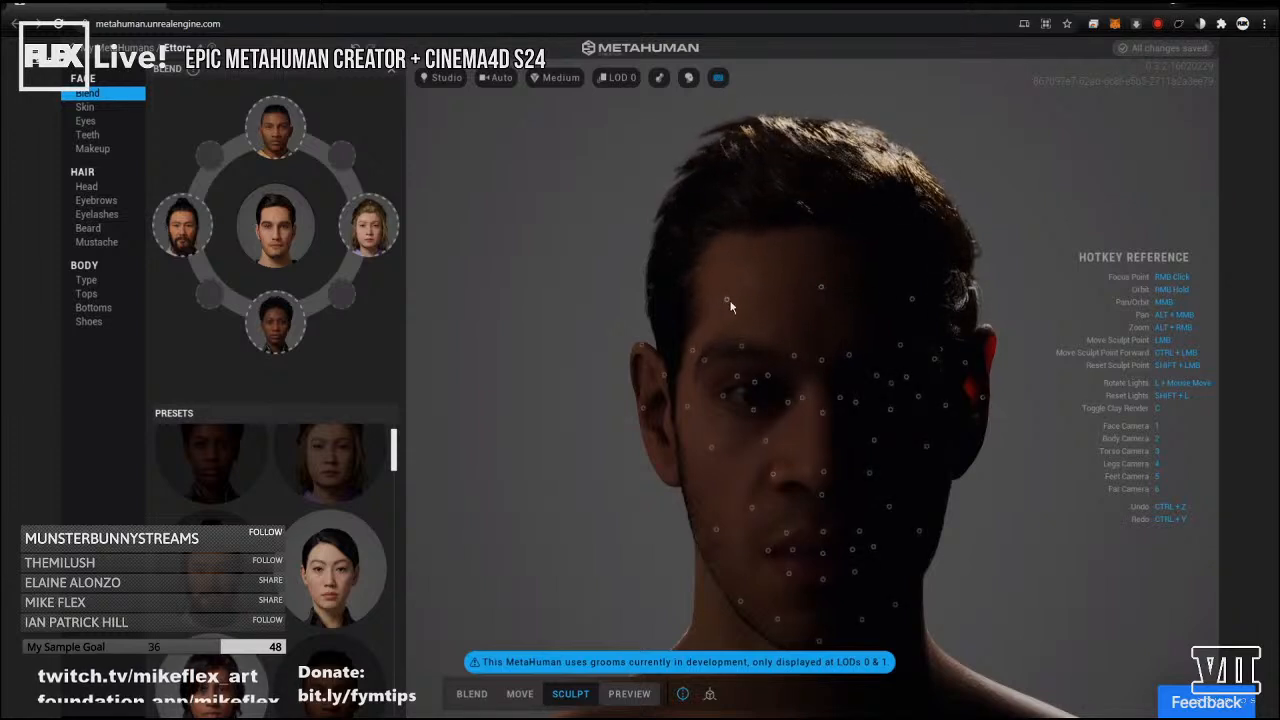
mouse_move(727, 299)
left_mouse_down()
mouse_move(746, 205)
mouse_move(712, 318)
mouse_move(721, 306)
left_mouse_up()
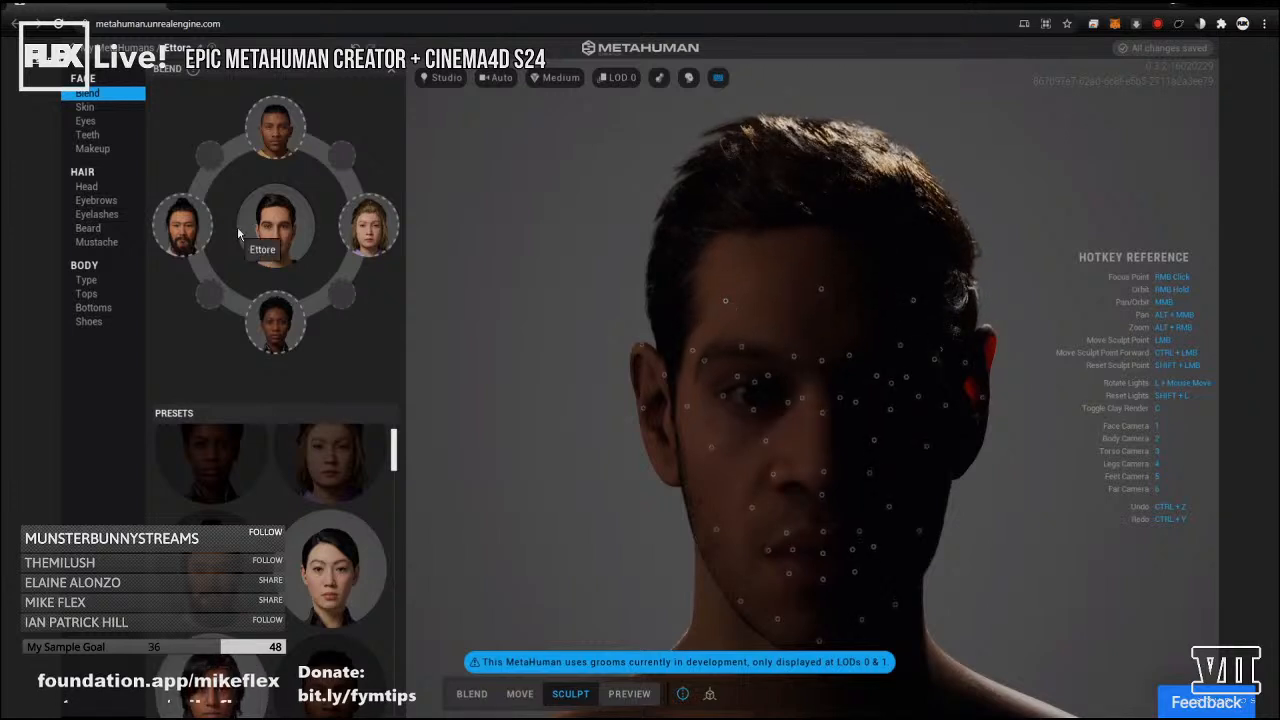
Set the head hair's roughness to 0.32 and apply the large afro hairstyle.
left_click(86, 187)
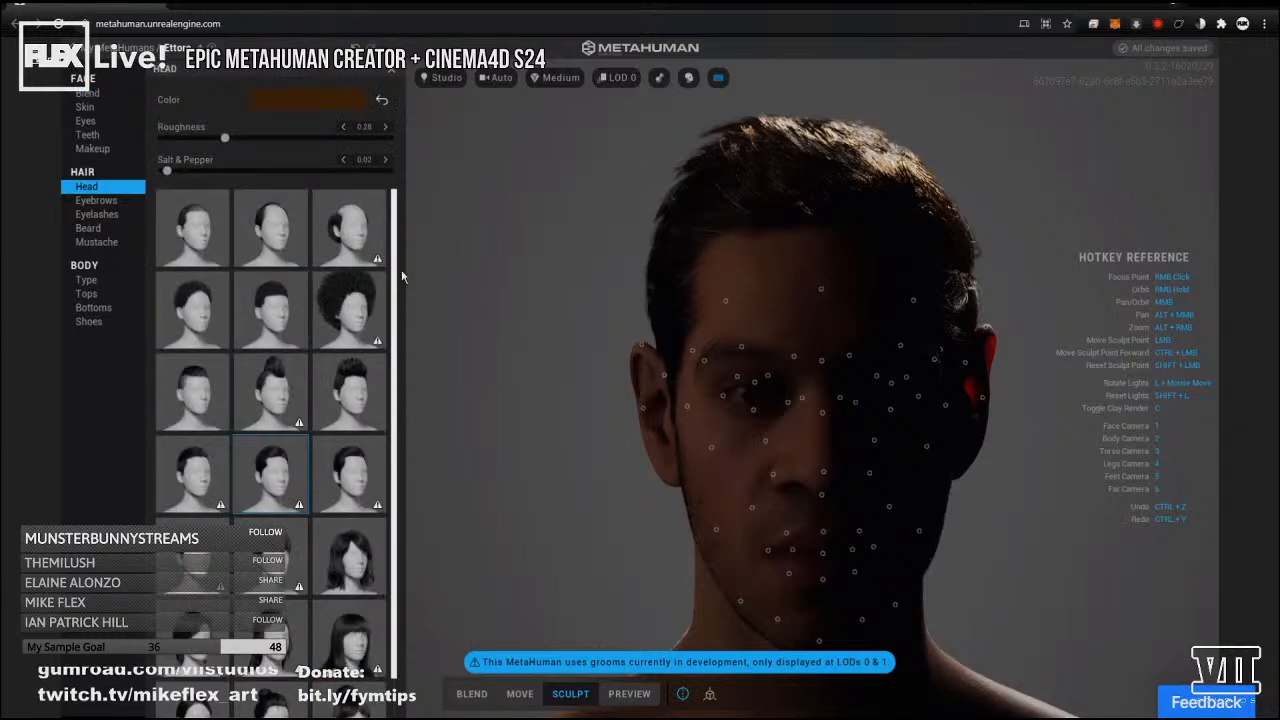
mouse_move(228, 138)
left_mouse_down()
mouse_move(339, 146)
mouse_move(196, 142)
mouse_move(235, 138)
left_mouse_up()
left_click(323, 306)
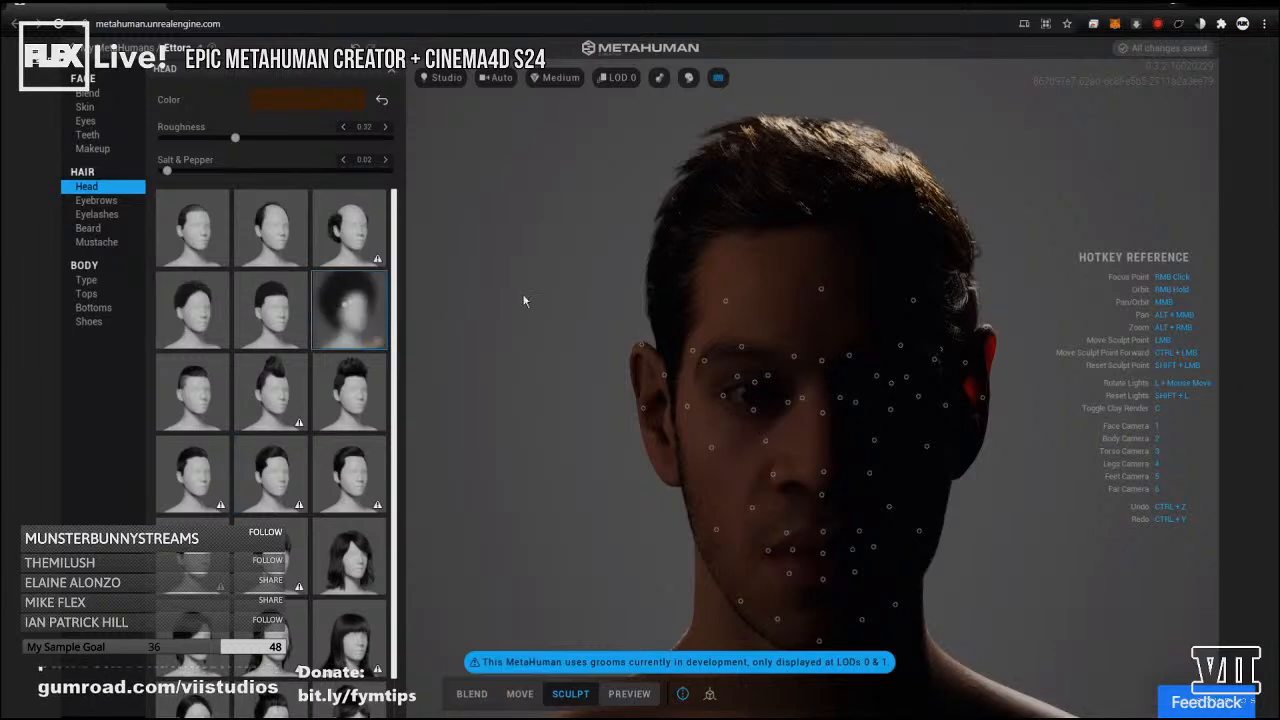
mouse_move(914, 166)
right_mouse_down()
mouse_move(1066, 170)
mouse_move(621, 203)
mouse_move(418, 110)
mouse_move(880, 176)
right_mouse_up()
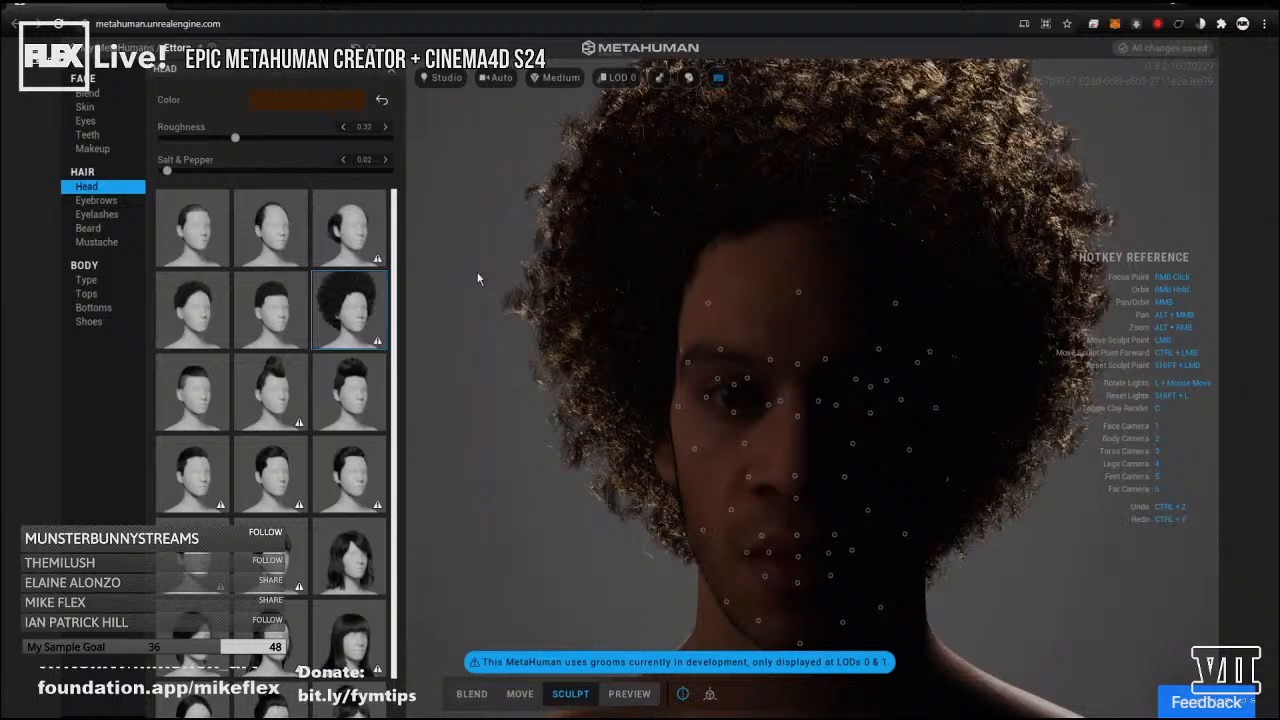
Apply the shoulder-length wavy hairstyle and inspect it from a distance and up close on the face.
left_click(350, 563)
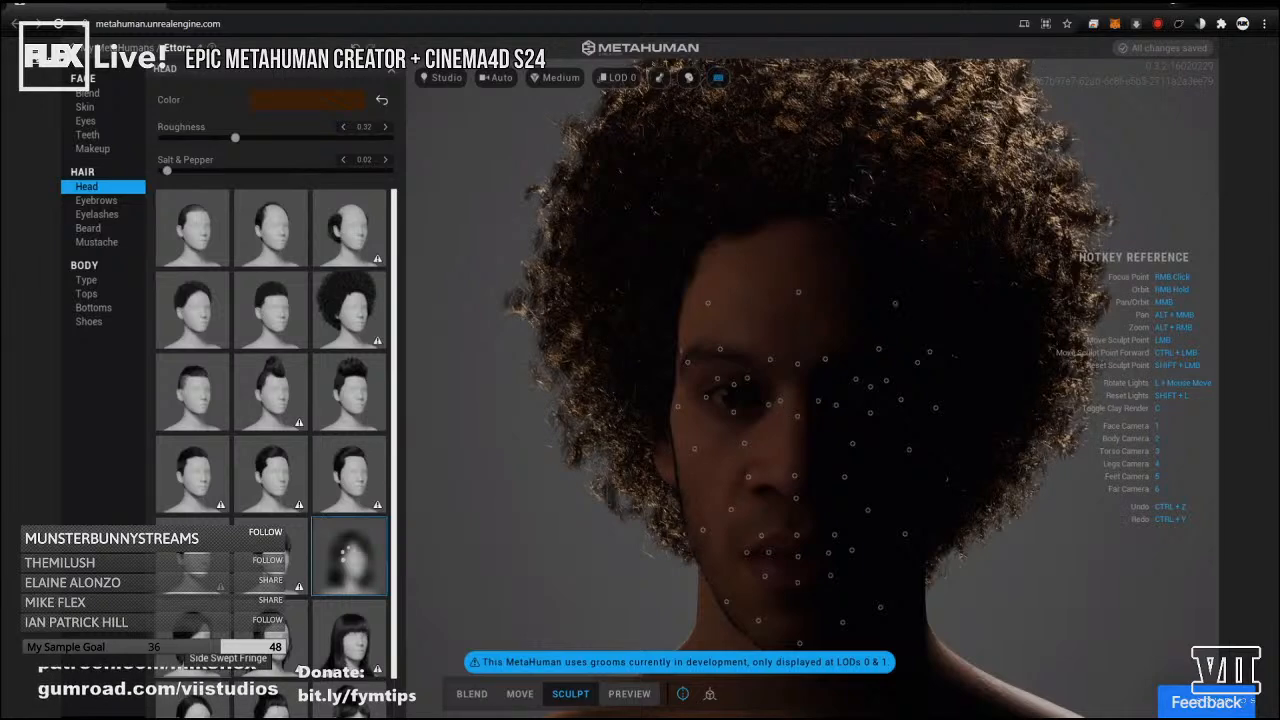
left_click(364, 572)
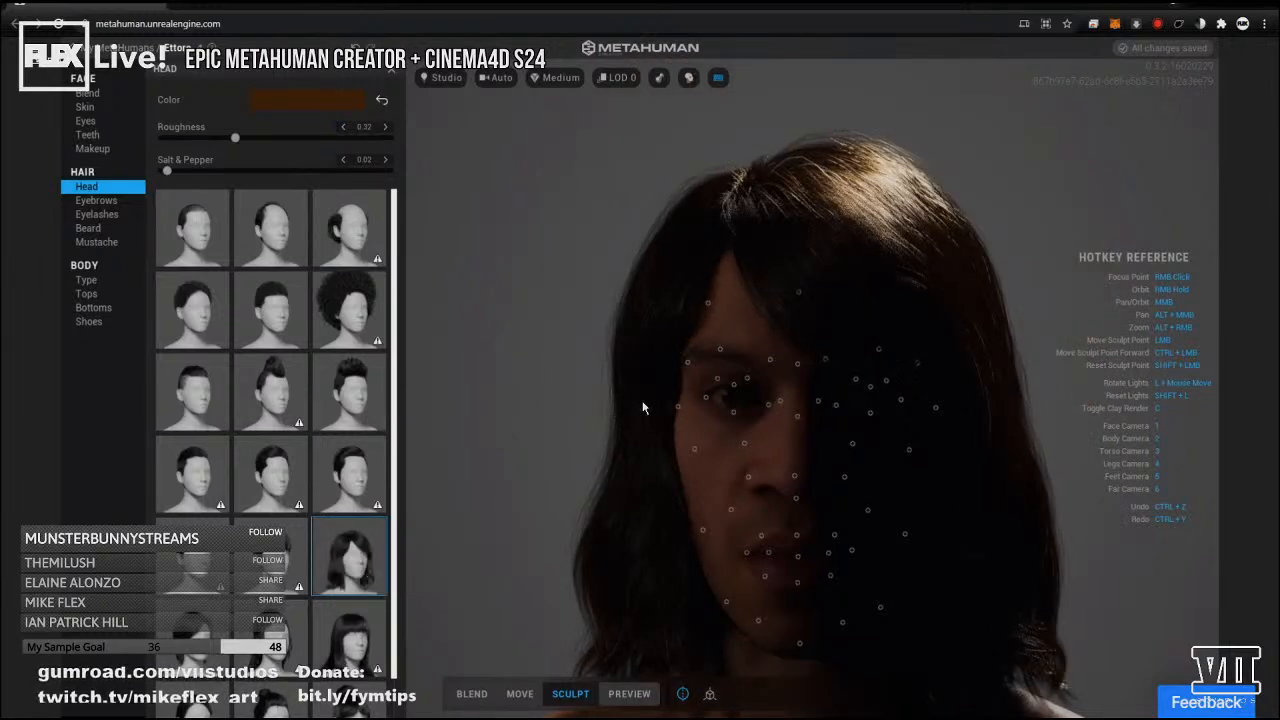
scroll(785, 434, "down", 3)
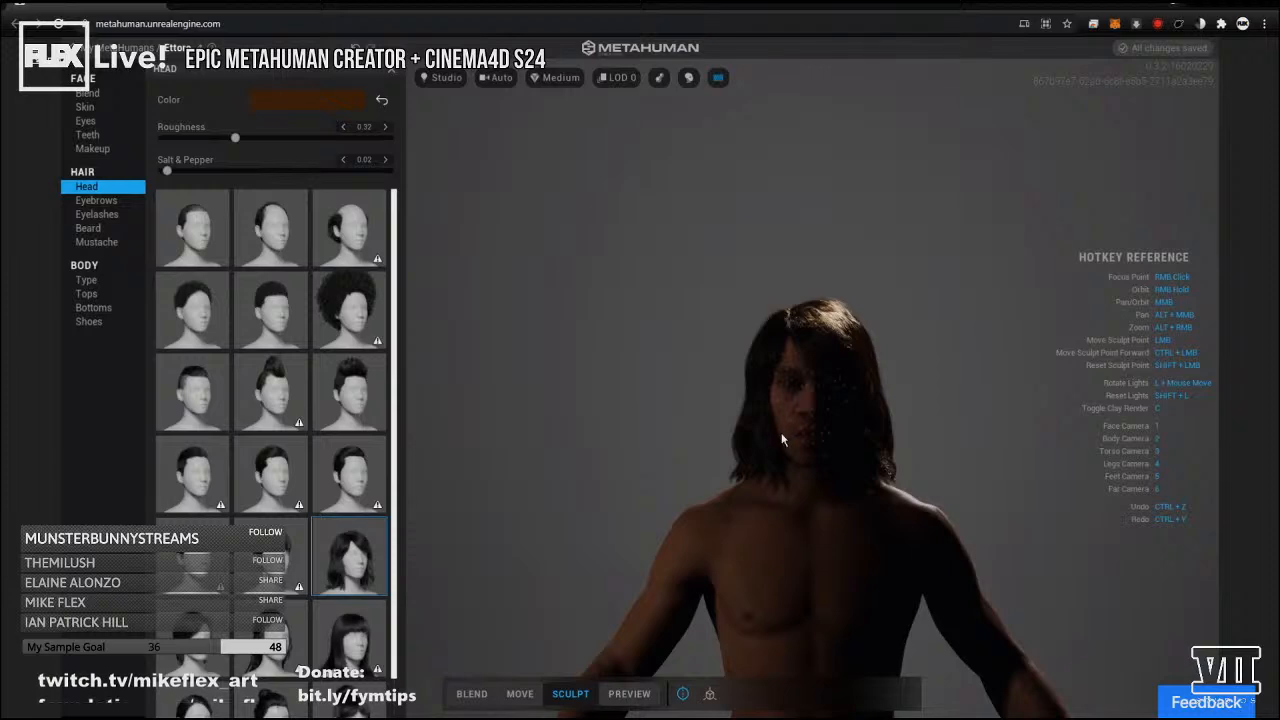
scroll(779, 441, "up", 8)
scroll(773, 534, "down", 3)
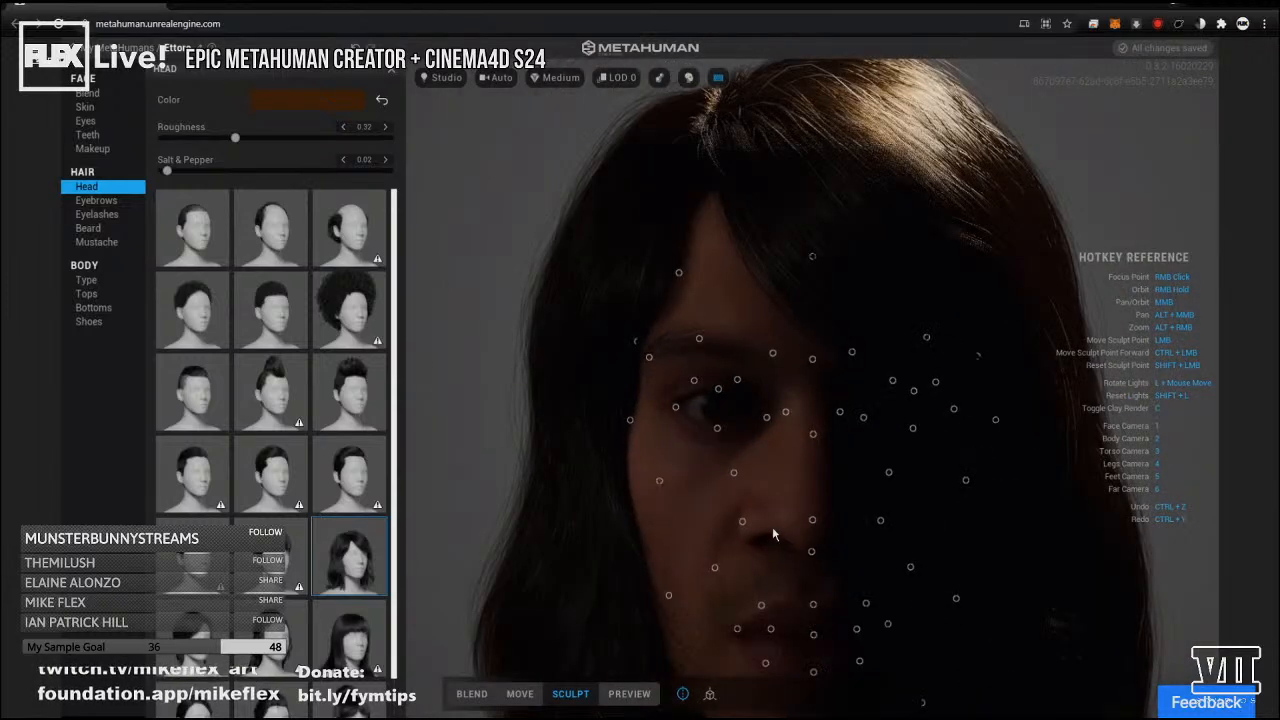
middle_click_drag(772, 534, 808, 399)
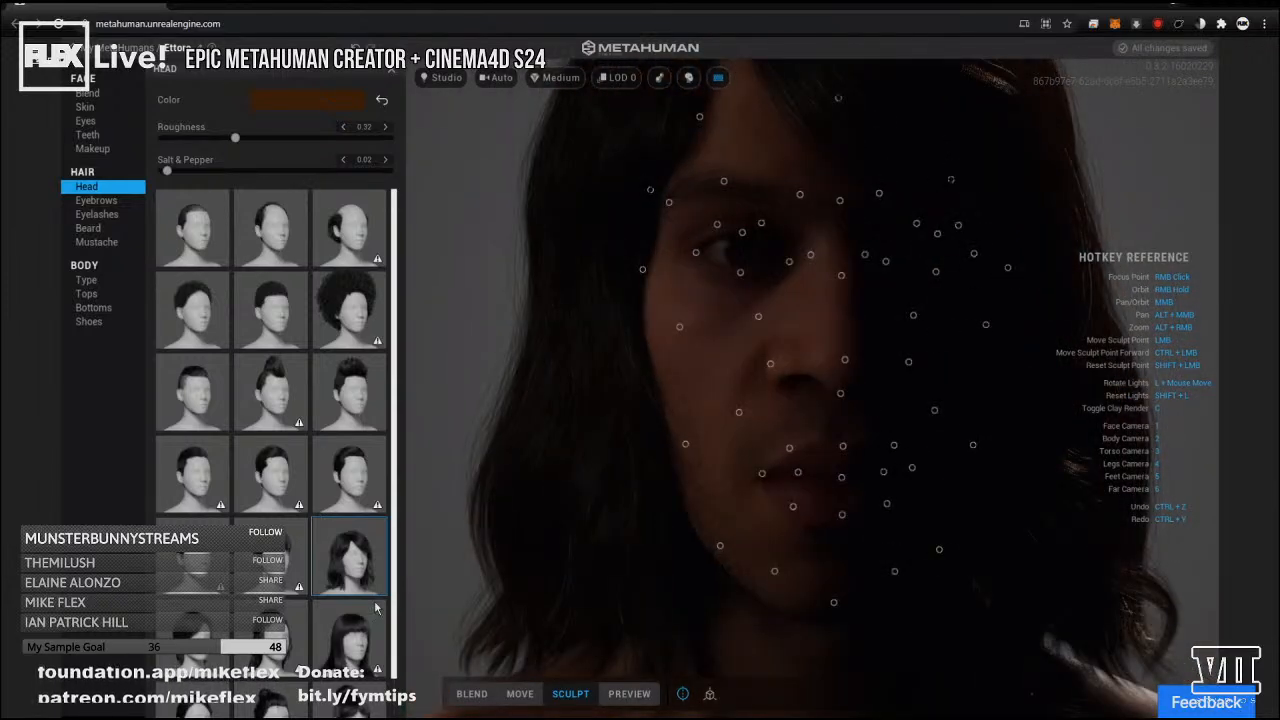
Switch to Blend mode and blend the nose region toward the lower cheek.
left_click(477, 695)
left_click_drag(848, 320, 746, 429)
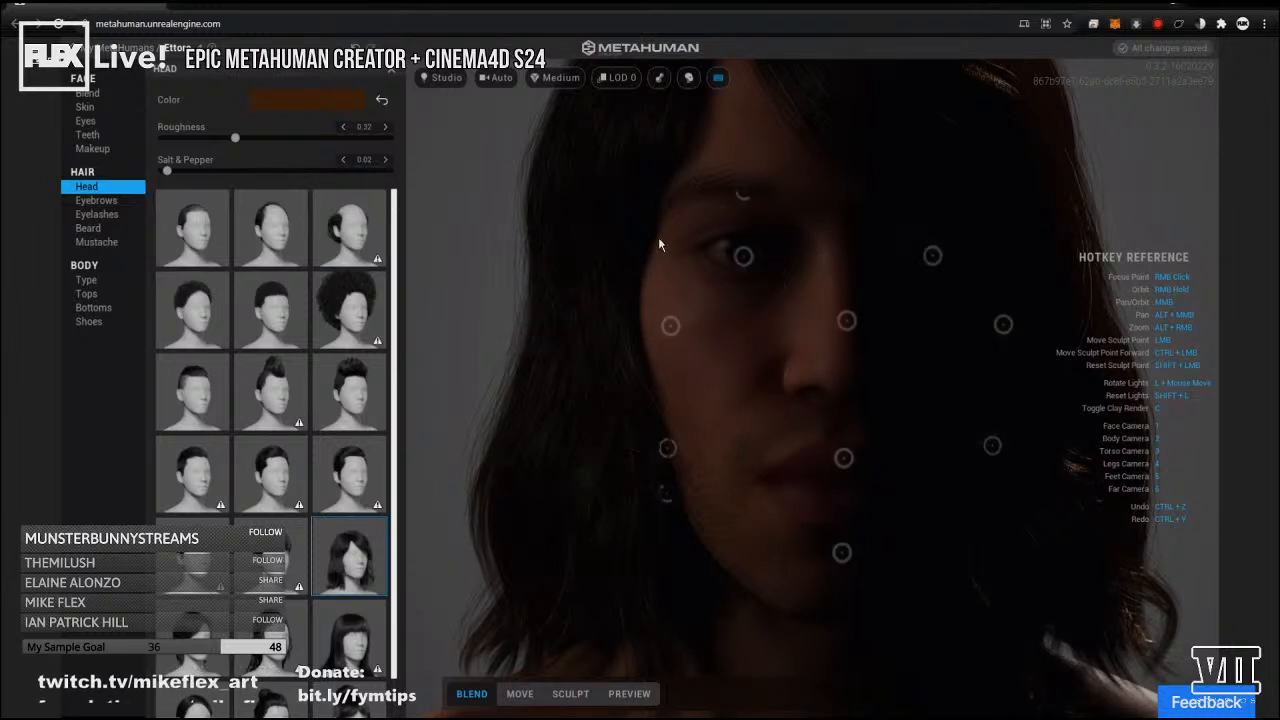
Set the render quality to Epic (Ray Traced) and toggle the hair's visibility off and back on.
left_click(562, 78)
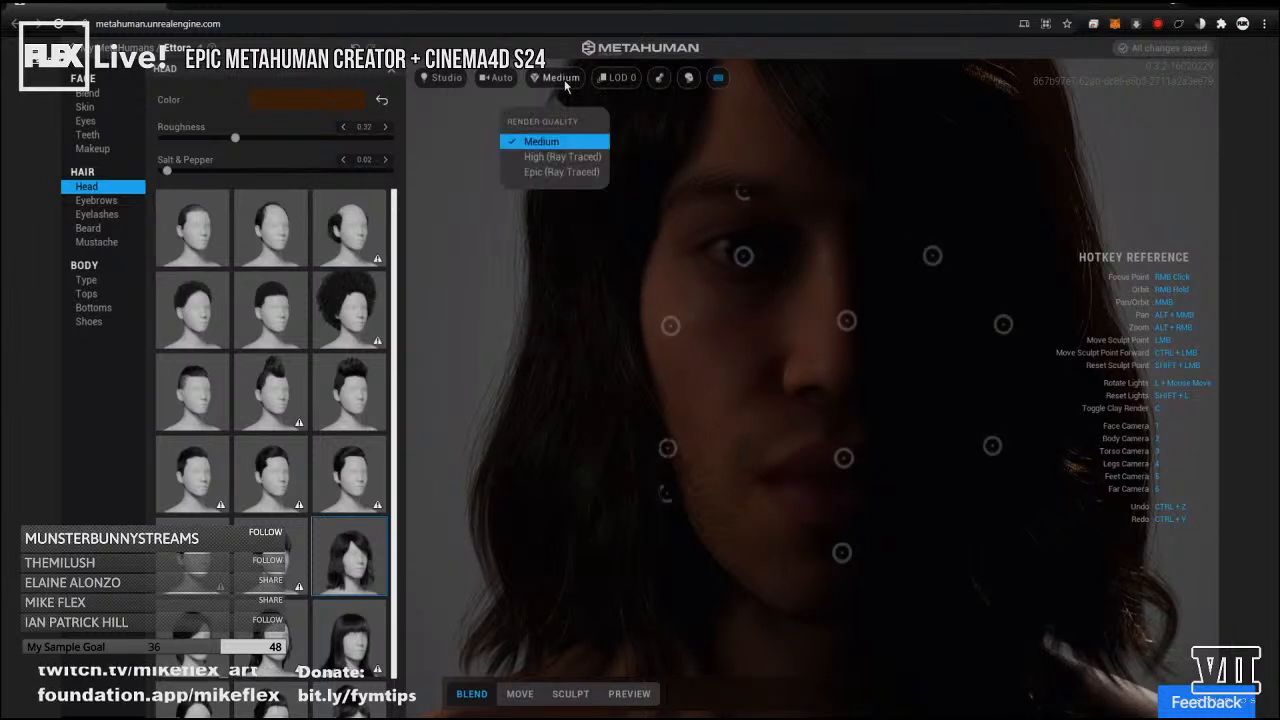
left_click(556, 172)
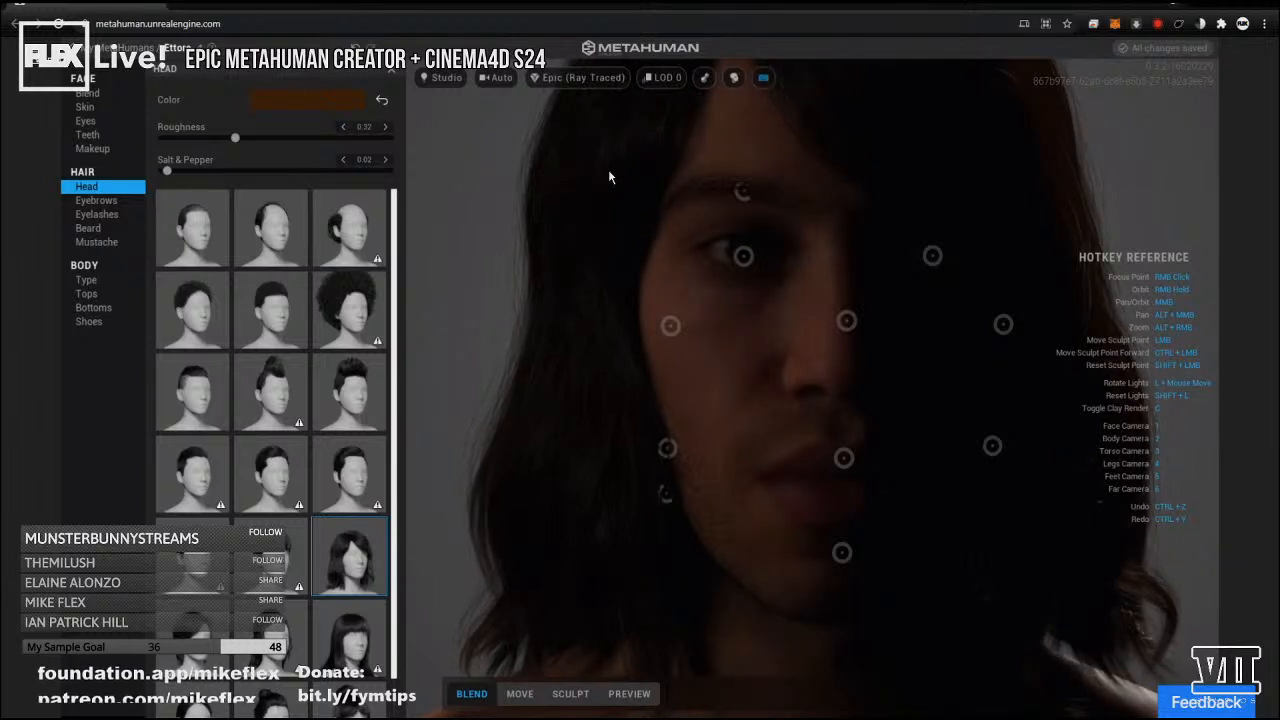
left_click(662, 77)
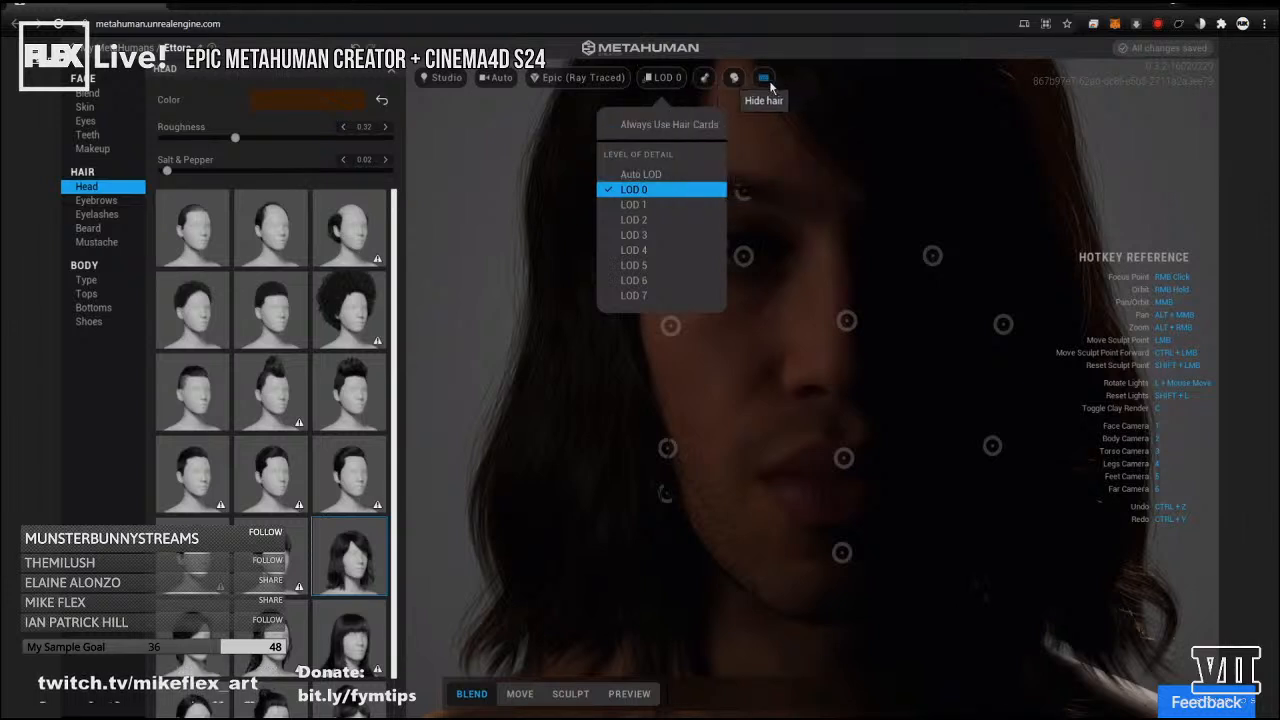
left_click(731, 78)
left_click(731, 78)
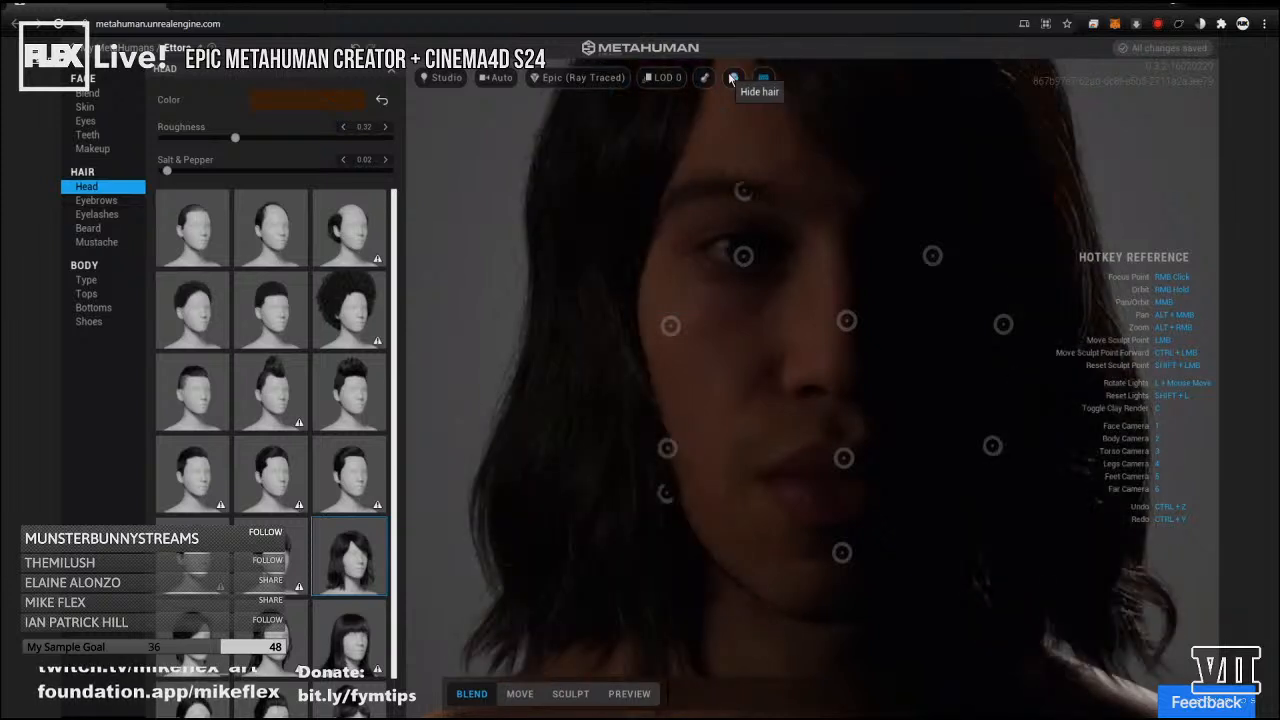
Set the viewport camera to Face and switch the face editing mode to Move.
left_click(498, 78)
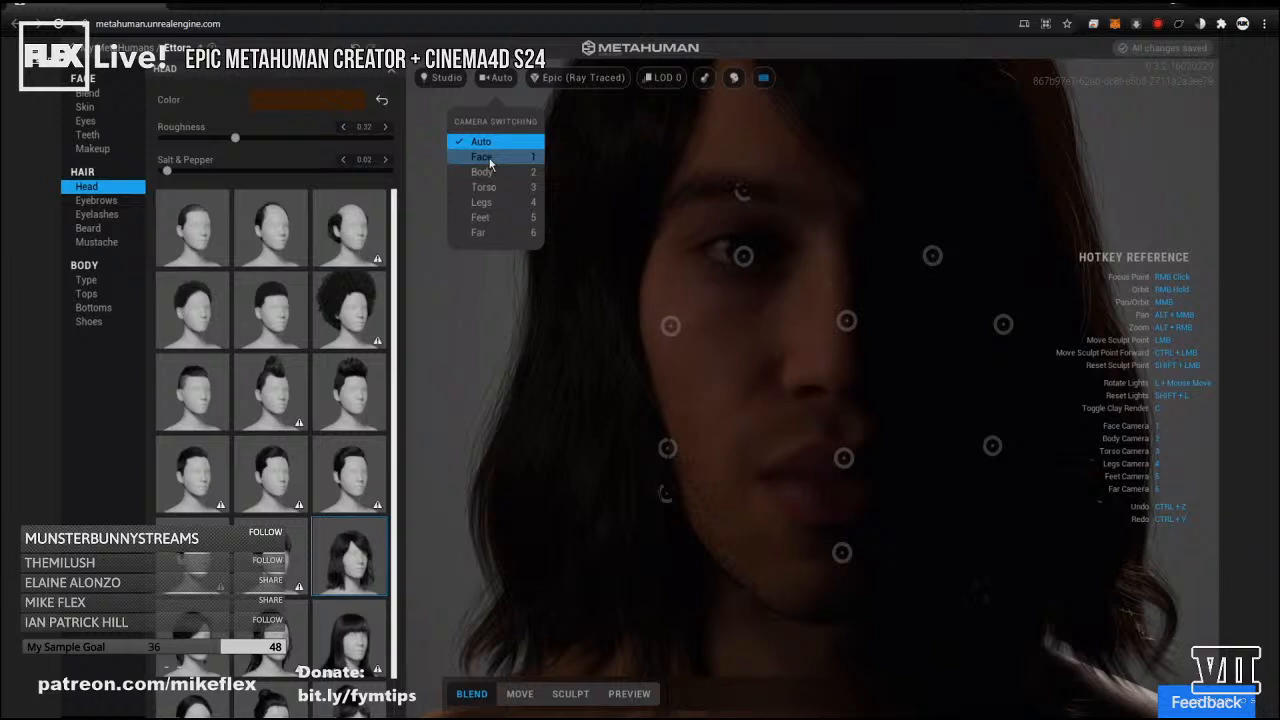
left_click(488, 158)
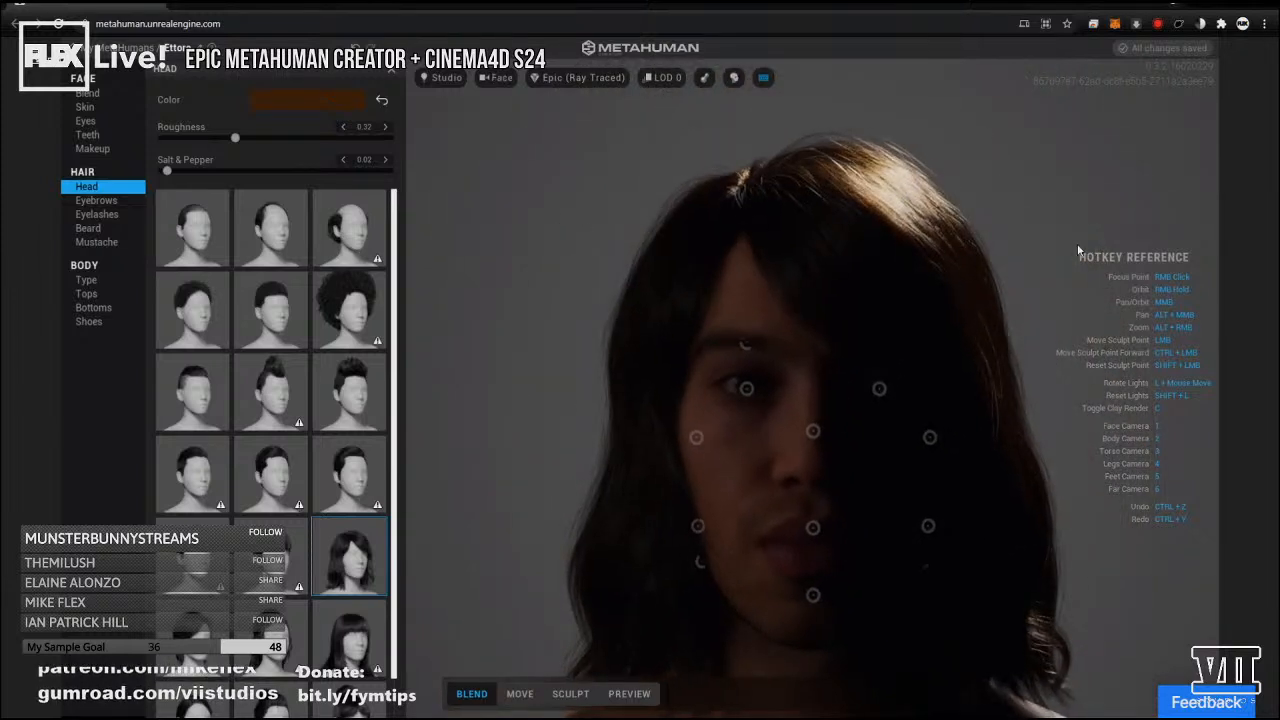
left_click(520, 693)
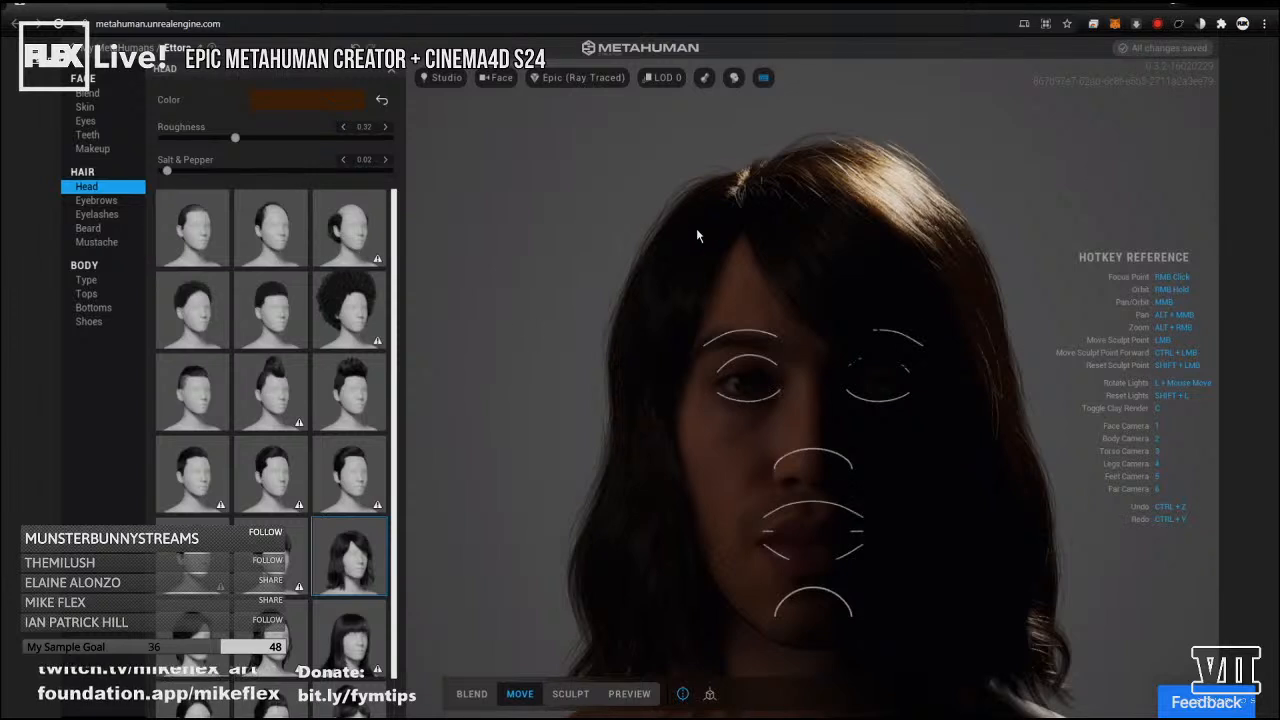
Rotate the studio lights around the head until the whole face is evenly lit from the front.
key("l")
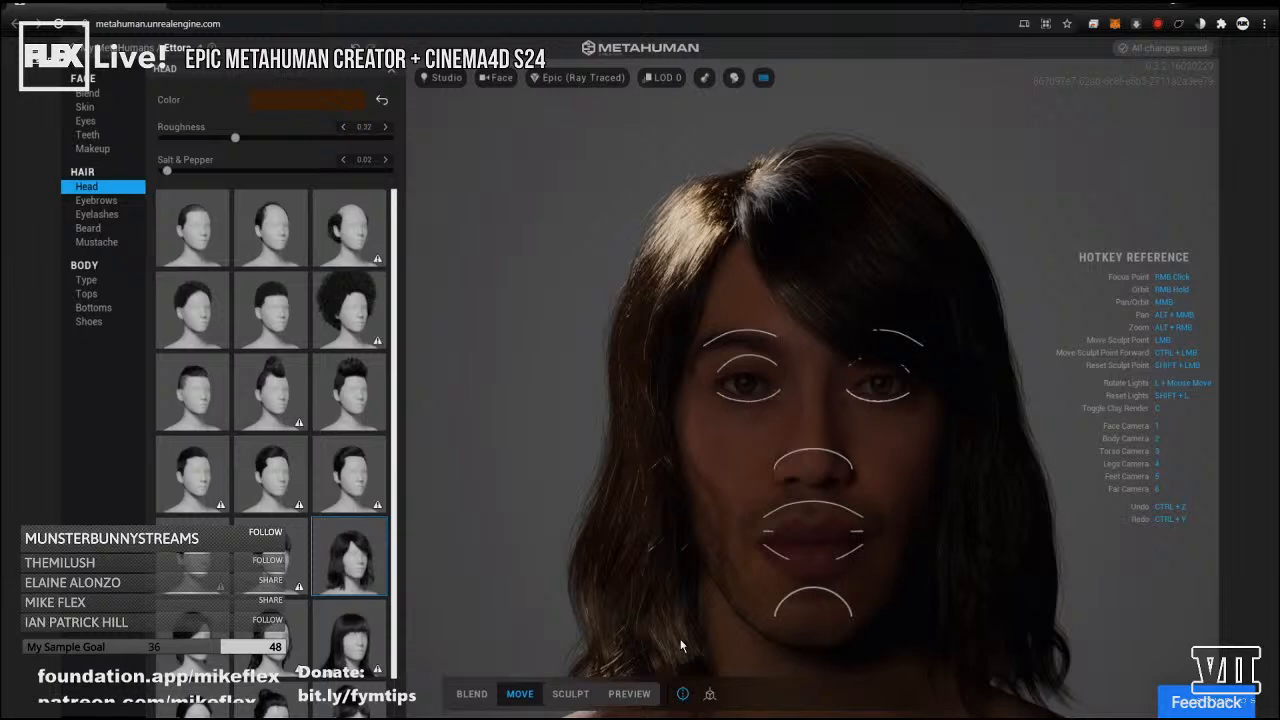
key("l")
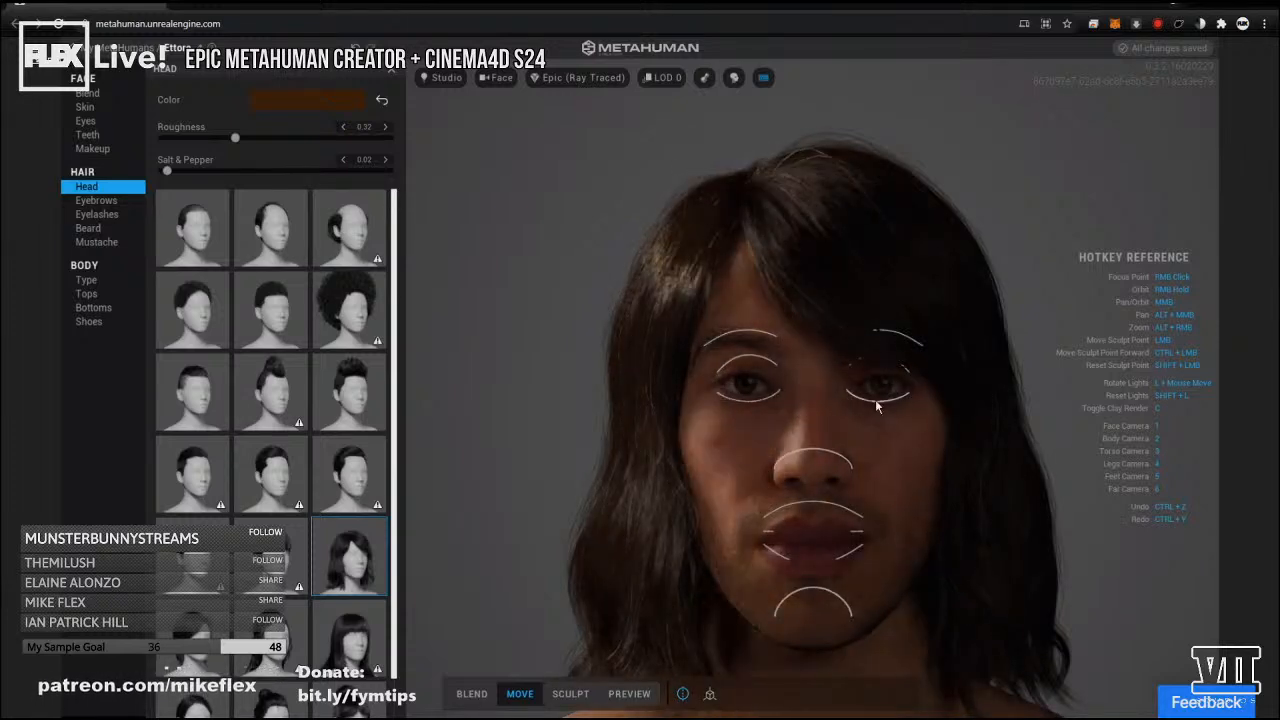
key("l")
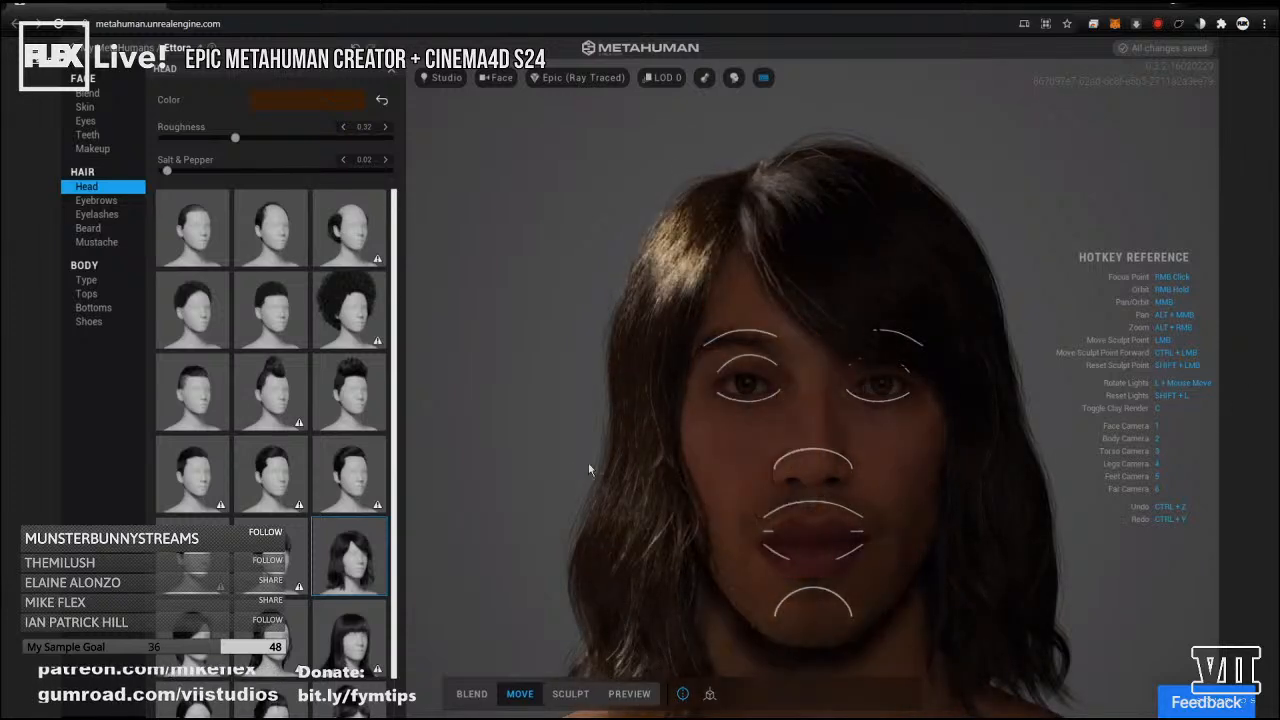
key("l")
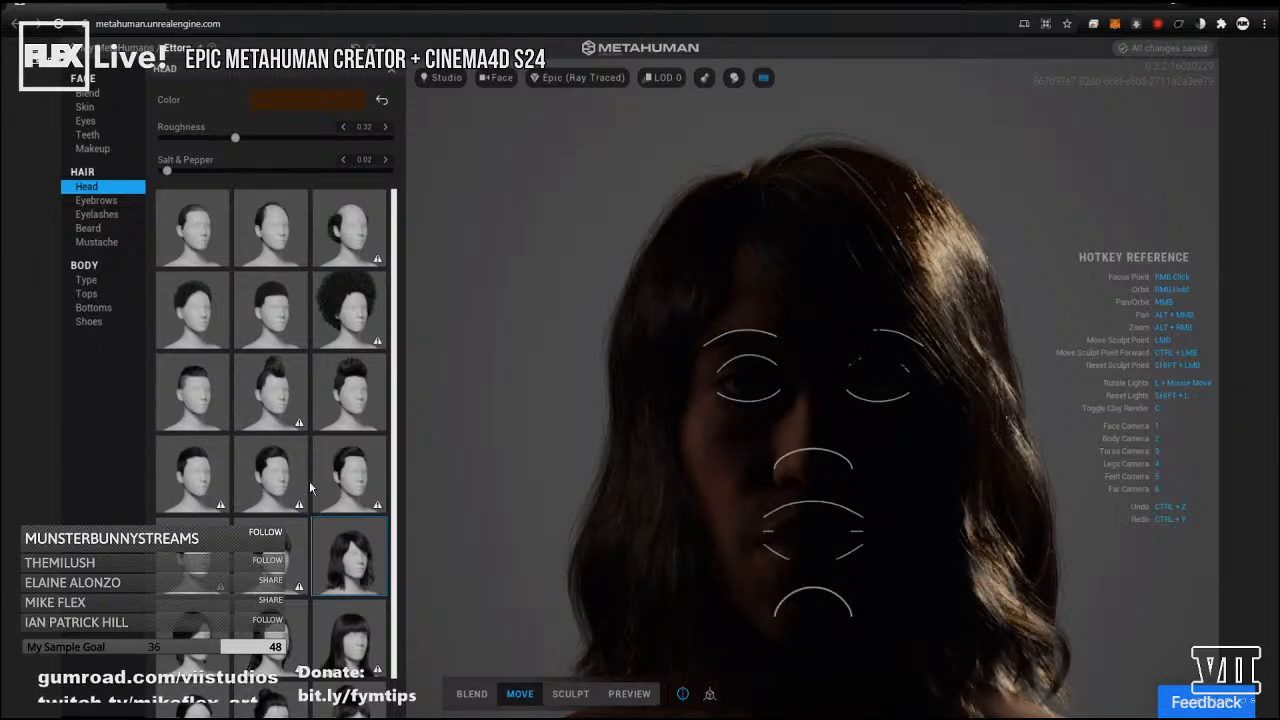
key("l")
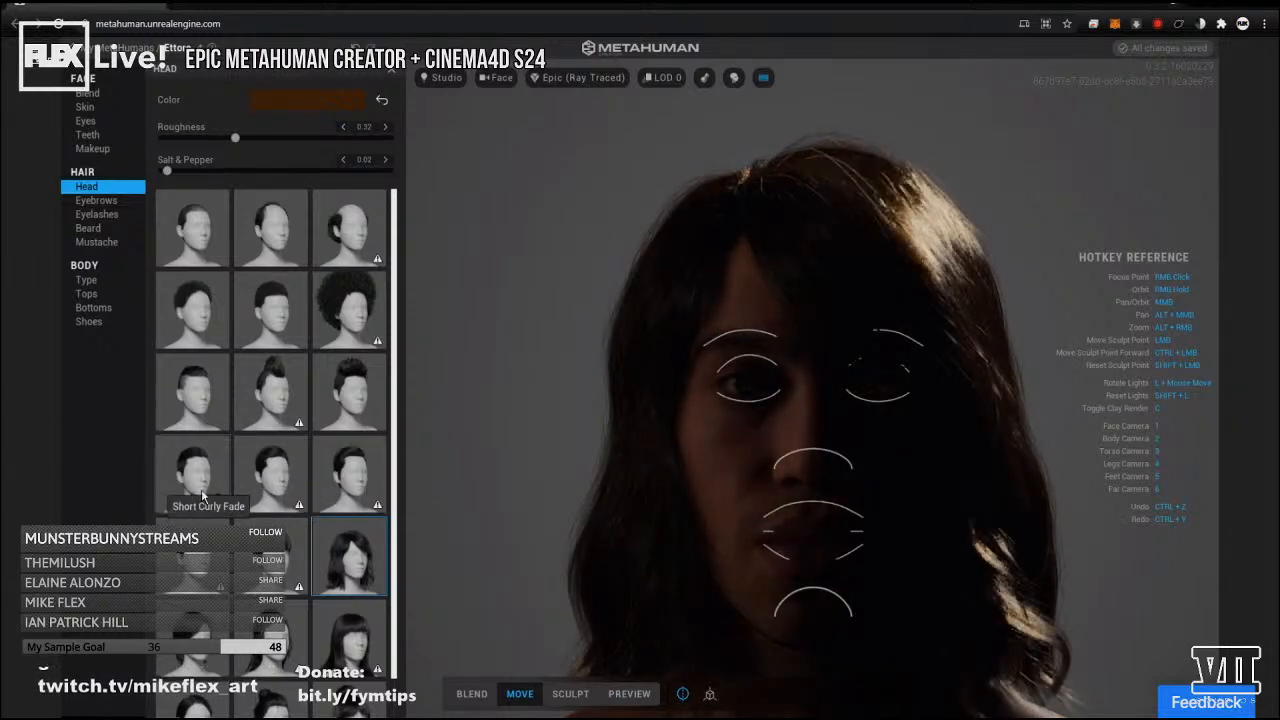
key("l")
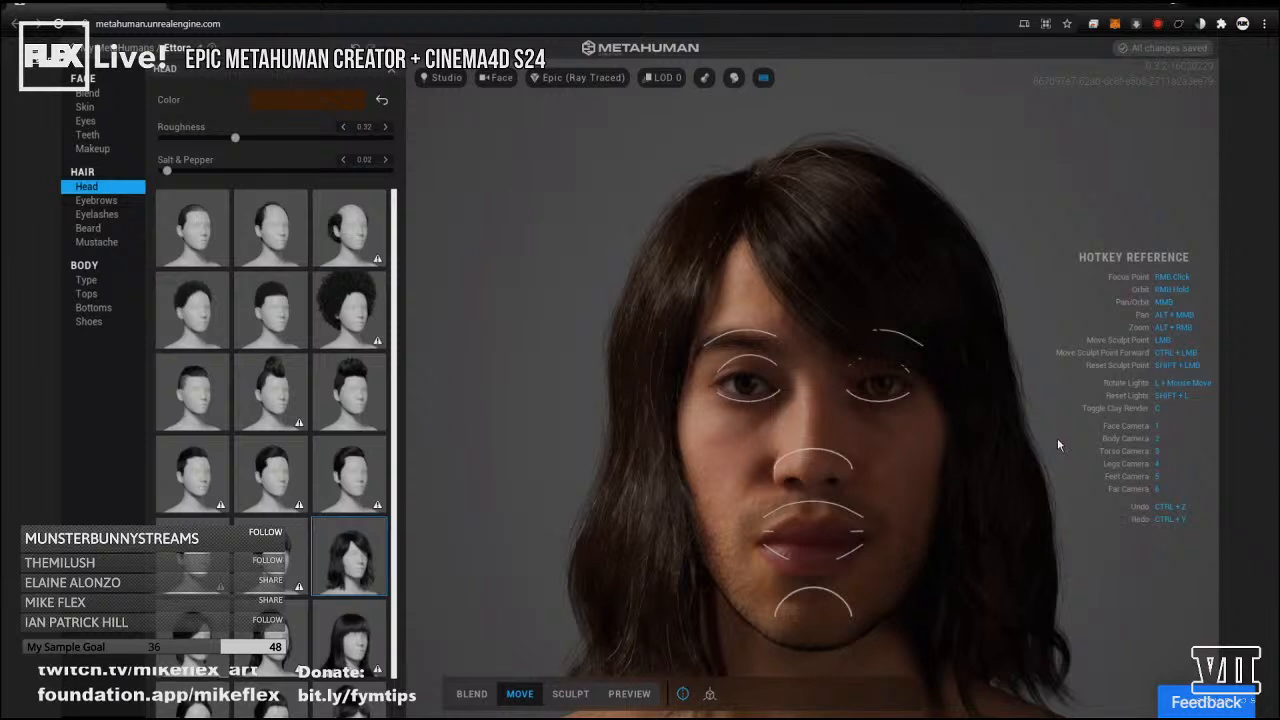
key("l")
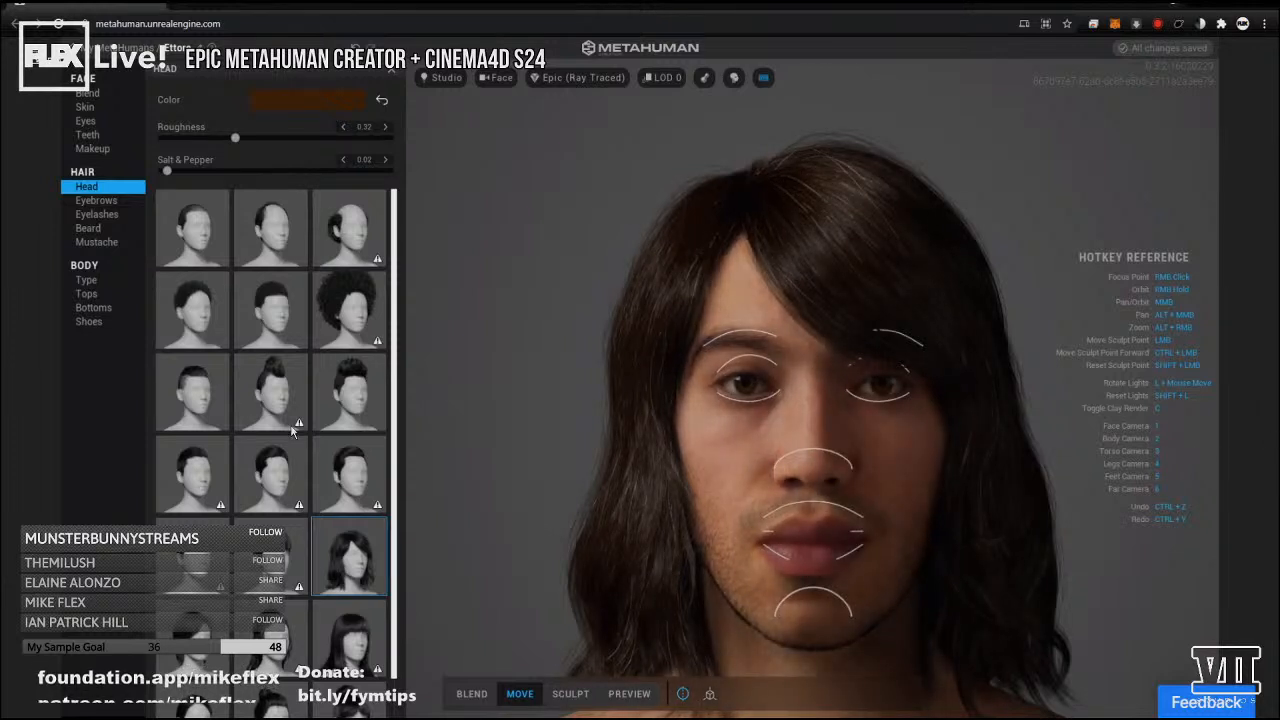
Try the short cropped hairstyle with faded sides, followed by Short Messy, and check the look from farther away.
left_click(185, 401)
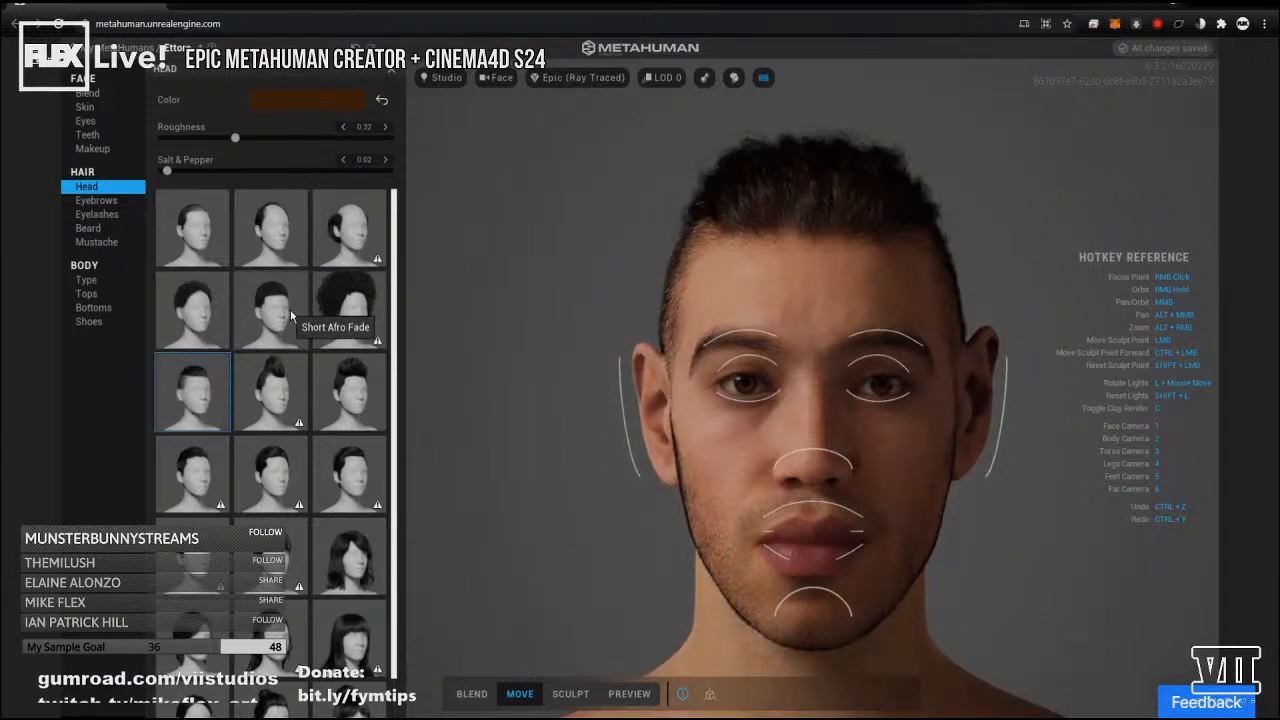
scroll(296, 478, "down", 1)
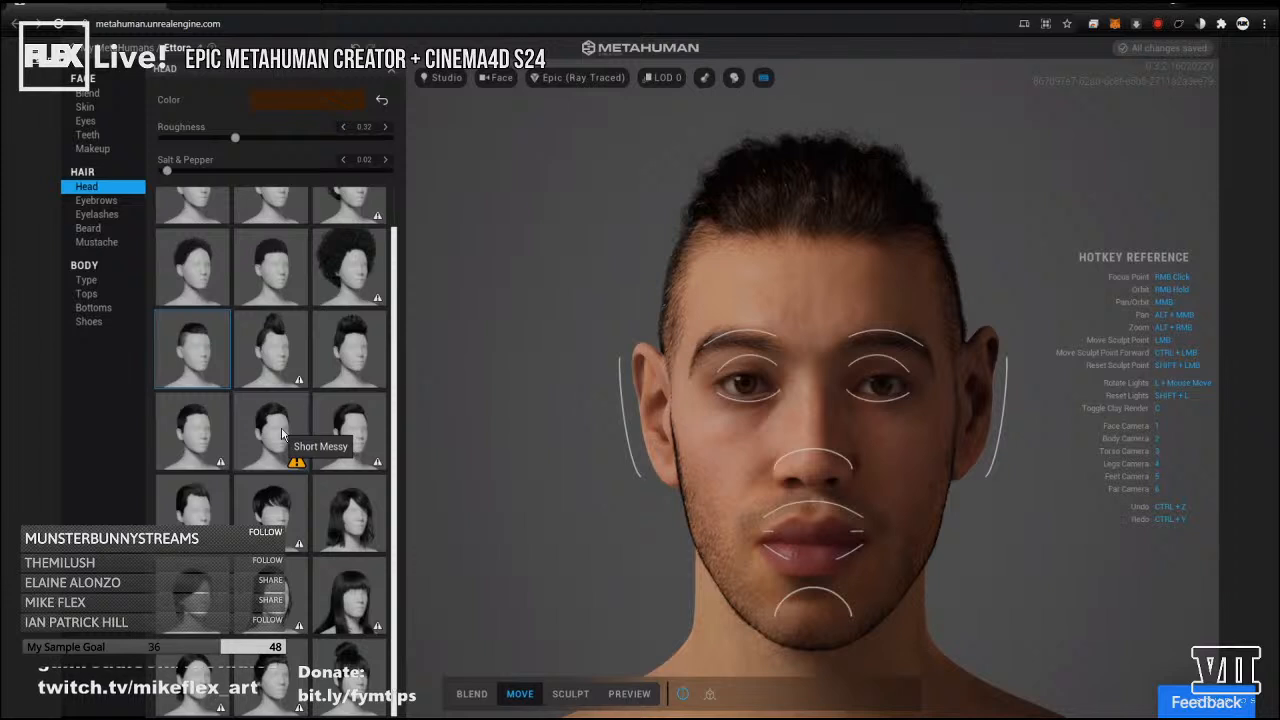
mouse_move(296, 470)
left_click(268, 432)
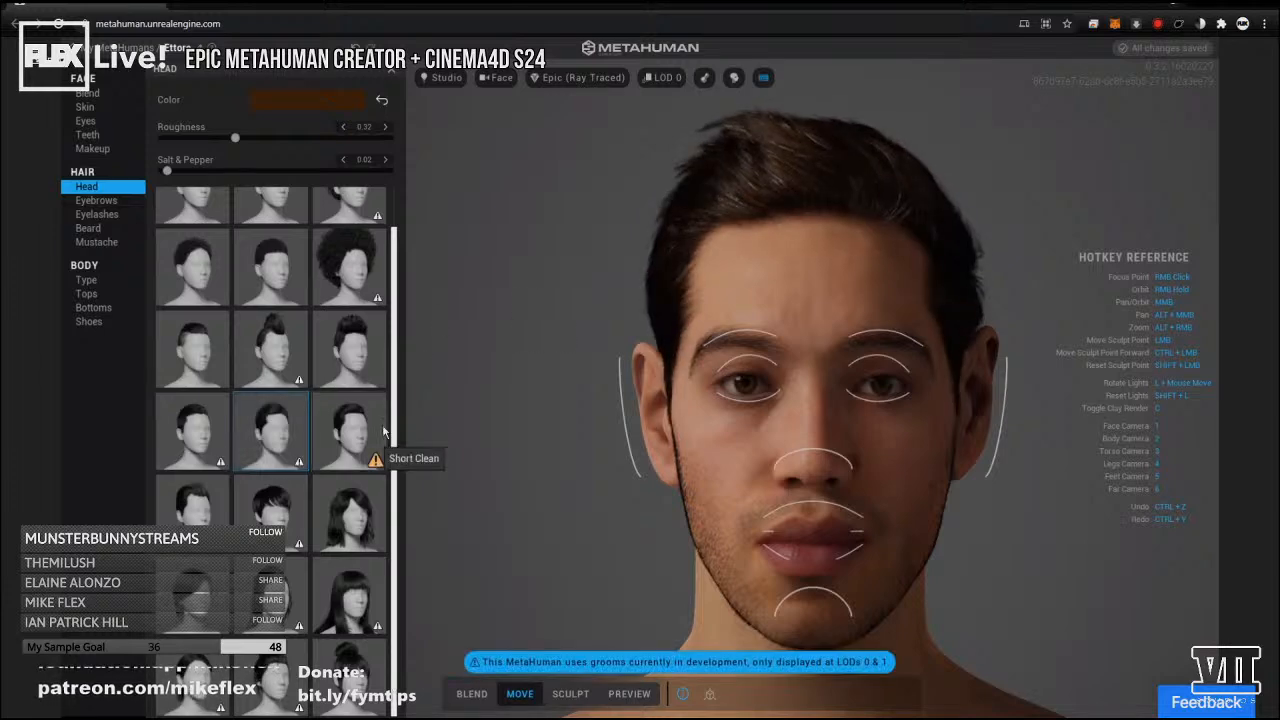
scroll(406, 418, "down", 5)
scroll(799, 392, "up", 2)
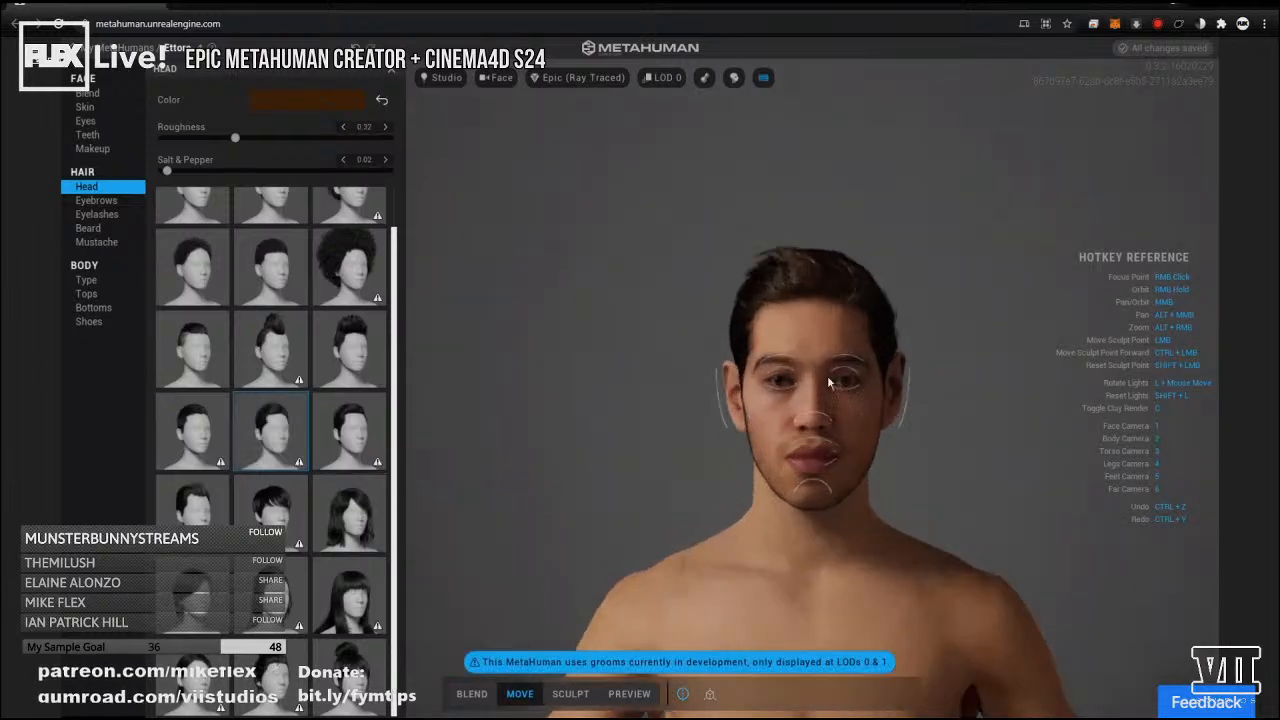
scroll(799, 389, "up", 3)
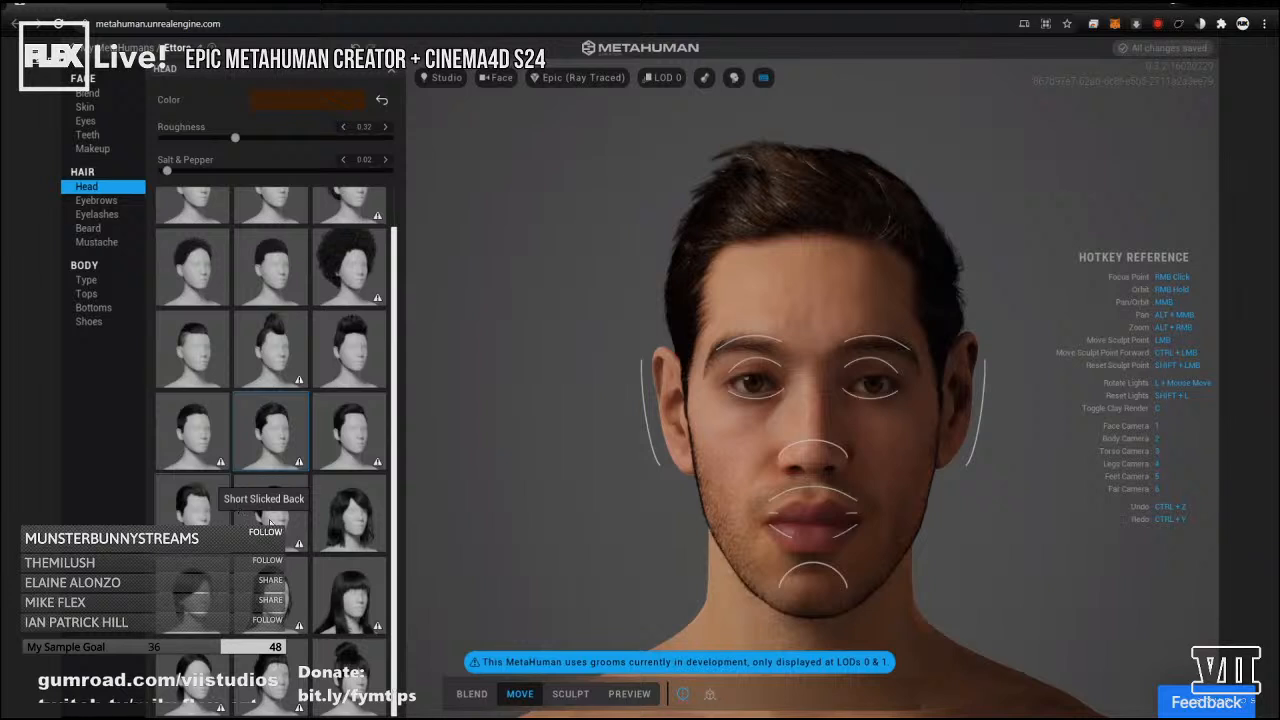
scroll(280, 517, "up", 2)
scroll(281, 520, "down", 2)
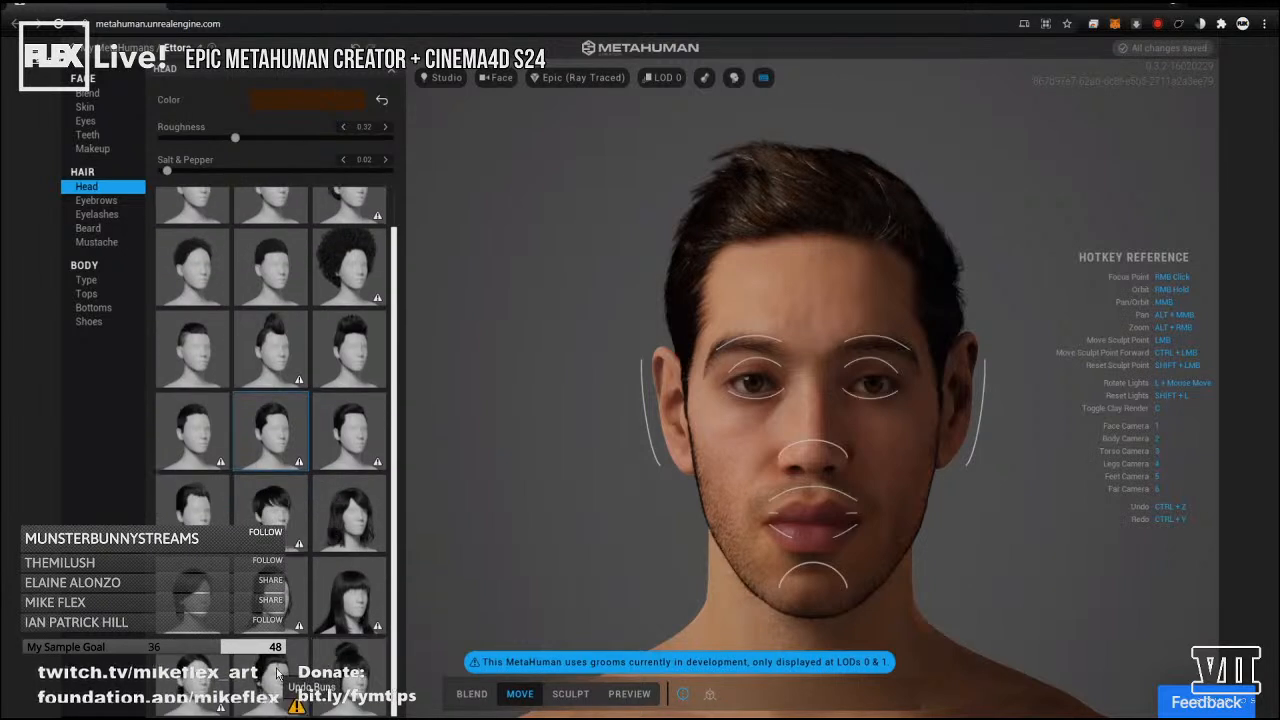
Apply the Updo Buns hairstyle and orbit to the head's side profile to inspect the buns.
left_click(277, 671)
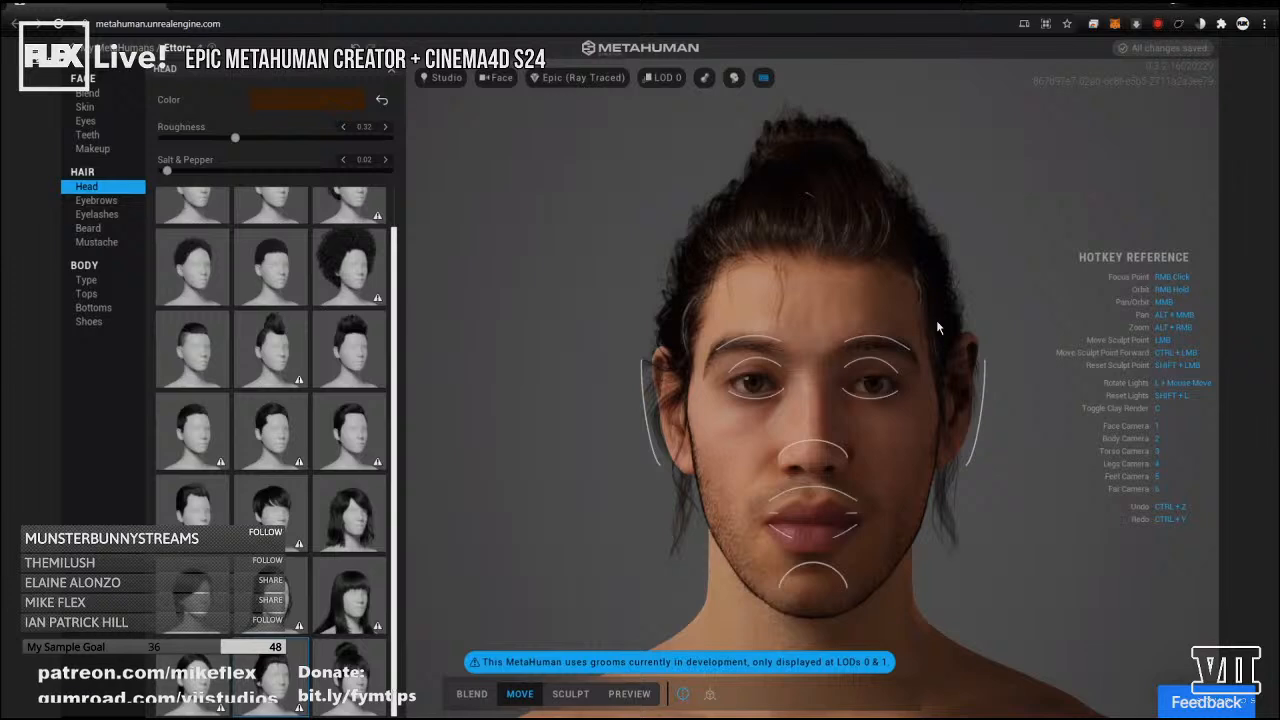
right_click_drag(1031, 222, 453, 305)
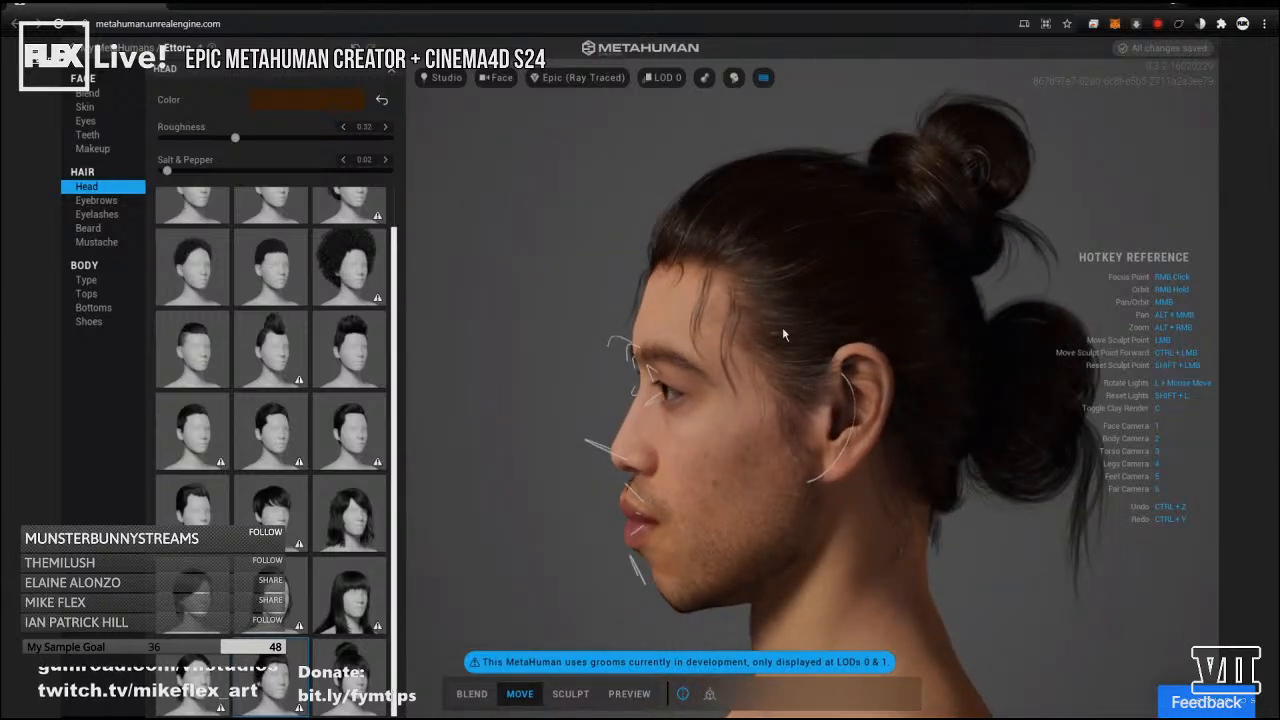
Reshape the nose in side profile using its Move handles and return to the Face camera view.
right_click_drag(763, 318, 735, 303)
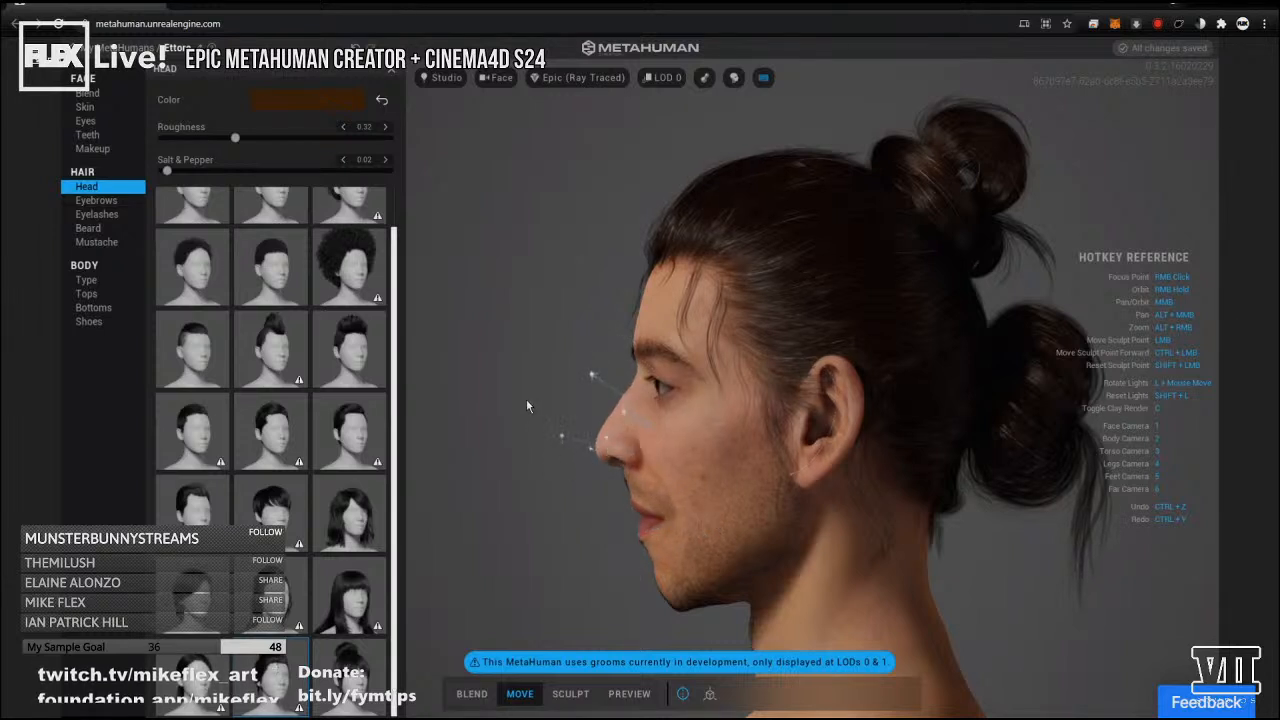
left_click_drag(618, 467, 576, 462)
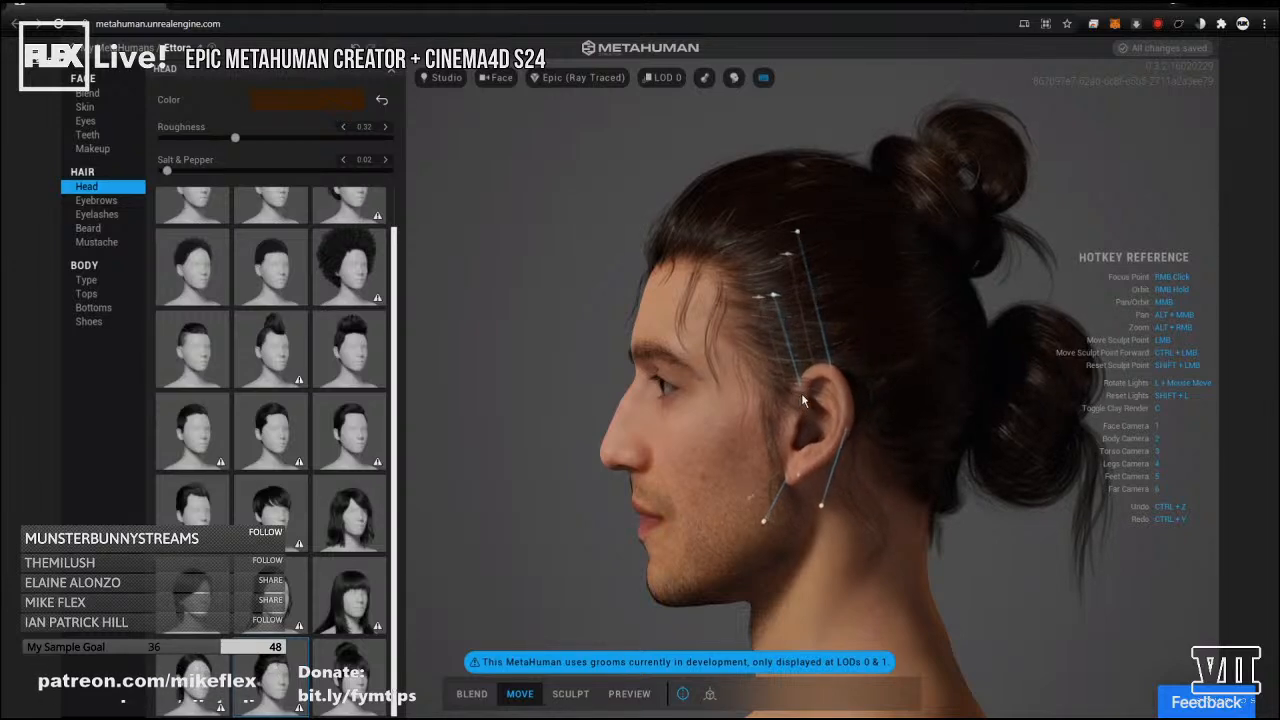
key("1")
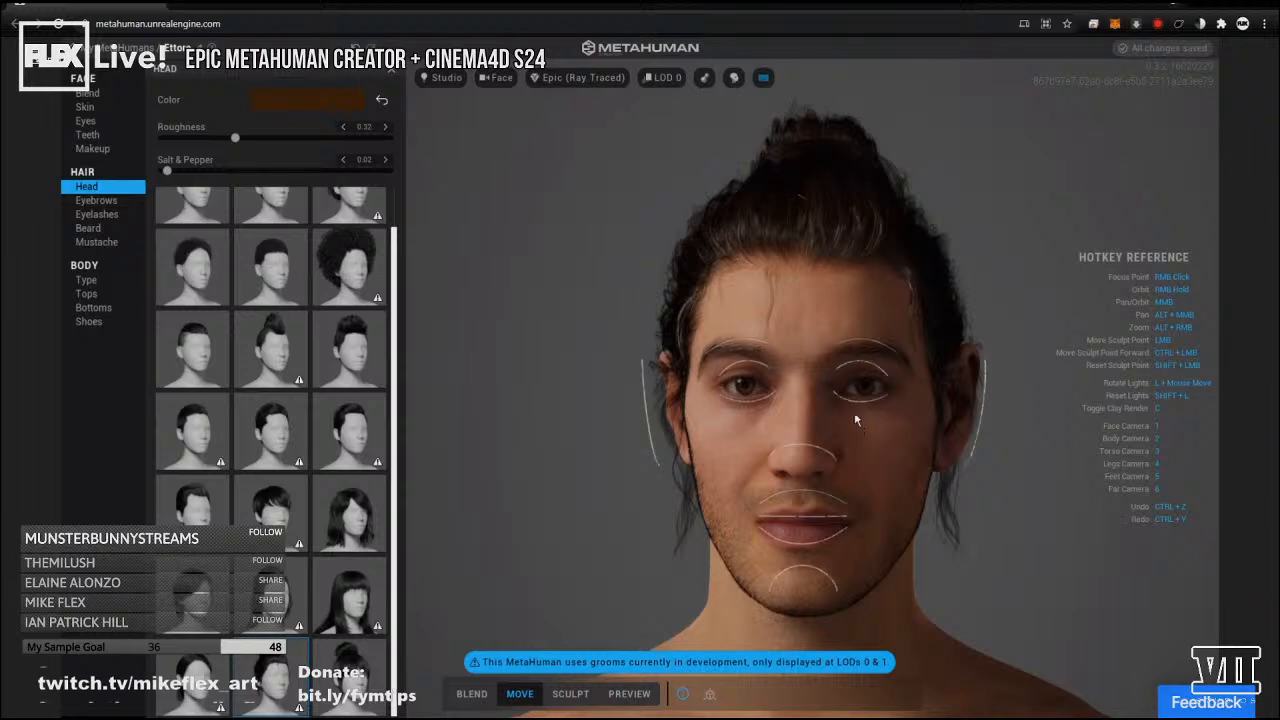
Examine the updo's loose strands, hairline and the area around the ear up close from several angles.
mouse_move(750, 425)
right_mouse_down()
mouse_move(742, 432)
mouse_move(823, 488)
mouse_move(791, 427)
mouse_move(781, 485)
mouse_move(941, 460)
mouse_move(960, 478)
right_mouse_up()
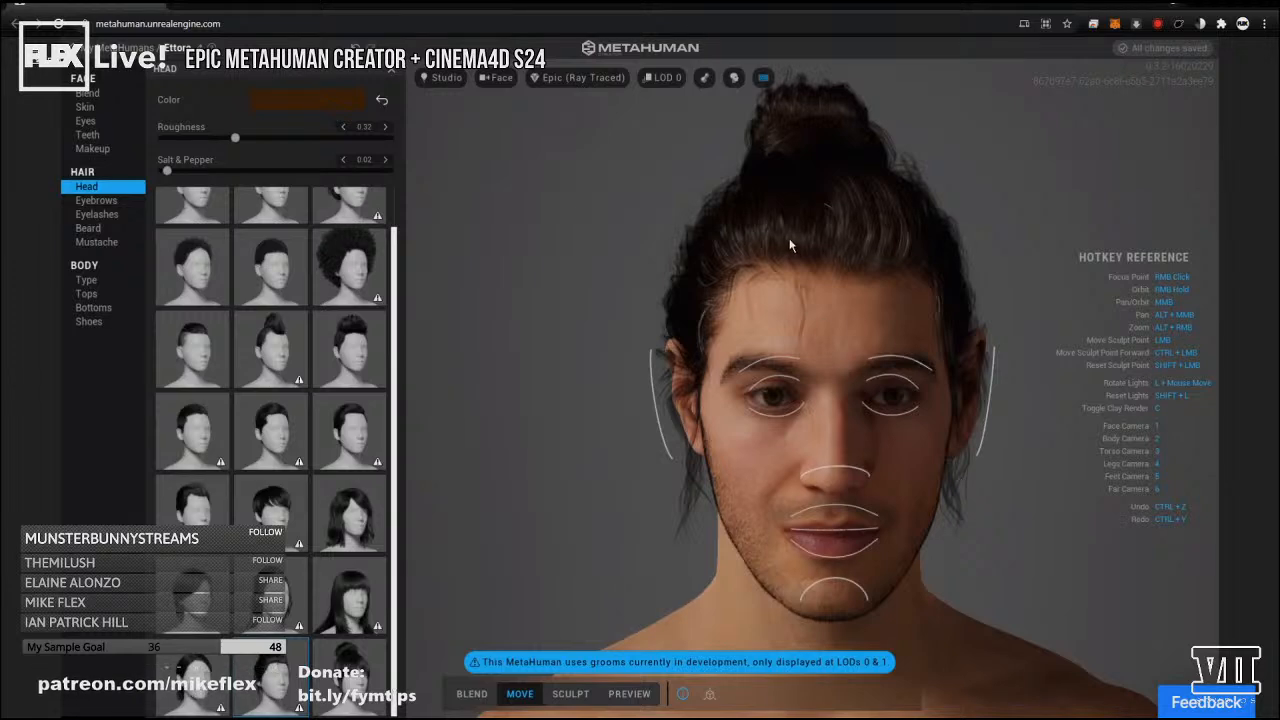
scroll(789, 238, "up", 3)
scroll(789, 238, "up", 2)
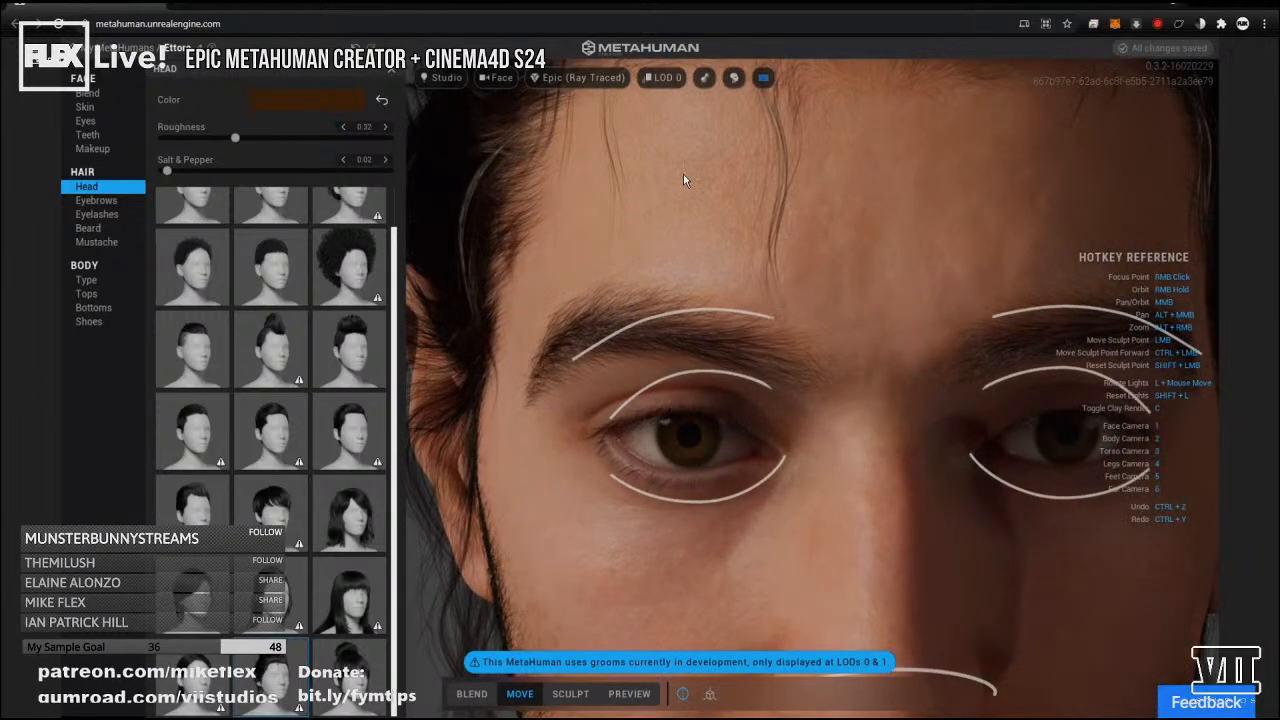
mouse_move(683, 180)
right_mouse_down()
mouse_move(778, 232)
mouse_move(952, 249)
right_mouse_up()
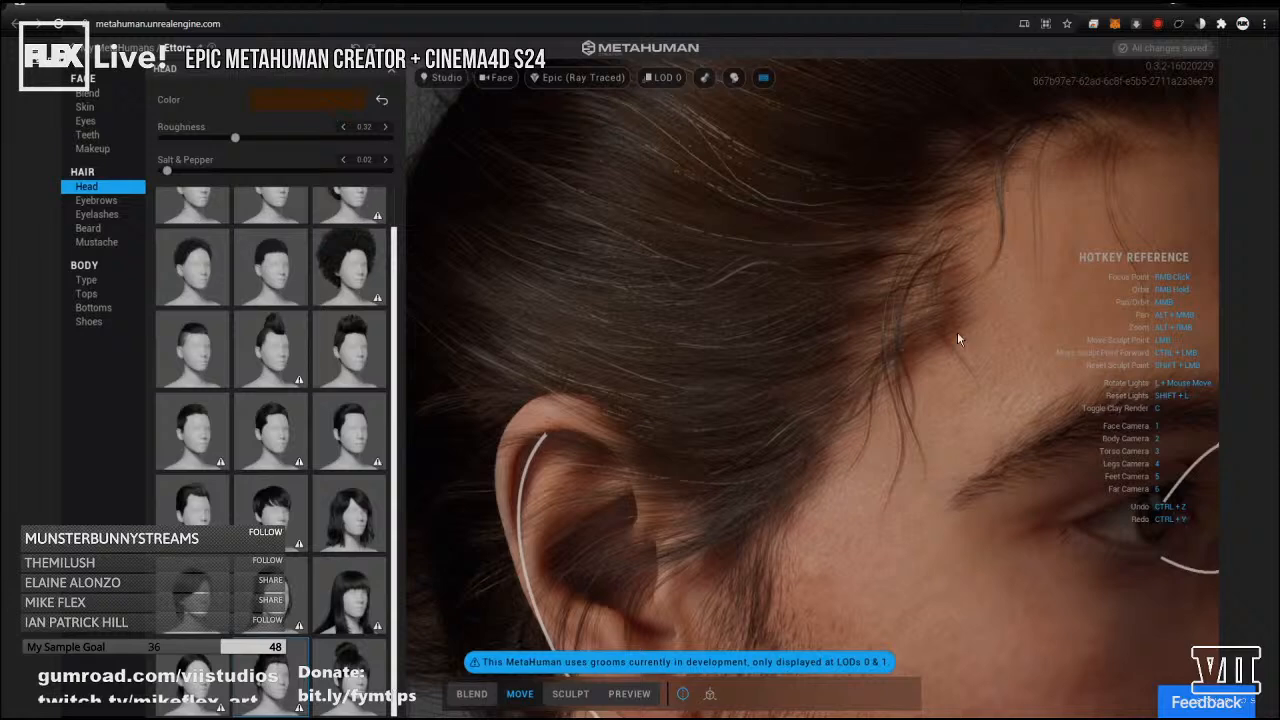
scroll(987, 325, "down", 3)
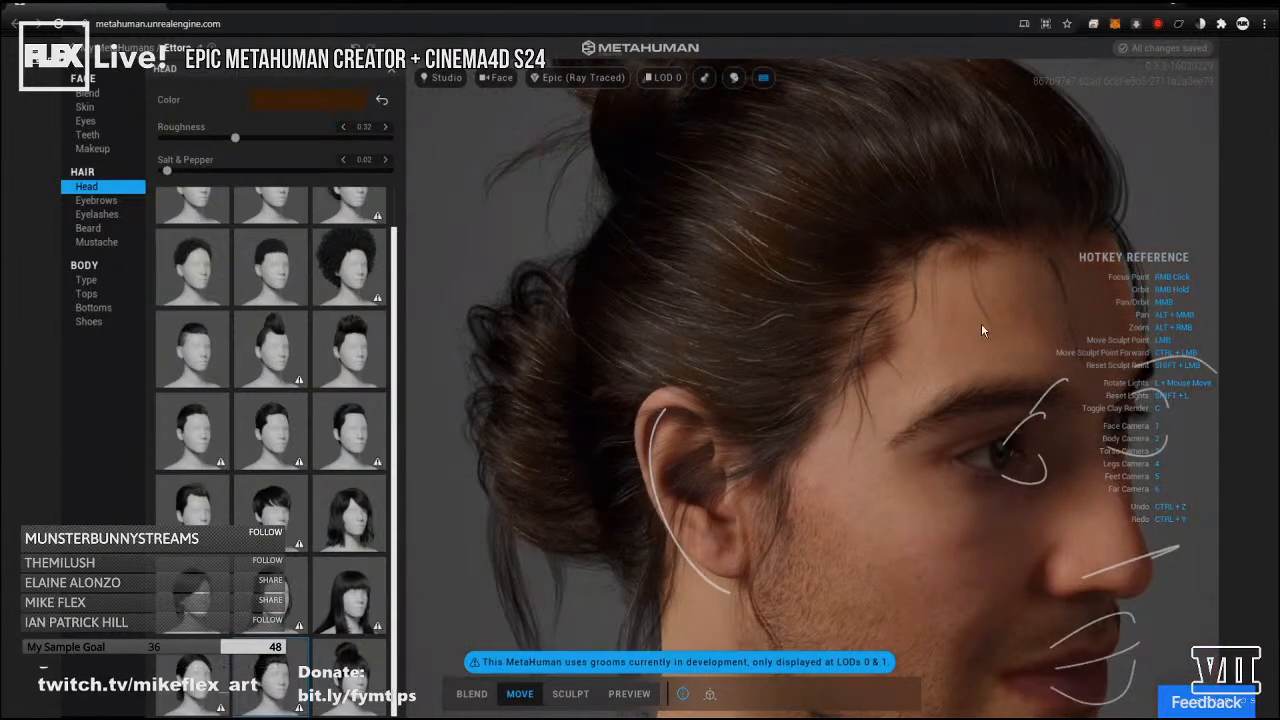
right_click_drag(809, 290, 612, 230)
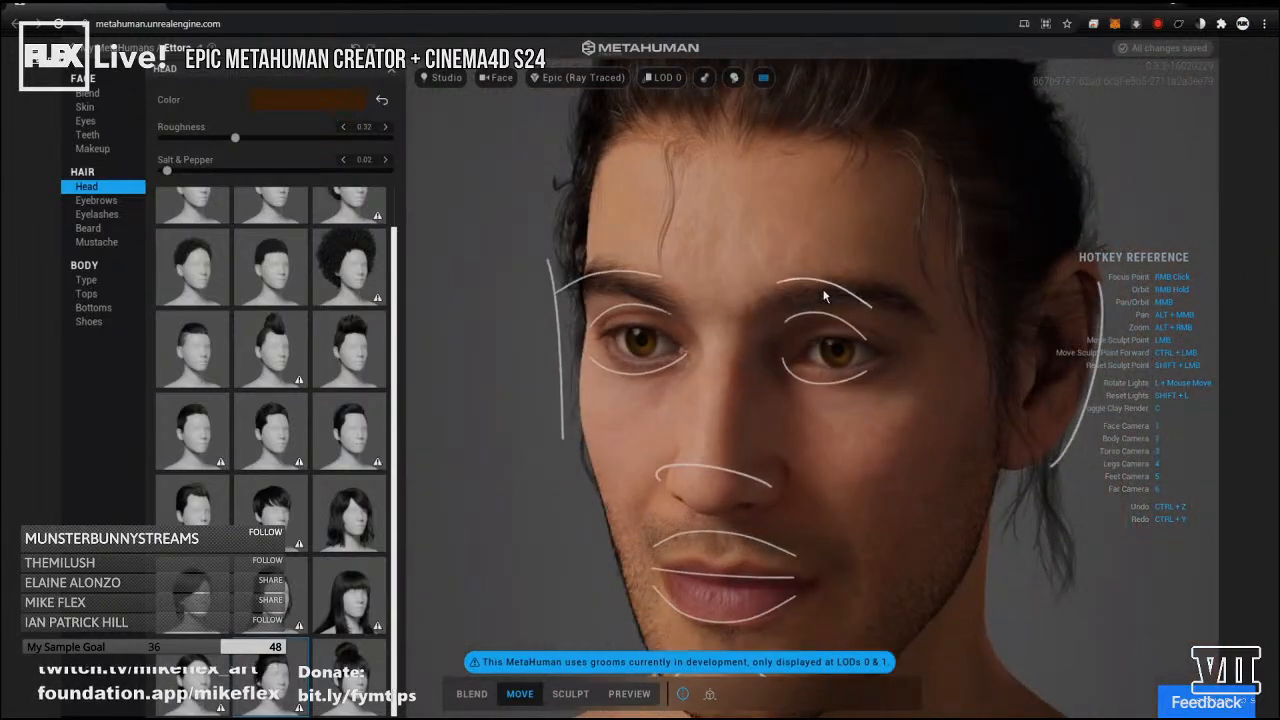
Examine the iris, eyelashes and skin detail around one eye up close, and inspect the face and nose from the front.
mouse_move(657, 266)
right_mouse_down()
mouse_move(635, 233)
mouse_move(685, 246)
mouse_move(689, 280)
right_mouse_up()
scroll(688, 281, "up", 6)
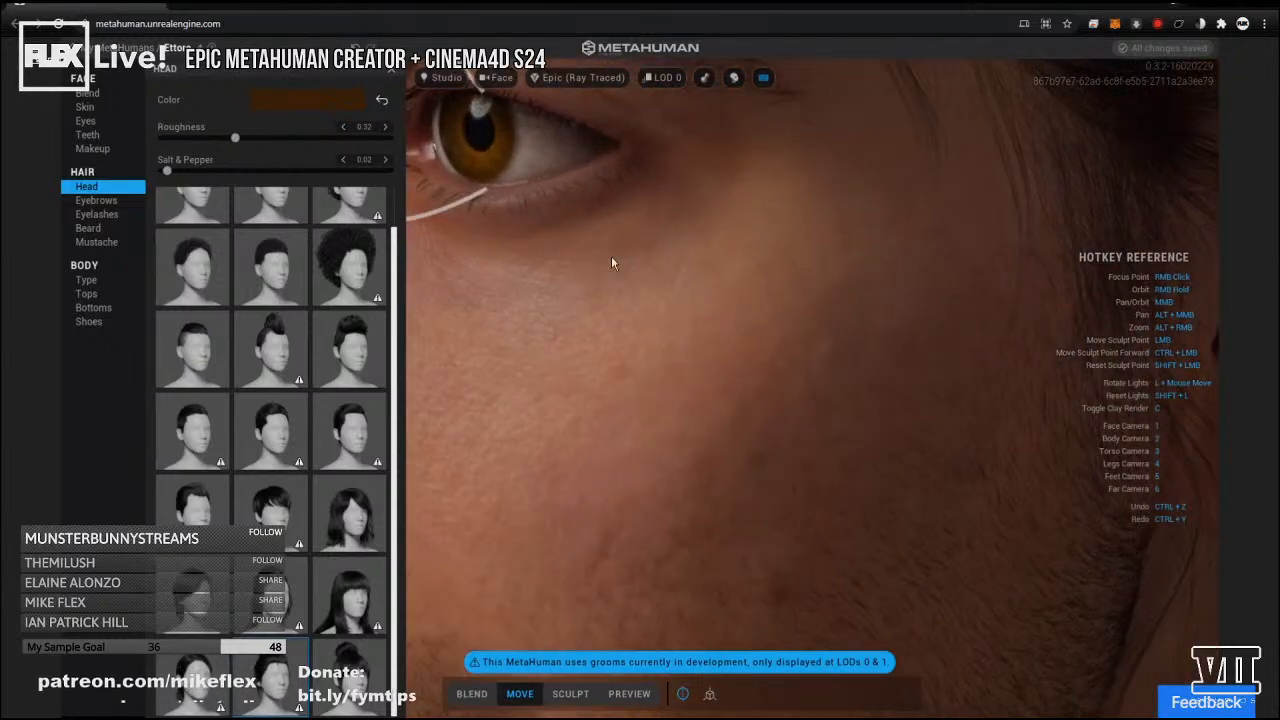
right_click_drag(501, 200, 627, 279)
right_click_drag(778, 295, 733, 299)
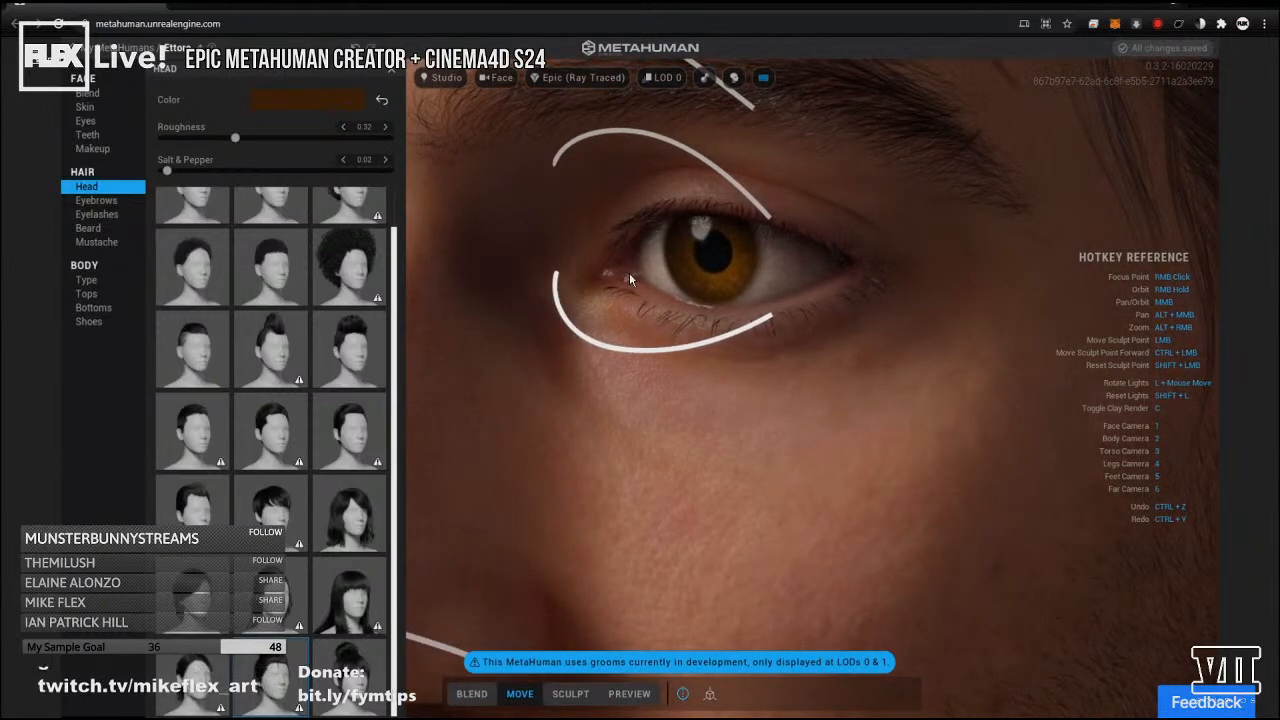
right_click_drag(689, 252, 684, 266)
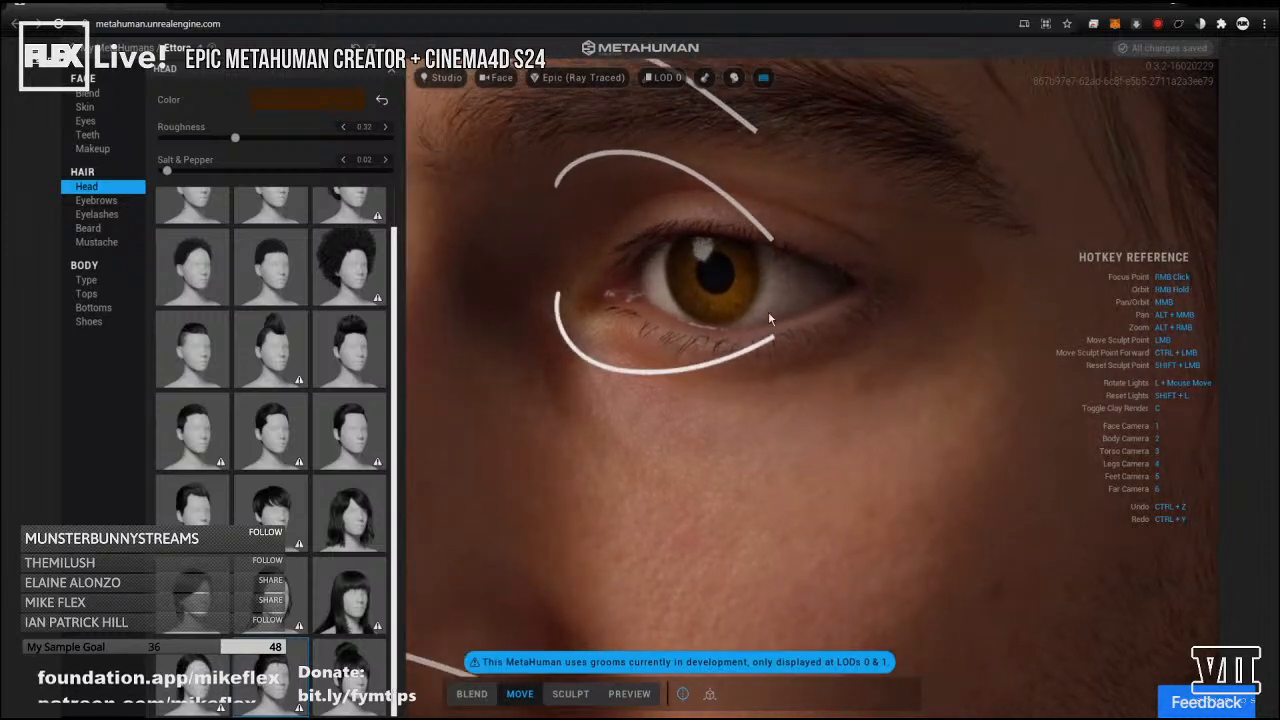
middle_click_drag(725, 292, 630, 291)
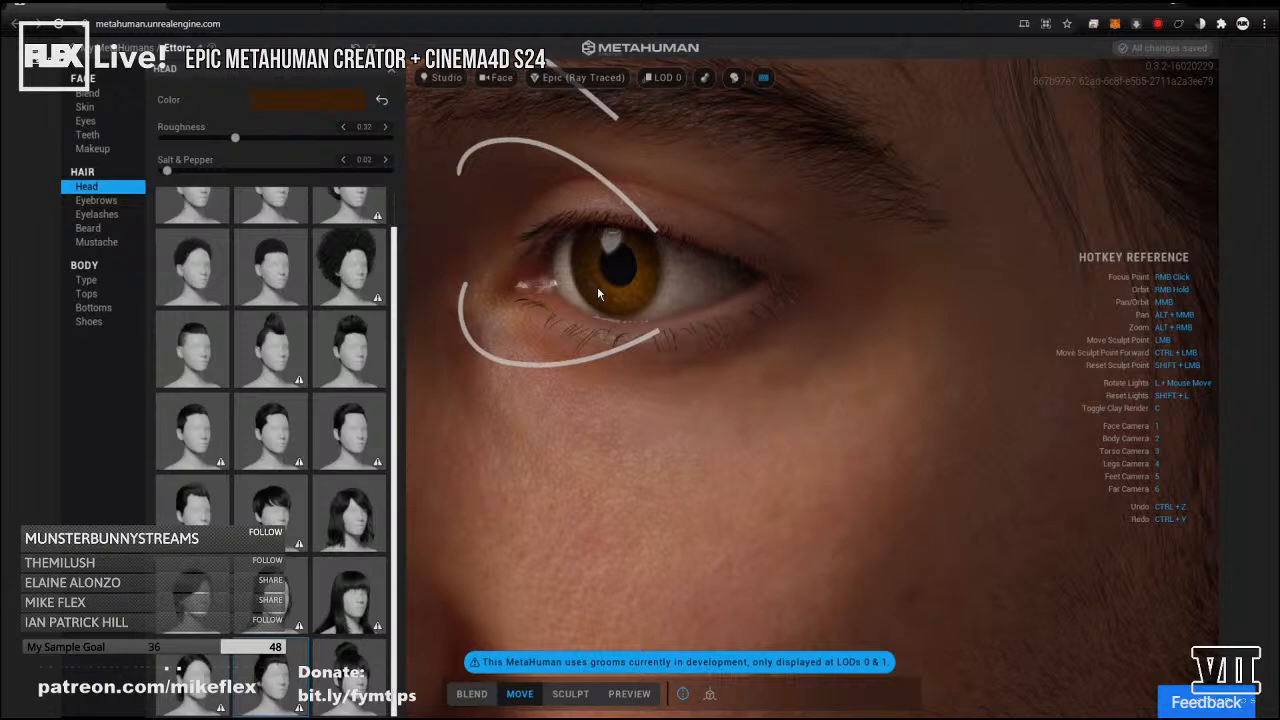
scroll(599, 288, "down", 4)
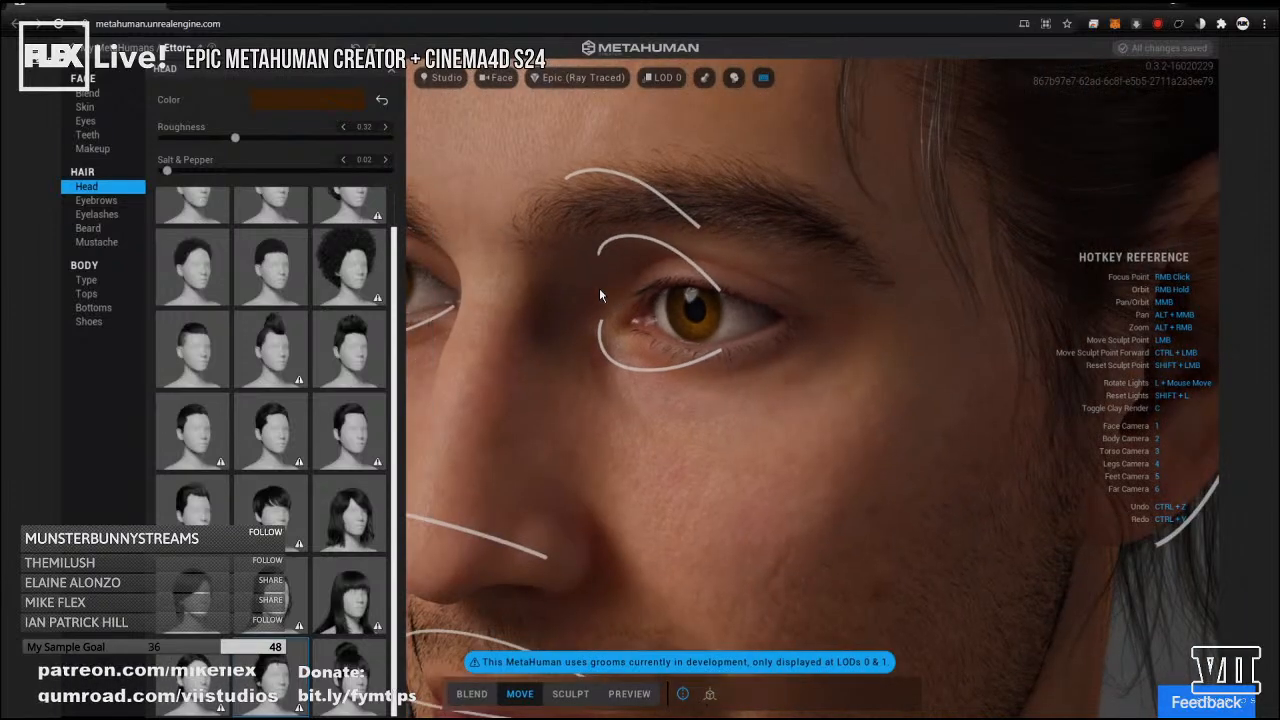
scroll(600, 291, "down", 4)
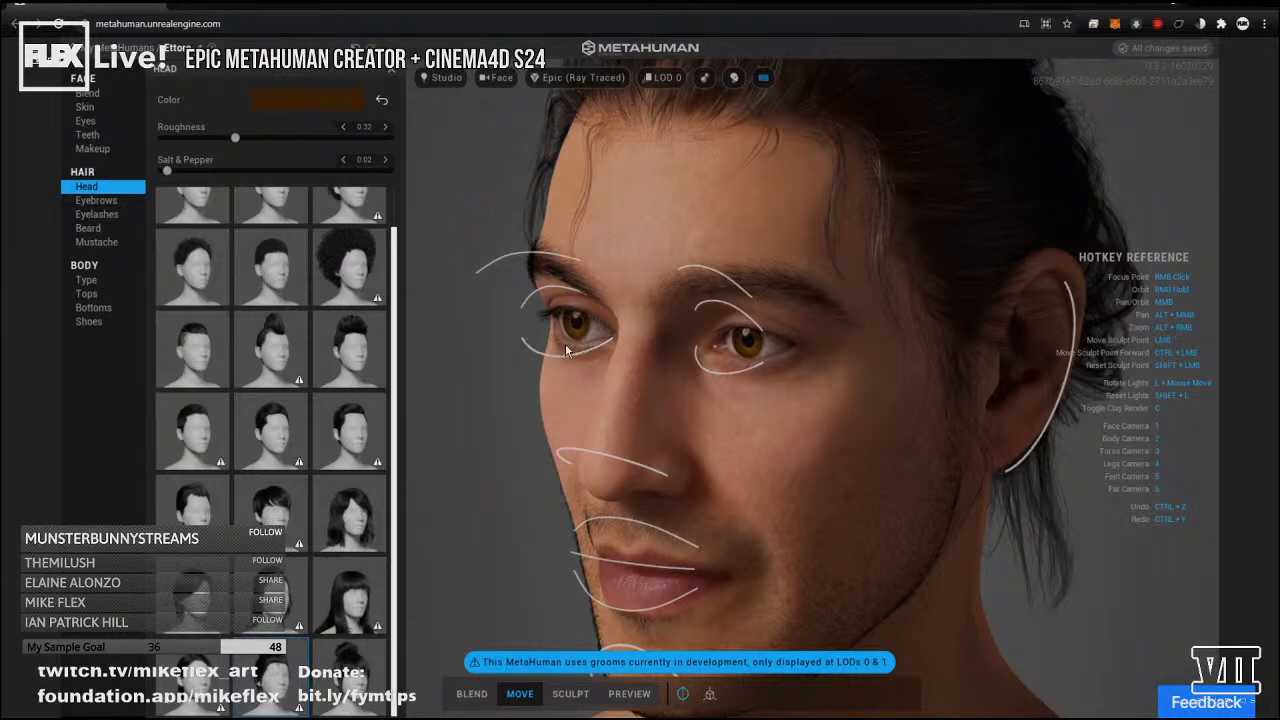
right_click_drag(700, 412, 887, 380)
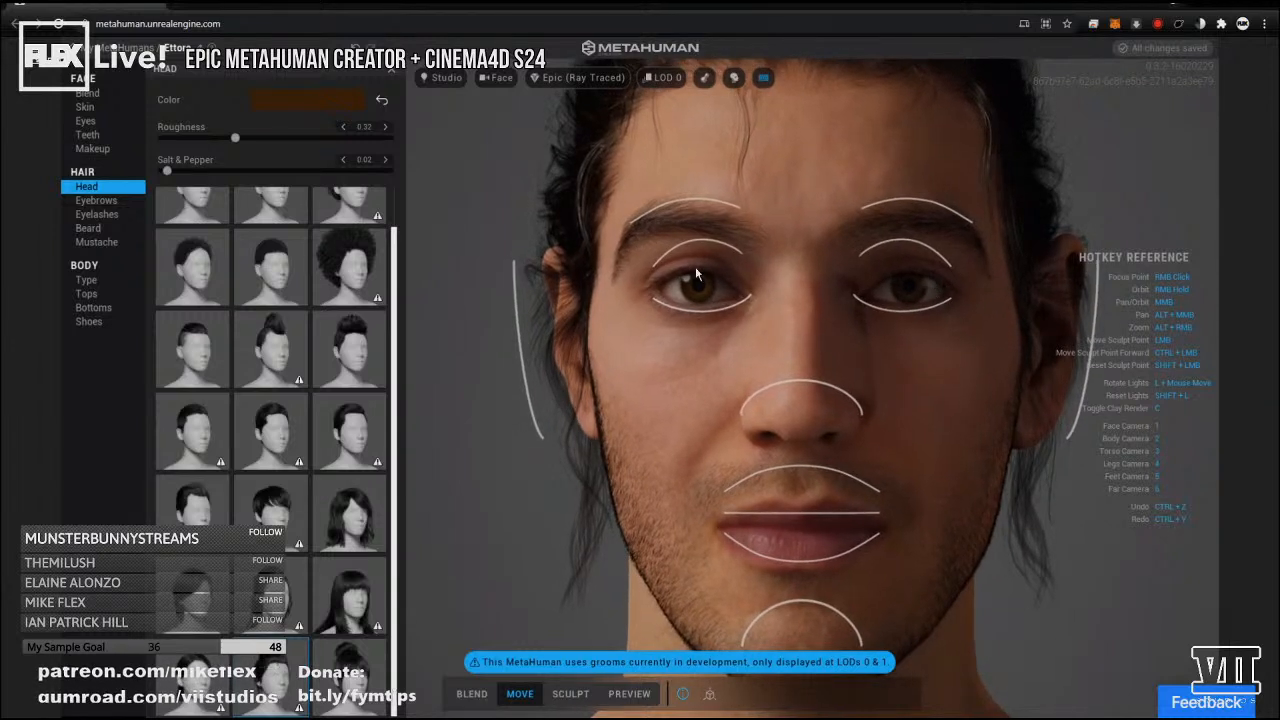
right_click_drag(852, 320, 898, 284)
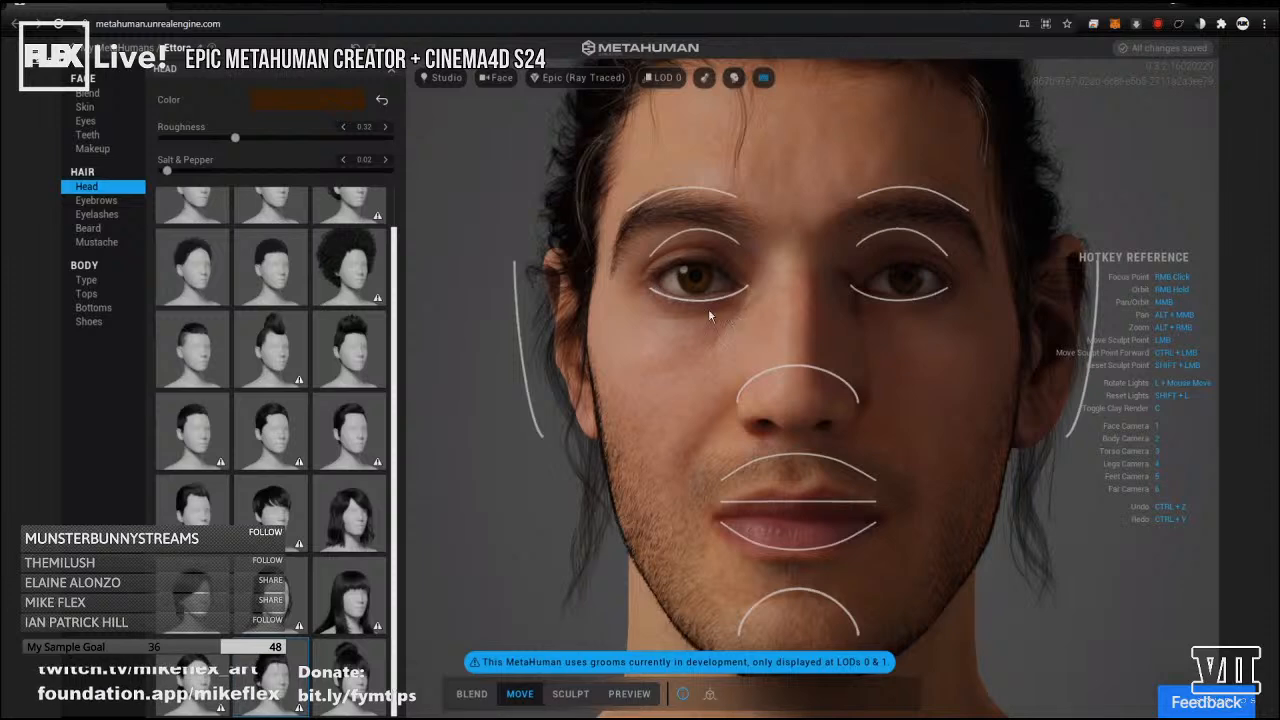
scroll(659, 280, "up", 3)
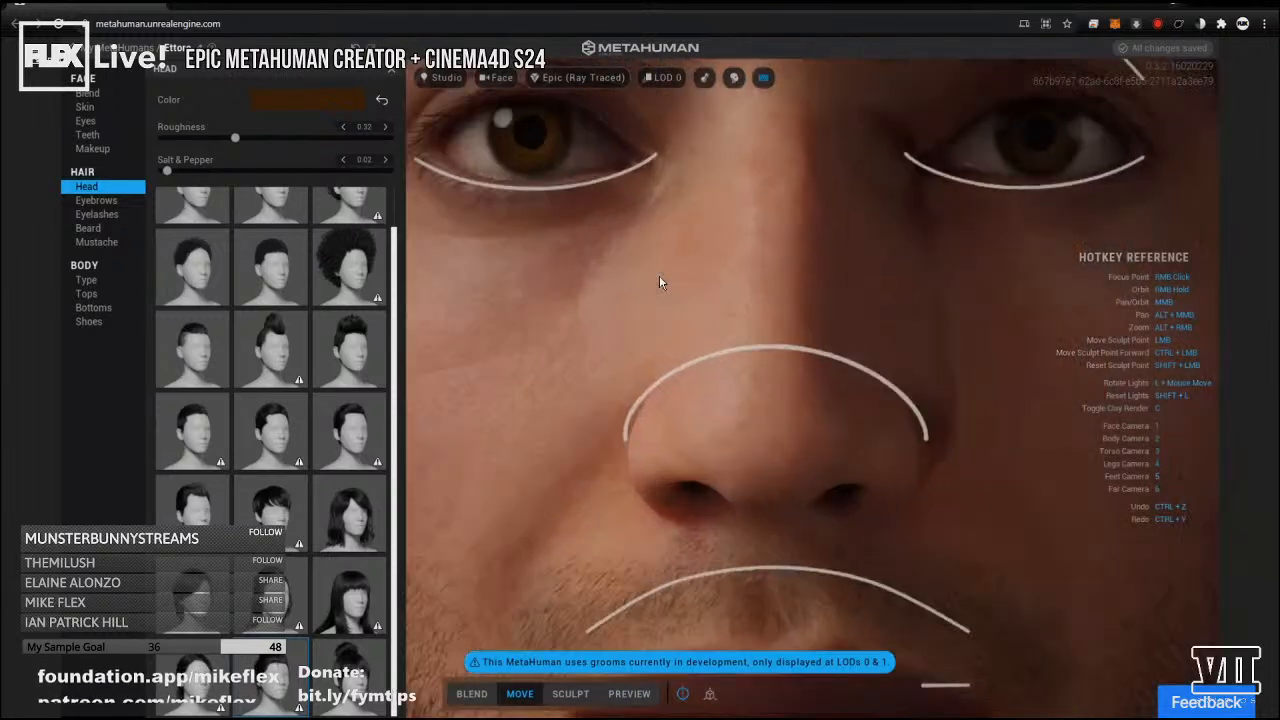
Try several blue and green eye presets and apply Preset 005, checking one eye up close.
right_click_drag(613, 251, 843, 313)
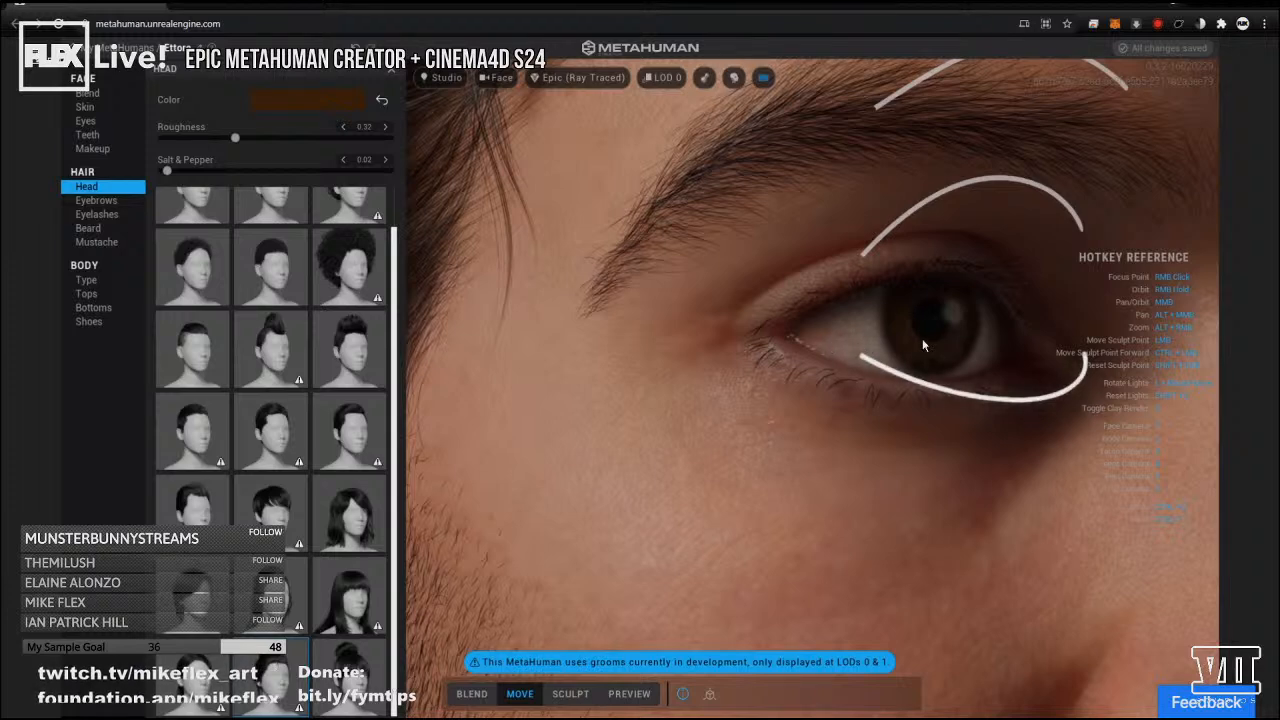
scroll(806, 334, "down", 5)
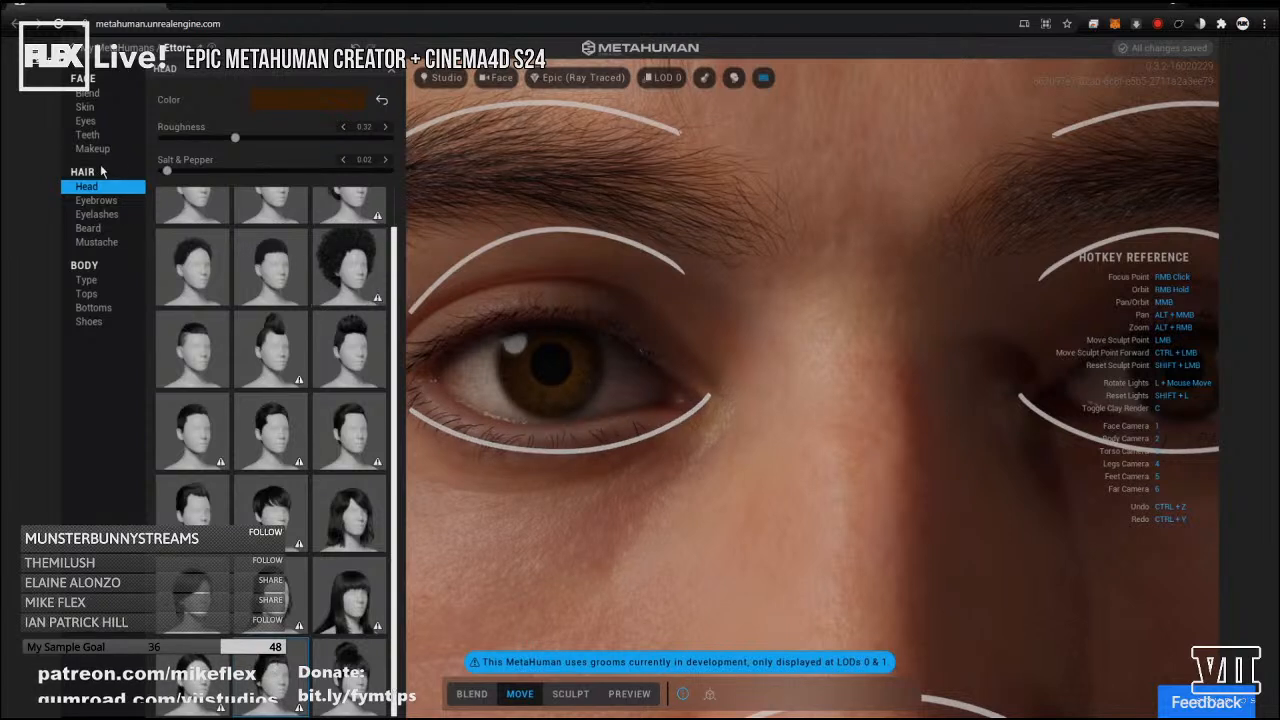
left_click(86, 121)
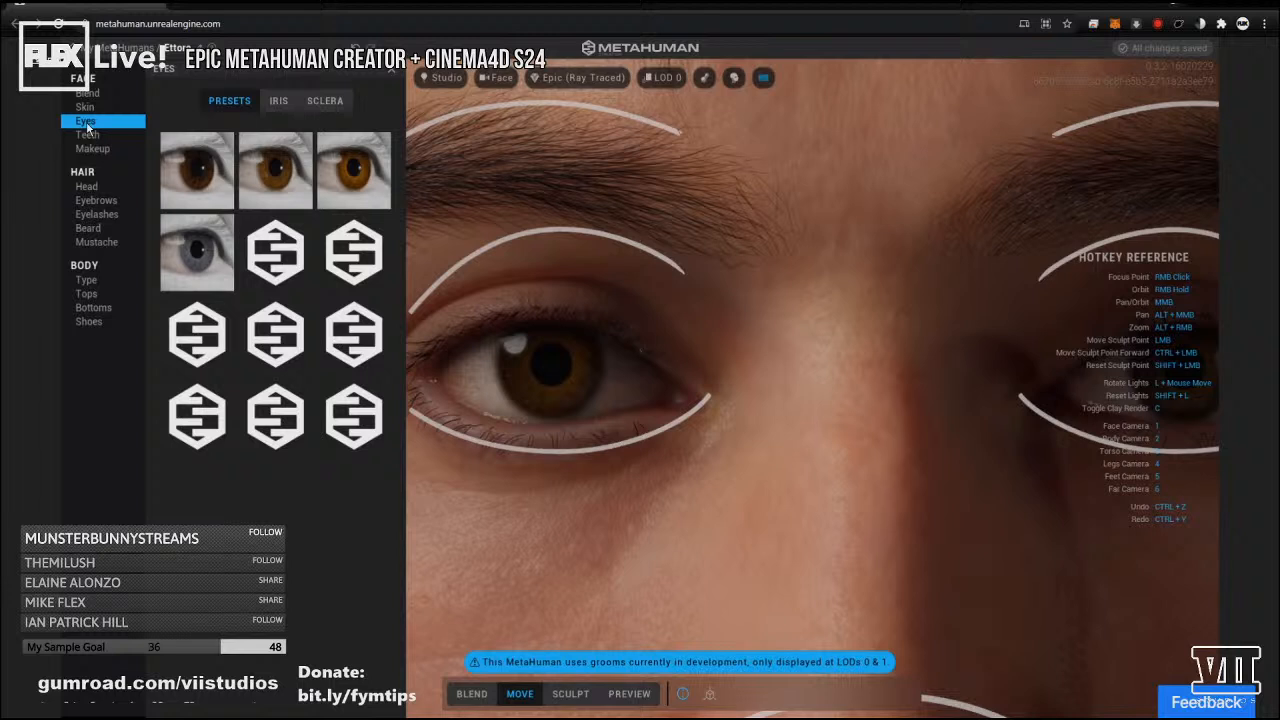
left_click(355, 252)
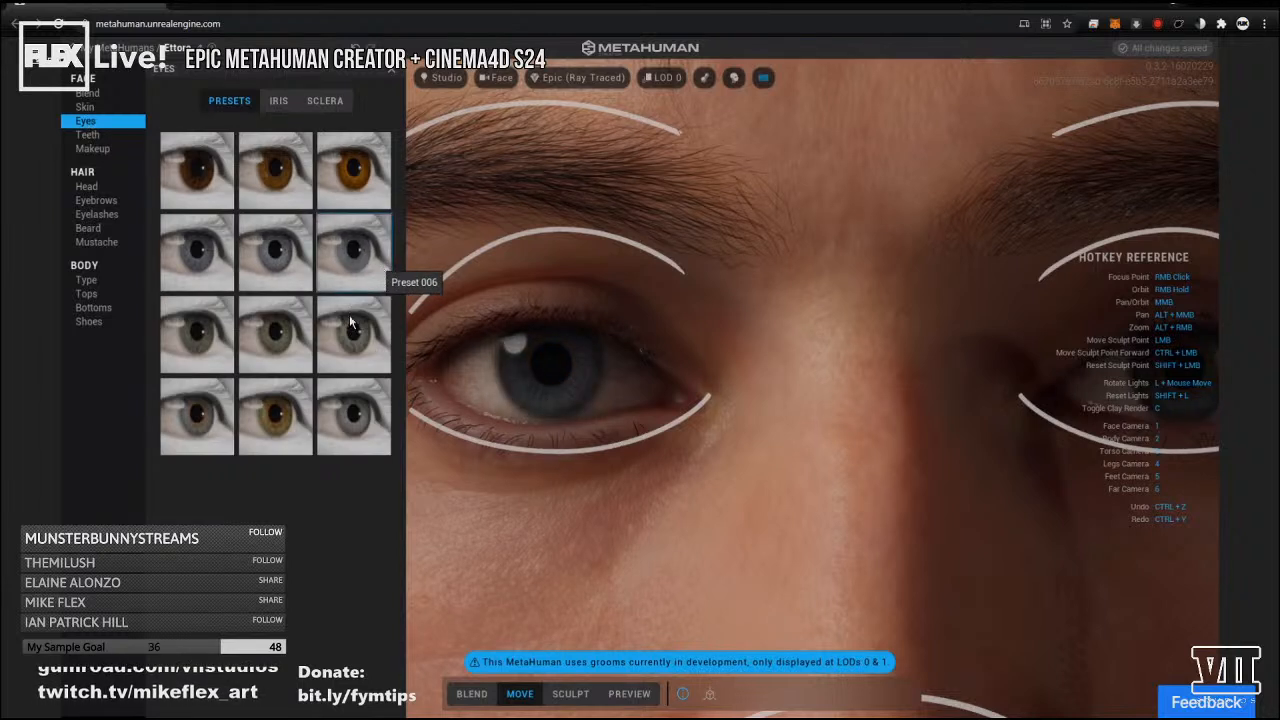
left_click(277, 405)
left_click(205, 398)
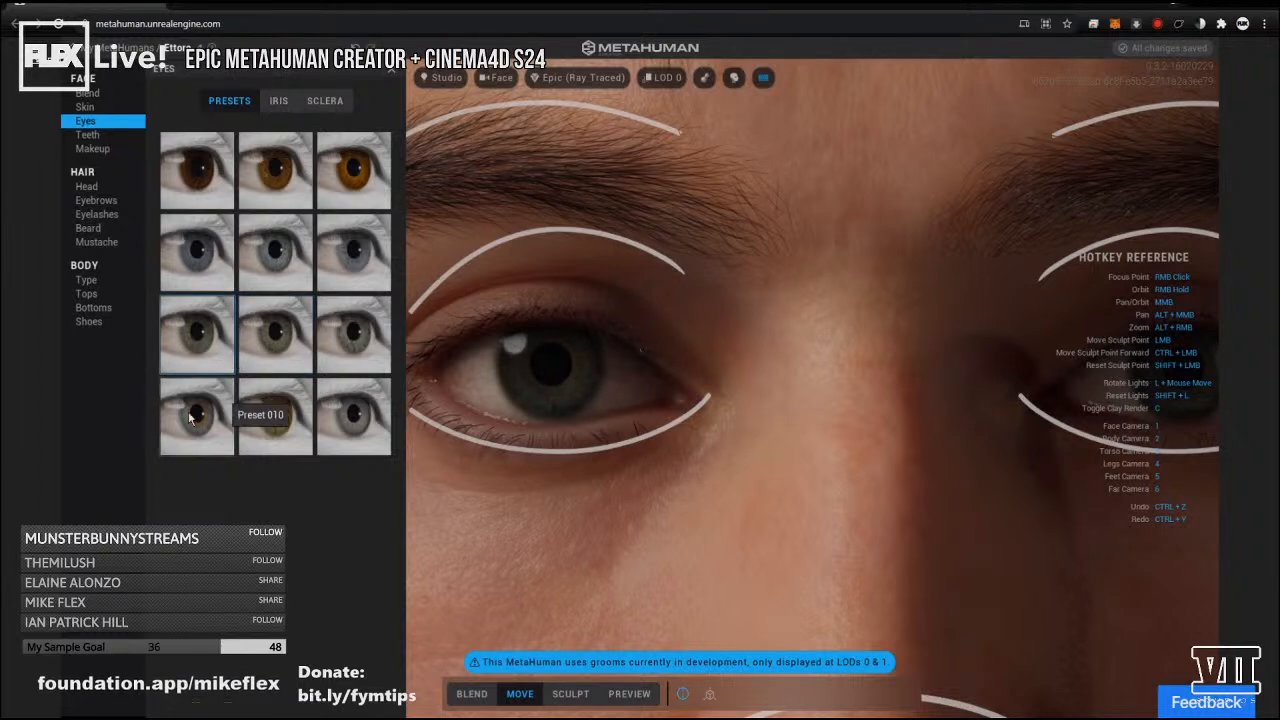
left_click(220, 266)
left_click(291, 264)
left_click(324, 258)
left_click(258, 247)
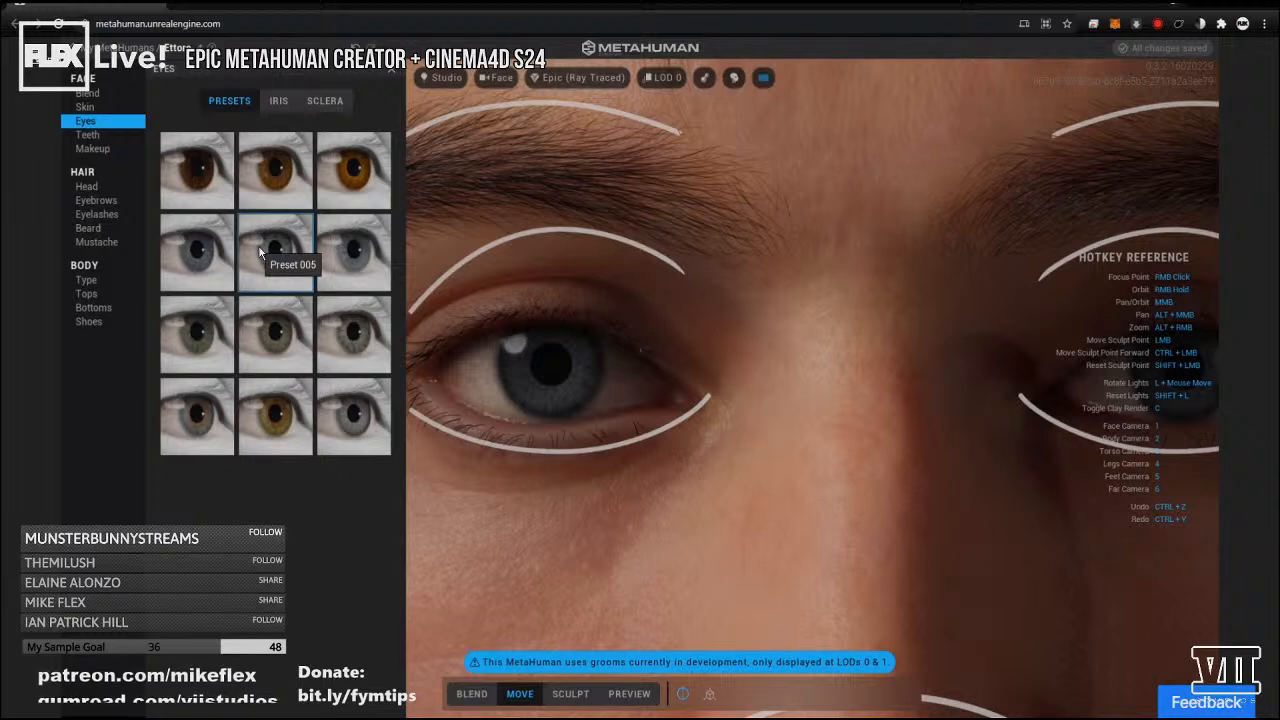
right_click_drag(529, 430, 713, 407)
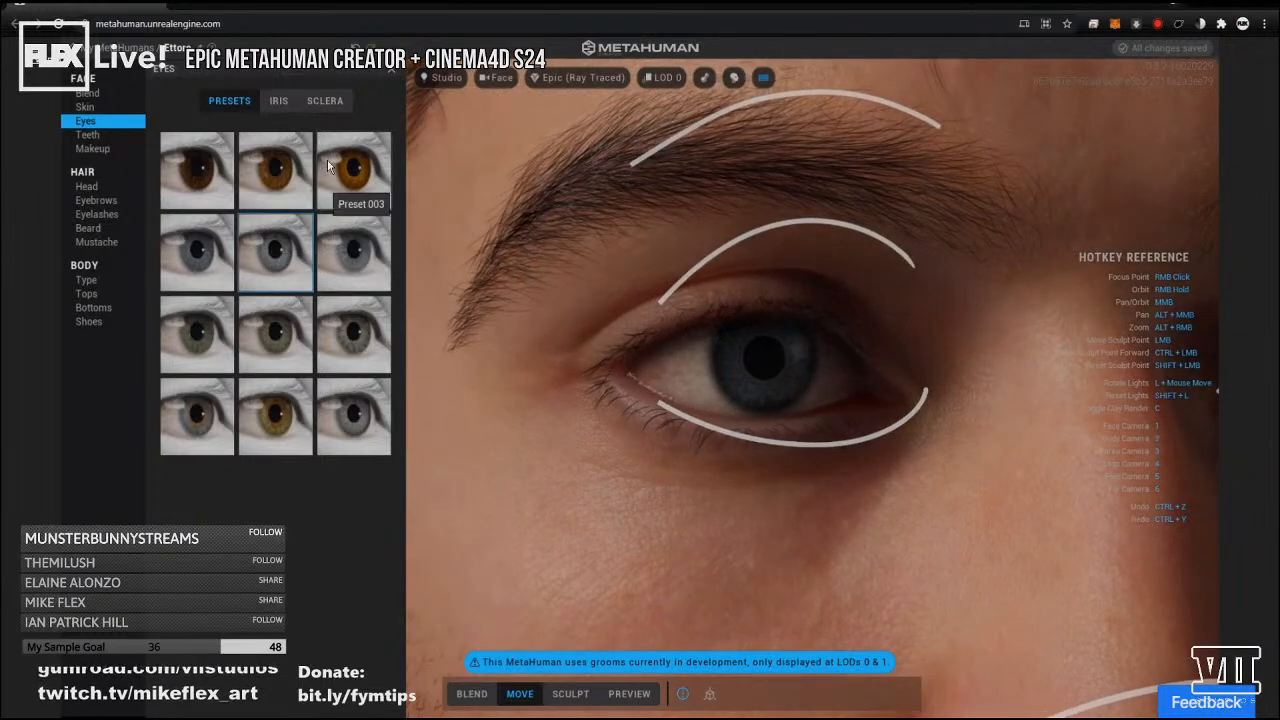
Try rotating the sclera of both eyes, return the rotation to 0.00, and raise the vascularity to 0.99.
left_click(278, 100)
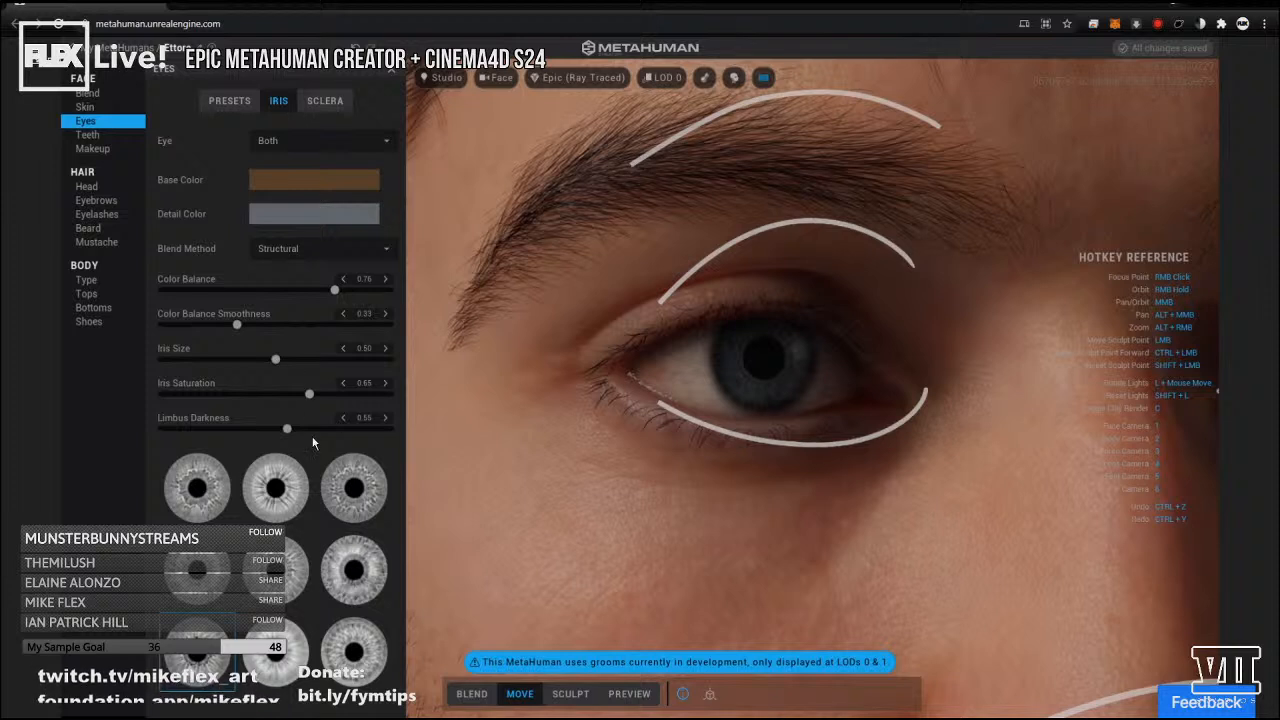
left_click(325, 101)
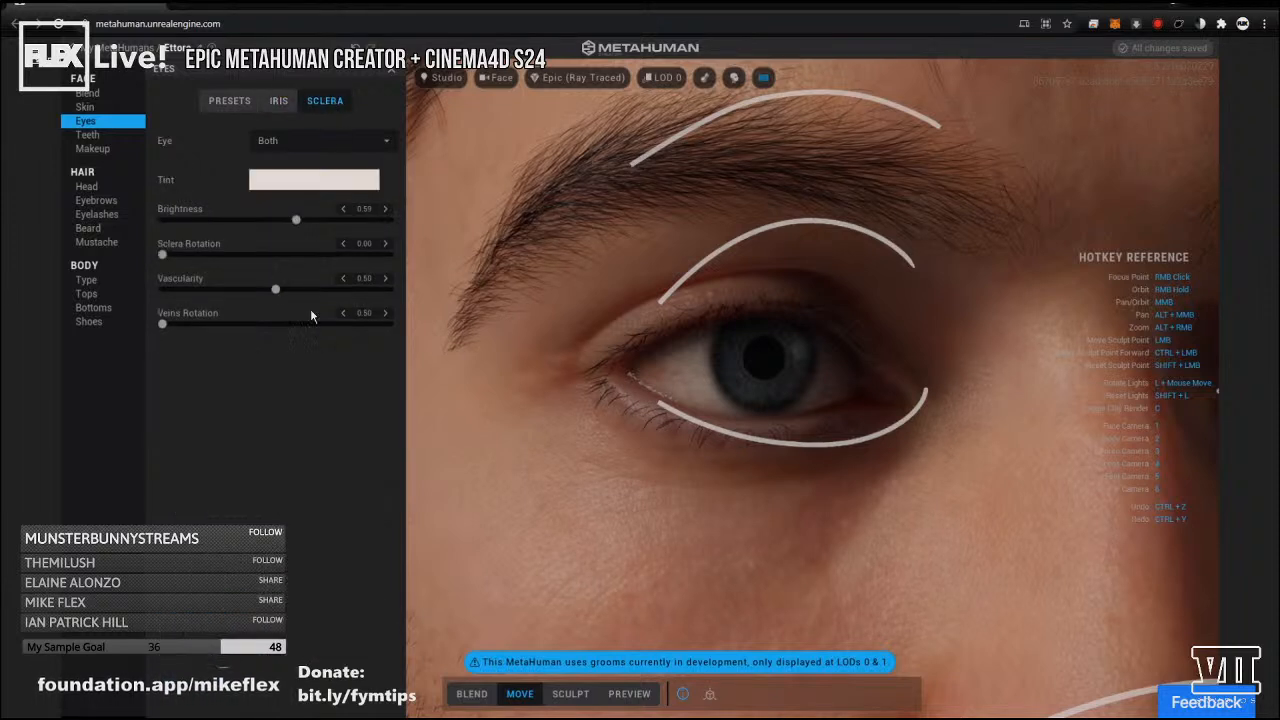
left_click(340, 145)
left_click(338, 148)
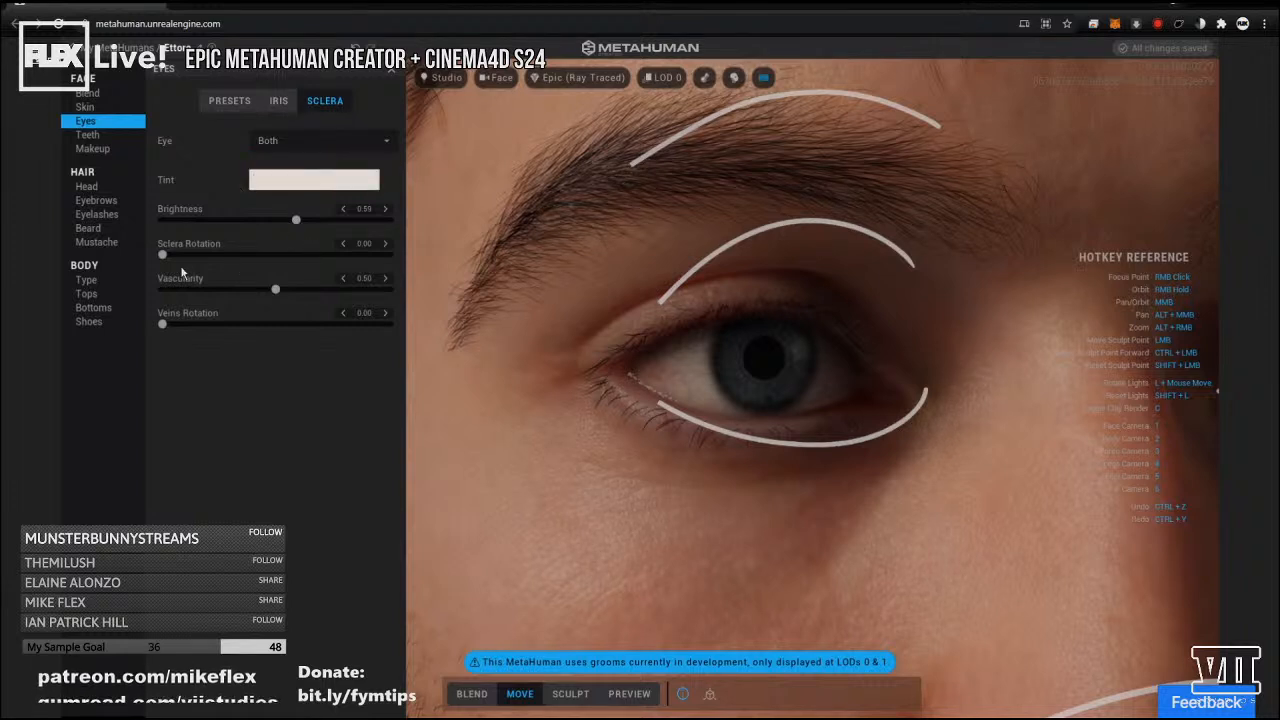
left_click_drag(163, 255, 242, 253)
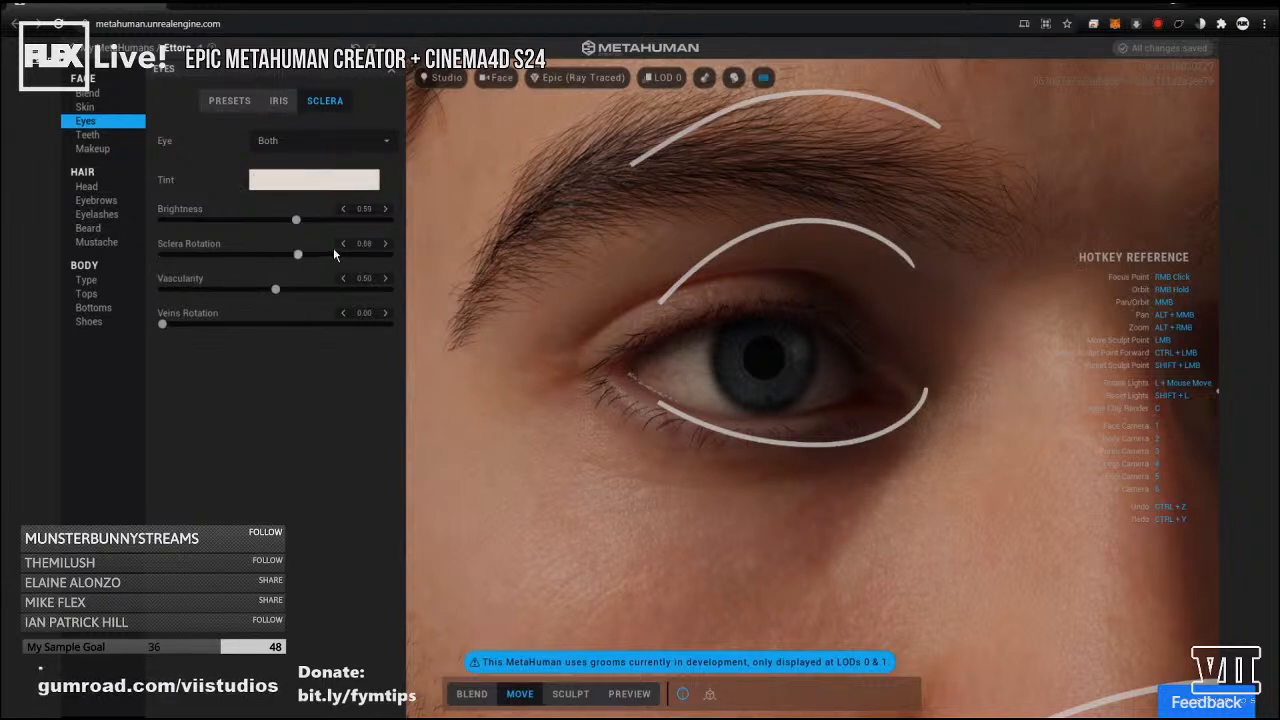
left_click_drag(127, 249, 165, 254)
left_click_drag(275, 290, 386, 296)
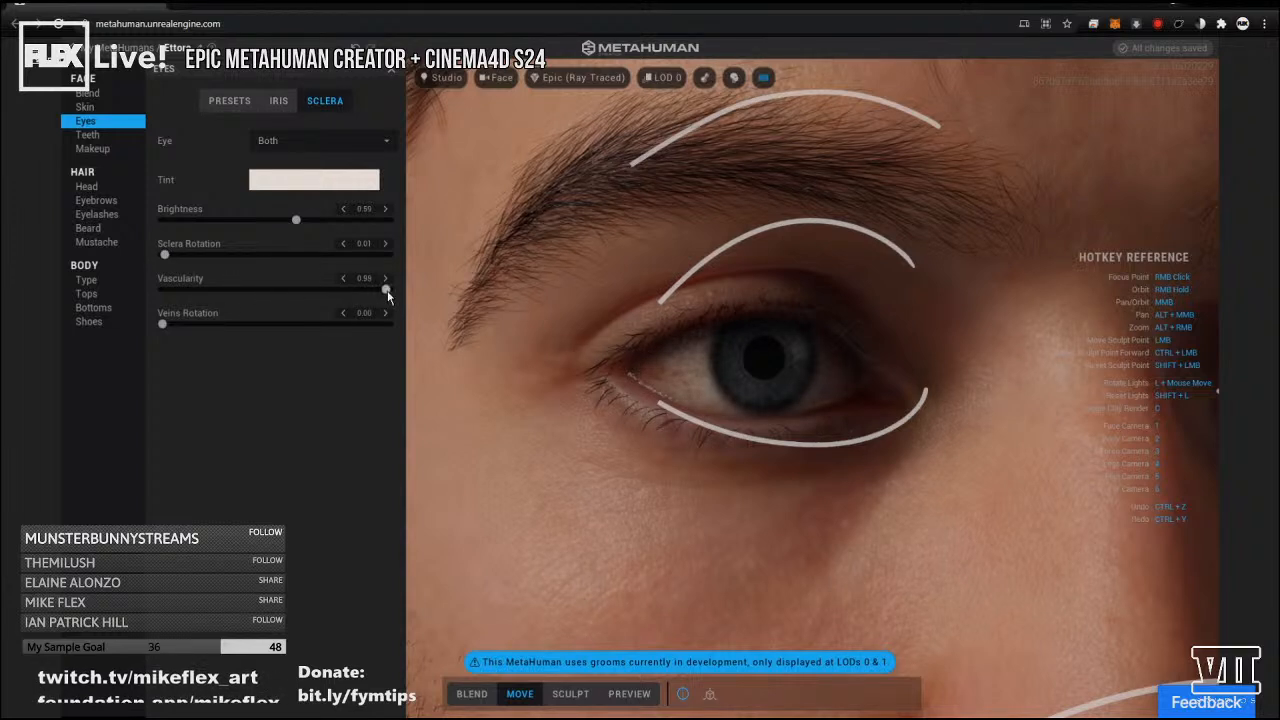
mouse_move(161, 254)
left_mouse_down()
mouse_move(364, 250)
mouse_move(125, 256)
mouse_move(238, 257)
mouse_move(118, 266)
mouse_move(328, 256)
mouse_move(85, 270)
mouse_move(357, 270)
mouse_move(153, 261)
left_mouse_up()
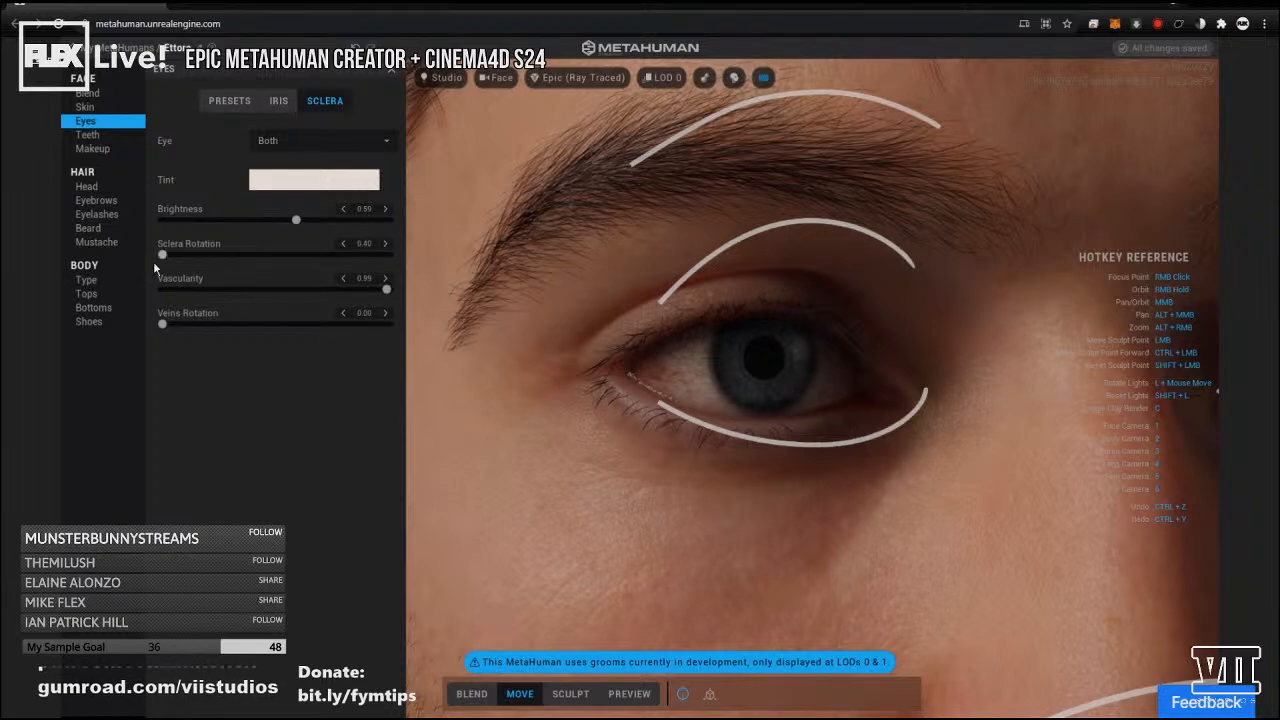
Set the sclera's veins rotation to 0.50 and its brightness to 0.51.
mouse_move(619, 366)
right_mouse_down()
mouse_move(799, 373)
mouse_move(658, 374)
right_mouse_up()
left_click_drag(165, 330, 275, 324)
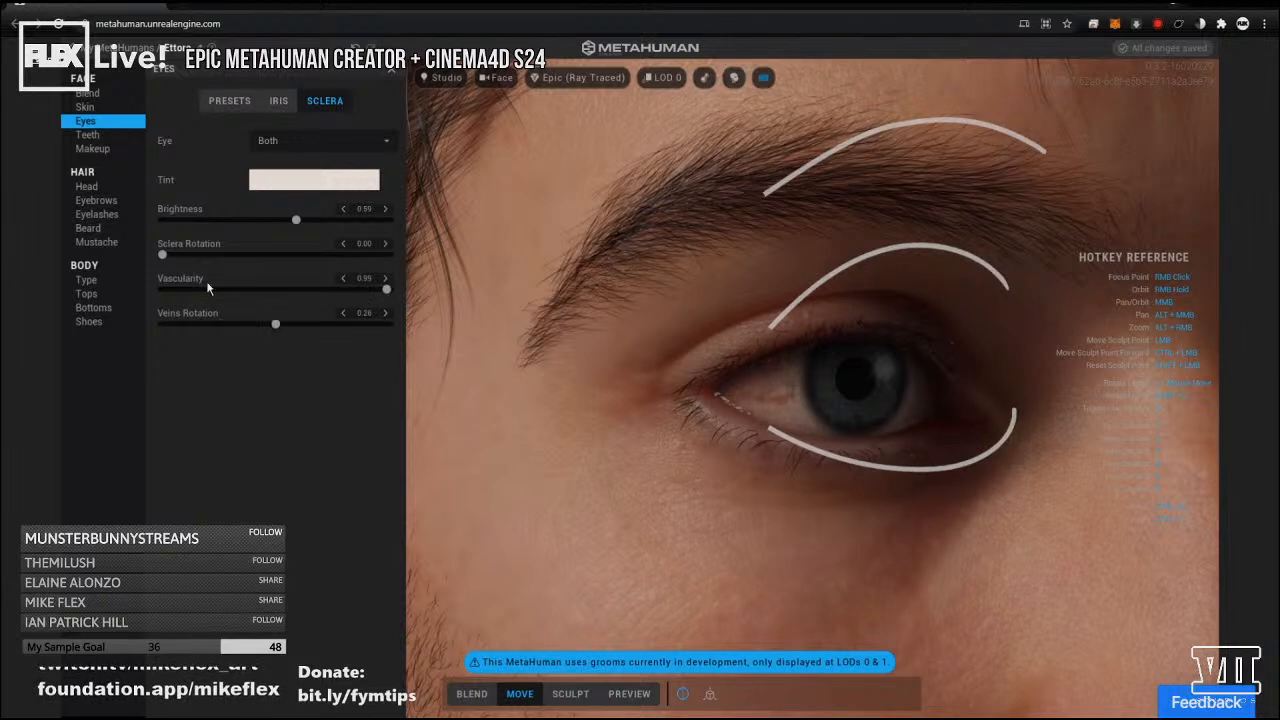
left_click_drag(316, 219, 277, 230)
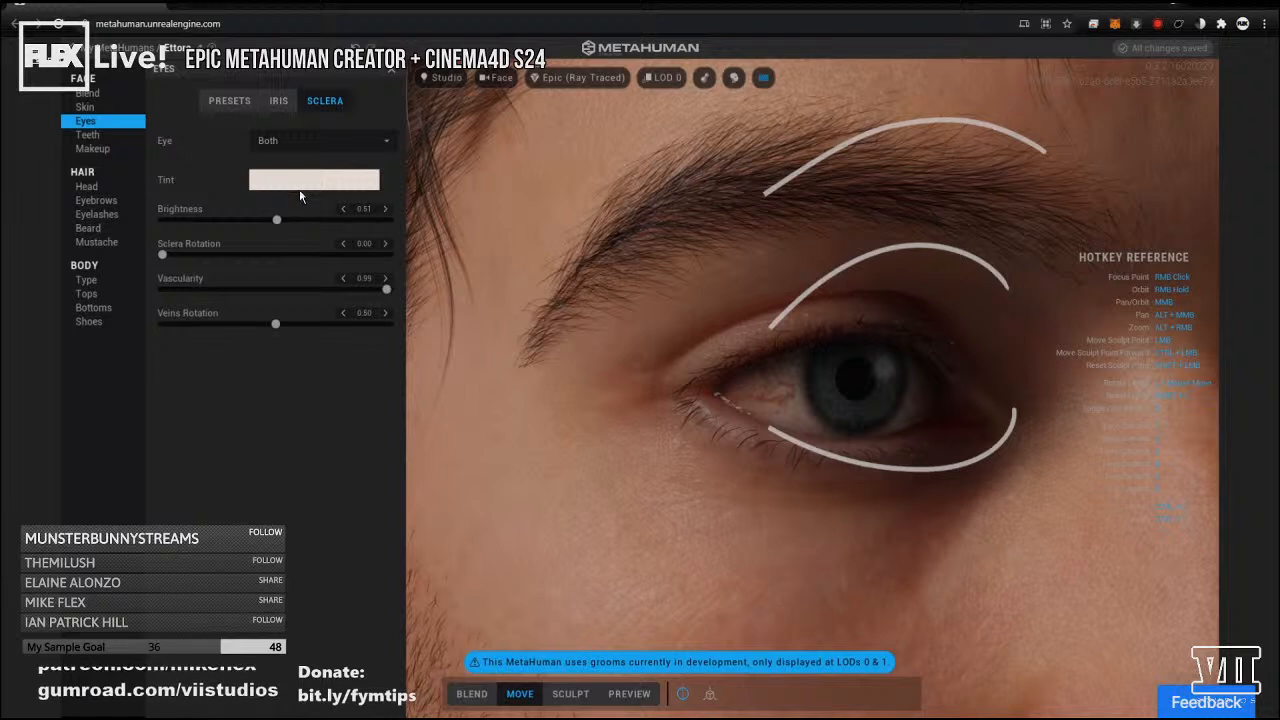
Try a warm yellowish sclera tint with brightness at 0.00 and check the eyes from the Face camera.
left_click(306, 185)
left_click_drag(369, 289, 222, 213)
left_click(214, 213)
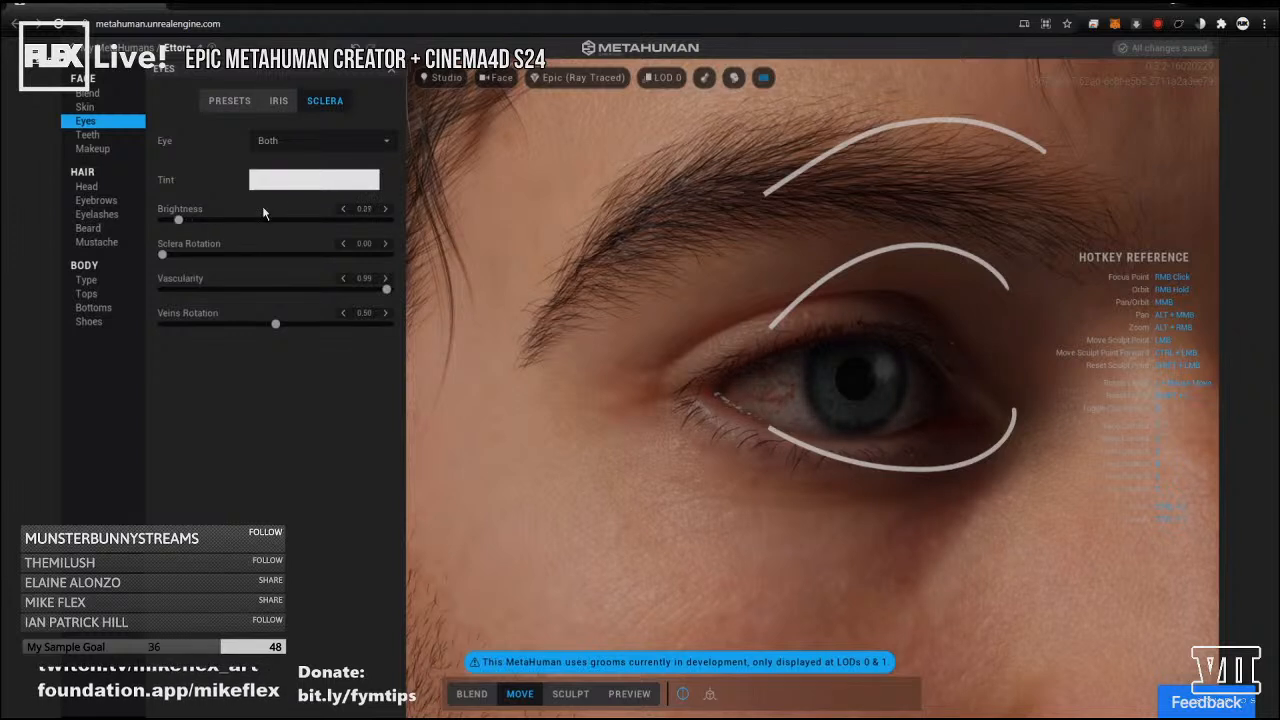
left_click(318, 188)
left_click_drag(376, 268, 451, 208)
left_click_drag(465, 296, 457, 277)
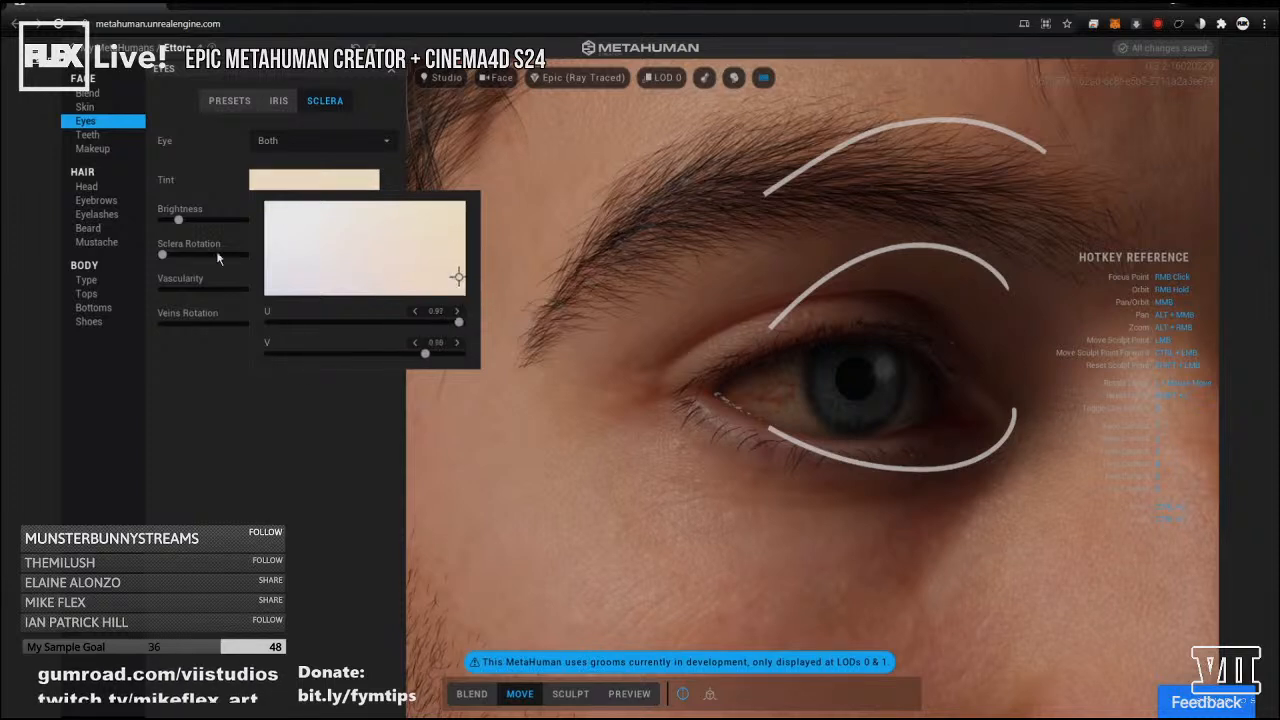
left_click(168, 226)
mouse_move(145, 227)
left_mouse_down()
mouse_move(279, 217)
mouse_move(150, 236)
left_mouse_up()
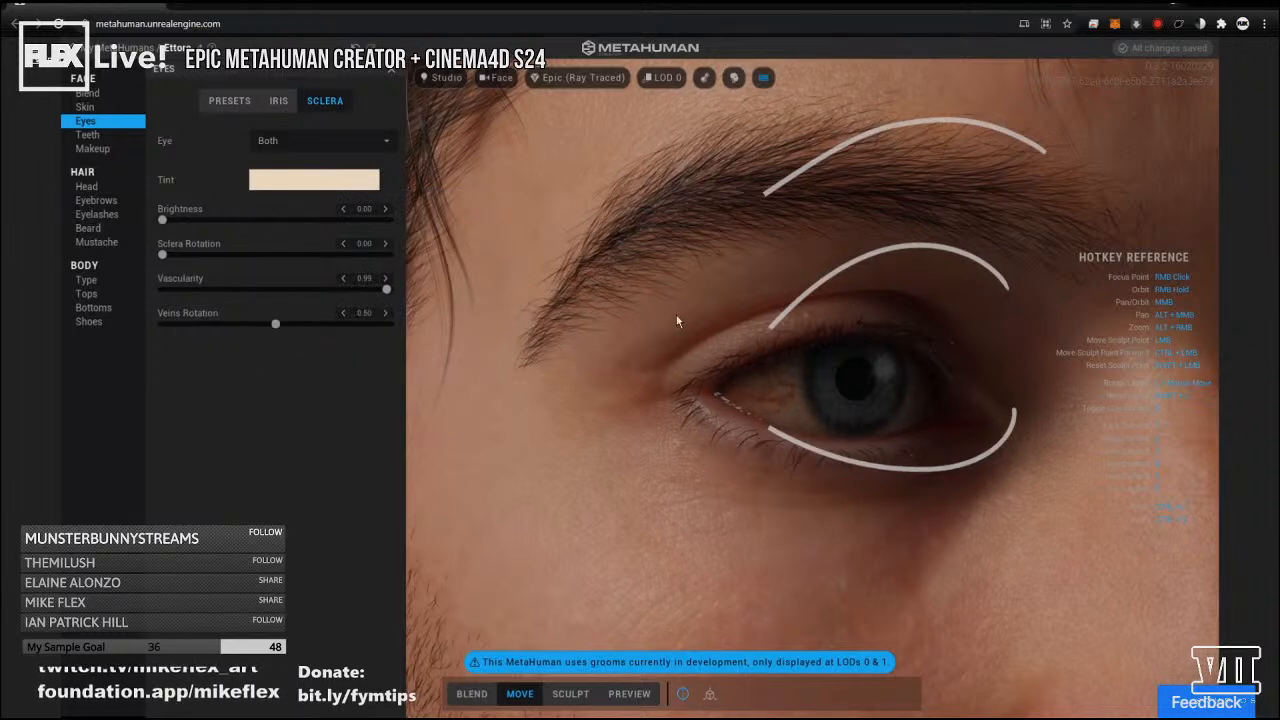
key("1")
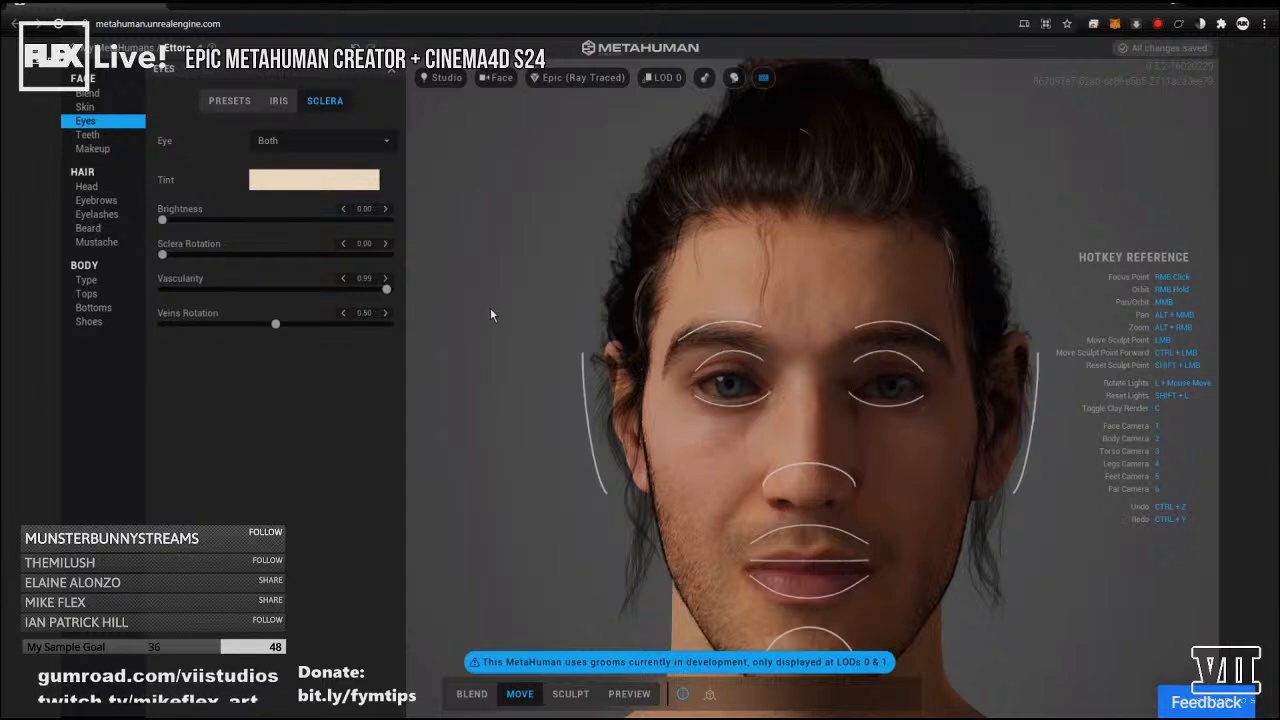
Give the sclera a near-white tint with brightness 0.53 and vascularity 0.35.
left_click(298, 178)
left_click_drag(343, 229, 314, 232)
left_click_drag(166, 219, 282, 222)
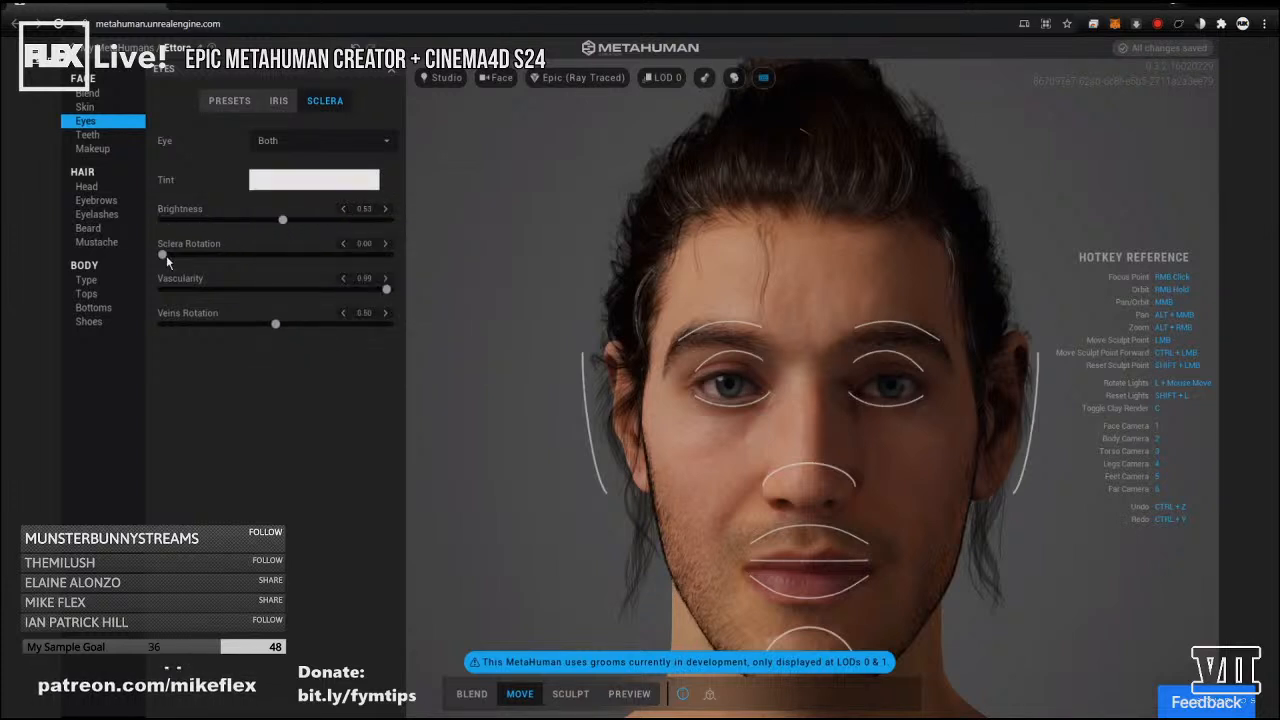
left_click_drag(393, 290, 160, 296)
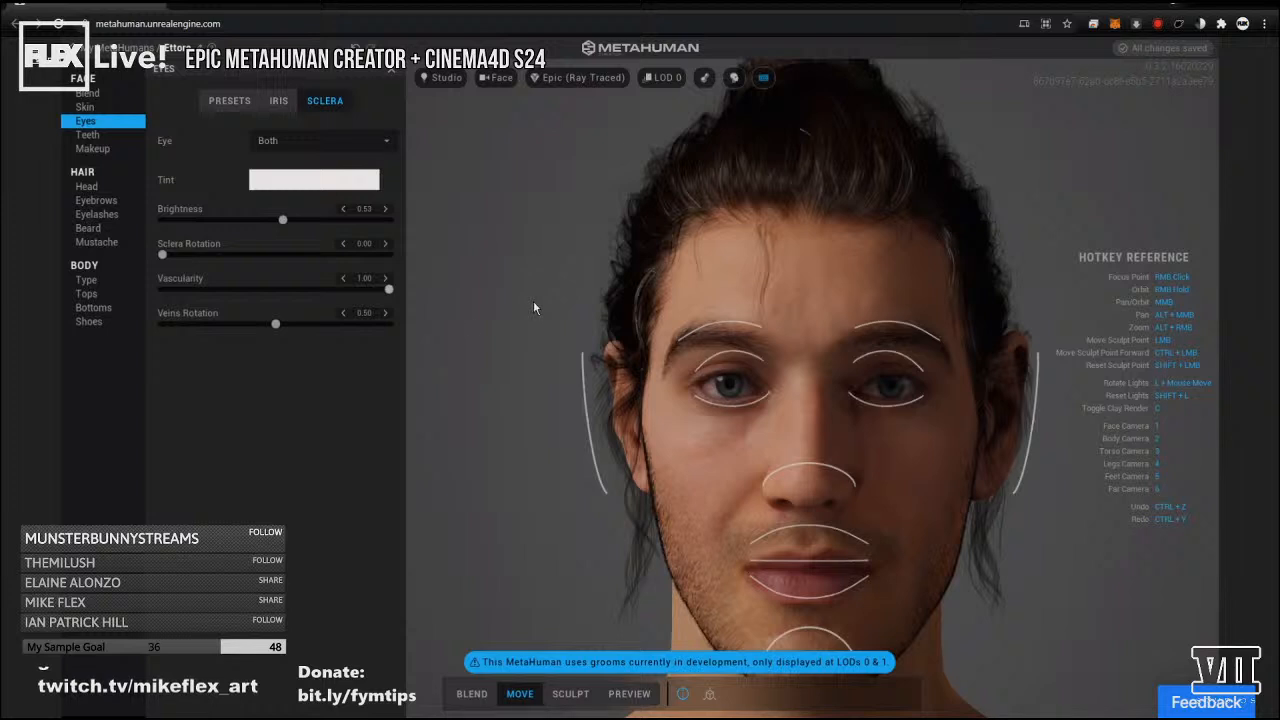
left_click_drag(574, 300, 245, 316)
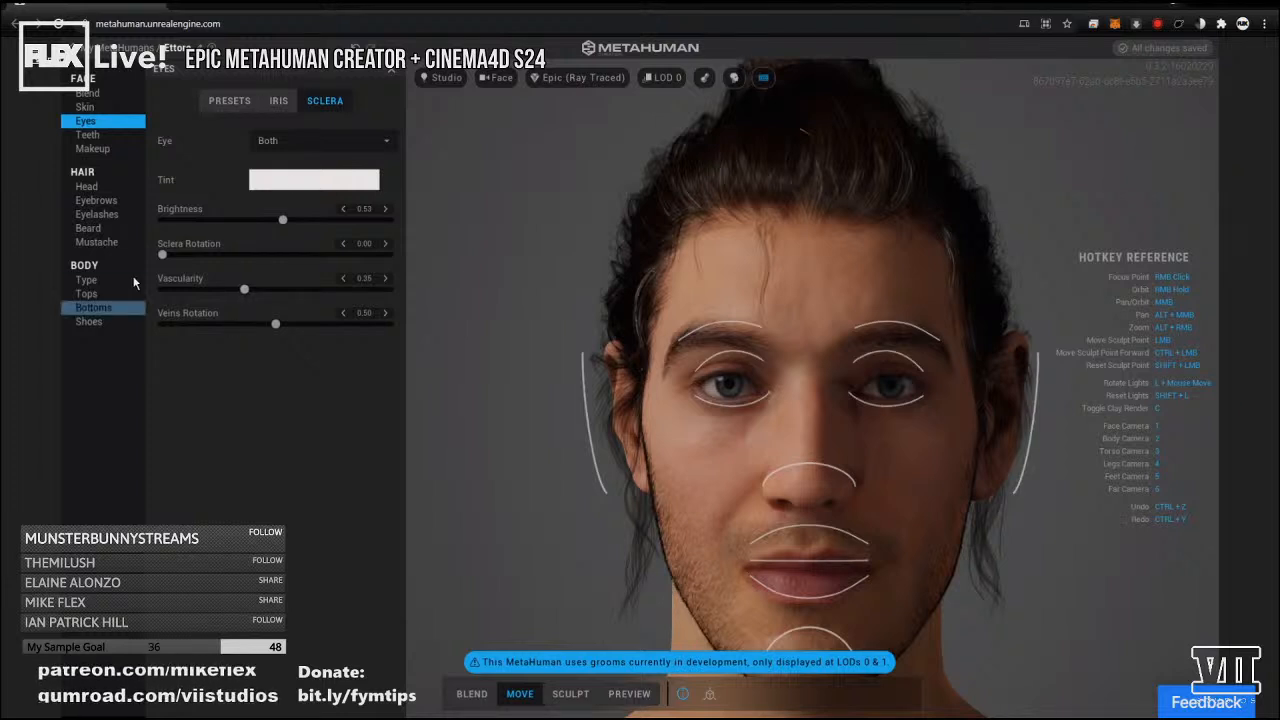
Set the iris blend method to Radial and try several iris patterns, choosing the third one in the third row.
left_click(269, 106)
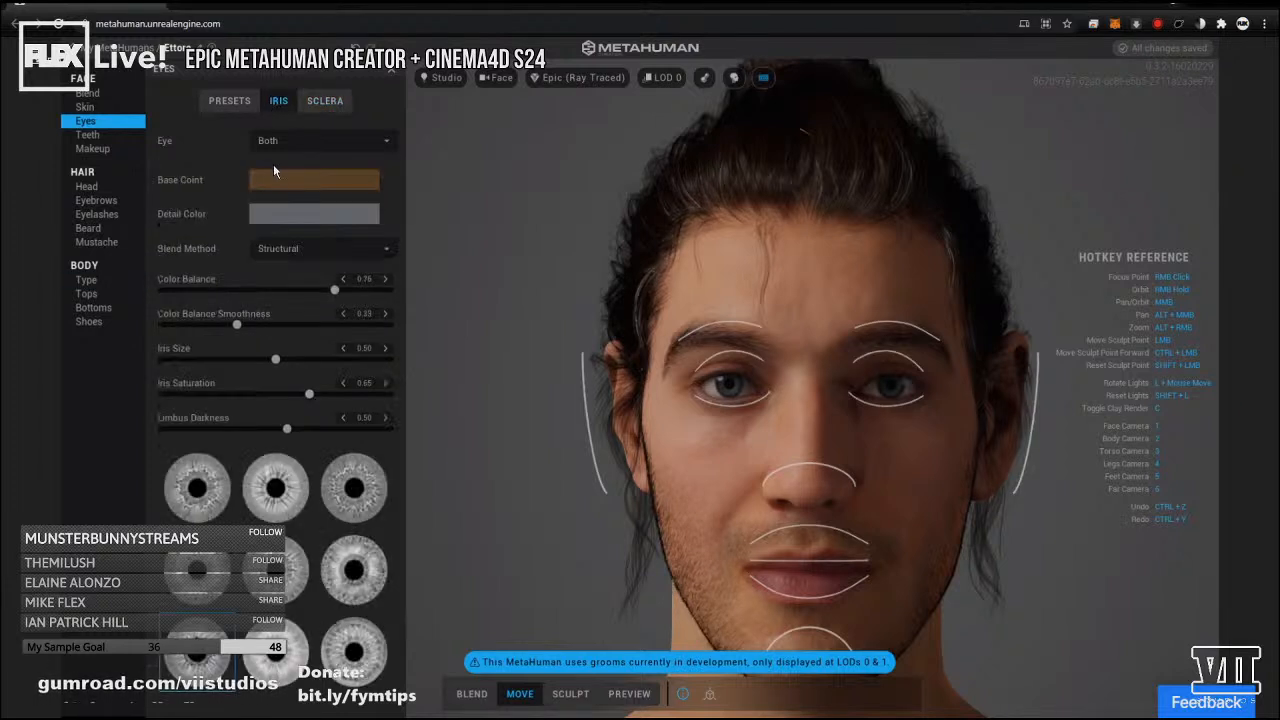
left_click(292, 252)
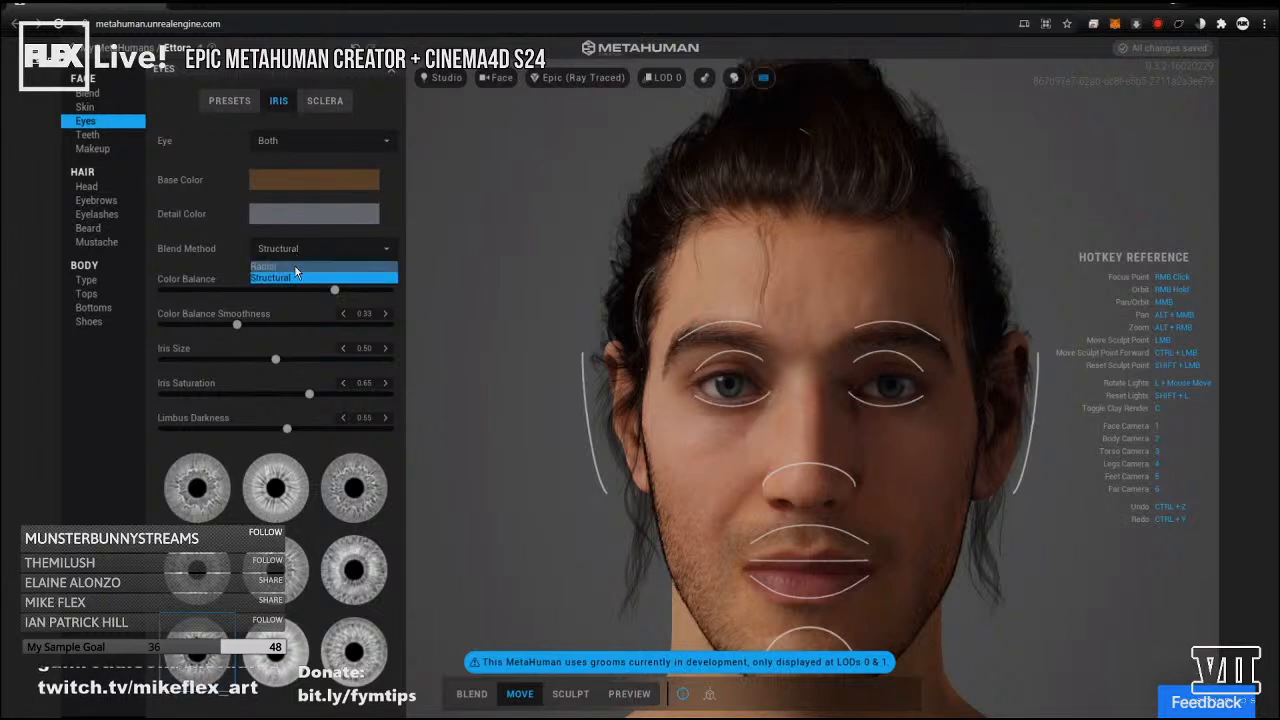
left_click(294, 265)
left_click(352, 487)
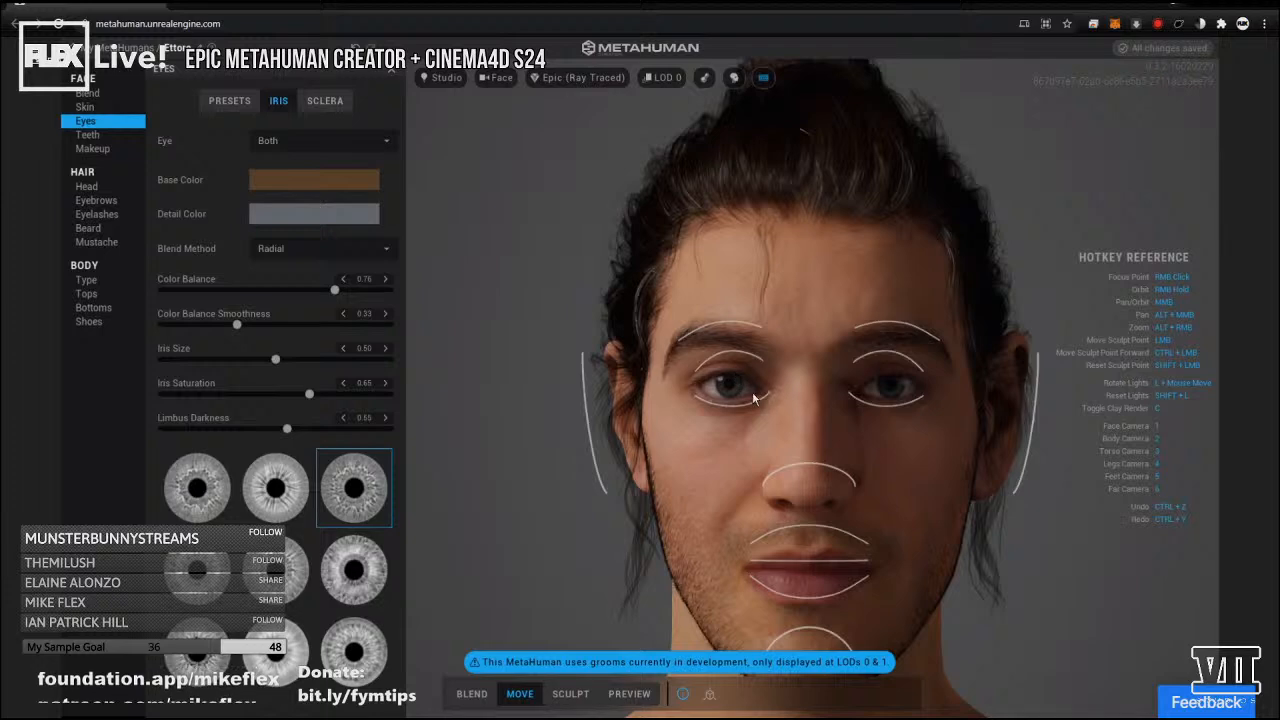
scroll(751, 389, "up", 5)
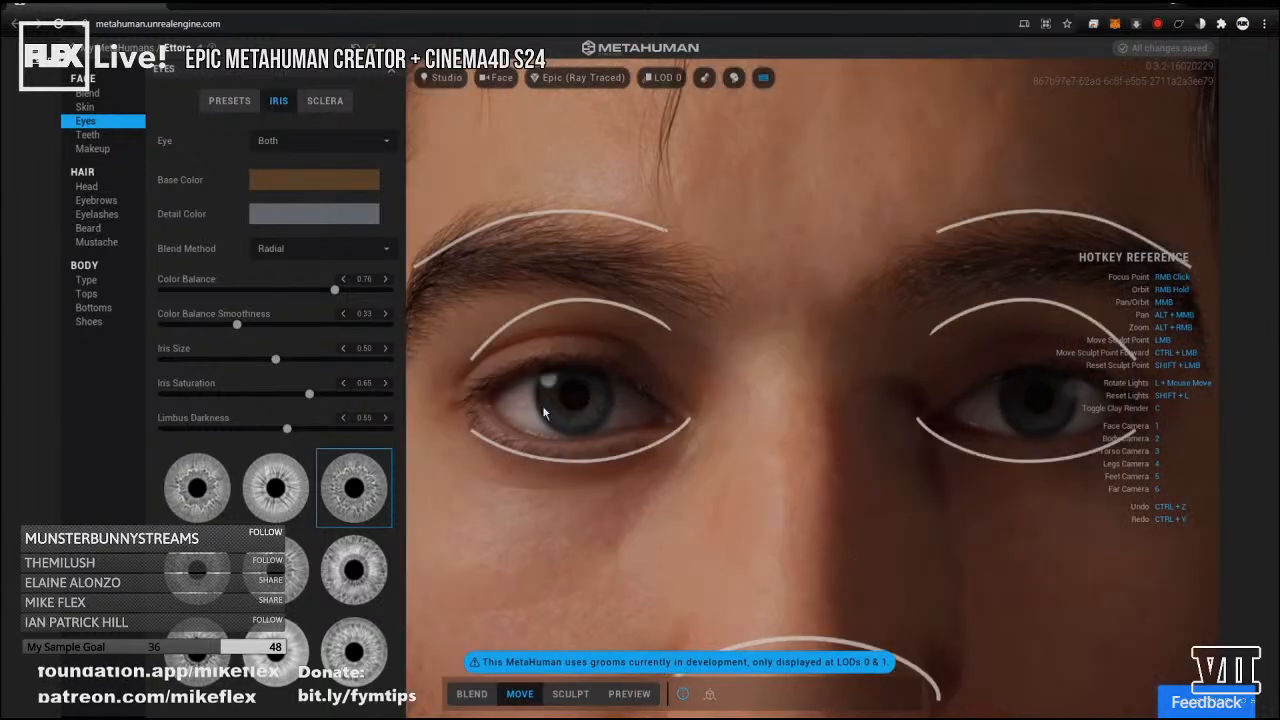
scroll(612, 386, "up", 5)
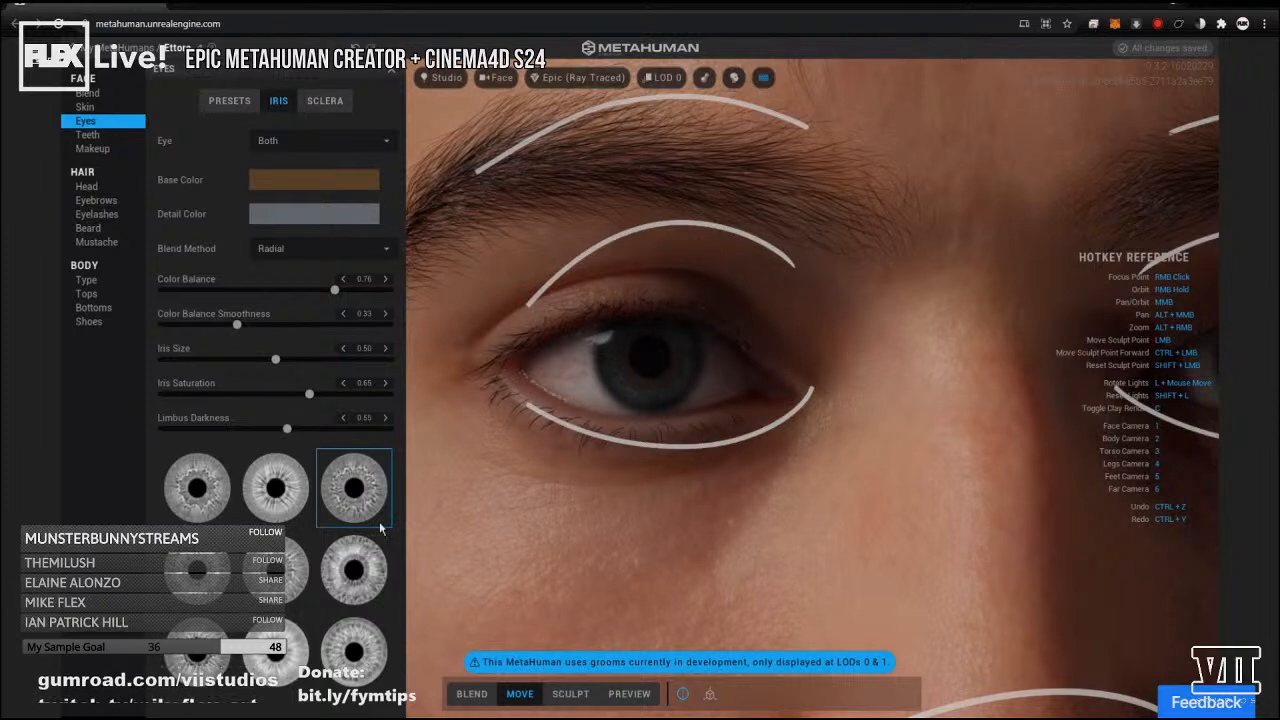
left_click(349, 574)
left_click(287, 574)
left_click(298, 656)
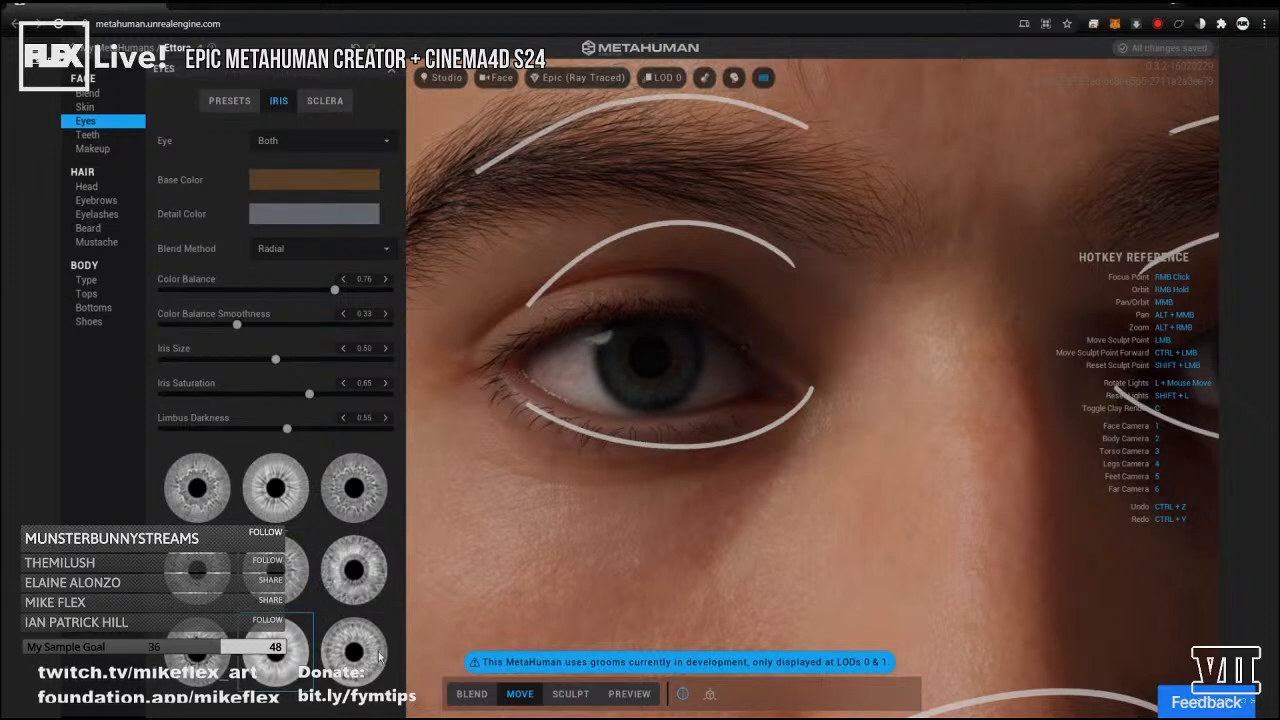
left_click(378, 653)
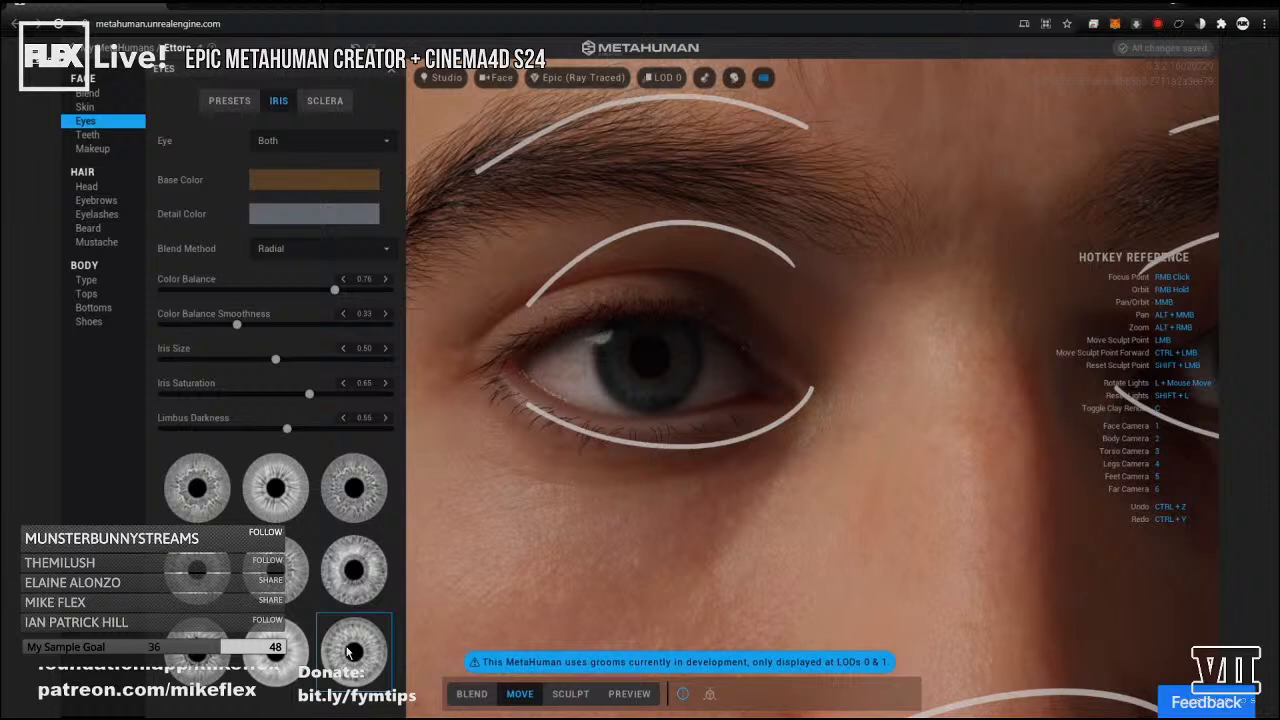
Set the iris saturation to 0.50 and the limbus darkness to 0.61, checking the effect on the eye close-up.
left_click_drag(293, 427, 335, 429)
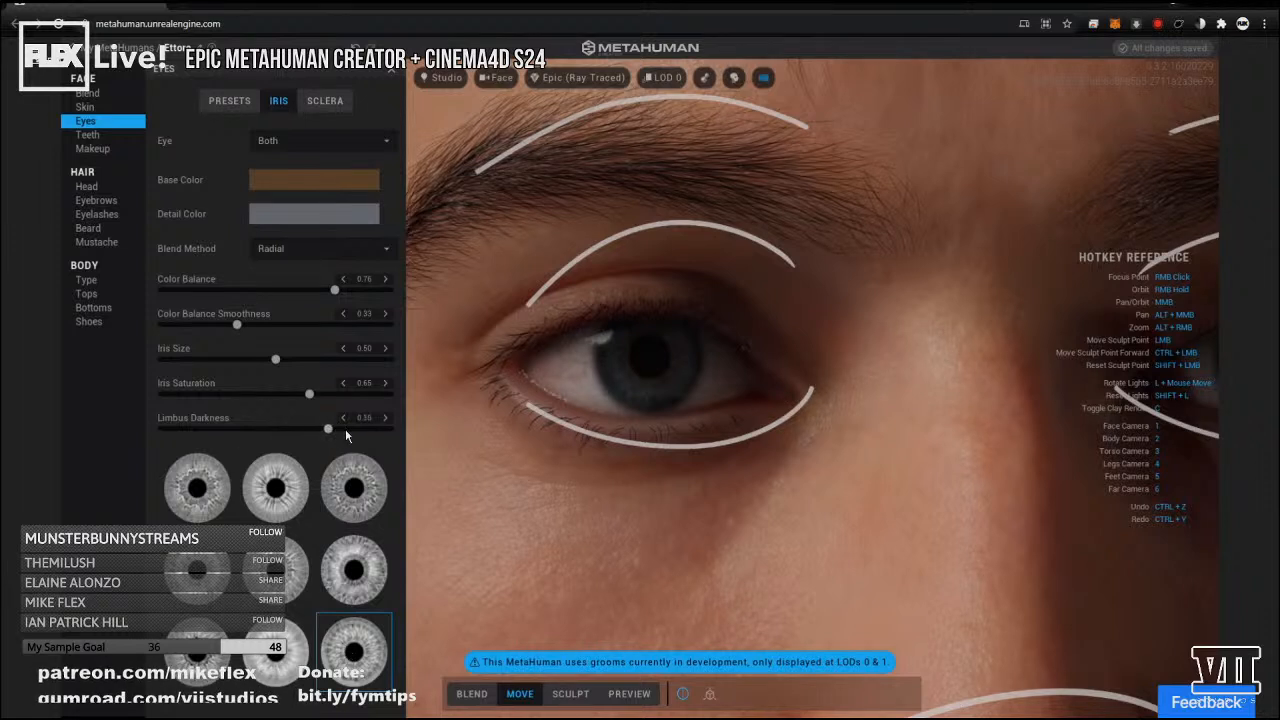
left_click(346, 430)
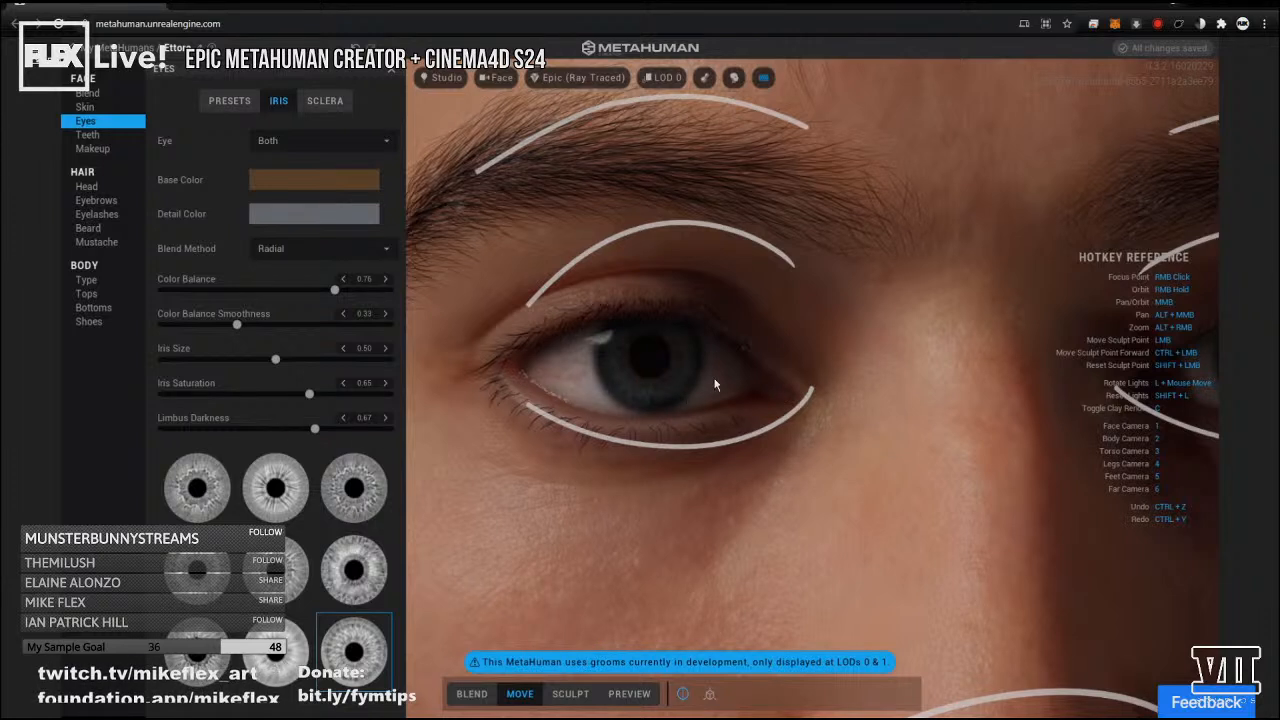
left_click_drag(310, 396, 277, 397)
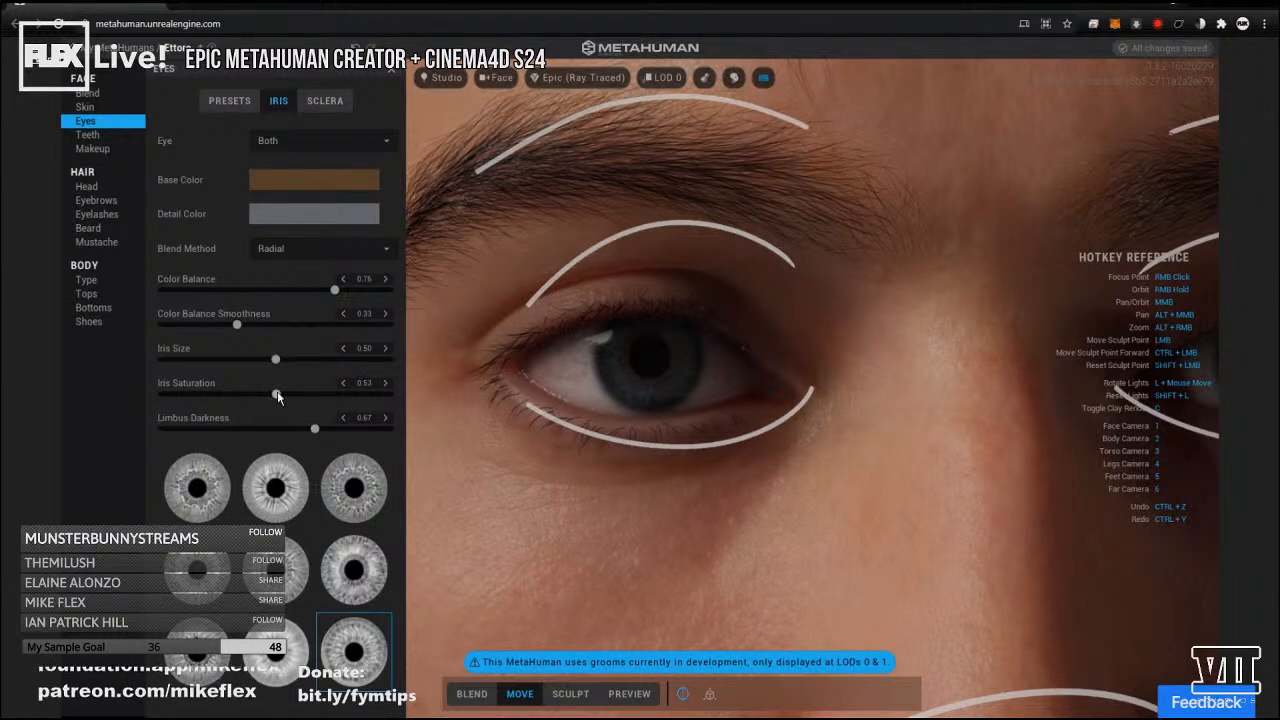
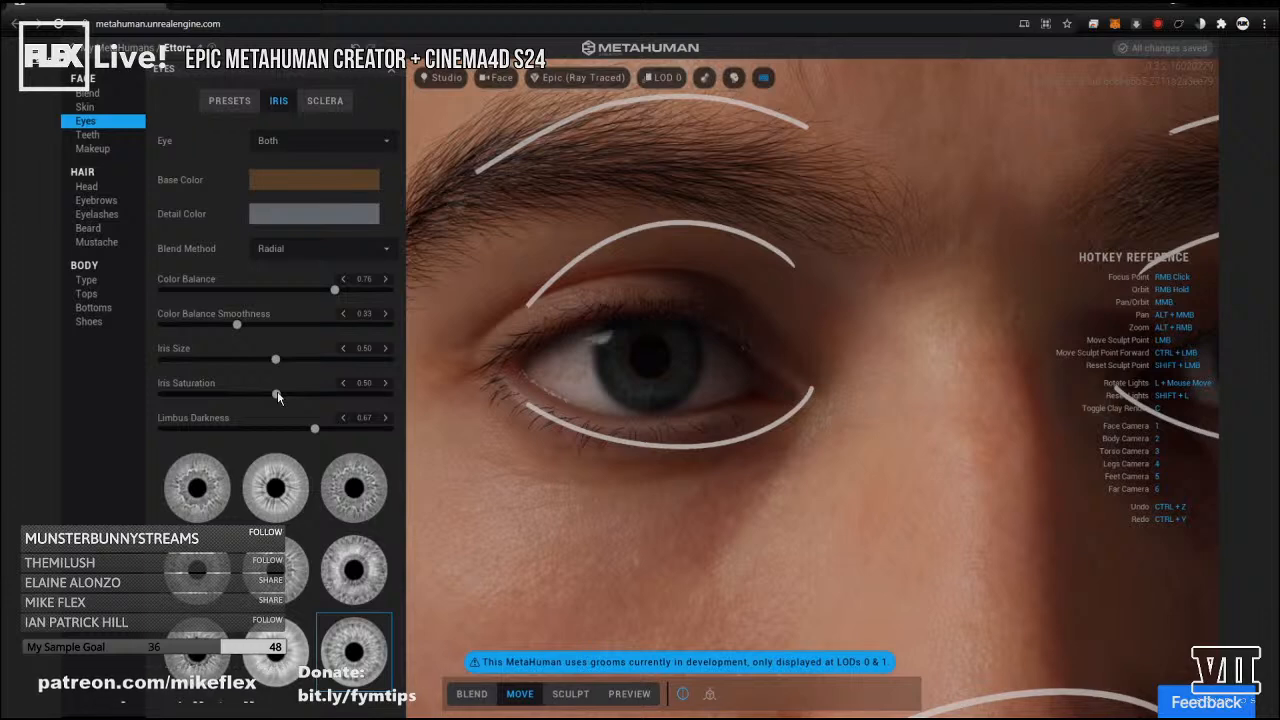
right_click_drag(525, 452, 563, 444)
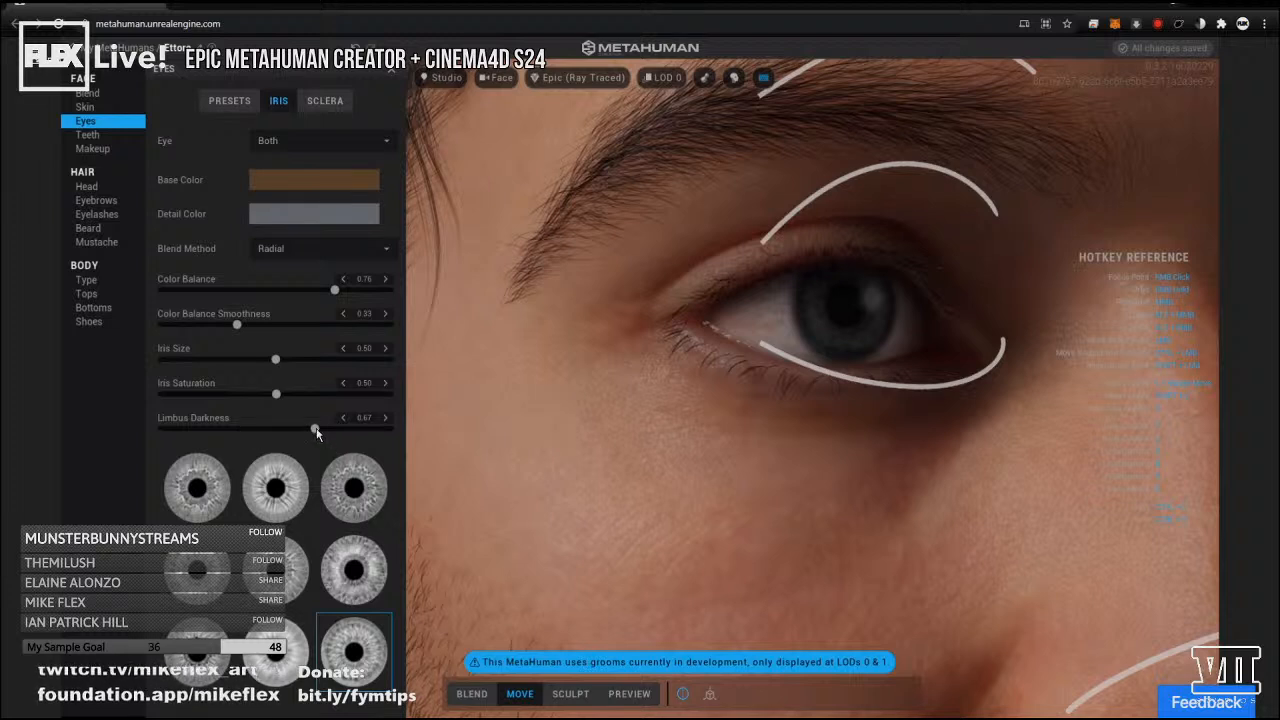
left_click_drag(255, 428, 162, 428)
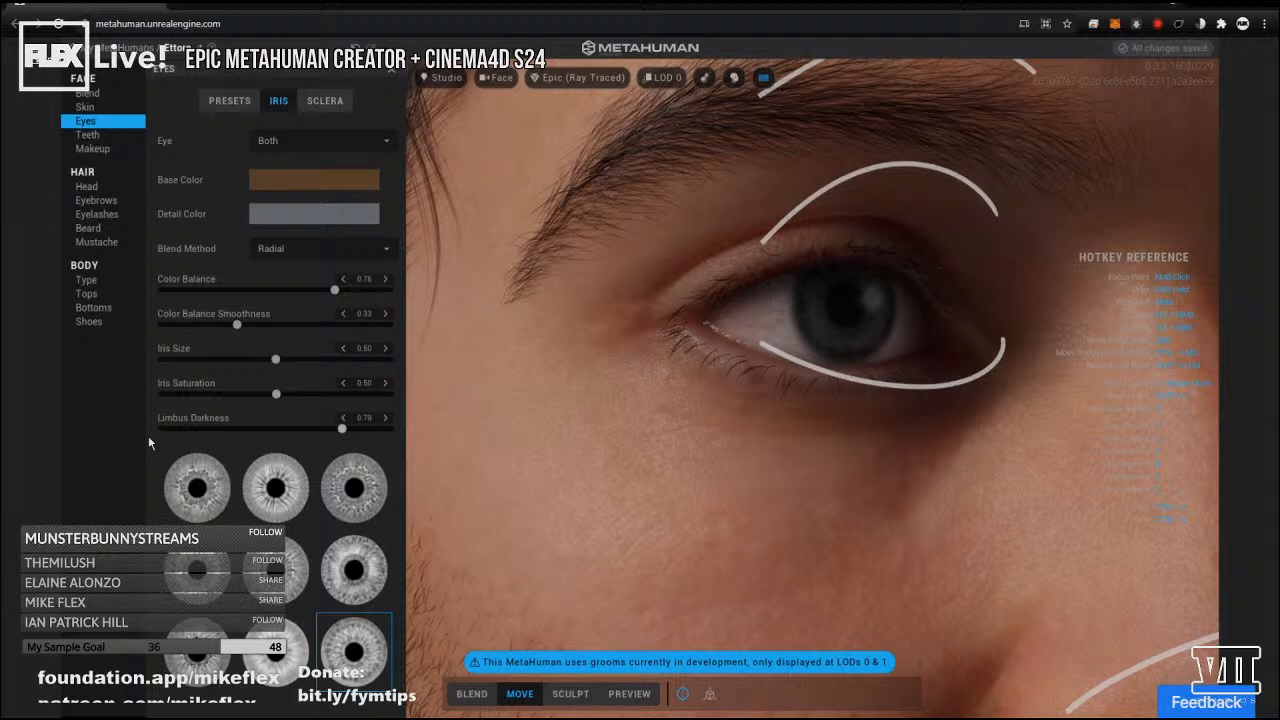
left_click_drag(343, 434, 305, 438)
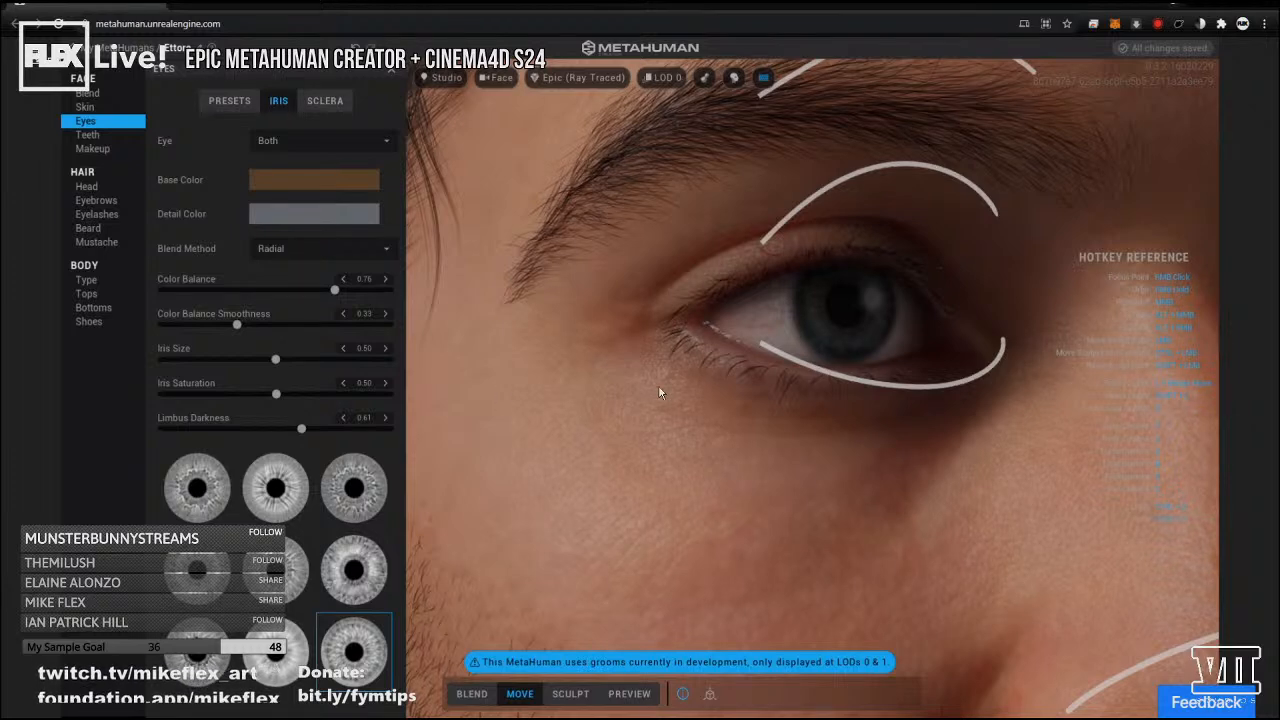
Set the iris color balance to 0.62, its color balance smoothness to 0.34 and the iris size to 0.43.
right_click_drag(649, 385, 681, 390)
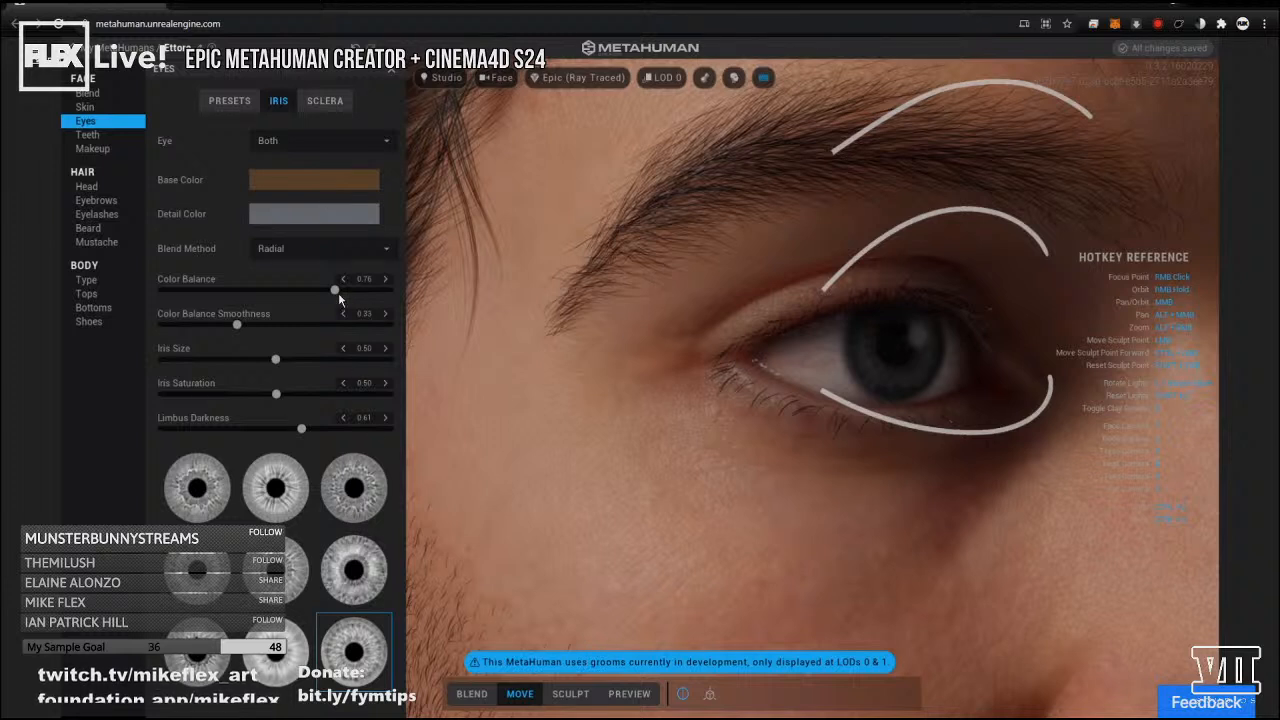
mouse_move(330, 289)
left_mouse_down()
mouse_move(182, 307)
mouse_move(361, 289)
mouse_move(305, 290)
left_mouse_up()
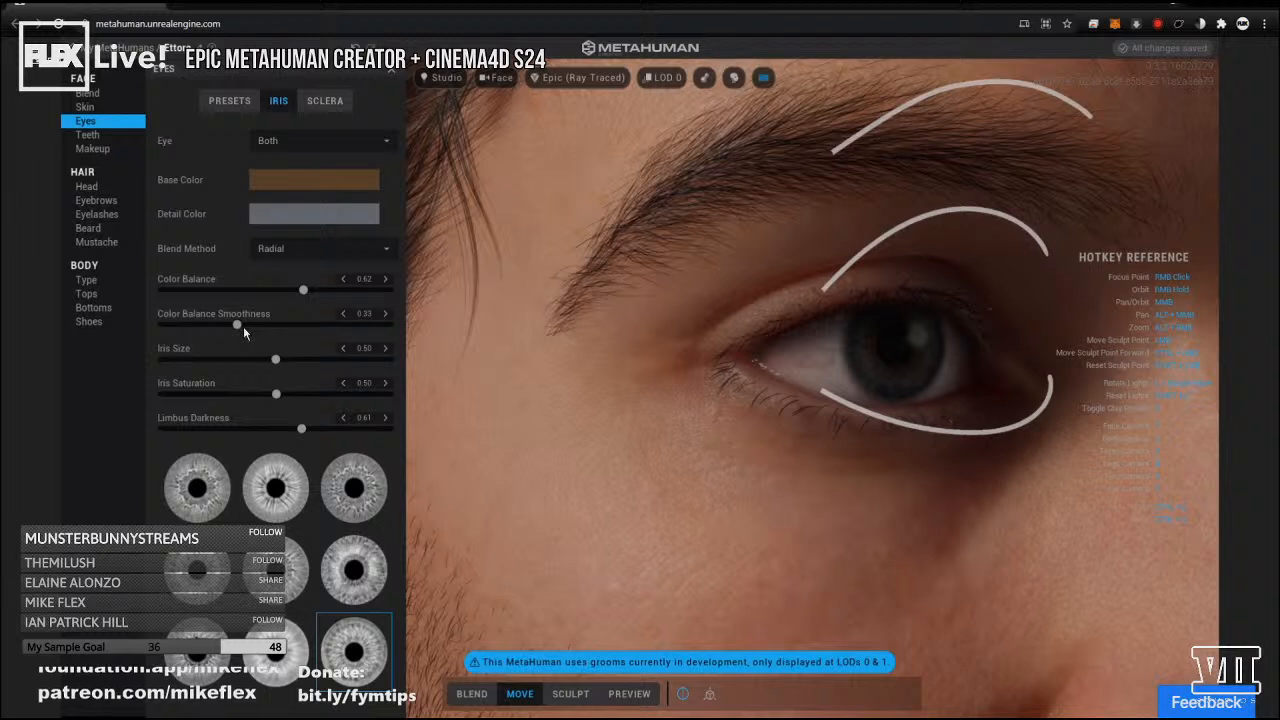
left_click(240, 325)
left_click_drag(275, 360, 140, 364)
left_click_drag(316, 362, 260, 367)
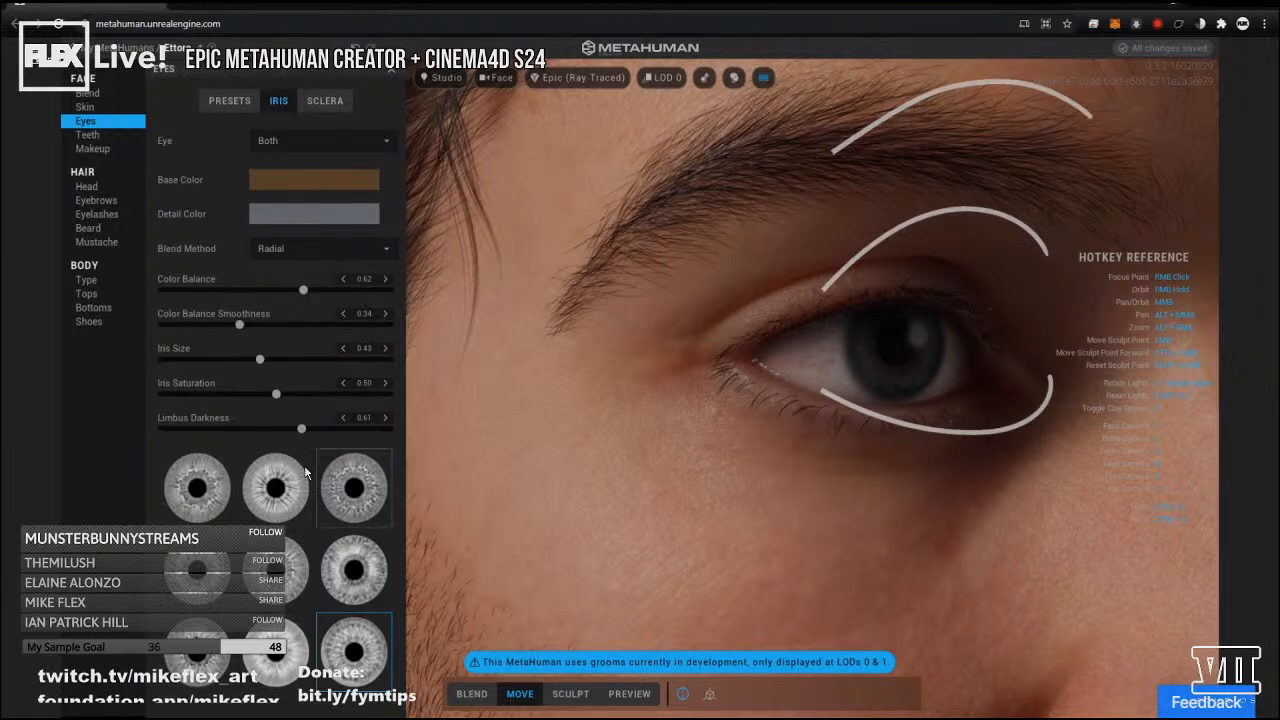
View the eye presets and compare the Sculpt and Preview modes on the eye close-up, ending in Sculpt mode.
left_click(212, 100)
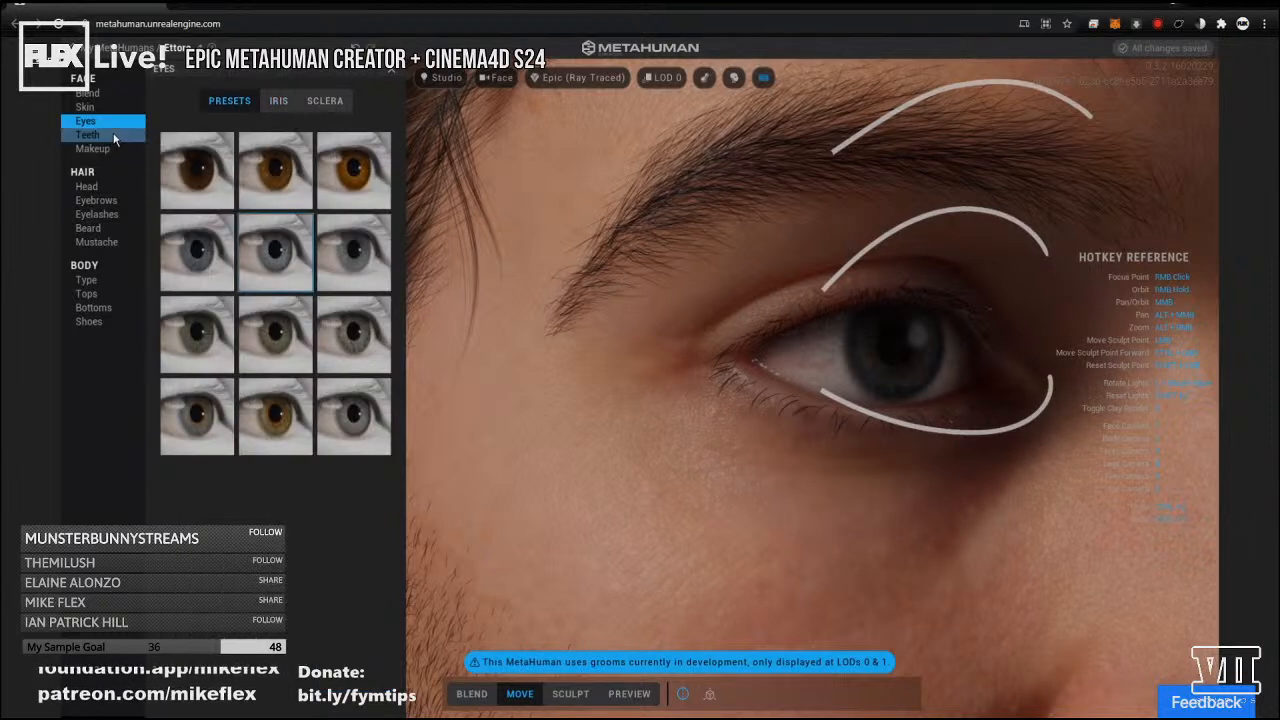
left_click(570, 693)
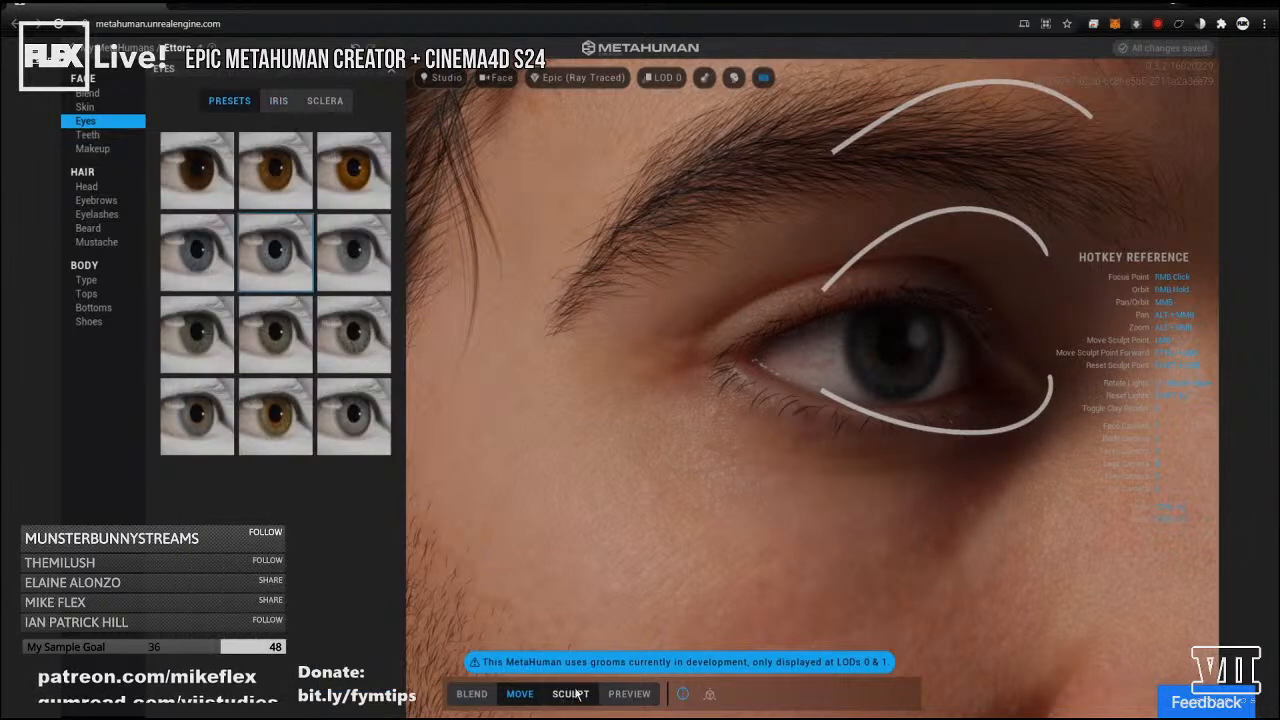
mouse_move(900, 295)
left_mouse_down()
mouse_move(894, 337)
mouse_move(893, 300)
left_mouse_up()
left_click(629, 693)
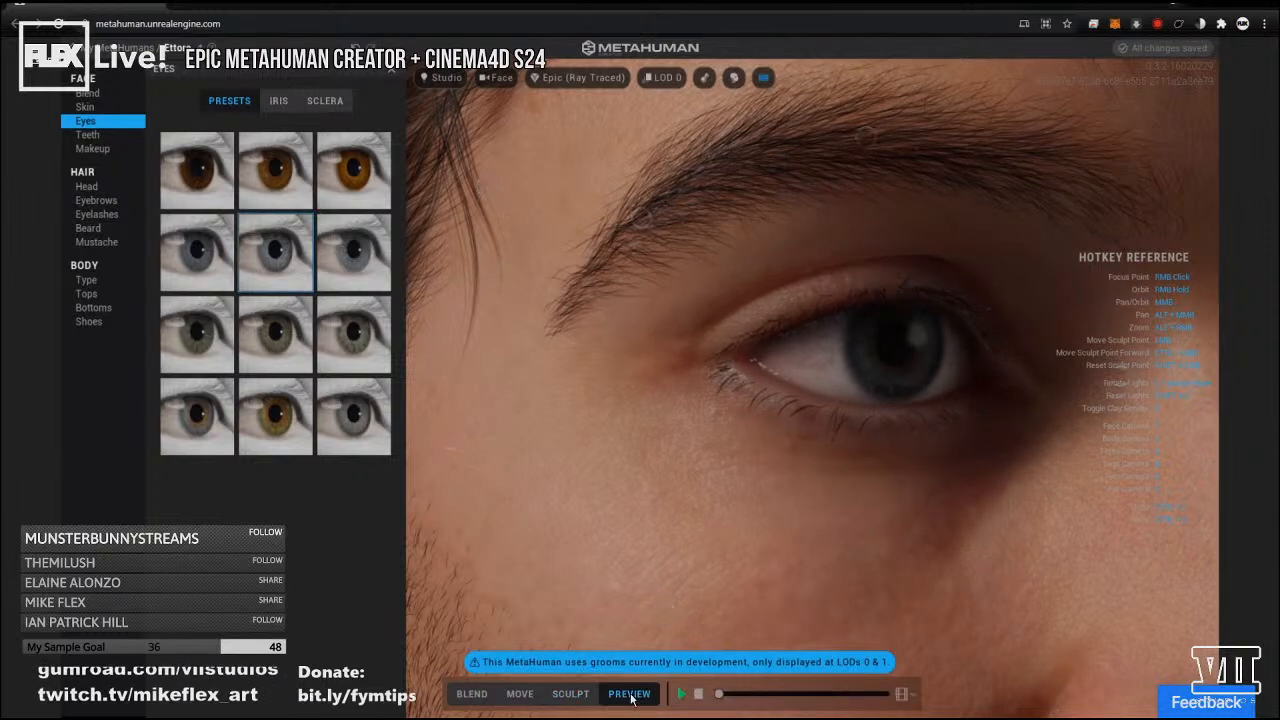
left_click(574, 696)
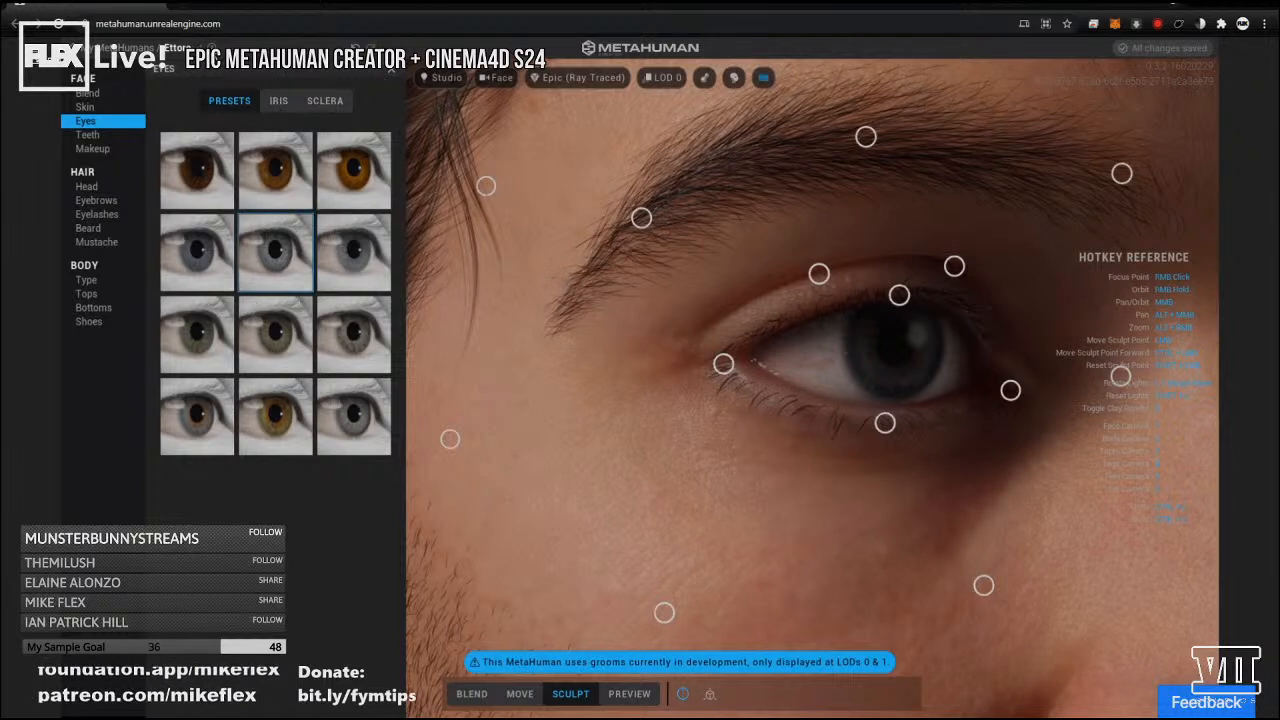
Open the teeth settings, set the plaque amount to 0.22 and open the jaw to expose both rows of teeth.
left_click(87, 134)
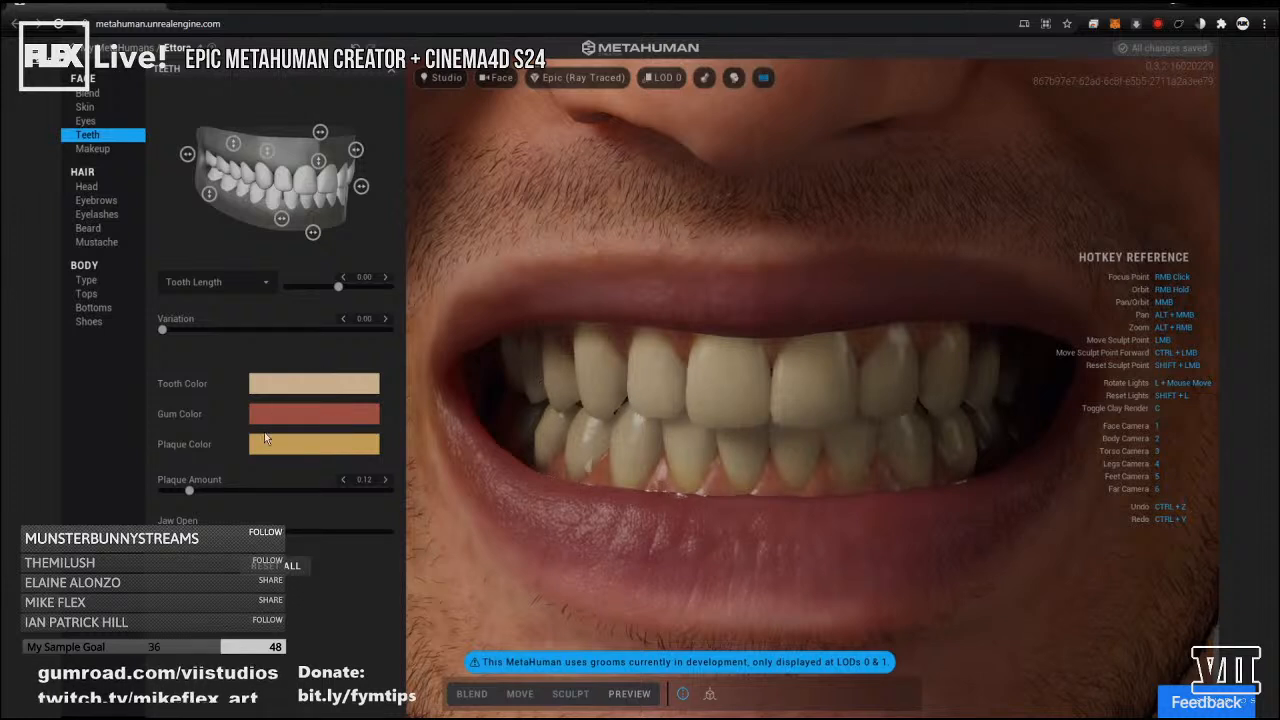
left_click_drag(189, 491, 238, 490)
left_click_drag(355, 480, 267, 486)
mouse_move(201, 490)
left_mouse_down()
mouse_move(333, 479)
mouse_move(199, 502)
mouse_move(195, 527)
mouse_move(328, 512)
mouse_move(205, 525)
mouse_move(357, 490)
mouse_move(200, 535)
mouse_move(172, 558)
mouse_move(243, 555)
mouse_move(200, 540)
mouse_move(373, 517)
mouse_move(217, 554)
left_mouse_up()
right_click_drag(673, 431, 689, 372)
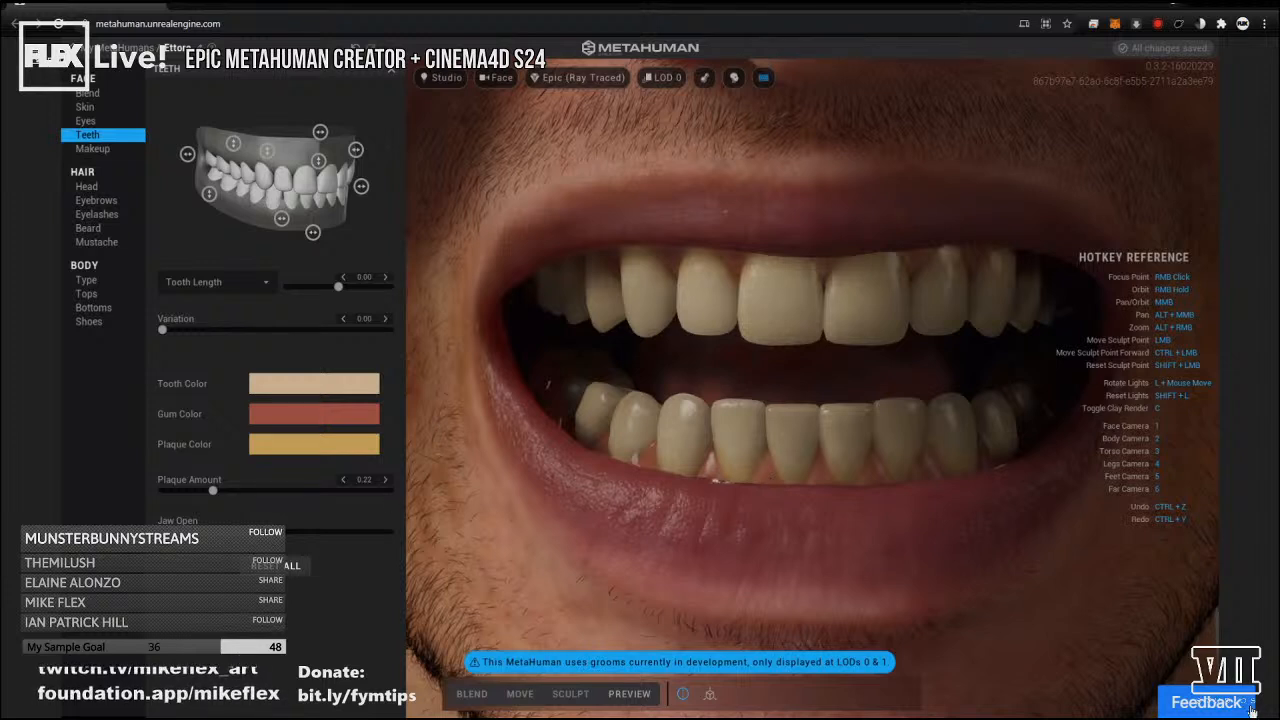
left_click(1163, 718)
left_click(1087, 571)
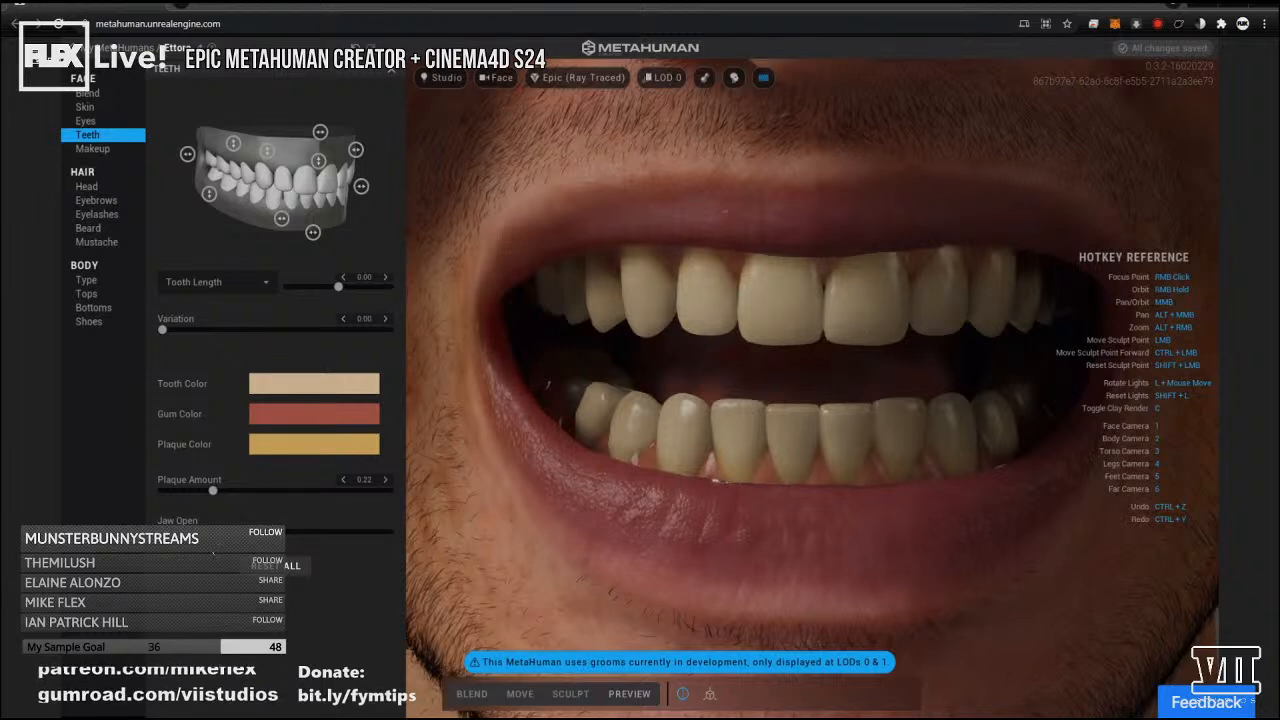
Set the teeth variation to 0.34 and slightly shift the lower row of teeth with its control point.
left_click_drag(163, 333, 202, 324)
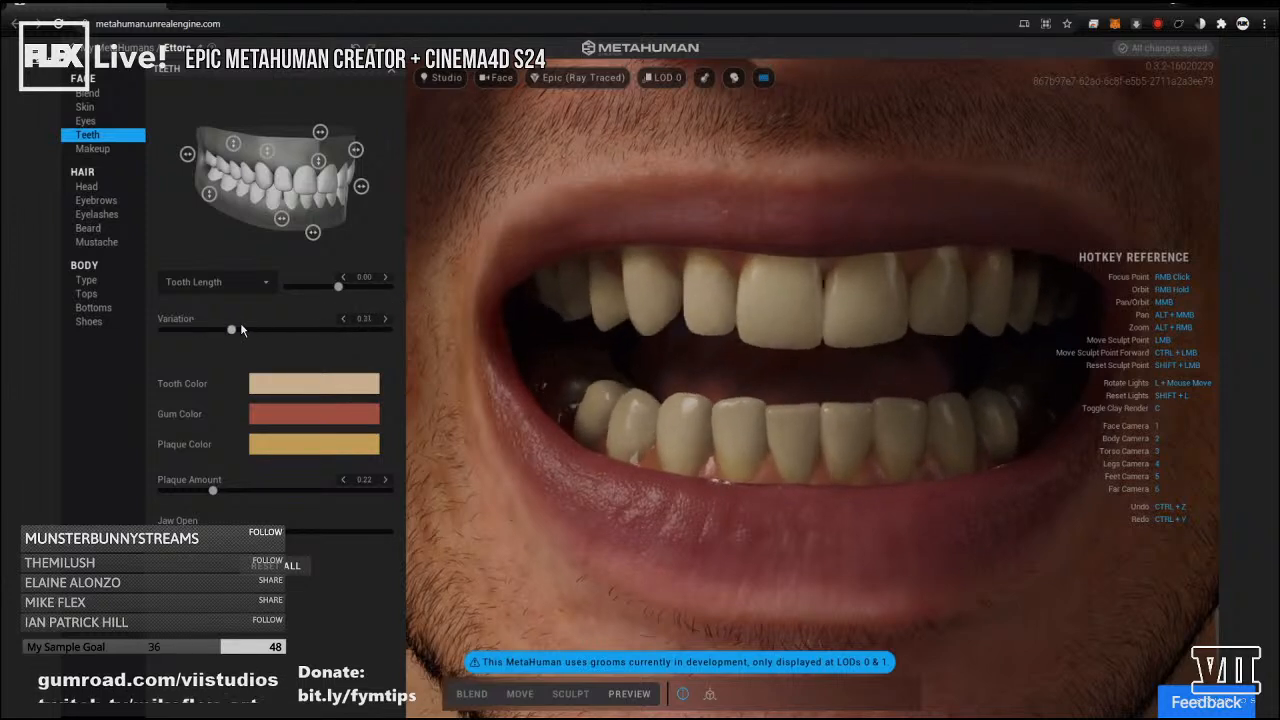
mouse_move(234, 330)
left_mouse_down()
mouse_move(336, 316)
mouse_move(405, 327)
mouse_move(228, 327)
mouse_move(362, 321)
mouse_move(240, 332)
left_mouse_up()
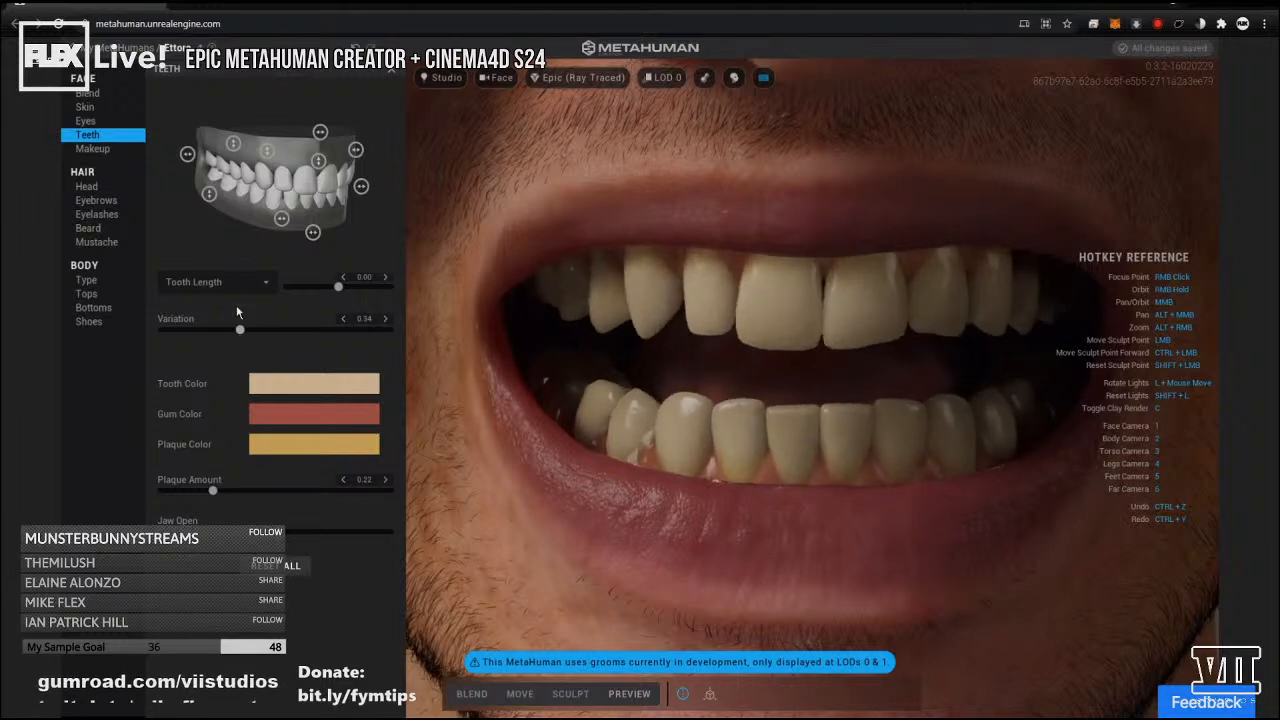
left_click(227, 285)
left_click(181, 334)
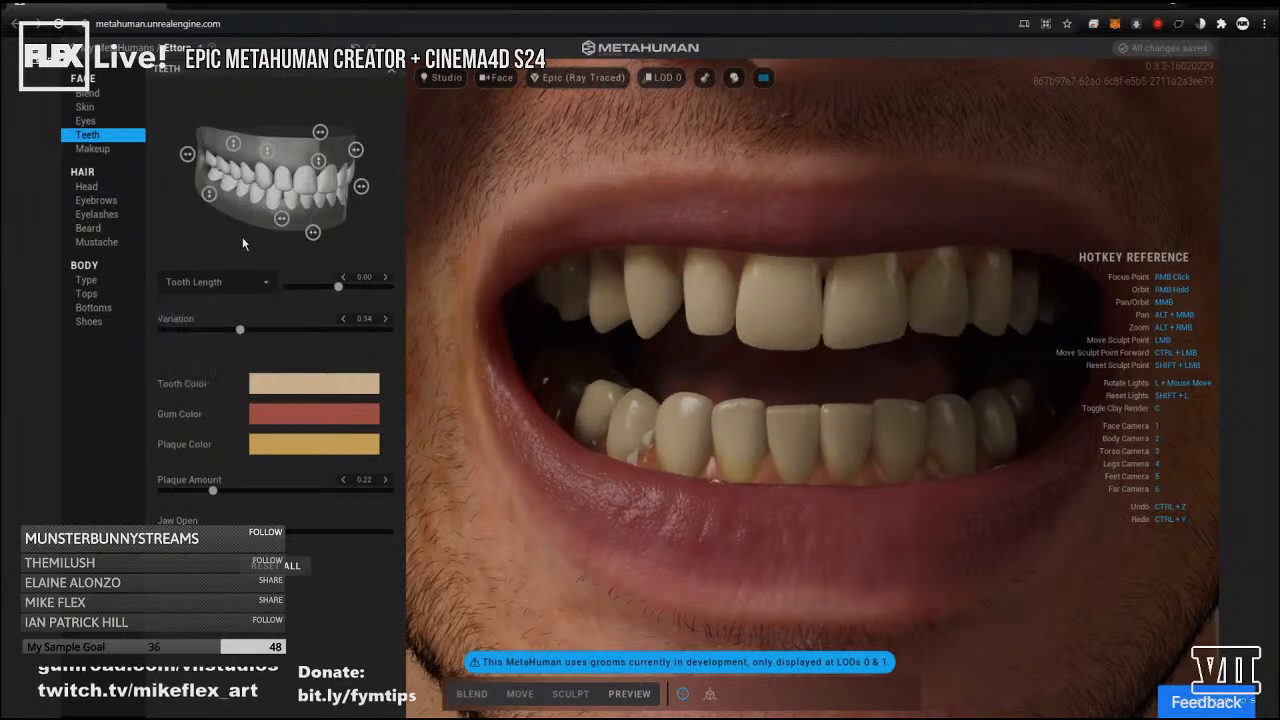
left_click_drag(313, 234, 339, 213)
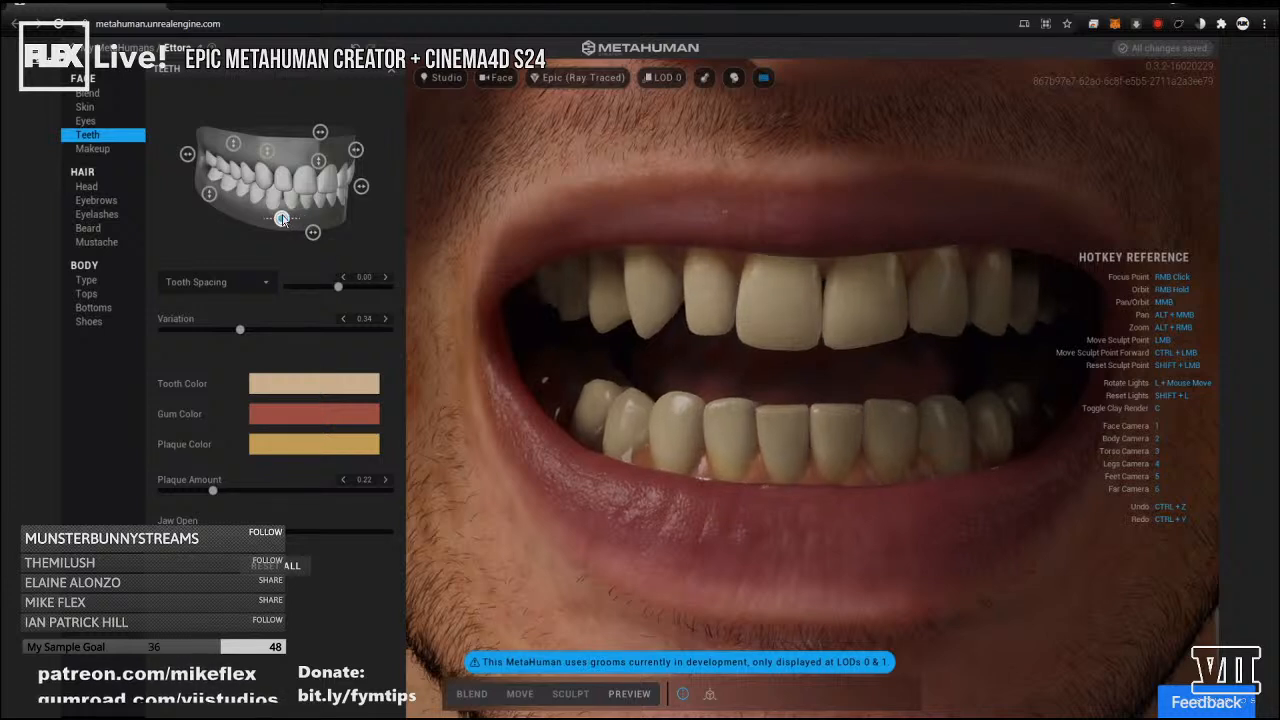
Try the teeth's Worn Down at 0.87 before returning it to 0.00, and test Narrowness and Receding Gums up to 1.00.
left_click_drag(209, 193, 235, 141)
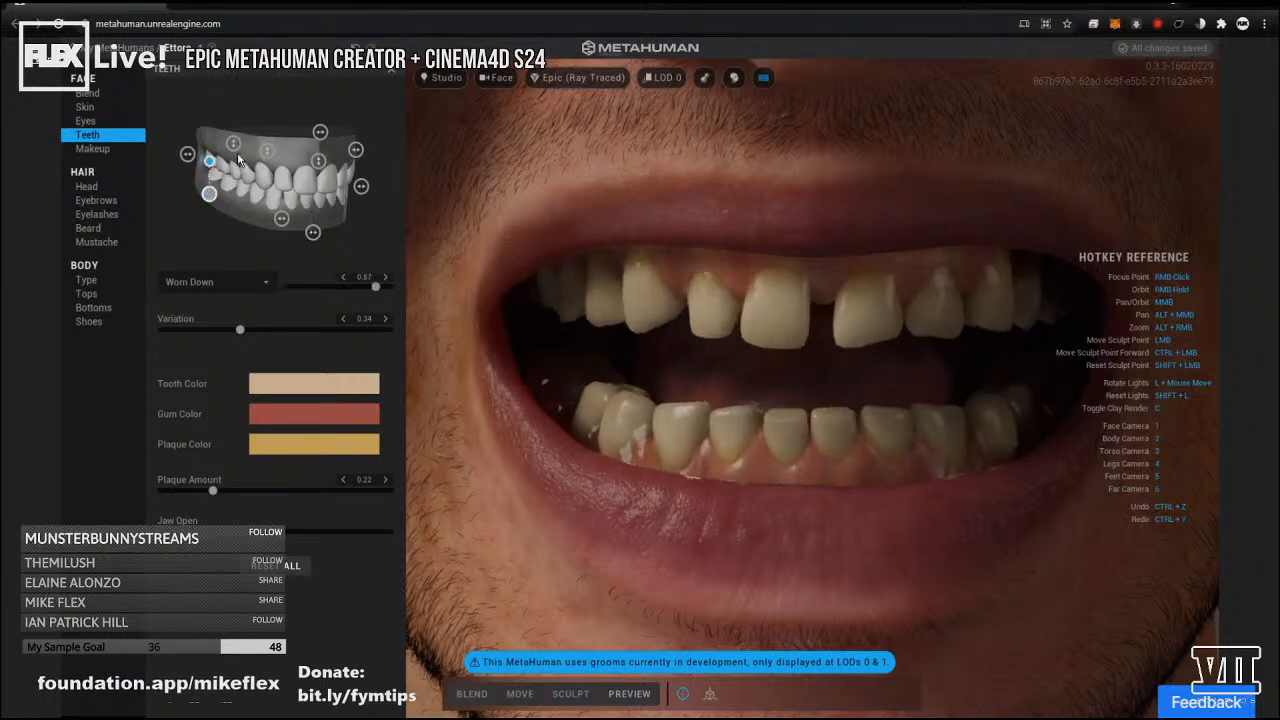
left_click_drag(238, 163, 234, 216)
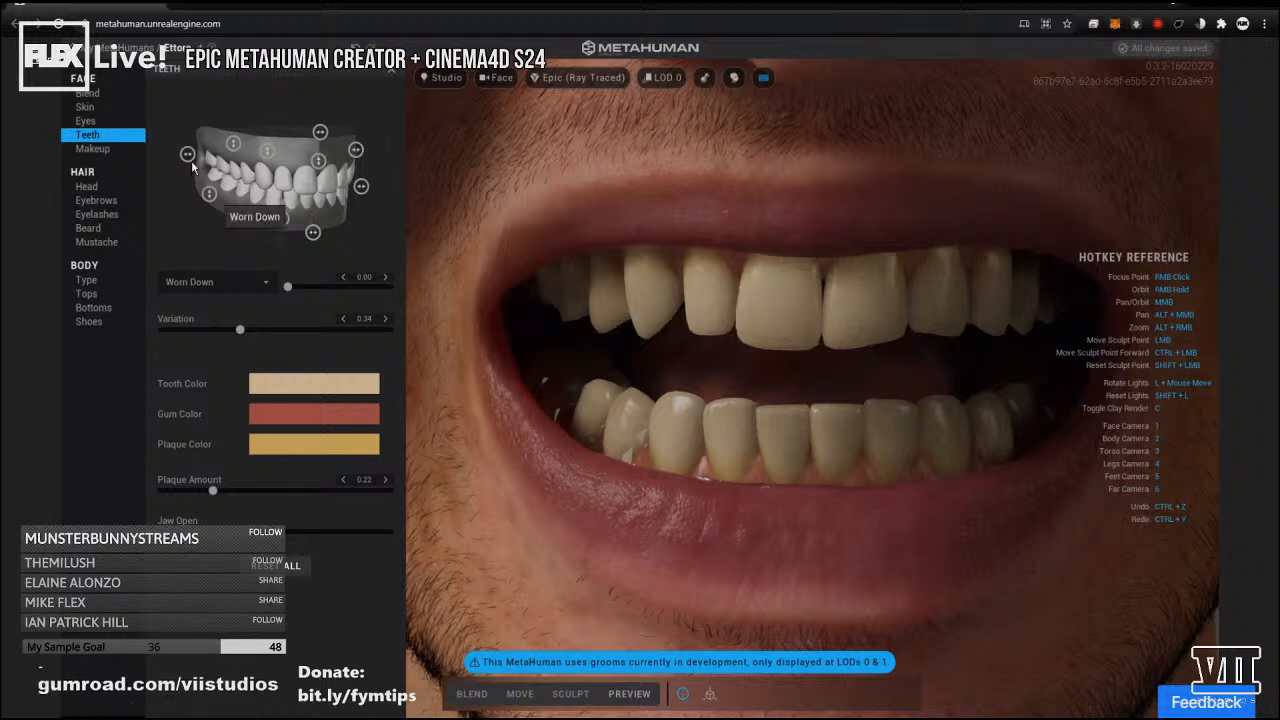
left_click_drag(187, 153, 116, 161)
mouse_move(233, 142)
left_mouse_down()
mouse_move(228, 131)
mouse_move(245, 142)
left_mouse_up()
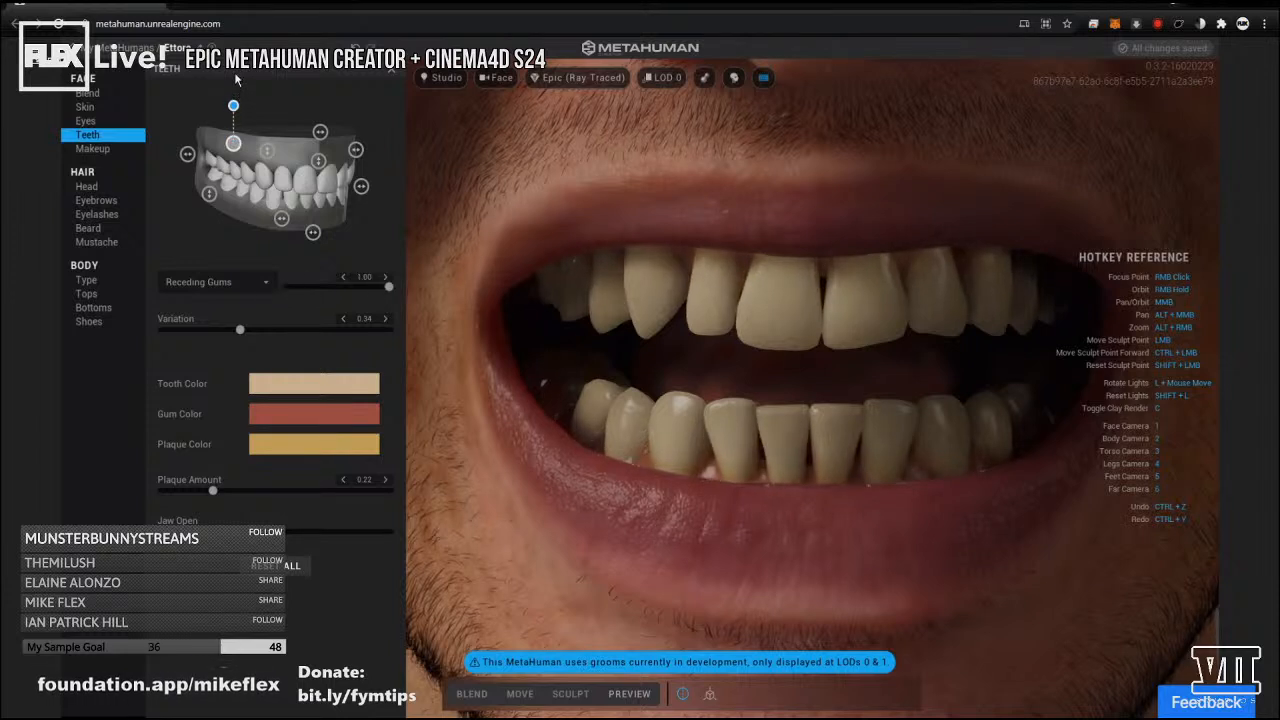
left_click_drag(240, 112, 316, 214)
Exaggerate the teeth by setting Overbite, Narrowness and Worn Down to 1.00 and altering the tooth spacing.
left_click_drag(356, 151, 393, 160)
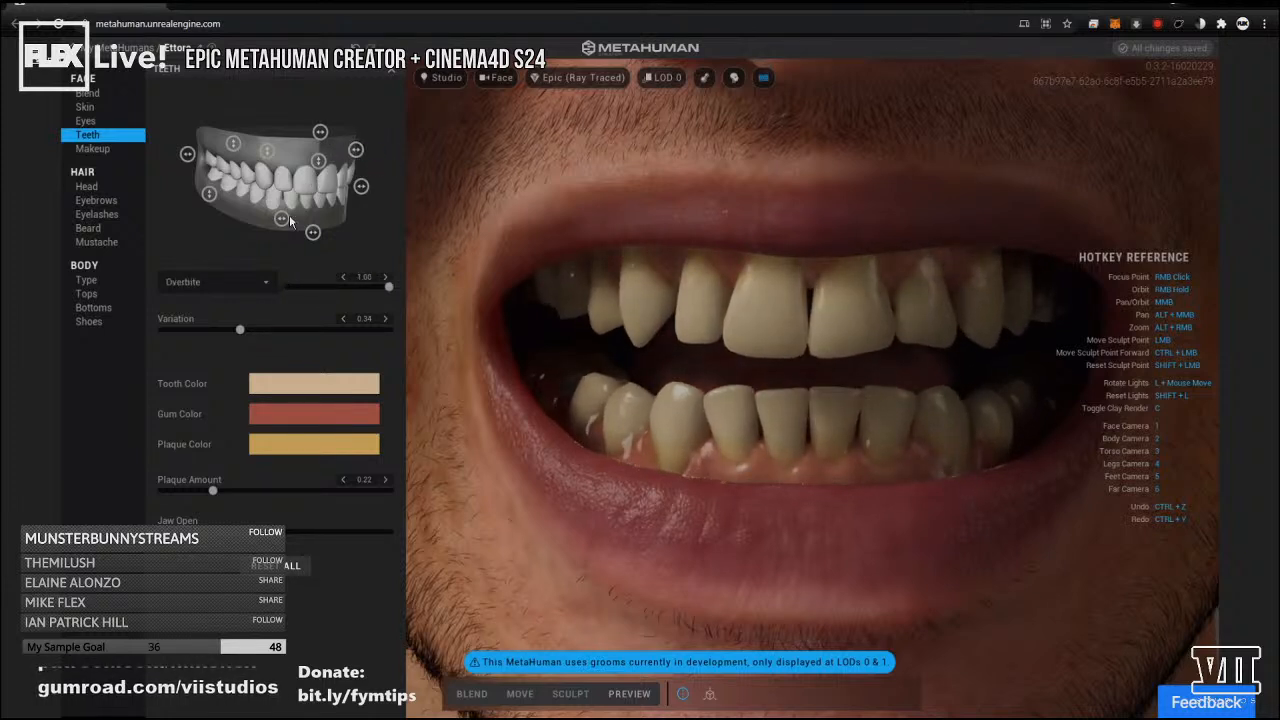
left_click_drag(284, 217, 211, 227)
left_click_drag(187, 155, 233, 150)
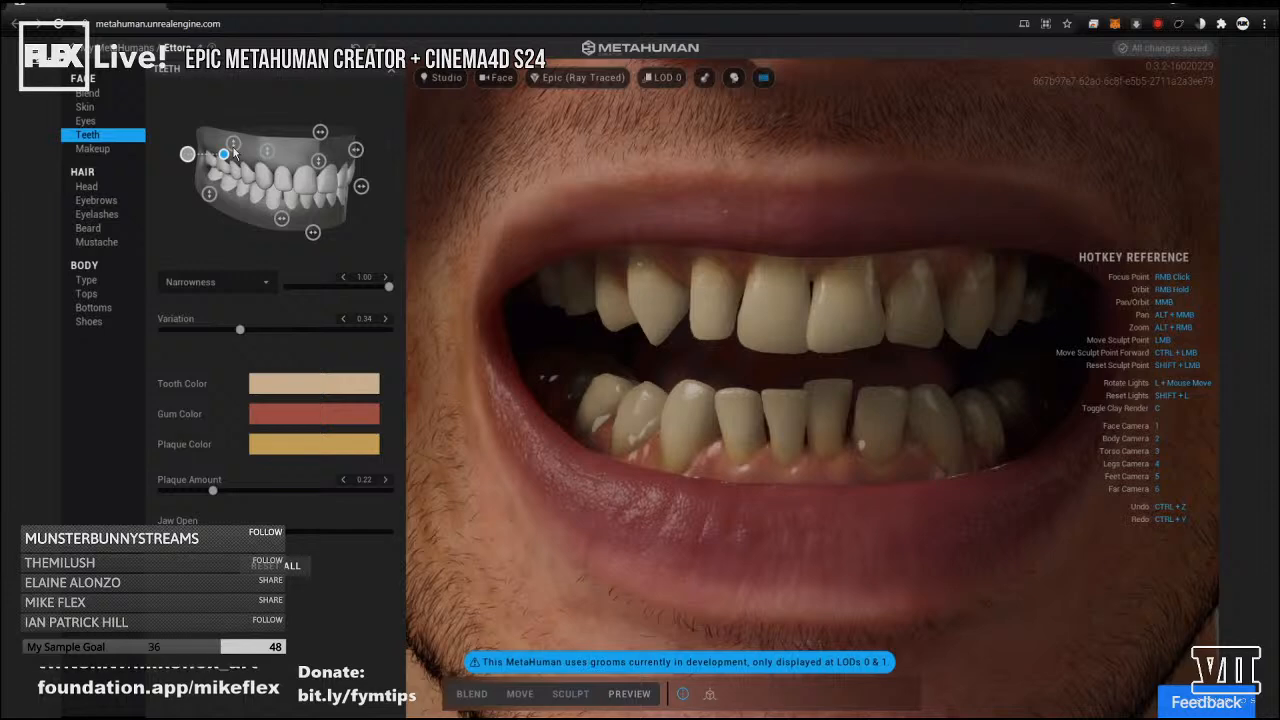
left_click_drag(209, 193, 203, 138)
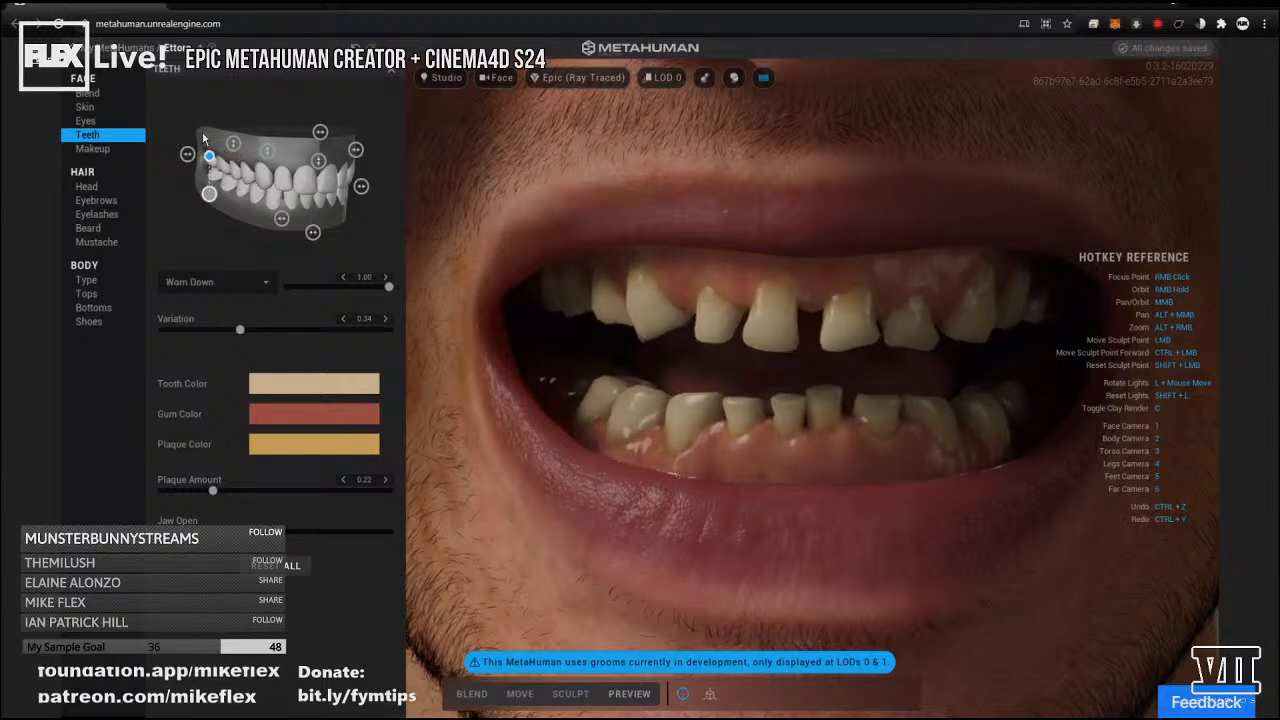
Set the teeth's Overbite to 1.00 and their Variation to 0.56.
scroll(800, 345, "down", 5)
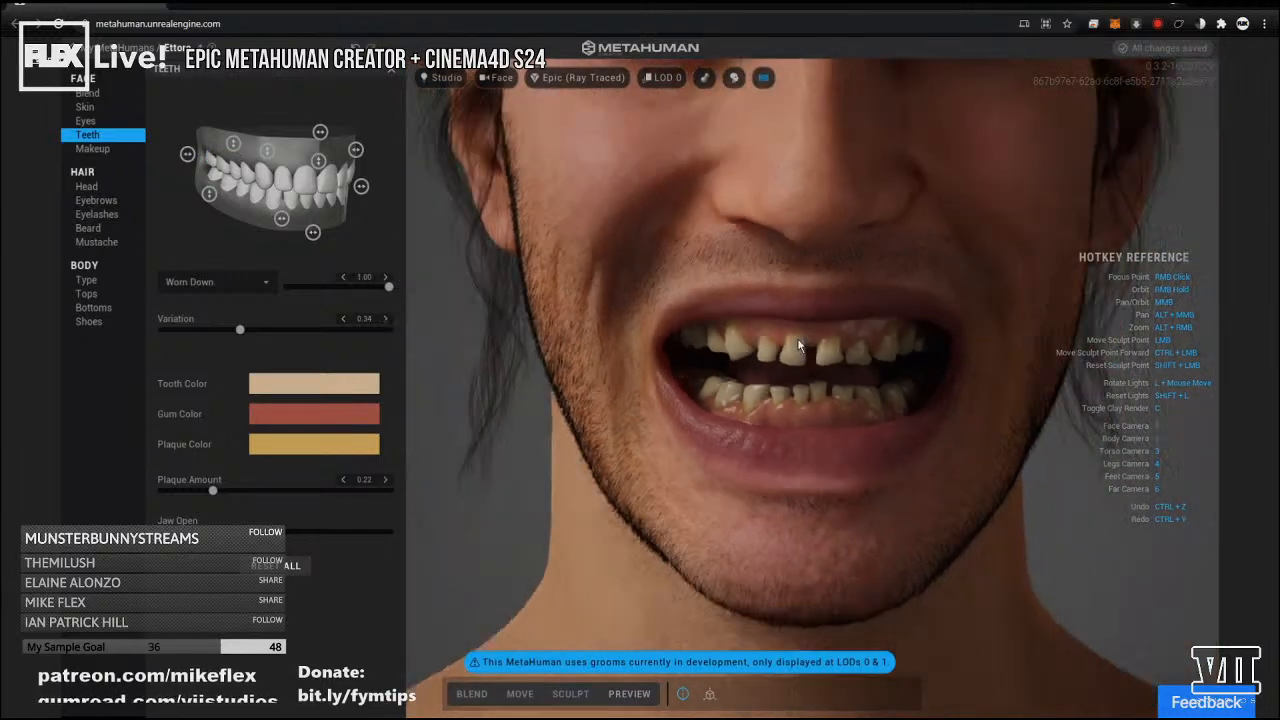
scroll(798, 345, "down", 5)
scroll(836, 312, "up", 5)
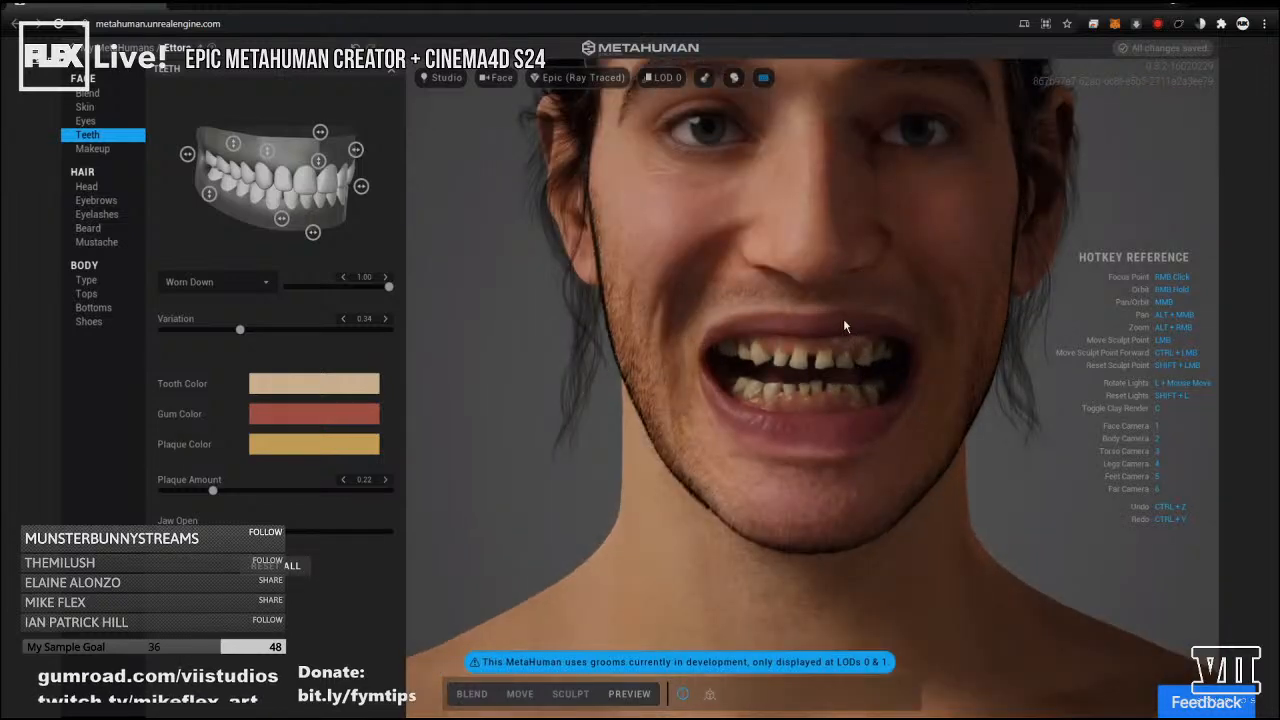
scroll(845, 326, "up", 5)
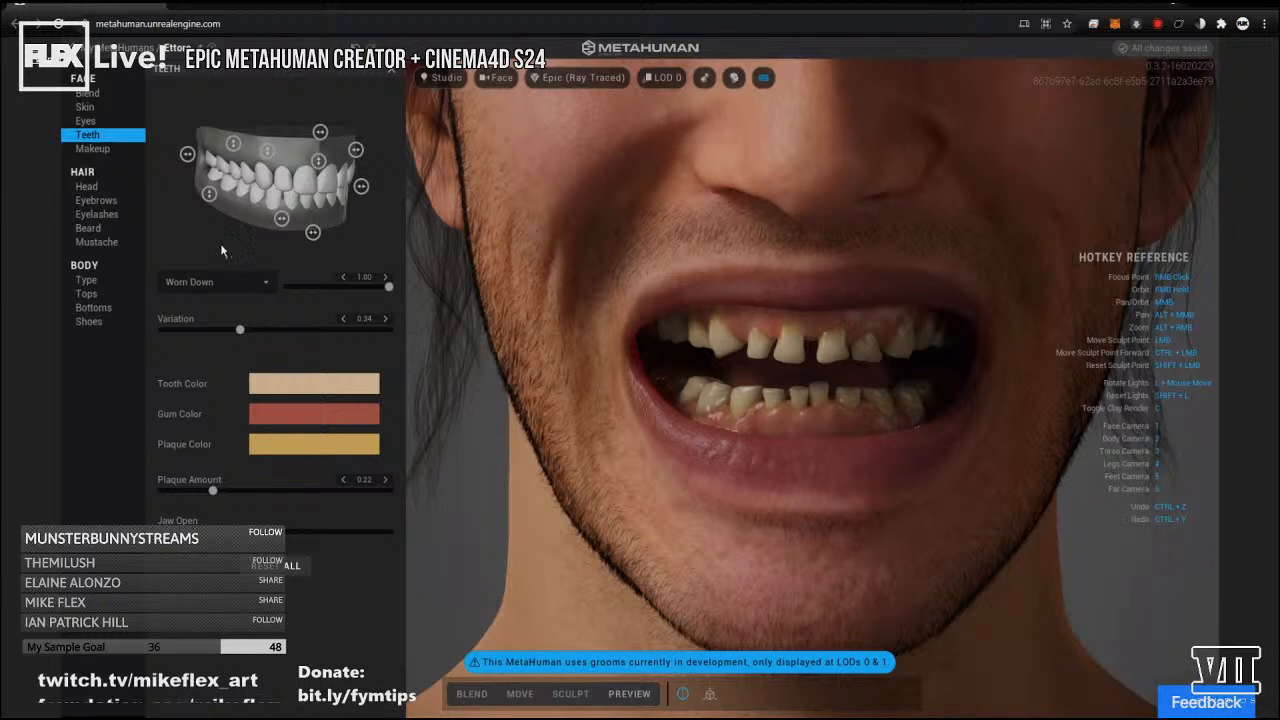
mouse_move(389, 285)
left_mouse_down()
mouse_move(267, 285)
mouse_move(410, 277)
left_mouse_up()
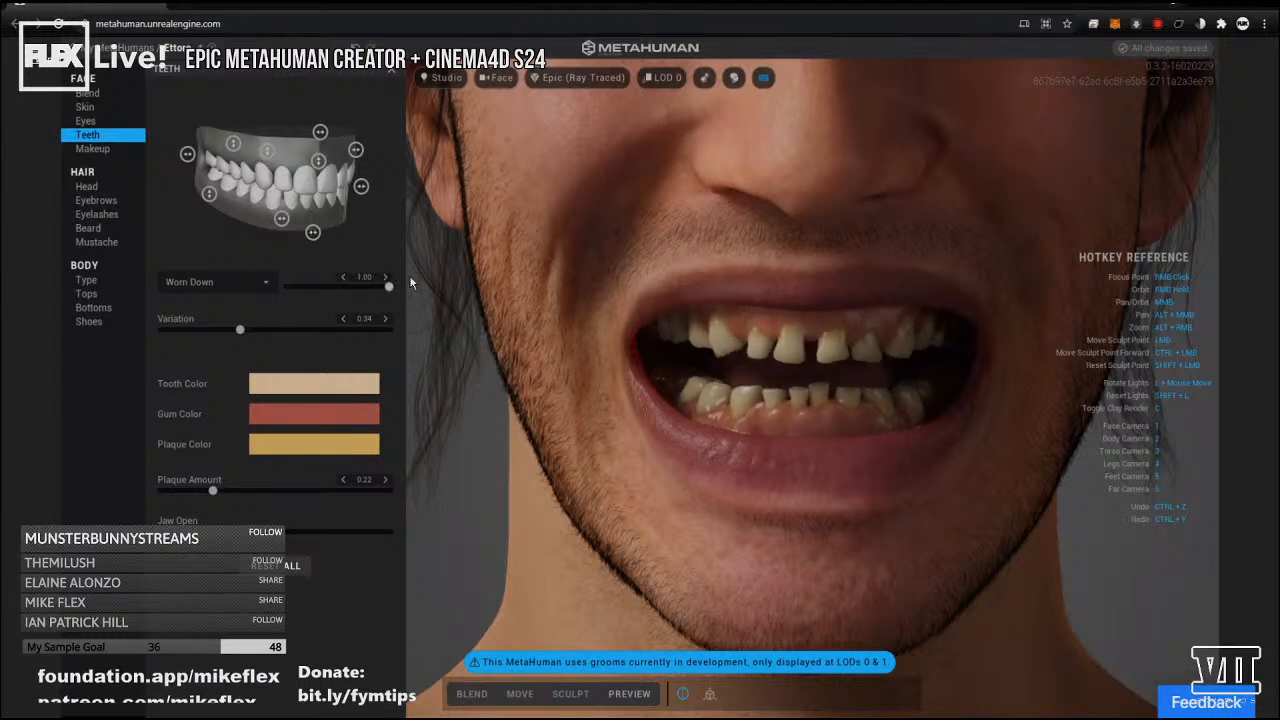
left_click(228, 281)
left_click(212, 346)
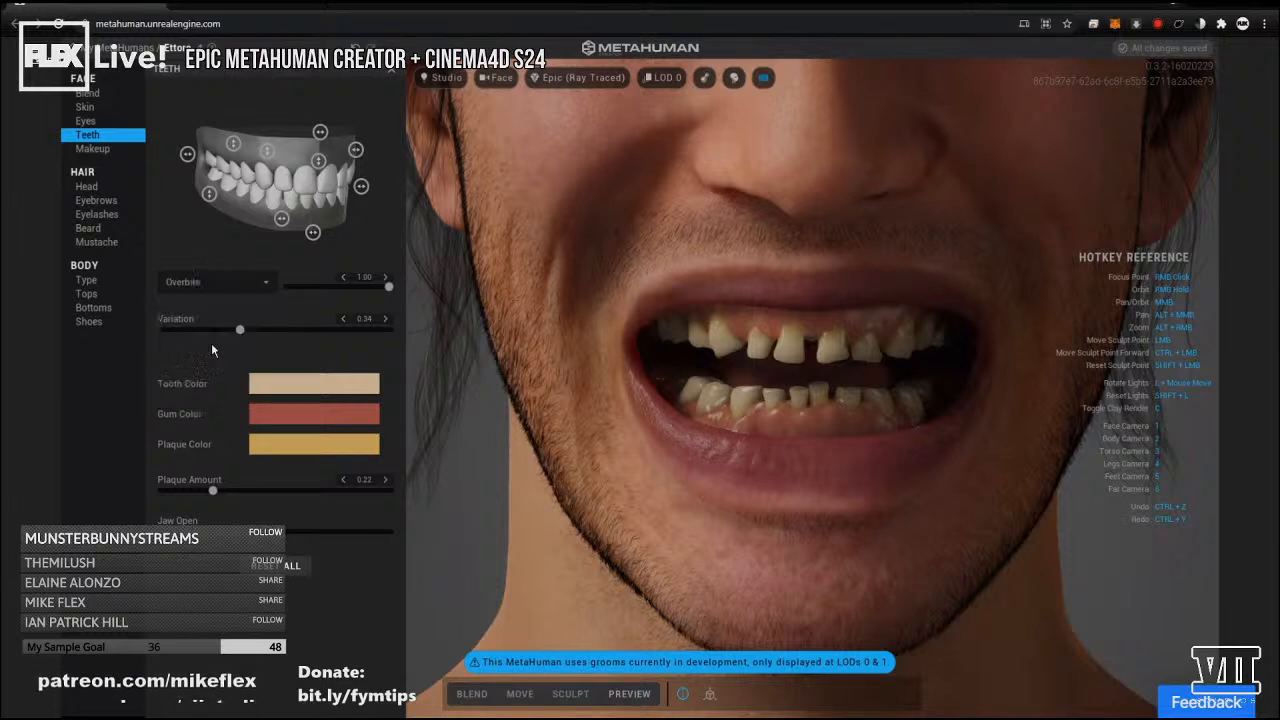
left_click_drag(385, 291, 425, 278)
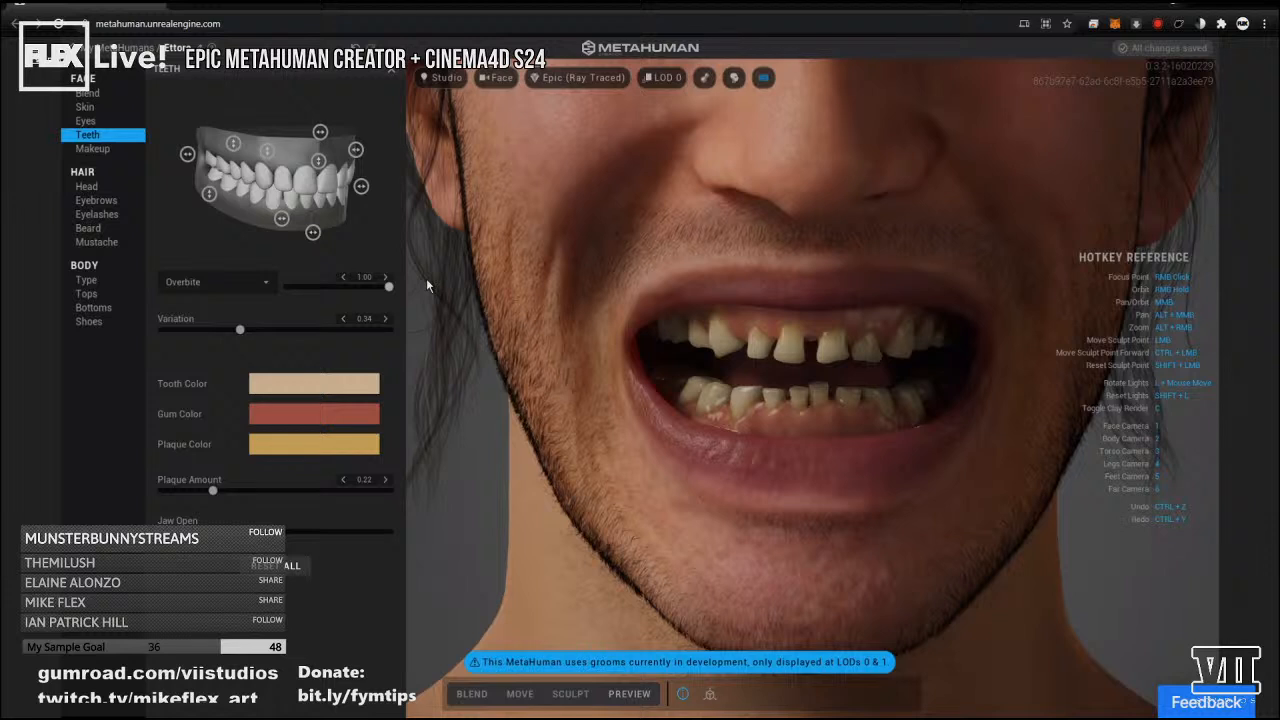
left_click(291, 330)
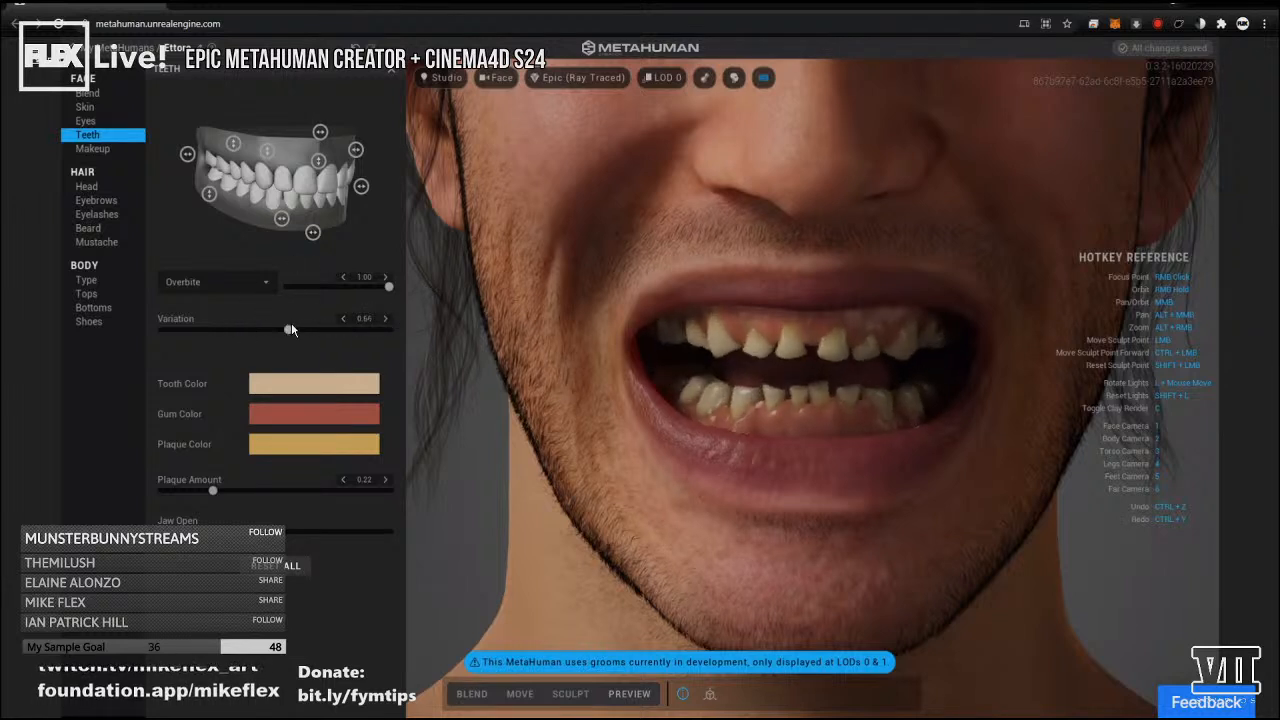
Set the teeth's Lower Shift to -0.54 while viewing the head in profile.
right_click_drag(703, 350, 1205, 352)
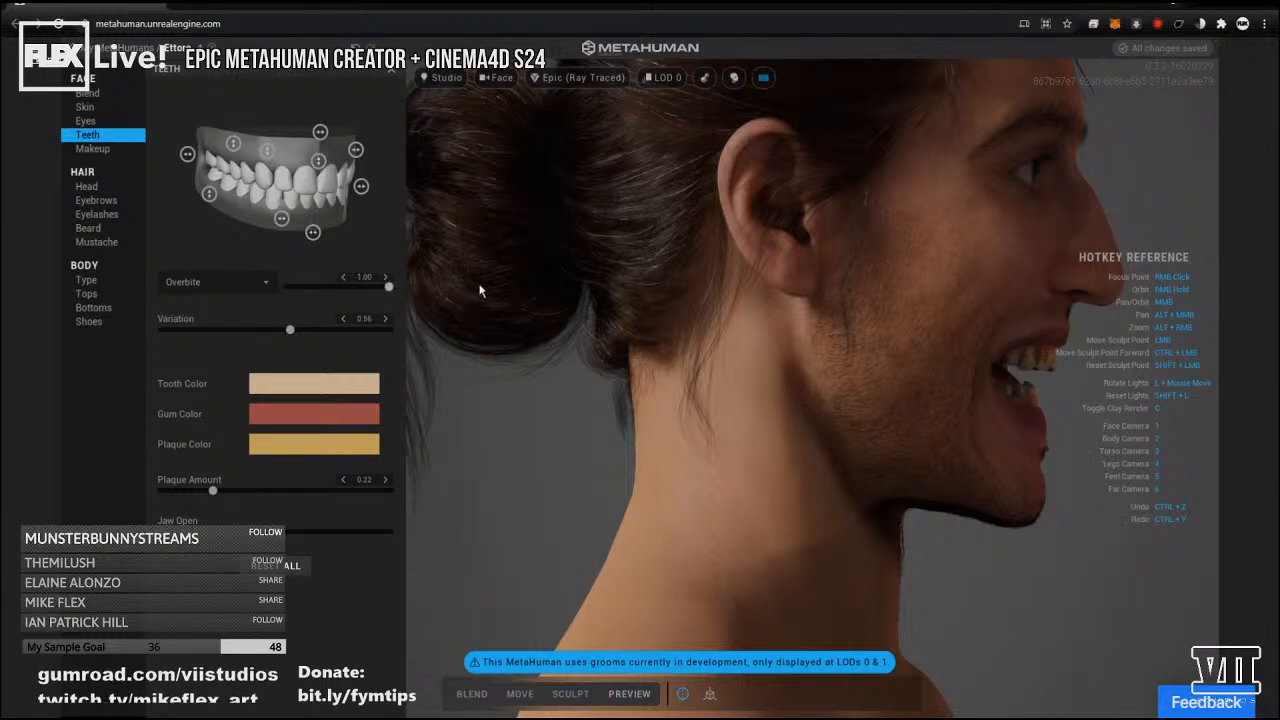
left_click(225, 283)
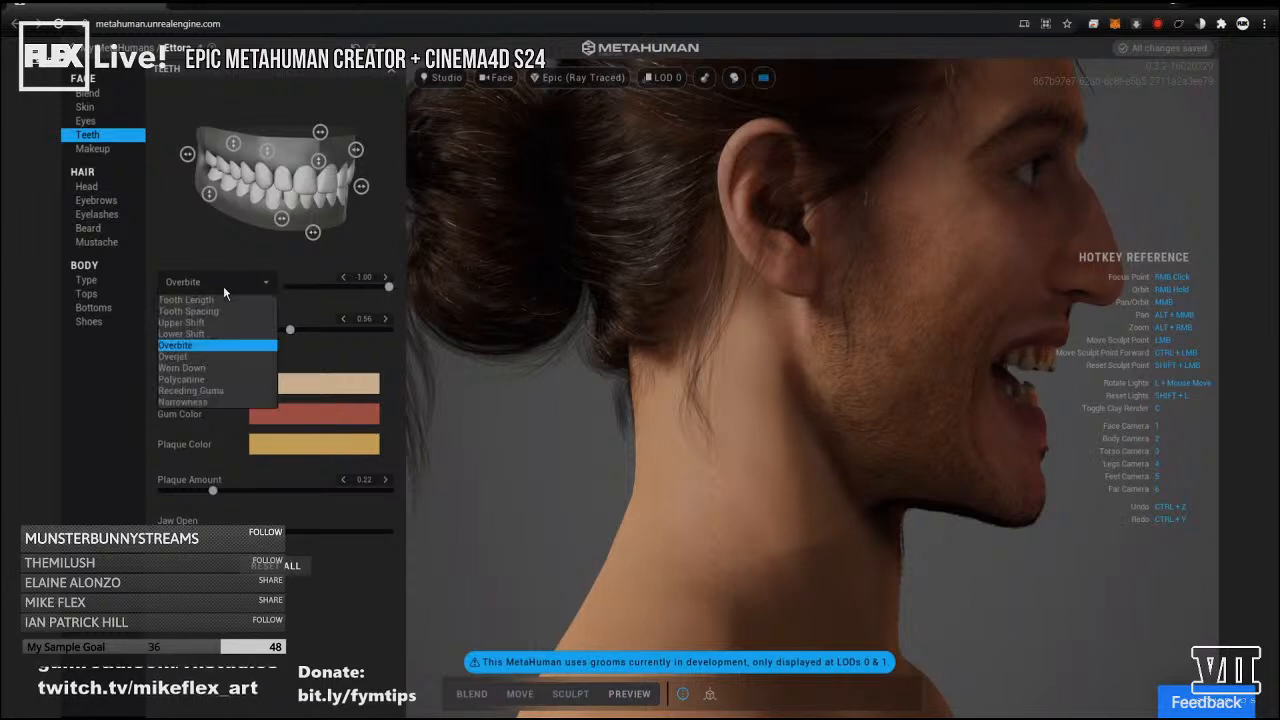
left_click(205, 336)
left_click_drag(341, 290, 307, 300)
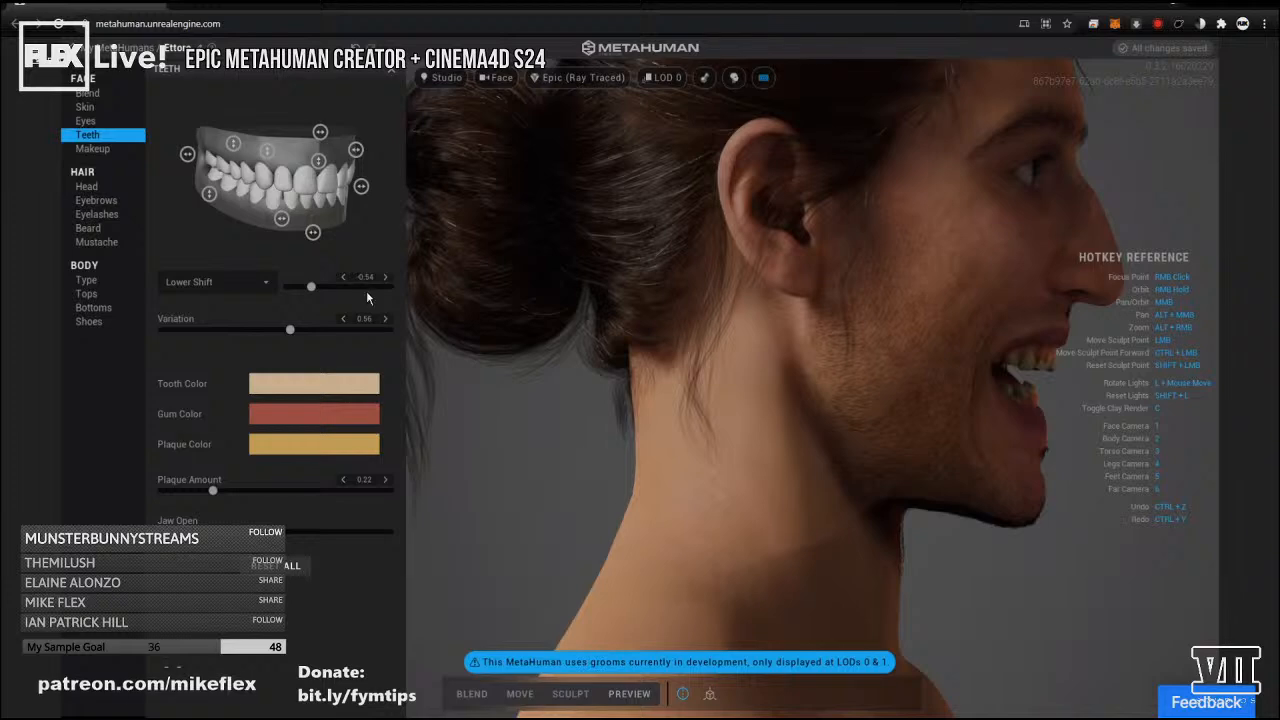
Examine the reshaped teeth close up and from the front, including a brief check with the clay material.
right_click_drag(874, 454, 487, 410)
right_click_drag(926, 305, 715, 405)
scroll(715, 406, "up", 4)
right_click_drag(640, 428, 561, 432)
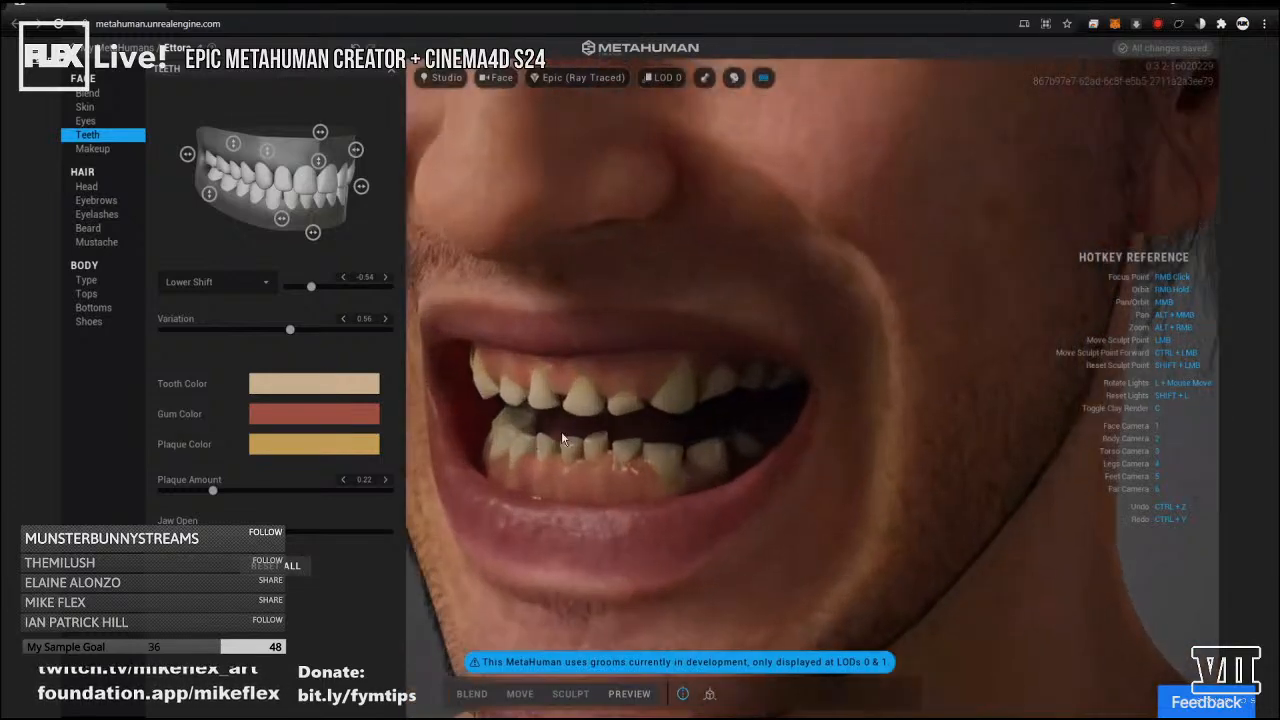
right_click_drag(636, 413, 665, 392)
scroll(686, 383, "down", 2)
scroll(686, 382, "up", 2)
scroll(743, 373, "down", 1)
scroll(742, 365, "down", 4)
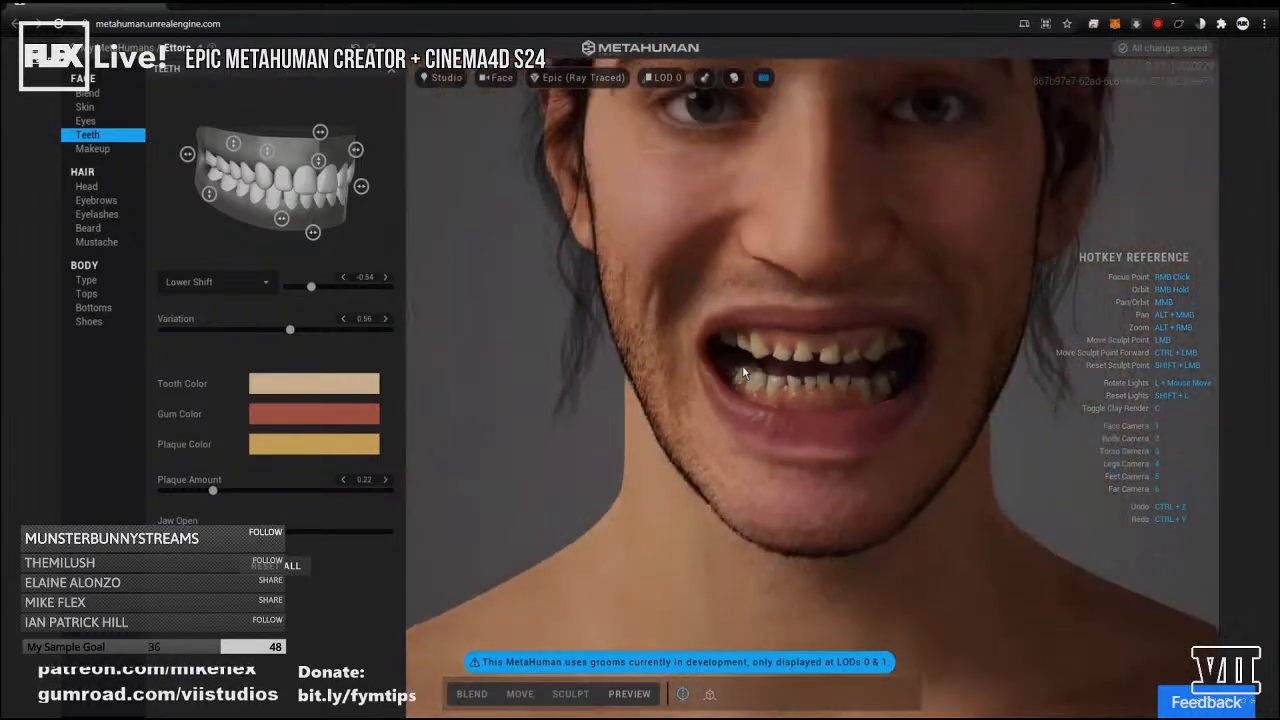
scroll(831, 315, "up", 2)
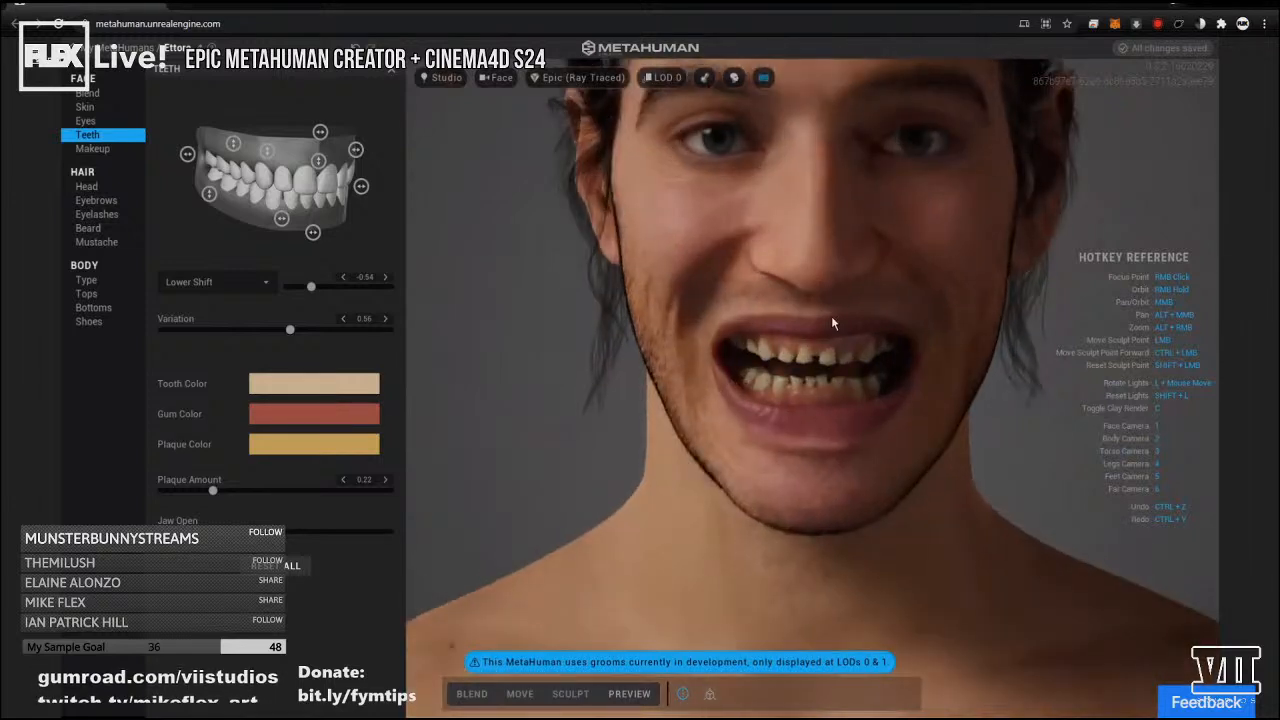
scroll(831, 316, "up", 1)
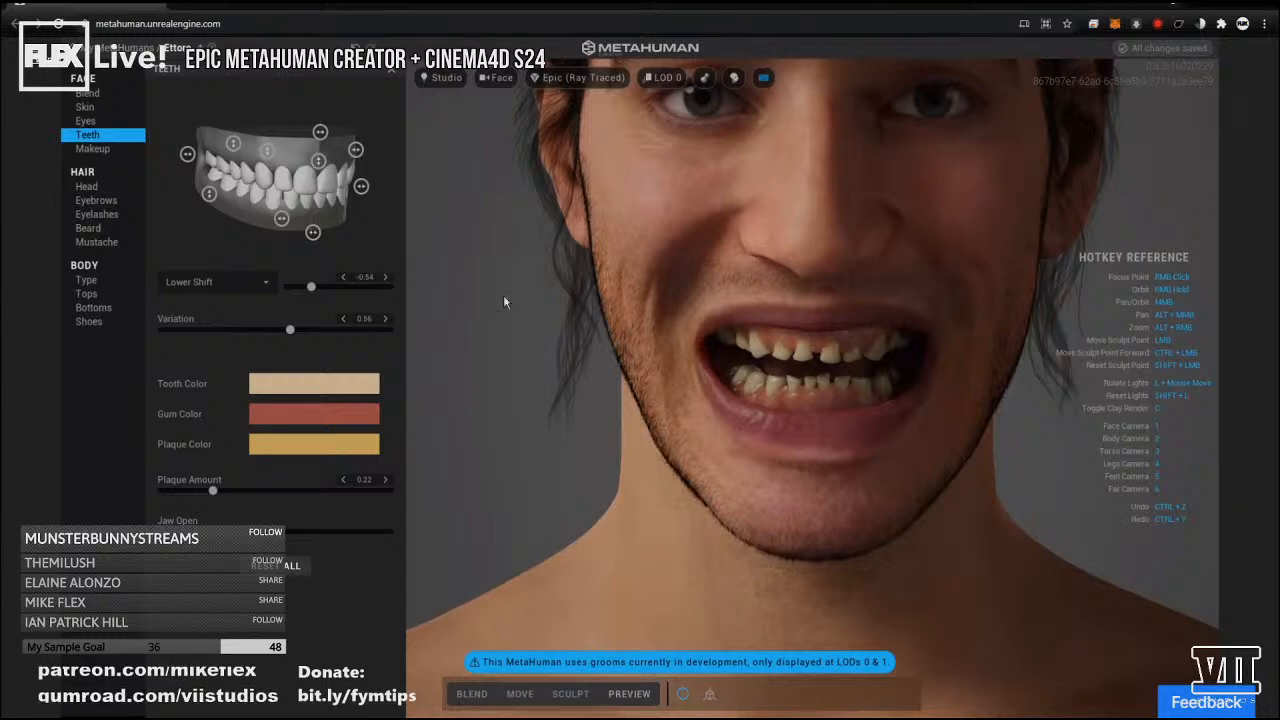
left_click(705, 78)
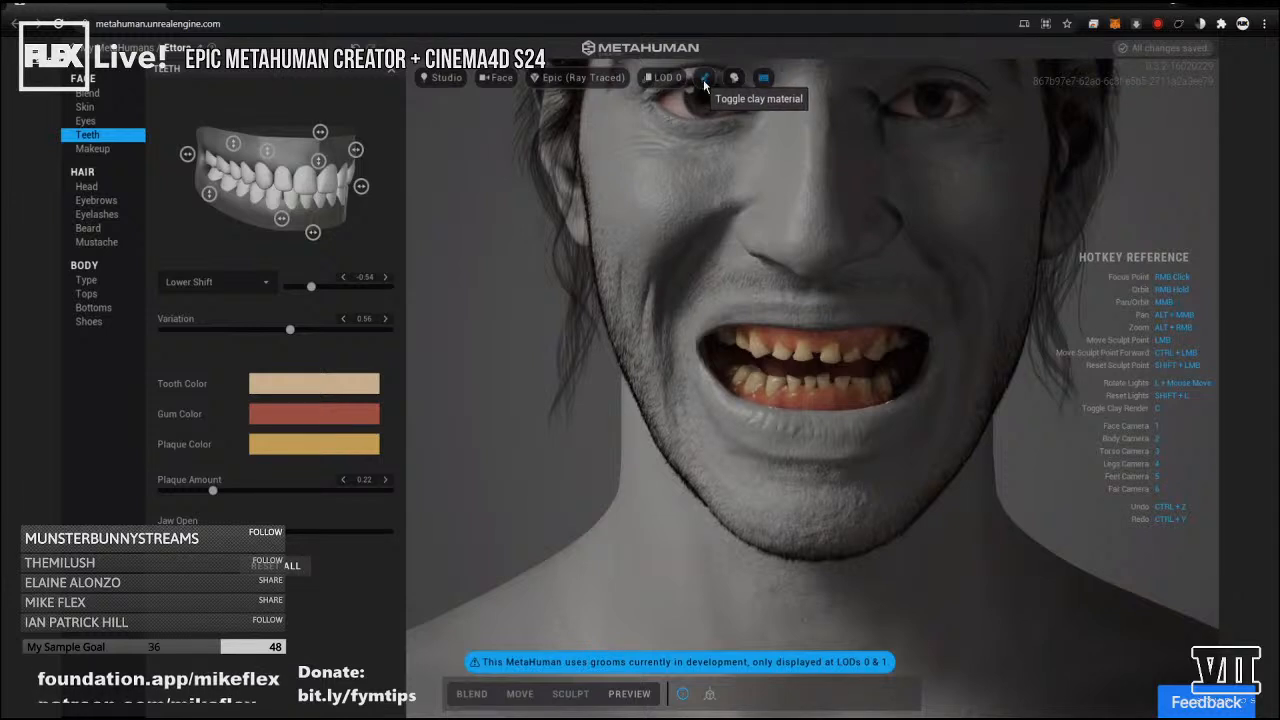
left_click(704, 78)
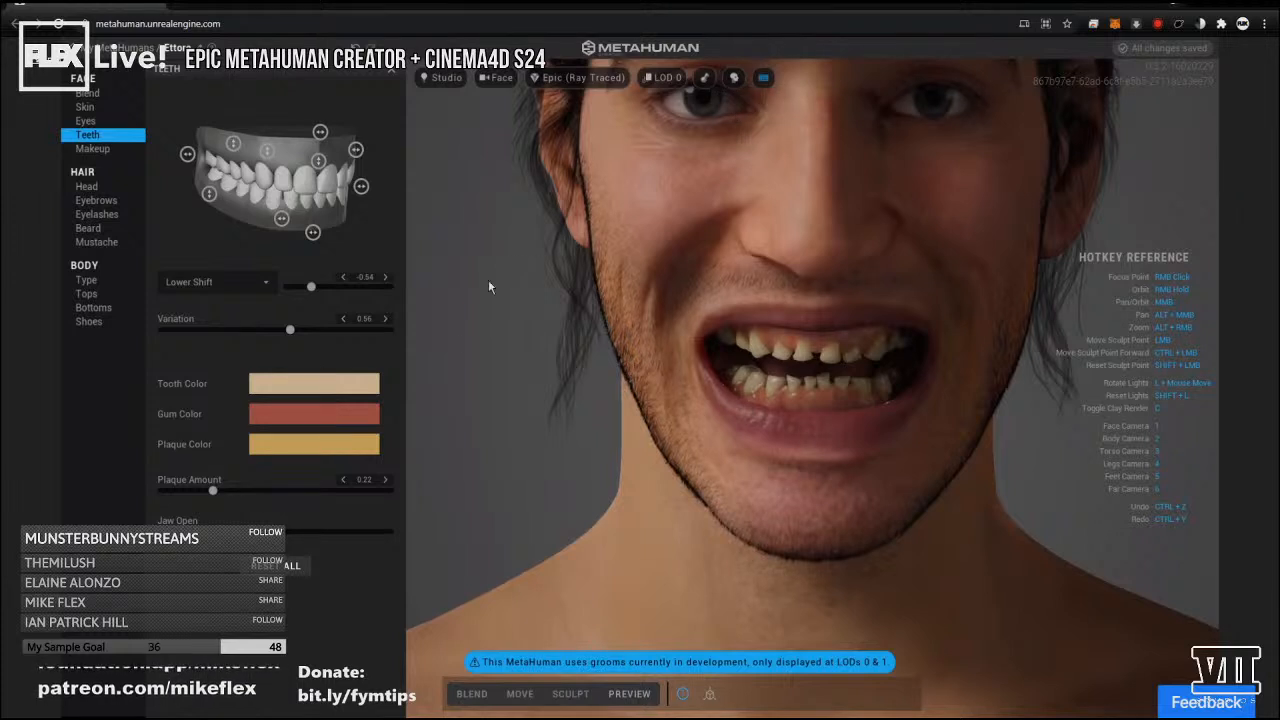
Set the teeth's Plaque Amount to 1.00 and adjust how far the jaw opens.
left_click_drag(246, 488, 391, 486)
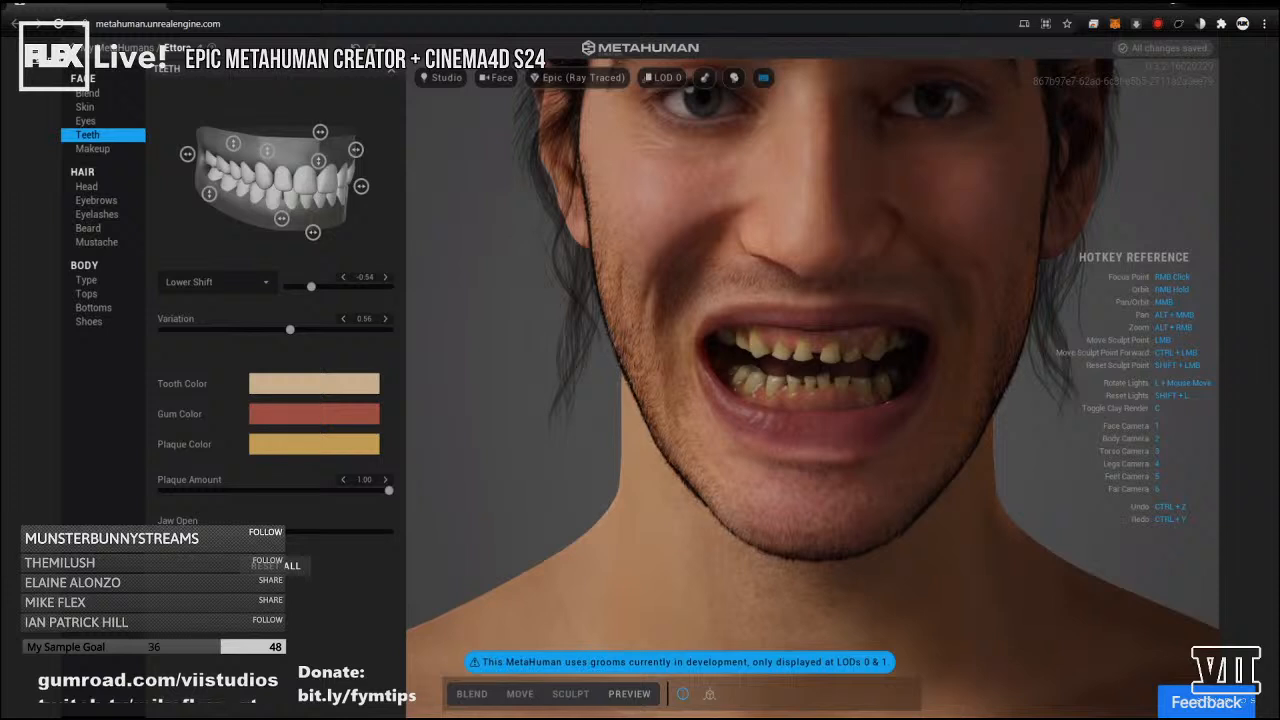
left_click_drag(170, 531, 316, 522)
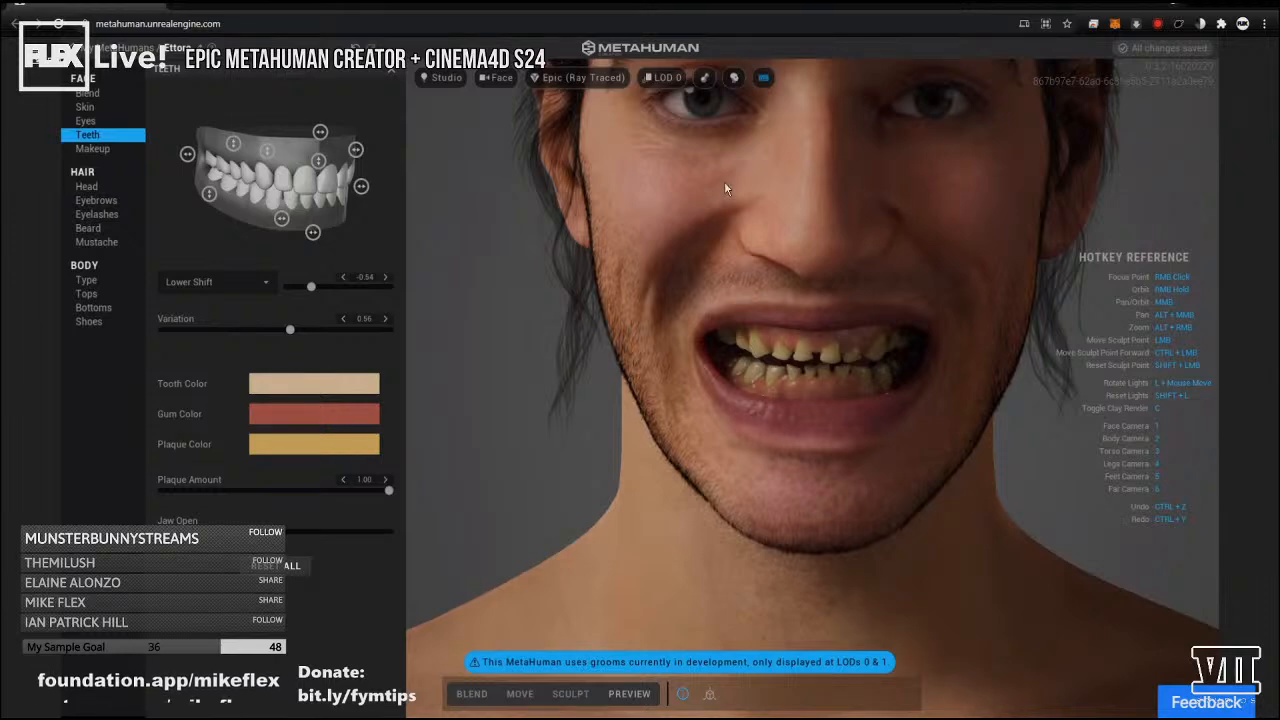
right_click_drag(687, 208, 780, 228)
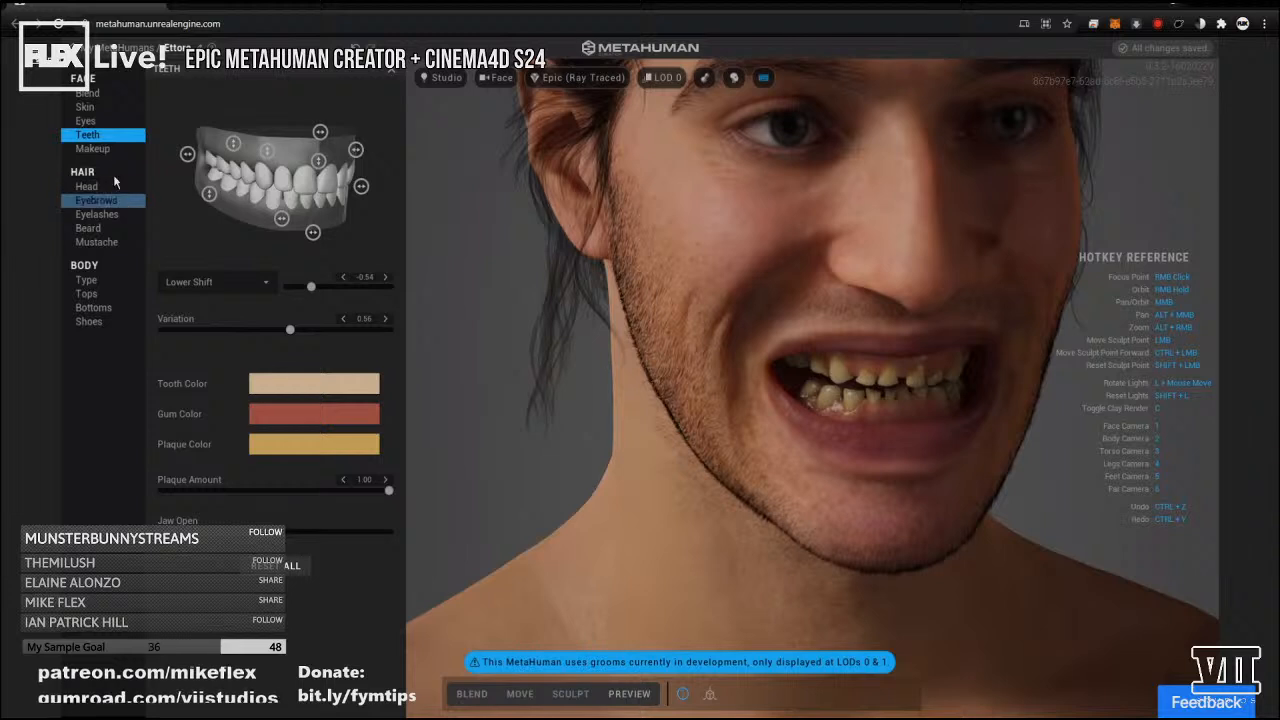
Set the sclera Vascularity to 1.00 for both eyes.
left_click(88, 122)
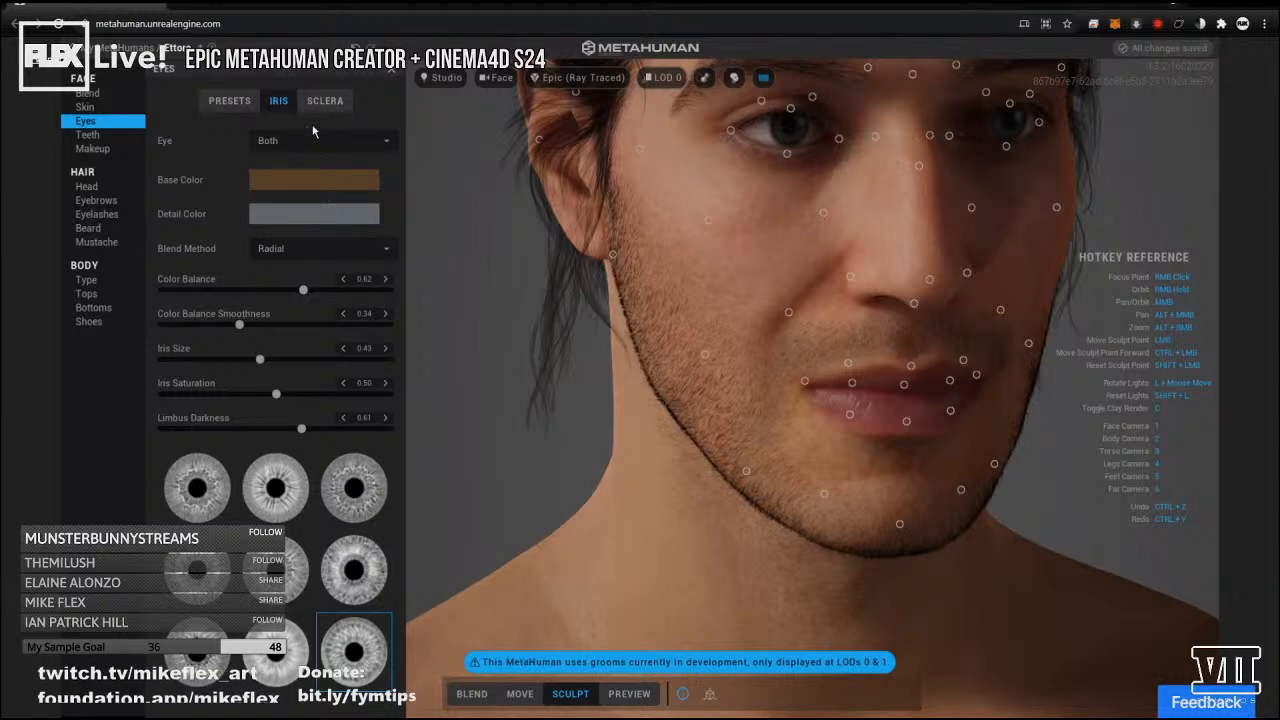
left_click(325, 100)
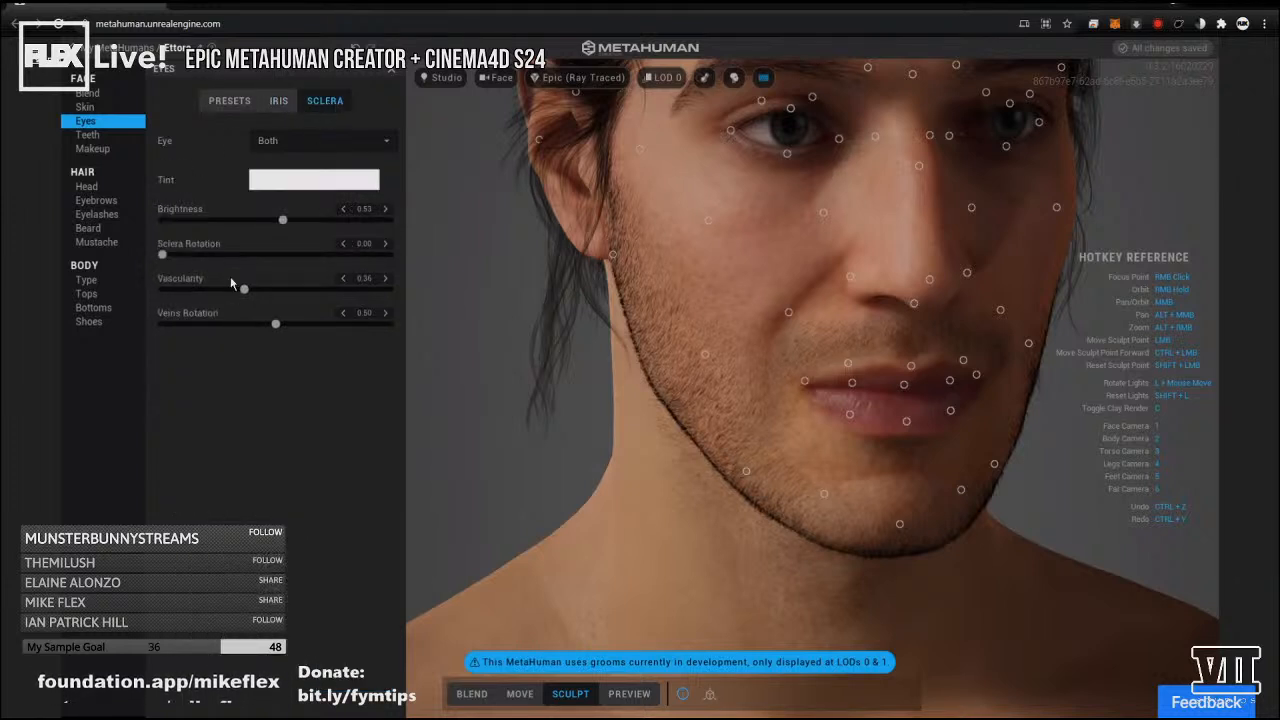
left_click_drag(254, 288, 417, 287)
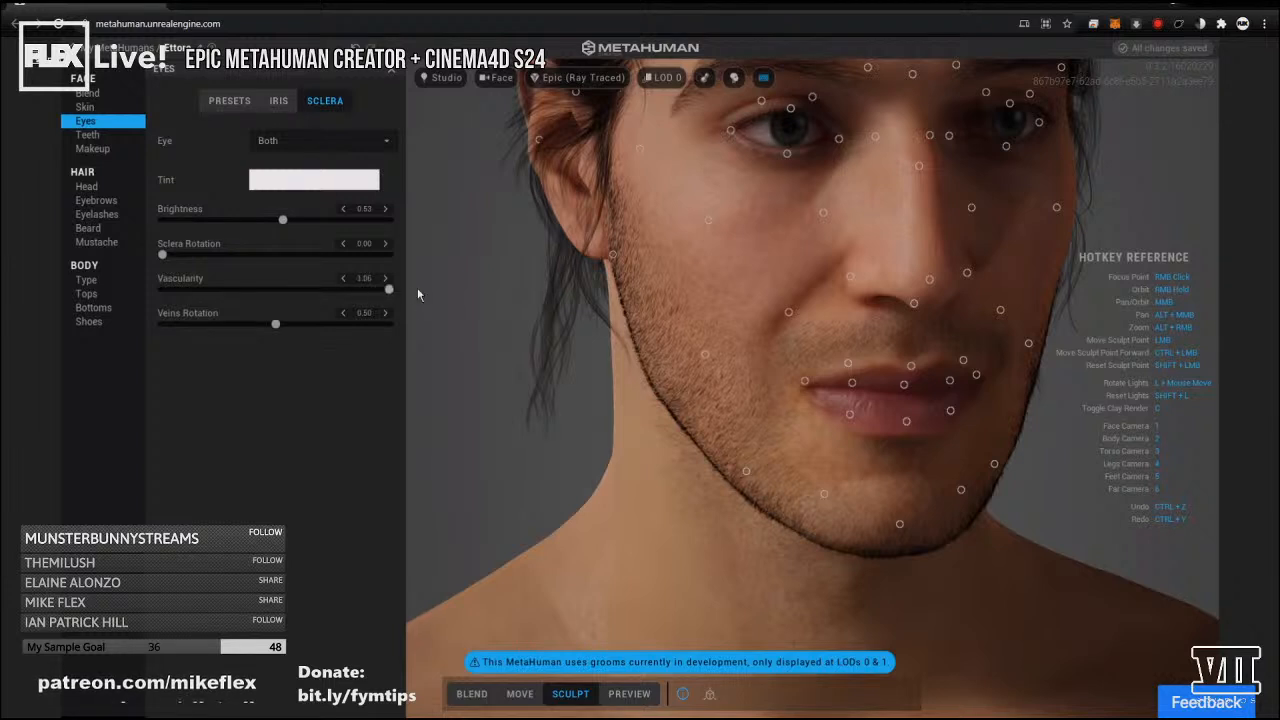
Tint the sclera of both eyes pale yellow with U 1.00 and V 0.05, and set its Brightness to 0.57.
left_click(303, 185)
left_click_drag(315, 237, 541, 182)
left_click_drag(448, 201, 494, 211)
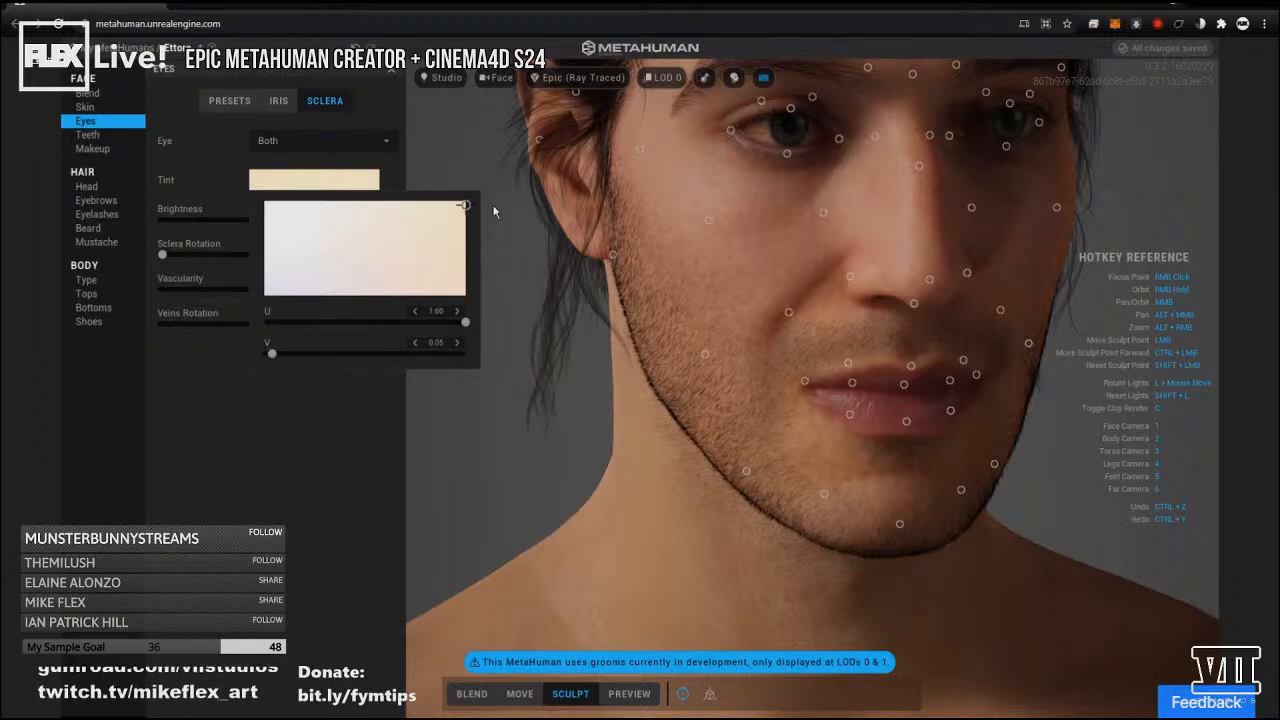
left_click(140, 429)
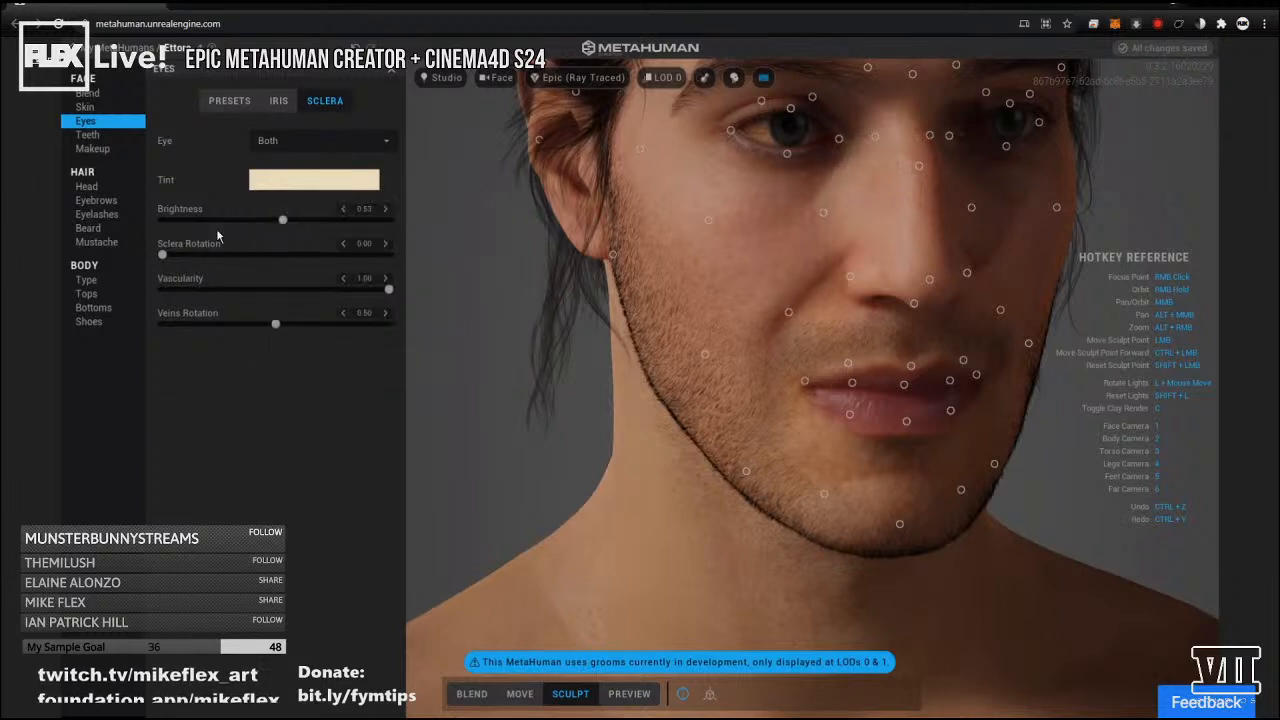
mouse_move(283, 219)
left_mouse_down()
mouse_move(193, 212)
mouse_move(415, 215)
mouse_move(292, 221)
left_mouse_up()
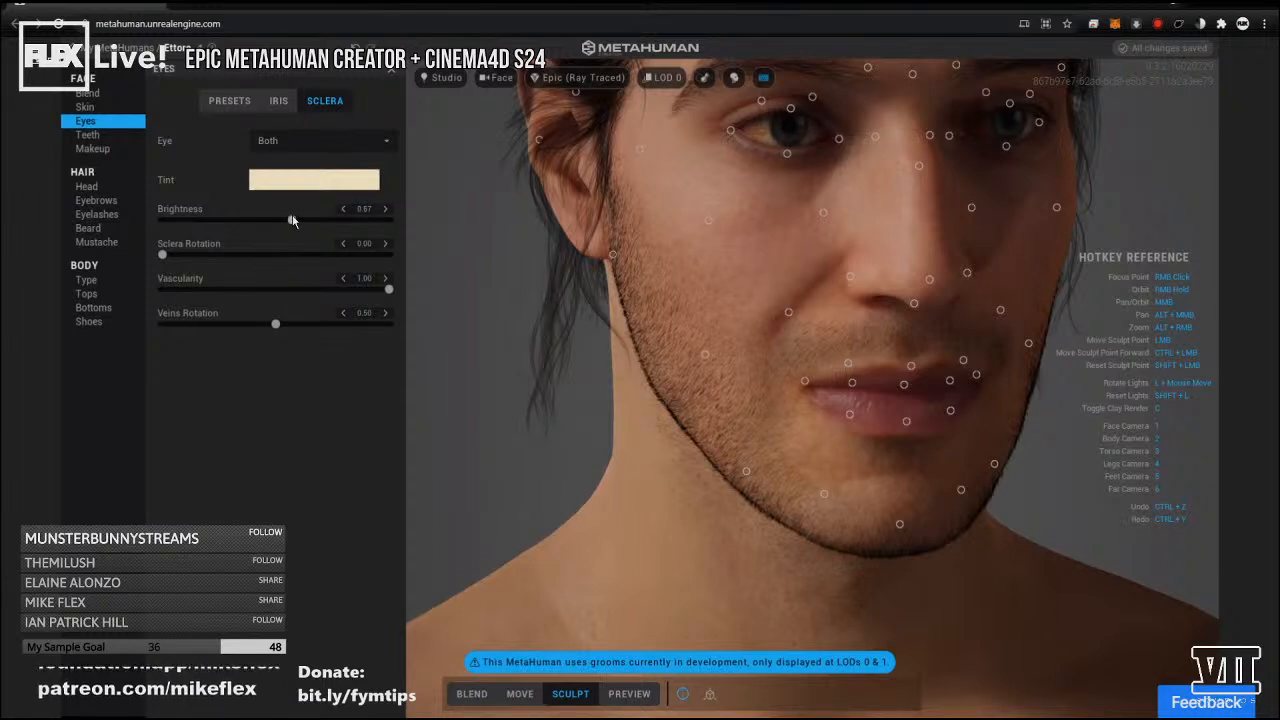
Change the iris Detail Color of both eyes to a very dark blue with U 0.00 and V 0.05.
left_click(277, 101)
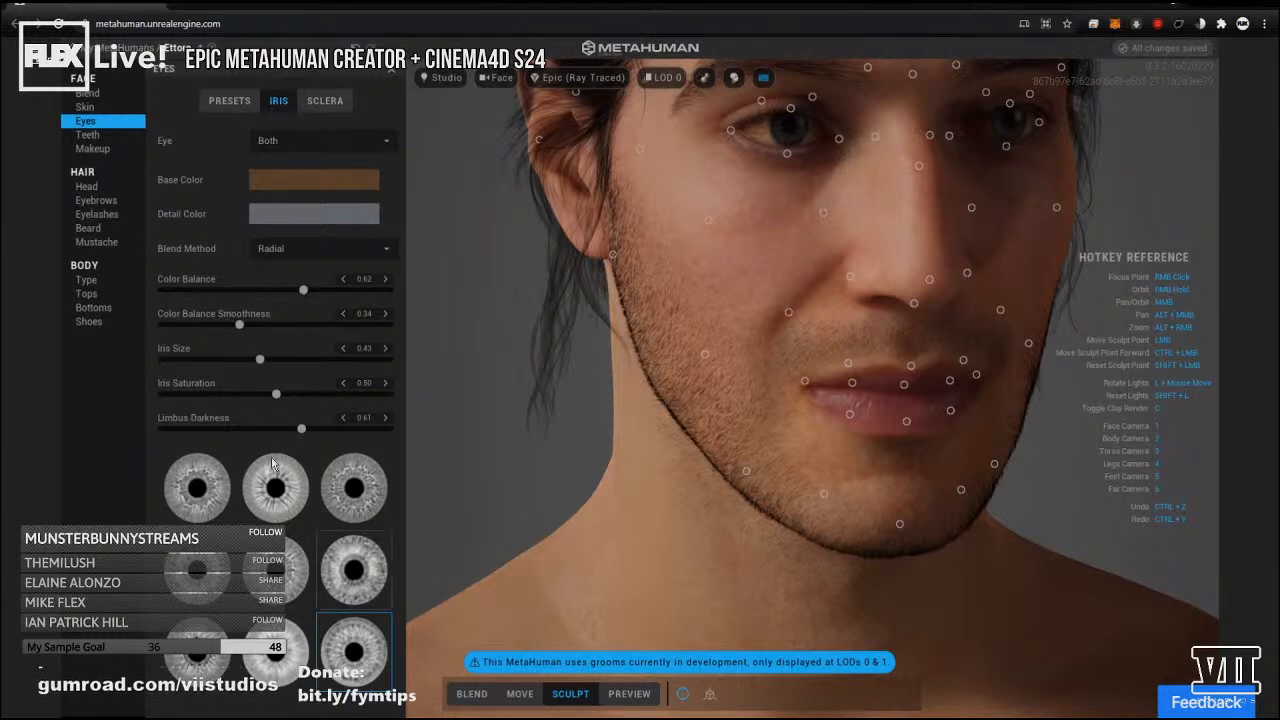
left_click(306, 209)
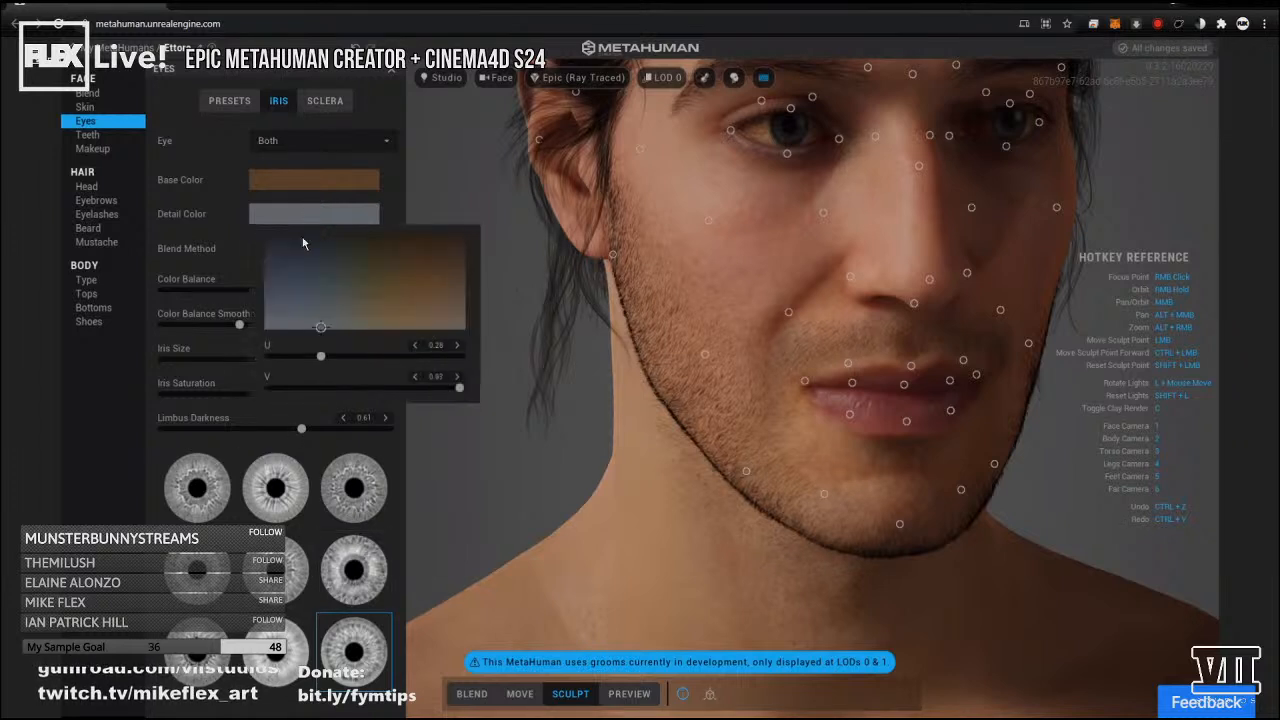
mouse_move(310, 297)
left_mouse_down()
mouse_move(410, 234)
mouse_move(392, 298)
mouse_move(416, 282)
left_mouse_up()
left_click_drag(282, 260, 227, 247)
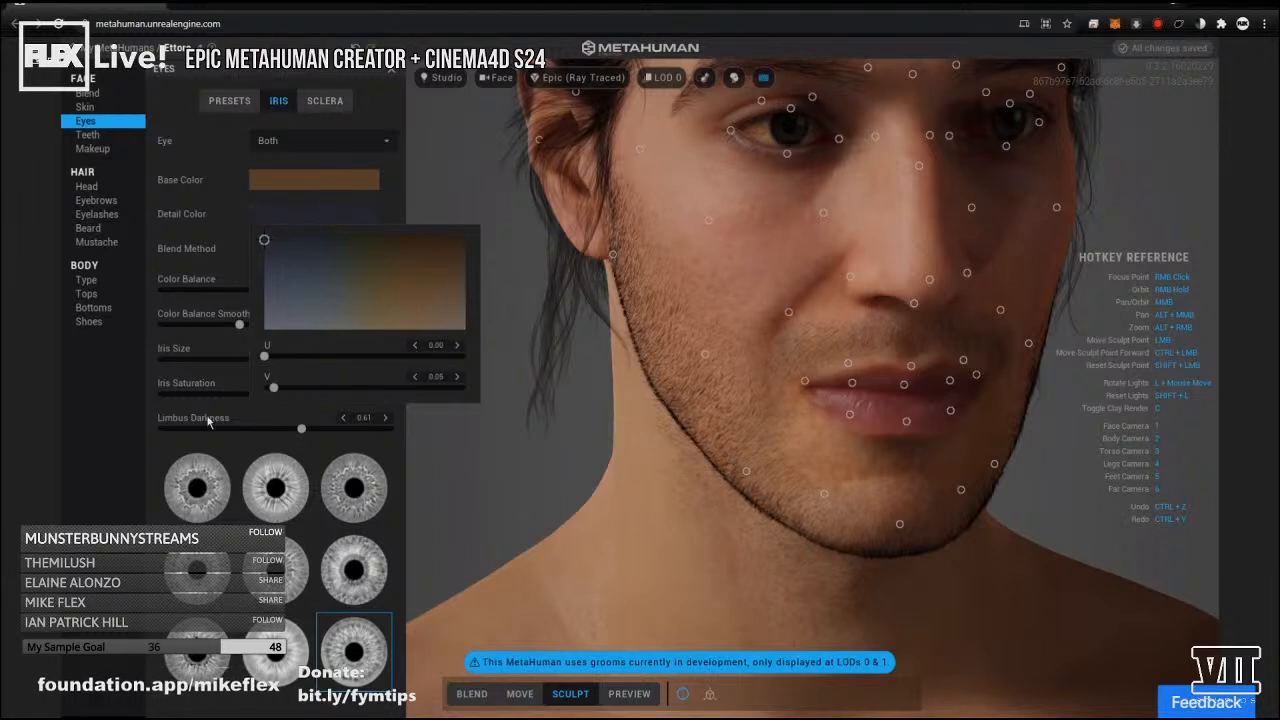
left_click(214, 306)
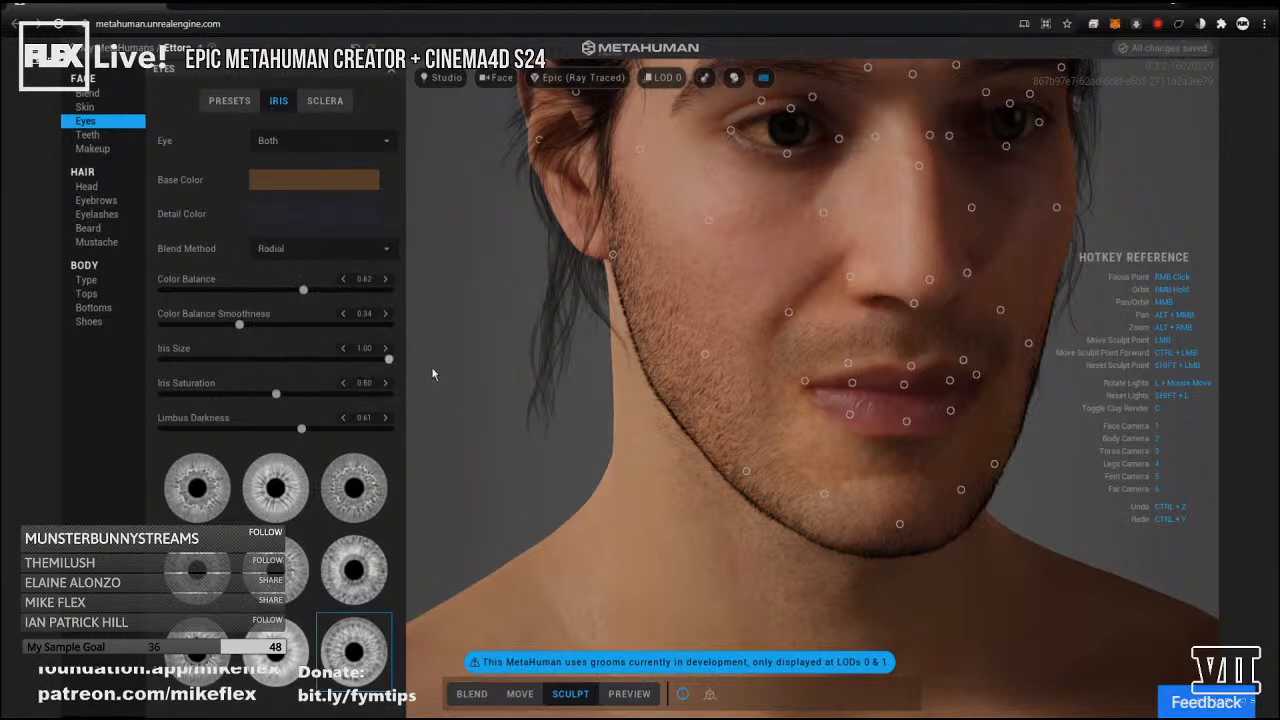
Set the Iris Size to 0.31 and try out different Iris Saturation amounts.
left_click_drag(260, 359, 237, 389)
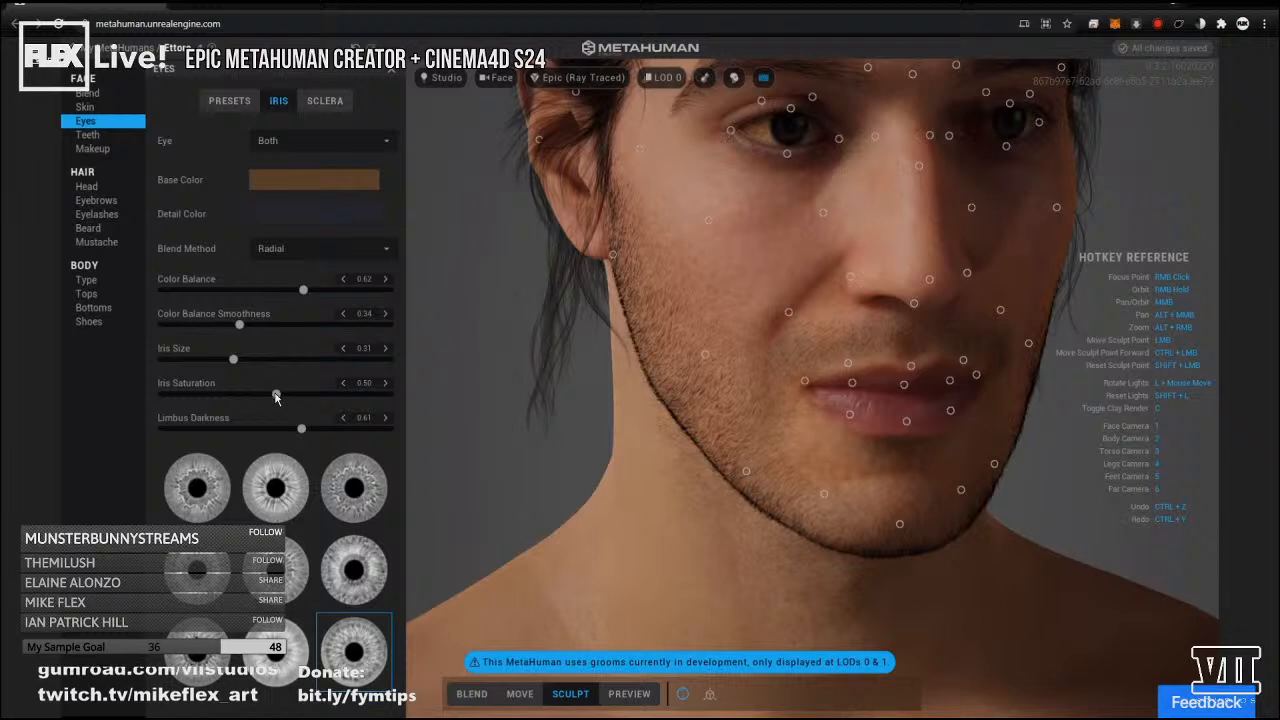
left_click_drag(391, 395, 243, 433)
Open the eye presets and inspect the character's face and upper body from the front.
left_click(232, 102)
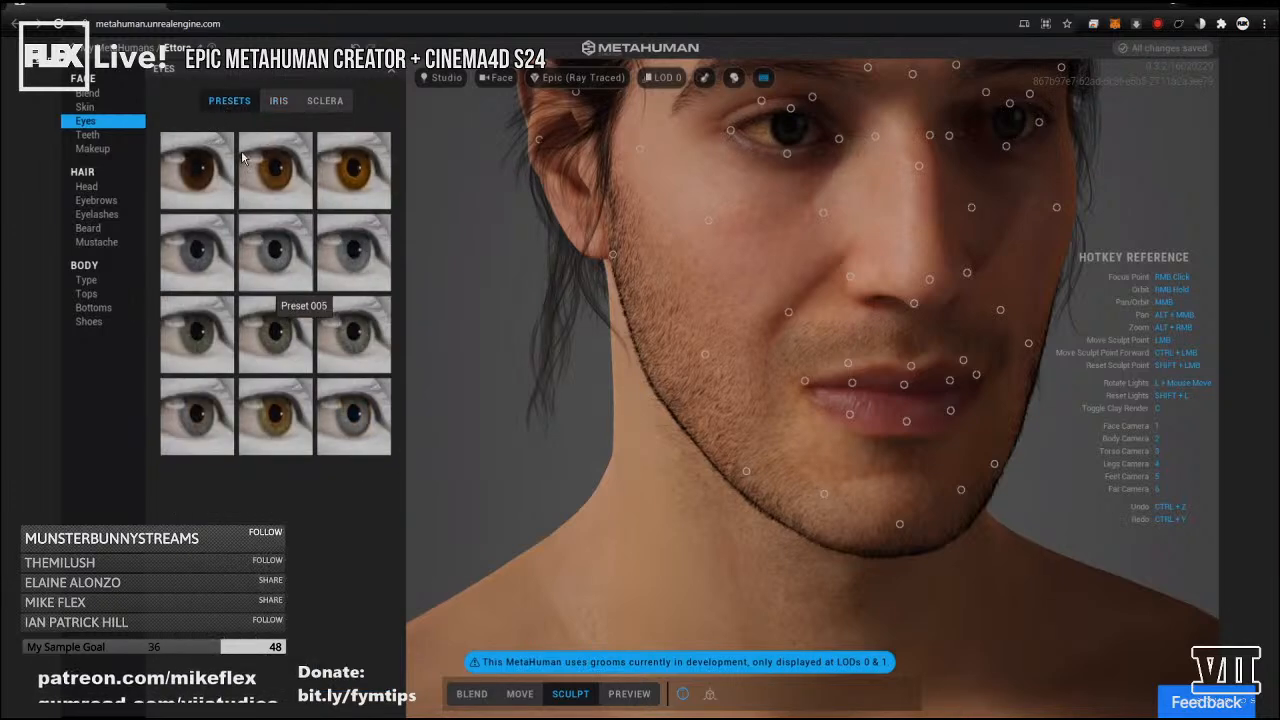
right_click_drag(755, 353, 638, 373)
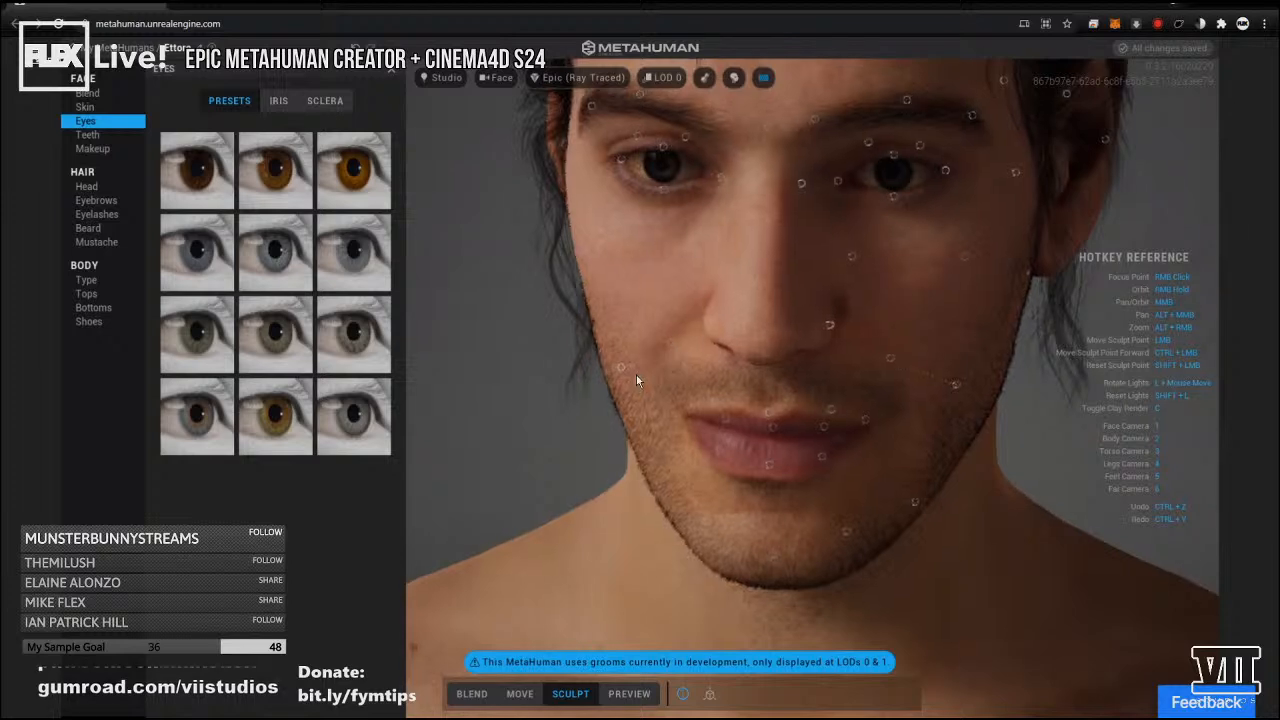
scroll(858, 260, "down", 5)
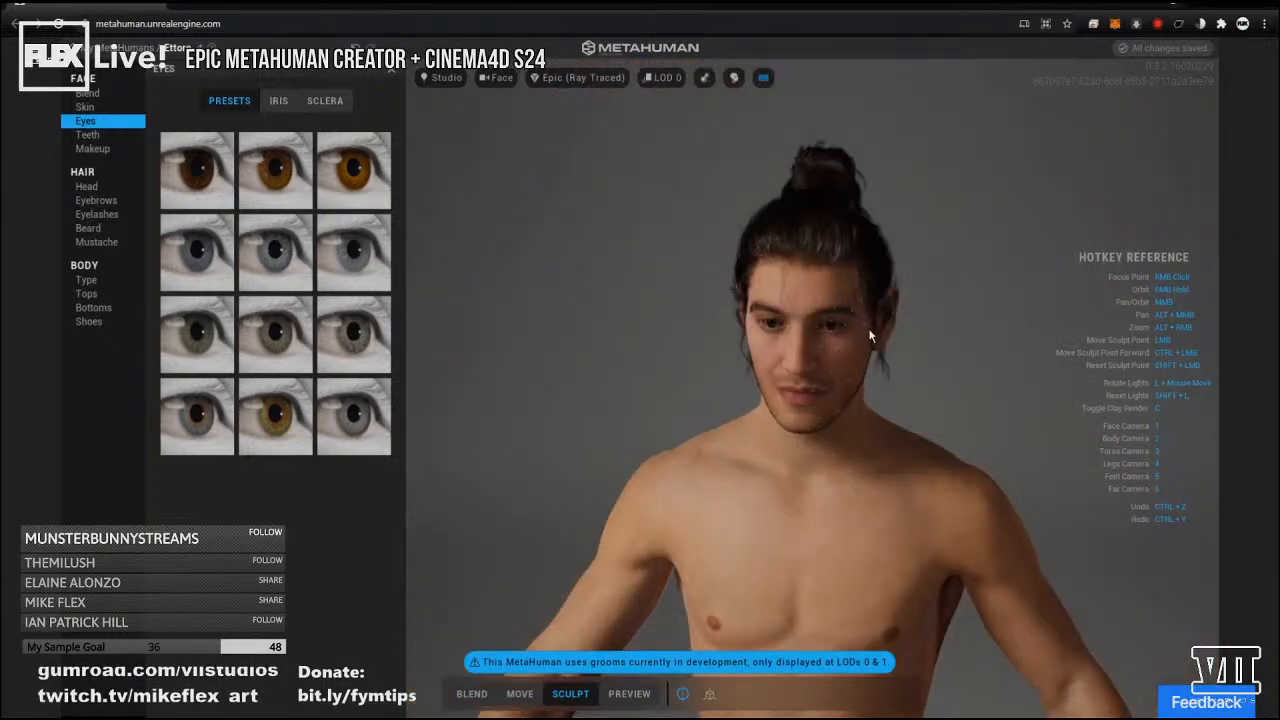
right_click_drag(835, 262, 852, 237)
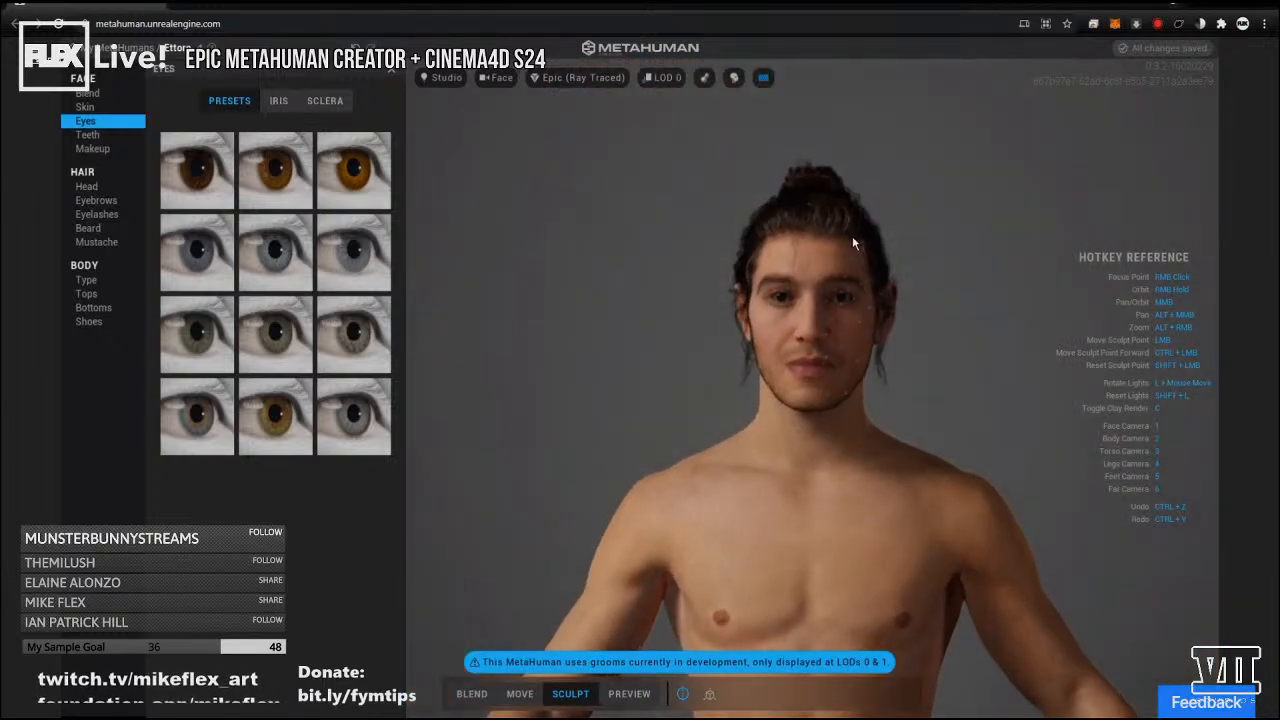
scroll(830, 306, "up", 5)
scroll(793, 298, "down", 2)
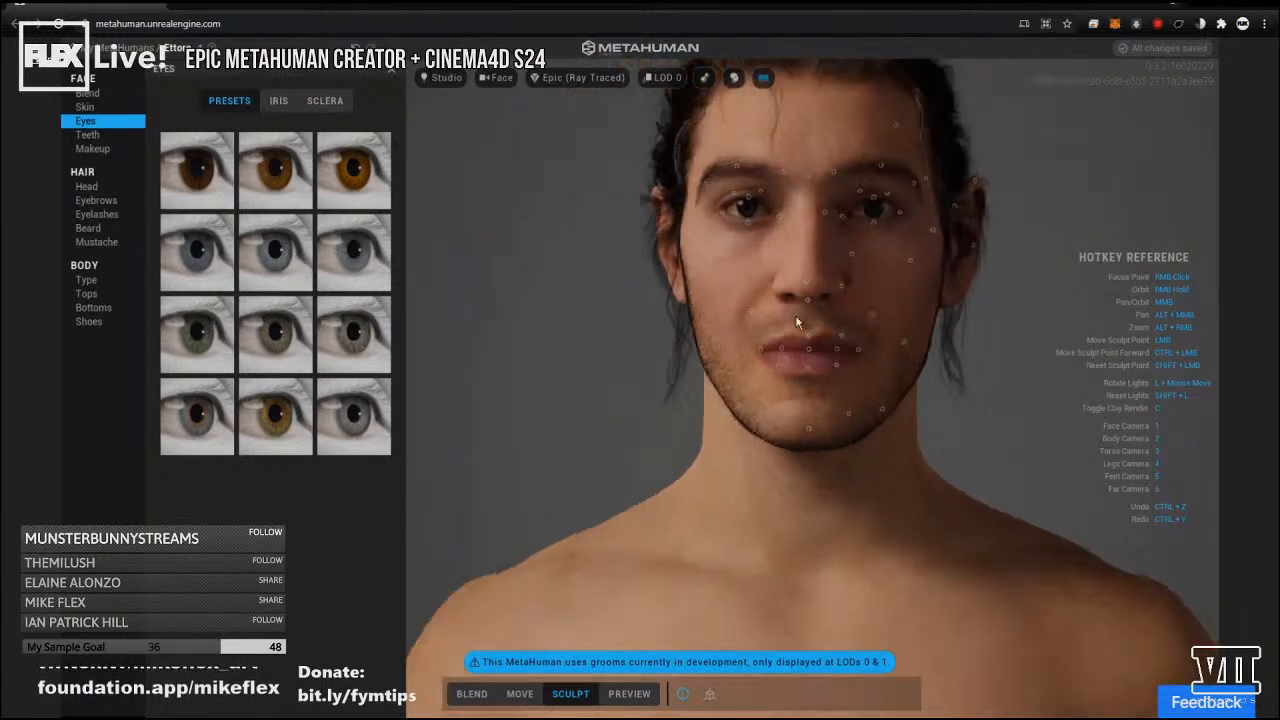
Sculpt the character's mouth into thinner lips by reshaping the lip center and corners.
mouse_move(808, 349)
left_mouse_down()
mouse_move(825, 315)
mouse_move(811, 291)
mouse_move(847, 333)
mouse_move(839, 343)
mouse_move(851, 278)
mouse_move(839, 272)
mouse_move(840, 298)
left_mouse_up()
mouse_move(753, 366)
left_mouse_down()
mouse_move(715, 322)
mouse_move(716, 352)
mouse_move(722, 266)
mouse_move(661, 268)
mouse_move(952, 220)
mouse_move(1010, 223)
left_mouse_up()
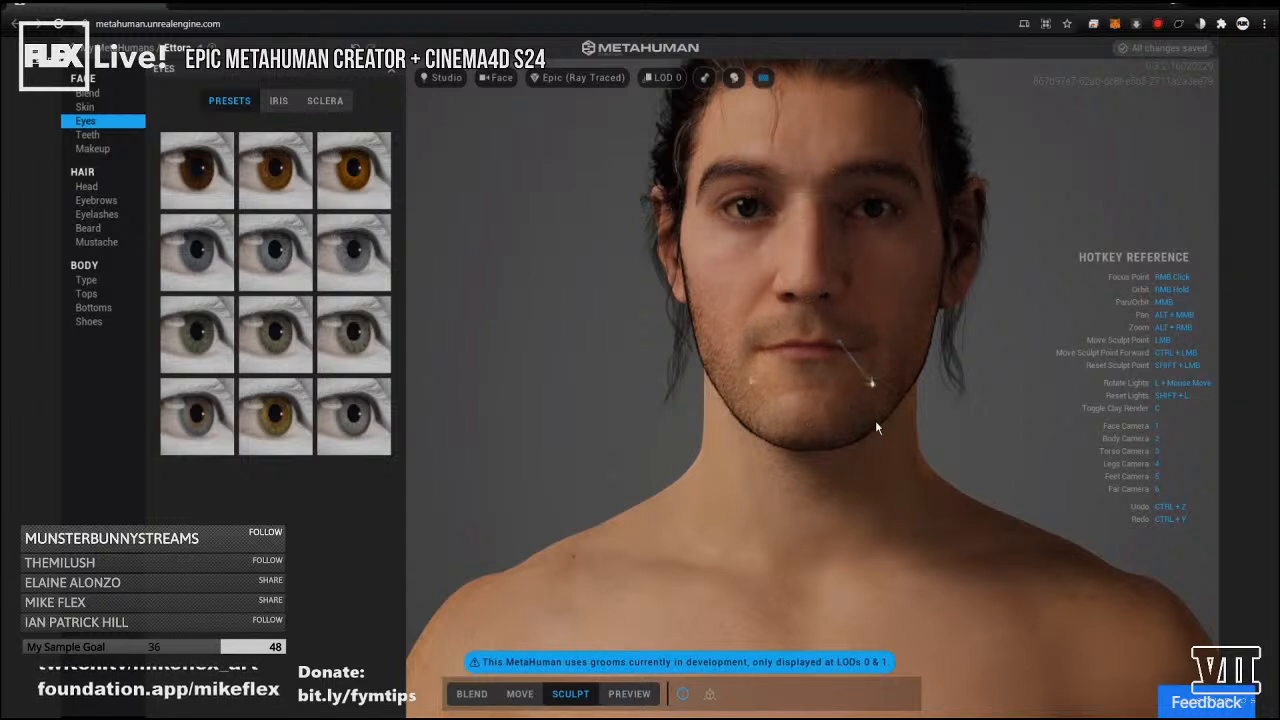
mouse_move(834, 348)
left_mouse_down()
mouse_move(758, 318)
mouse_move(748, 270)
mouse_move(786, 314)
left_mouse_up()
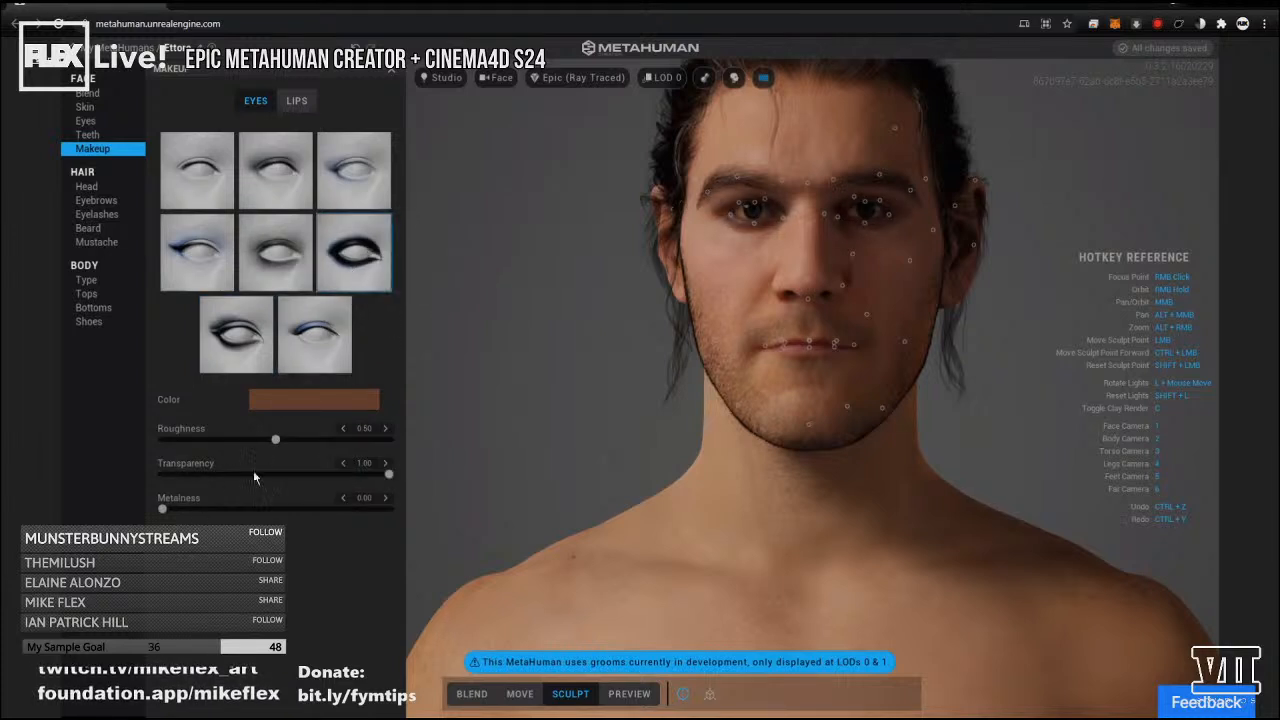
Color the heavy smudged eye makeup black (000000) with Roughness 0.22, Transparency 0.29 and Metalness 0.84.
left_click(300, 400)
left_click_drag(325, 492, 504, 541)
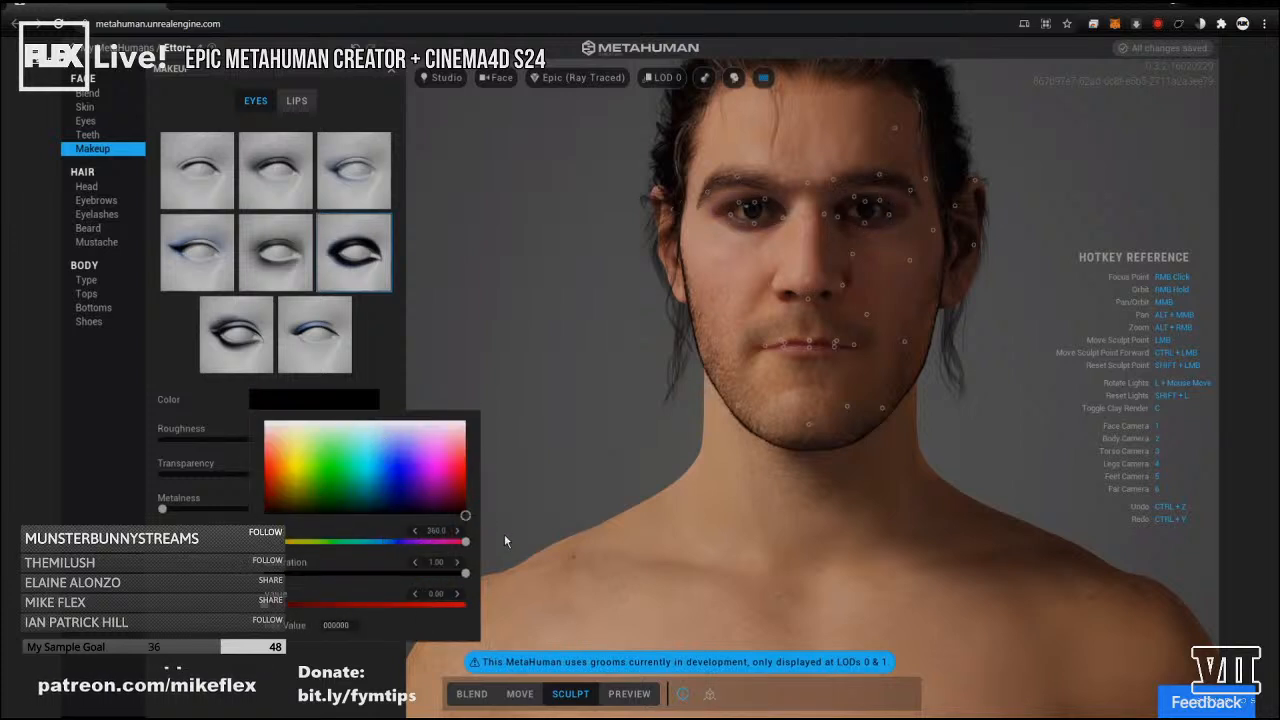
left_click(180, 513)
left_click_drag(165, 509, 228, 474)
left_click_drag(277, 440, 212, 438)
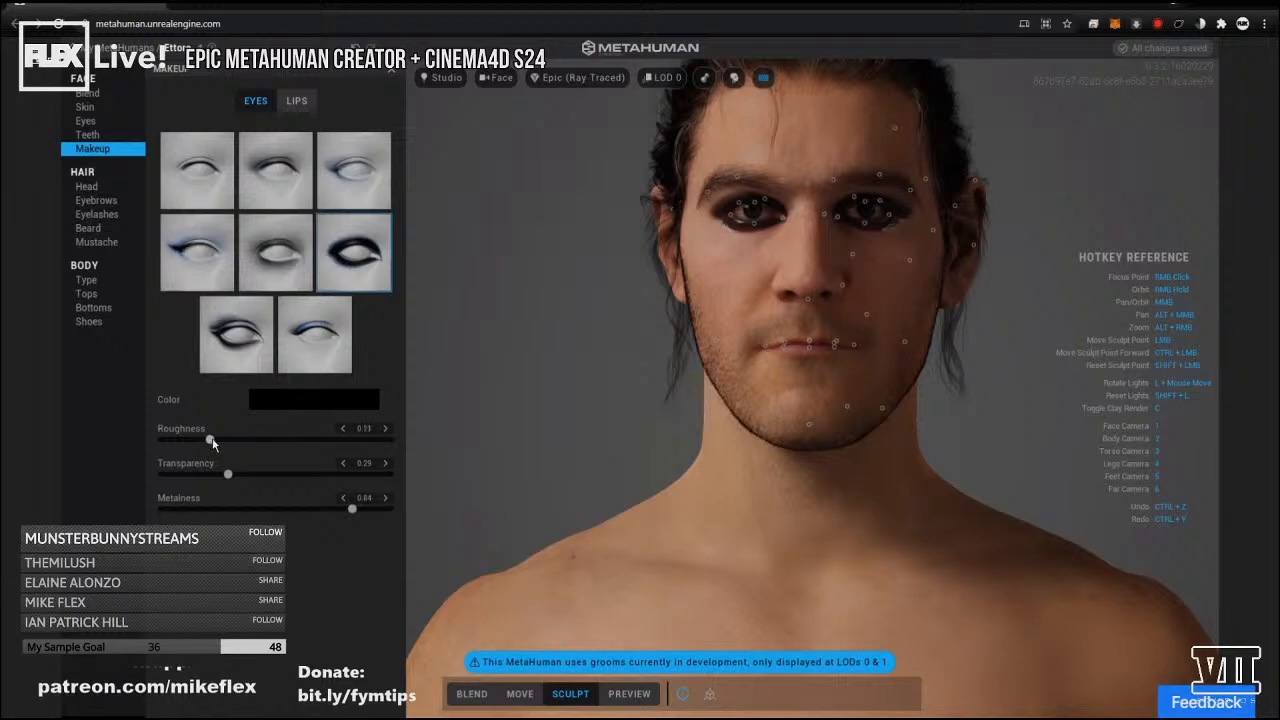
Inspect the black eye makeup on both eyes up close, from the front and from the side of the face.
right_click_drag(758, 251, 932, 205)
scroll(932, 205, "up", 3)
scroll(933, 207, "up", 1)
middle_click_drag(905, 191, 726, 367)
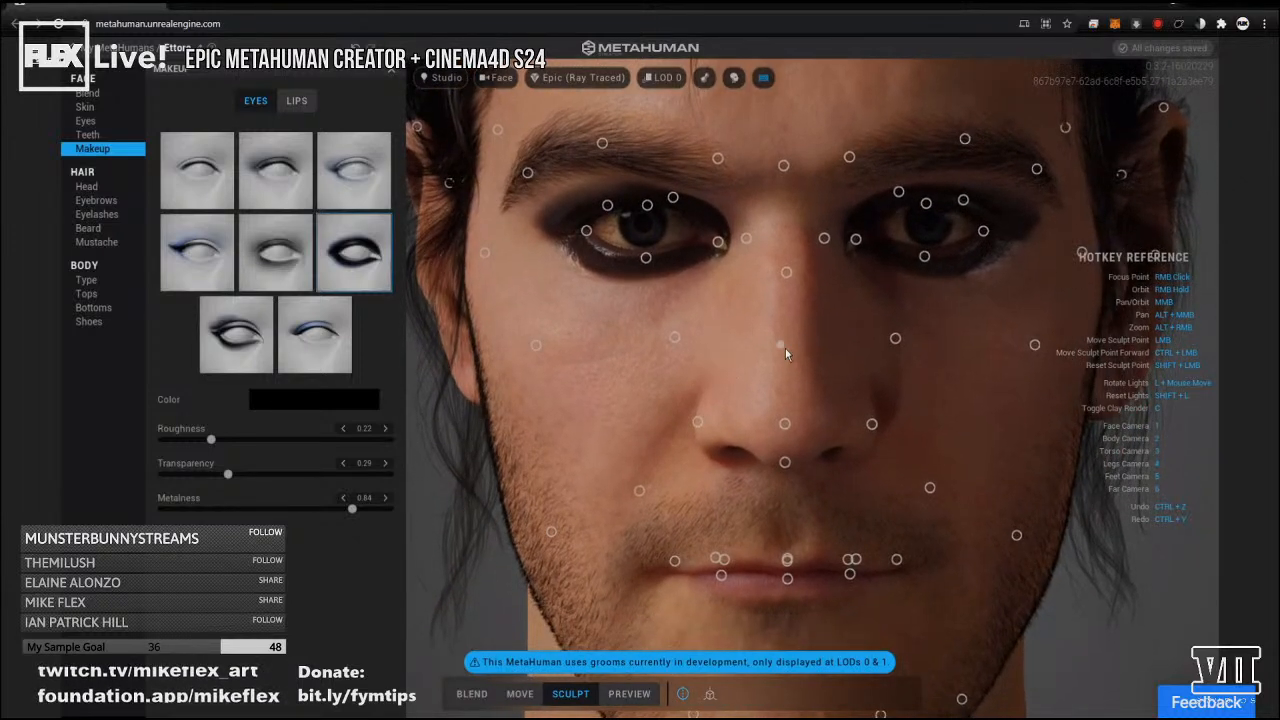
scroll(785, 348, "down", 3)
scroll(816, 358, "down", 2)
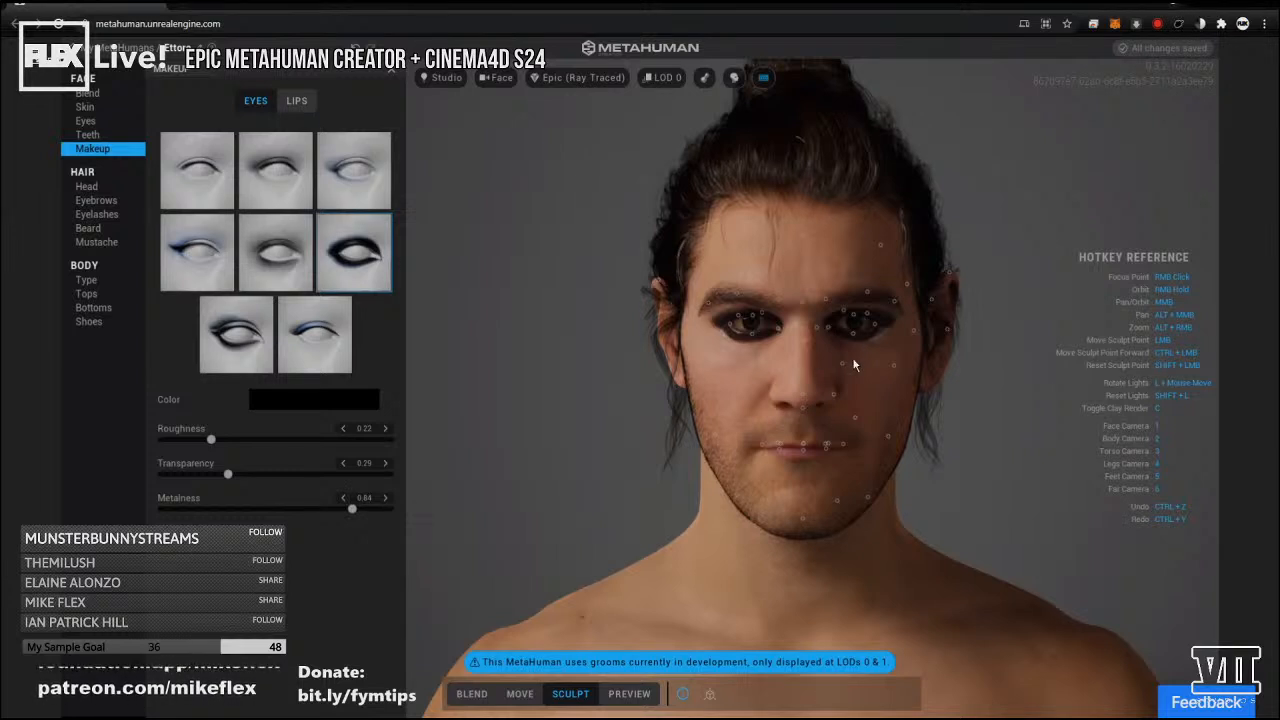
right_click_drag(912, 399, 646, 403)
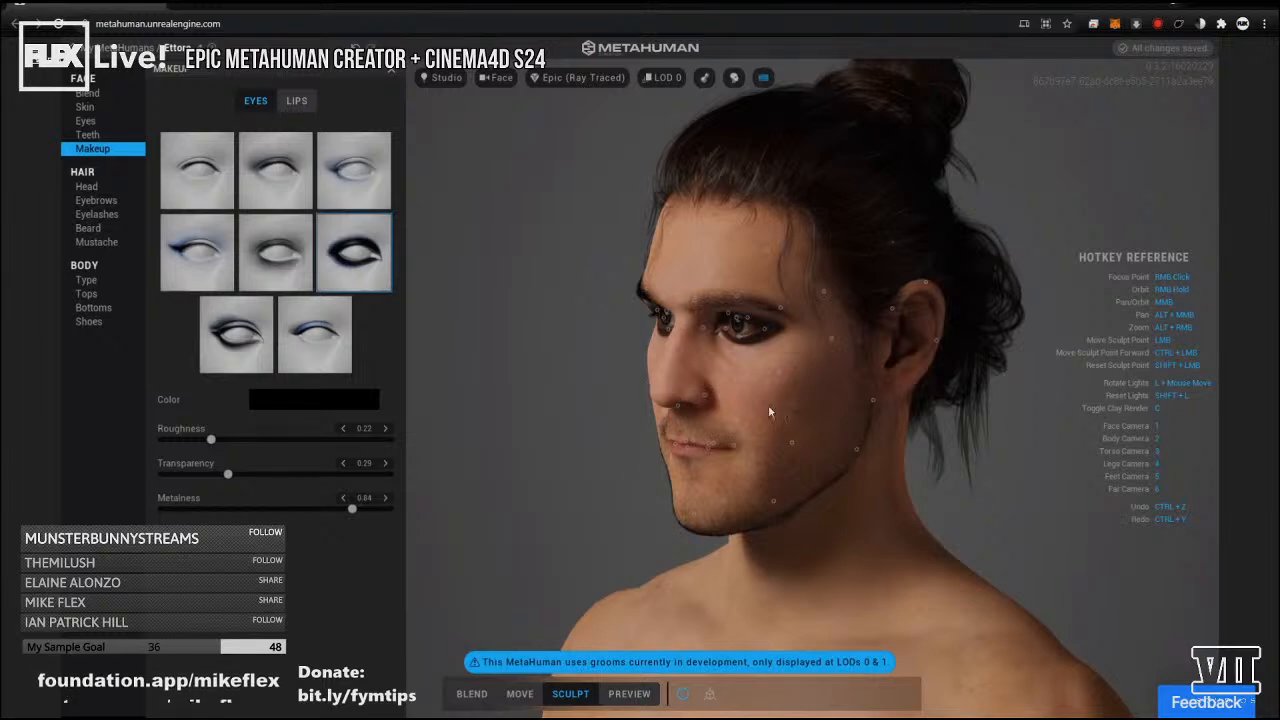
right_click_drag(775, 404, 980, 404)
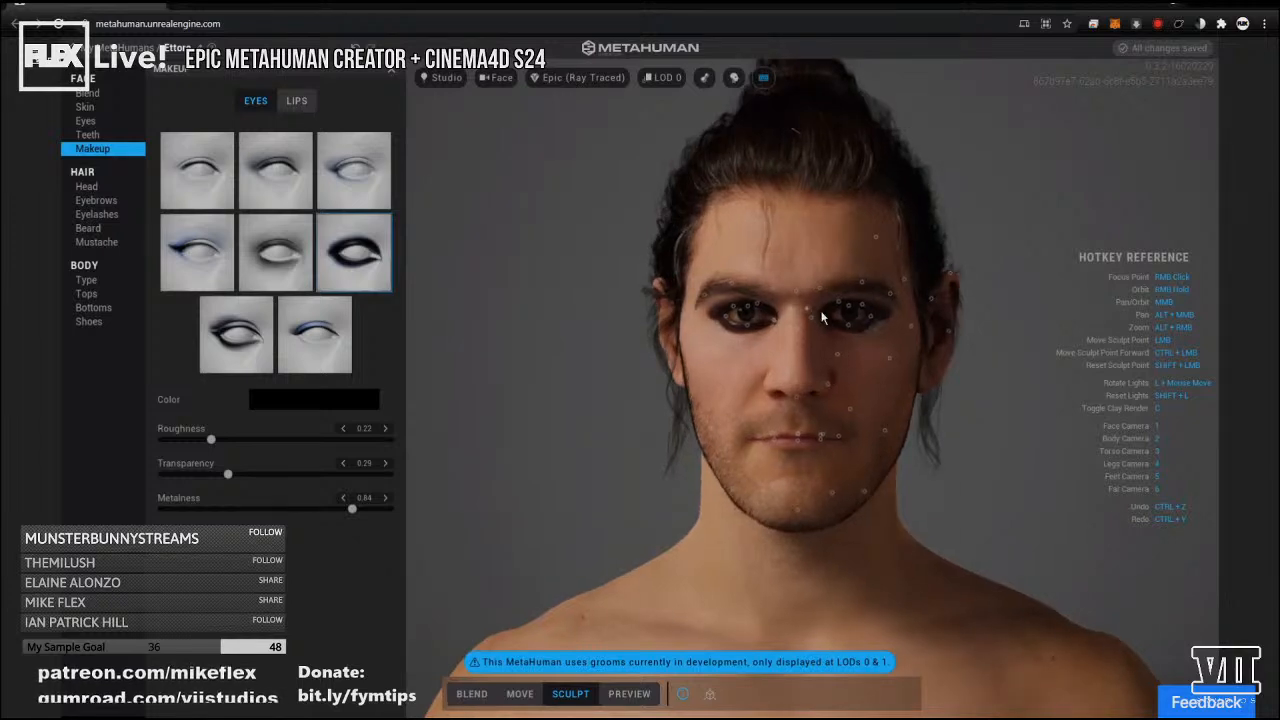
Examine the makeup around the character's right eye in close-up and compare it with the whole face.
scroll(822, 318, "up", 5)
scroll(822, 318, "up", 1)
right_click_drag(806, 335, 874, 373)
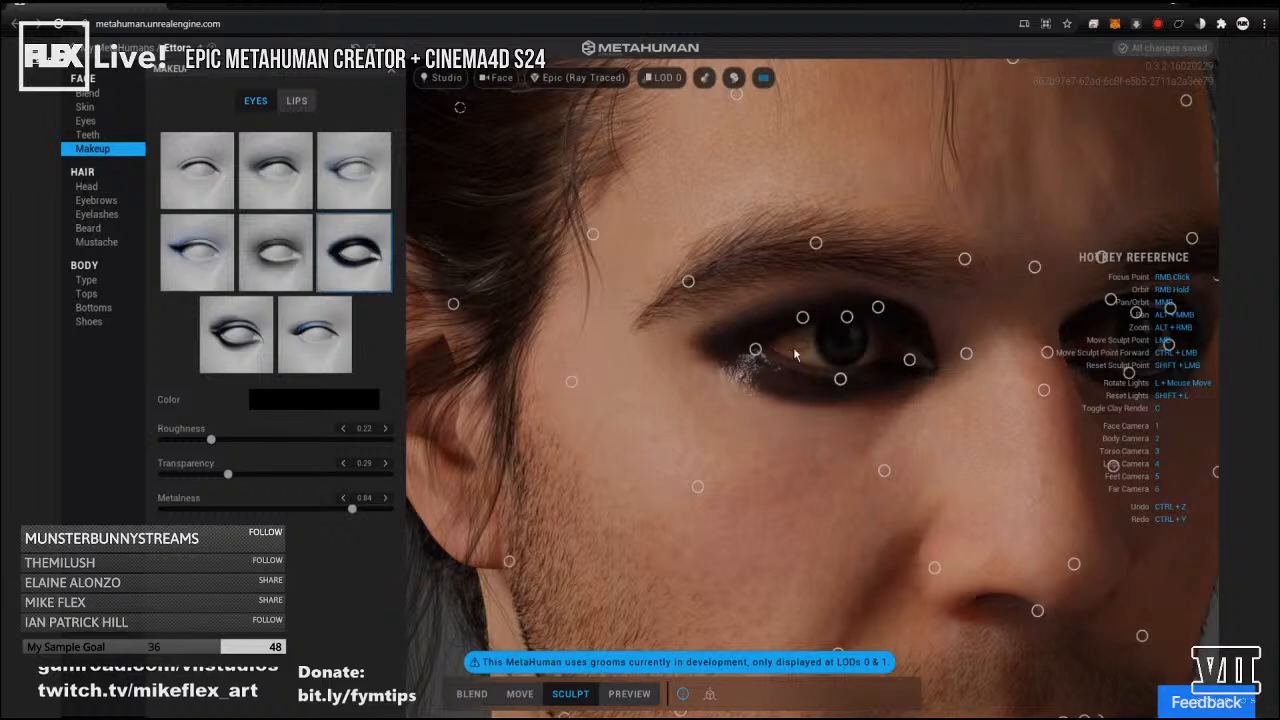
right_click_drag(760, 350, 804, 351)
scroll(803, 347, "up", 2)
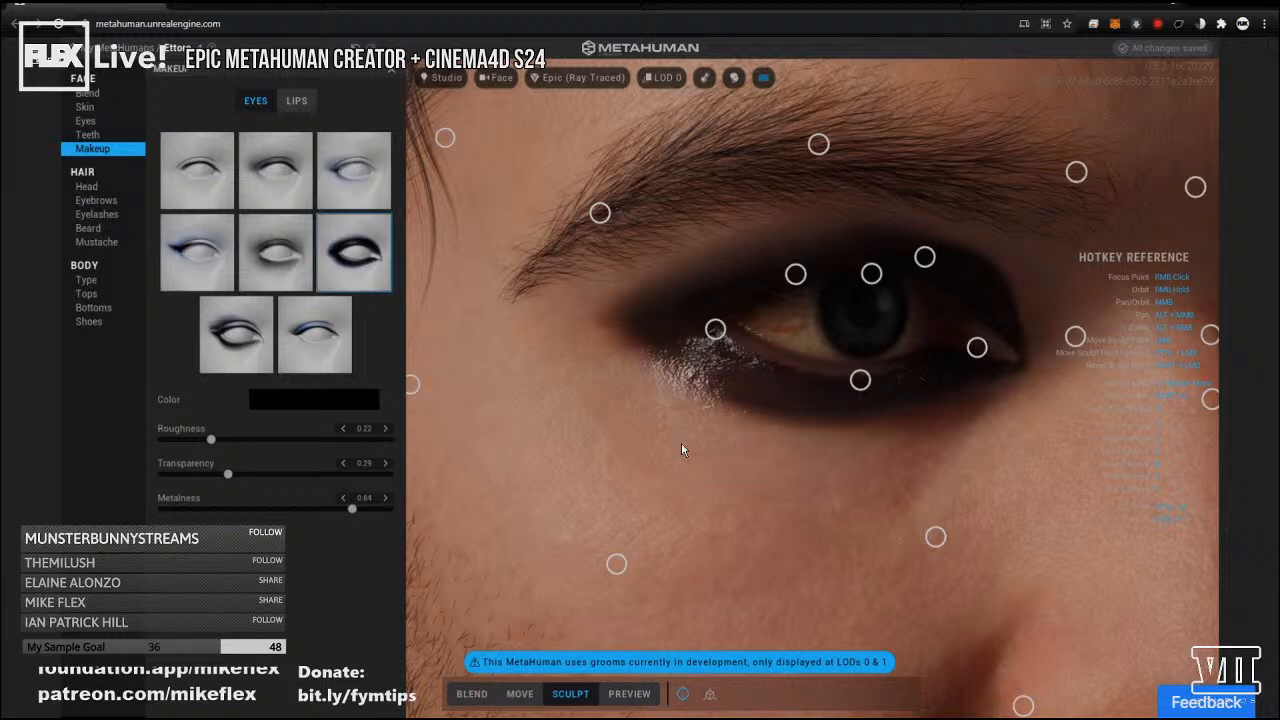
scroll(761, 419, "down", 3)
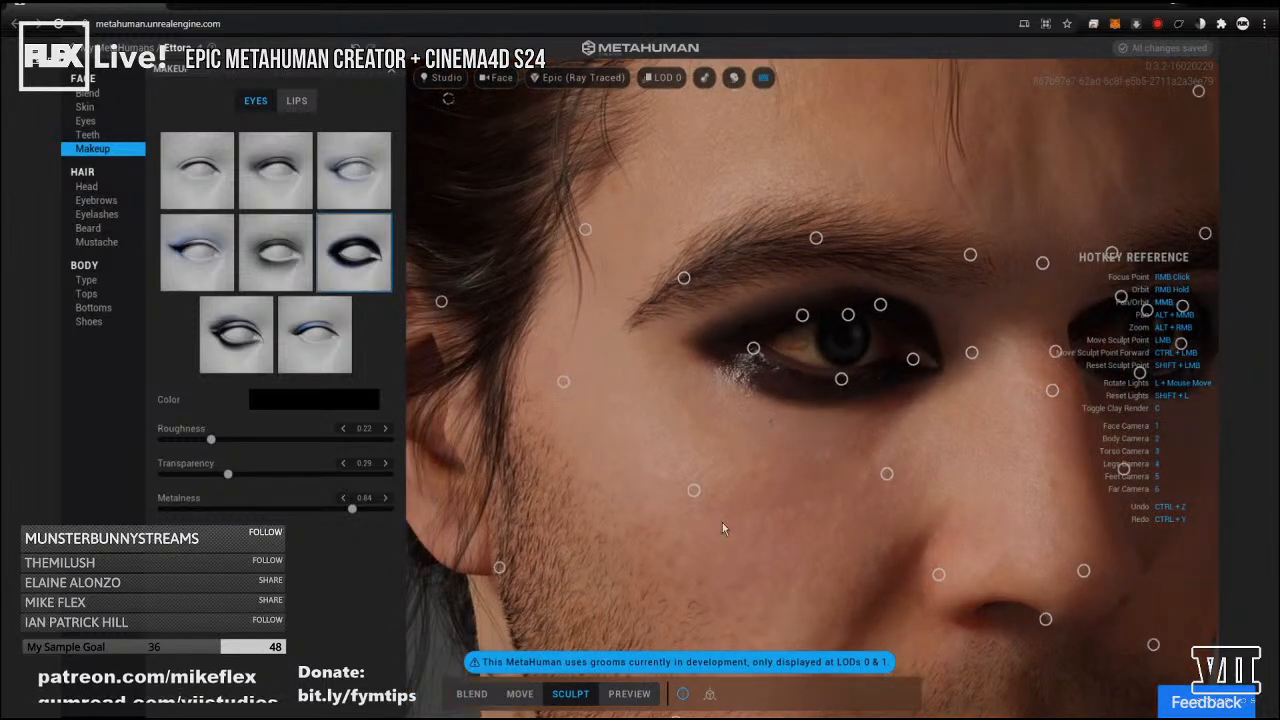
right_click_drag(787, 476, 743, 463)
scroll(743, 463, "down", 5)
right_click_drag(689, 409, 711, 432)
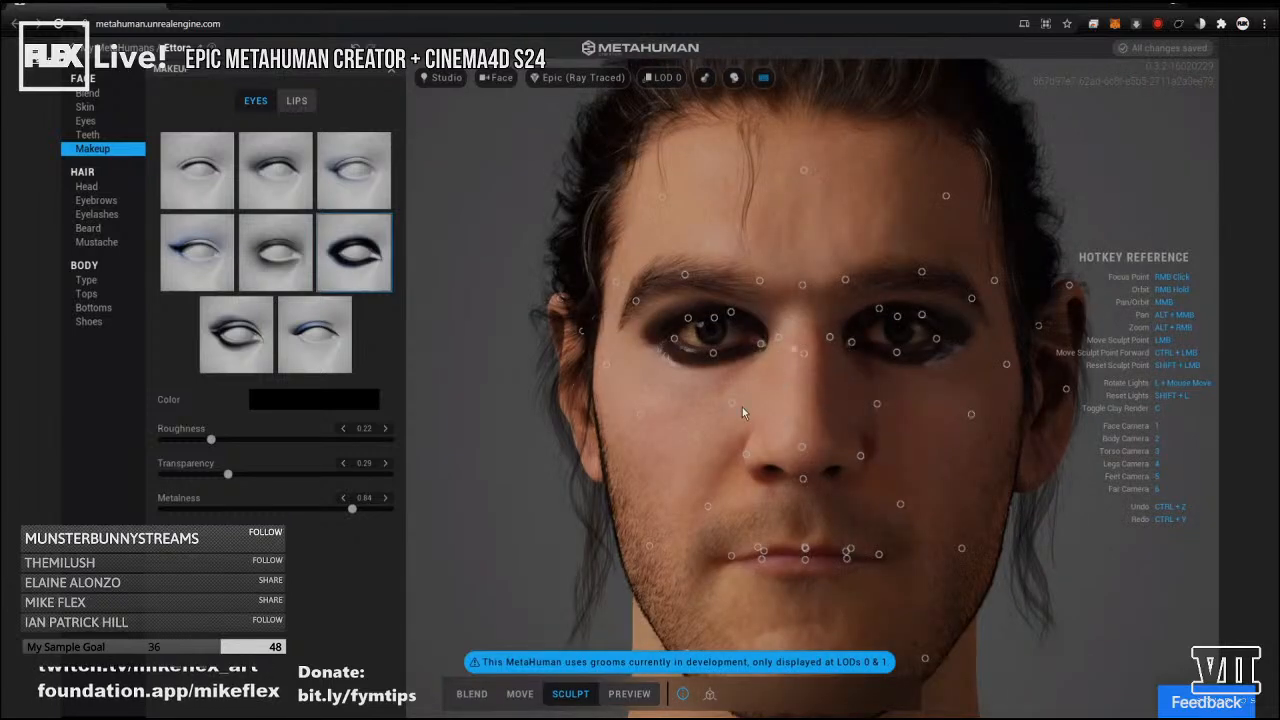
mouse_move(742, 407)
right_mouse_down()
mouse_move(880, 399)
mouse_move(948, 429)
mouse_move(698, 370)
mouse_move(707, 362)
mouse_move(387, 404)
right_mouse_up()
mouse_move(713, 486)
right_mouse_down()
mouse_move(704, 409)
mouse_move(832, 430)
mouse_move(858, 408)
mouse_move(949, 400)
right_mouse_up()
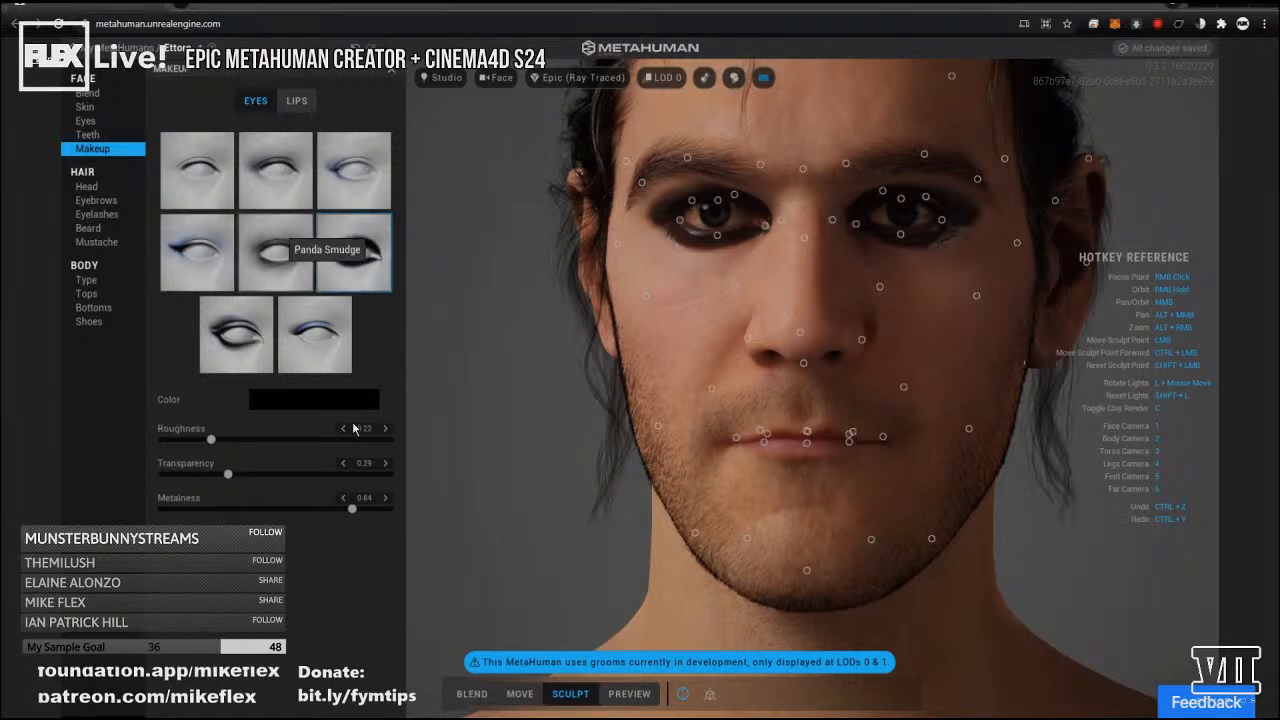
Open the skin settings, raise the Texture to 0.6729, and check the cheek and the whole face.
left_click(88, 106)
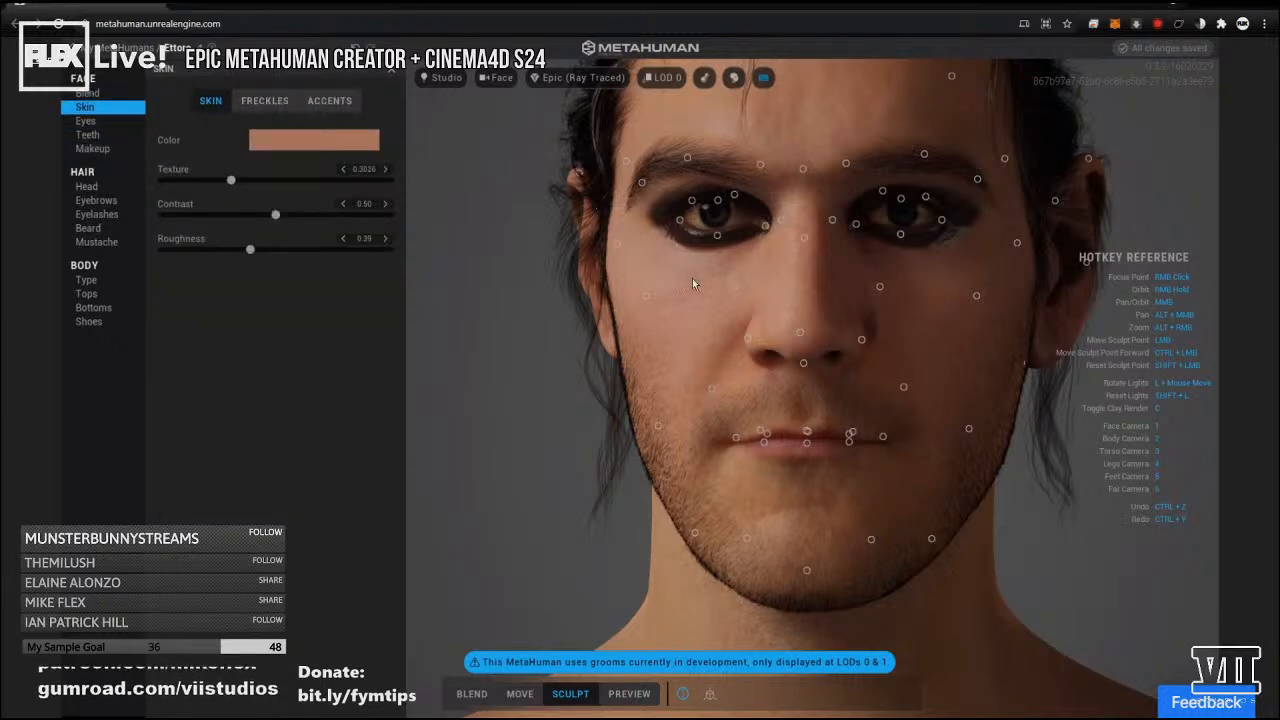
right_click_drag(855, 345, 945, 336)
scroll(891, 304, "up", 5)
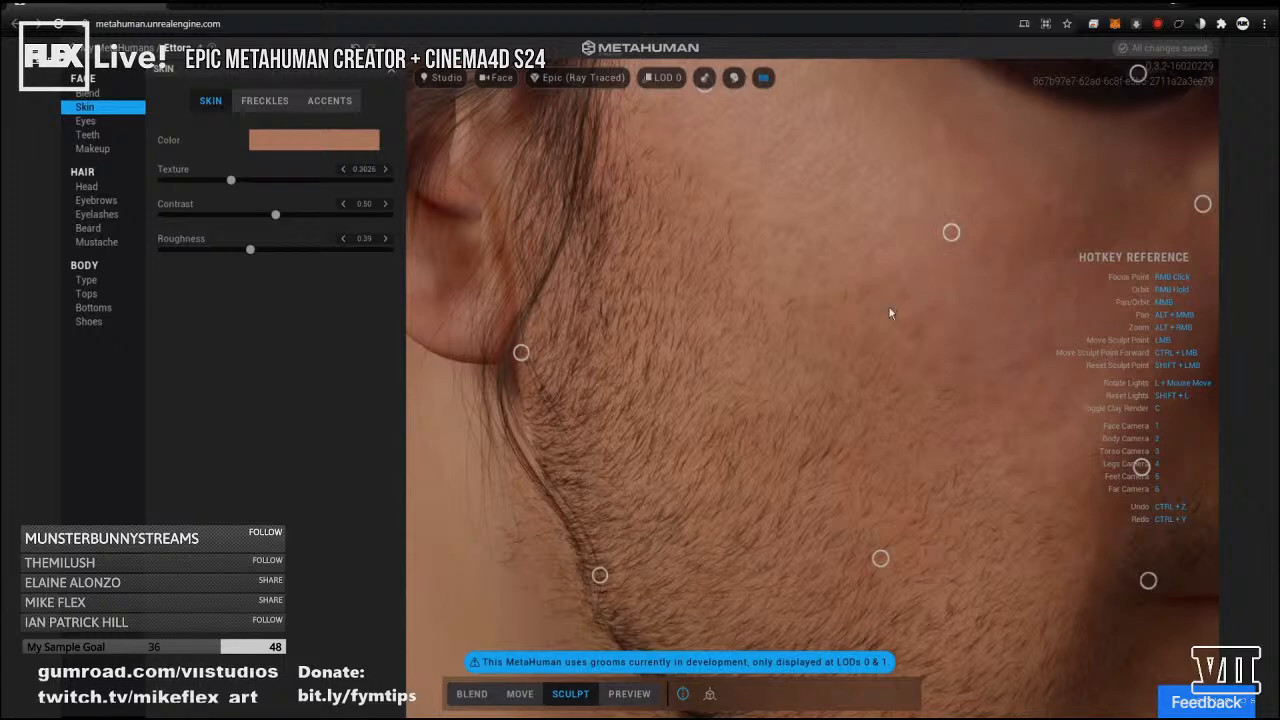
left_click_drag(231, 180, 315, 173)
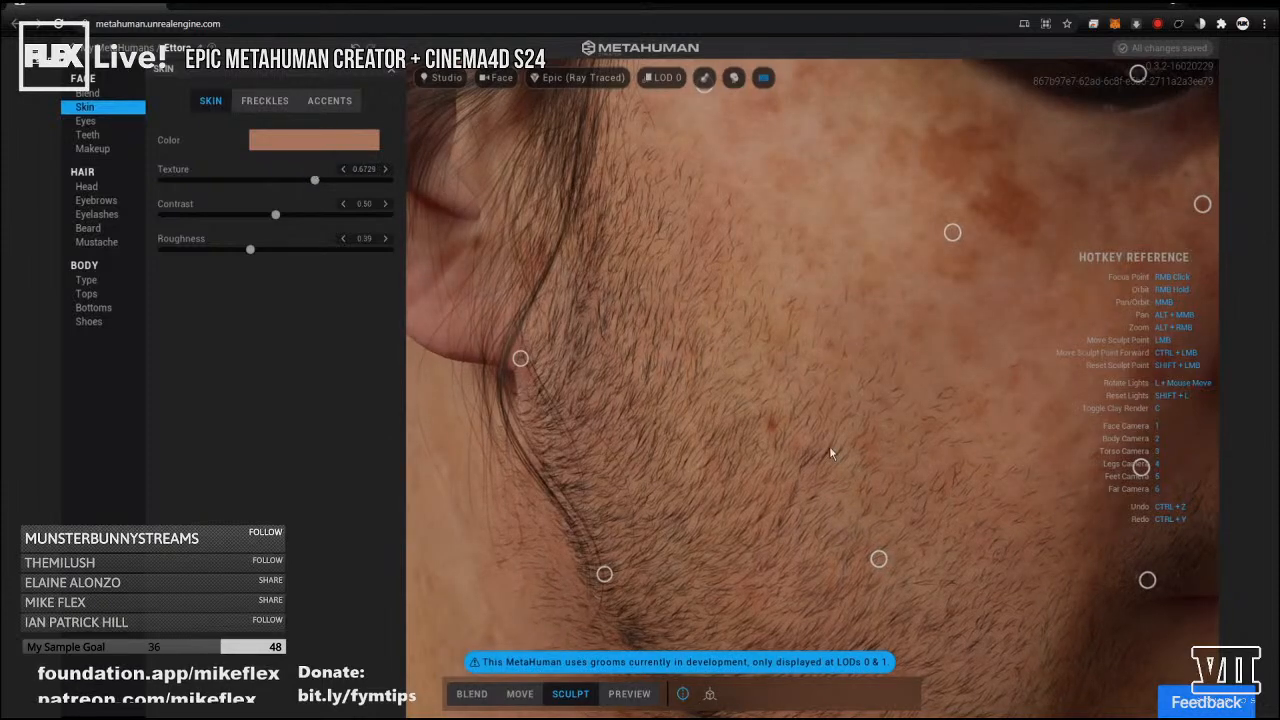
scroll(830, 448, "down", 5)
right_click_drag(918, 409, 681, 404)
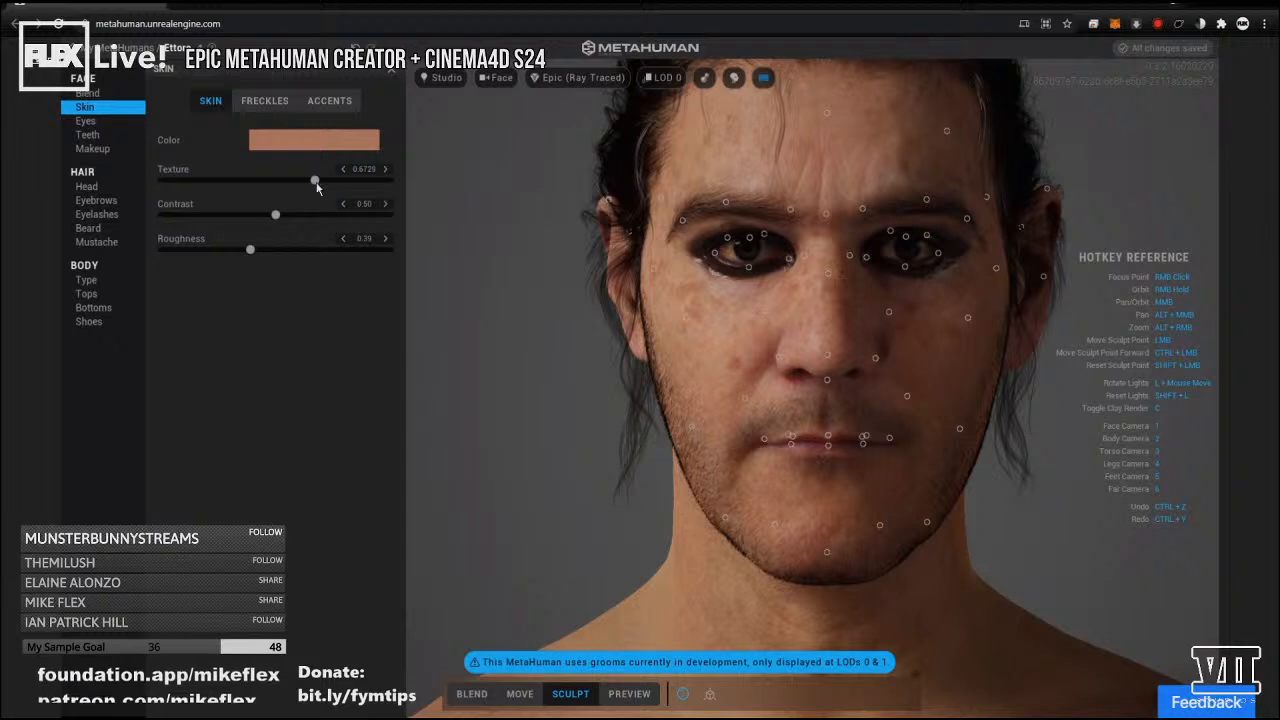
Try out different skin Texture values between about 0.57 and 0.68 and compare the wrinkles and blemishes.
mouse_move(315, 183)
left_mouse_down()
mouse_move(277, 186)
mouse_move(292, 183)
left_mouse_up()
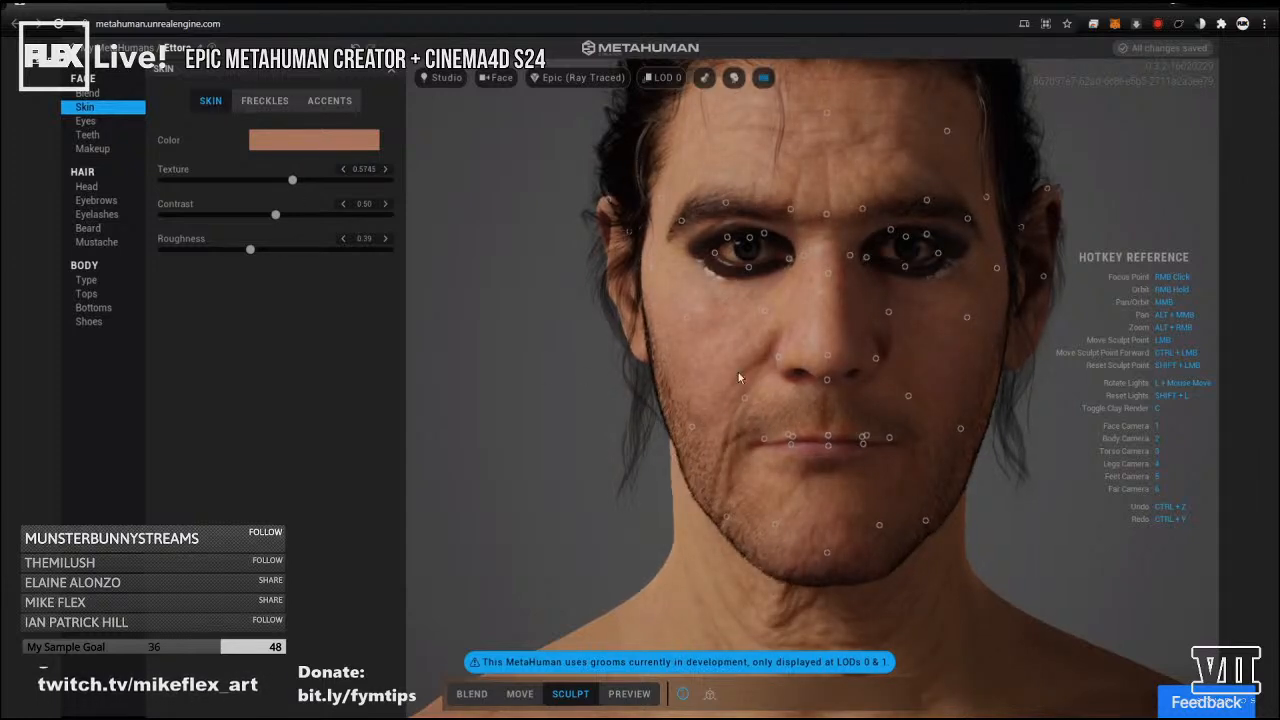
right_click_drag(784, 381, 546, 302)
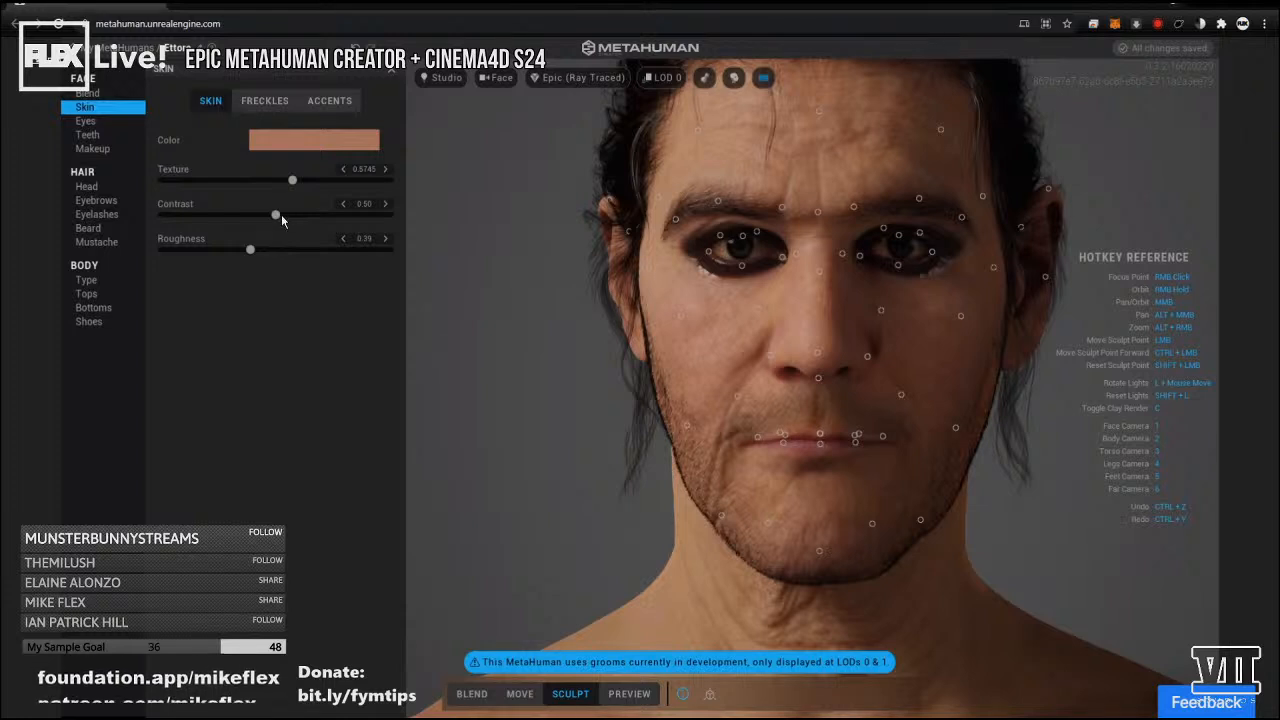
mouse_move(692, 435)
right_mouse_down()
mouse_move(822, 392)
mouse_move(891, 316)
mouse_move(989, 327)
mouse_move(666, 388)
mouse_move(717, 483)
mouse_move(704, 405)
mouse_move(693, 415)
right_mouse_up()
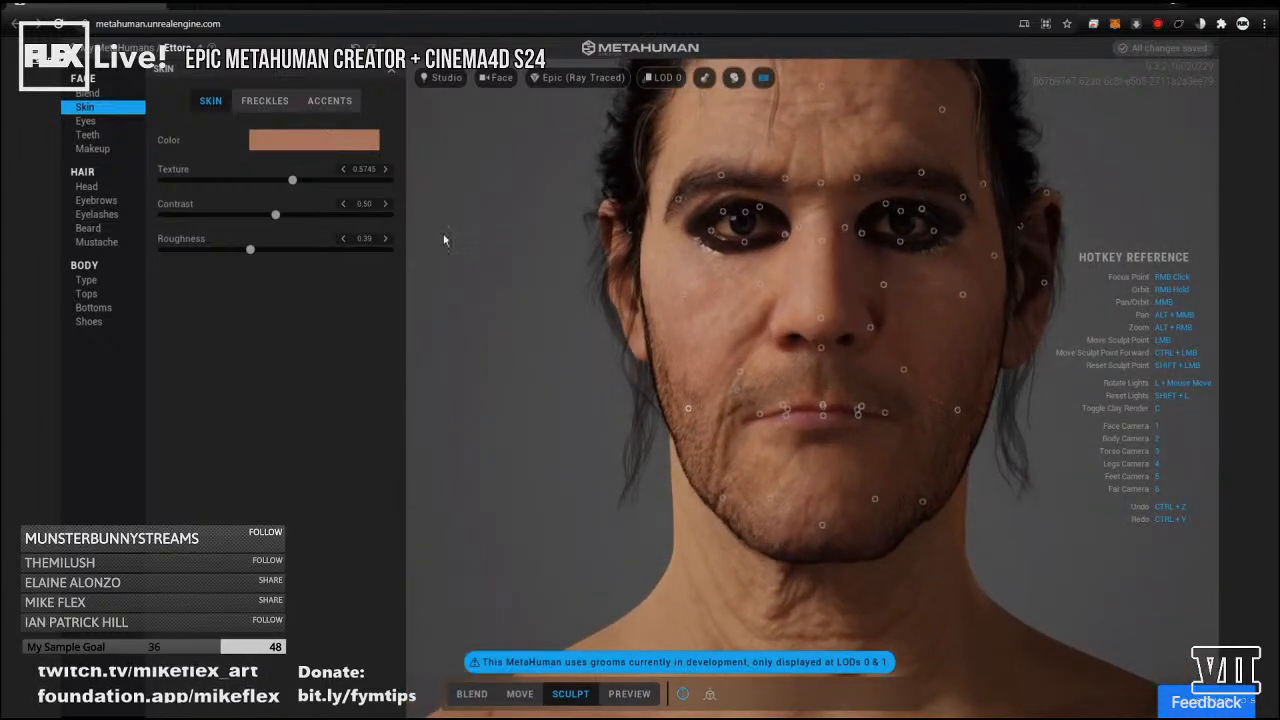
left_click_drag(292, 181, 303, 180)
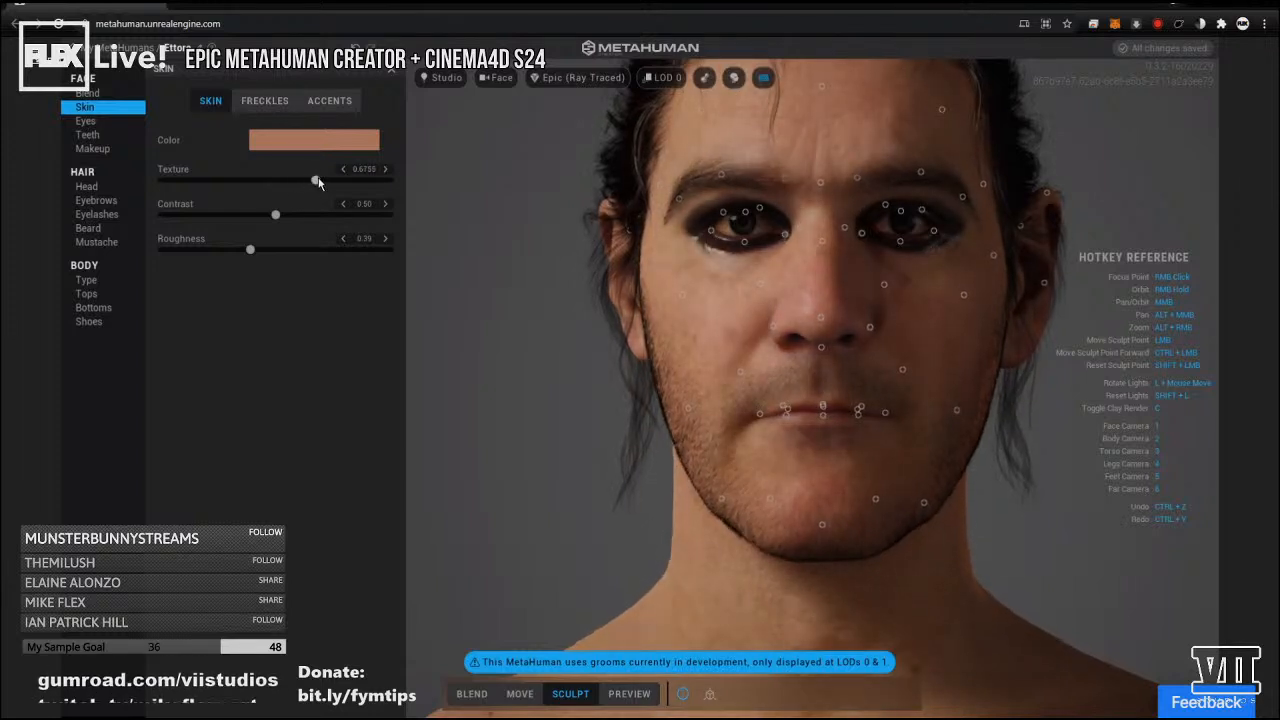
mouse_move(303, 181)
left_mouse_down()
mouse_move(251, 185)
mouse_move(316, 178)
mouse_move(206, 184)
mouse_move(346, 174)
mouse_move(275, 185)
mouse_move(336, 175)
mouse_move(311, 181)
left_mouse_up()
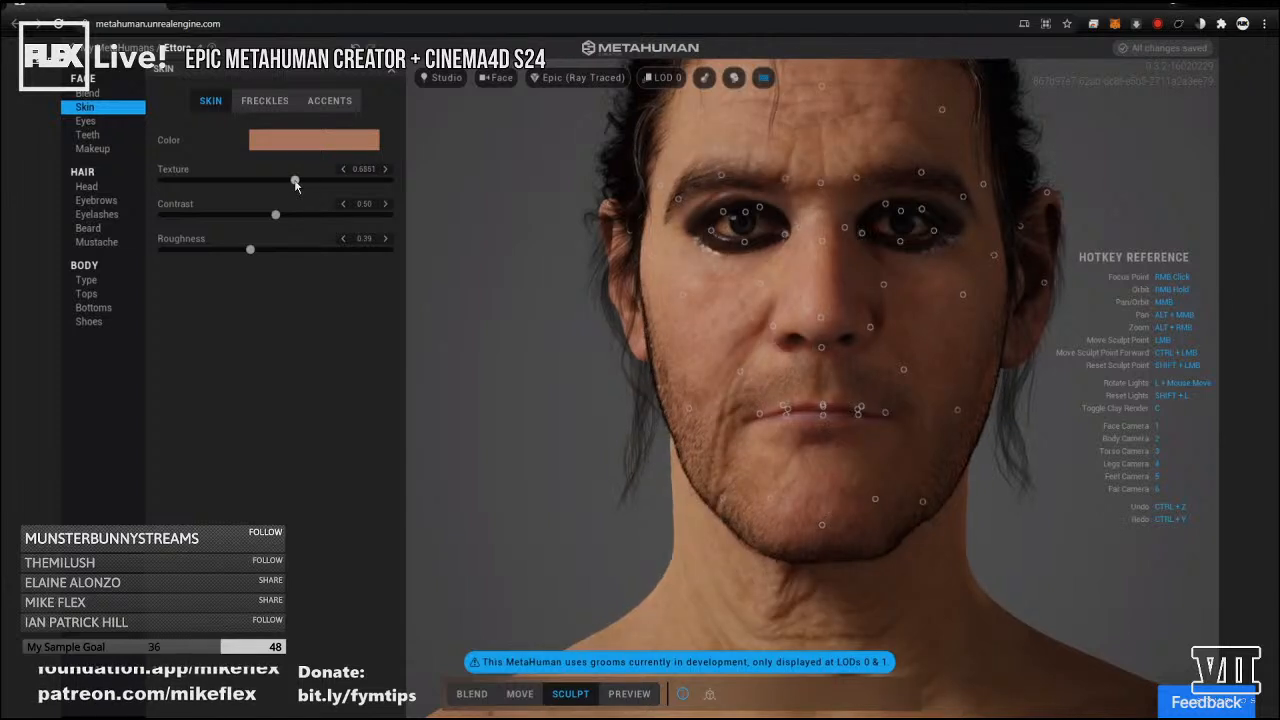
mouse_move(295, 183)
left_mouse_down()
mouse_move(272, 186)
mouse_move(311, 179)
mouse_move(298, 186)
left_mouse_up()
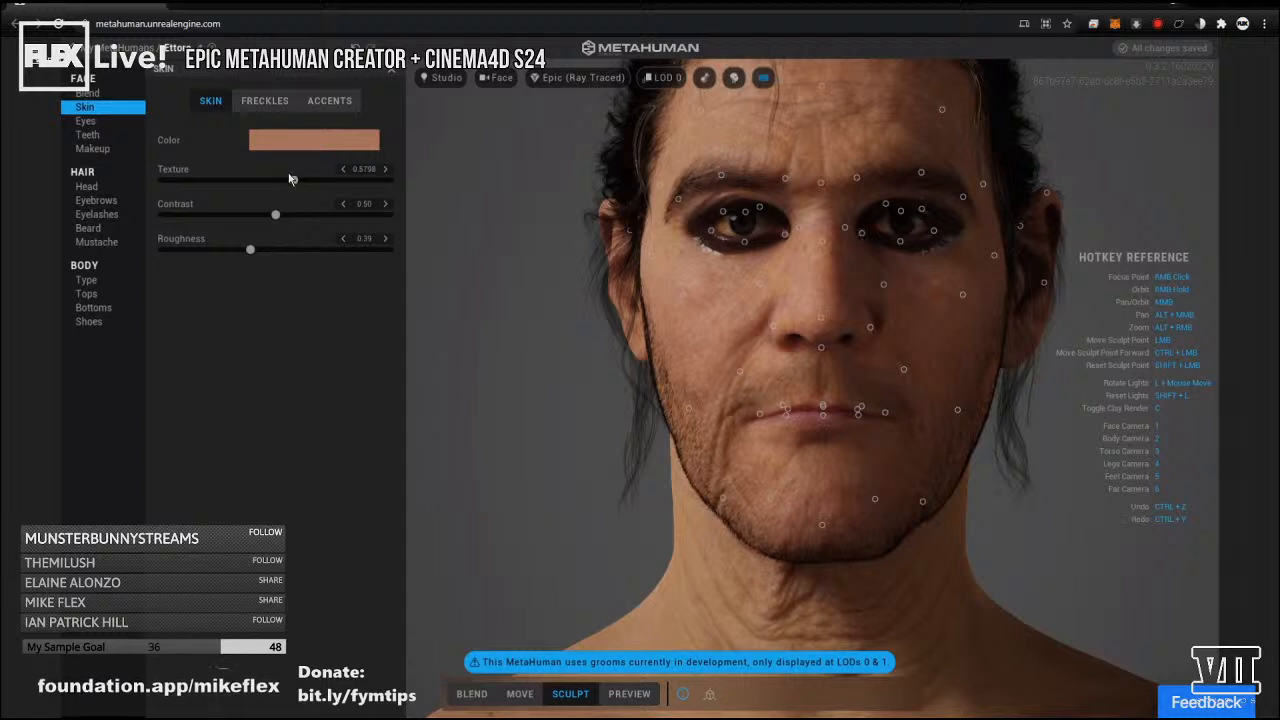
Set the skin Texture to 0.8644 for a heavily wrinkled face.
left_click_drag(294, 182, 360, 181)
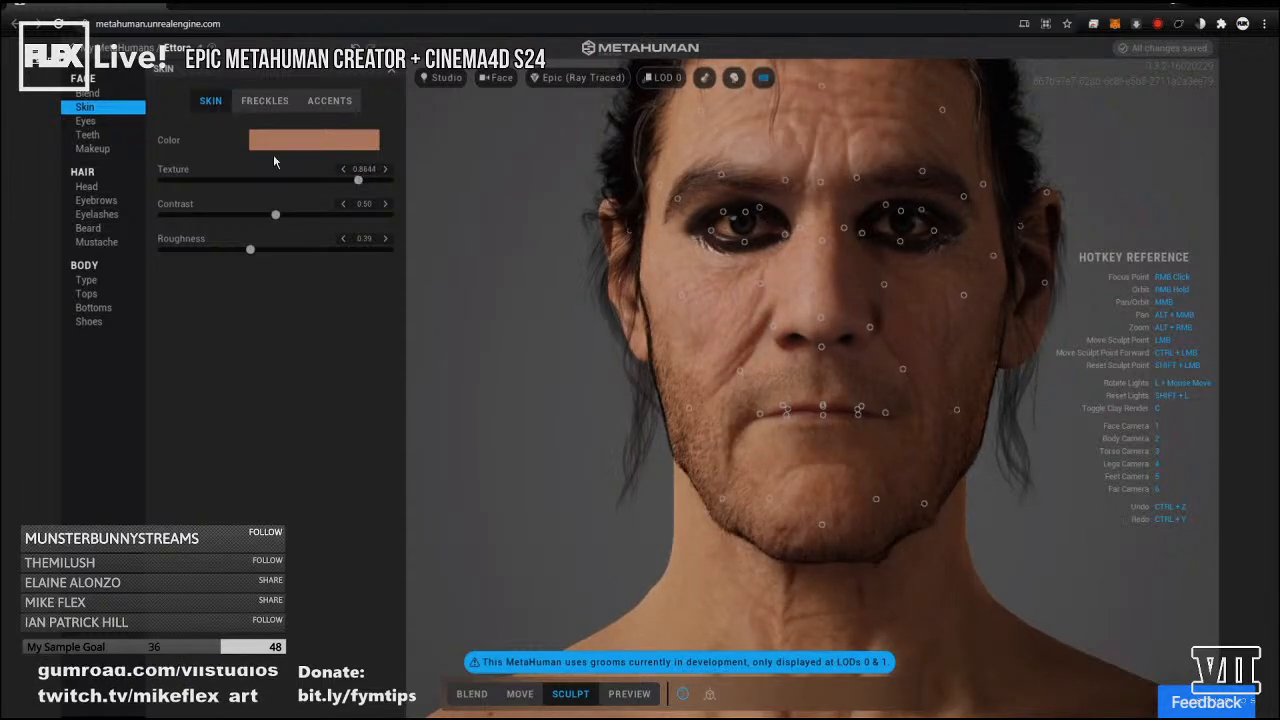
left_click_drag(365, 181, 359, 176)
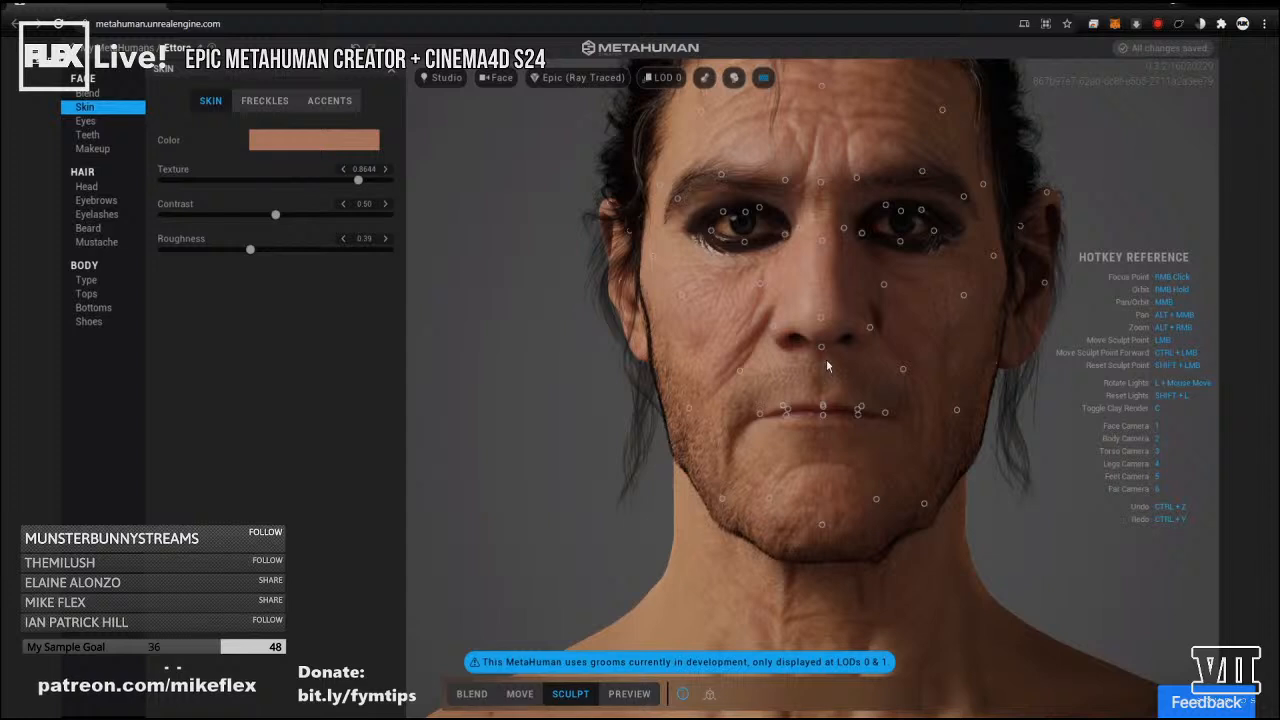
Sculpt the nose by adjusting the points at its base, beside it and along its bridge.
mouse_move(822, 348)
left_mouse_down()
mouse_move(815, 384)
mouse_move(764, 456)
mouse_move(859, 291)
mouse_move(729, 274)
mouse_move(927, 378)
mouse_move(719, 292)
mouse_move(1019, 318)
mouse_move(867, 320)
mouse_move(916, 411)
mouse_move(871, 306)
mouse_move(950, 305)
left_mouse_up()
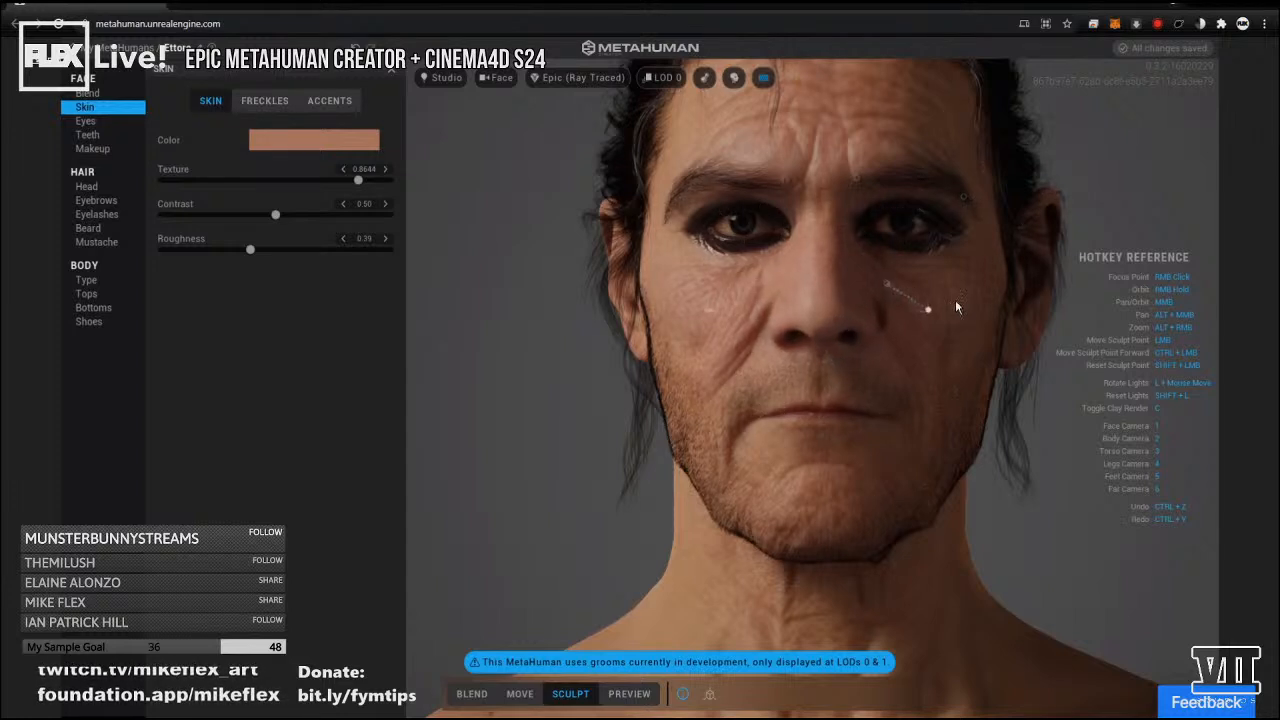
mouse_move(850, 305)
left_mouse_down()
mouse_move(797, 275)
mouse_move(882, 312)
mouse_move(886, 359)
mouse_move(757, 285)
mouse_move(820, 212)
left_mouse_up()
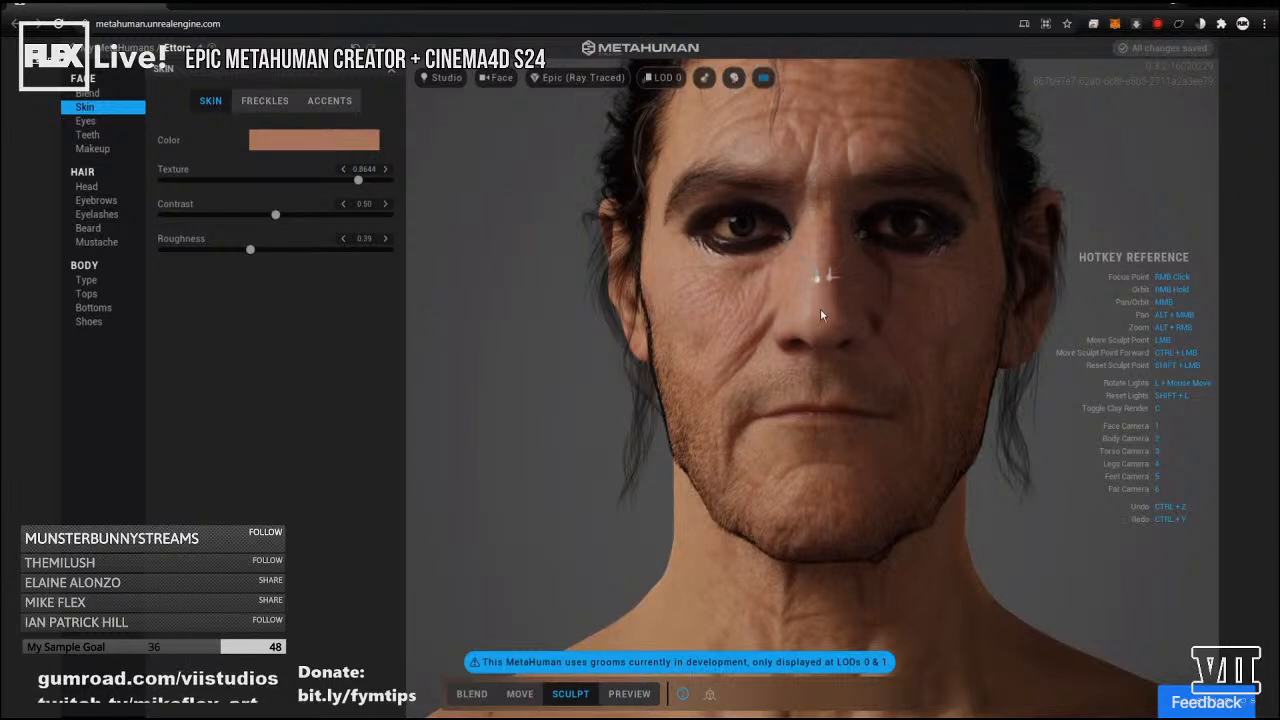
left_click_drag(823, 352, 812, 247)
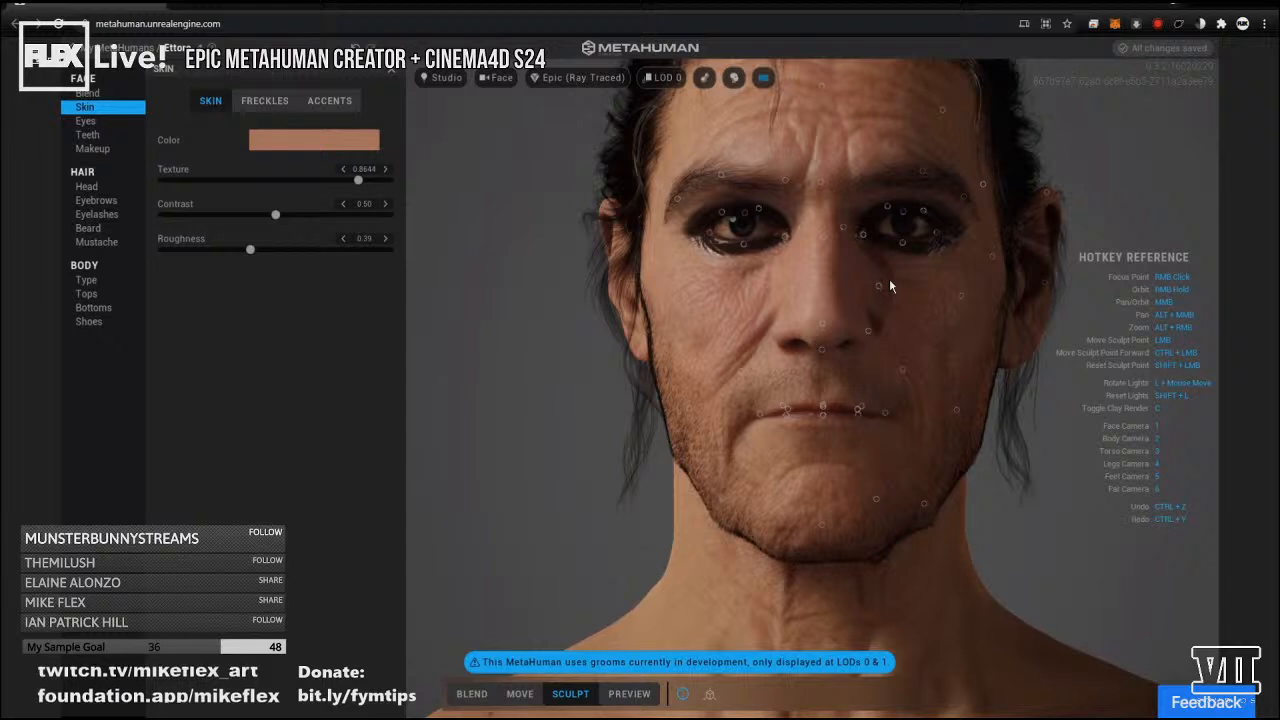
Sculpt the cheeks by adjusting the points beside the nose, on the cheekbones and on the lower cheeks.
mouse_move(880, 286)
left_mouse_down()
mouse_move(874, 310)
mouse_move(1055, 346)
left_mouse_up()
left_click_drag(990, 258, 943, 251)
left_click_drag(956, 299, 882, 309)
left_click_drag(957, 410, 811, 320)
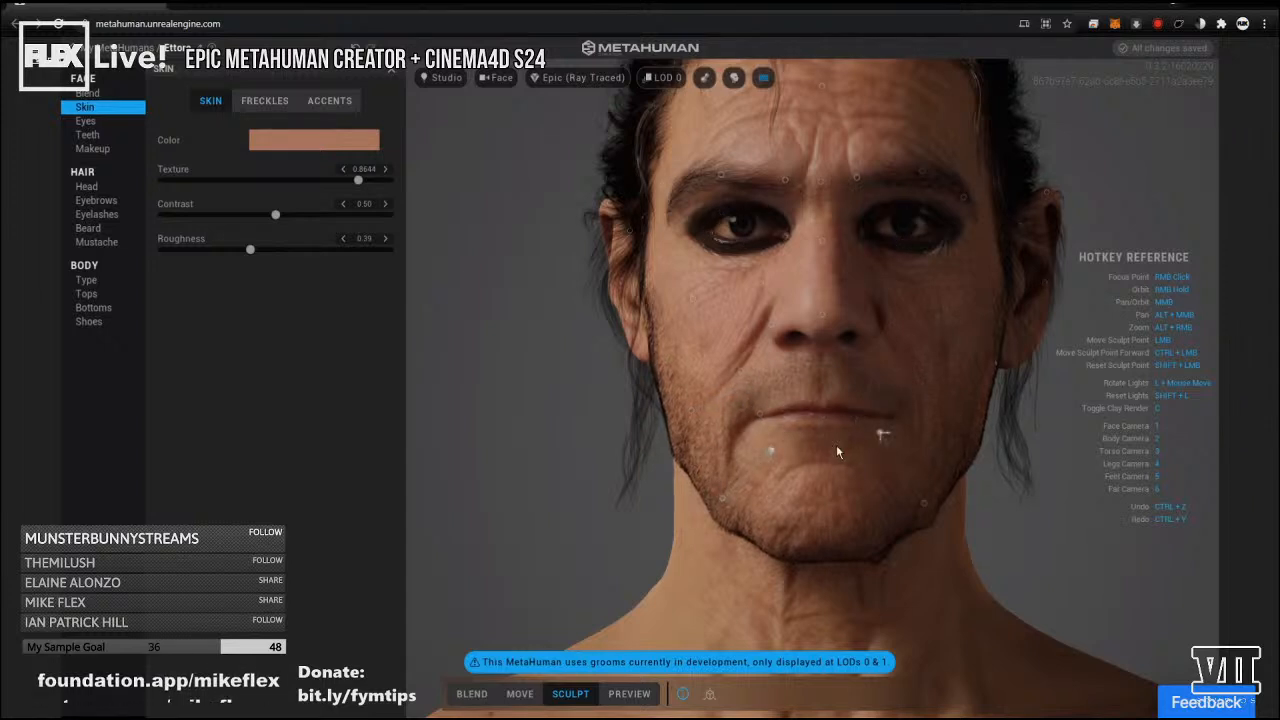
Raise the chin slightly and pull the lower jaw points outward to reshape the jawline.
left_click_drag(820, 524, 820, 505)
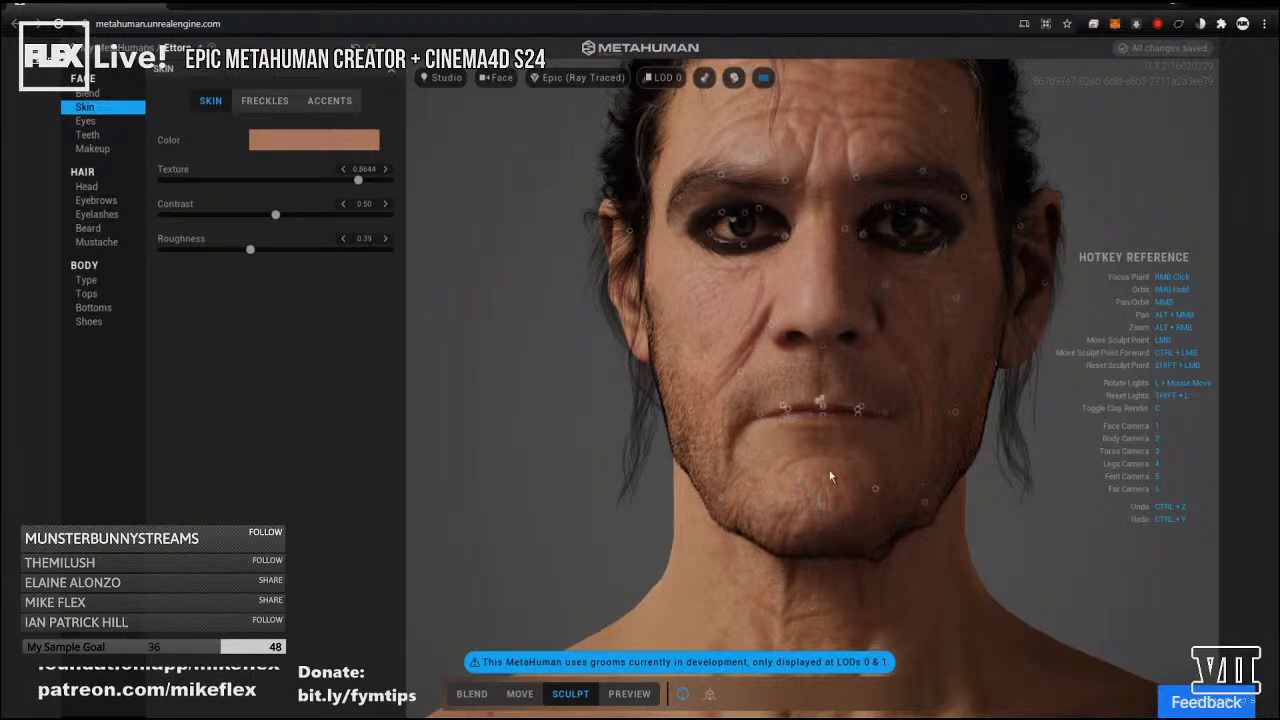
mouse_move(925, 503)
left_mouse_down()
mouse_move(856, 409)
mouse_move(990, 636)
mouse_move(1120, 696)
left_mouse_up()
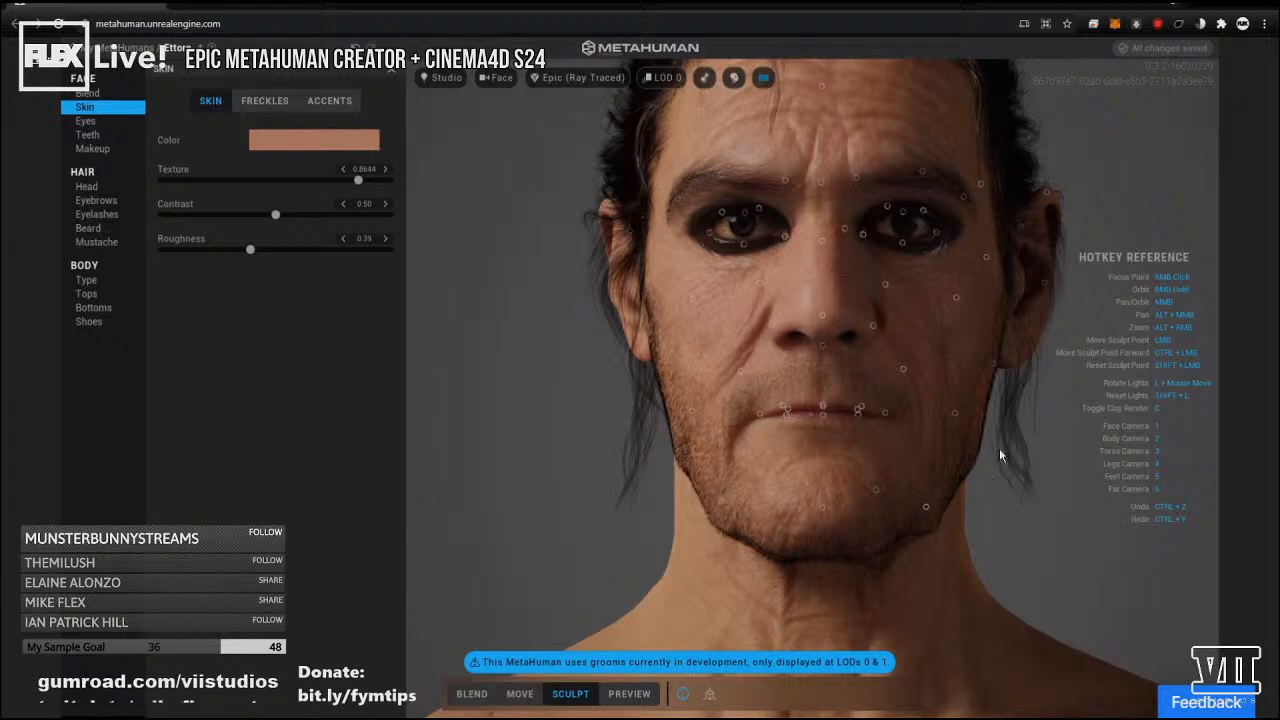
mouse_move(1026, 461)
left_mouse_down()
mouse_move(911, 411)
mouse_move(1016, 460)
mouse_move(1070, 464)
mouse_move(1003, 340)
left_mouse_up()
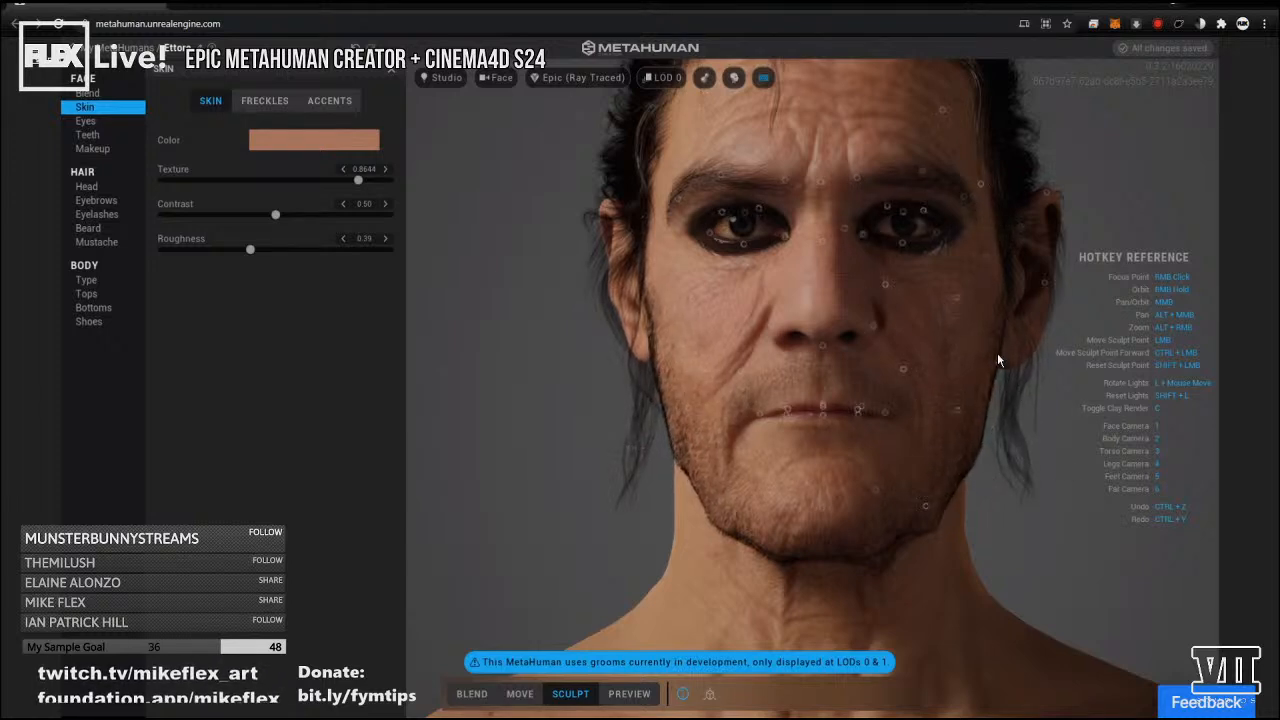
Adjust the sculpt points in front of the earlobes and on the ears, lowering the tops of the ears.
mouse_move(923, 323)
left_mouse_down()
mouse_move(934, 371)
mouse_move(974, 287)
mouse_move(1043, 473)
mouse_move(958, 448)
mouse_move(898, 398)
mouse_move(951, 259)
mouse_move(952, 323)
left_mouse_up()
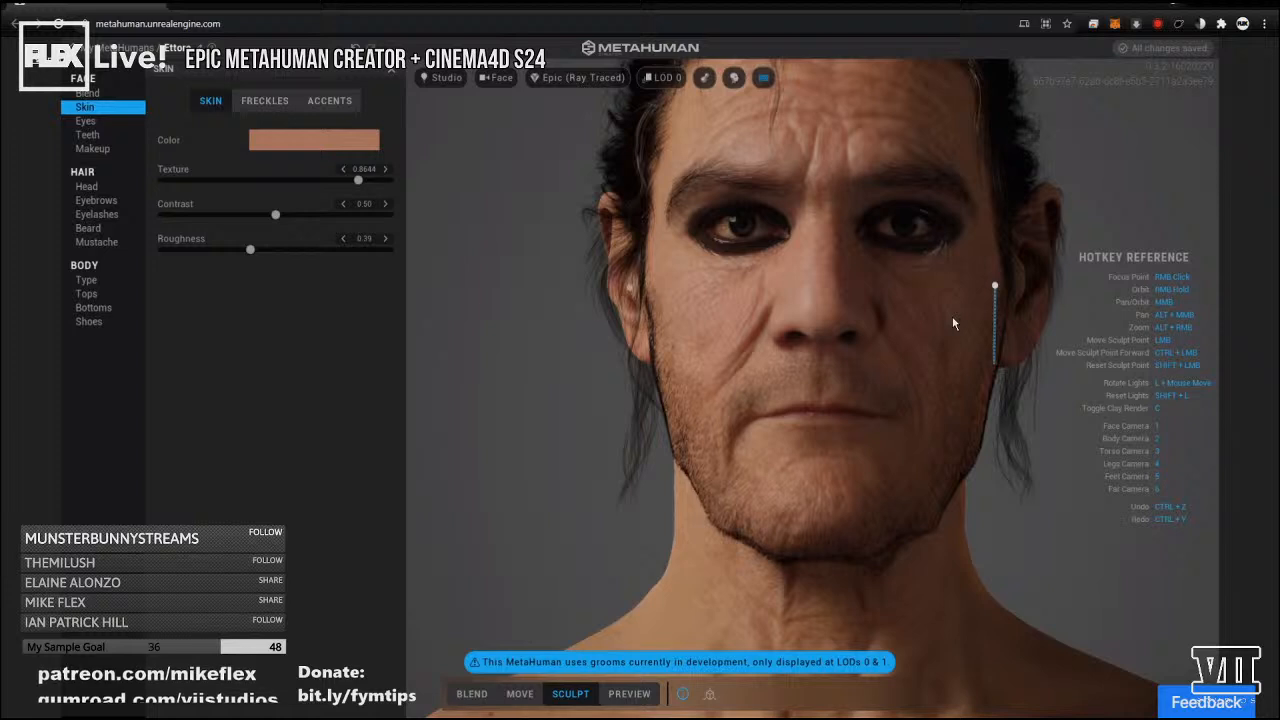
mouse_move(1047, 286)
left_mouse_down()
mouse_move(1009, 293)
mouse_move(1067, 258)
mouse_move(998, 344)
mouse_move(986, 387)
mouse_move(960, 398)
mouse_move(998, 280)
mouse_move(975, 336)
mouse_move(958, 341)
left_mouse_up()
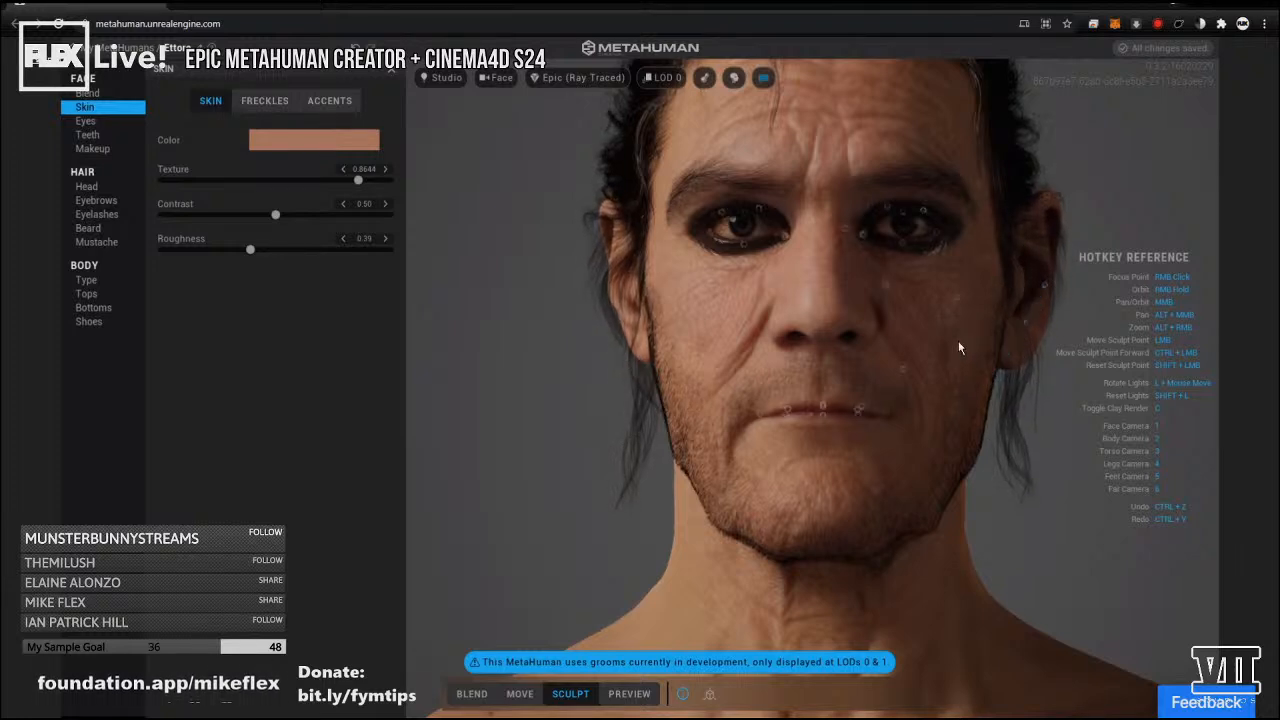
mouse_move(1047, 197)
left_mouse_down()
mouse_move(1009, 380)
mouse_move(1045, 291)
mouse_move(1161, 240)
mouse_move(1204, 286)
mouse_move(1175, 264)
mouse_move(1098, 256)
mouse_move(1098, 278)
mouse_move(1017, 251)
mouse_move(1110, 256)
mouse_move(1161, 313)
mouse_move(984, 374)
mouse_move(1004, 311)
mouse_move(1123, 291)
mouse_move(1077, 200)
mouse_move(980, 220)
mouse_move(1038, 279)
mouse_move(1058, 276)
mouse_move(1006, 270)
mouse_move(1074, 316)
mouse_move(1035, 296)
left_mouse_up()
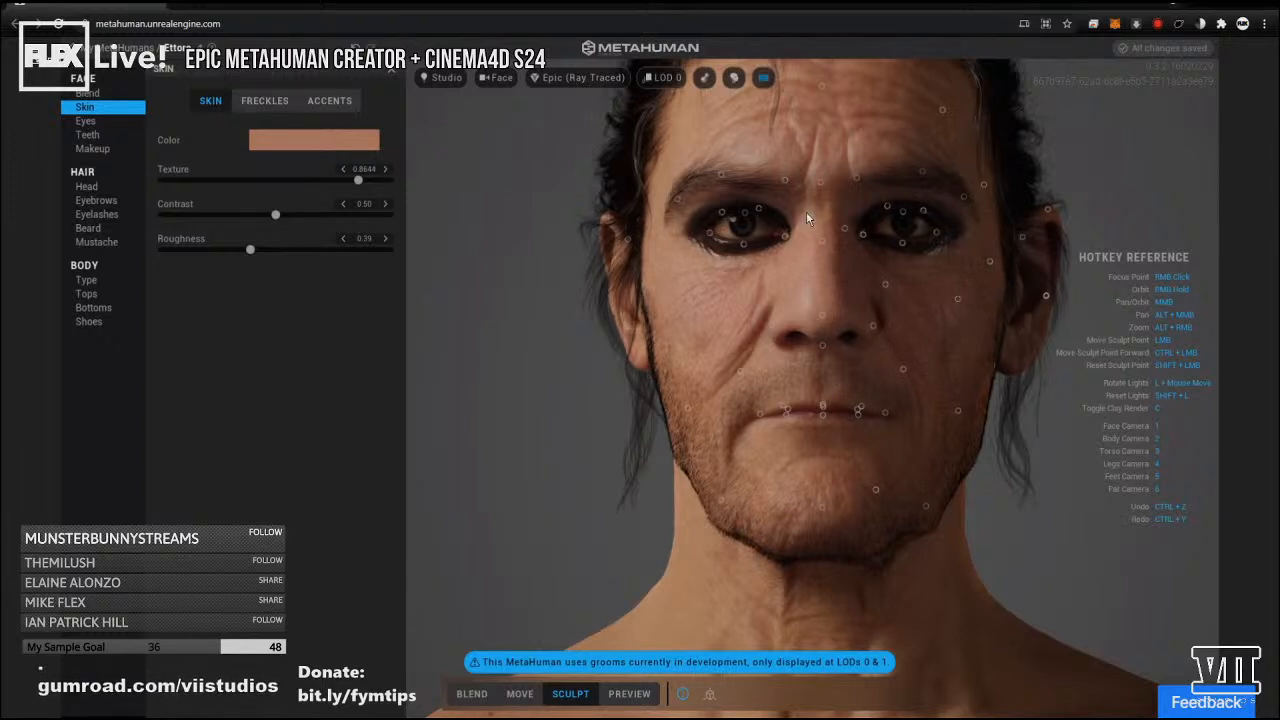
Adjust the sculpt points beside the nose bridge and on the lower eyelids.
mouse_move(884, 284)
left_mouse_down()
mouse_move(864, 293)
mouse_move(881, 256)
mouse_move(971, 280)
mouse_move(966, 334)
mouse_move(968, 277)
mouse_move(946, 263)
mouse_move(835, 228)
mouse_move(751, 231)
mouse_move(858, 297)
mouse_move(893, 289)
mouse_move(877, 227)
mouse_move(885, 260)
mouse_move(892, 223)
left_mouse_up()
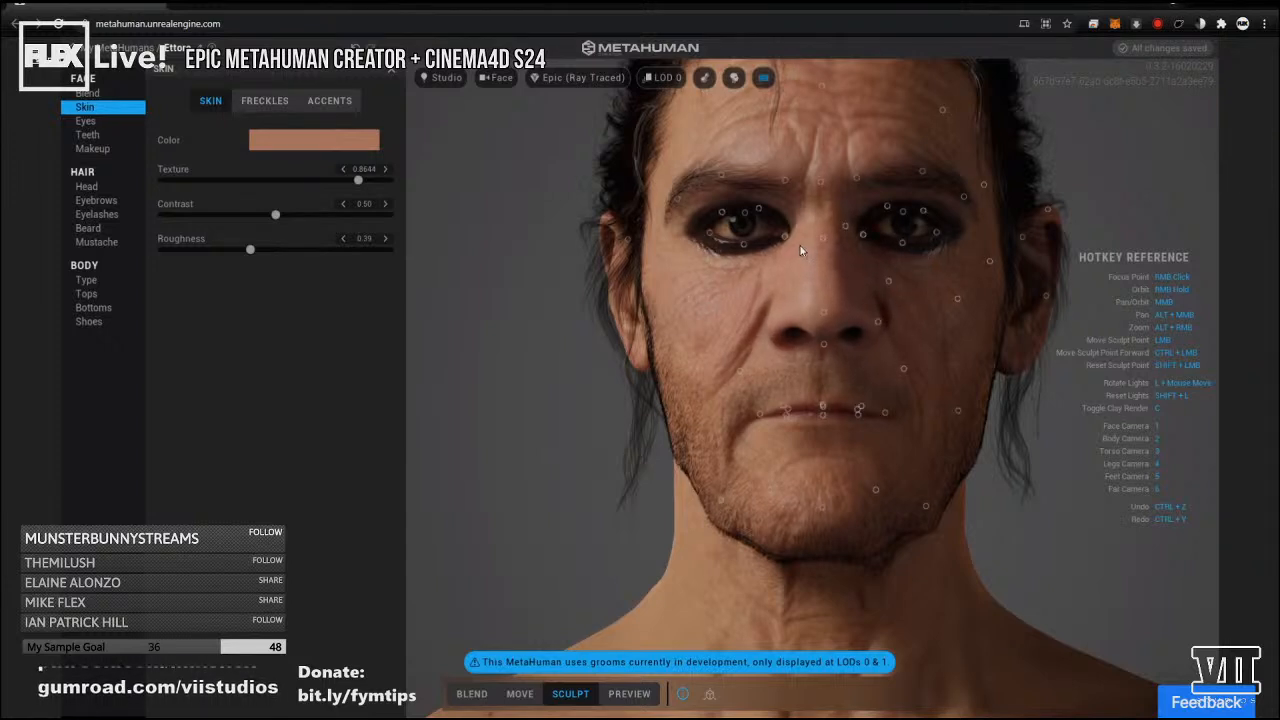
mouse_move(810, 248)
left_mouse_down()
mouse_move(750, 205)
mouse_move(683, 198)
mouse_move(662, 140)
mouse_move(699, 119)
left_mouse_up()
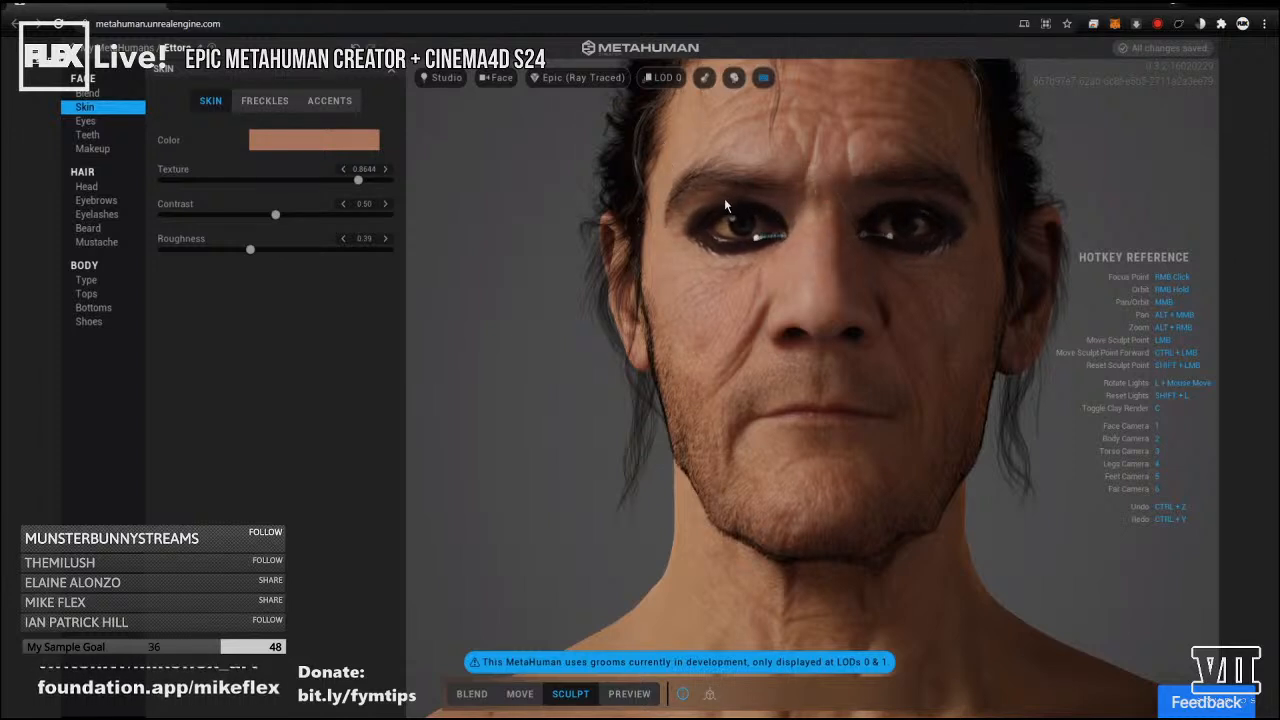
Lower the skin texture to about 0.19 to smooth out the facial wrinkles.
mouse_move(707, 250)
right_mouse_down()
mouse_move(757, 257)
mouse_move(707, 293)
mouse_move(709, 327)
right_mouse_up()
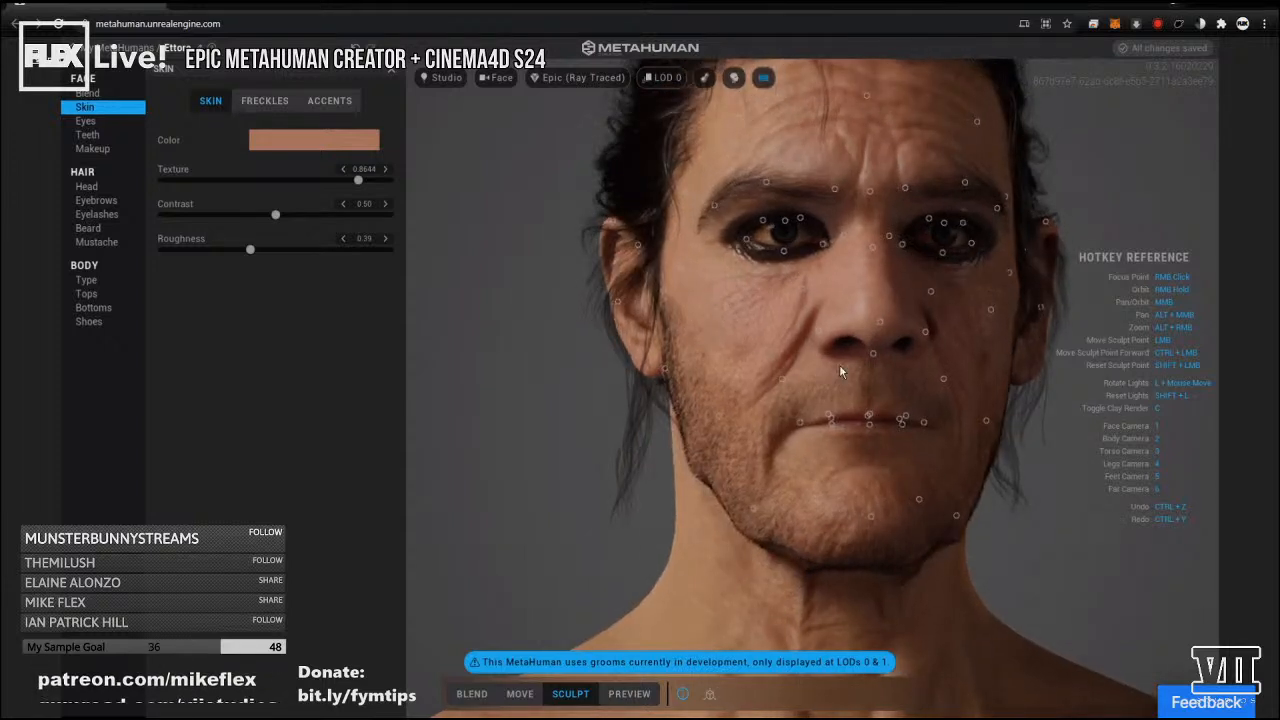
mouse_move(357, 184)
left_mouse_down()
mouse_move(246, 189)
mouse_move(256, 177)
mouse_move(386, 169)
mouse_move(362, 177)
left_mouse_up()
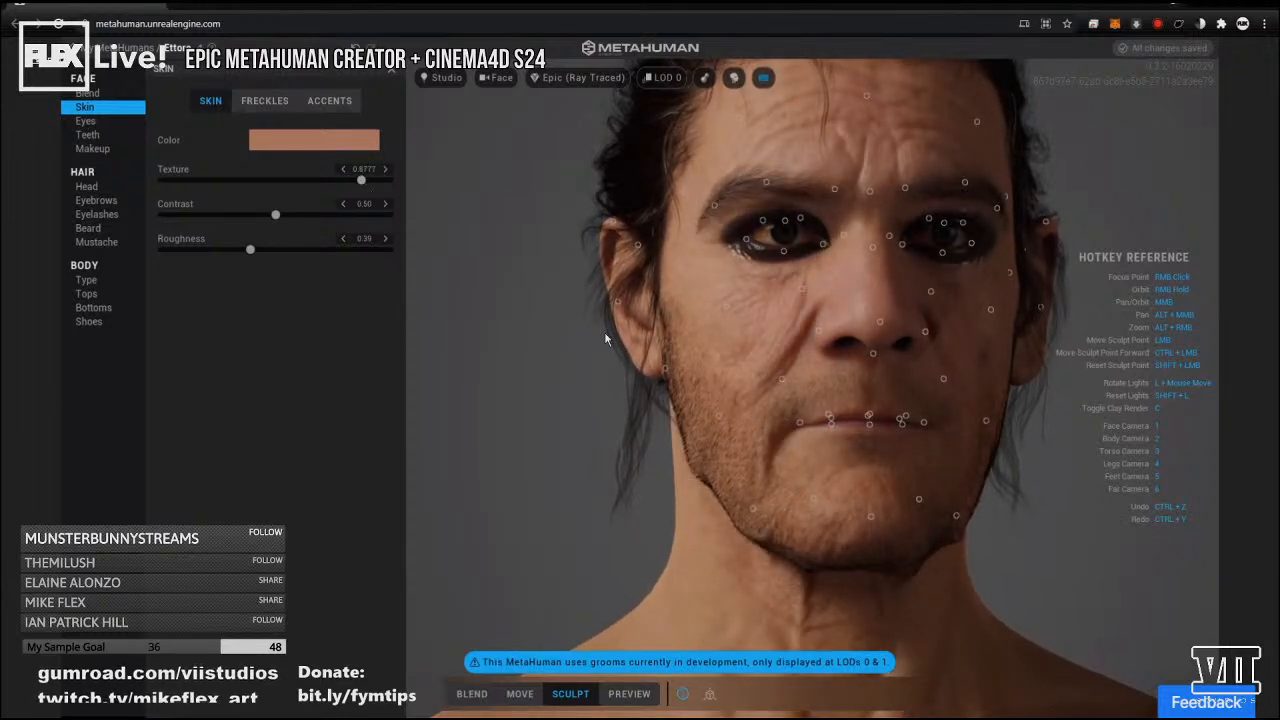
left_click_drag(364, 180, 199, 183)
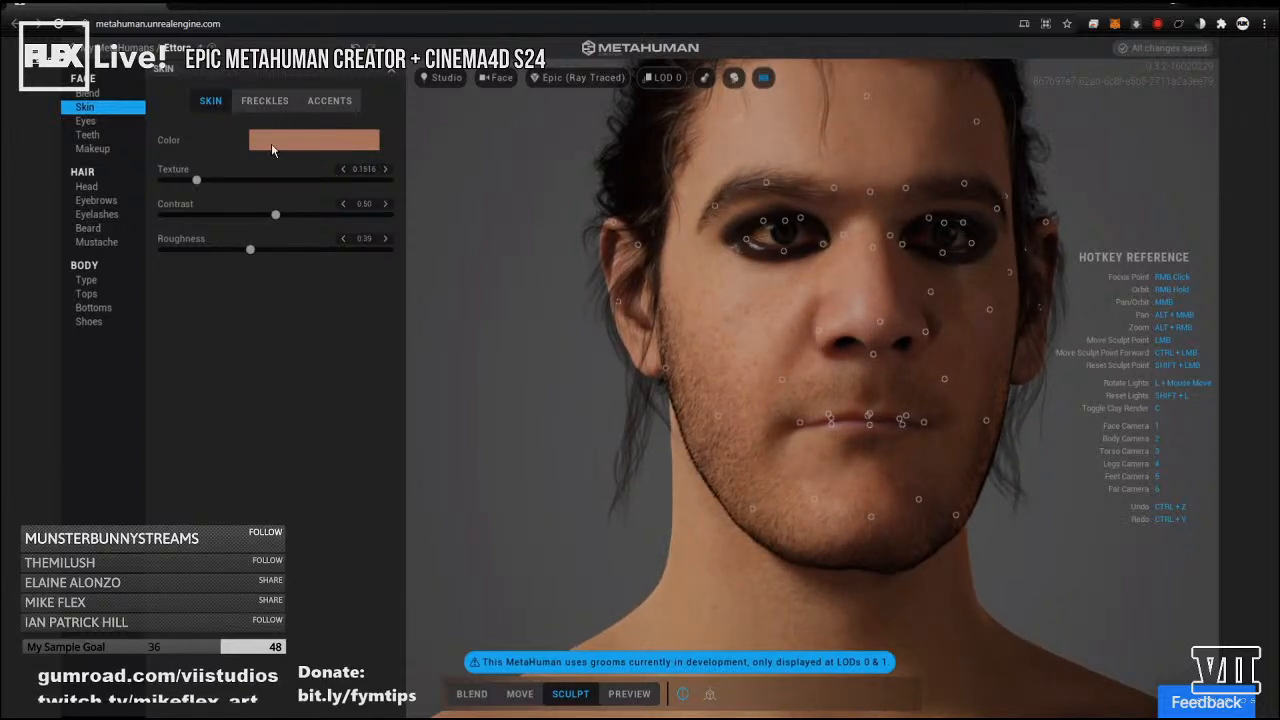
Set the freckles' density and strength to 1.00, saturation to 0.68 and tone shift to 1.00.
left_click(266, 102)
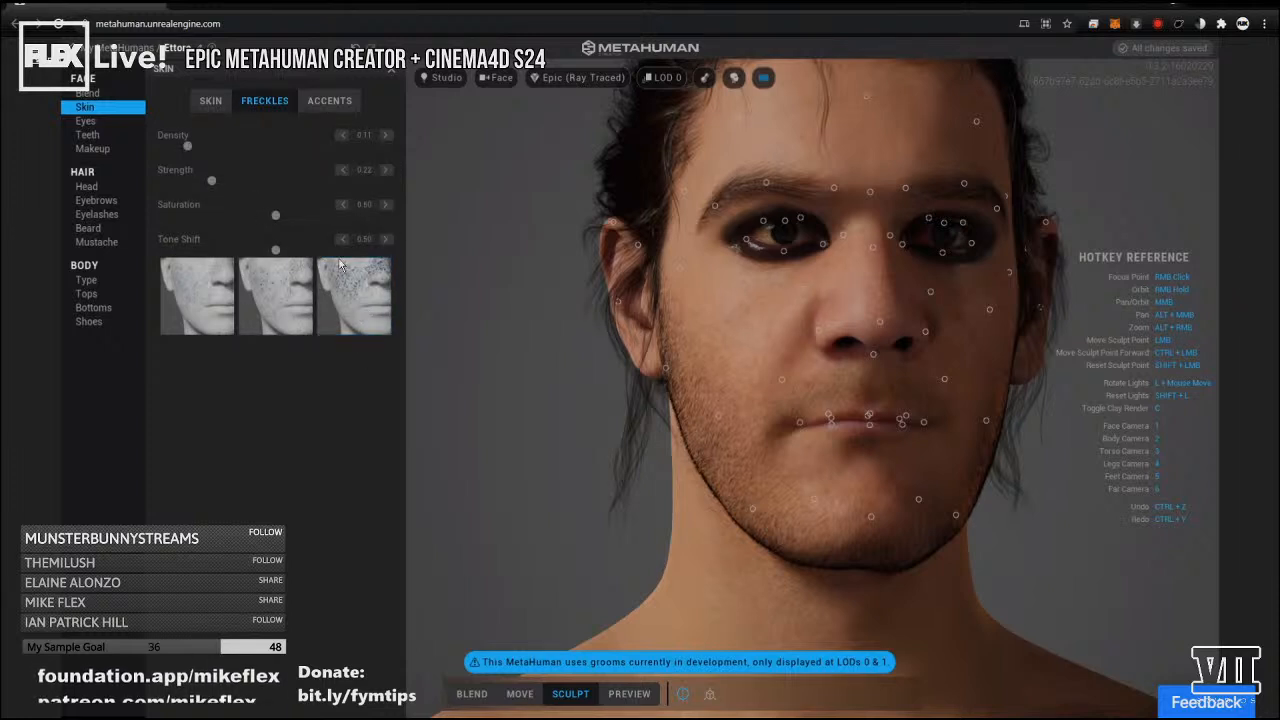
left_click_drag(185, 146, 436, 157)
left_click_drag(245, 184, 419, 183)
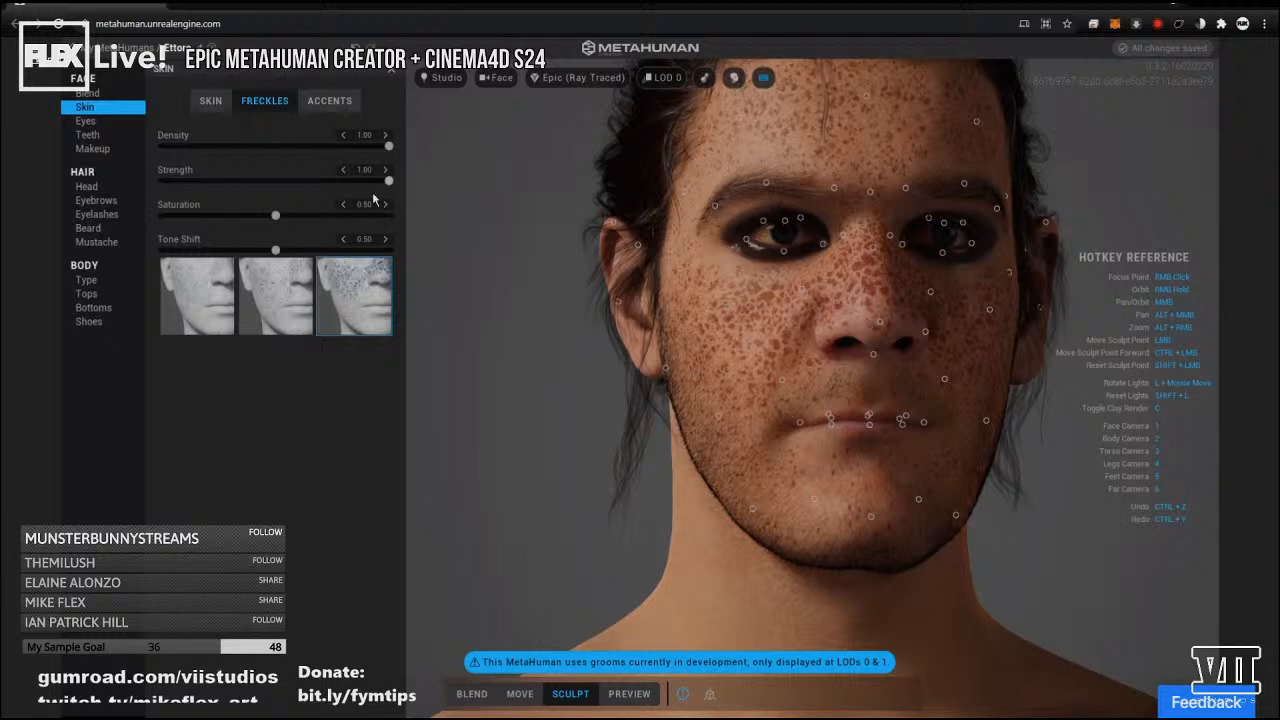
left_click_drag(315, 215, 403, 213)
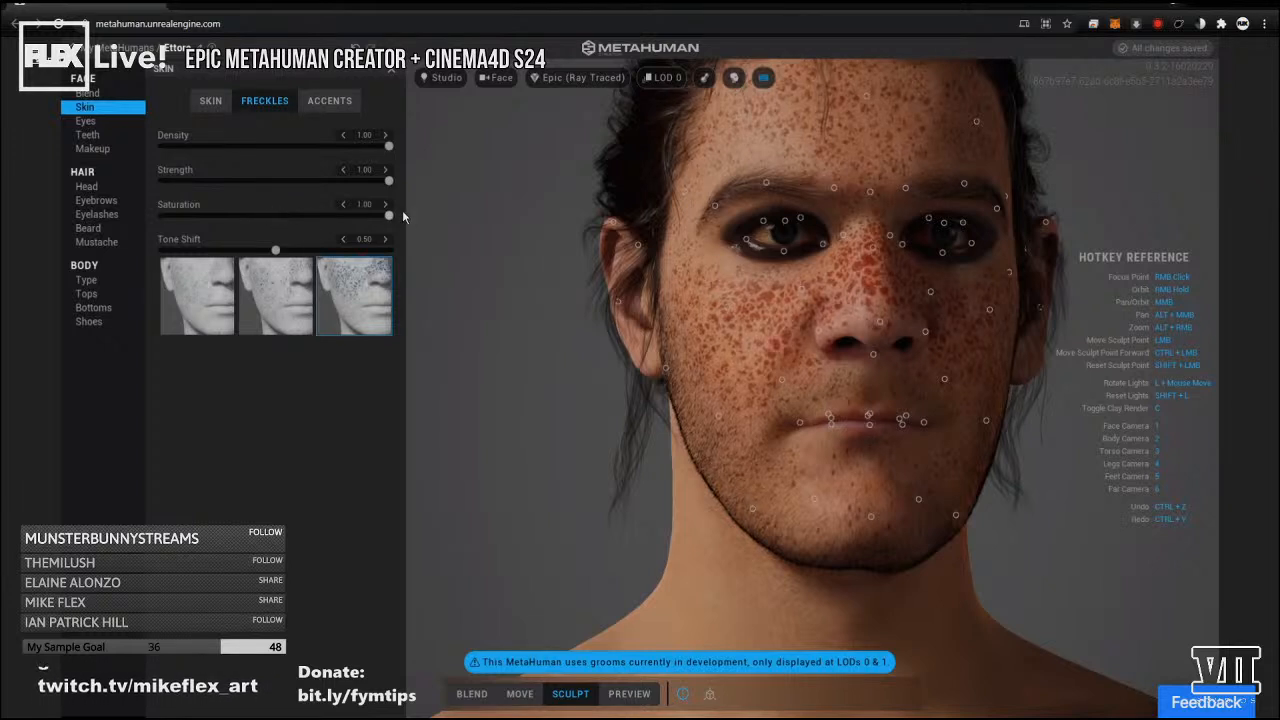
left_click_drag(277, 250, 318, 222)
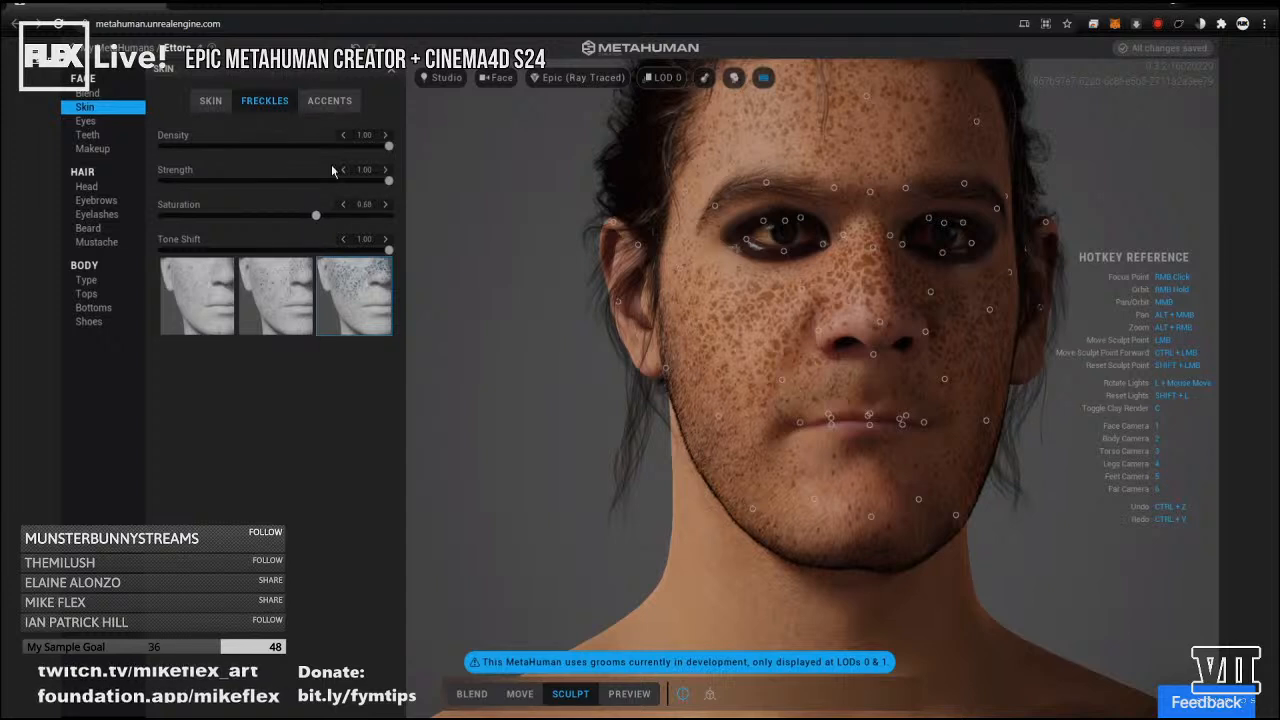
mouse_move(388, 147)
left_mouse_down()
mouse_move(207, 148)
mouse_move(398, 150)
mouse_move(167, 150)
mouse_move(406, 162)
left_mouse_up()
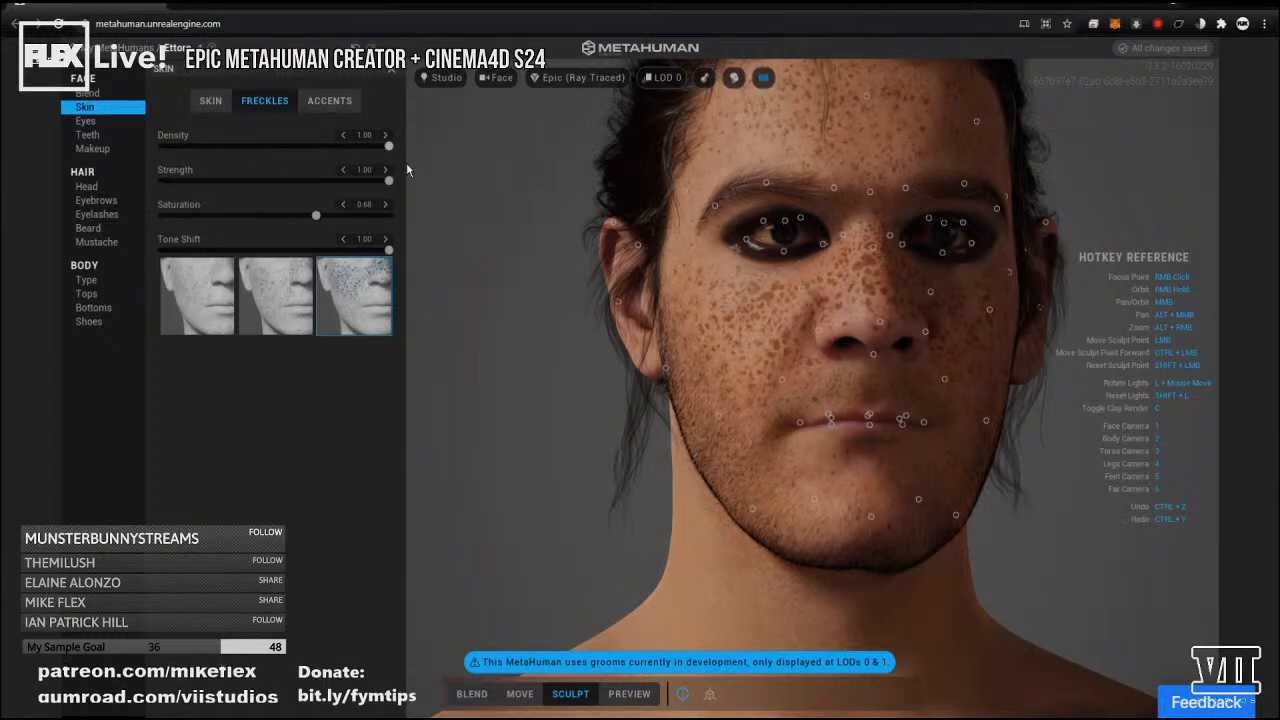
Try the second freckle pattern, then apply the first, finely speckled pattern at density 1.00.
left_click(285, 292)
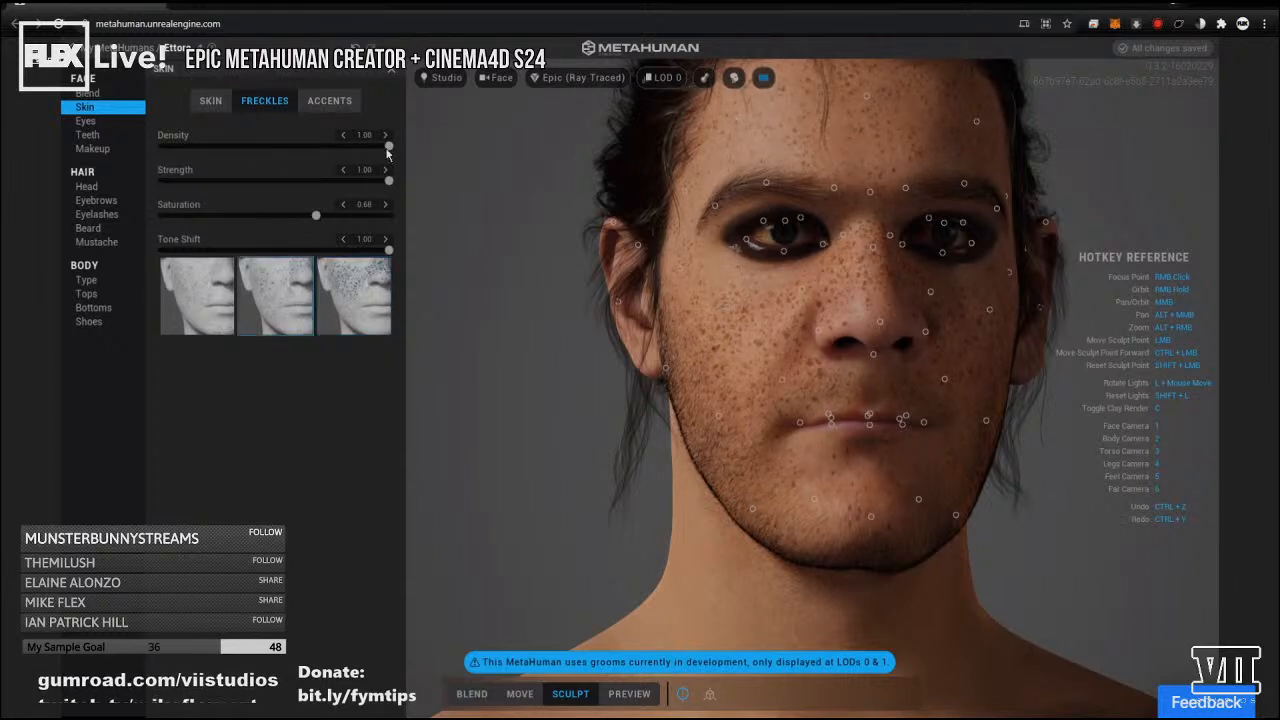
left_click_drag(371, 157, 398, 152)
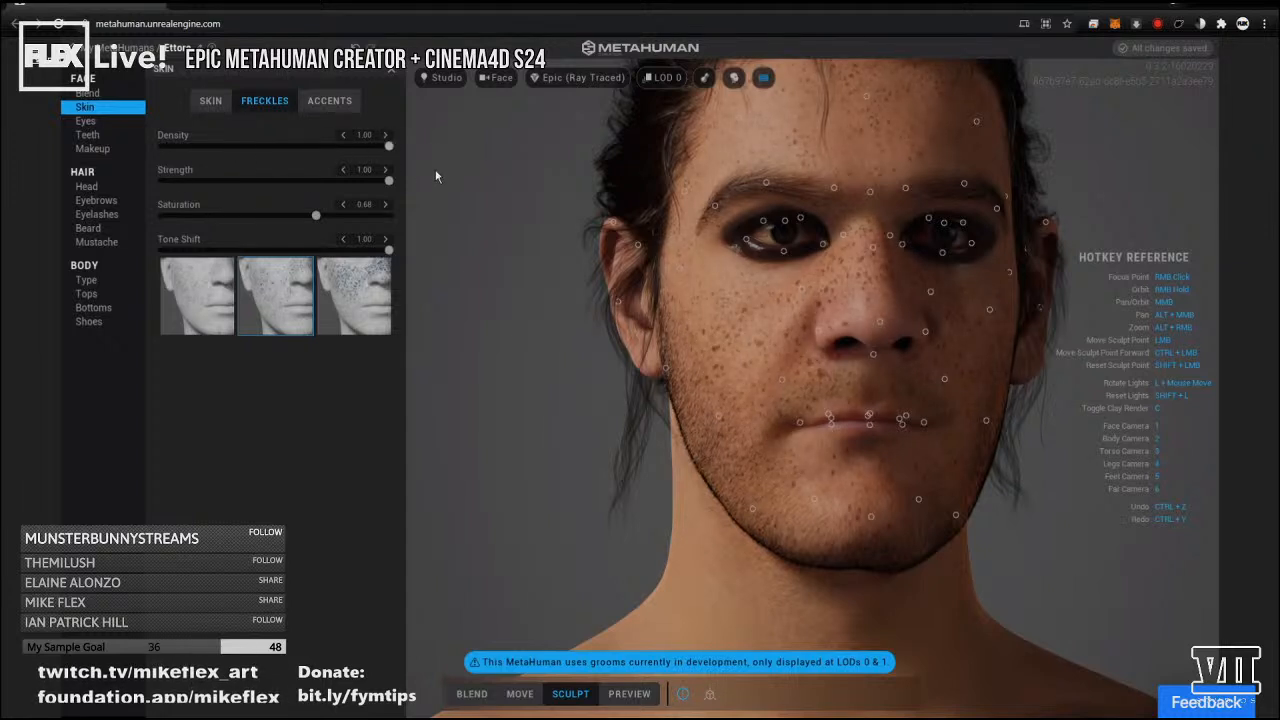
left_click_drag(388, 146, 336, 146)
left_click(214, 311)
left_click_drag(371, 146, 252, 146)
left_click_drag(336, 167, 461, 143)
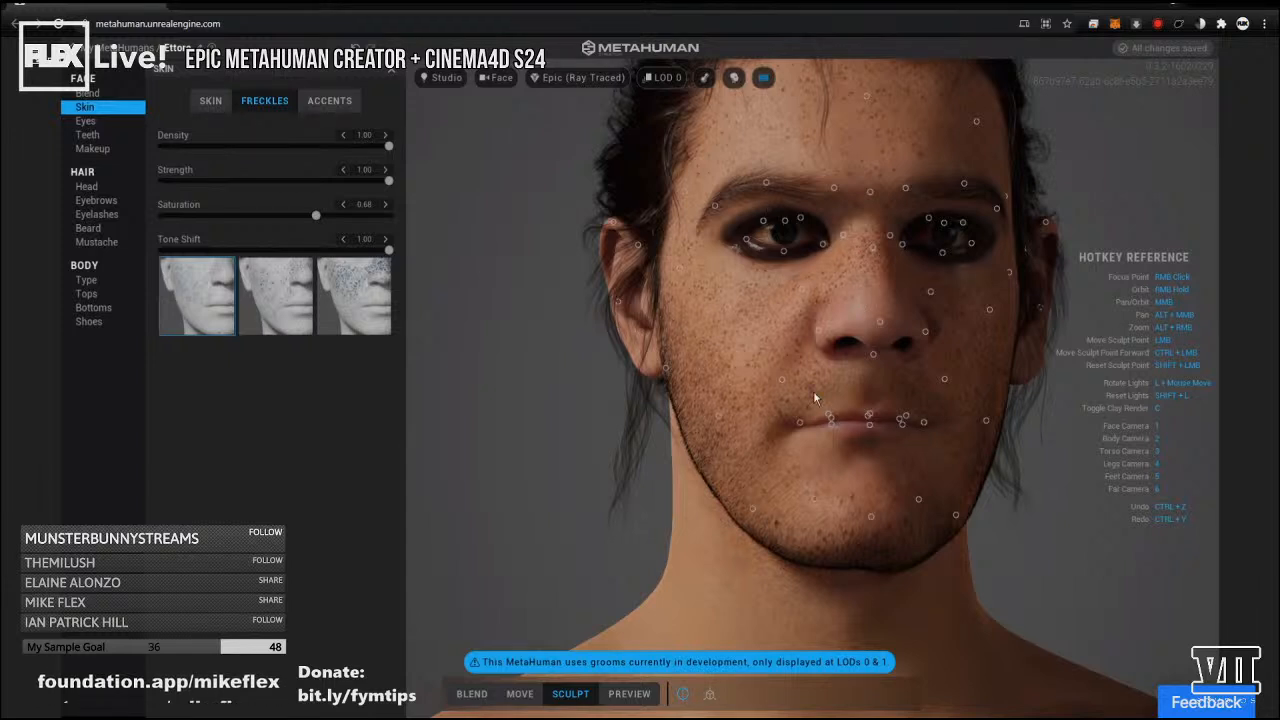
Set the cheek skin accents to redness 1.00, saturation 1.00 and lightness -1.00.
left_click(332, 106)
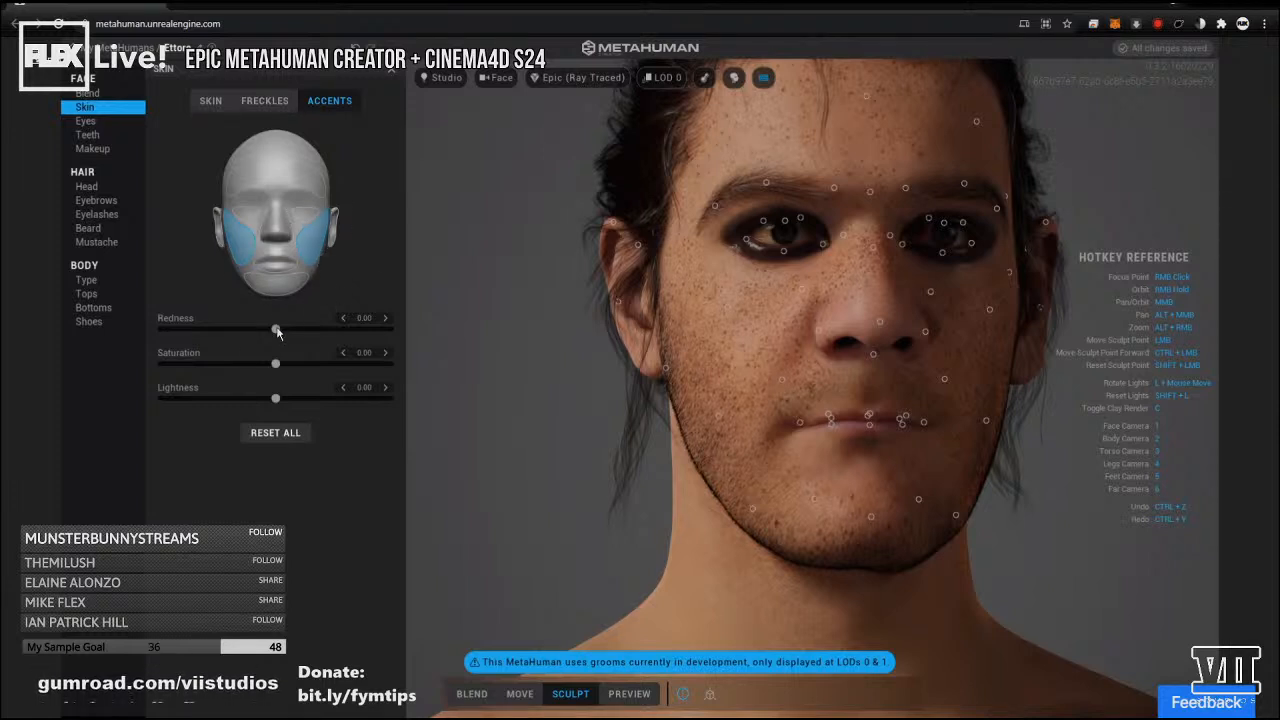
left_click_drag(406, 325, 194, 322)
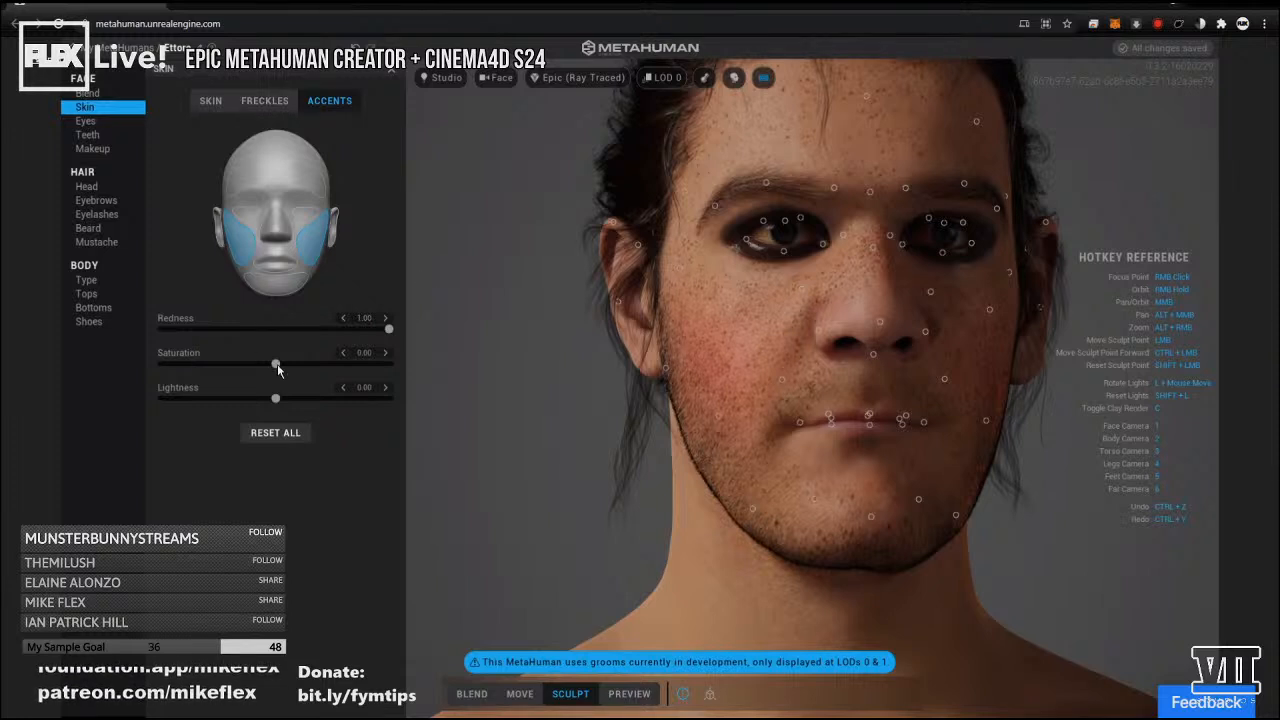
left_click_drag(276, 399, 425, 405)
left_click_drag(150, 408, 128, 407)
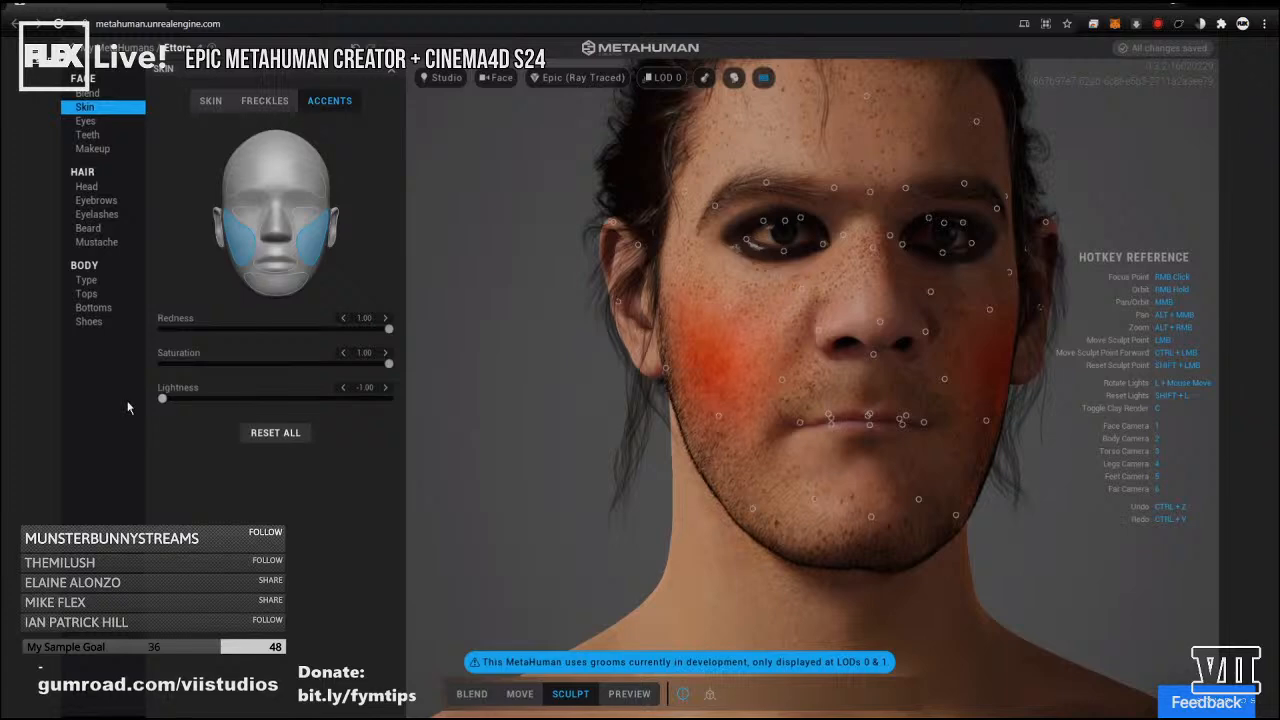
Reduce the cheek accents' saturation to -0.32 and check the blush from close up and at a distance.
right_click_drag(784, 374, 941, 343)
mouse_move(734, 391)
right_mouse_down()
mouse_move(448, 394)
mouse_move(690, 348)
right_mouse_up()
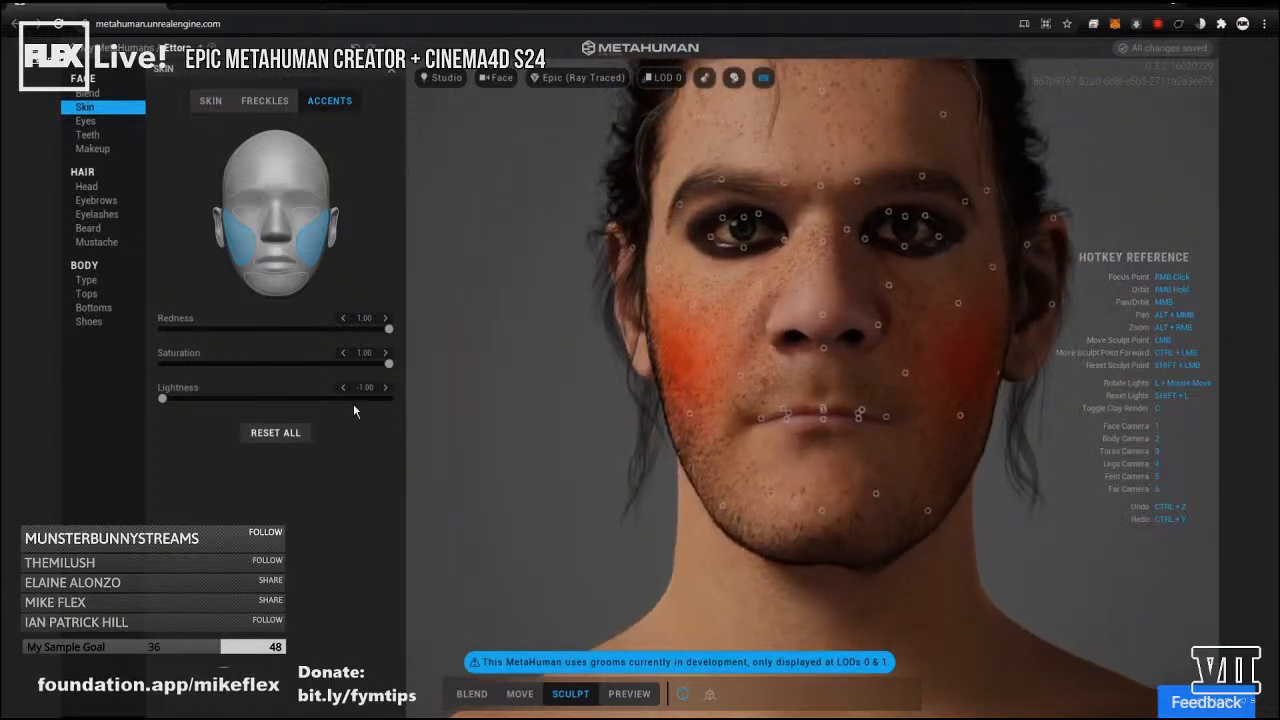
left_click_drag(388, 364, 206, 364)
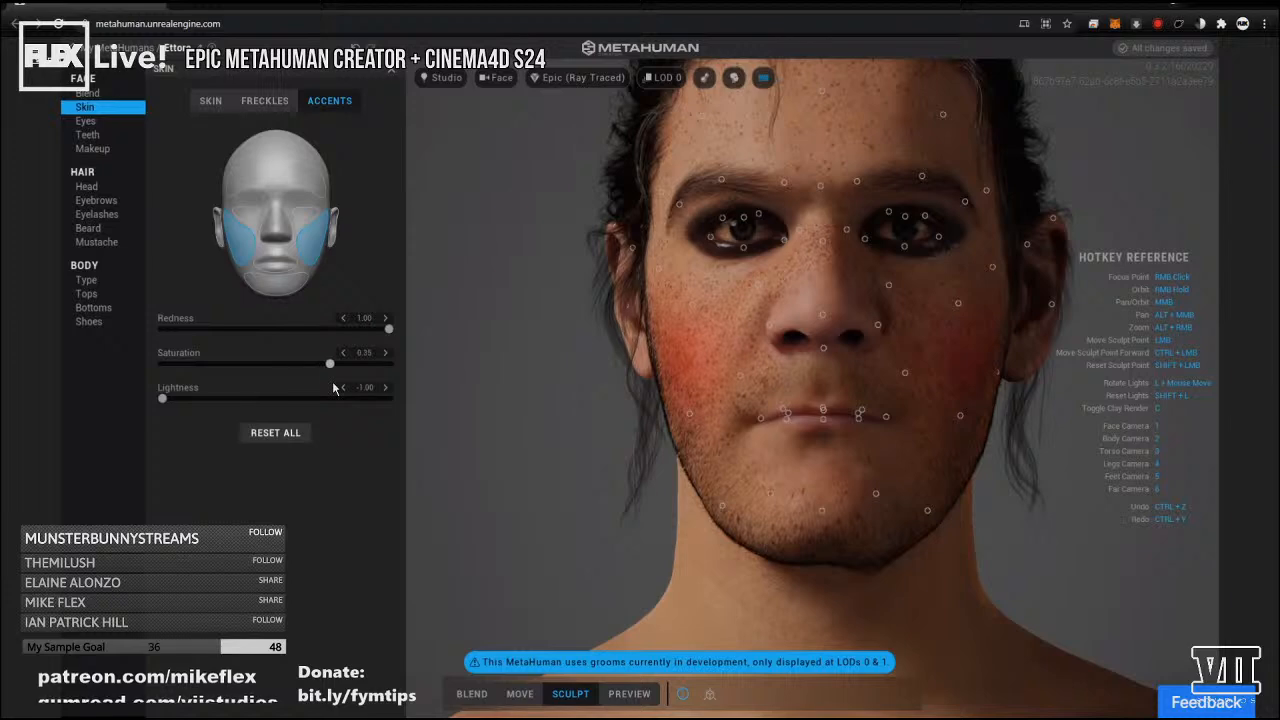
left_click_drag(332, 381, 258, 386)
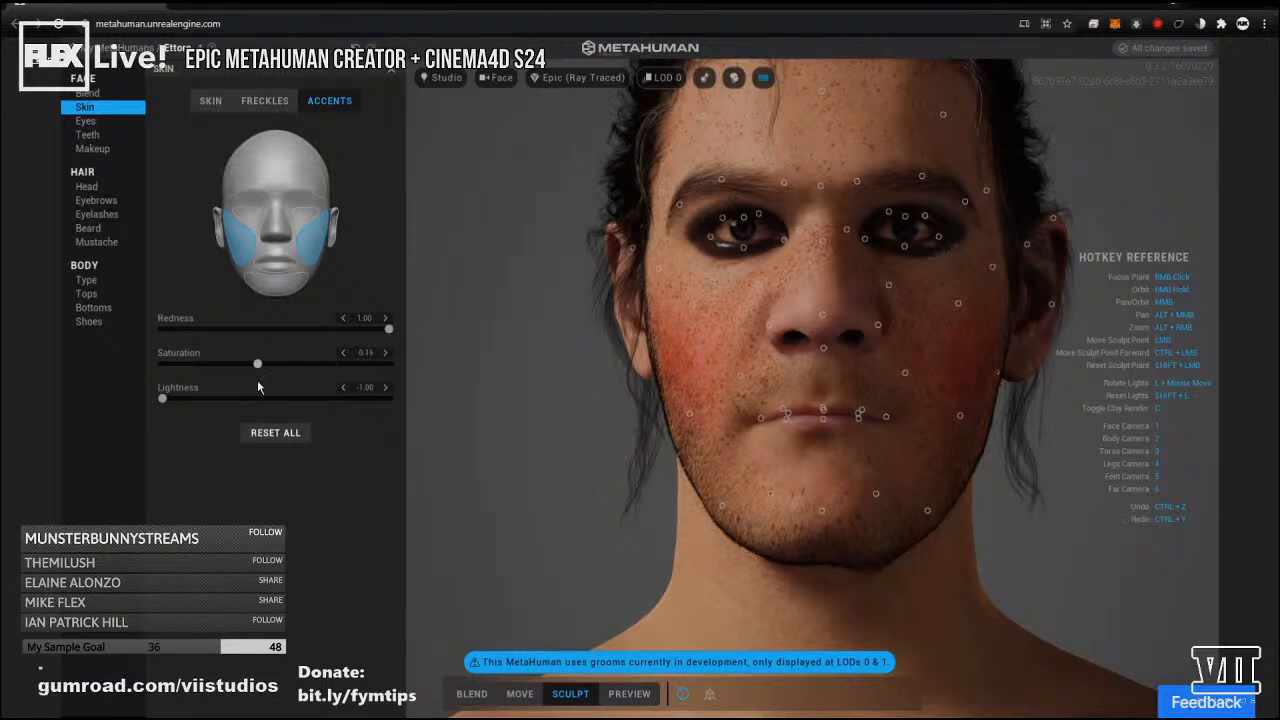
right_click_drag(673, 382, 706, 376)
scroll(827, 347, "down", 5)
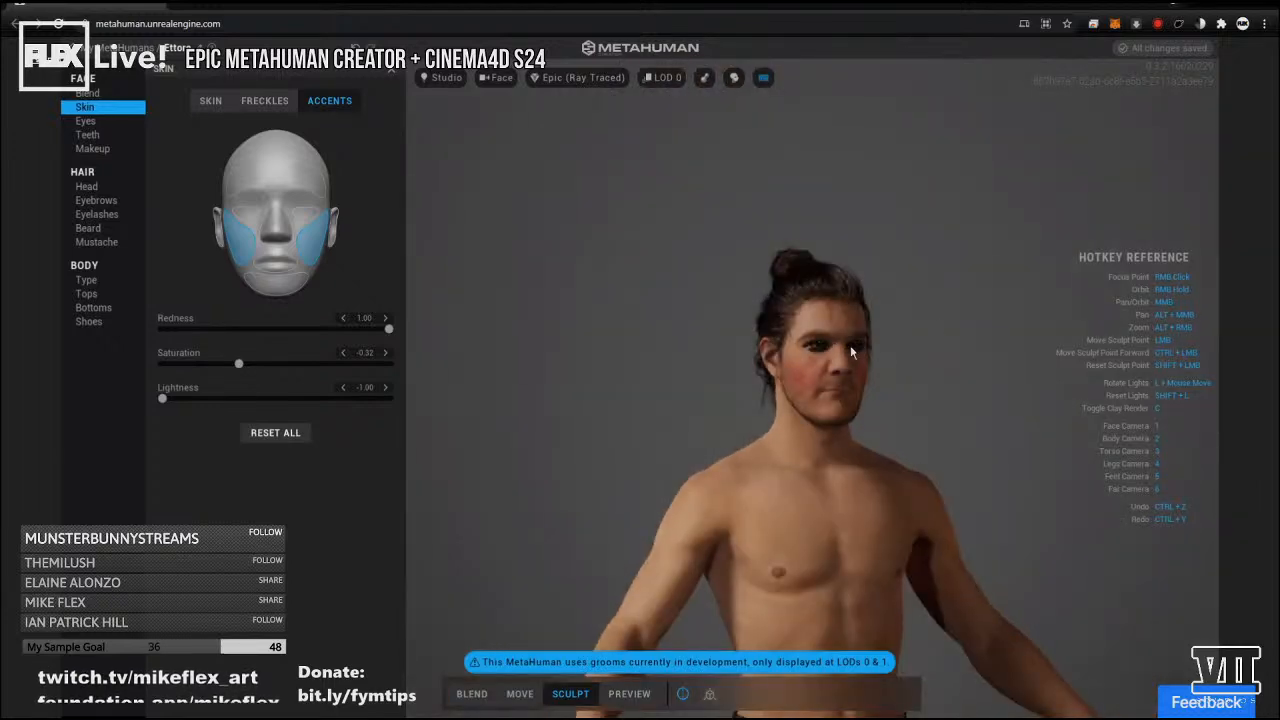
right_click_drag(876, 342, 784, 353)
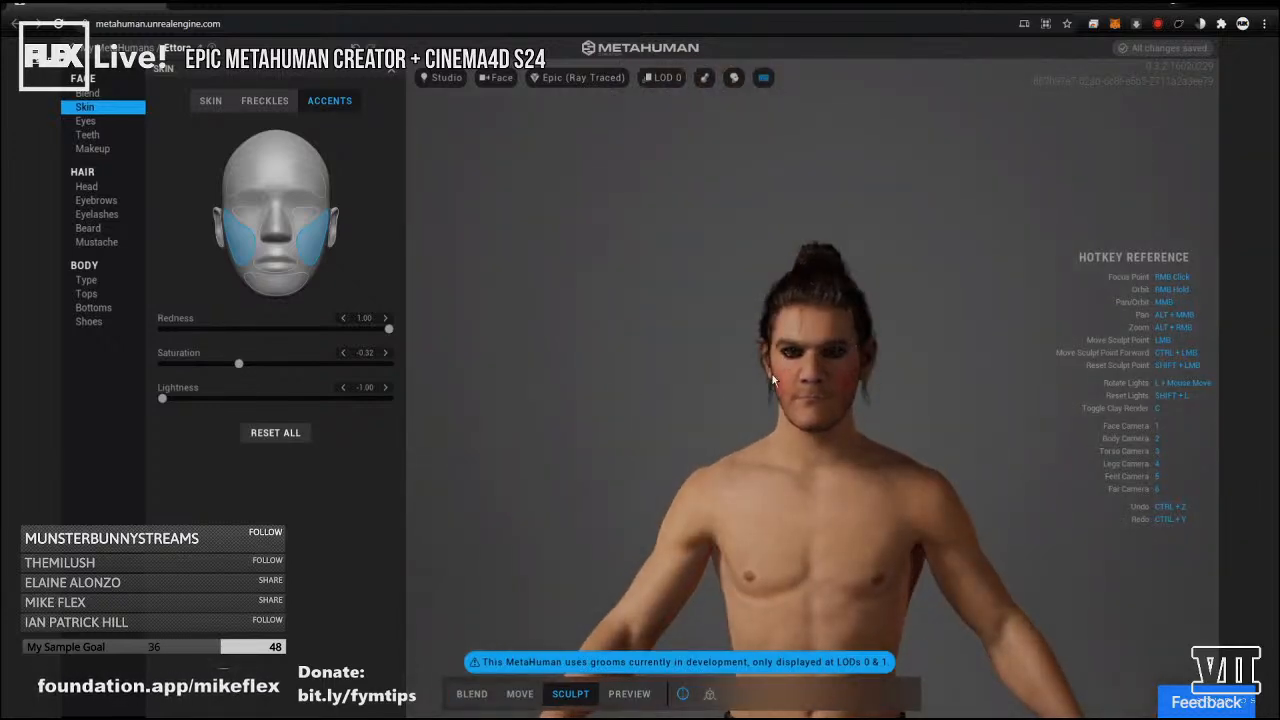
scroll(773, 380, "up", 5)
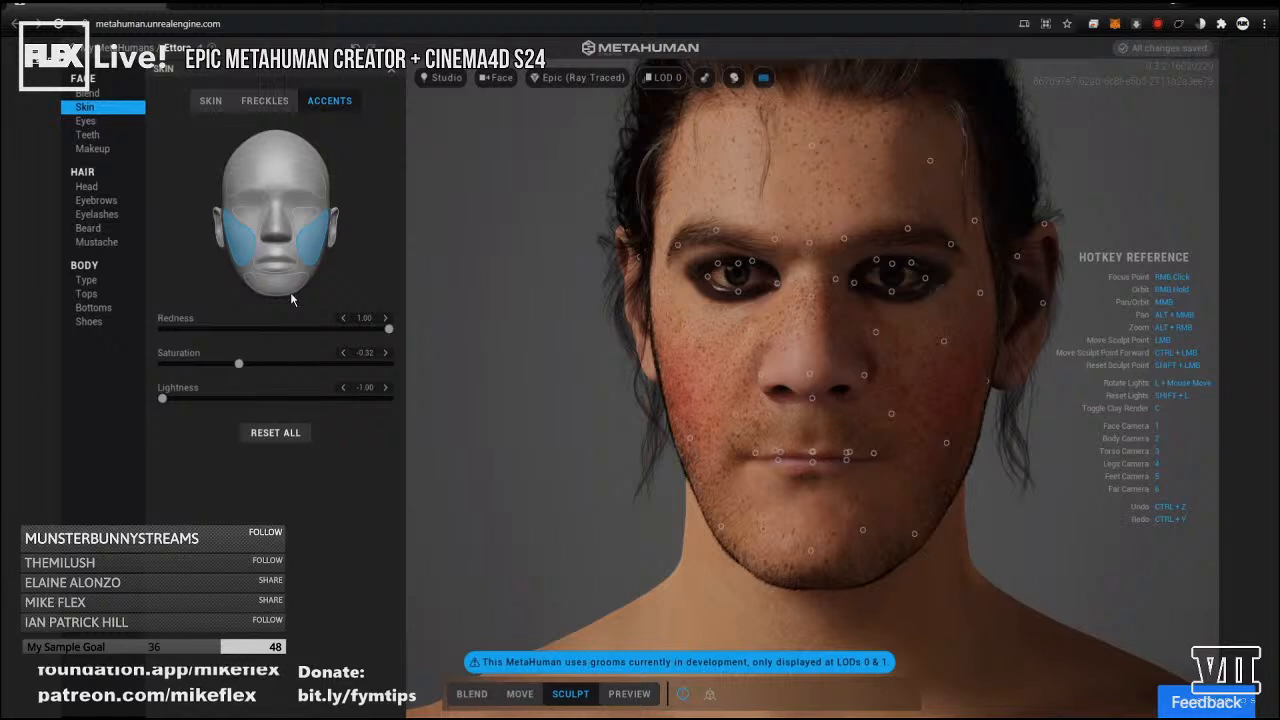
left_click(90, 136)
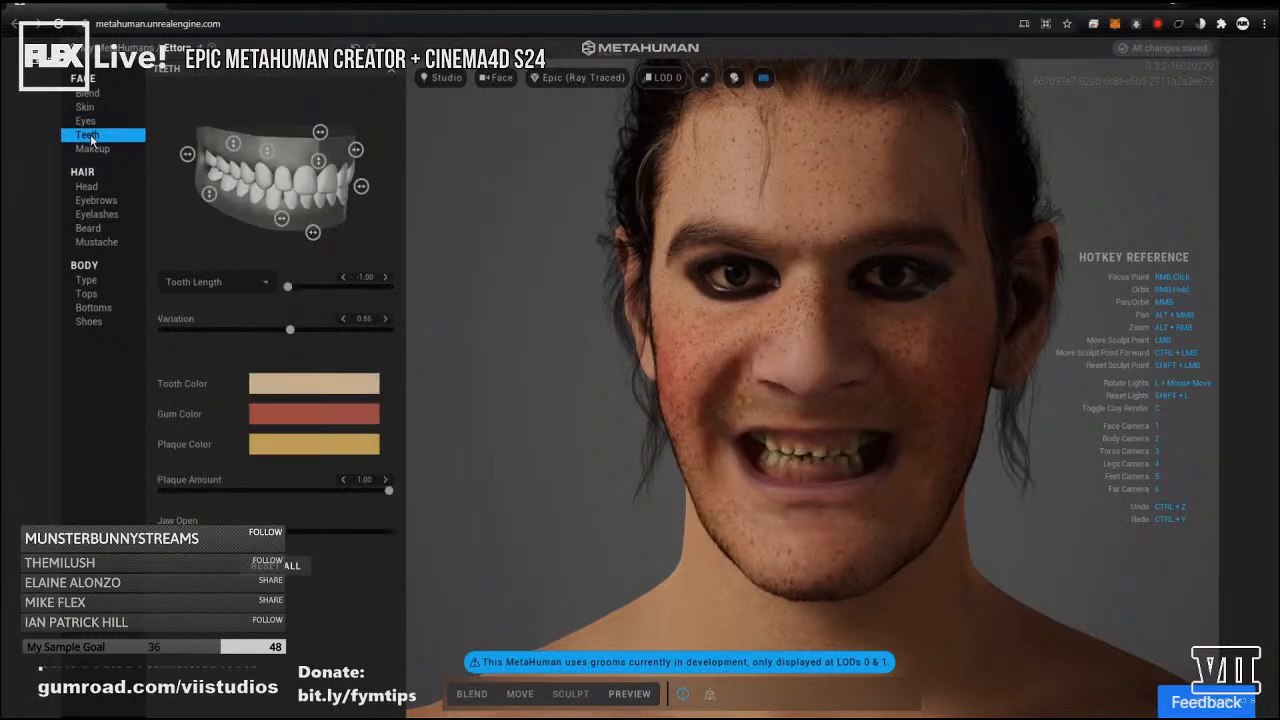
left_click(87, 93)
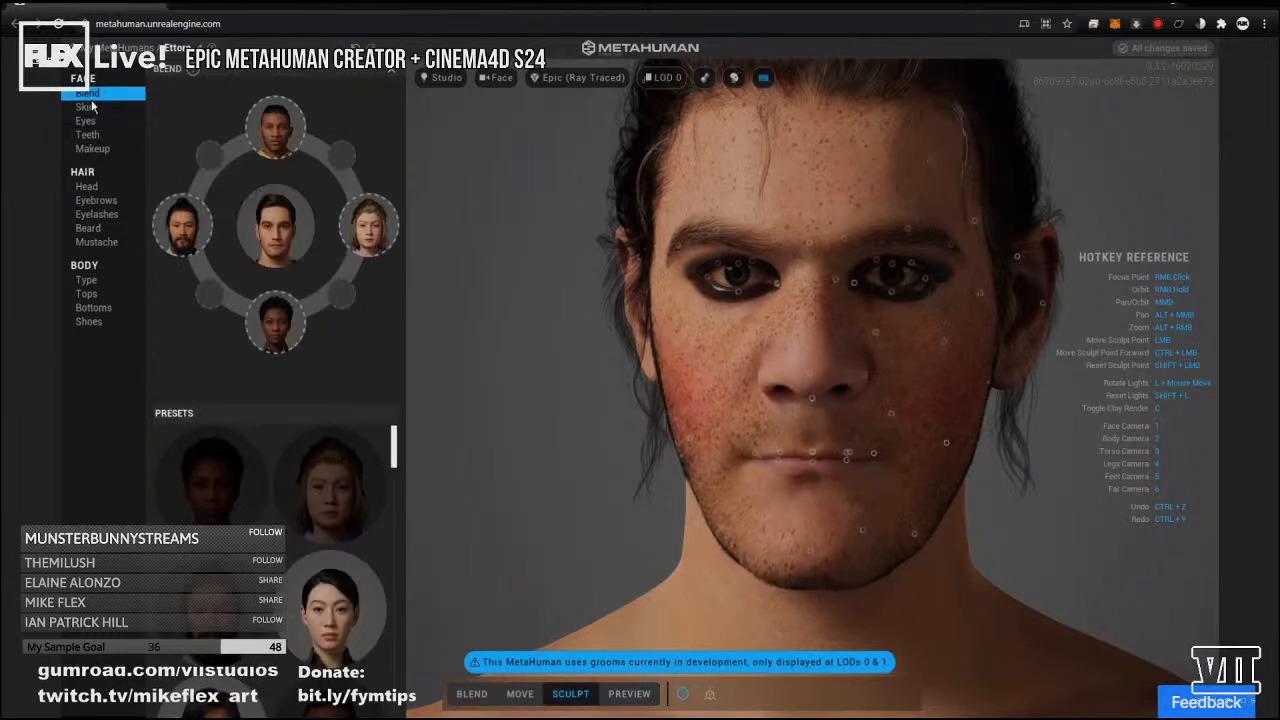
left_click(92, 140)
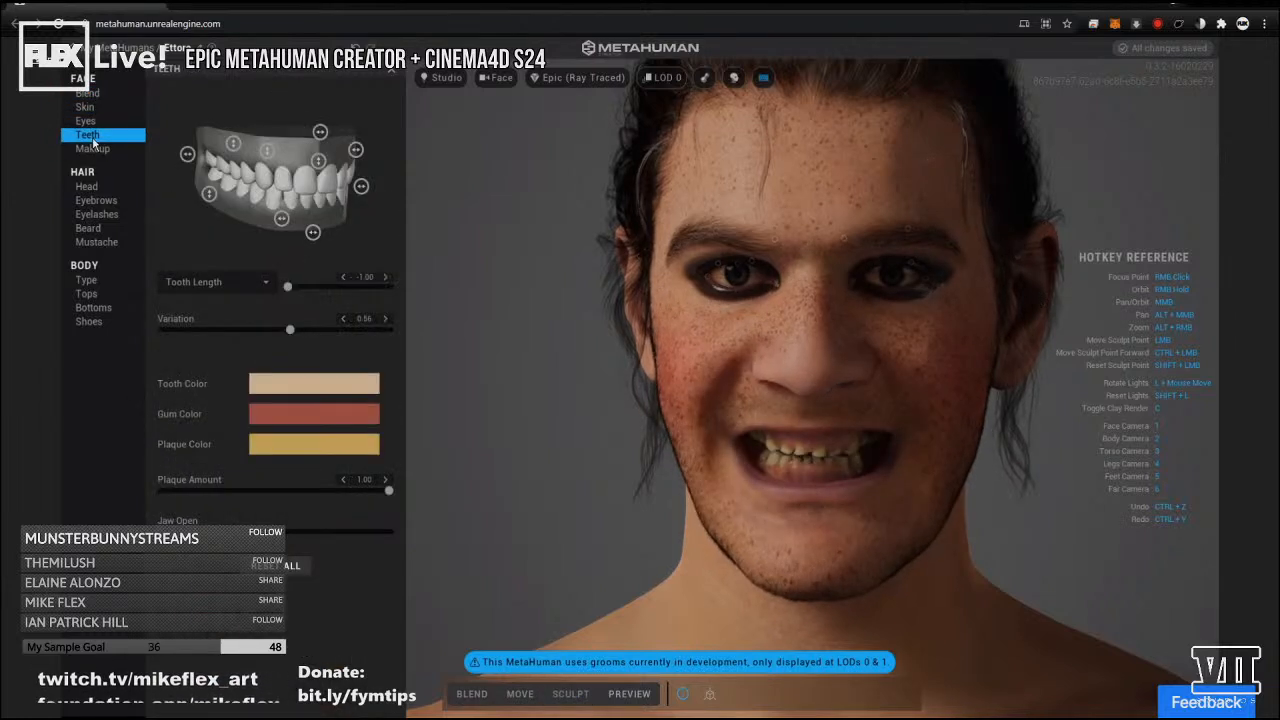
left_click(93, 149)
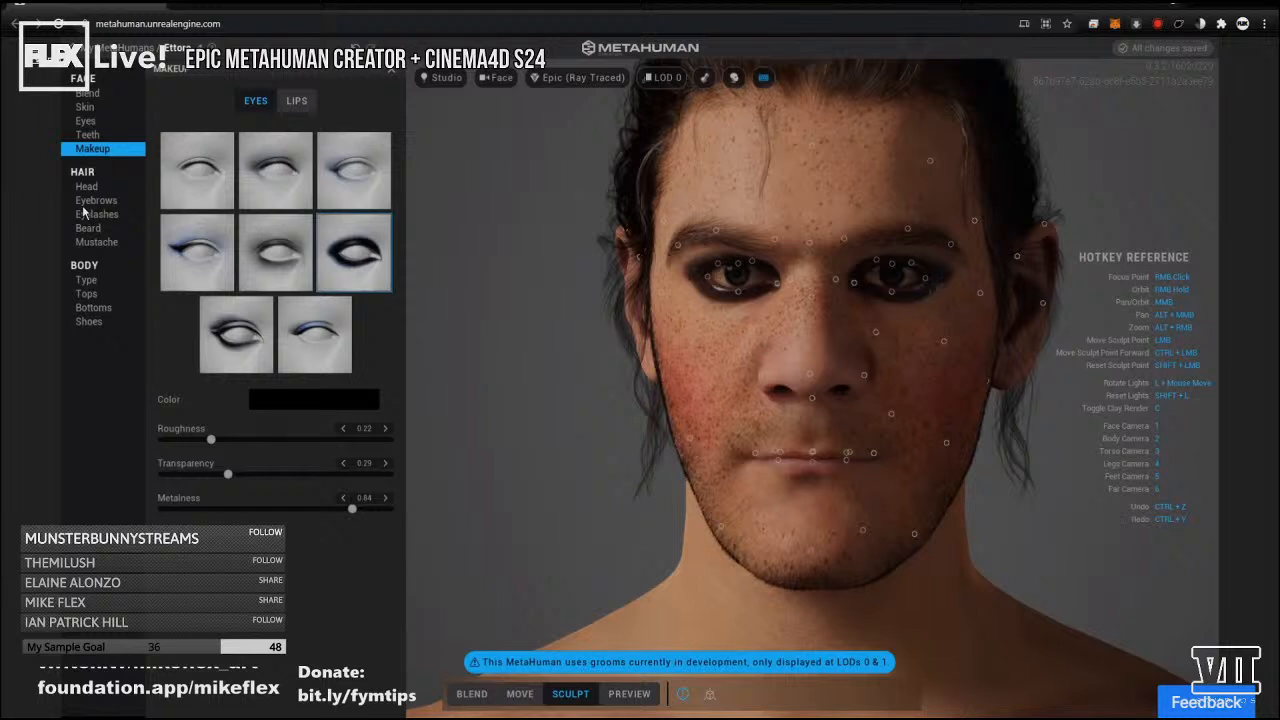
left_click(87, 187)
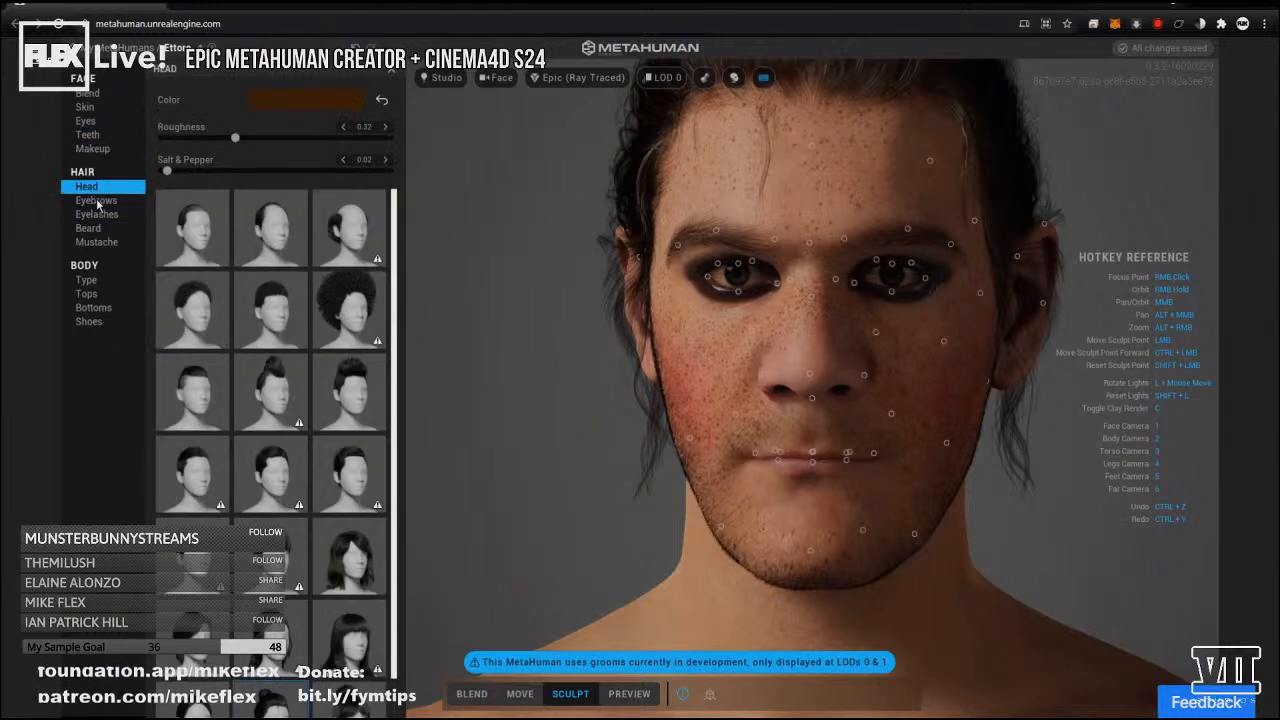
Try several eyebrow styles and apply the last of the thick, full ones.
left_click(96, 201)
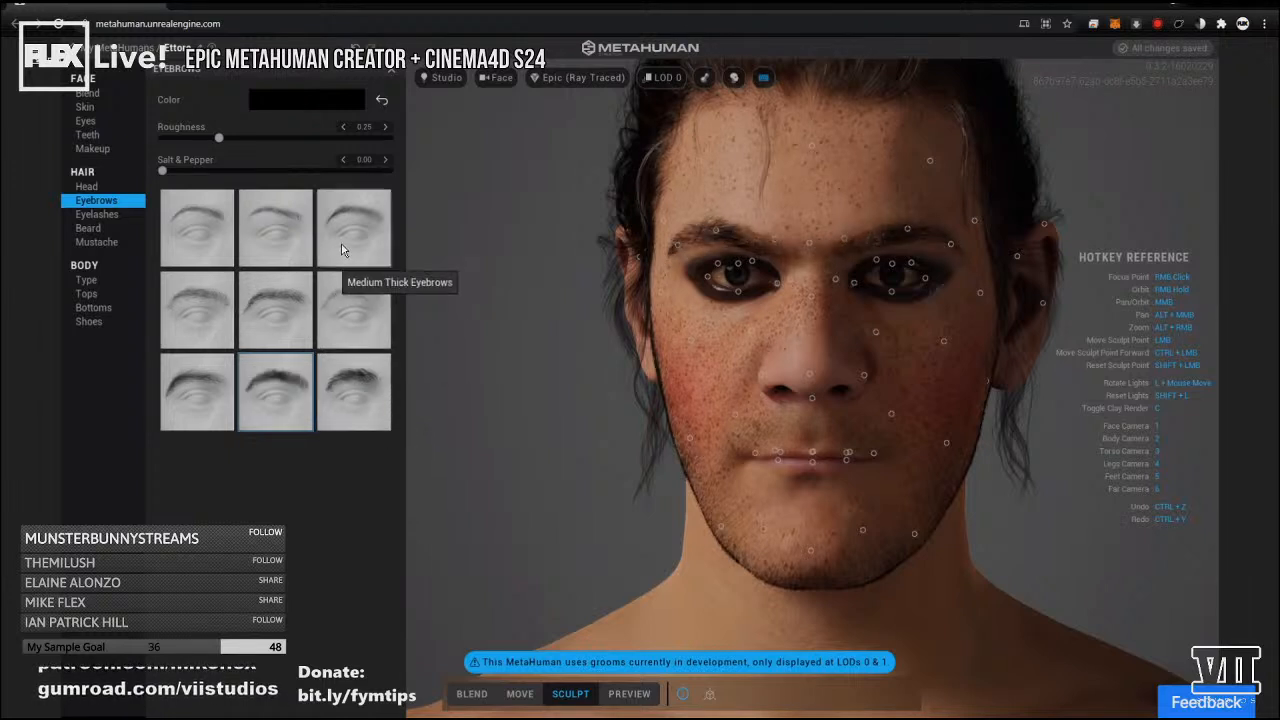
left_click(280, 228)
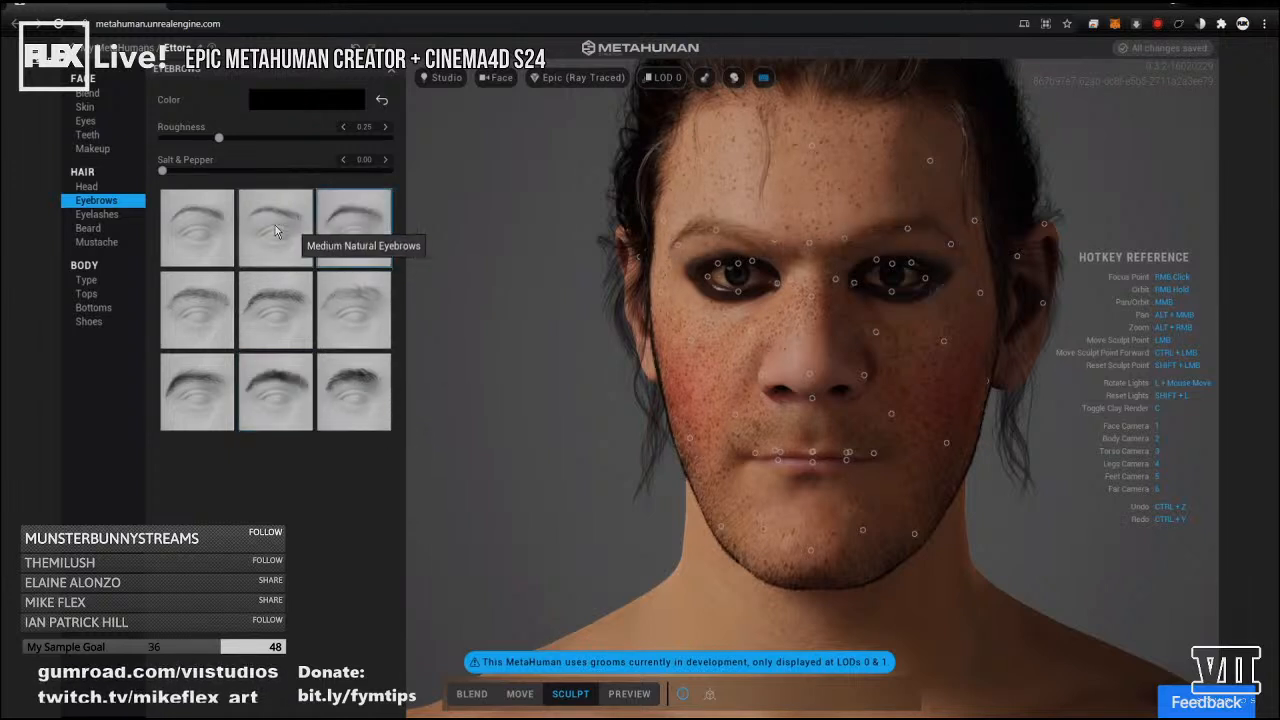
left_click(274, 309)
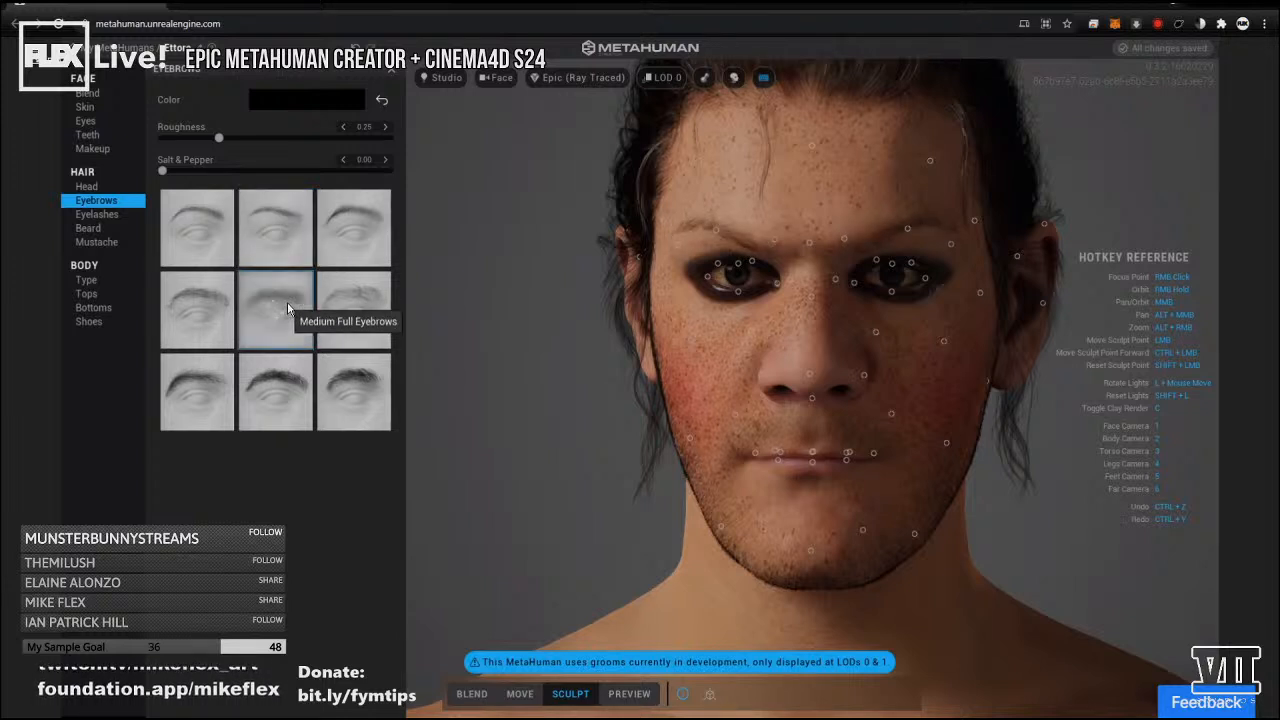
left_click(344, 396)
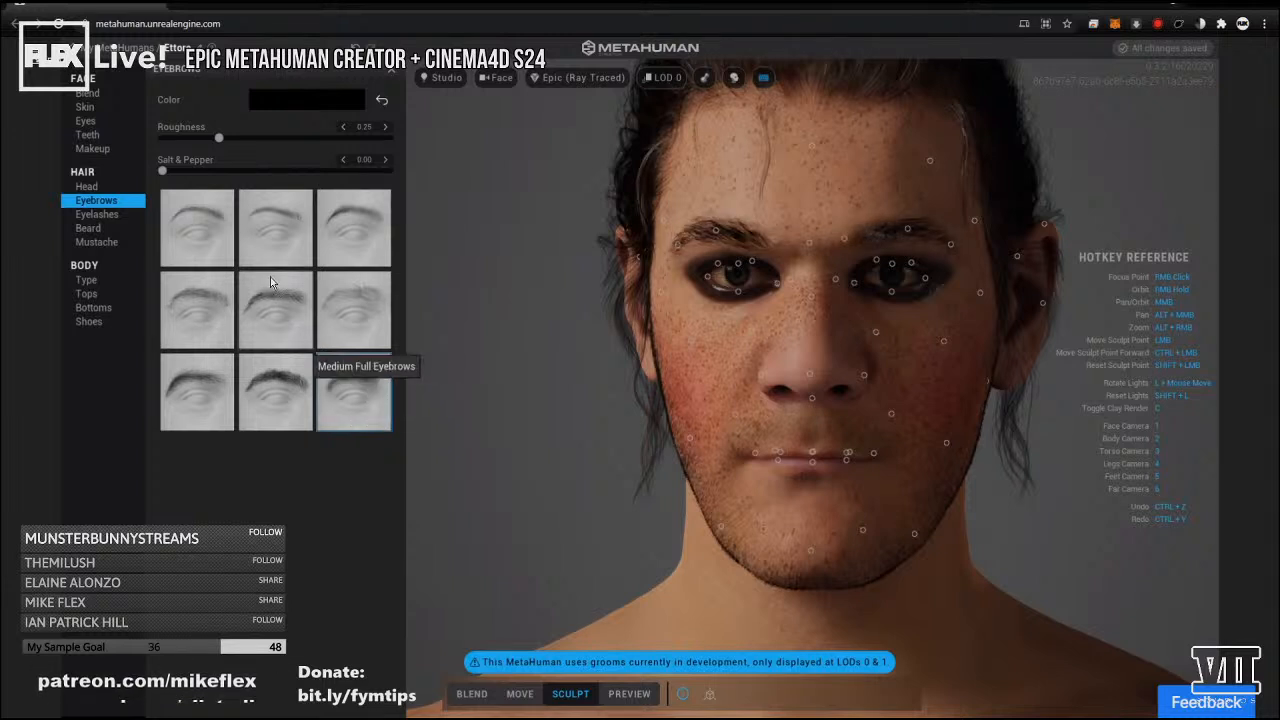
Set the eyebrows' salt and pepper to 0.19, adjust their roughness, and color them brown with melanin 0.59 and redness 0.33.
left_click_drag(265, 171, 340, 172)
left_click_drag(199, 190, 208, 185)
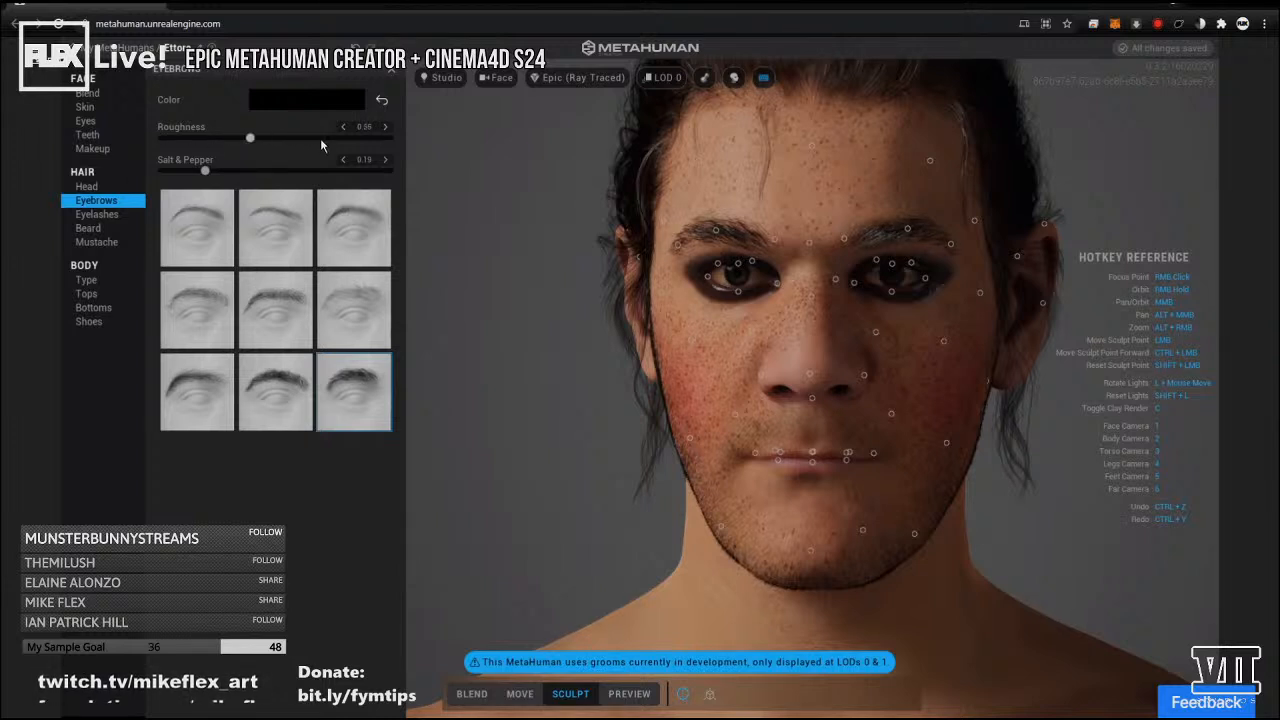
left_click_drag(163, 138, 207, 138)
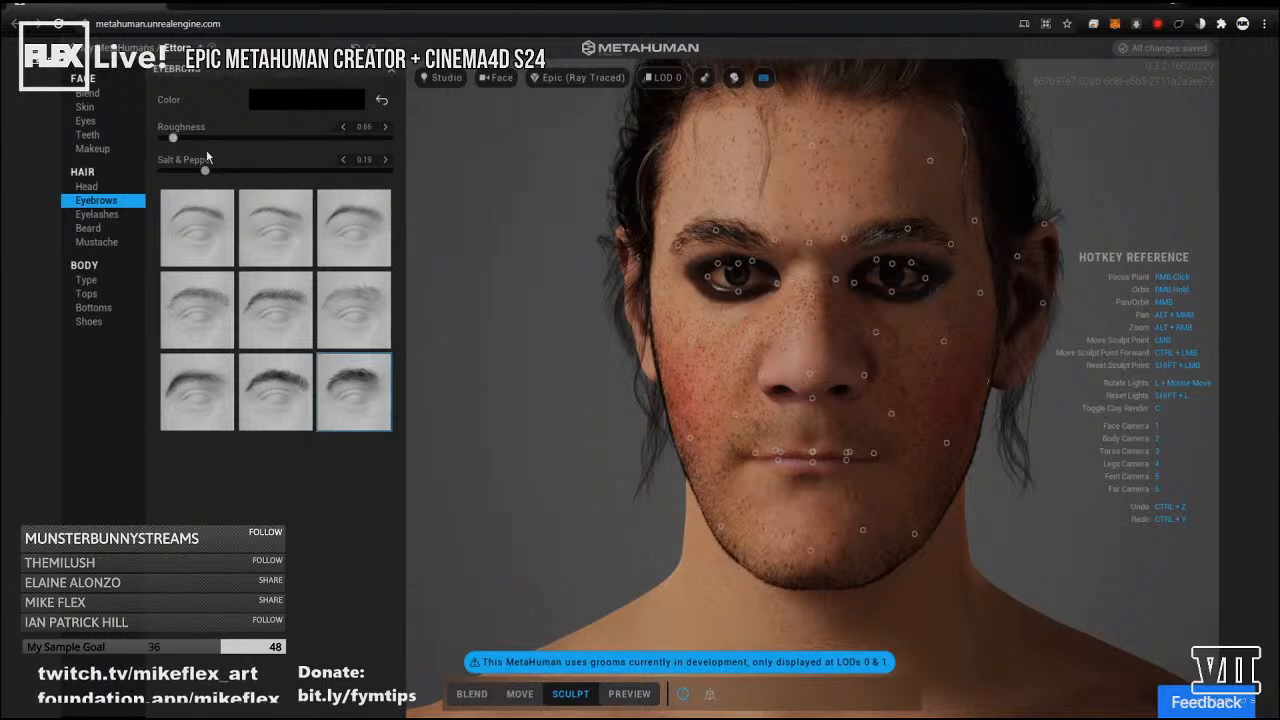
left_click(313, 99)
left_click_drag(385, 197, 386, 157)
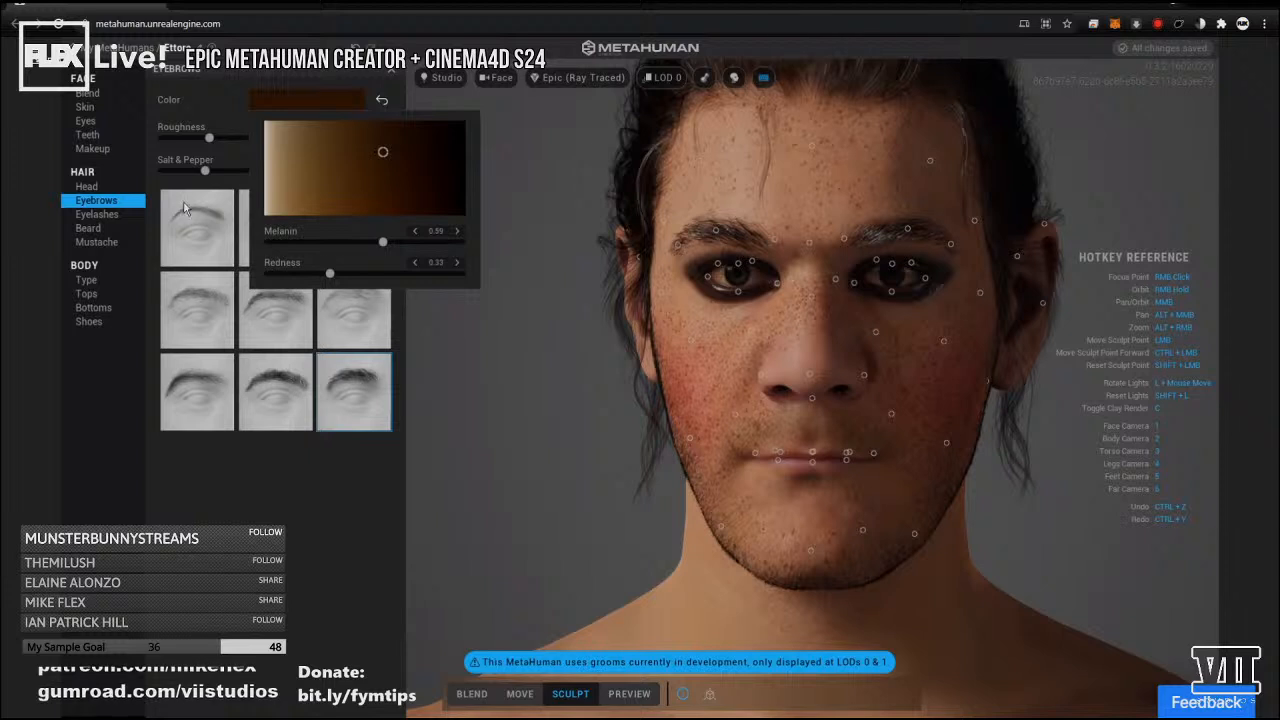
Try the long full beards and the Long Wavy Goatee on the character, and apply the Short Full Beard.
left_click(102, 214)
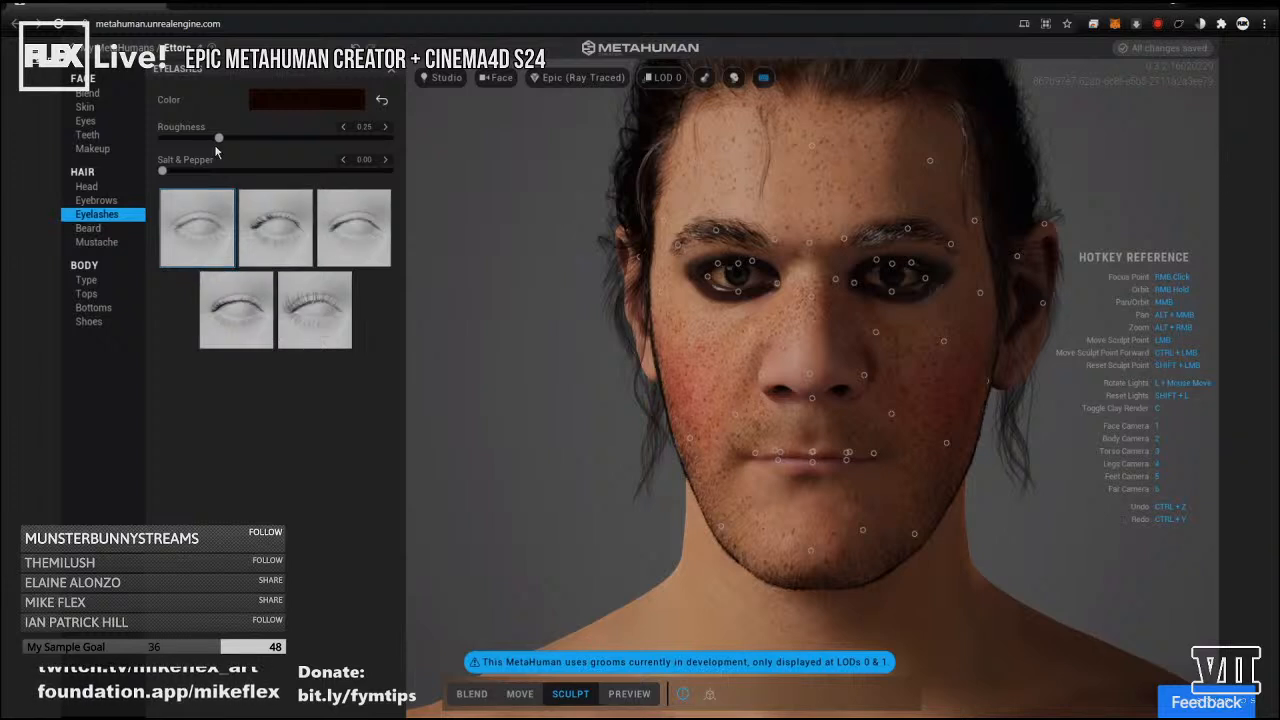
left_click(97, 228)
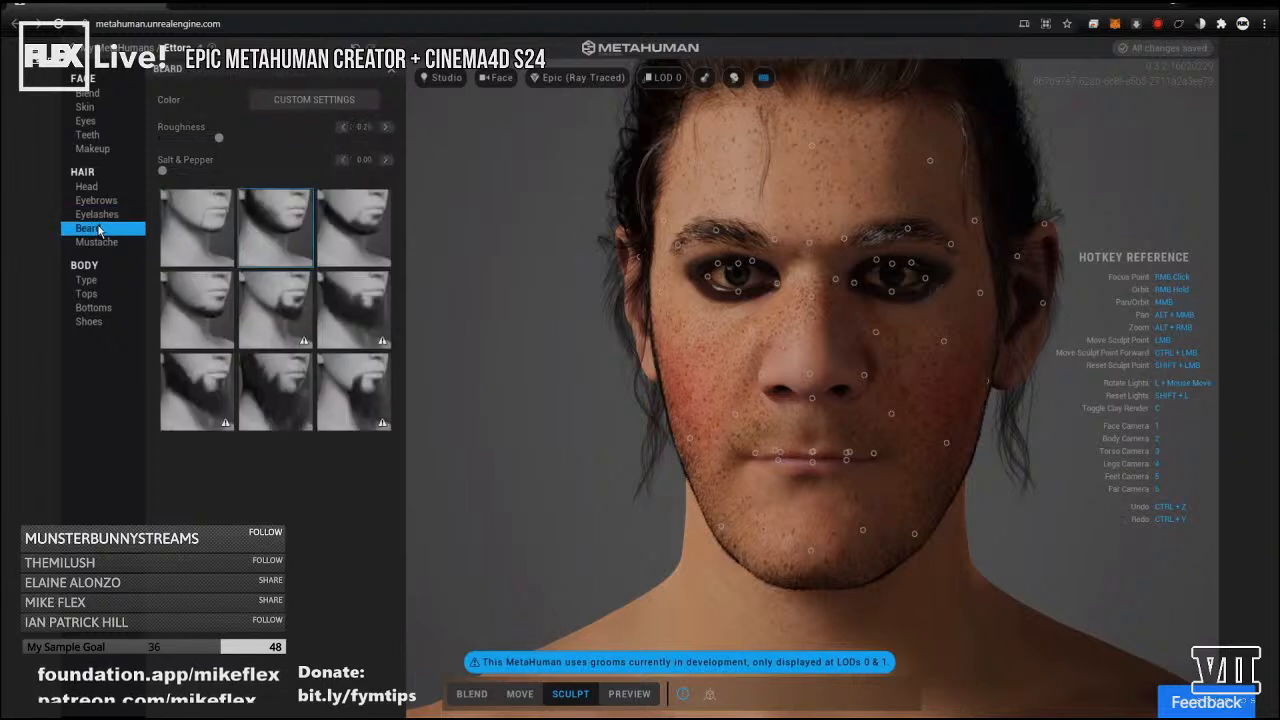
left_click(267, 387)
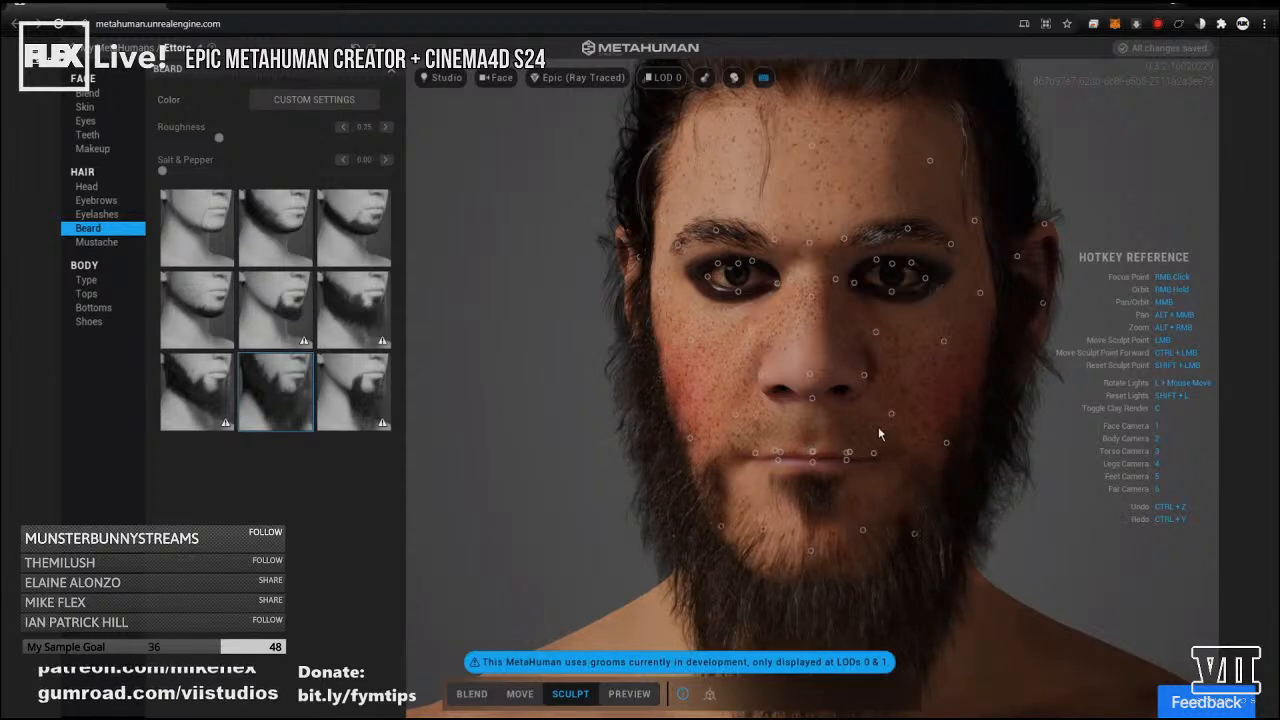
right_click_drag(878, 434, 918, 430)
left_click(211, 400)
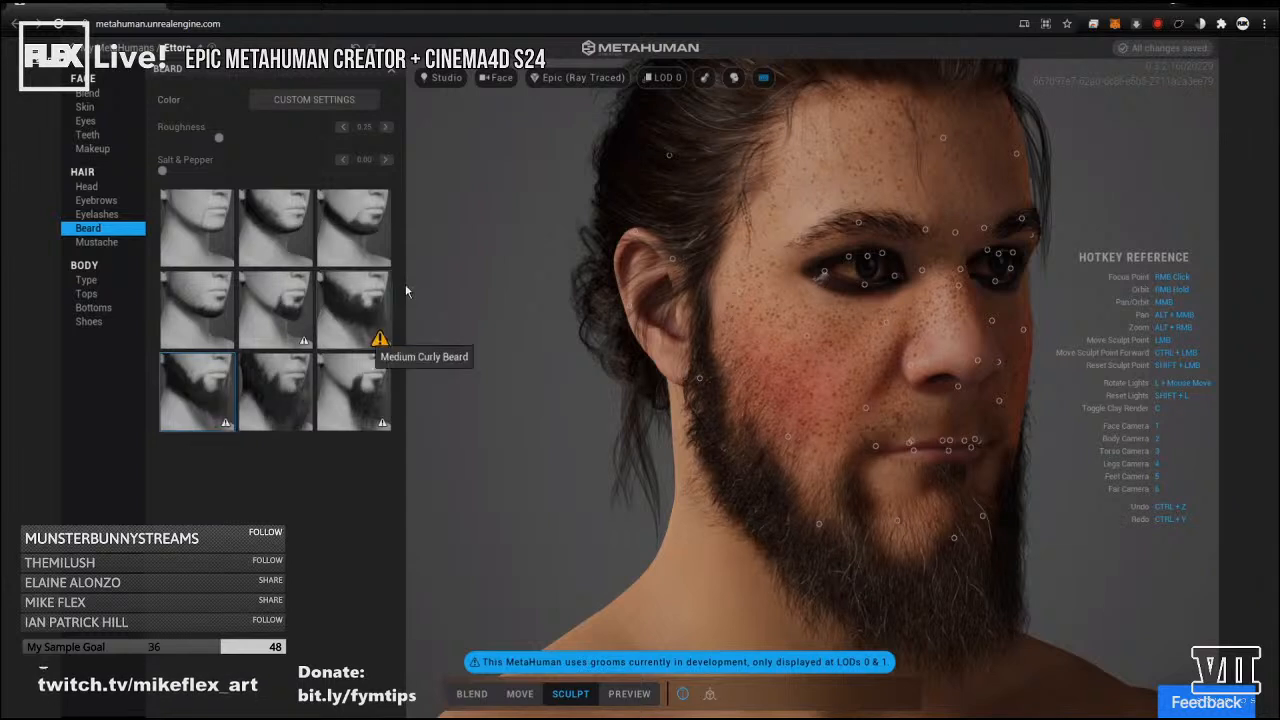
left_click(282, 310)
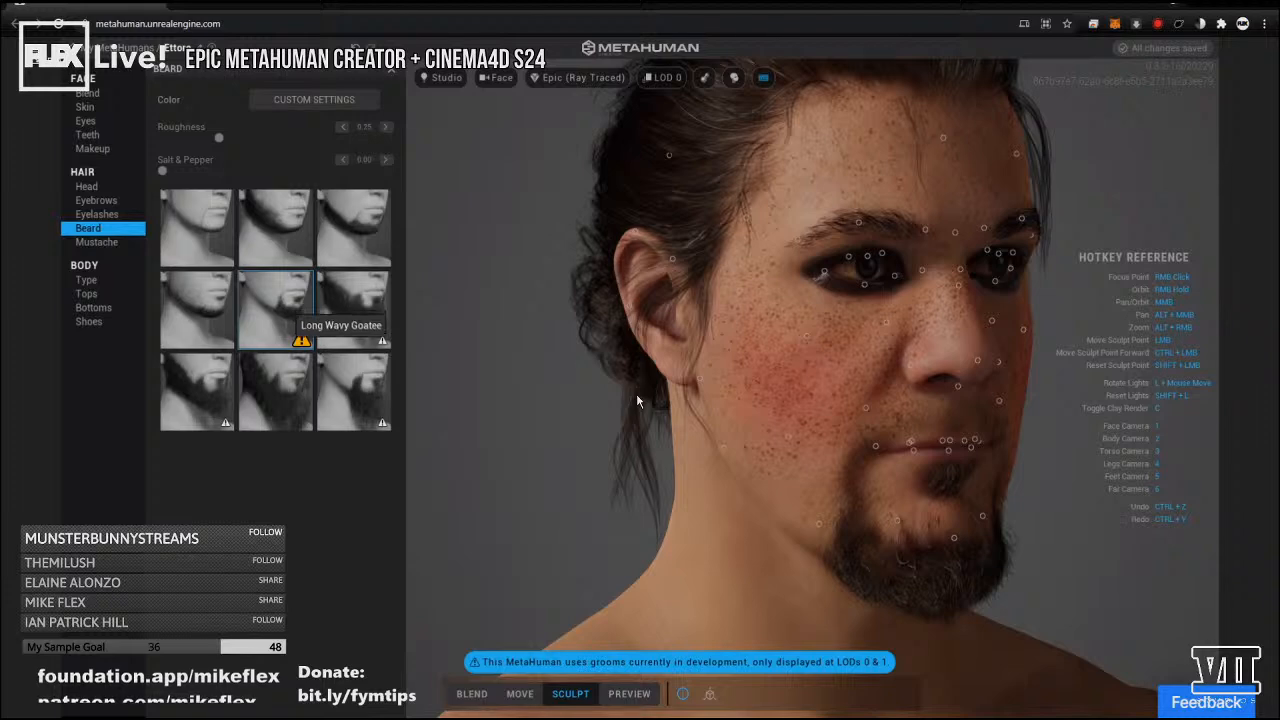
left_click(213, 311)
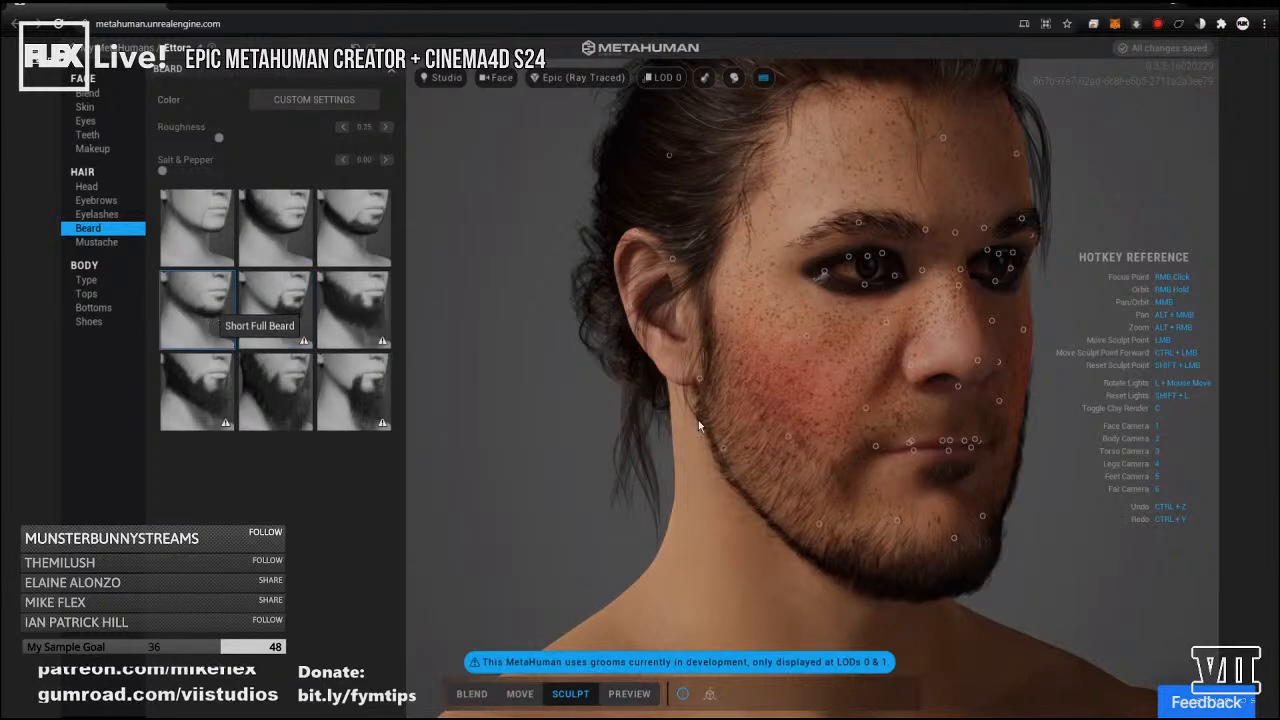
right_click_drag(741, 423, 618, 420)
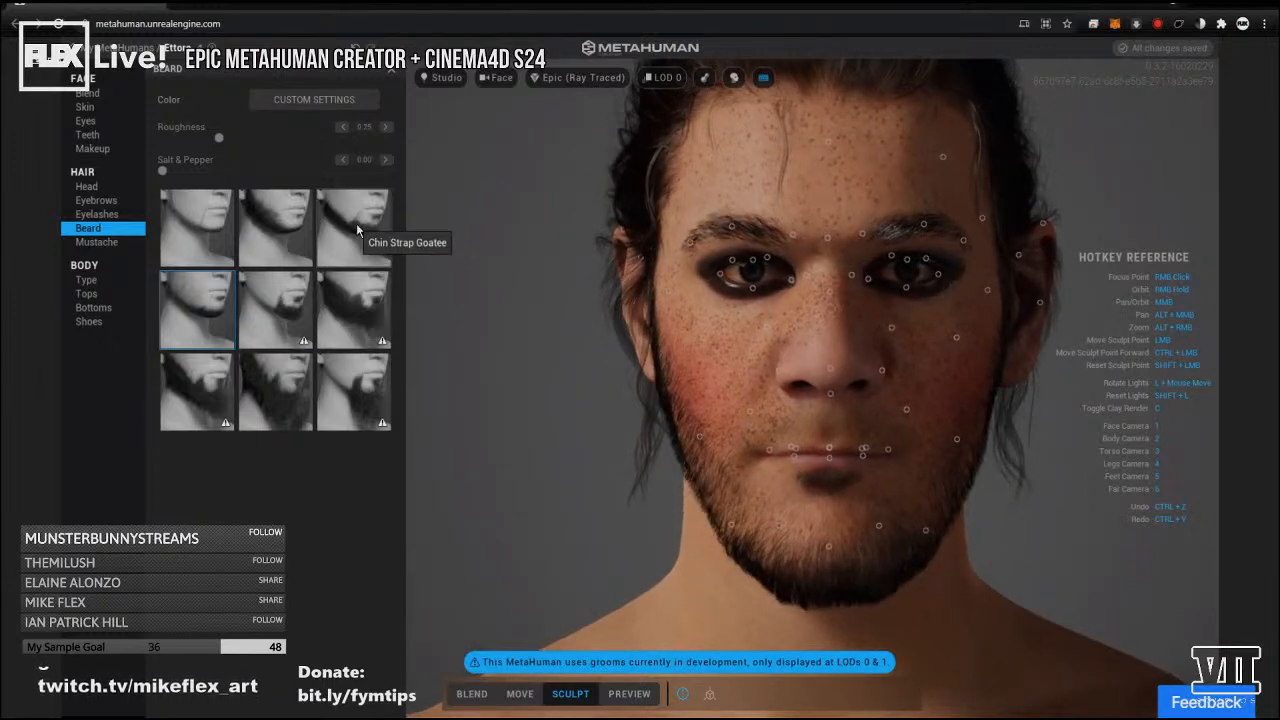
Try the beard style shown second, reapply the Short Full Beard, and enable custom settings for its color.
left_click(279, 234)
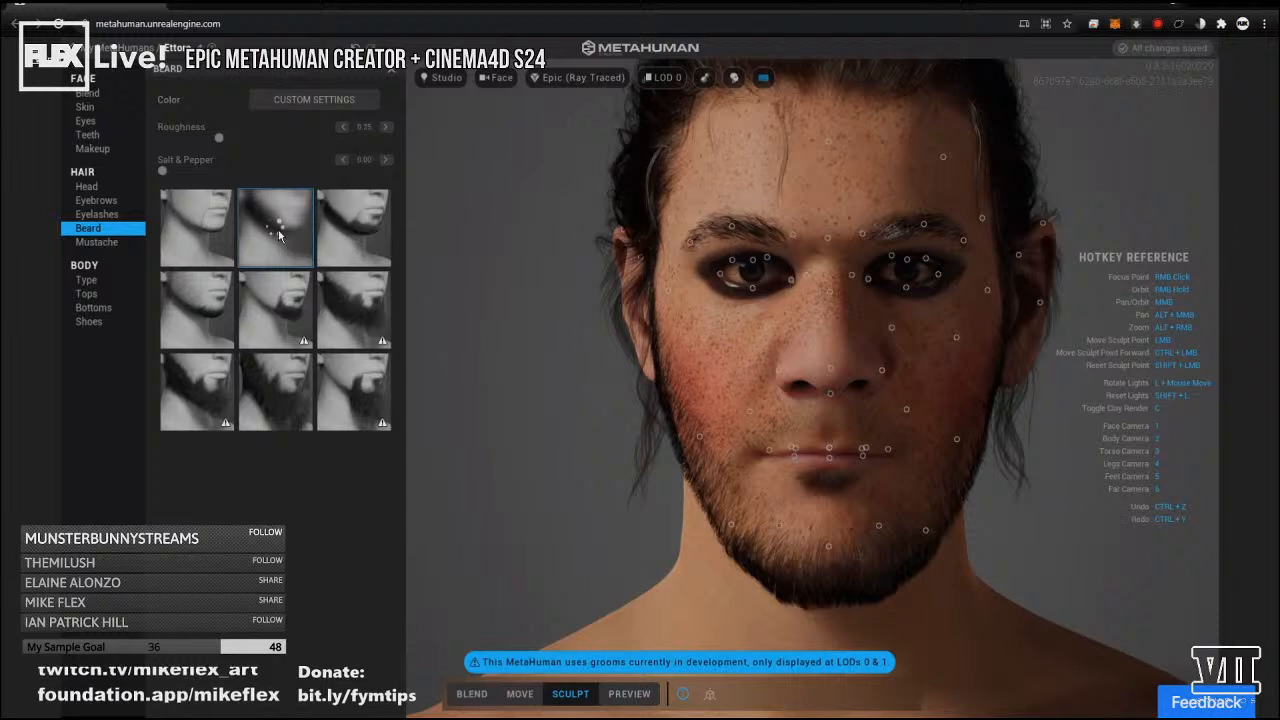
left_click(209, 296)
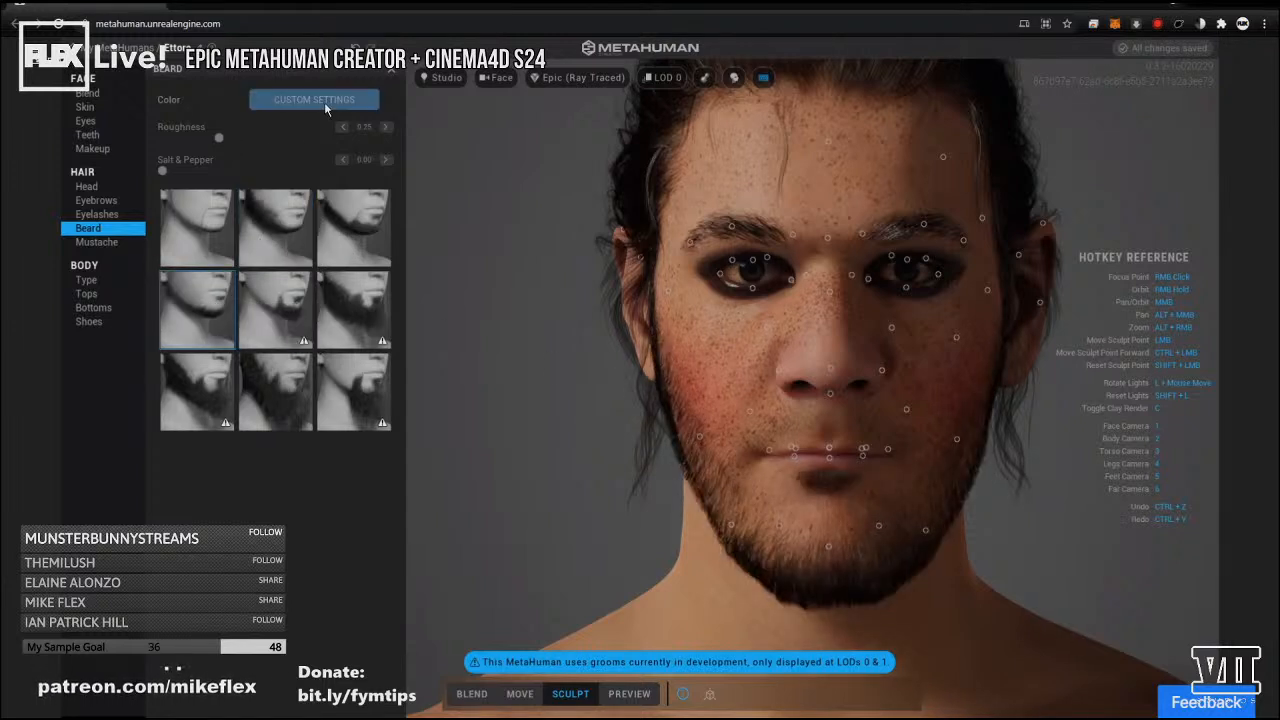
left_click(324, 103)
left_click(210, 115)
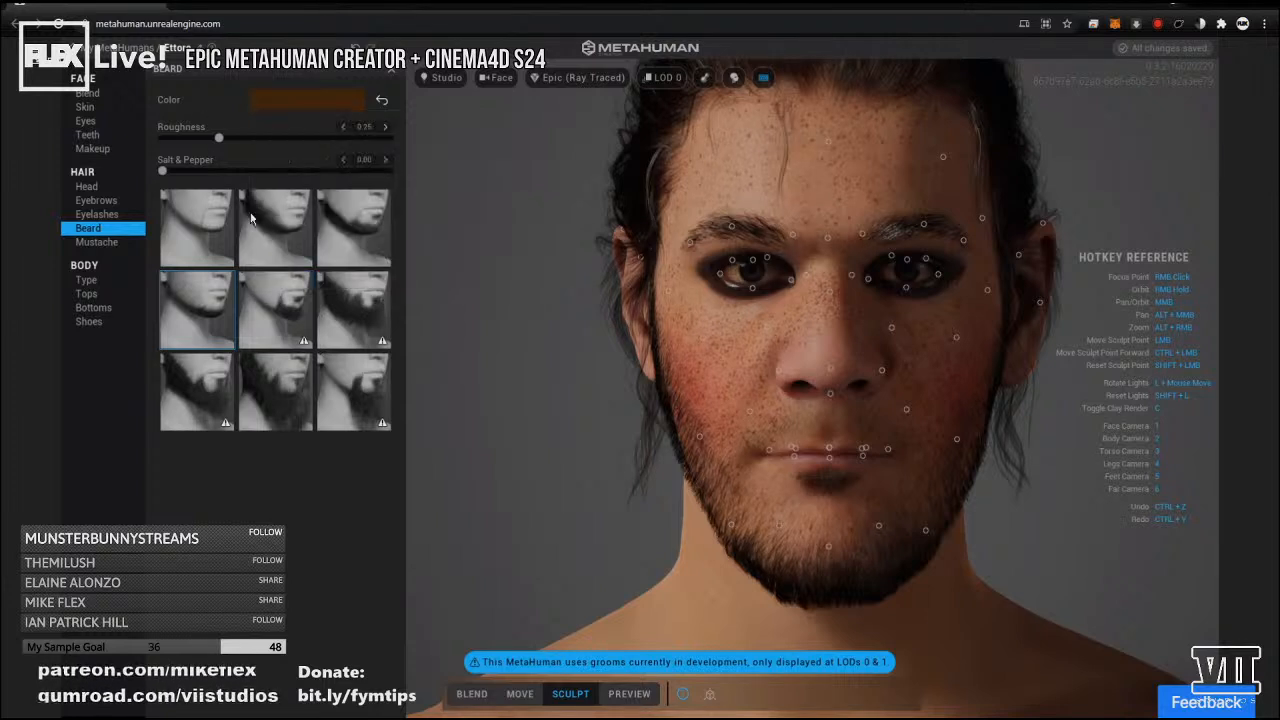
Try several mustaches, including Medium Curly, Long Scraggly and Stubble, and apply the Chin Strap Mustache, checking it from the side.
left_click(106, 243)
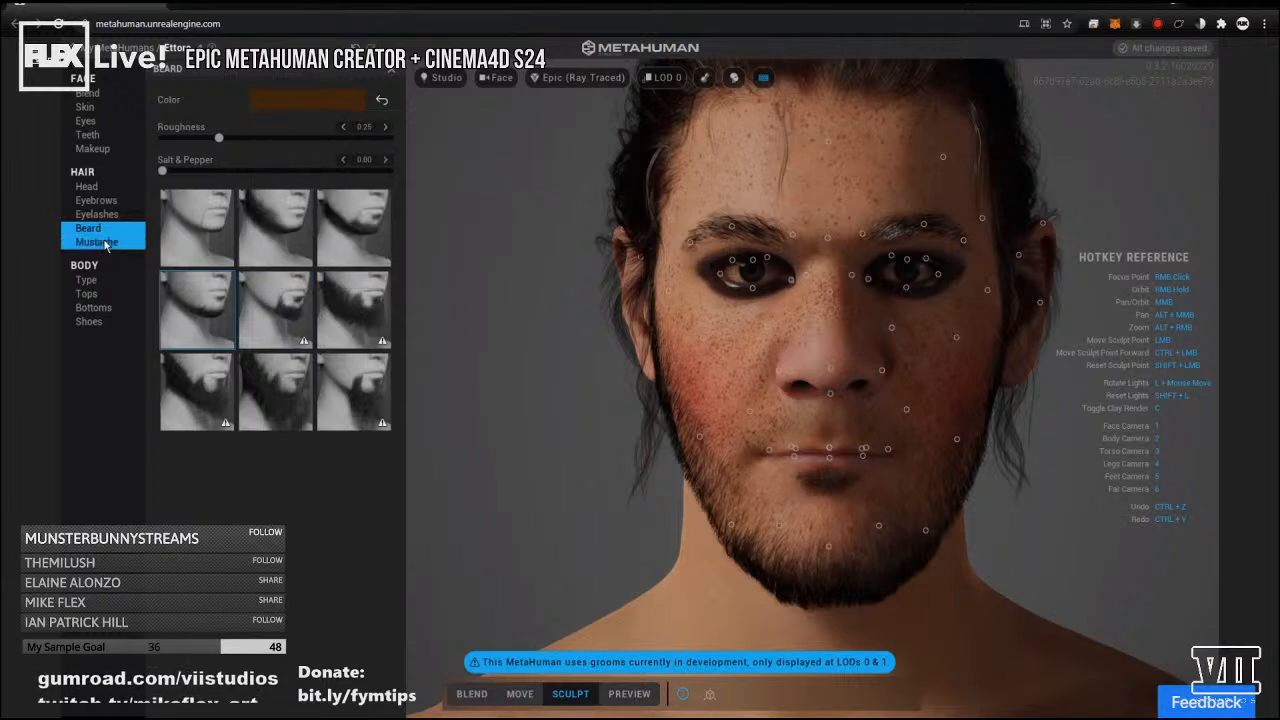
left_click(345, 288)
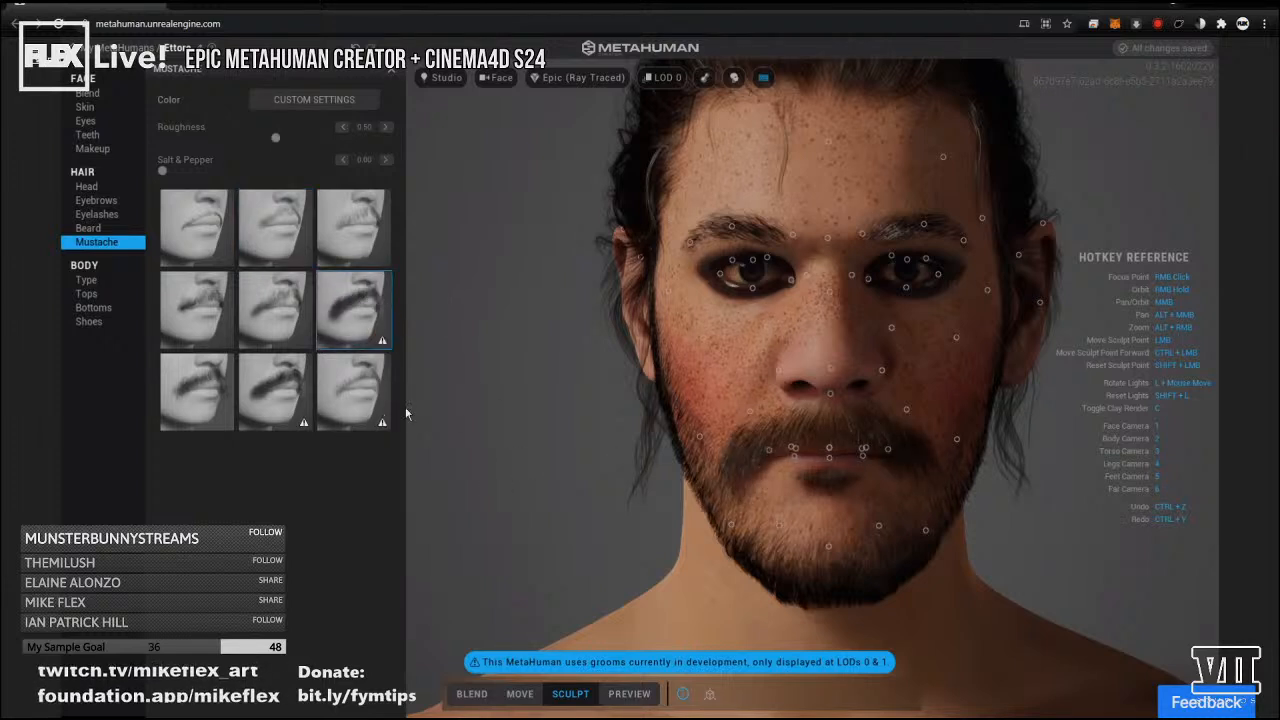
left_click(350, 388)
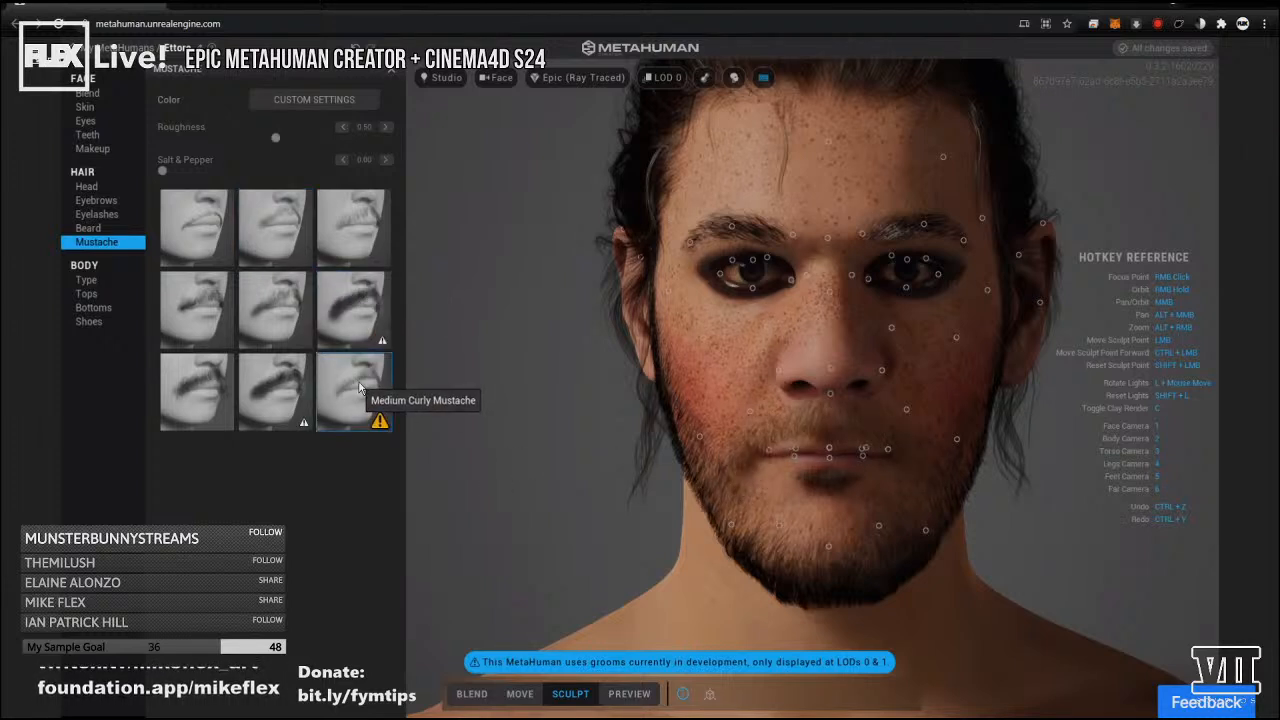
left_click(255, 378)
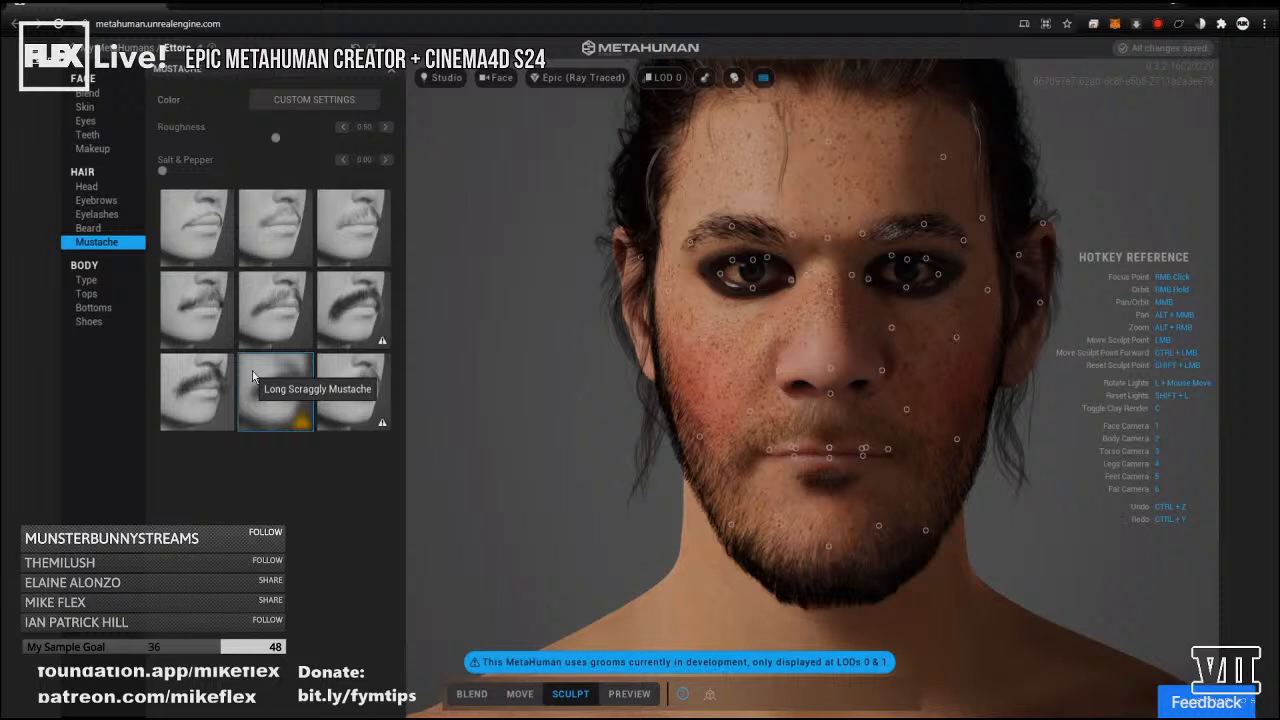
left_click(364, 383)
left_click(284, 215)
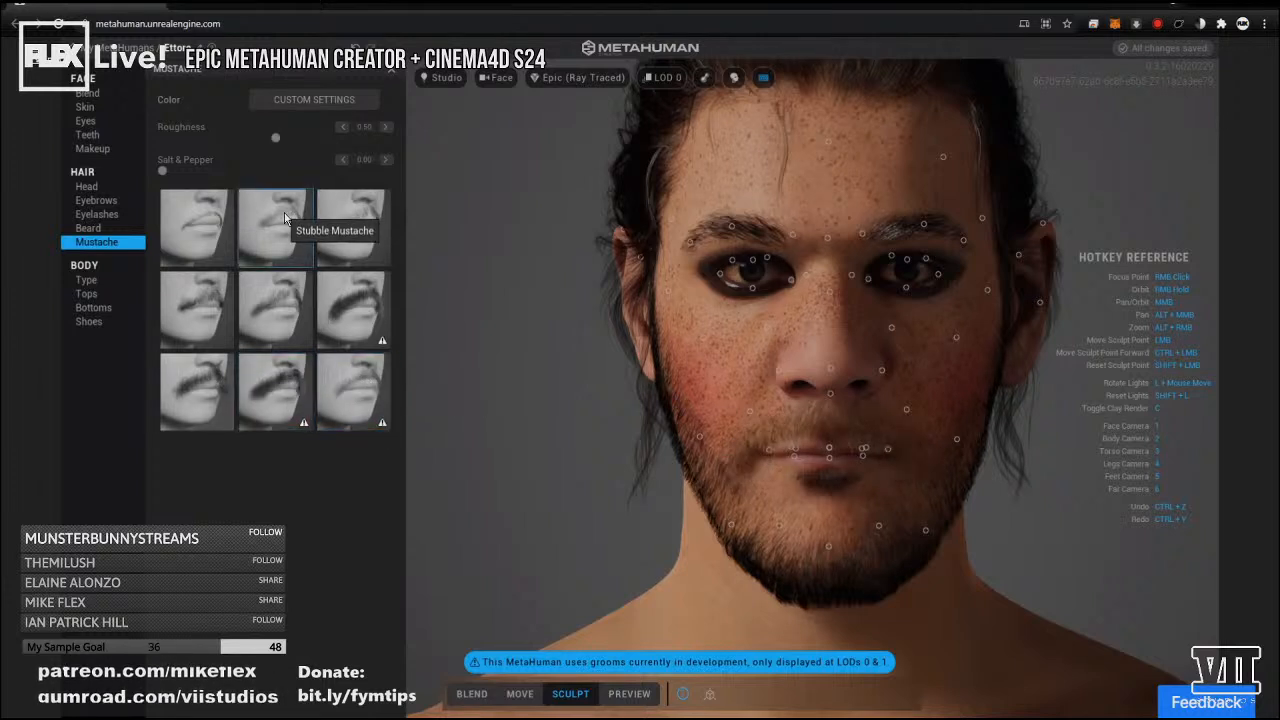
left_click(342, 218)
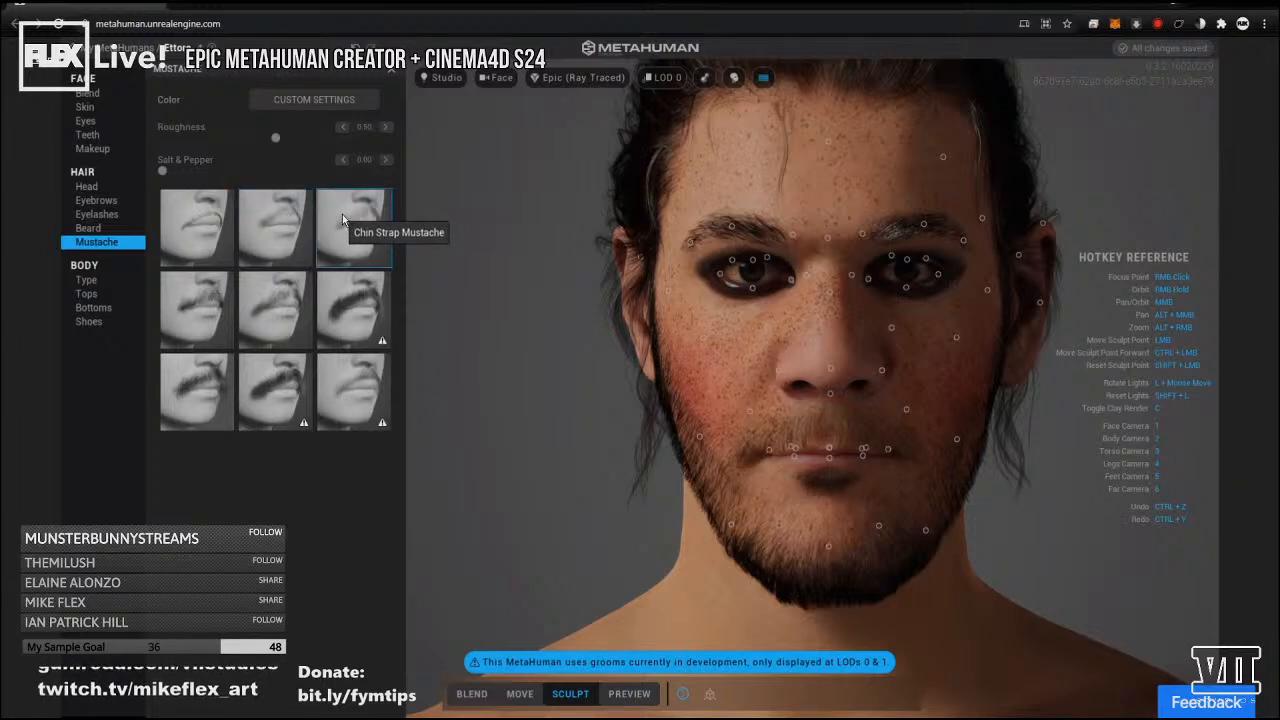
right_click_drag(790, 485, 1007, 438)
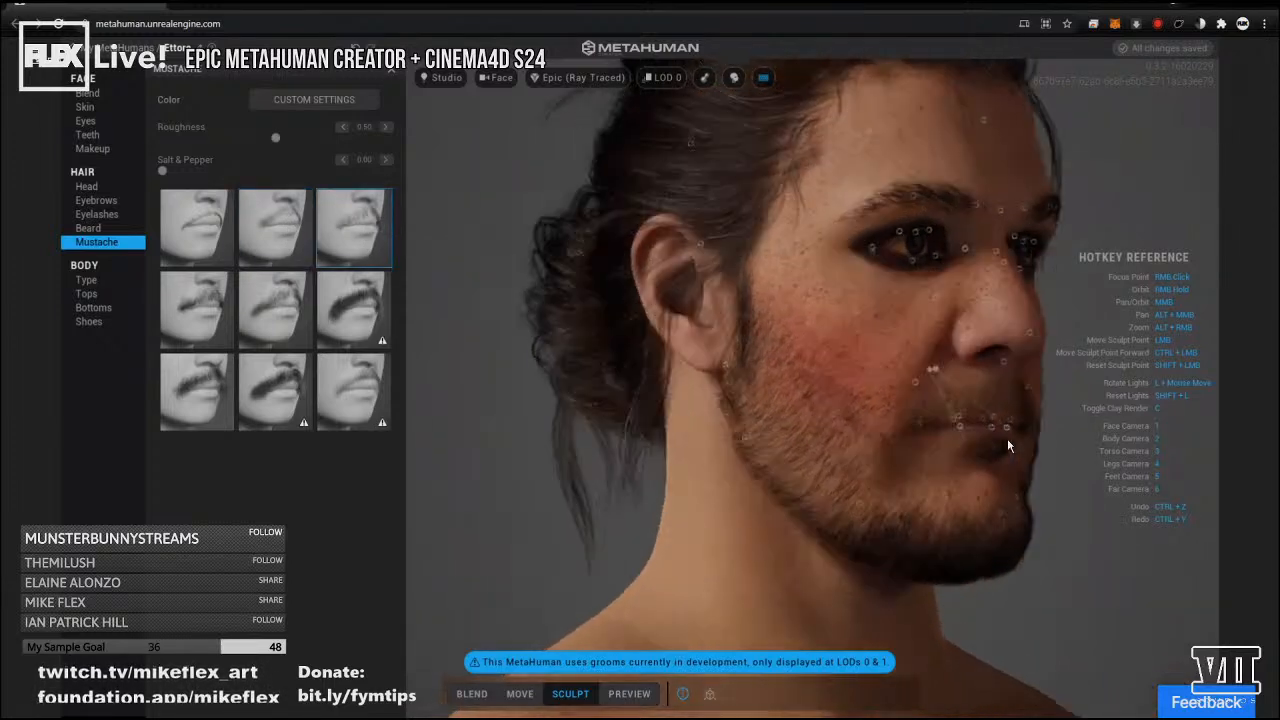
scroll(944, 435, "down", 5)
scroll(967, 385, "up", 5)
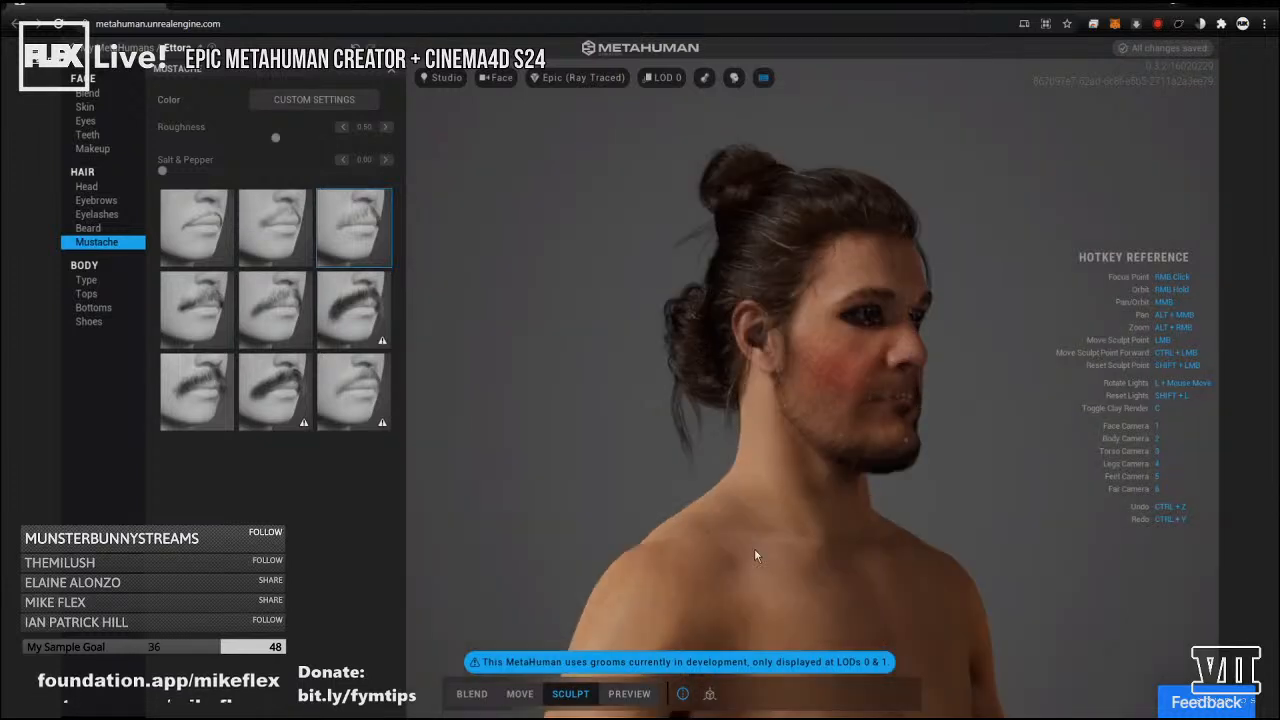
Preview the character from the front with a body animation playing and inspect its movement.
left_click(629, 697)
right_click_drag(979, 510, 705, 530)
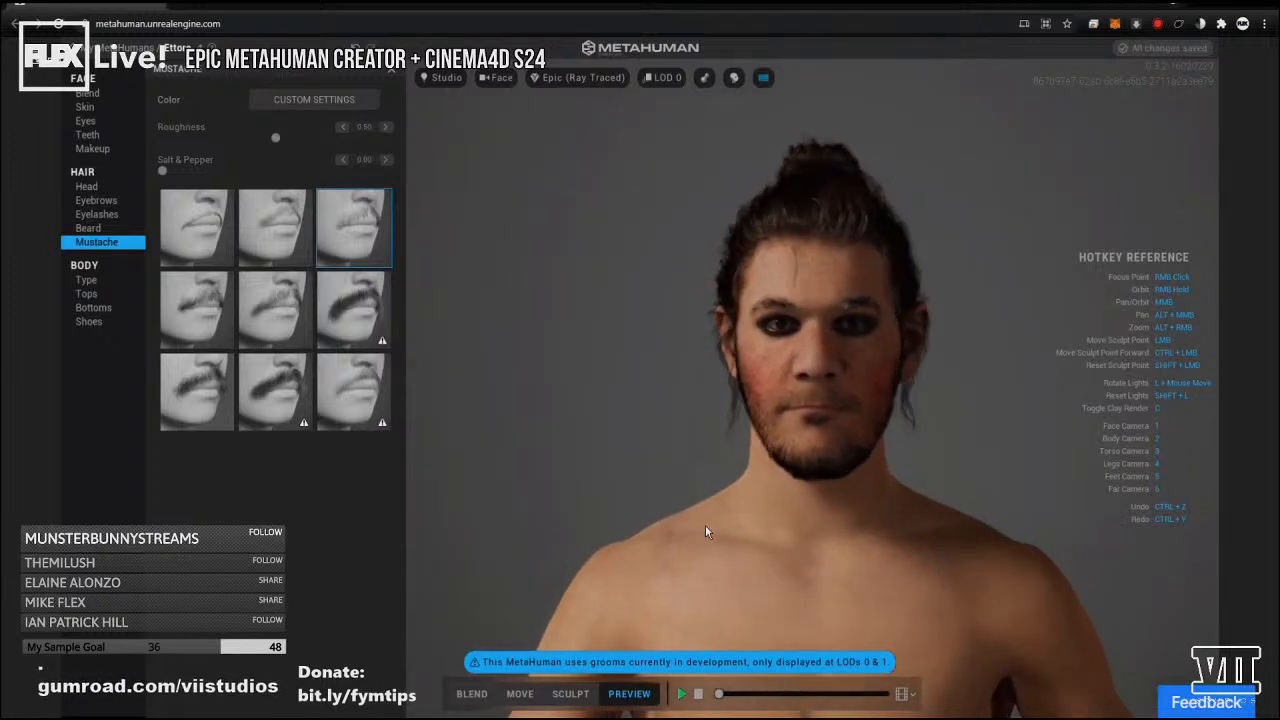
left_click(902, 697)
left_click(887, 637)
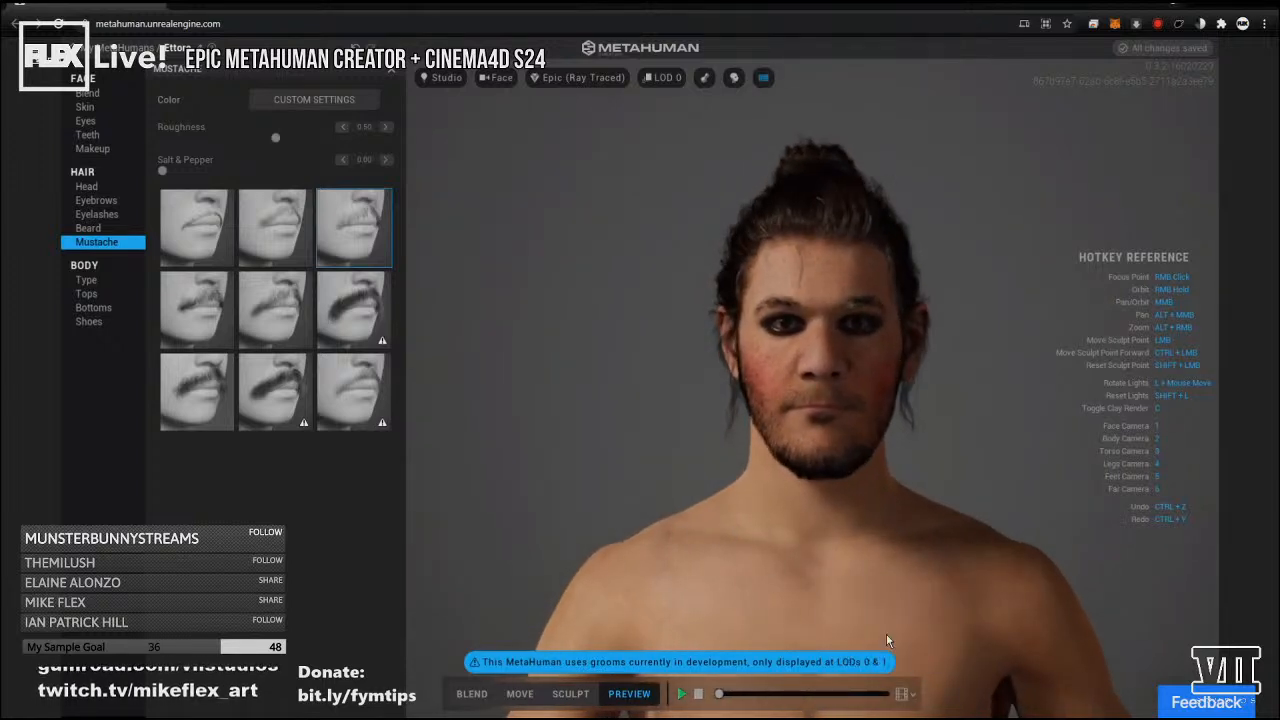
left_click(906, 697)
left_click(896, 648)
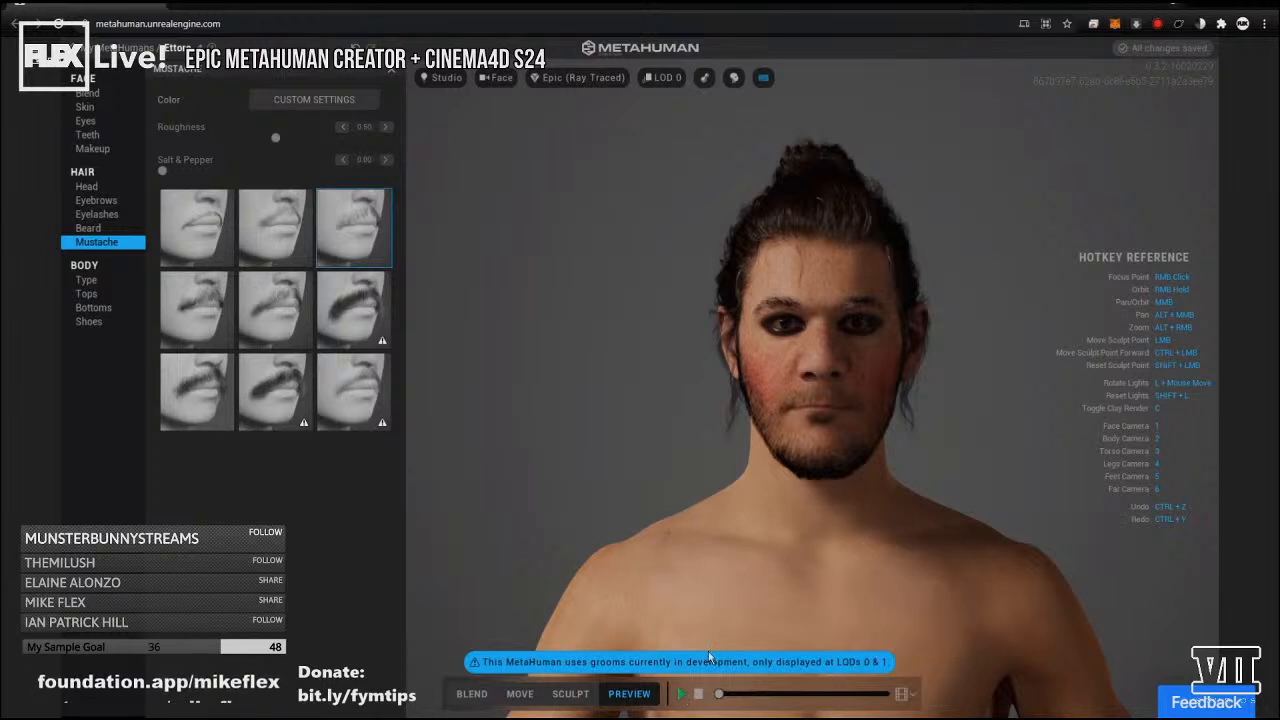
left_click(684, 692)
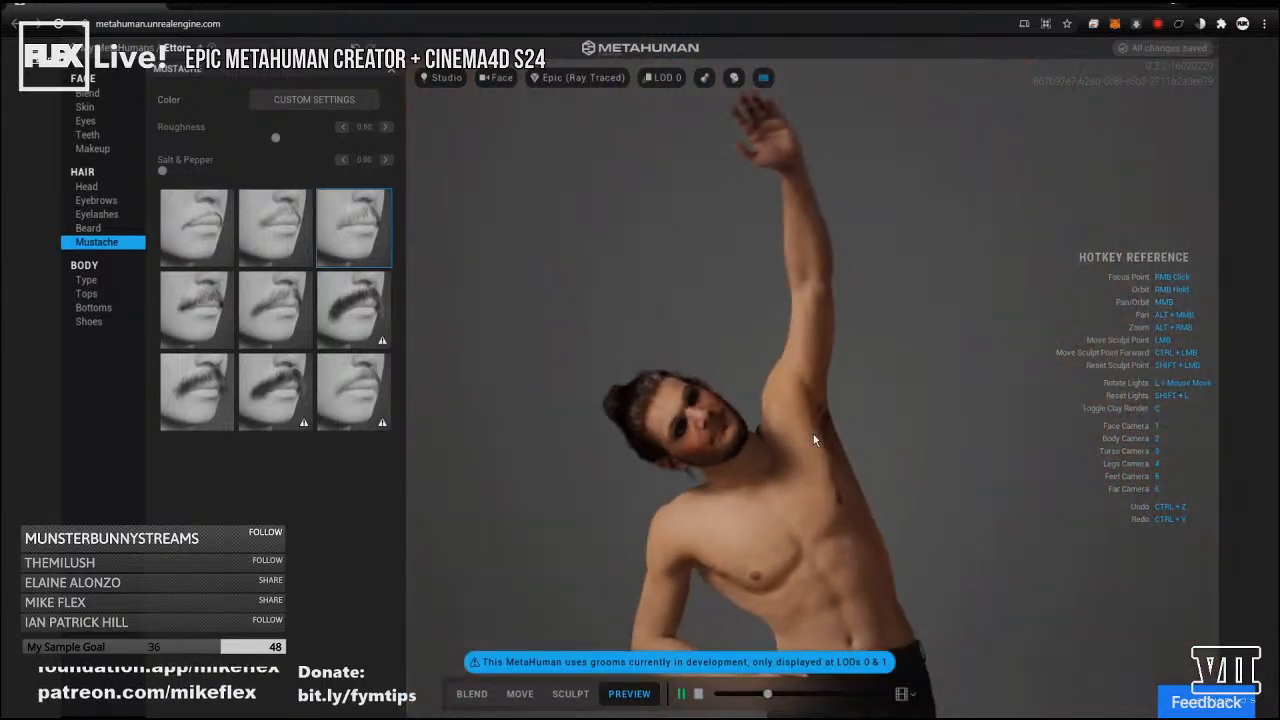
middle_click_drag(809, 354, 803, 321)
scroll(803, 321, "up", 5)
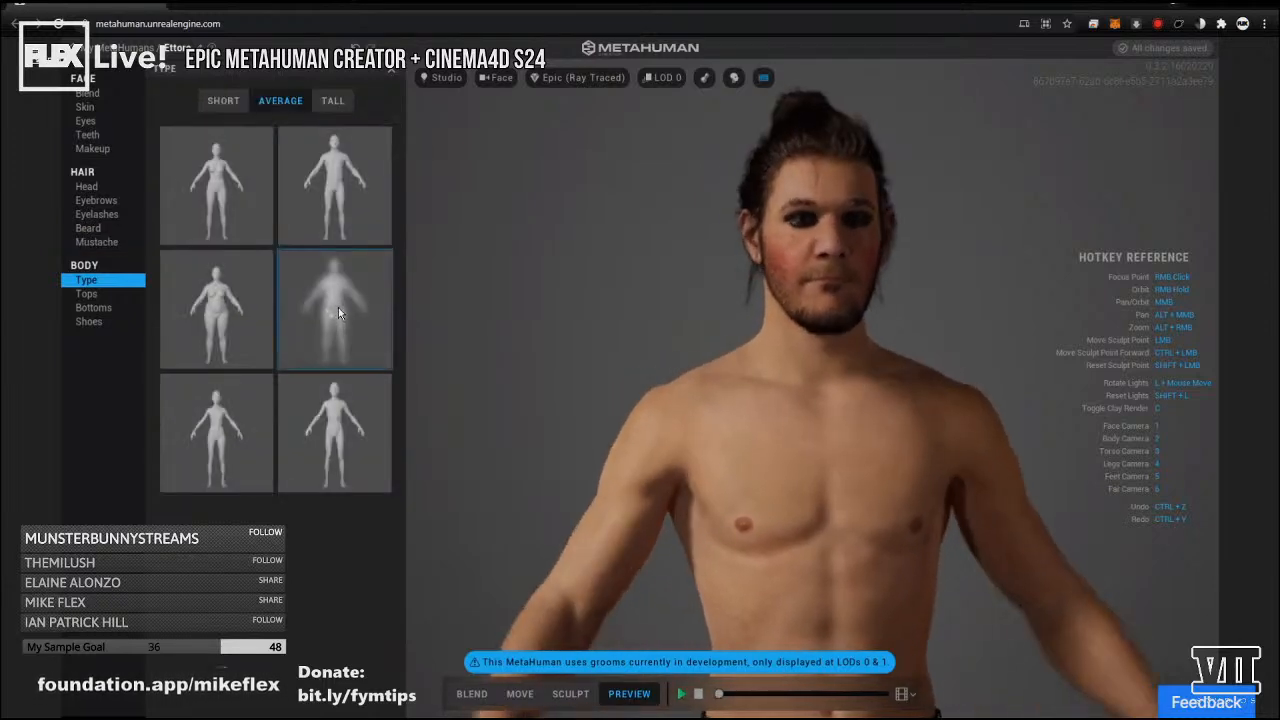
Try the heavyset male and female, muscular male and slim male body types at average height.
scroll(800, 330, "up", 5)
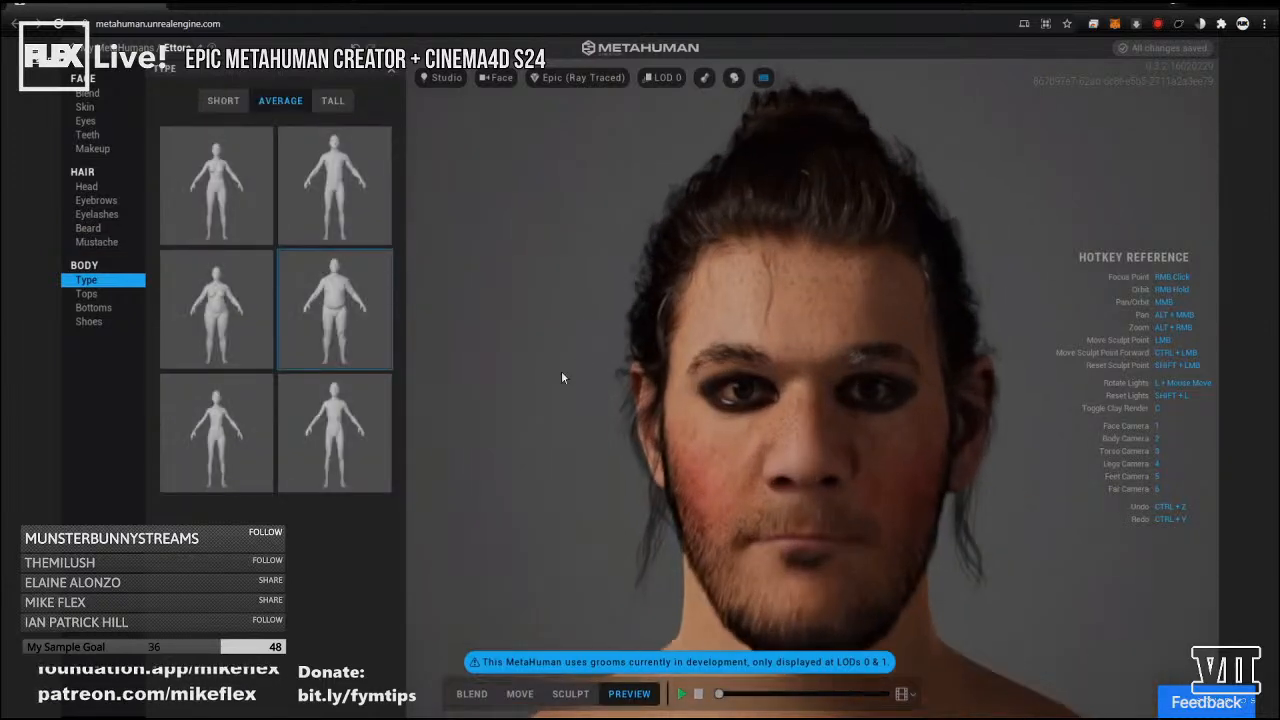
scroll(760, 360, "down", 6)
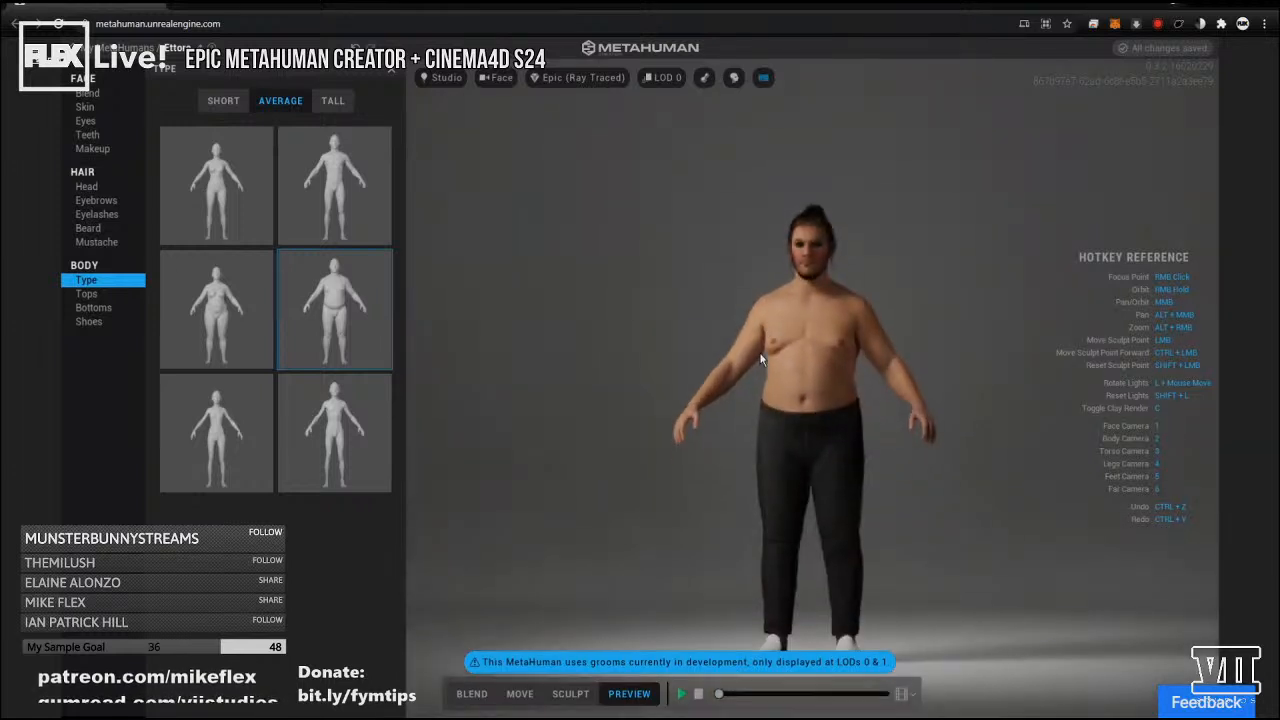
left_click(225, 316)
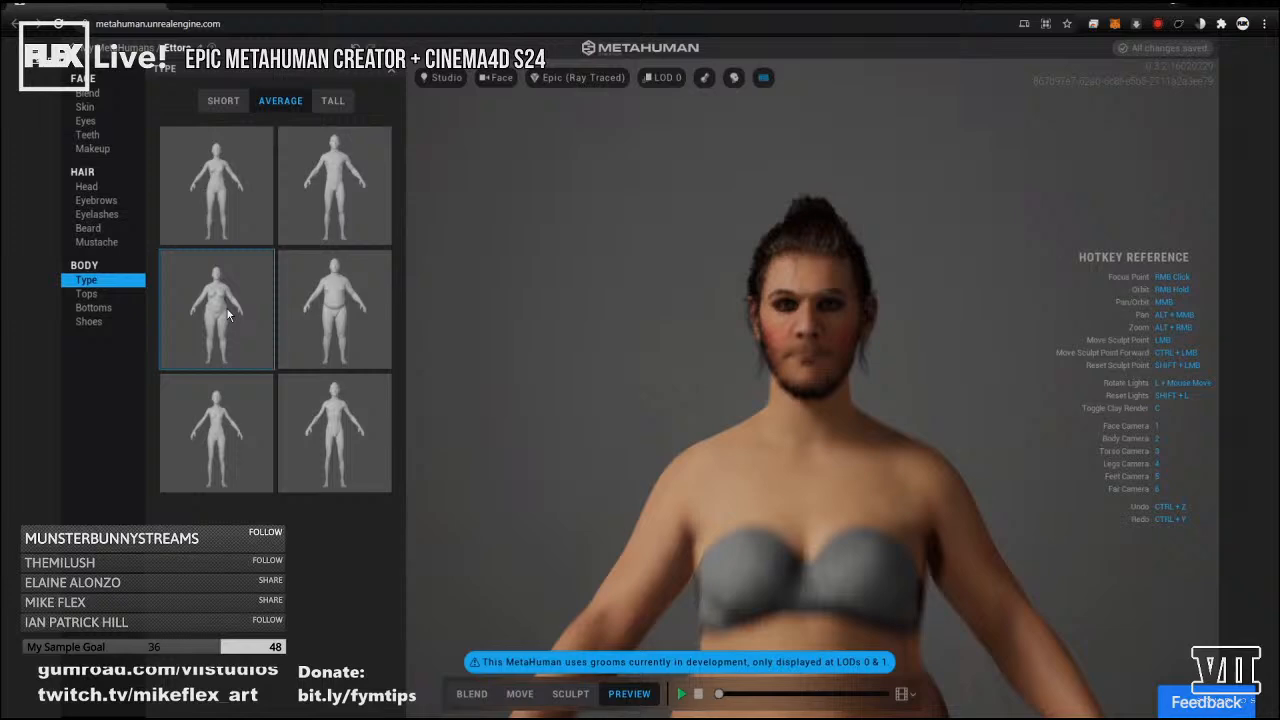
left_click(343, 192)
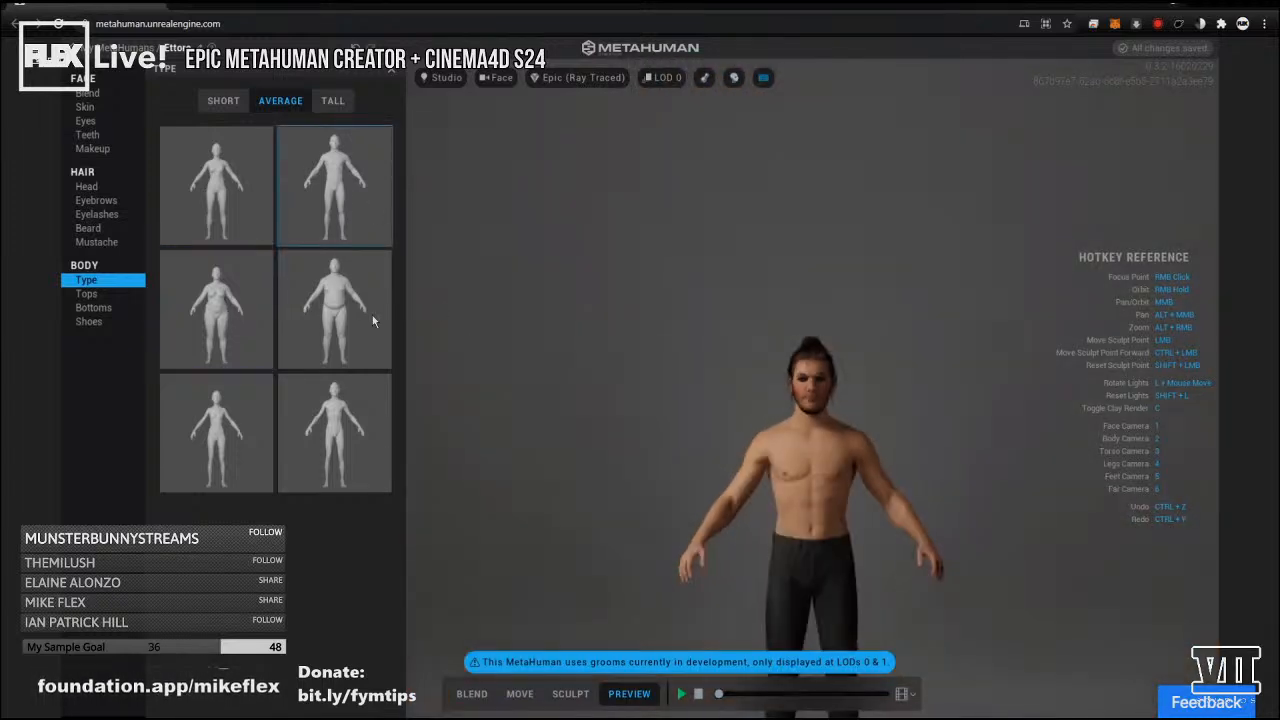
left_click(350, 418)
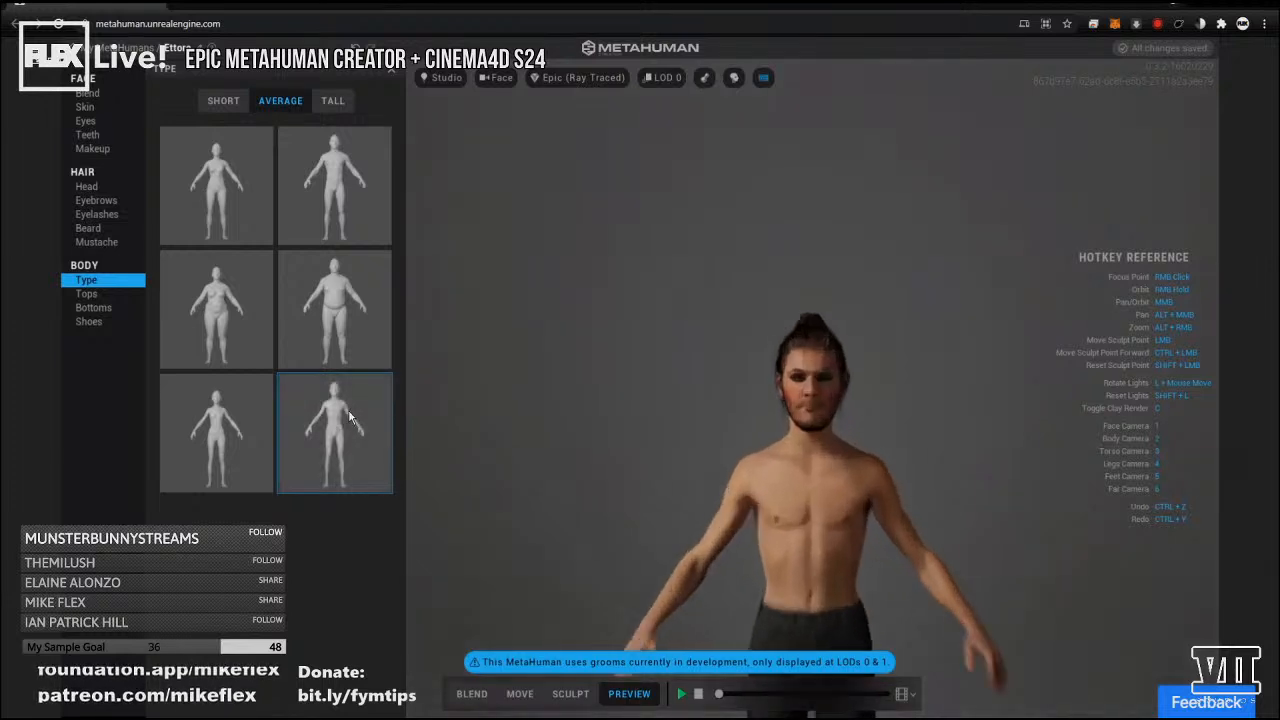
Set the body height to Tall, apply the first male body type, and inspect the full figure.
left_click(333, 102)
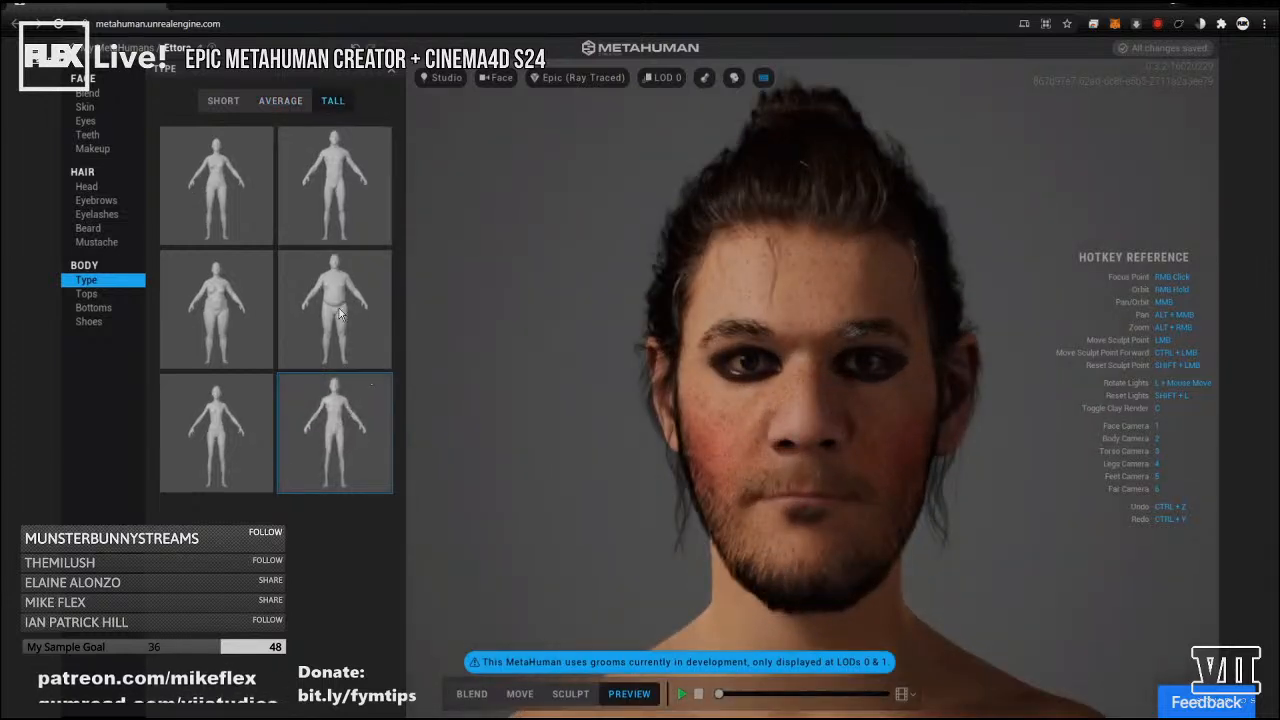
left_click(331, 199)
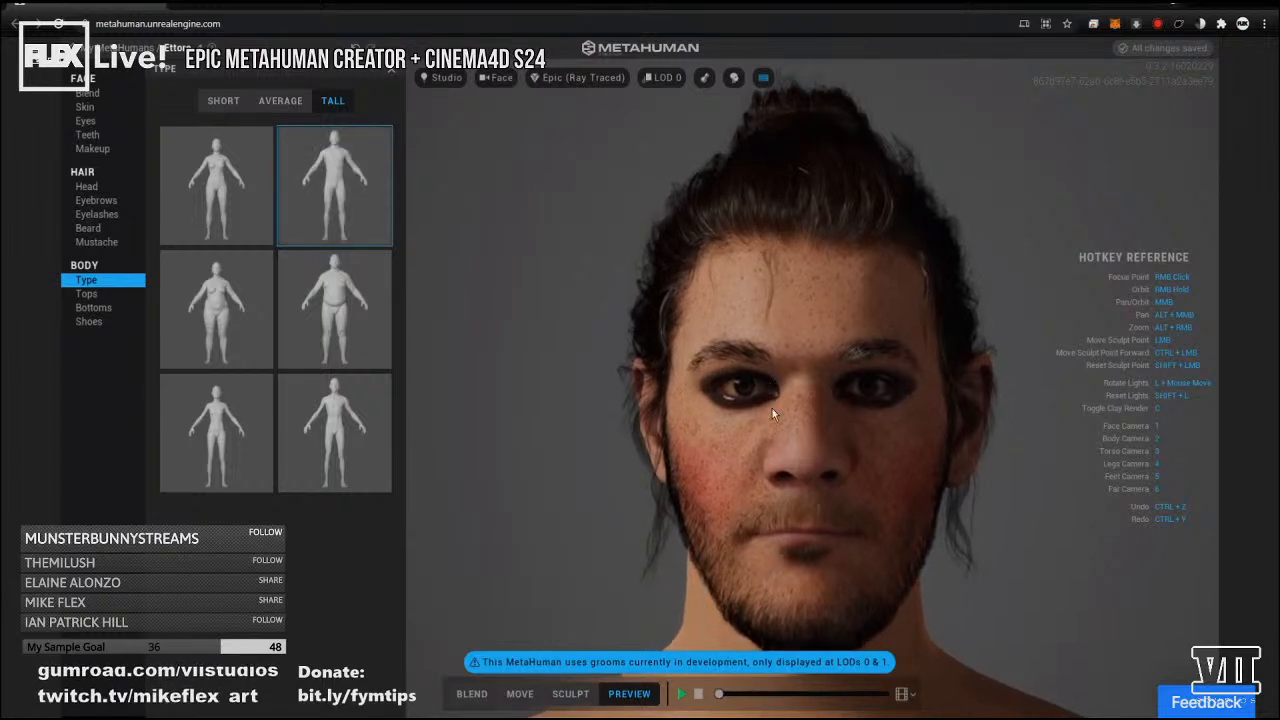
scroll(772, 408, "down", 5)
middle_click_drag(825, 552, 775, 350)
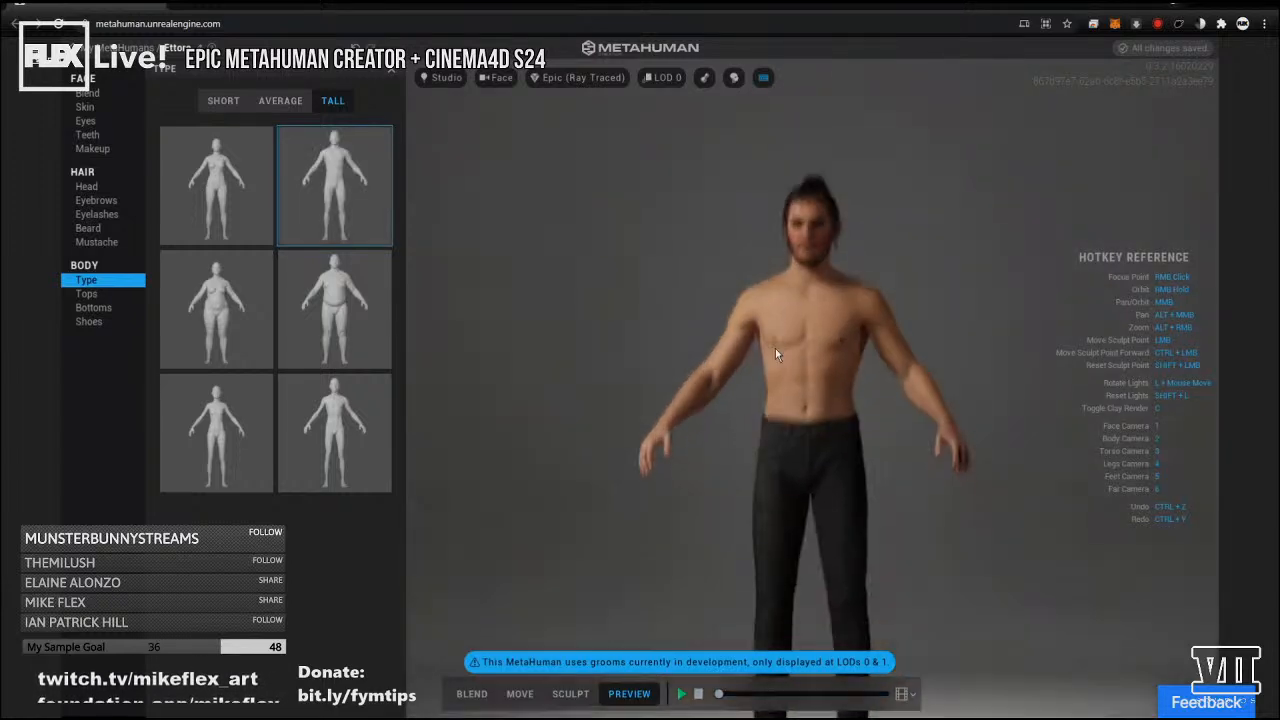
right_click_drag(842, 394, 870, 402)
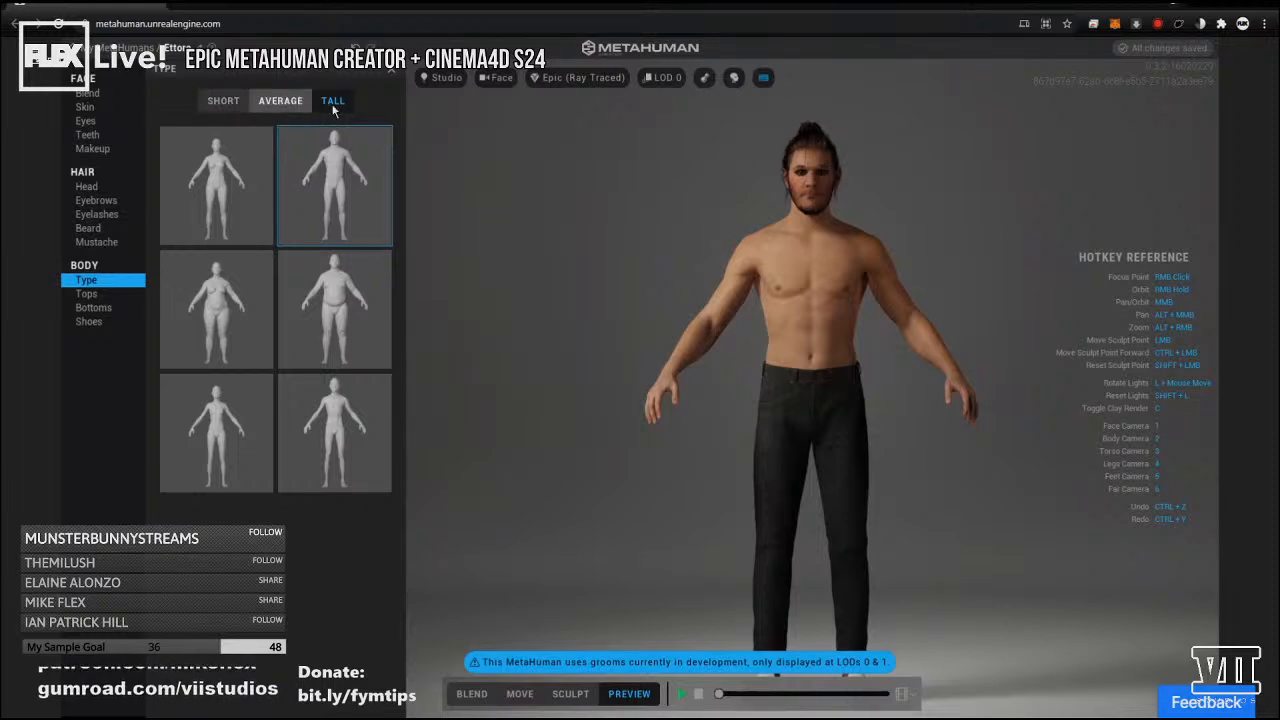
Compare the Average and Short heights for the same body type and return the height to Tall.
left_click(264, 100)
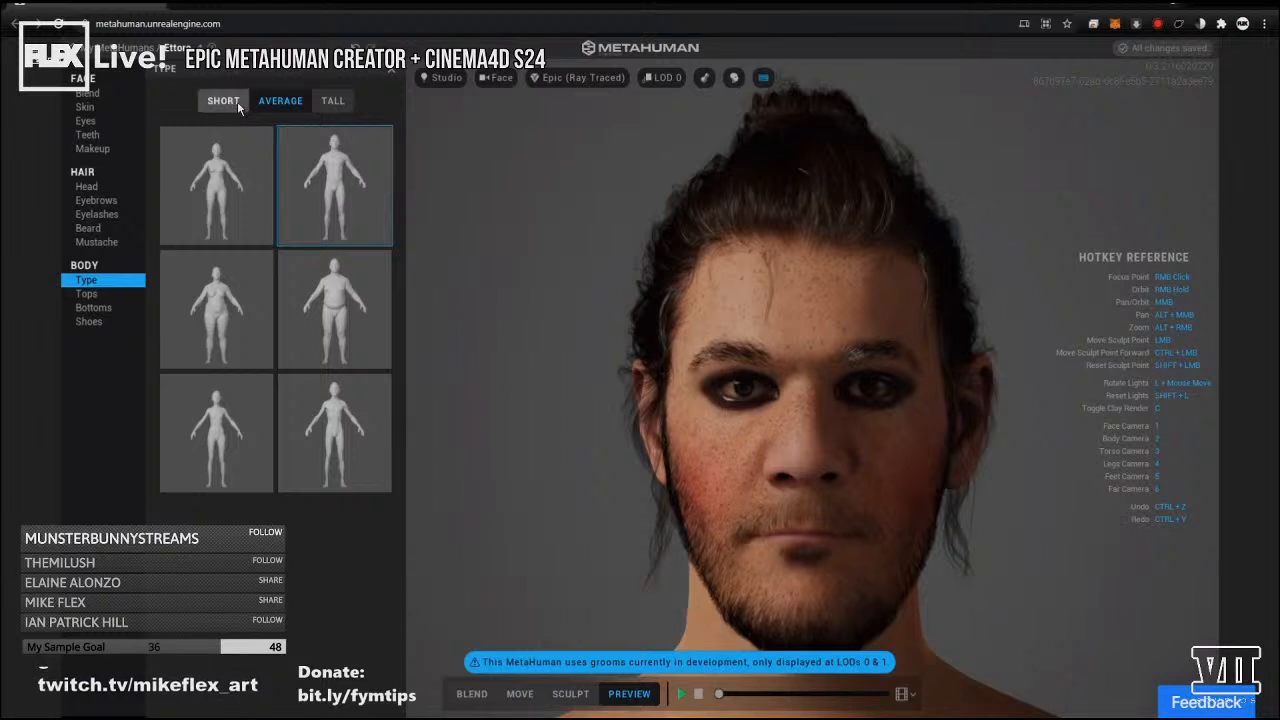
left_click(224, 101)
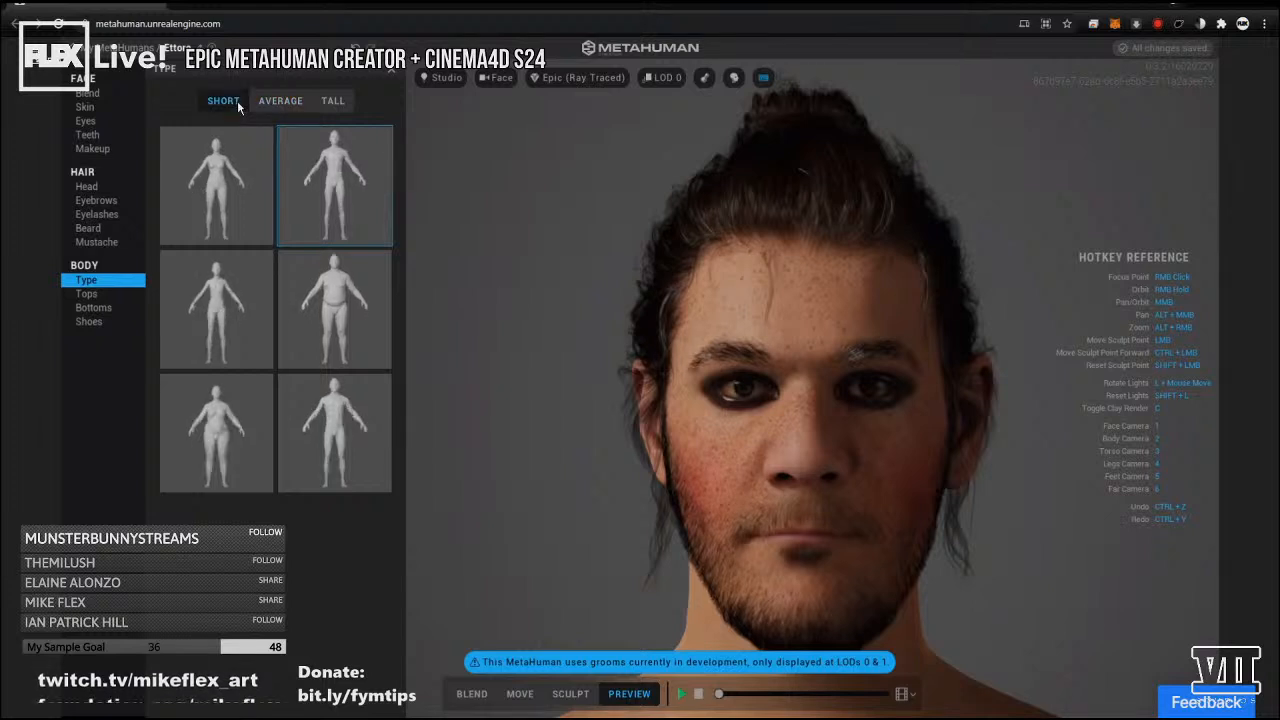
left_click(346, 104)
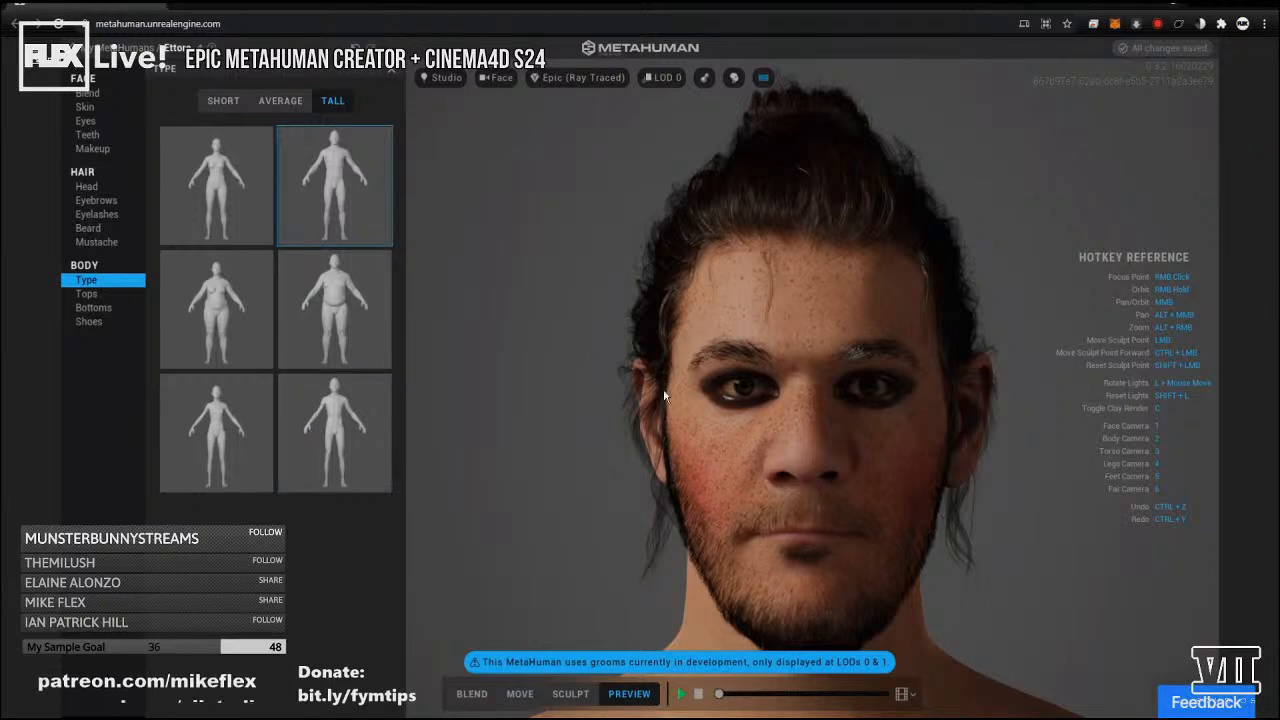
Examine the tall figure's full body and bare torso from the front and three-quarter side.
scroll(684, 465, "down", 5)
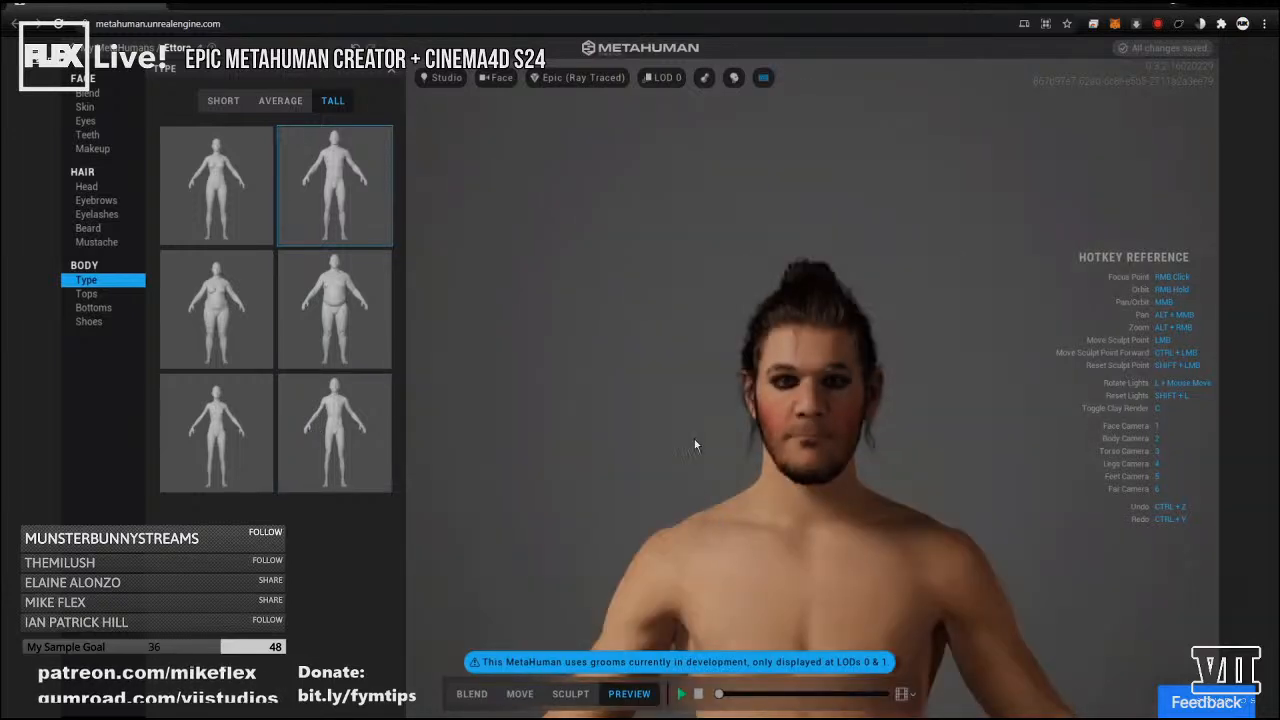
scroll(686, 291, "down", 3)
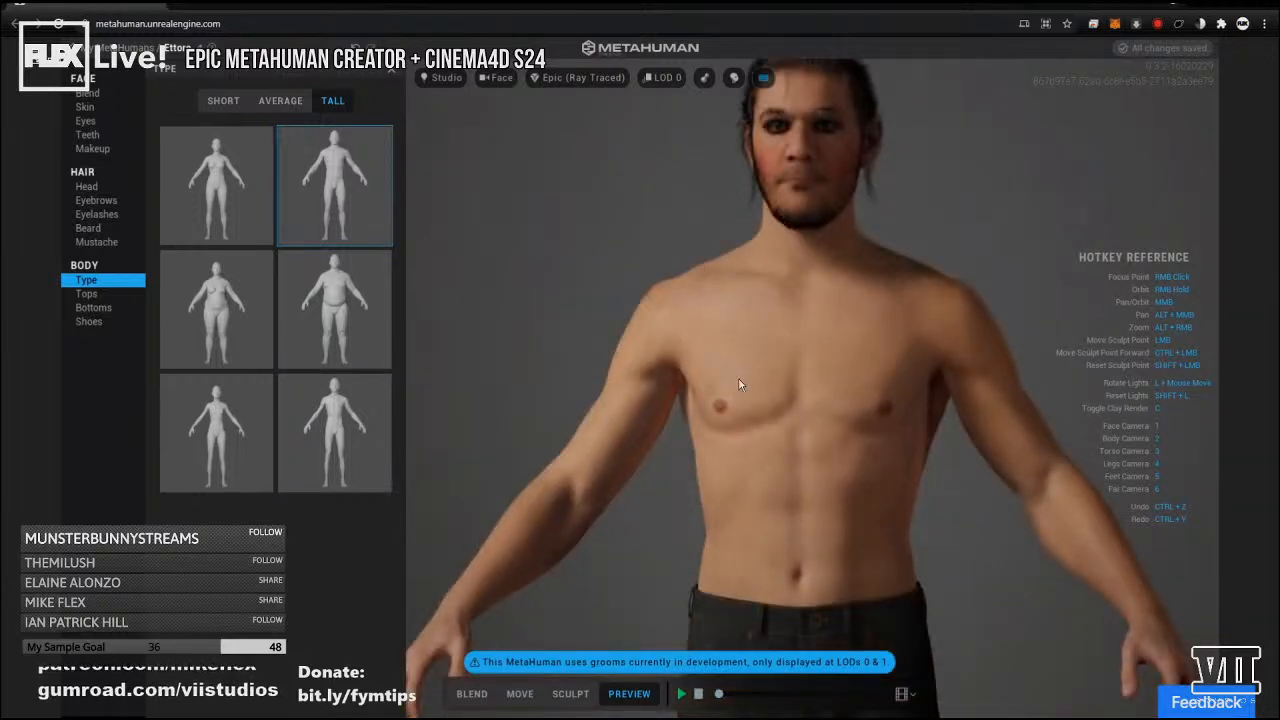
scroll(737, 380, "down", 3)
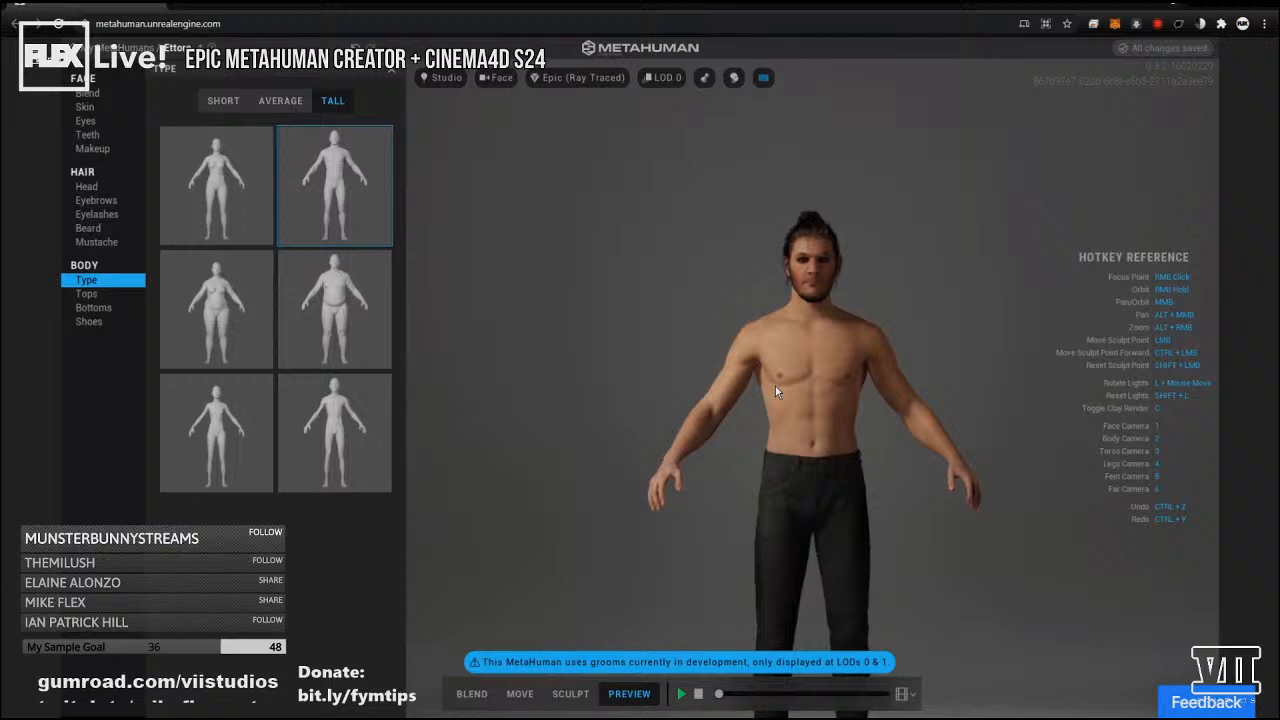
scroll(767, 299, "down", 3)
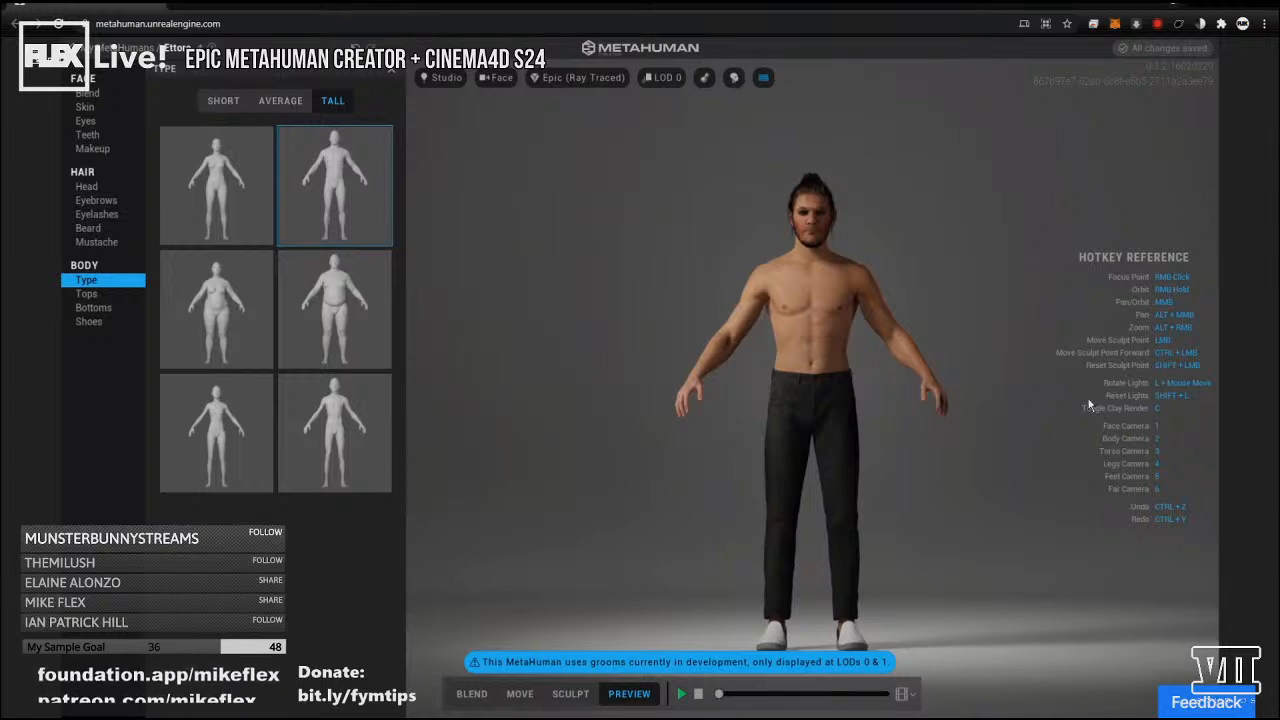
key("3")
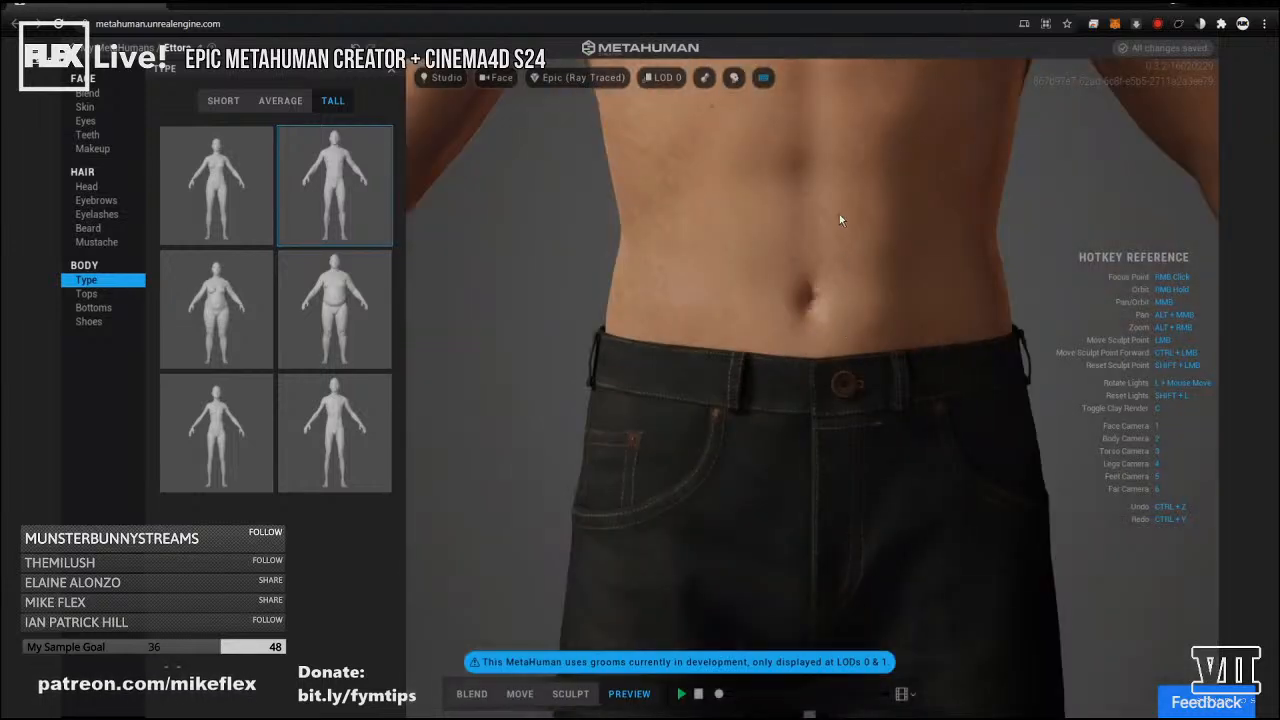
middle_click_drag(829, 245, 811, 415)
right_click_drag(800, 397, 779, 380)
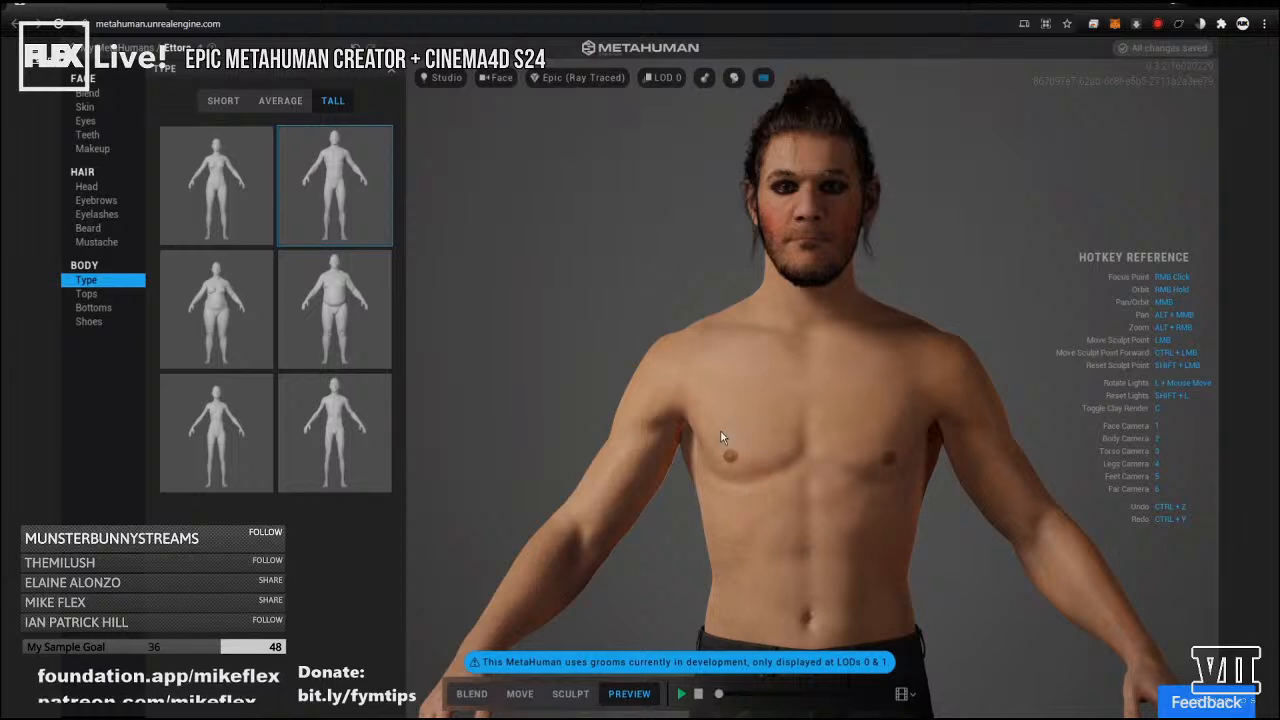
right_click_drag(807, 353, 457, 378)
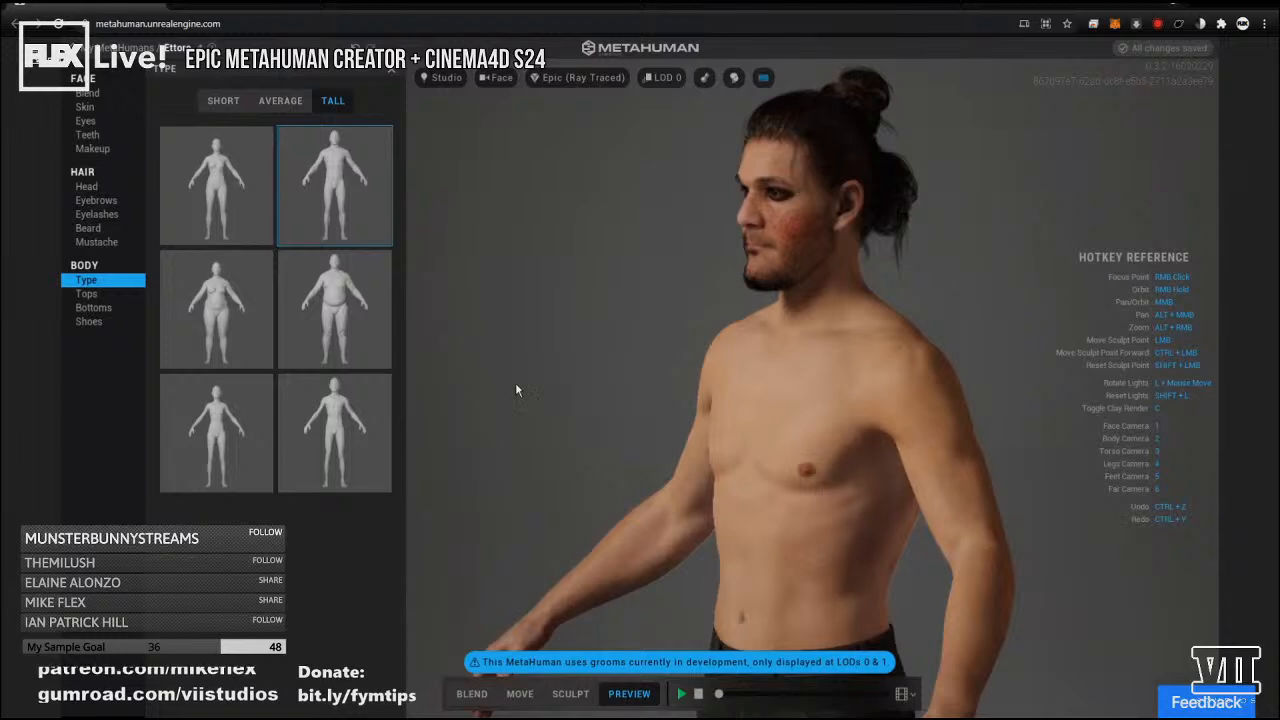
right_click_drag(686, 410, 787, 376)
scroll(784, 391, "down", 5)
scroll(804, 444, "up", 3)
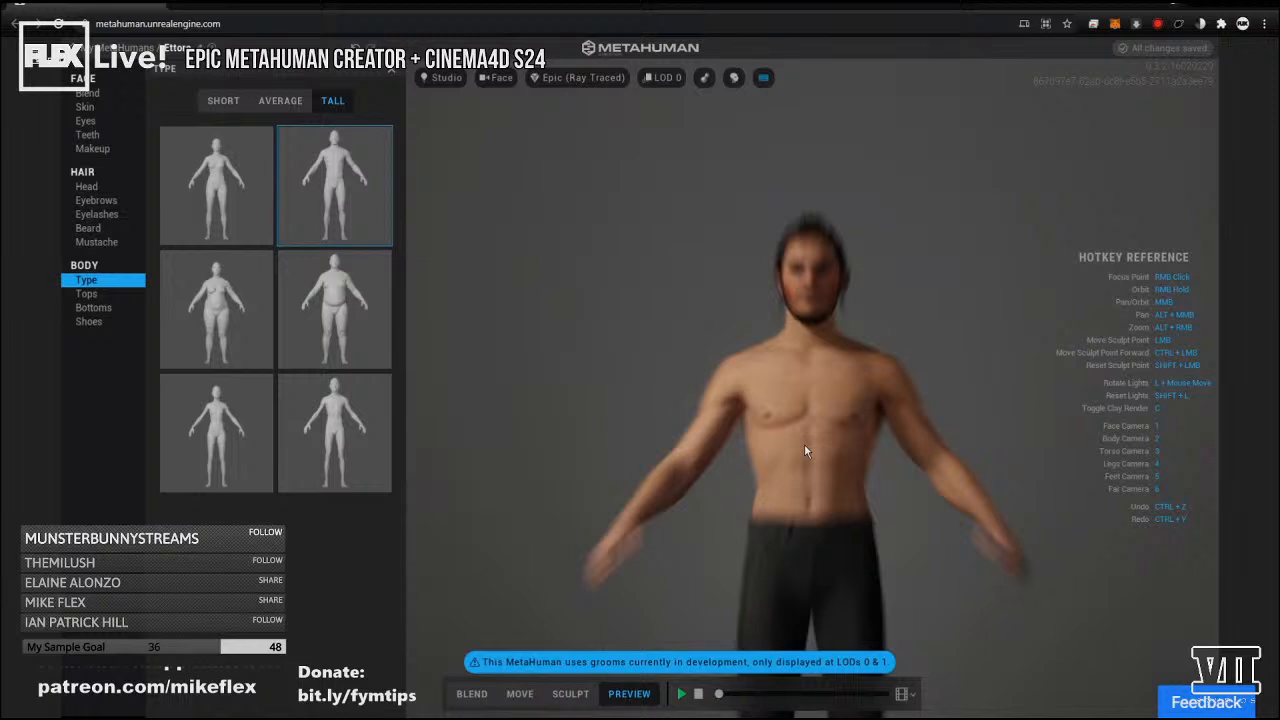
right_click_drag(809, 456, 793, 406)
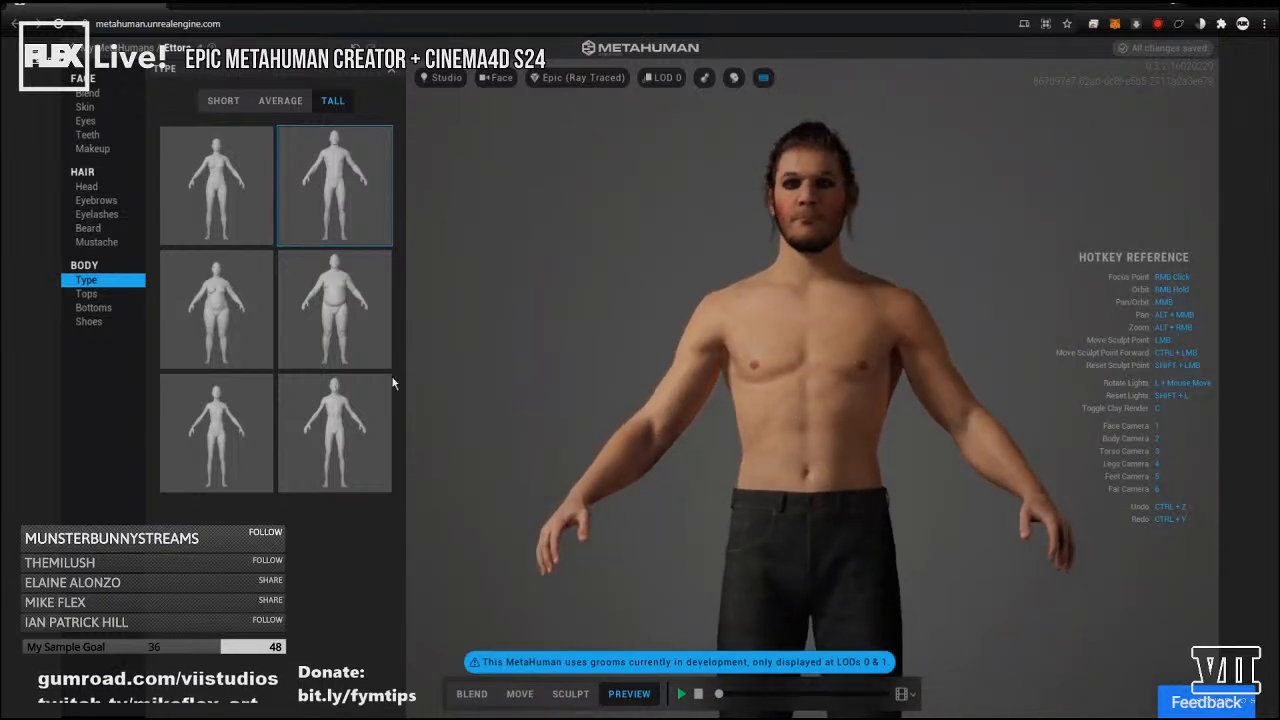
Try the third male body type at Tall height, view the face, and return to the first male type.
left_click(340, 437)
key("1")
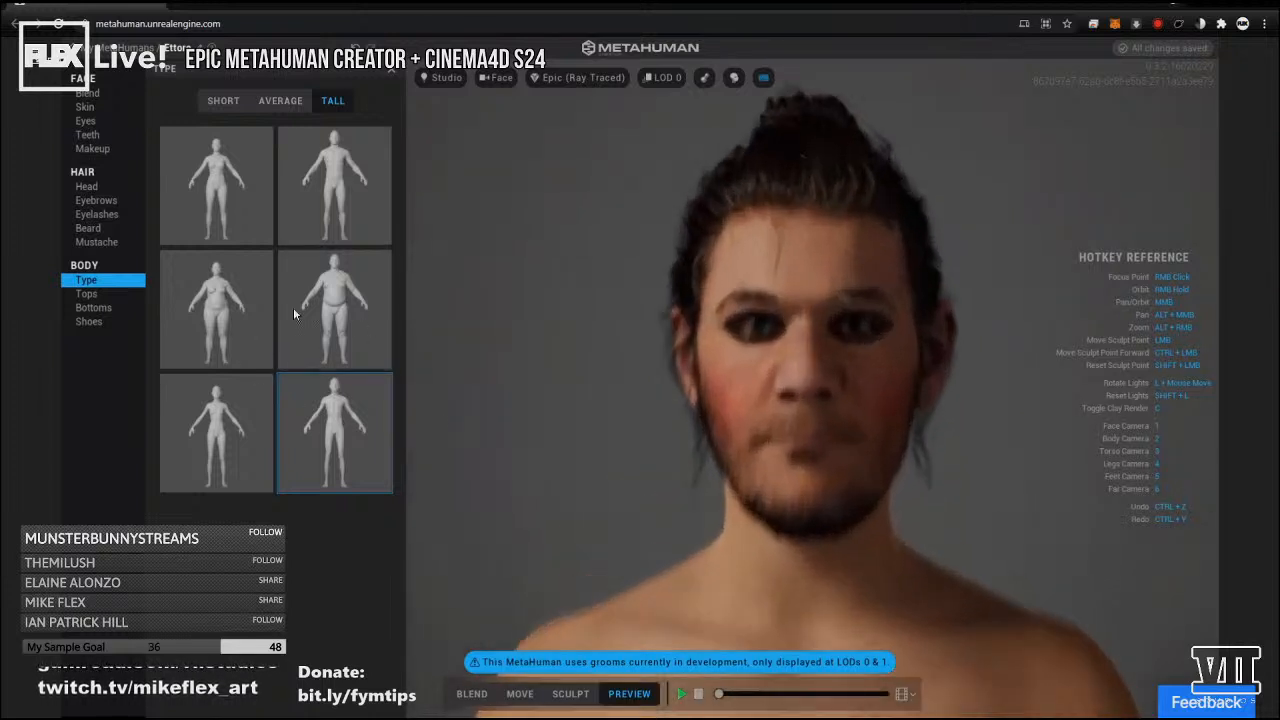
left_click(330, 200)
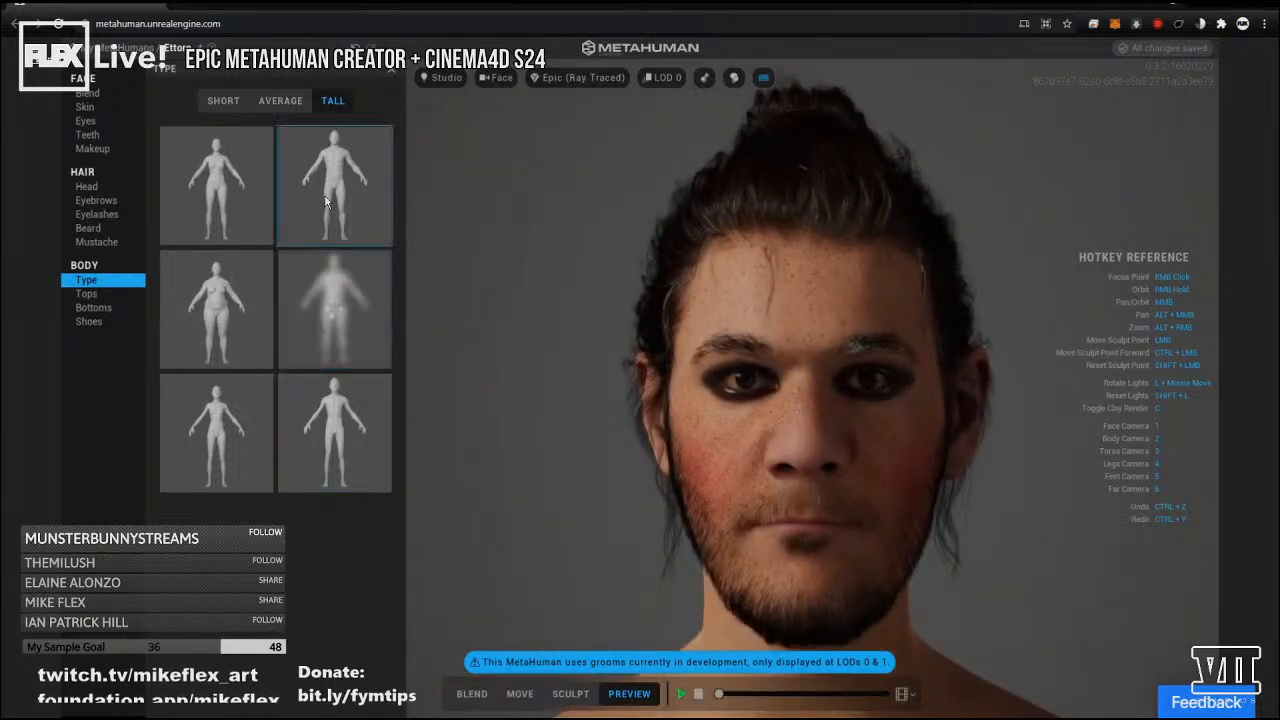
Try the collared button-up shirt and the crew-neck sweater on the character, viewing them from the front and side.
left_click(88, 294)
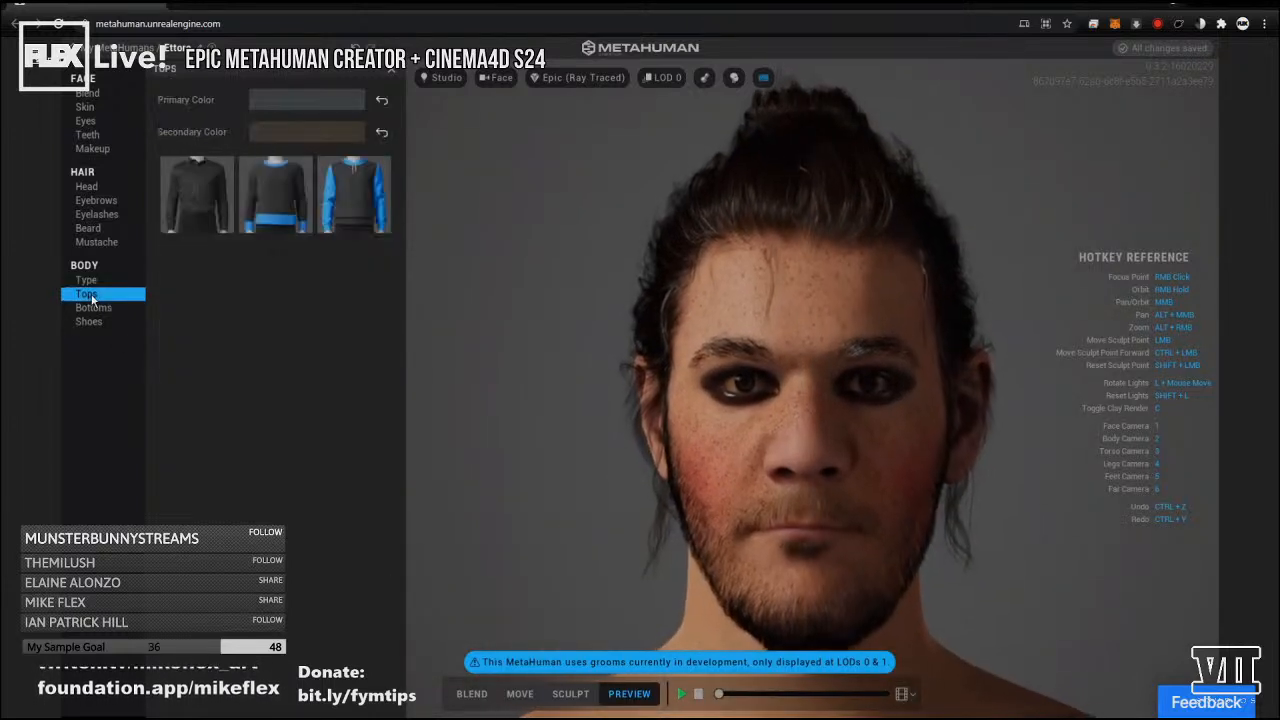
left_click(186, 185)
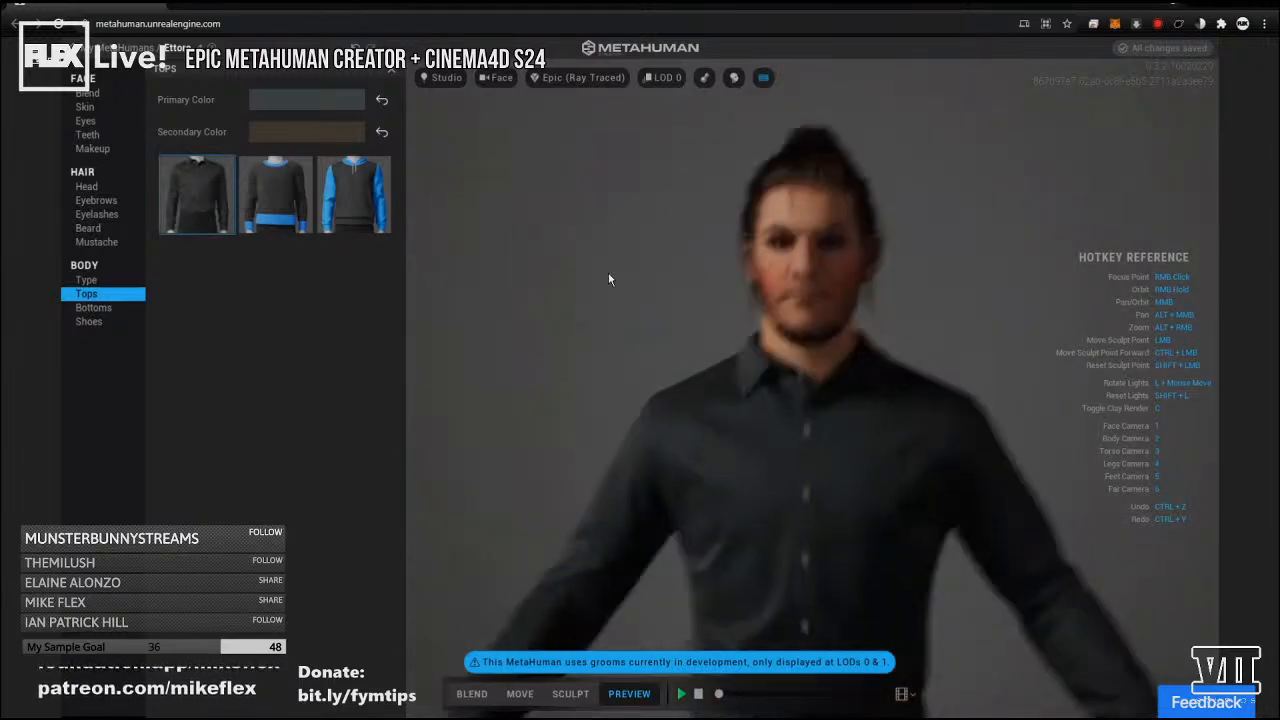
scroll(600, 292, "down", 2)
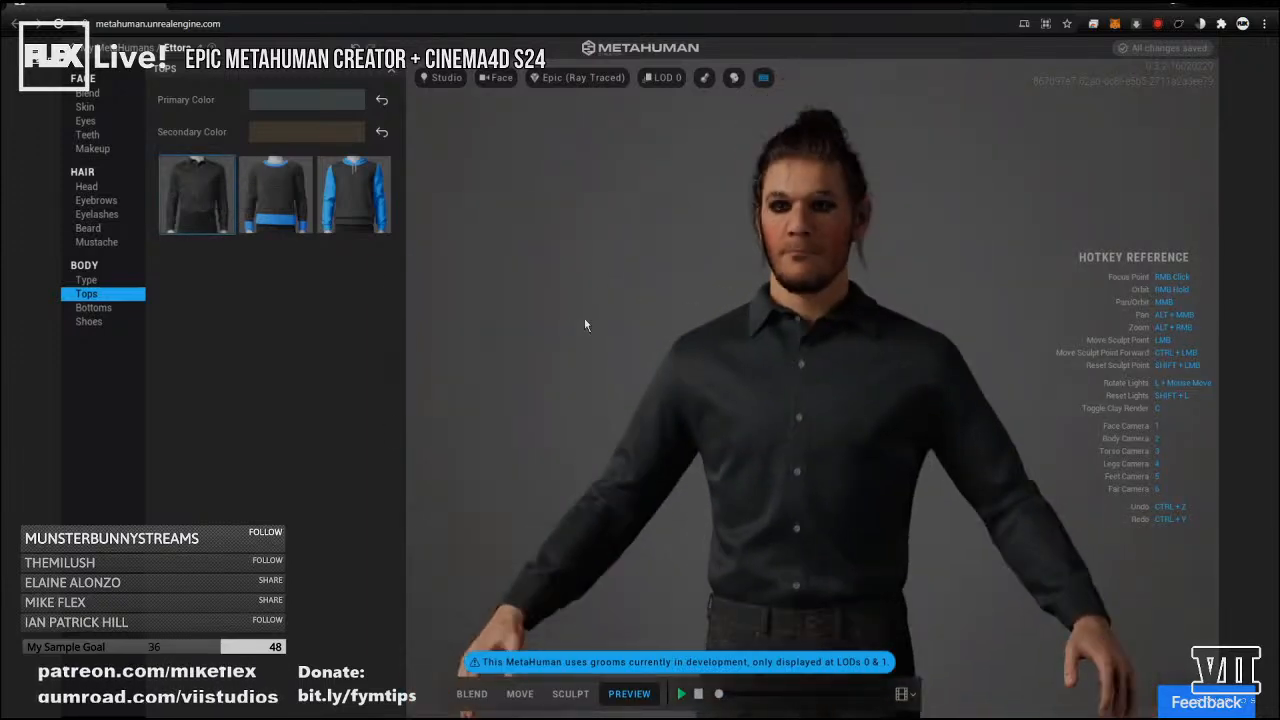
right_click_drag(622, 322, 517, 306)
right_click_drag(726, 316, 696, 320)
scroll(912, 331, "down", 5)
scroll(800, 378, "up", 2)
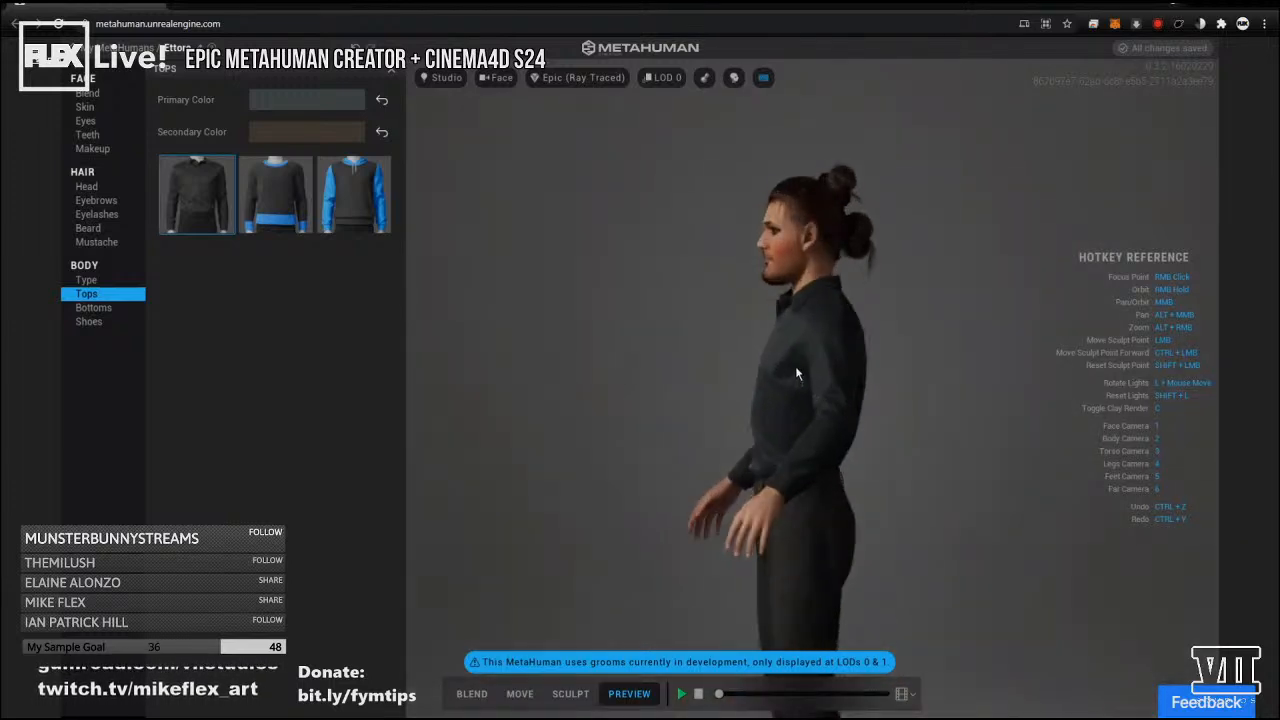
left_click(293, 197)
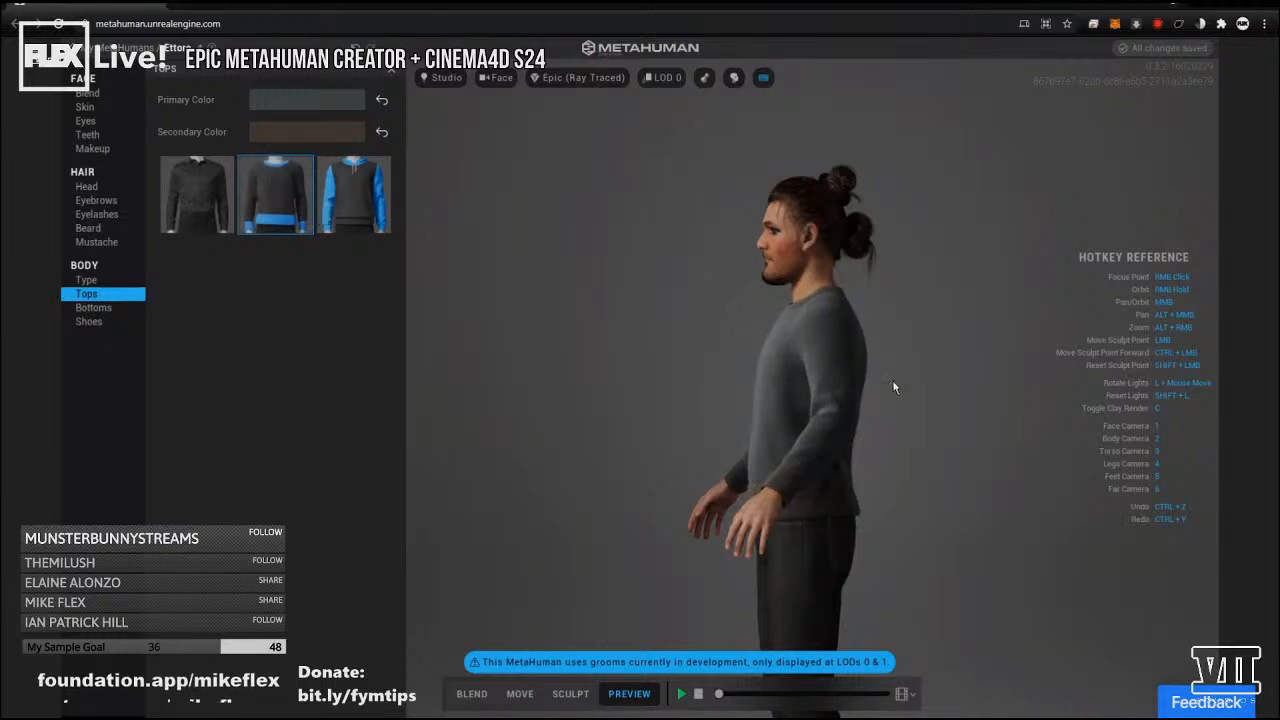
right_click_drag(923, 354, 467, 299)
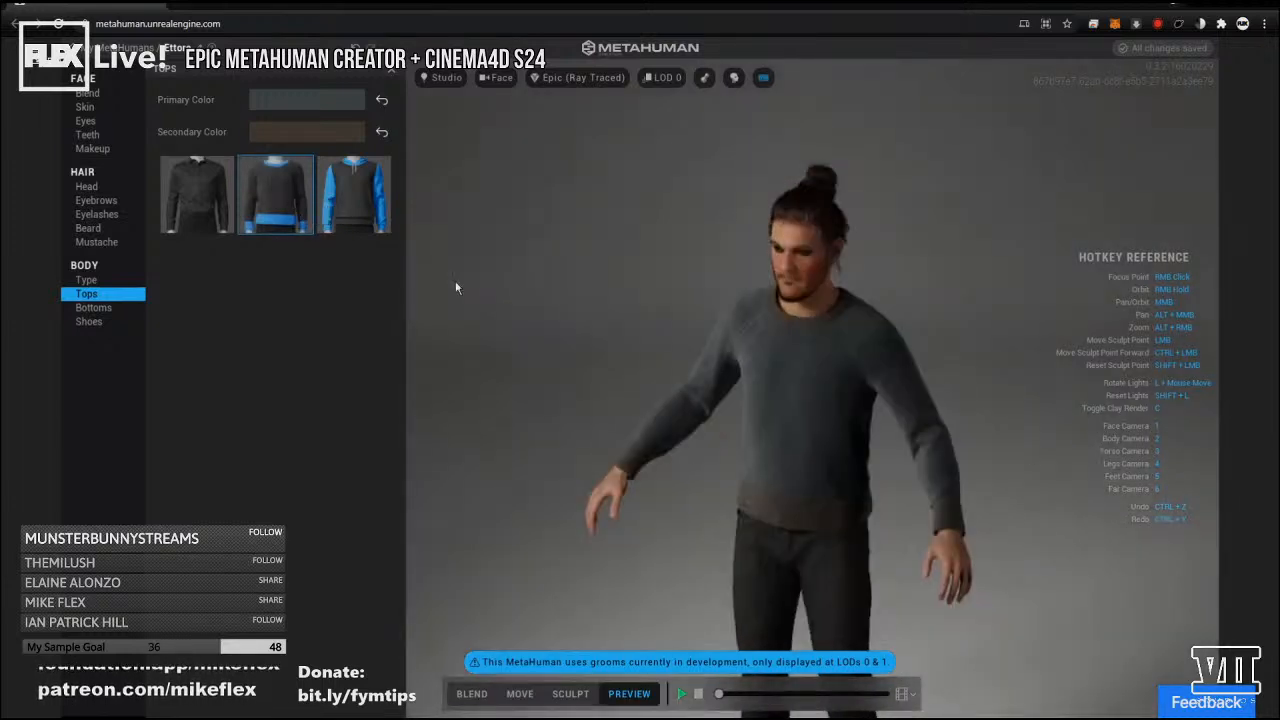
Dress the character in the hooded top and inspect the face and hair up close from several angles.
left_click(351, 204)
right_click_drag(718, 325, 1075, 307)
scroll(853, 243, "up", 10)
middle_click_drag(837, 206, 855, 487)
middle_click_drag(775, 273, 830, 381)
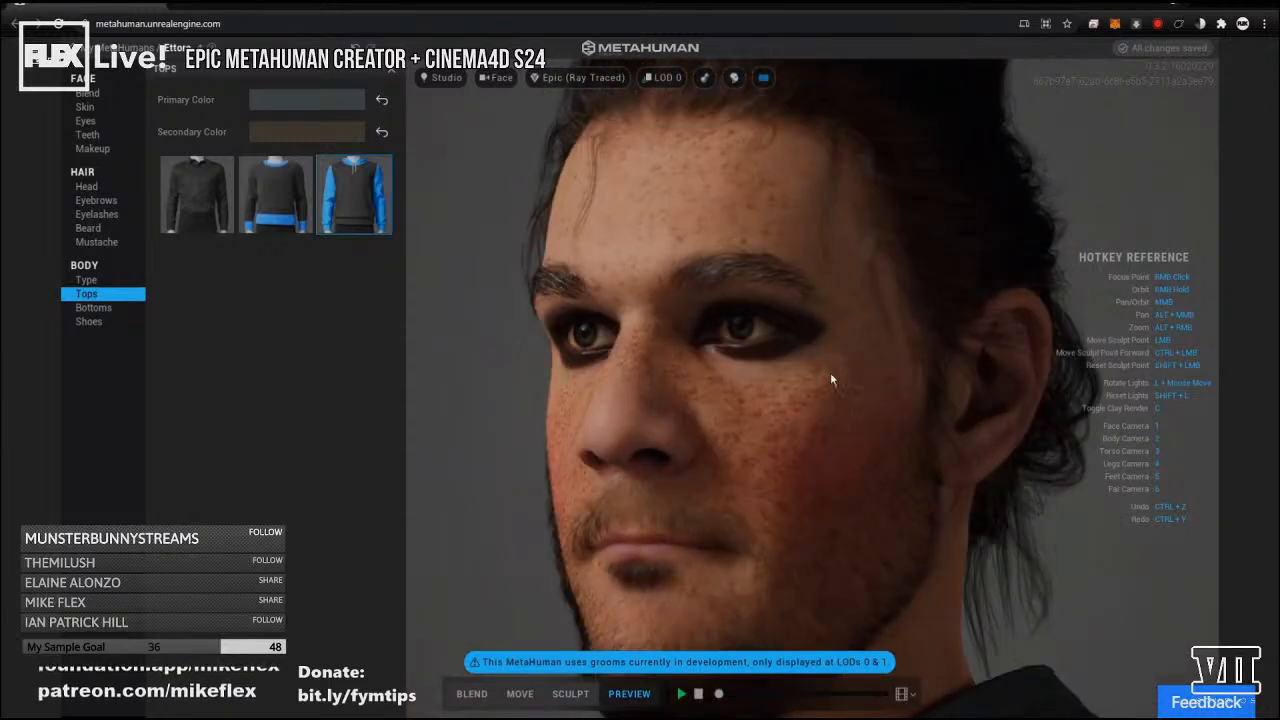
scroll(838, 377, "down", 5)
middle_click_drag(846, 329, 708, 332)
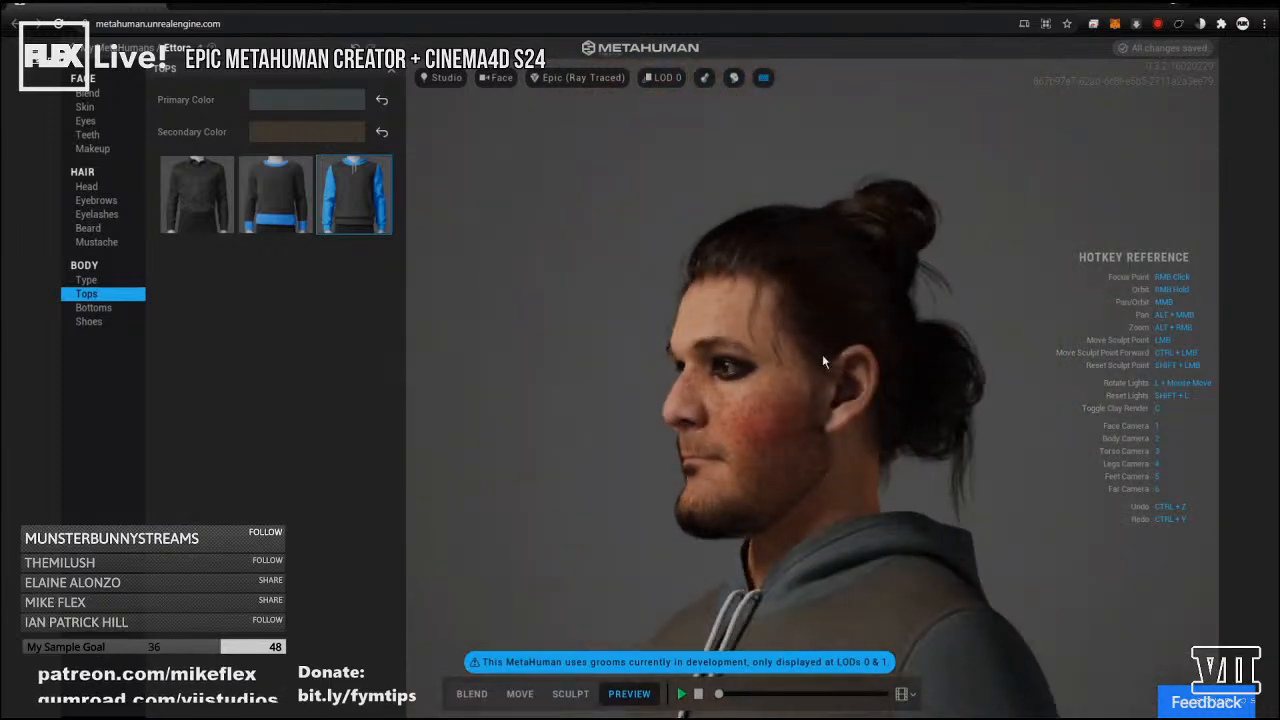
middle_click_drag(822, 356, 722, 324)
Set the level of detail to LOD 7 and examine the simplified head from the side and front.
left_click(666, 78)
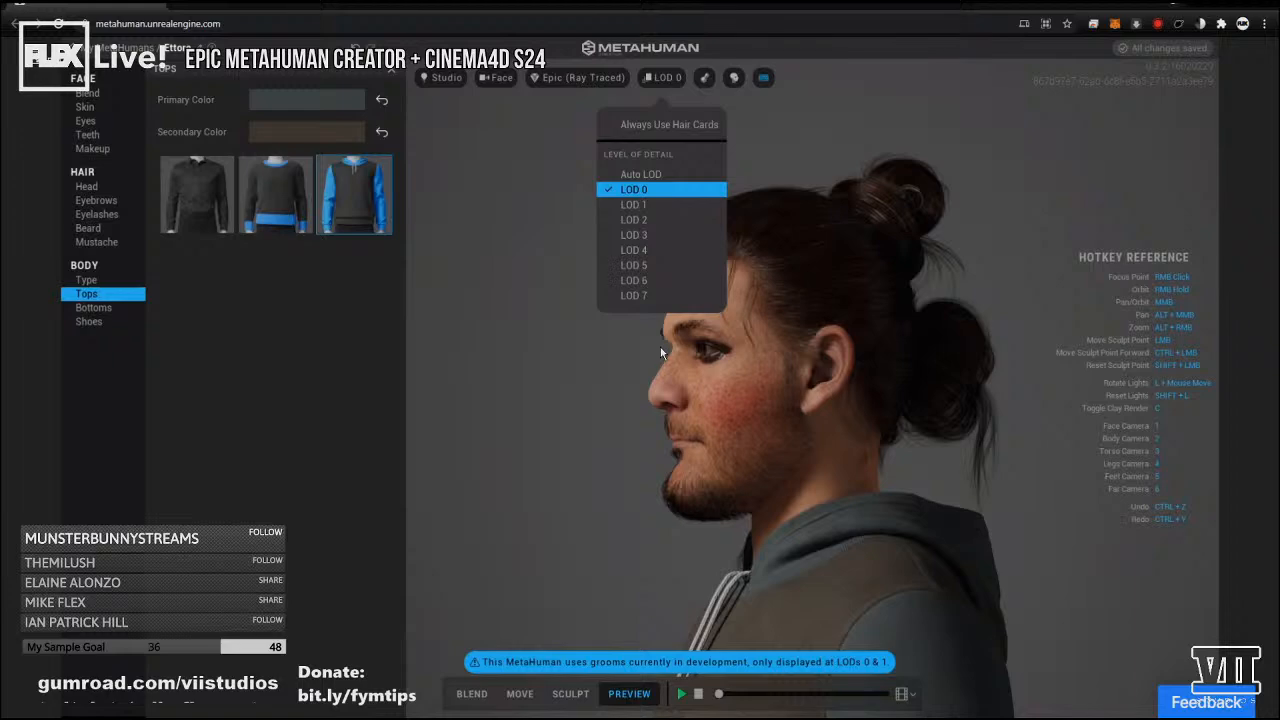
left_click(633, 295)
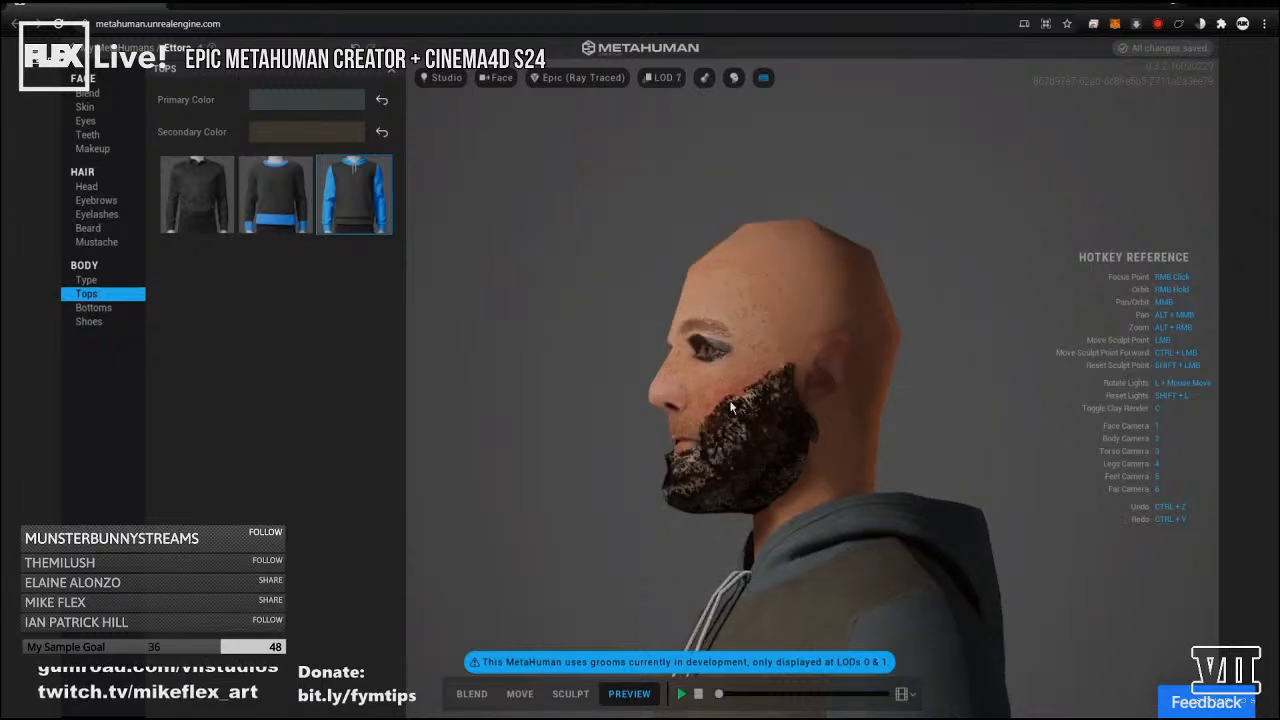
middle_click_drag(730, 401, 1052, 352)
middle_click_drag(765, 352, 906, 364)
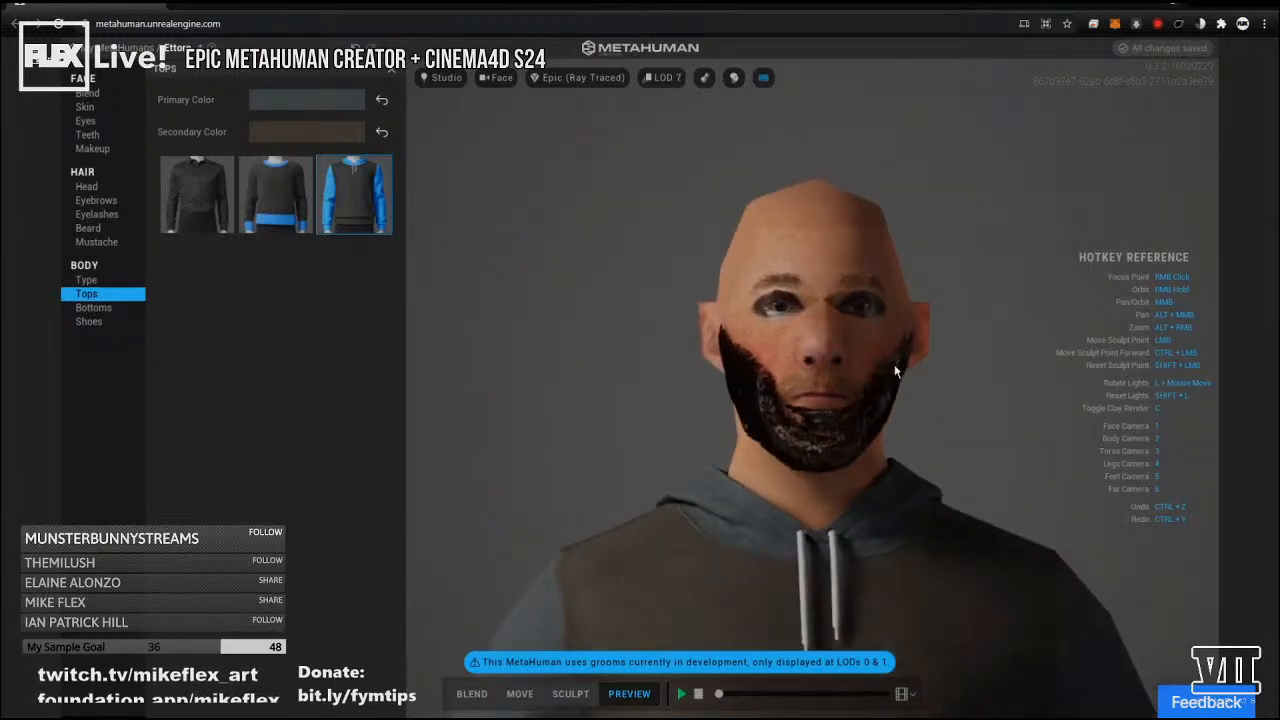
scroll(880, 360, "up", 5)
scroll(900, 300, "down", 2)
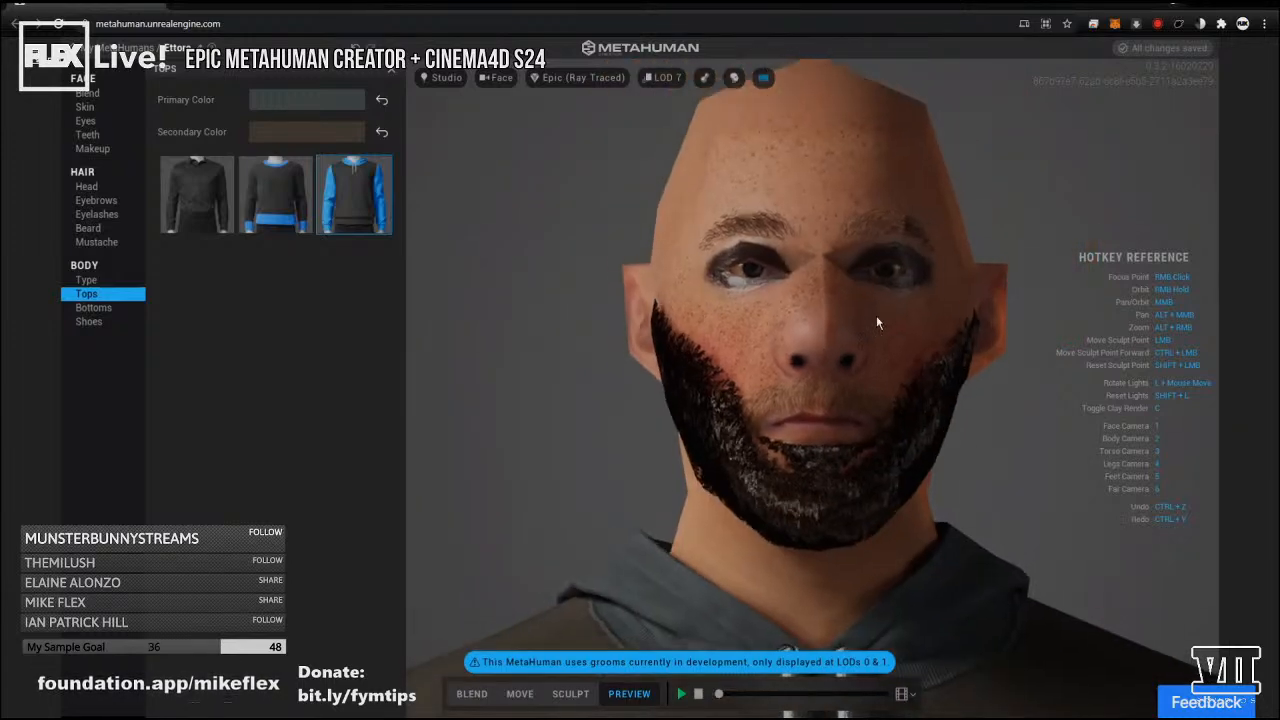
scroll(880, 323, "down", 1)
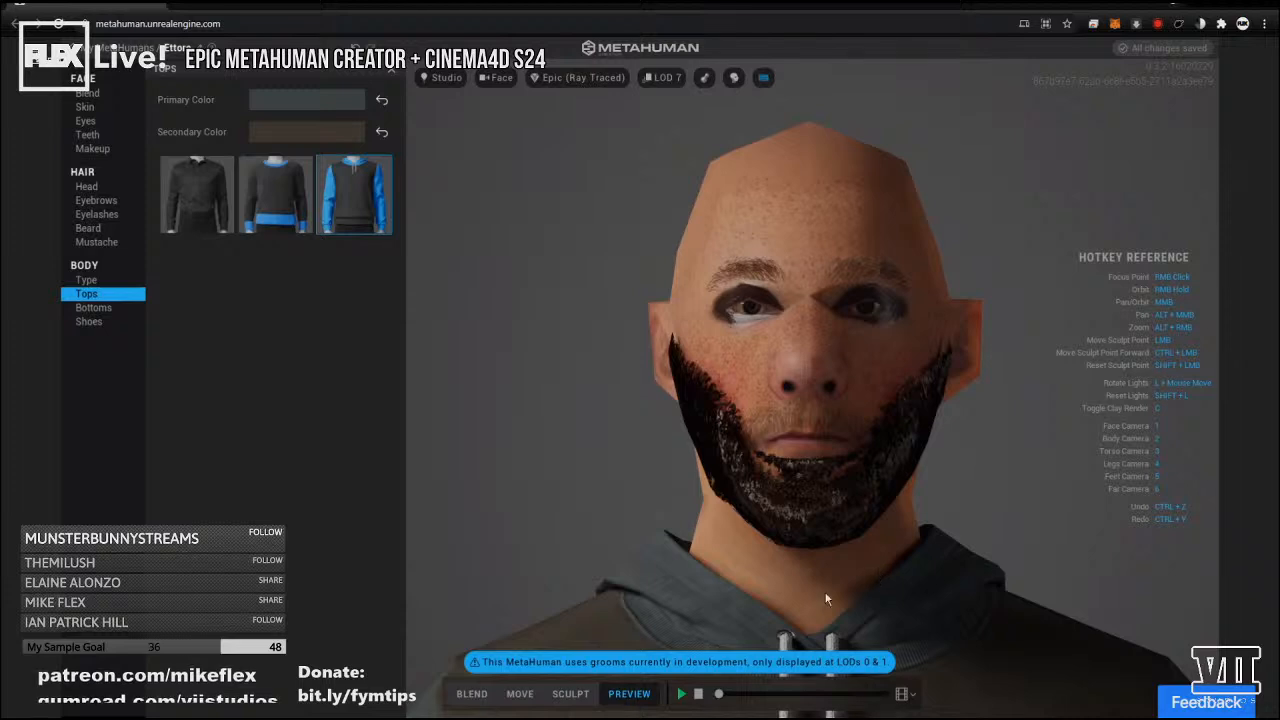
Play the body animation in full-body view and check the character at LOD 6 and LOD 4.
left_click(681, 696)
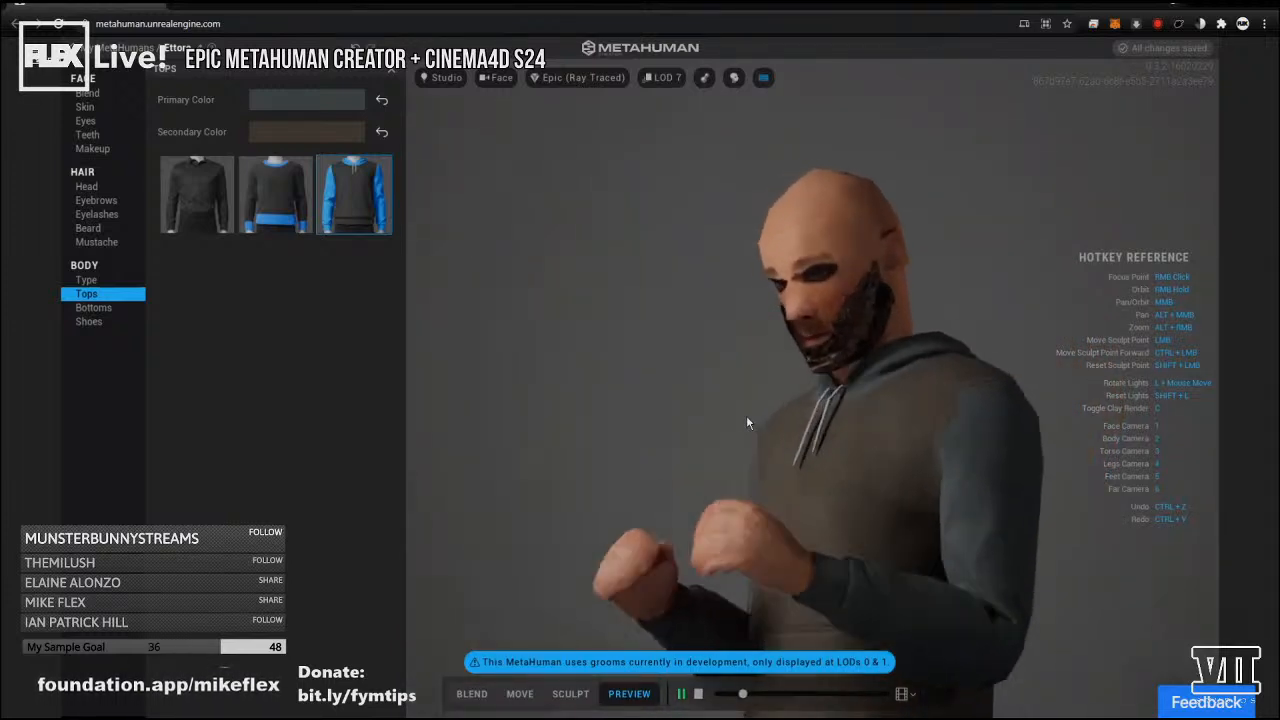
key("2")
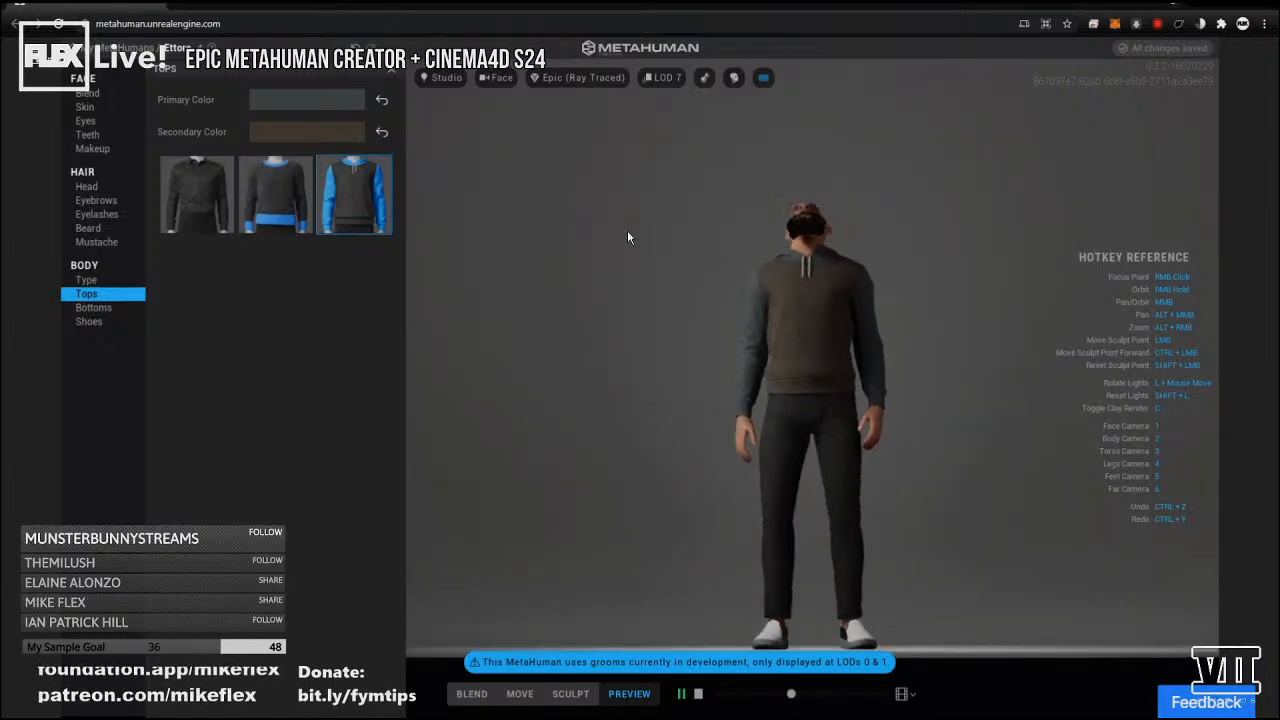
left_click(660, 77)
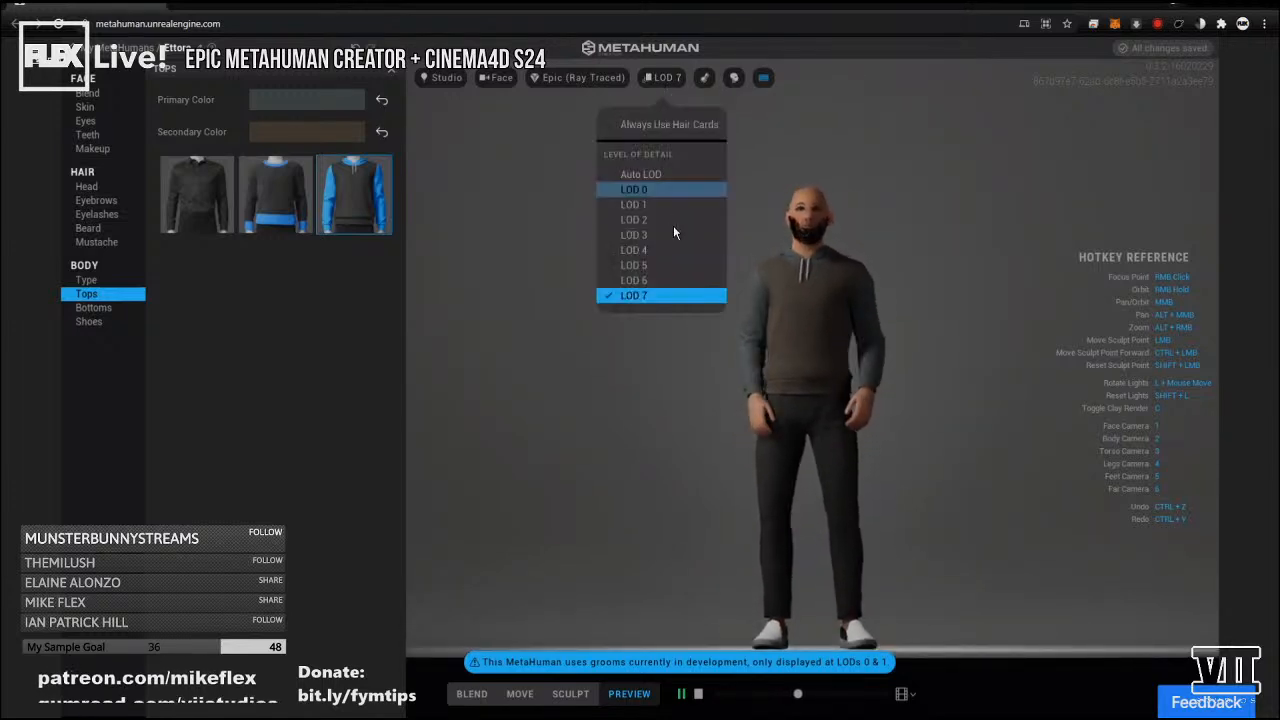
left_click(635, 279)
left_click(660, 77)
left_click(649, 251)
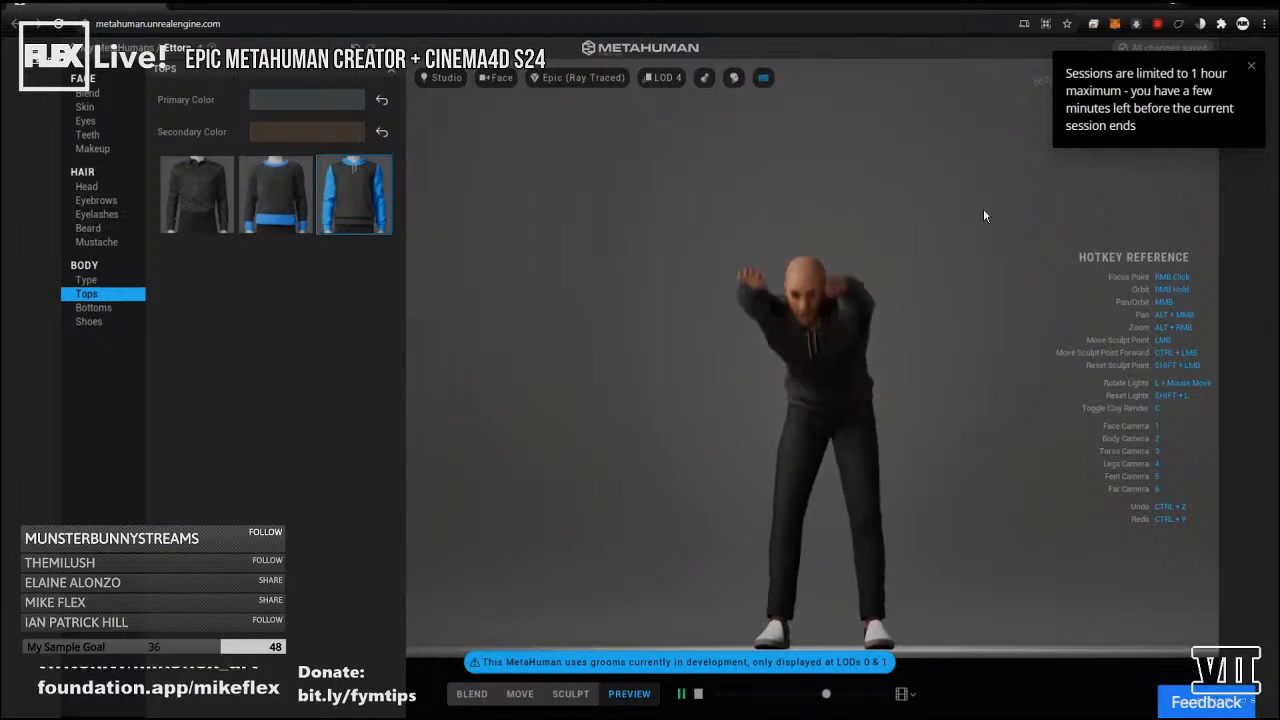
Compare the animated character at LOD 3, LOD 2 and LOD 1.
left_click(667, 78)
left_click(664, 234)
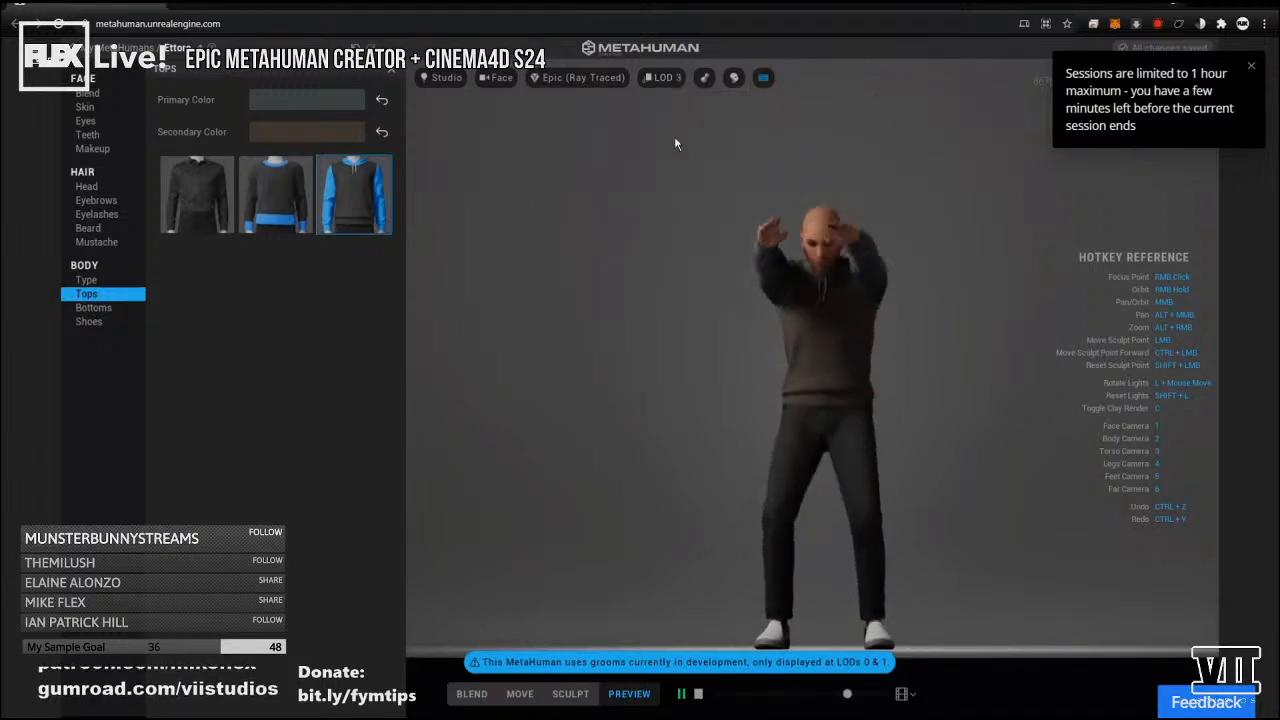
left_click(662, 77)
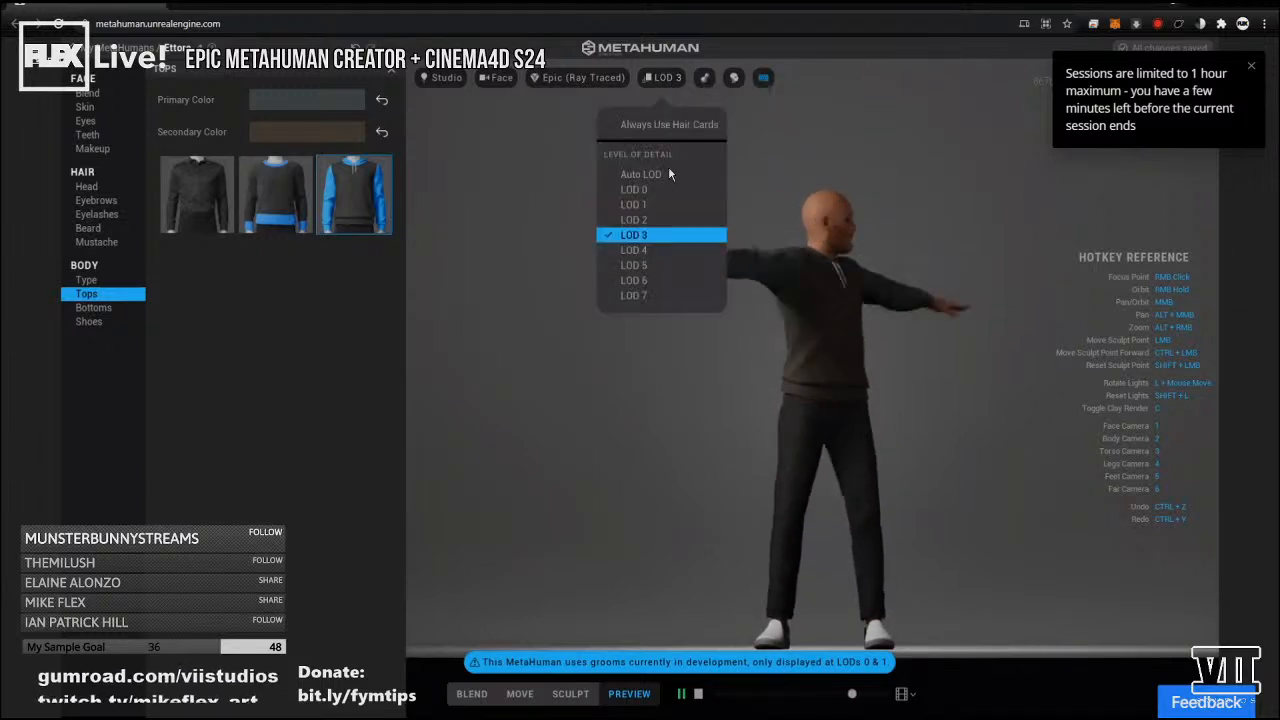
left_click(667, 220)
left_click(646, 76)
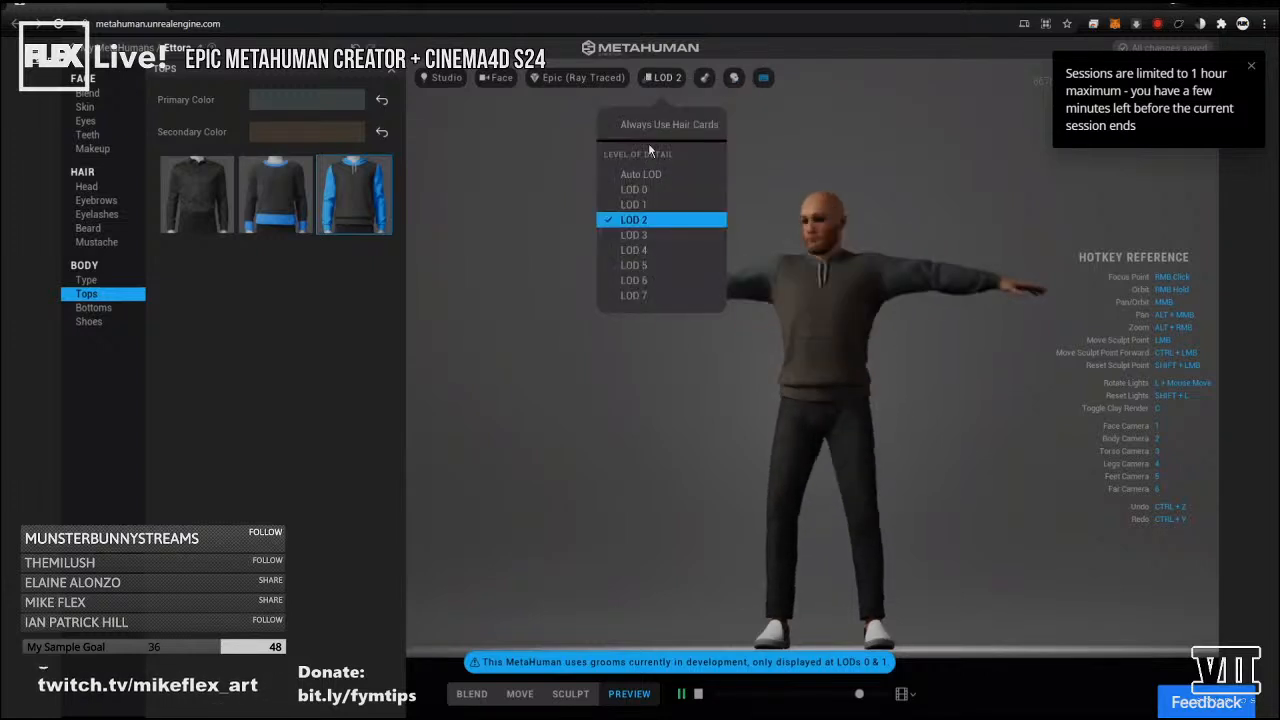
left_click(644, 201)
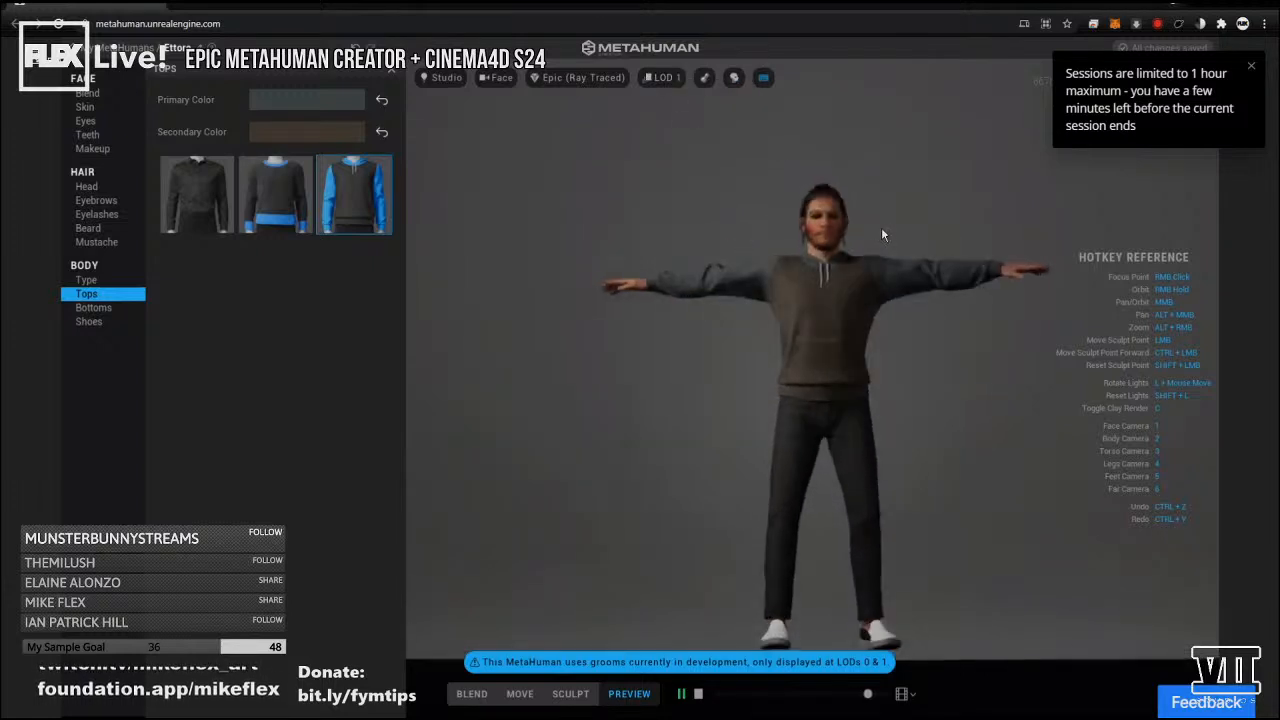
Set the level of detail back to LOD 7 and inspect the animated upper body from closer.
left_click(660, 78)
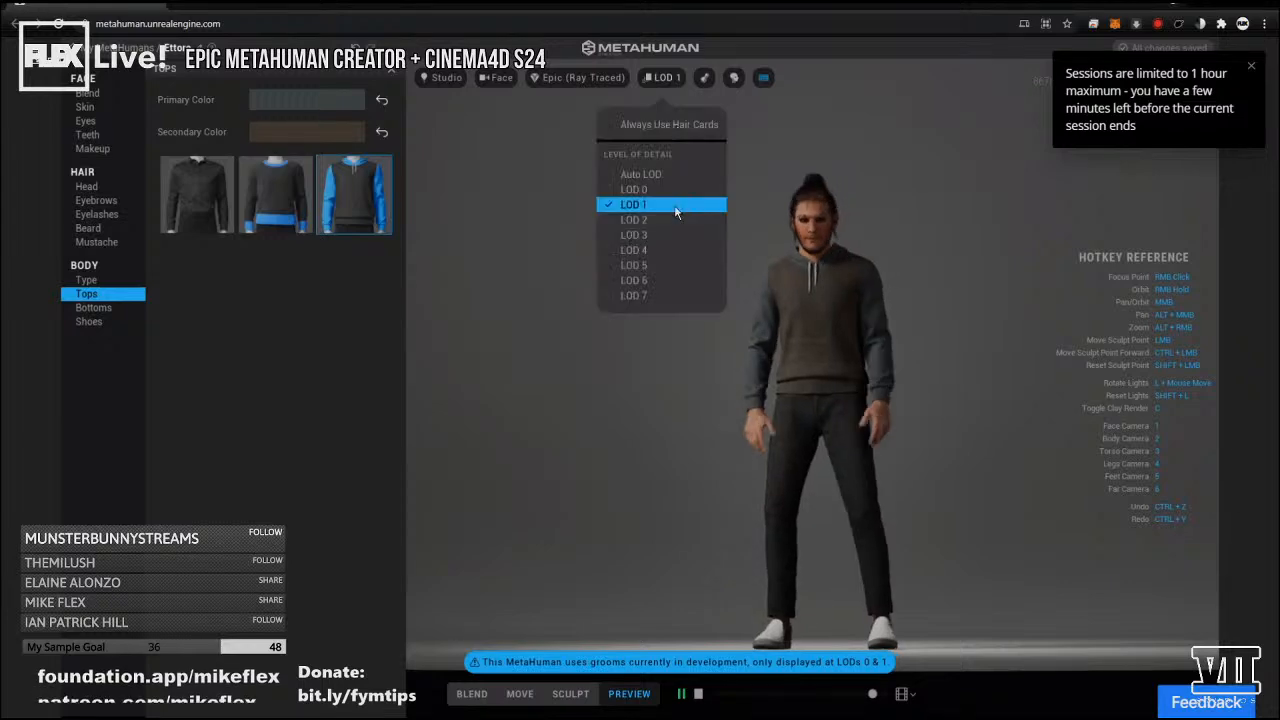
left_click(652, 293)
scroll(878, 220, "up", 5)
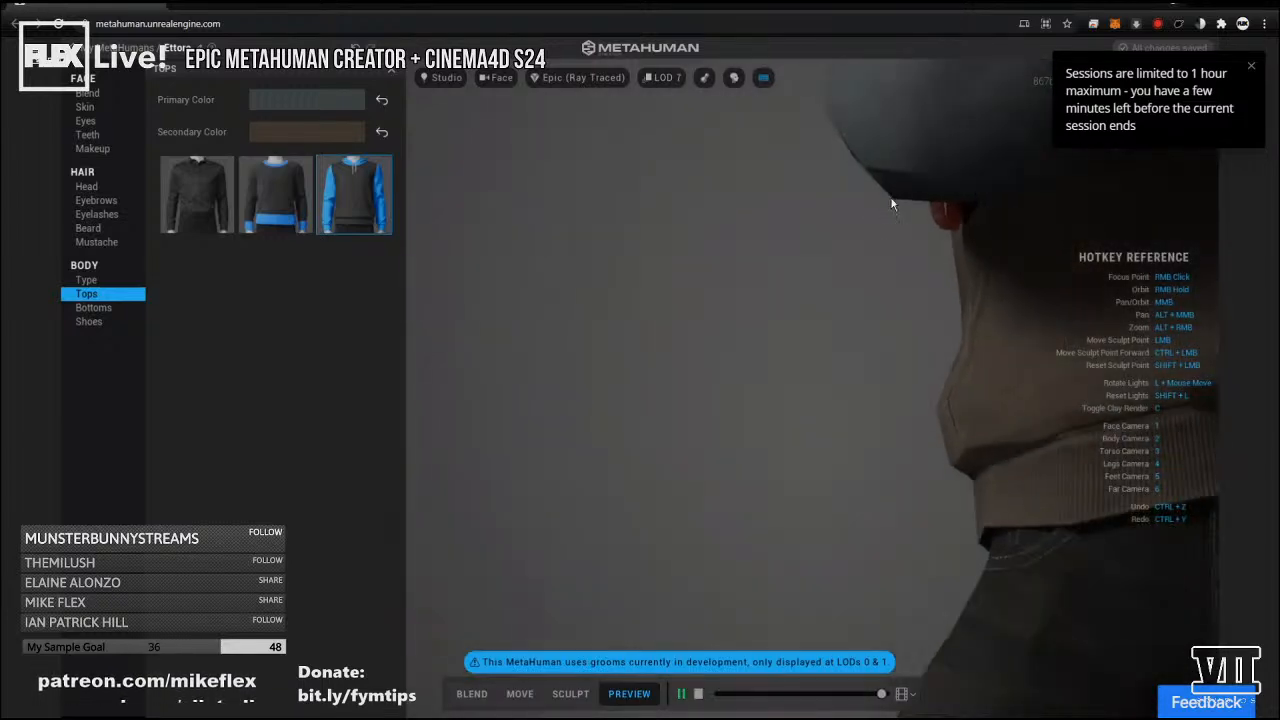
middle_click_drag(839, 368, 896, 567)
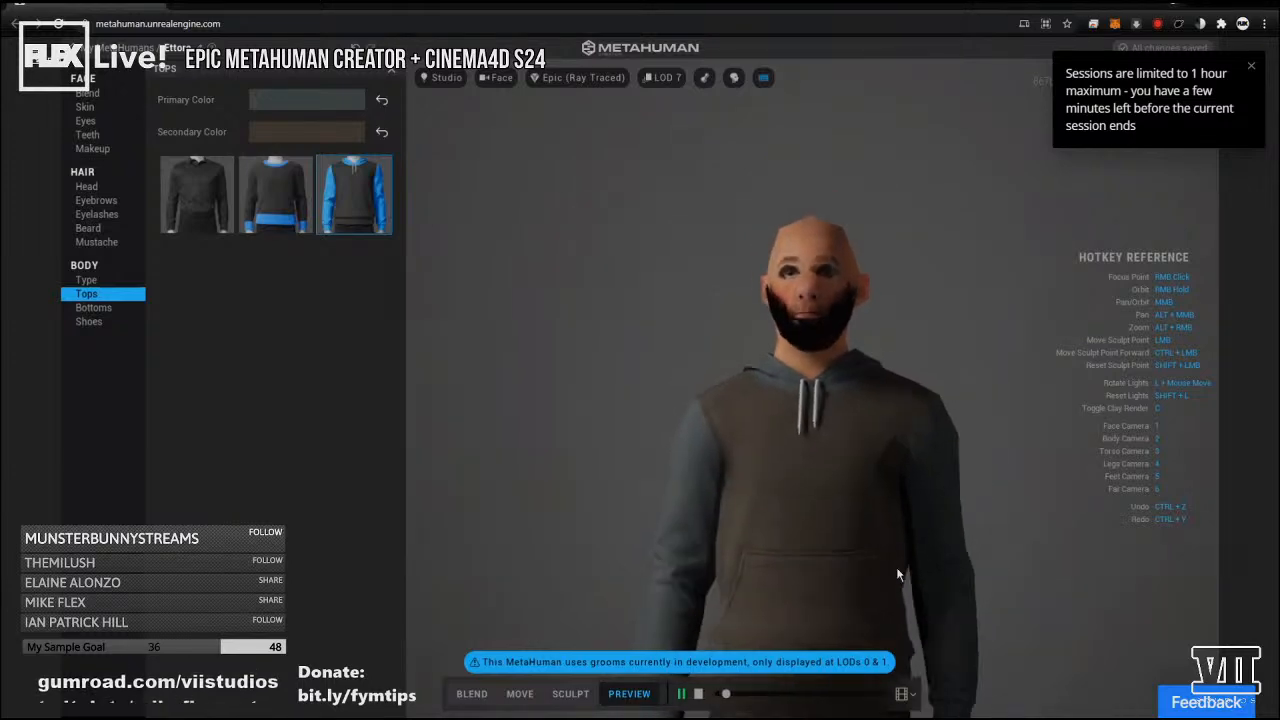
Switch the preview to a facial animation and inspect the LOD 7 face and beard up close.
left_click(902, 693)
left_click(897, 637)
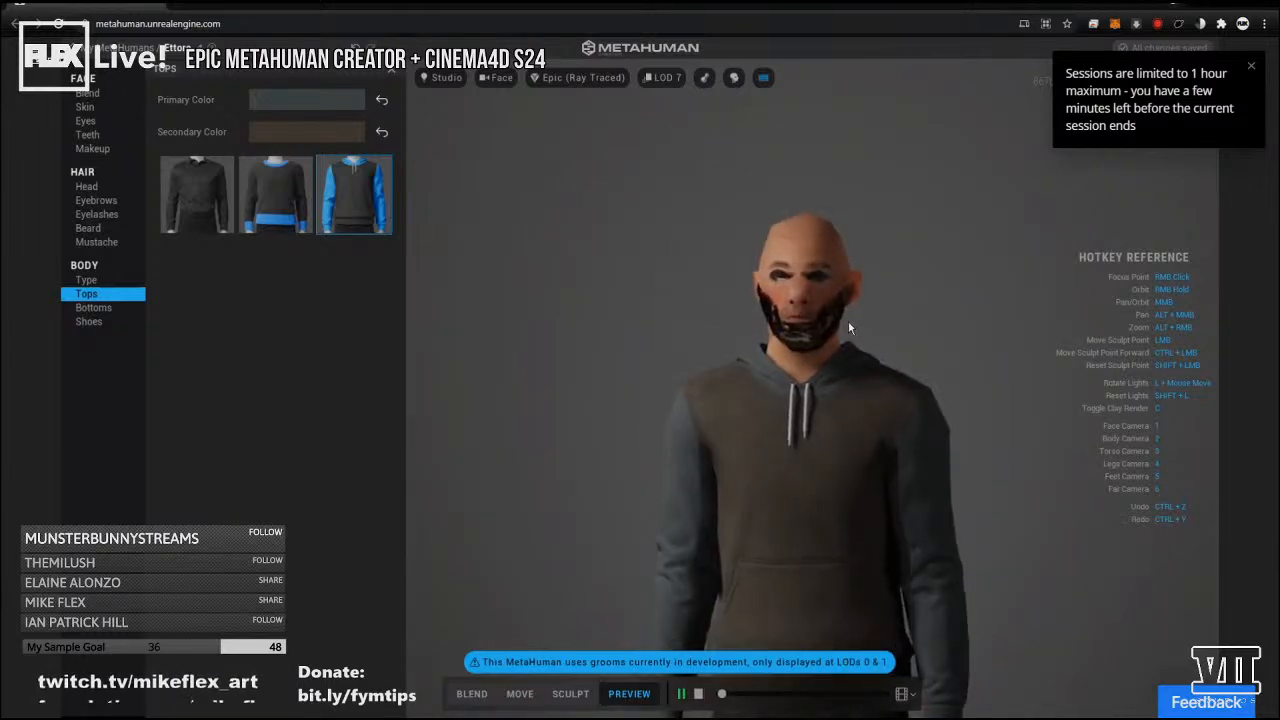
scroll(854, 323, "up", 5)
middle_click_drag(798, 406, 797, 457)
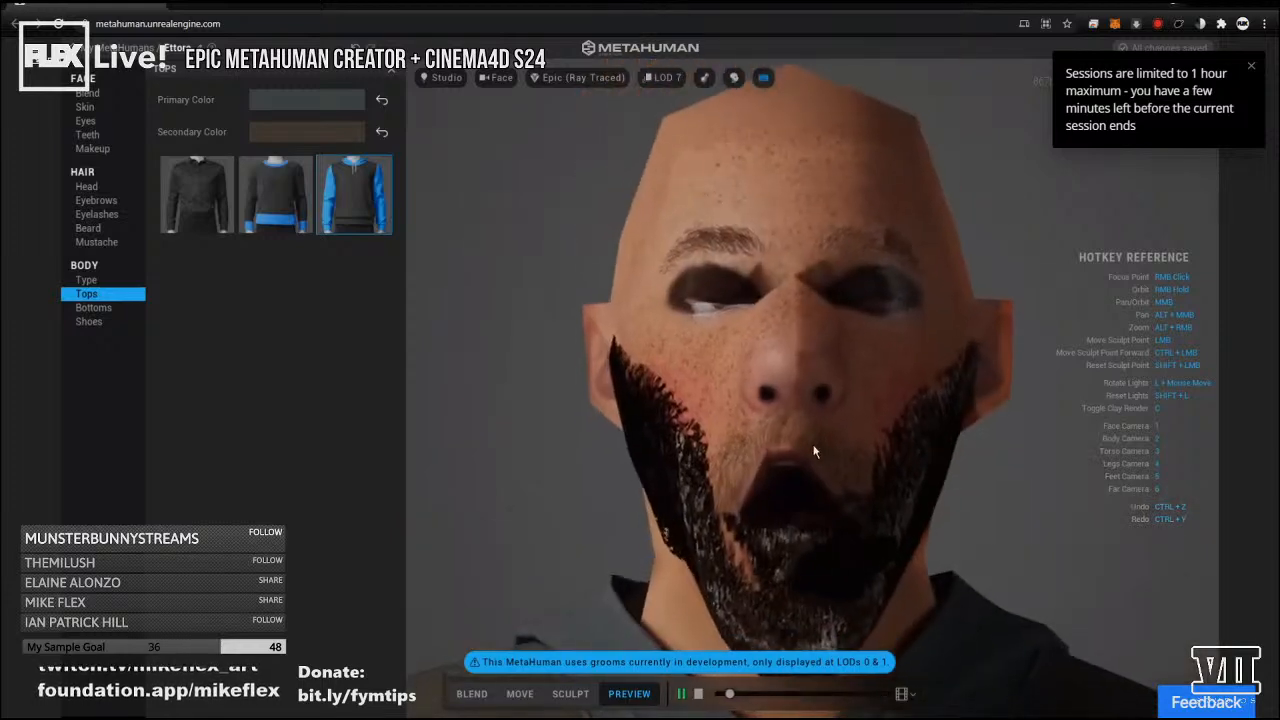
scroll(815, 362, "down", 2)
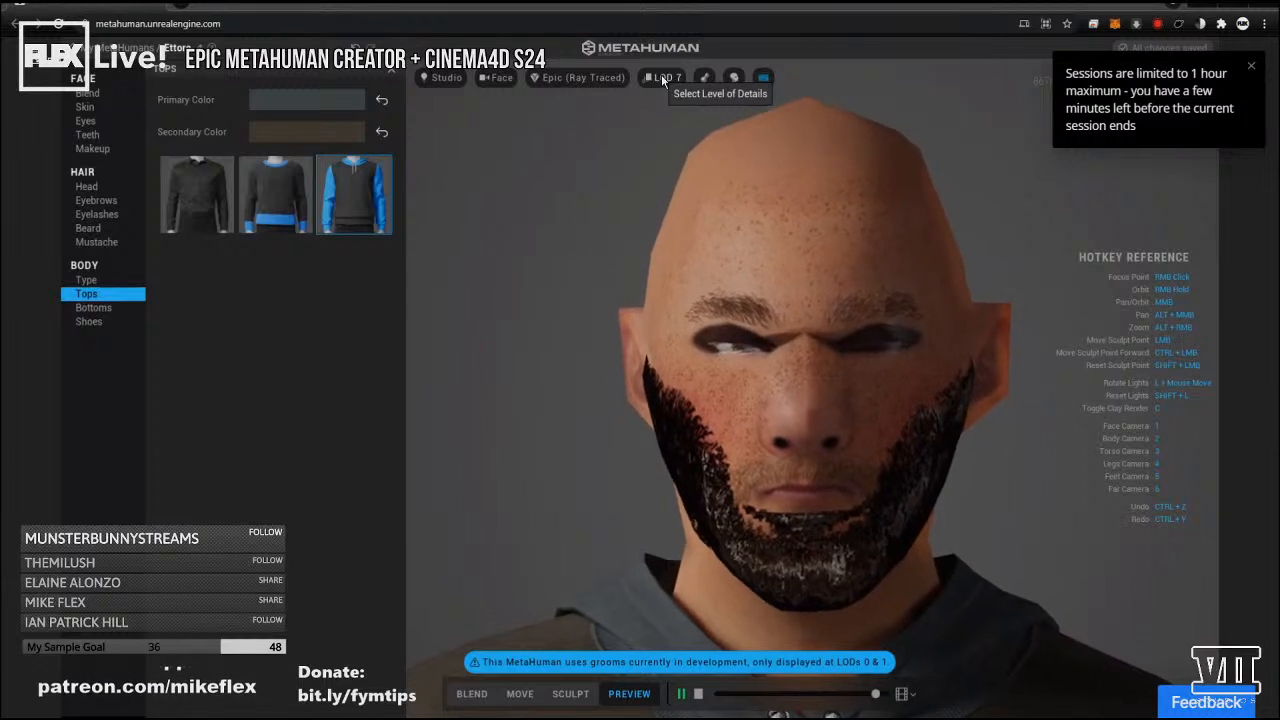
Set the level of detail to Auto LOD and examine the animated face from closer.
left_click(661, 77)
left_click(641, 174)
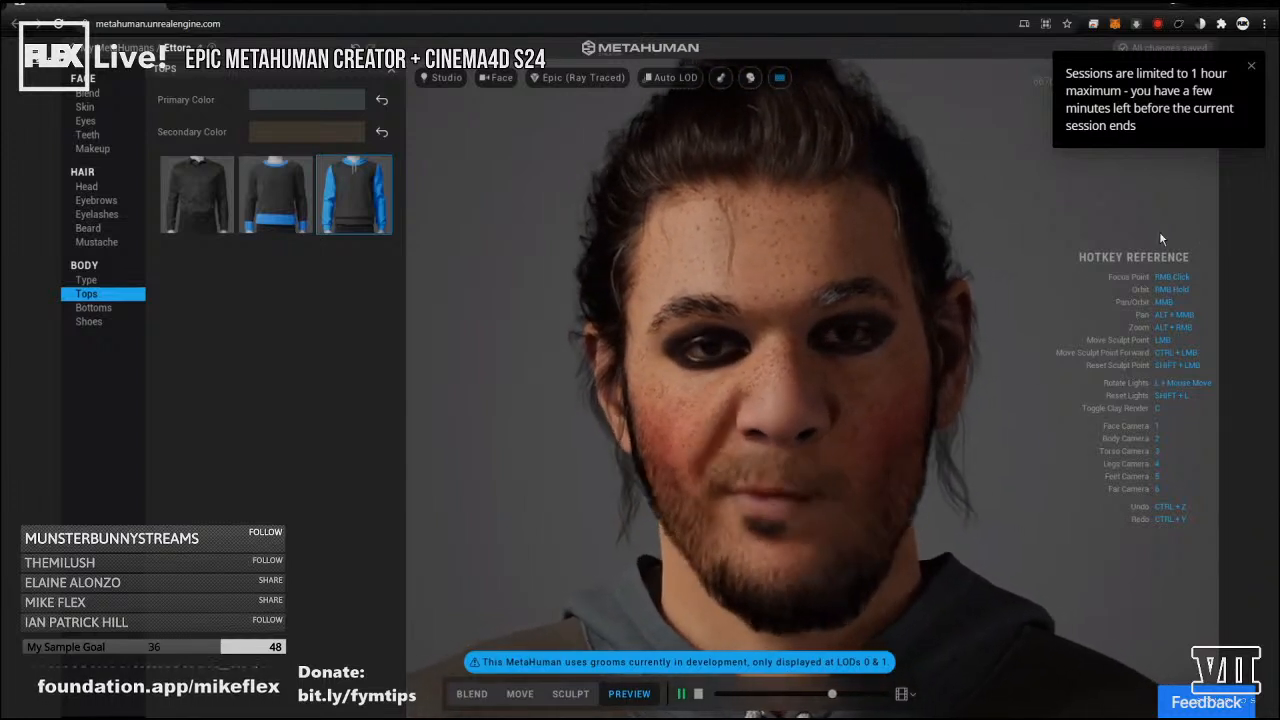
scroll(805, 306, "up", 3)
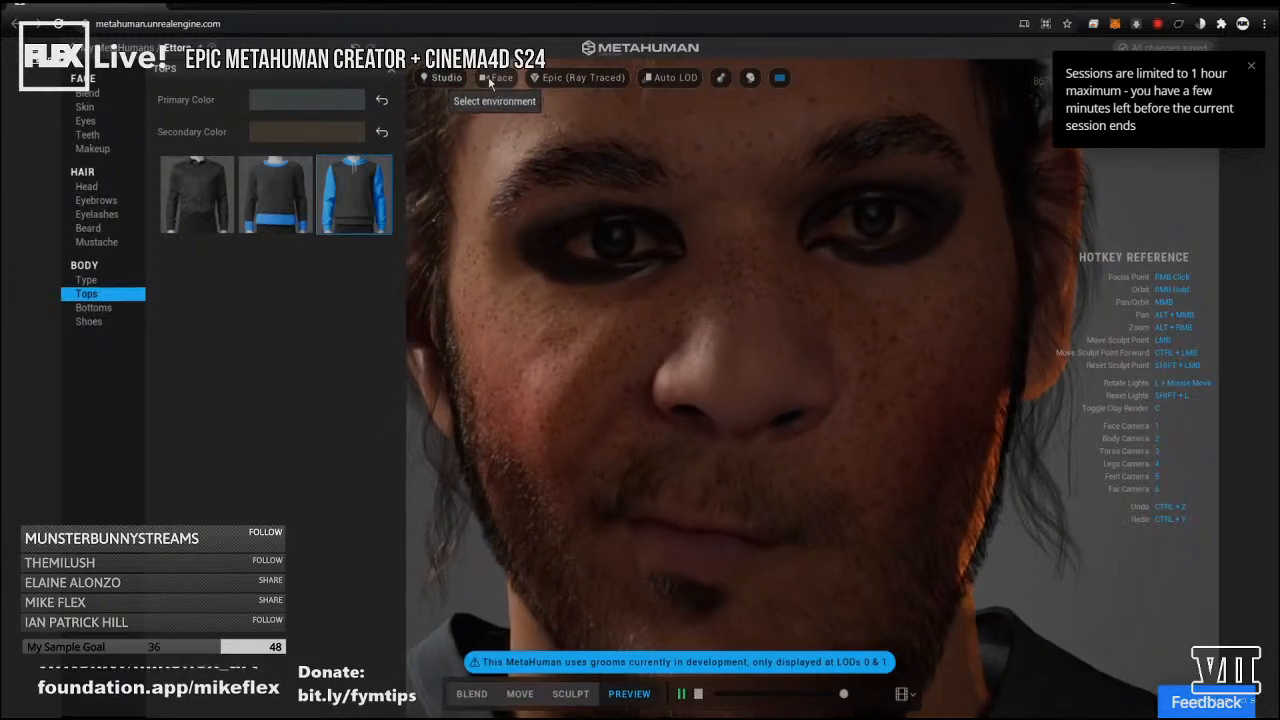
Compare the animated head in the Silhouette, Outdoor and Indoor environments and return to Studio.
left_click(444, 80)
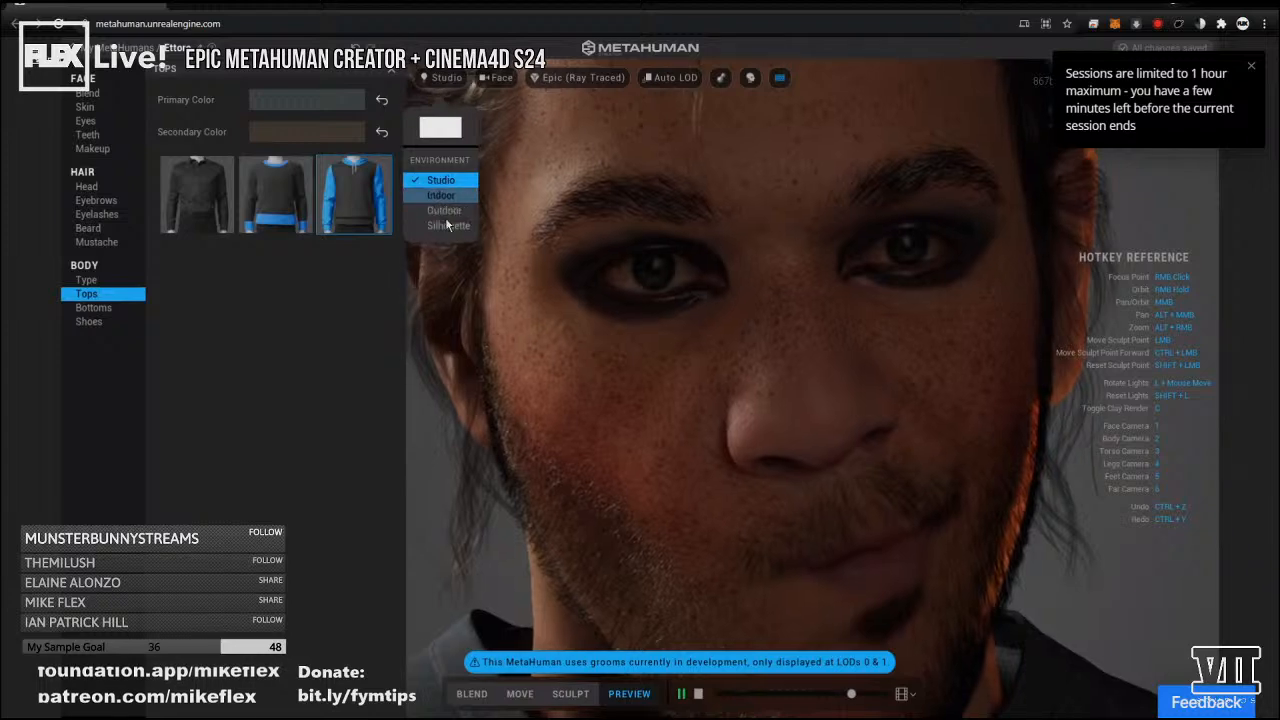
left_click(445, 225)
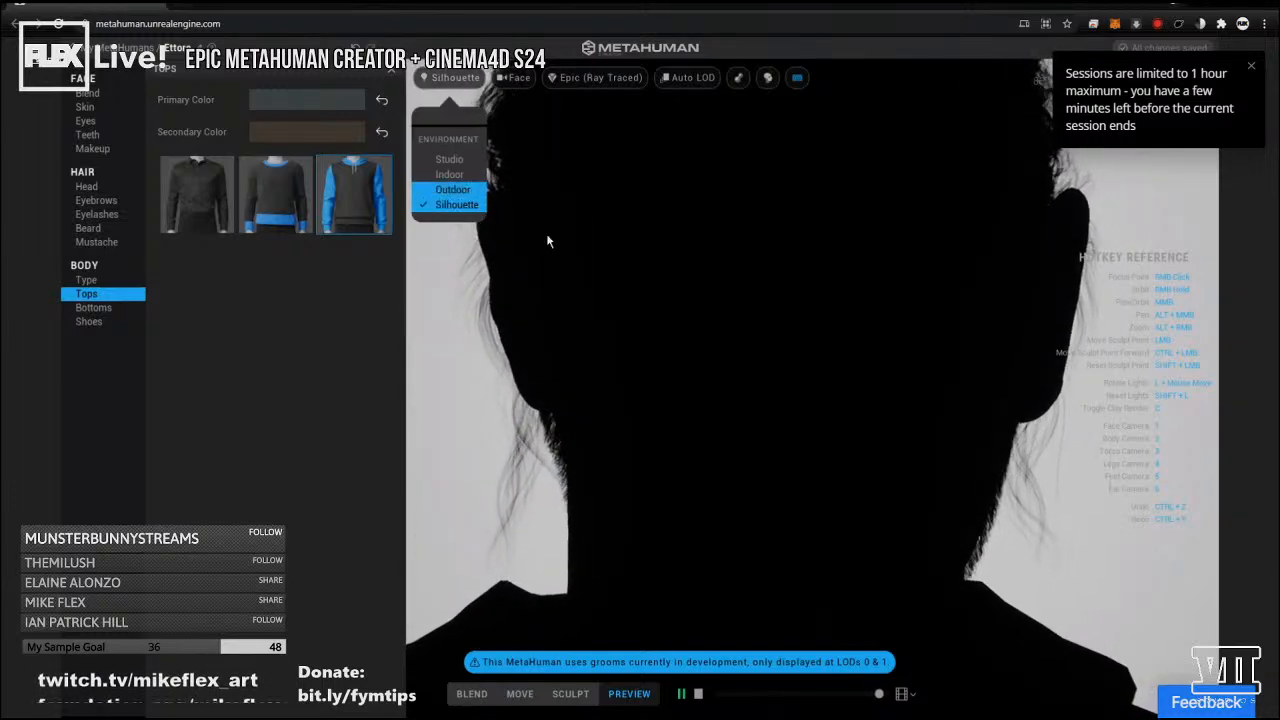
left_click(452, 189)
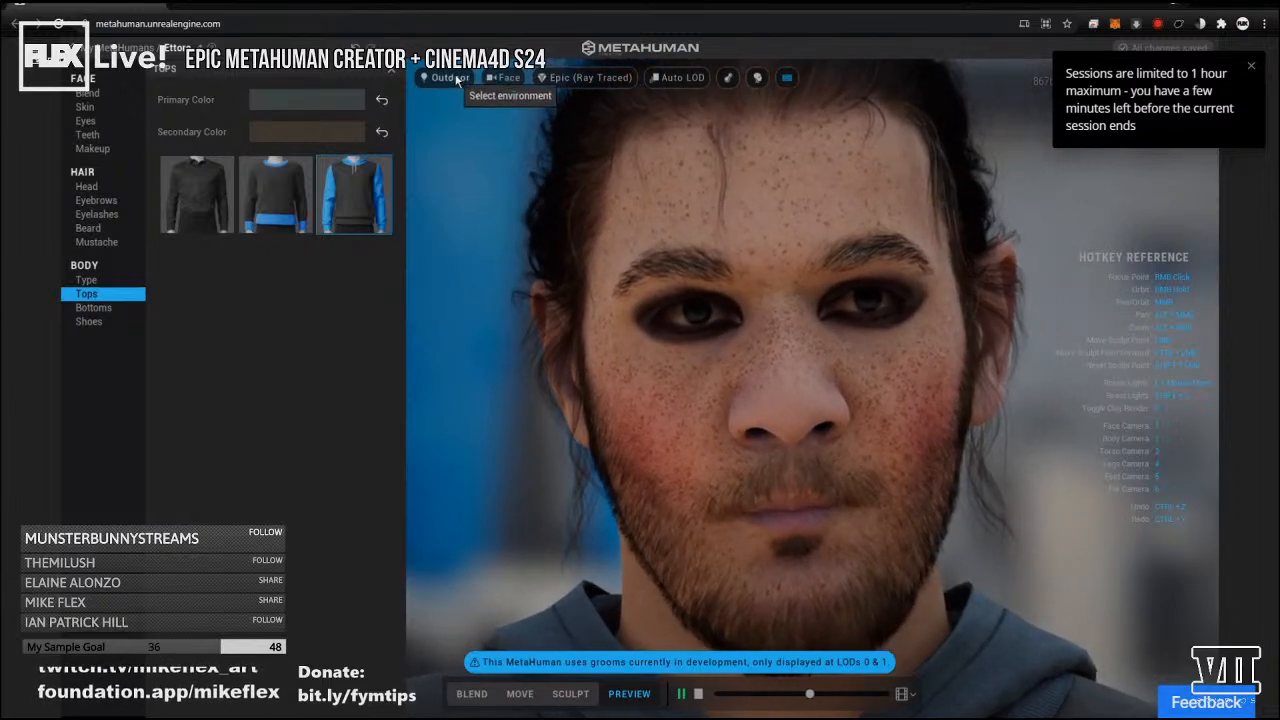
left_click(444, 78)
left_click(446, 196)
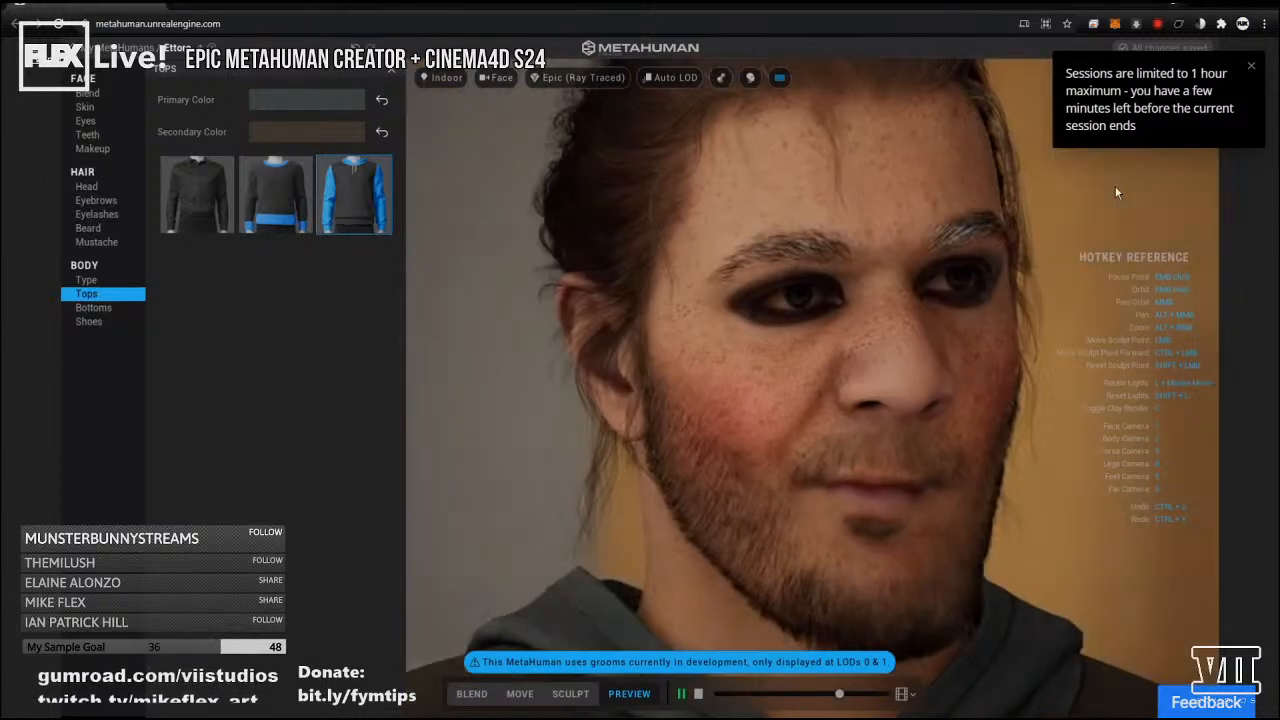
scroll(1066, 242, "up", 5)
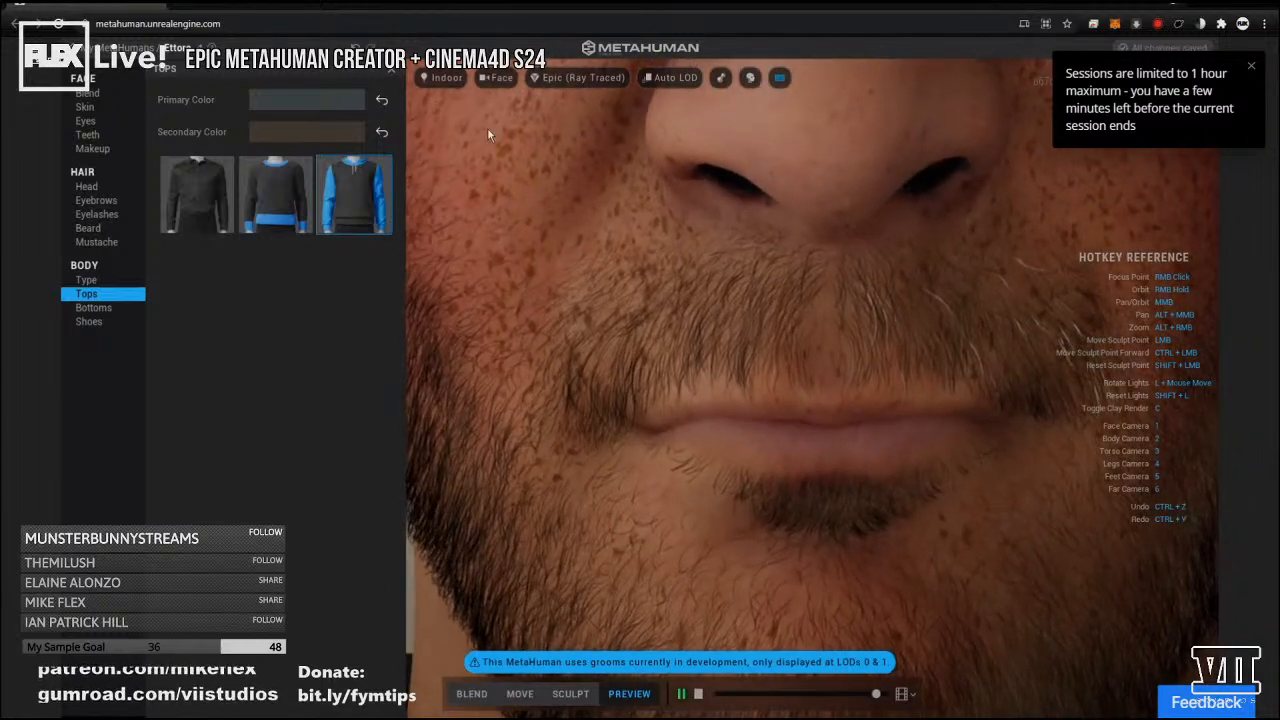
left_click(437, 78)
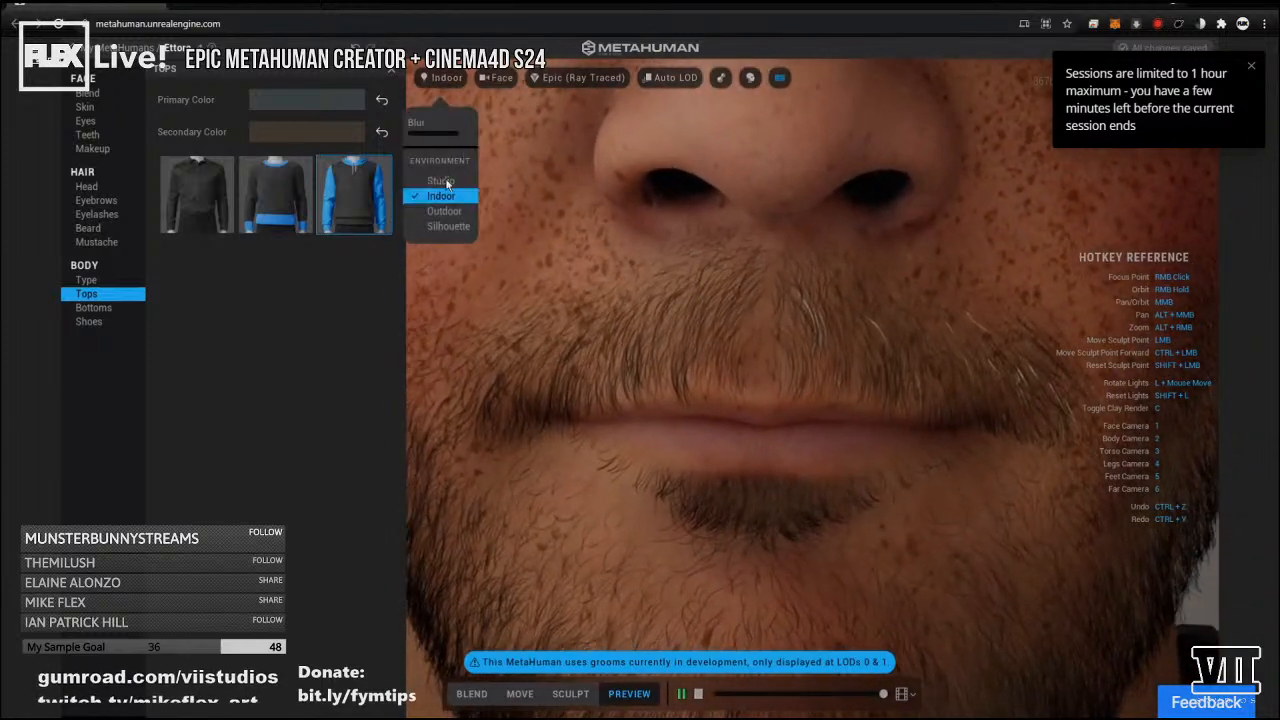
left_click(460, 167)
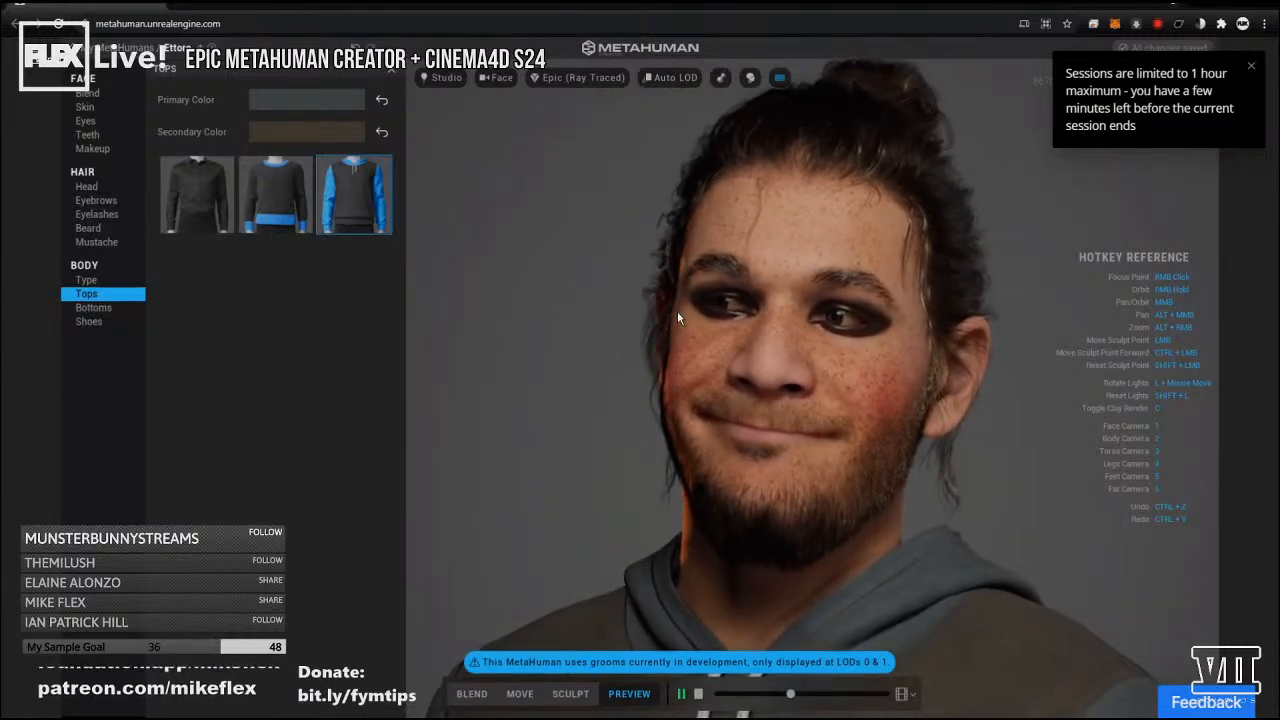
Look over the Eyebrows, Teeth and Blend settings and pause the facial animation.
left_click(100, 201)
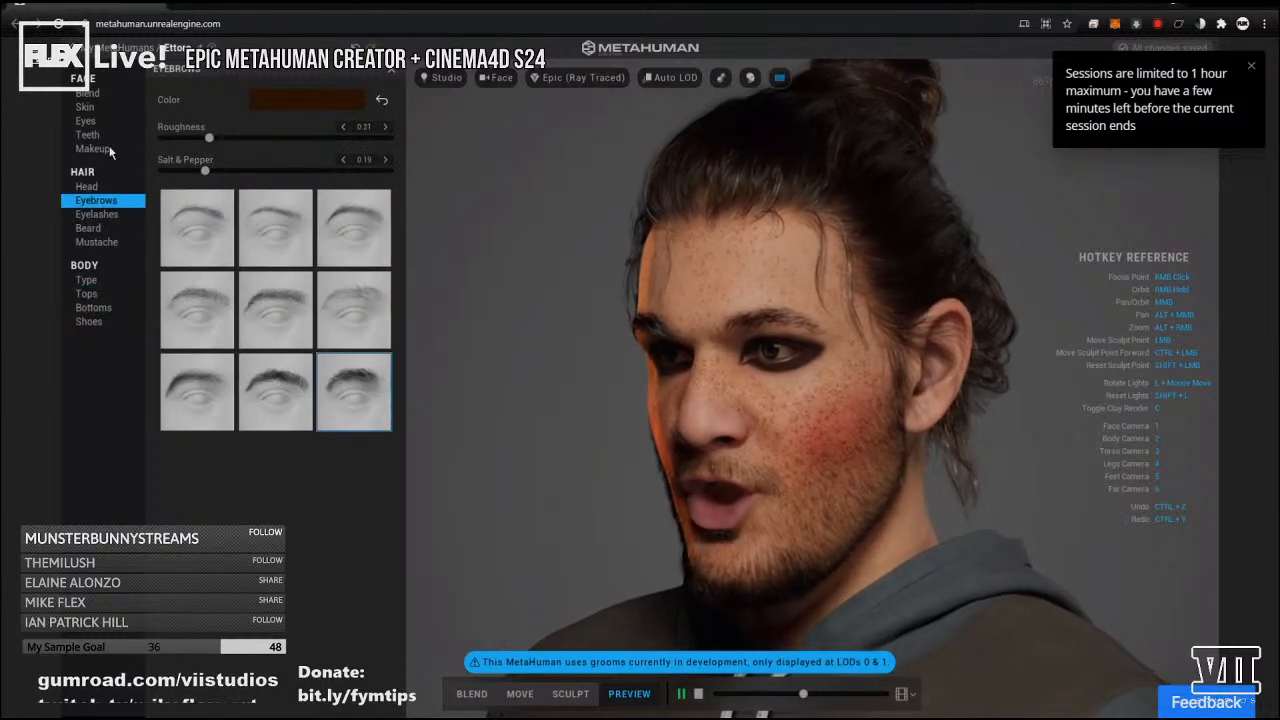
left_click(108, 135)
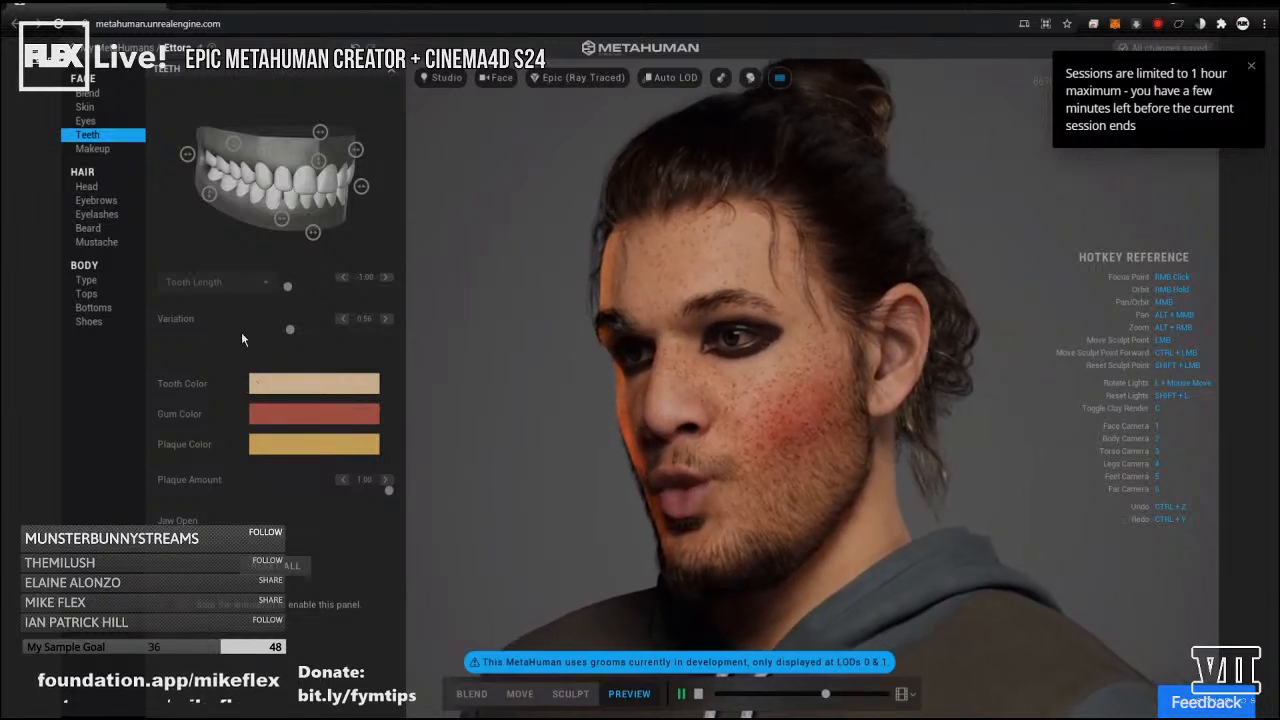
left_click(97, 95)
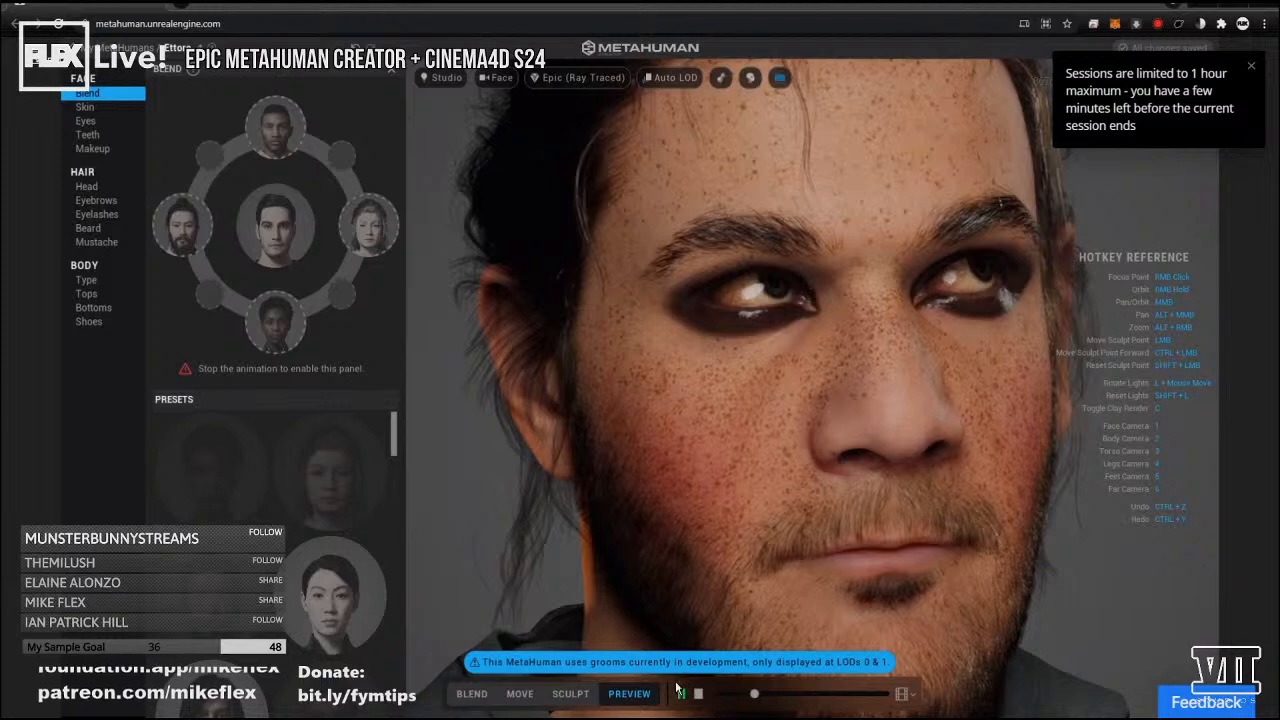
left_click(681, 693)
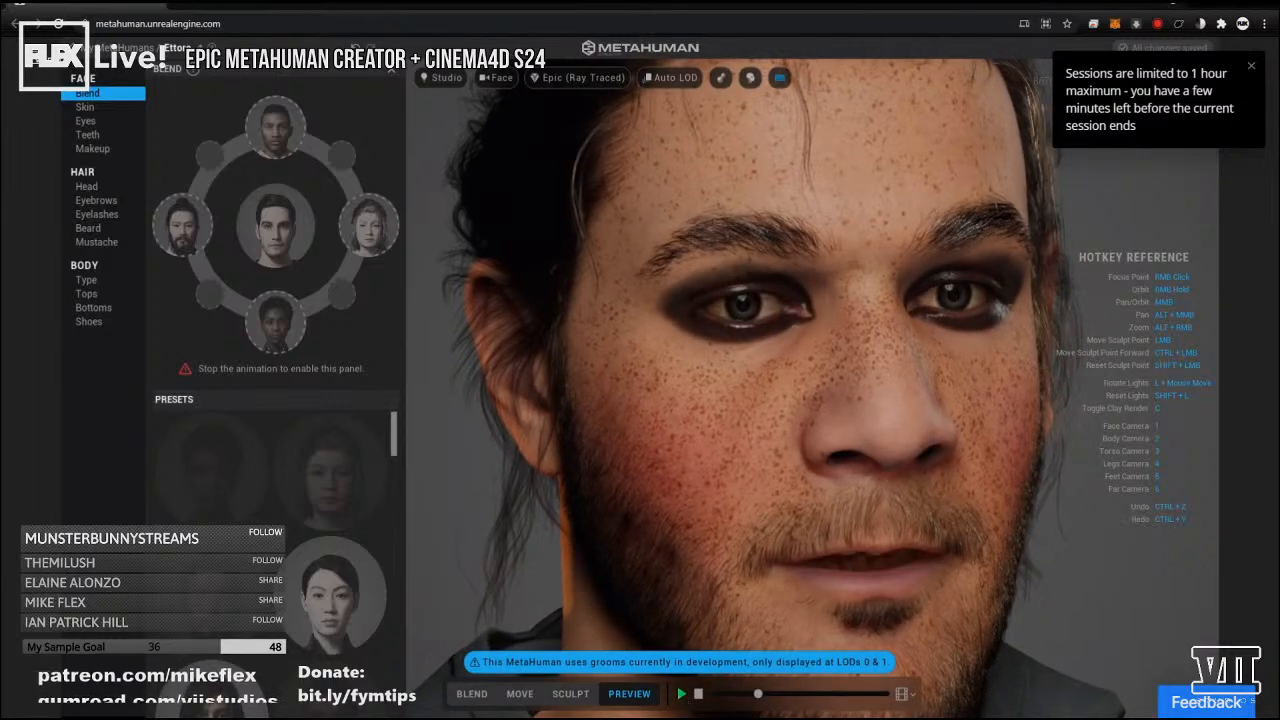
left_click(904, 696)
left_click(904, 696)
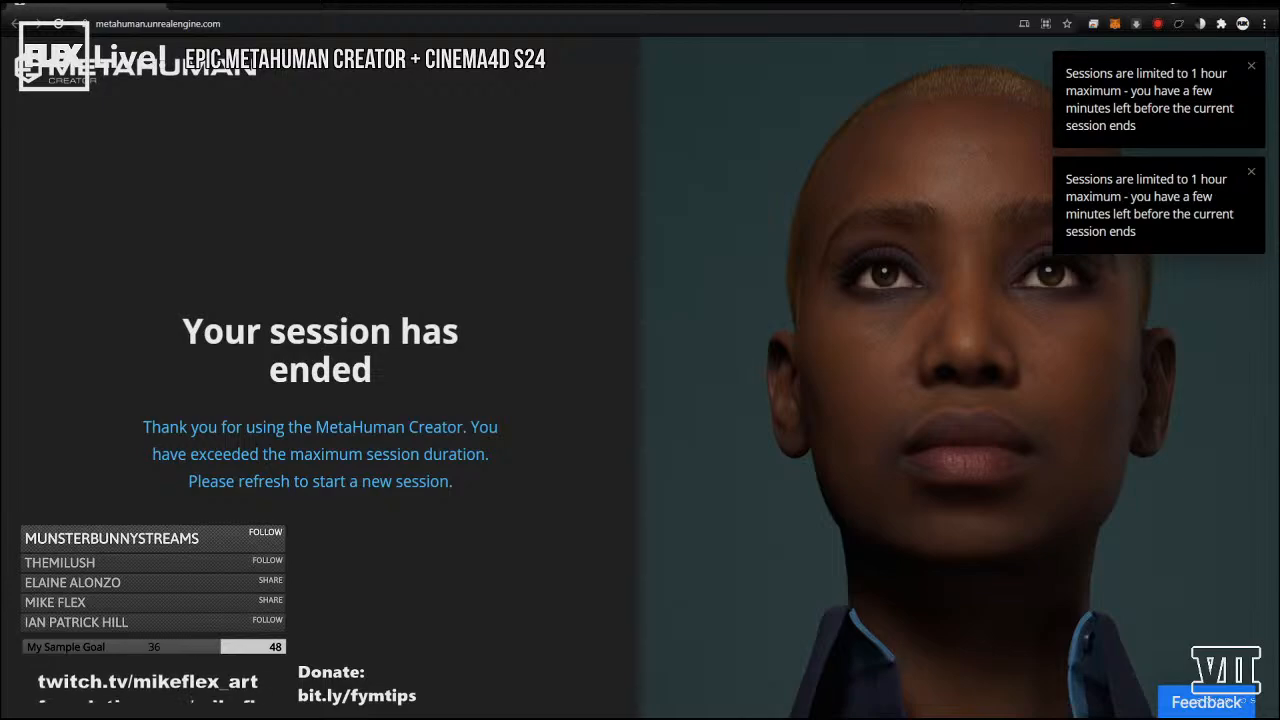
Switch to Quixel Bridge, find the Ettore MetaHuman preset and start downloading it at 8K resolution.
key("alt+Tab")
scroll(650, 333, "down", 6)
scroll(650, 333, "up", 1)
scroll(650, 333, "down", 3)
scroll(650, 333, "up", 2)
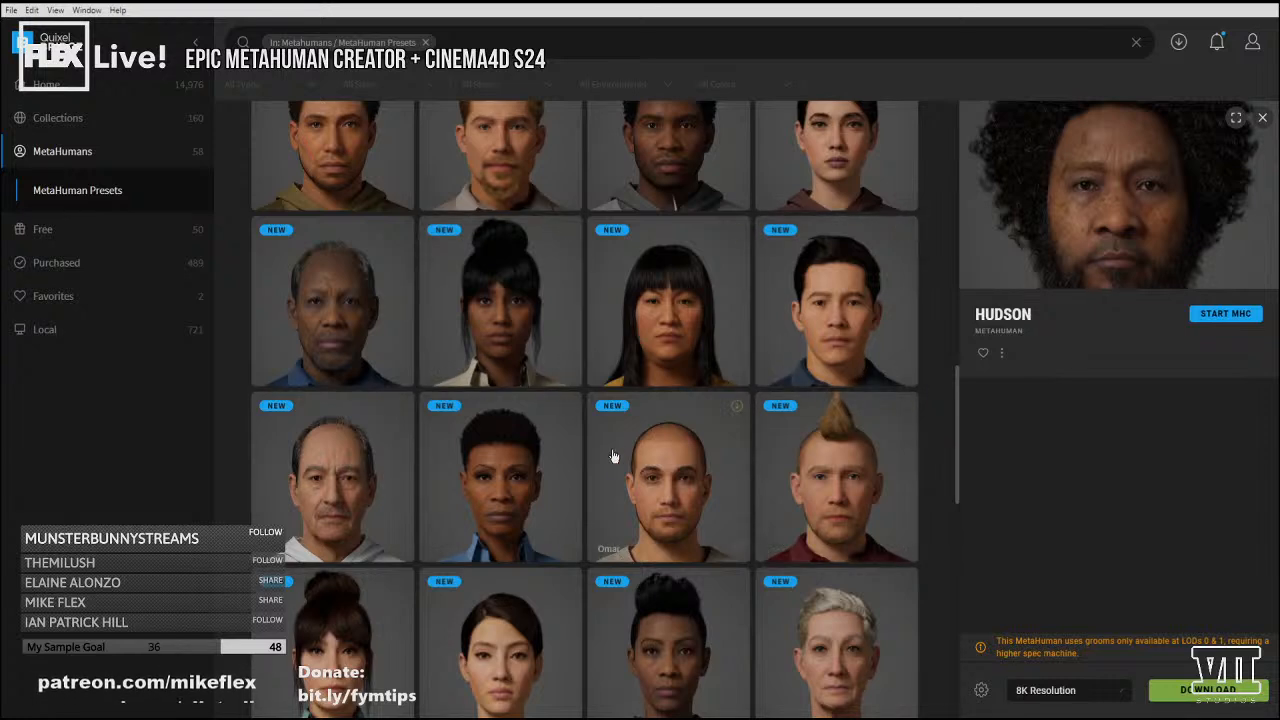
scroll(680, 463, "up", 3)
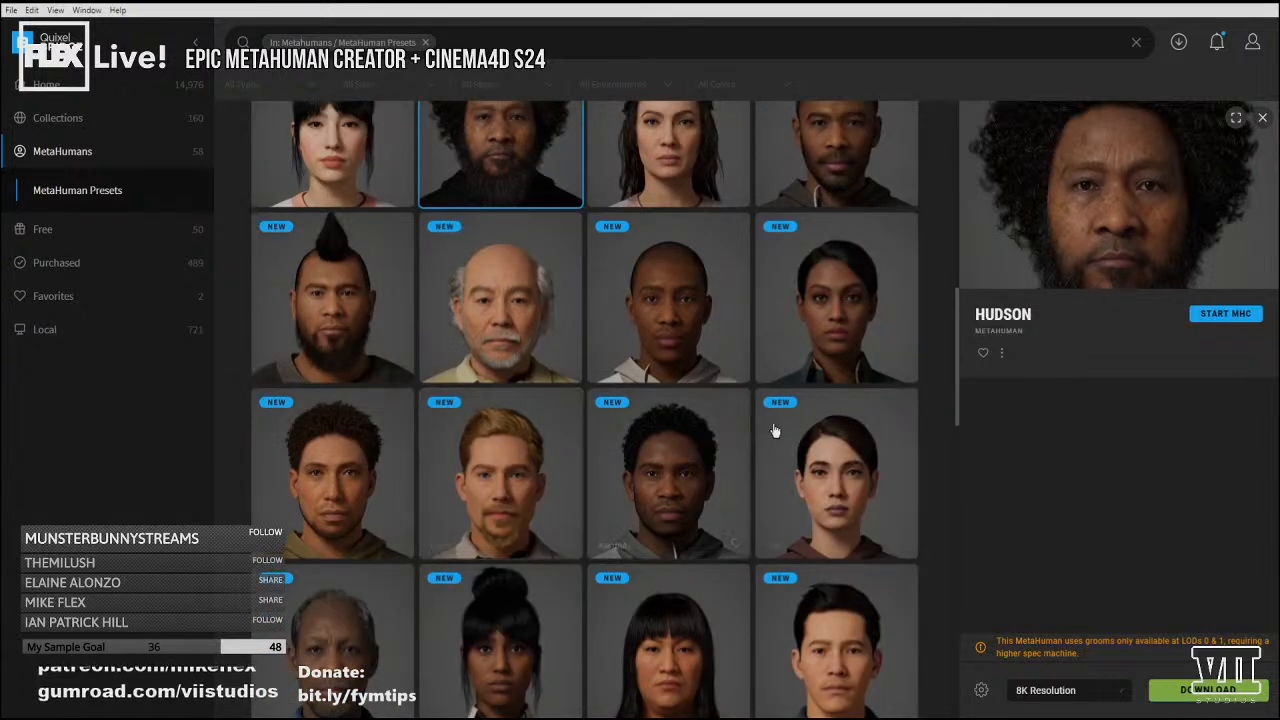
scroll(773, 430, "up", 3)
scroll(773, 430, "up", 2)
left_click(298, 533)
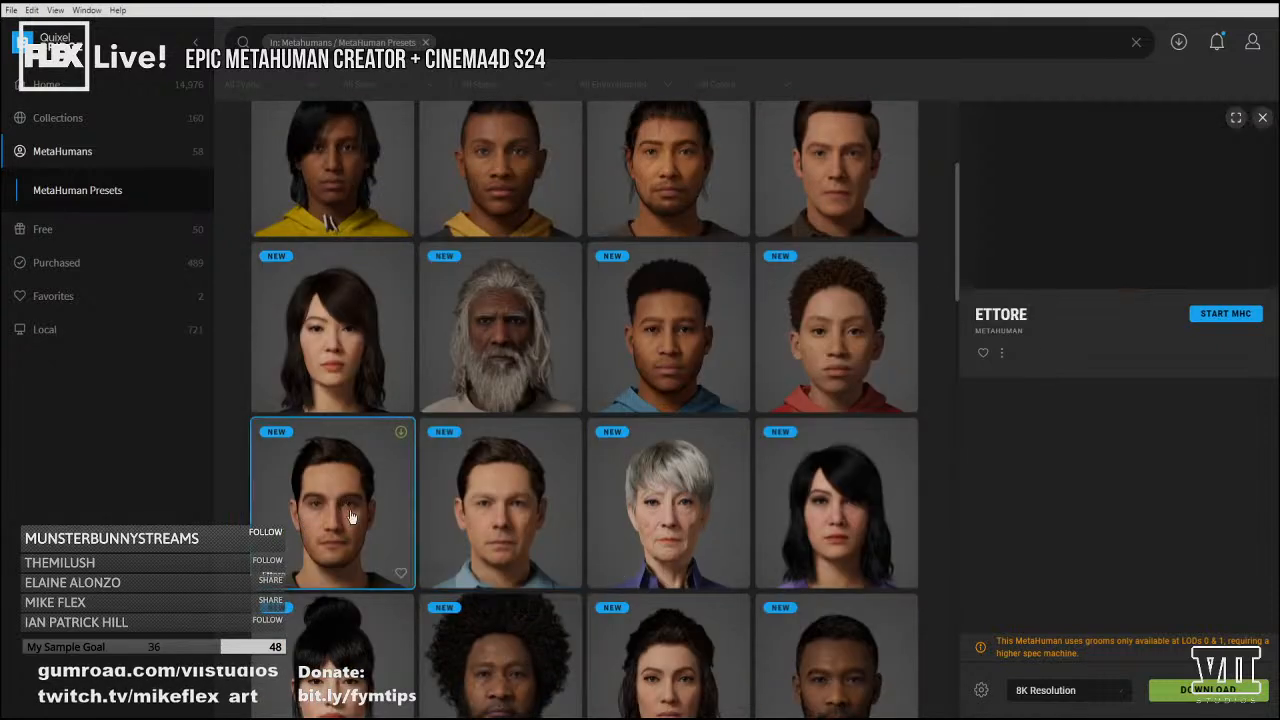
left_click(400, 432)
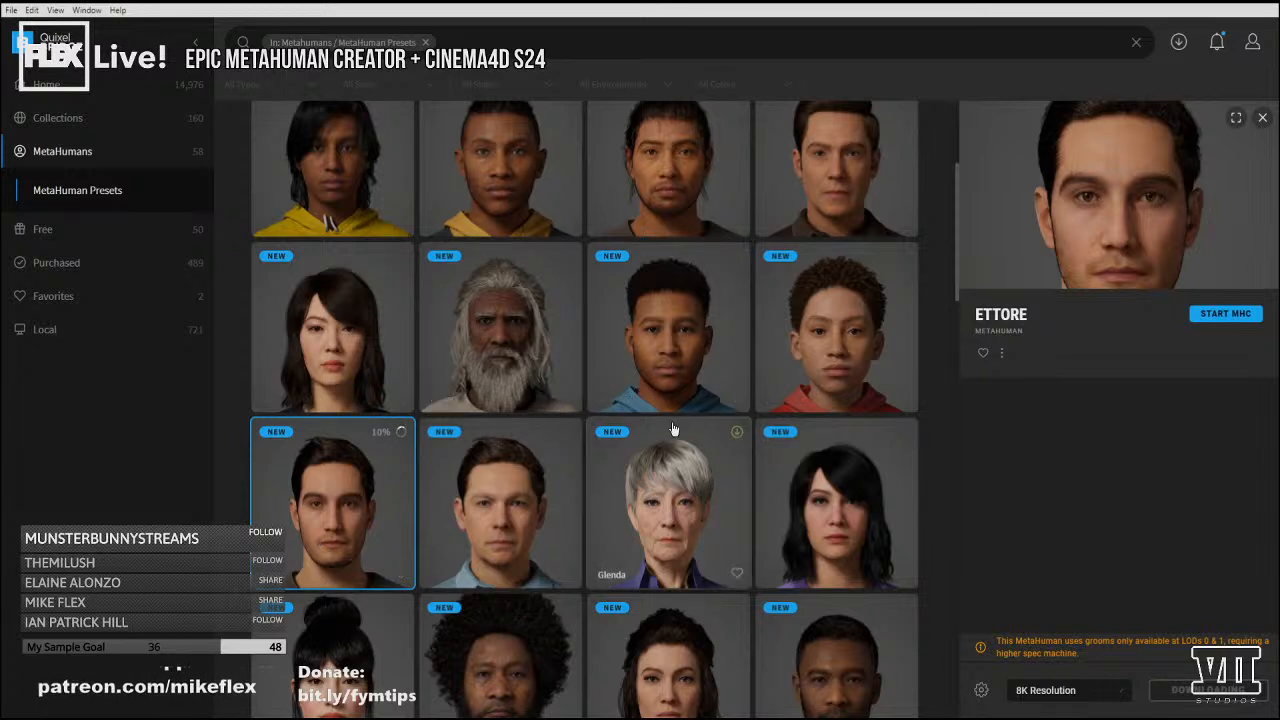
Browse through the other MetaHuman presets in the gallery.
scroll(501, 480, "down", 4)
scroll(673, 429, "down", 4)
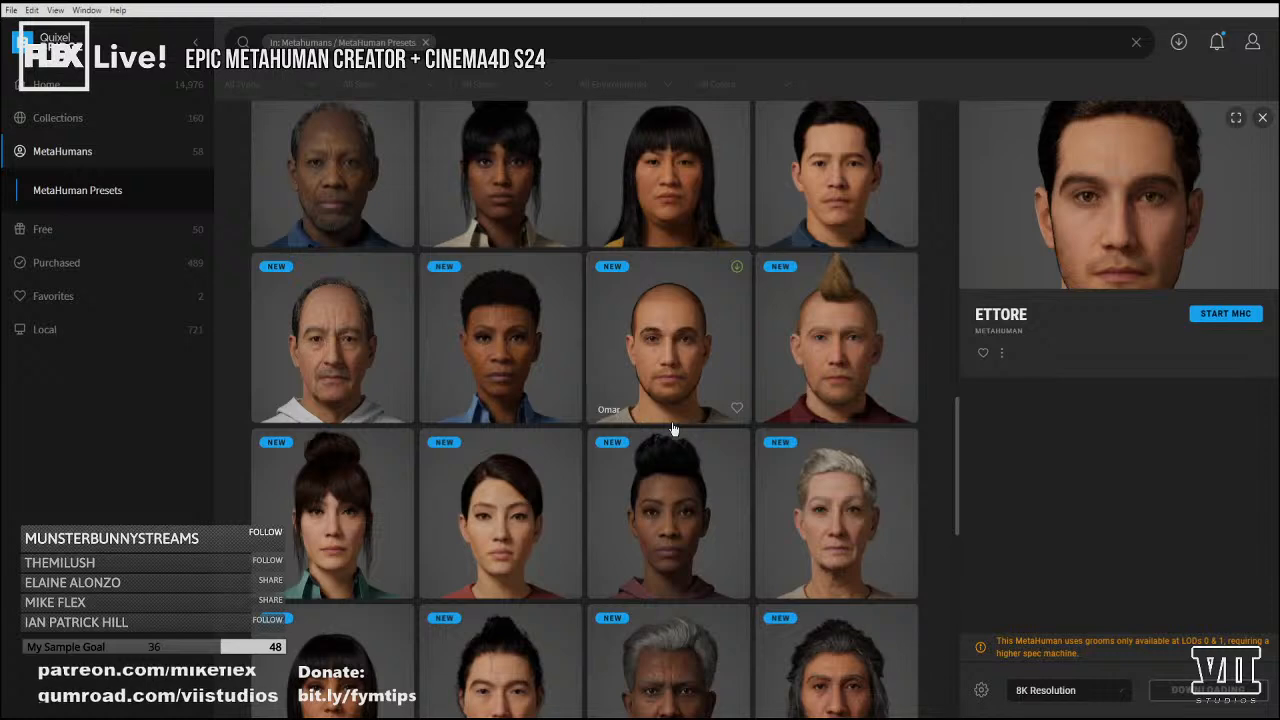
scroll(673, 429, "down", 4)
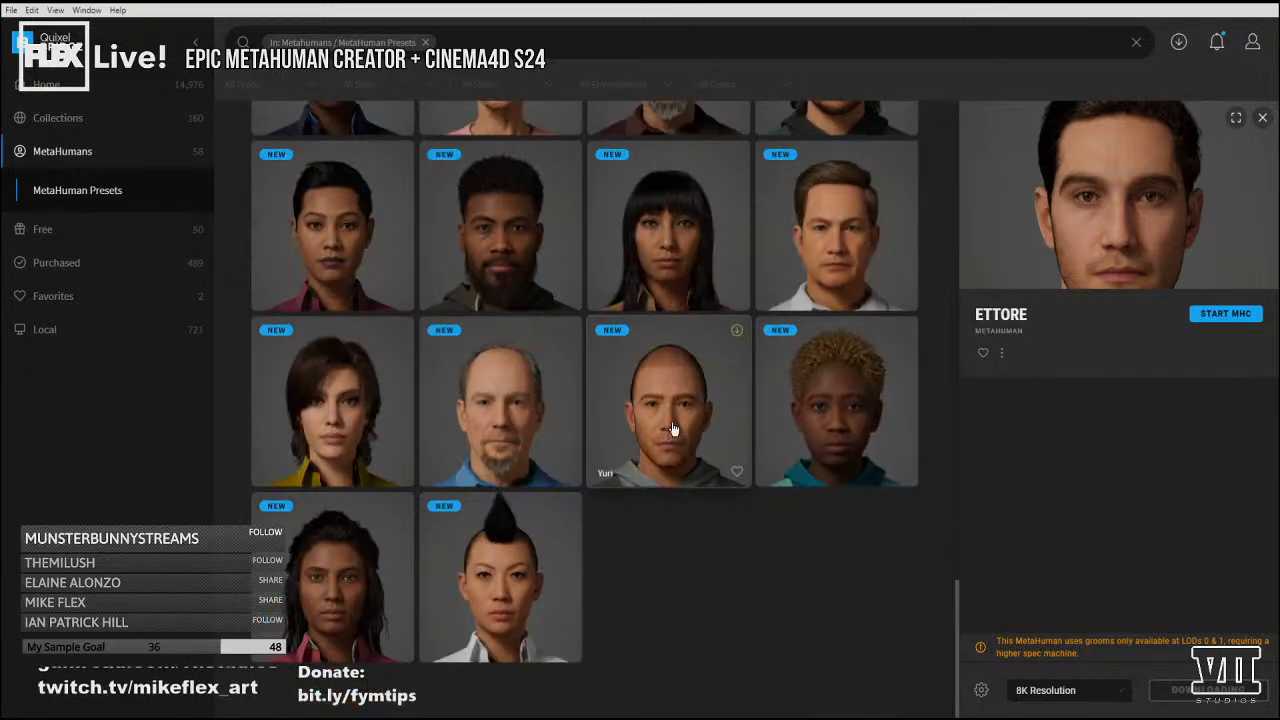
scroll(673, 429, "up", 3)
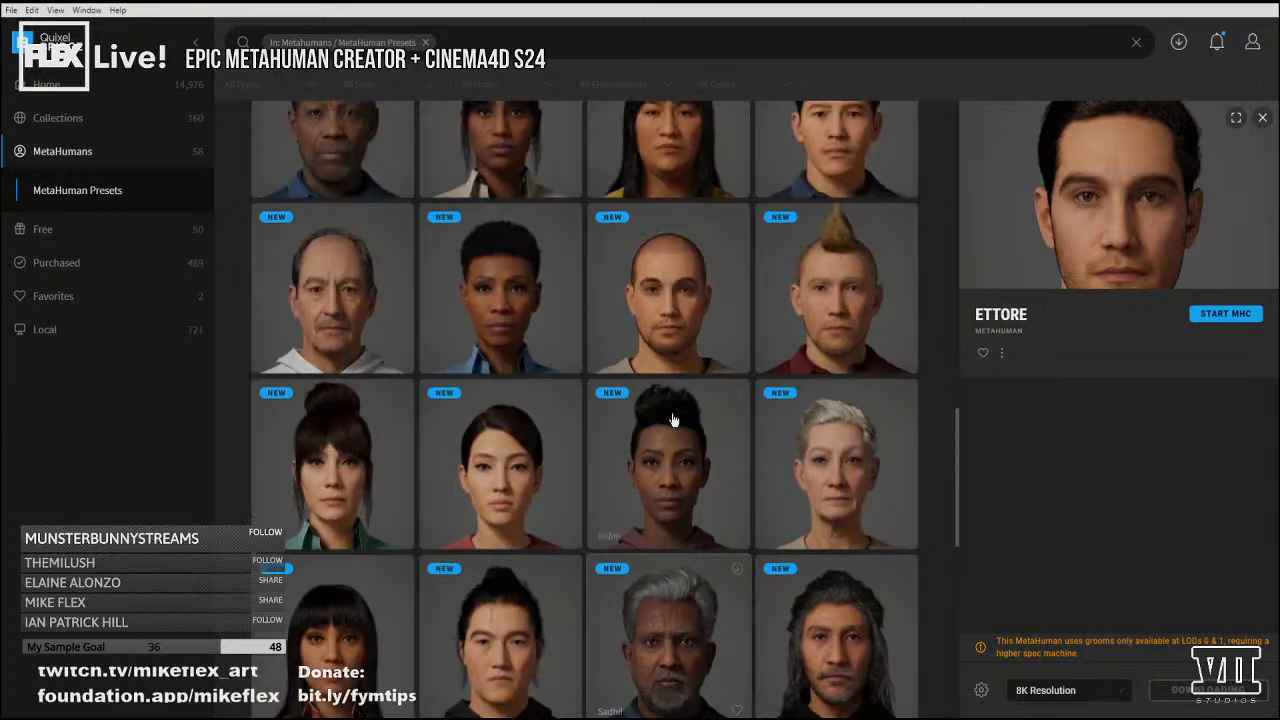
scroll(673, 420, "up", 3)
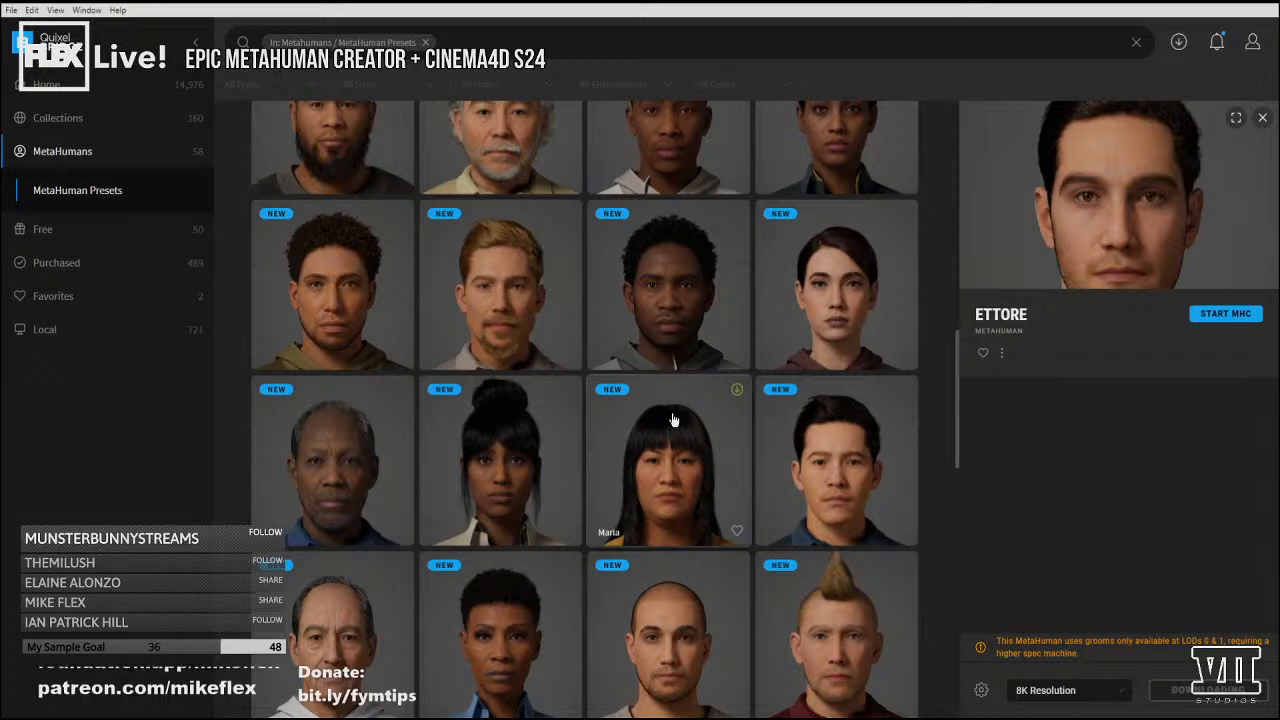
scroll(512, 424, "down", 5)
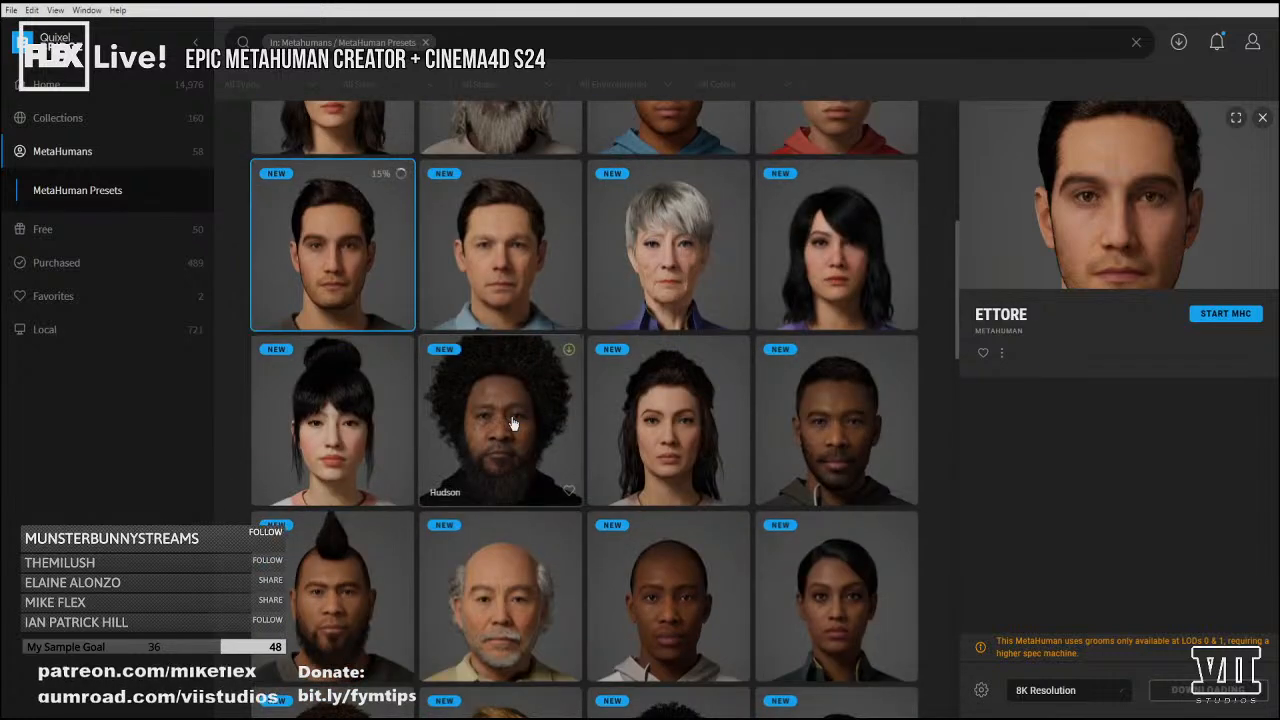
scroll(512, 424, "up", 5)
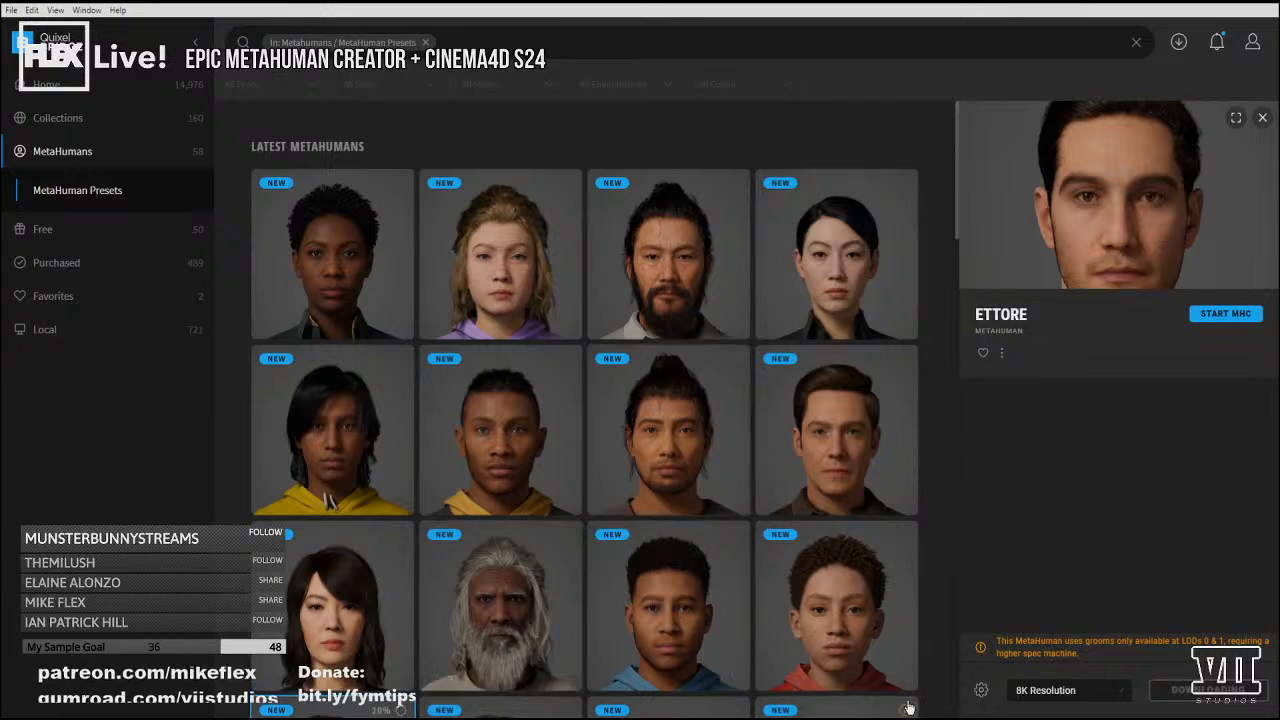
Switch to the NVIDIA Omniverse launcher and look through the Developer Blog for the Audio2Face article.
left_click(1163, 717)
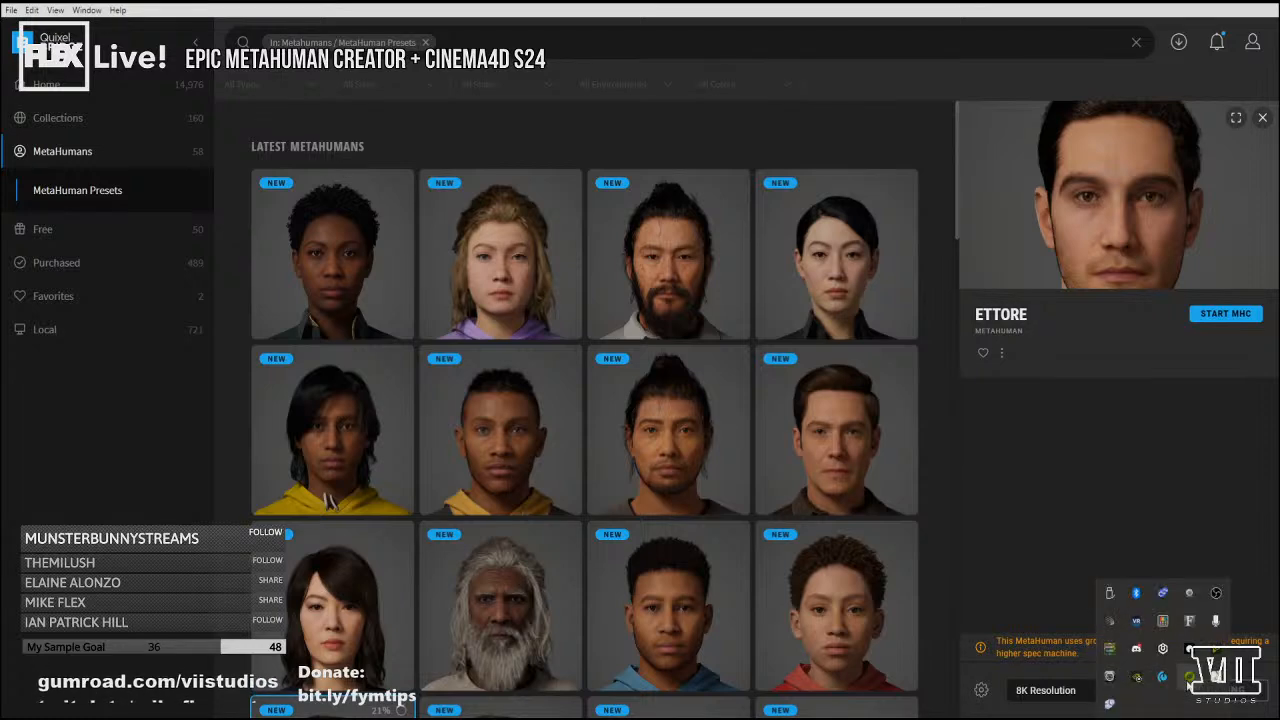
left_click(1189, 682)
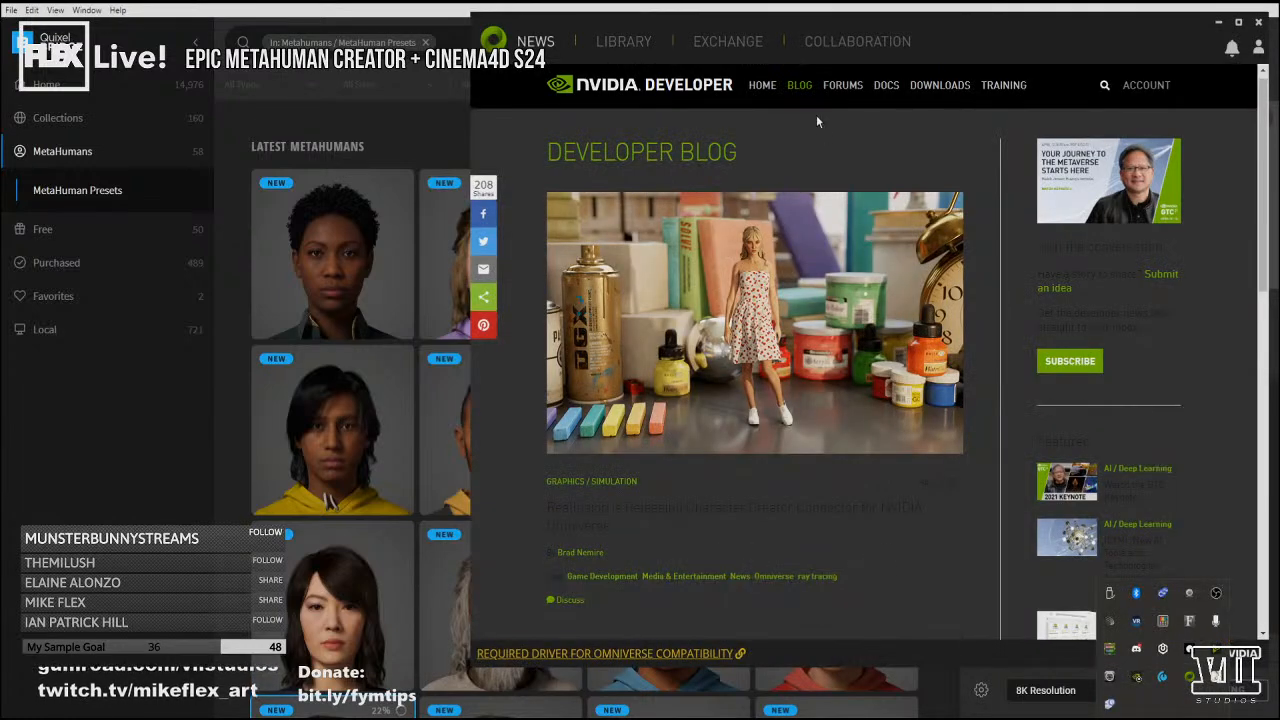
left_click(799, 85)
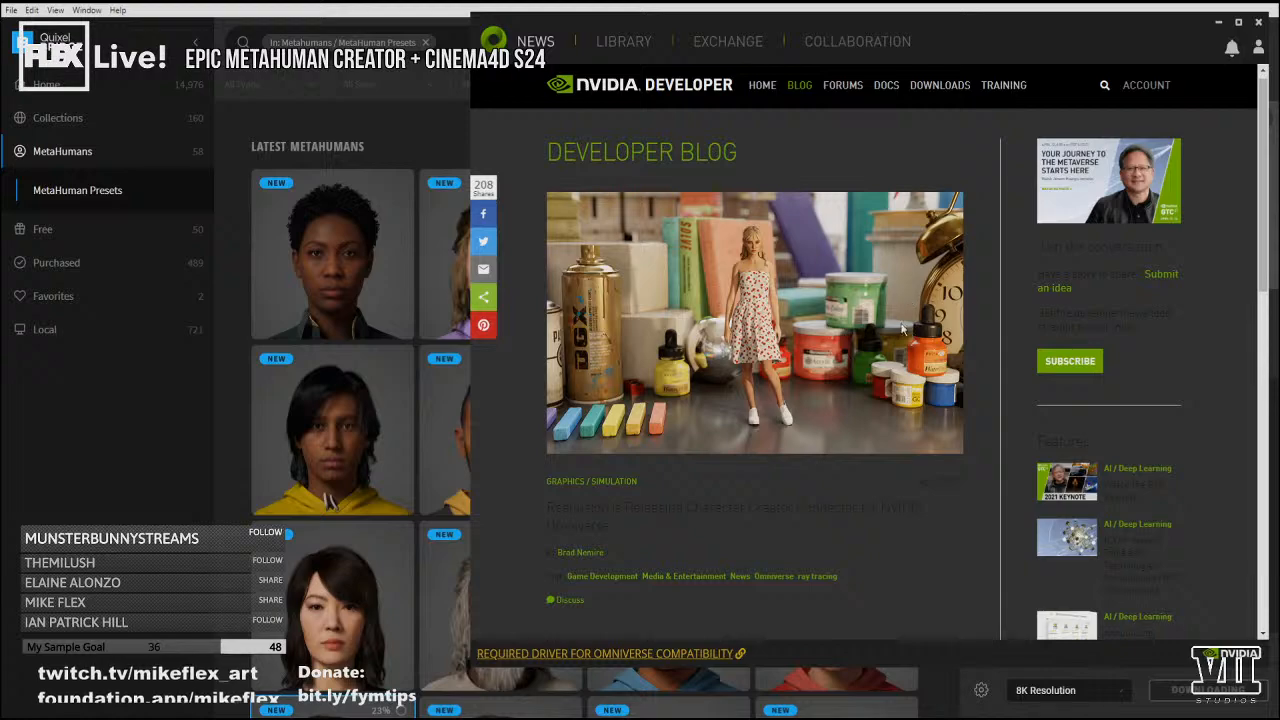
scroll(805, 248, "down", 10)
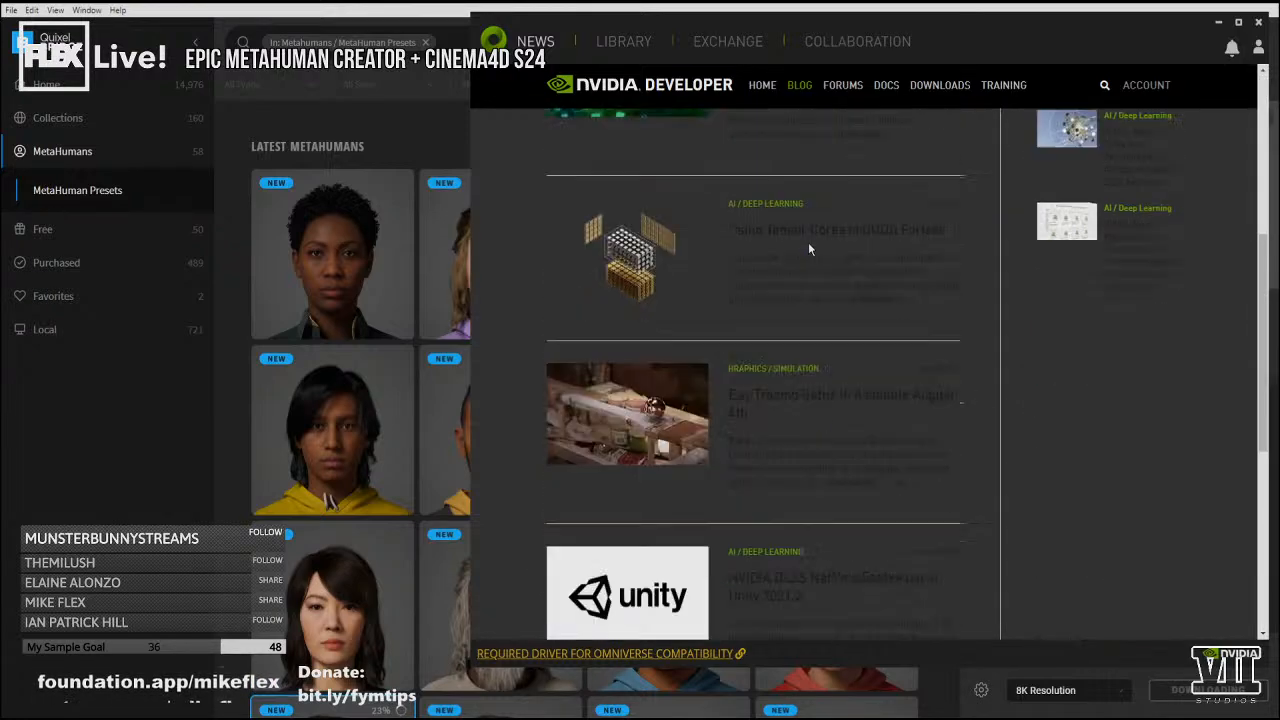
scroll(787, 256, "down", 15)
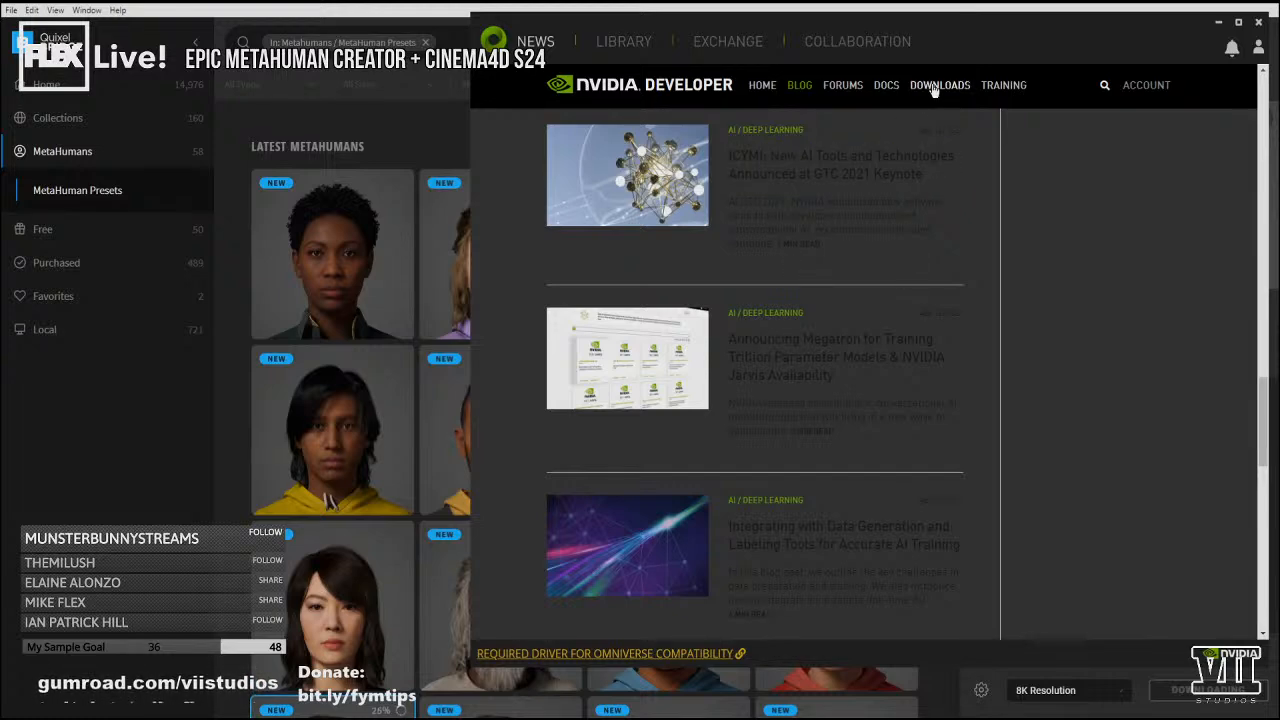
scroll(785, 388, "down", 5)
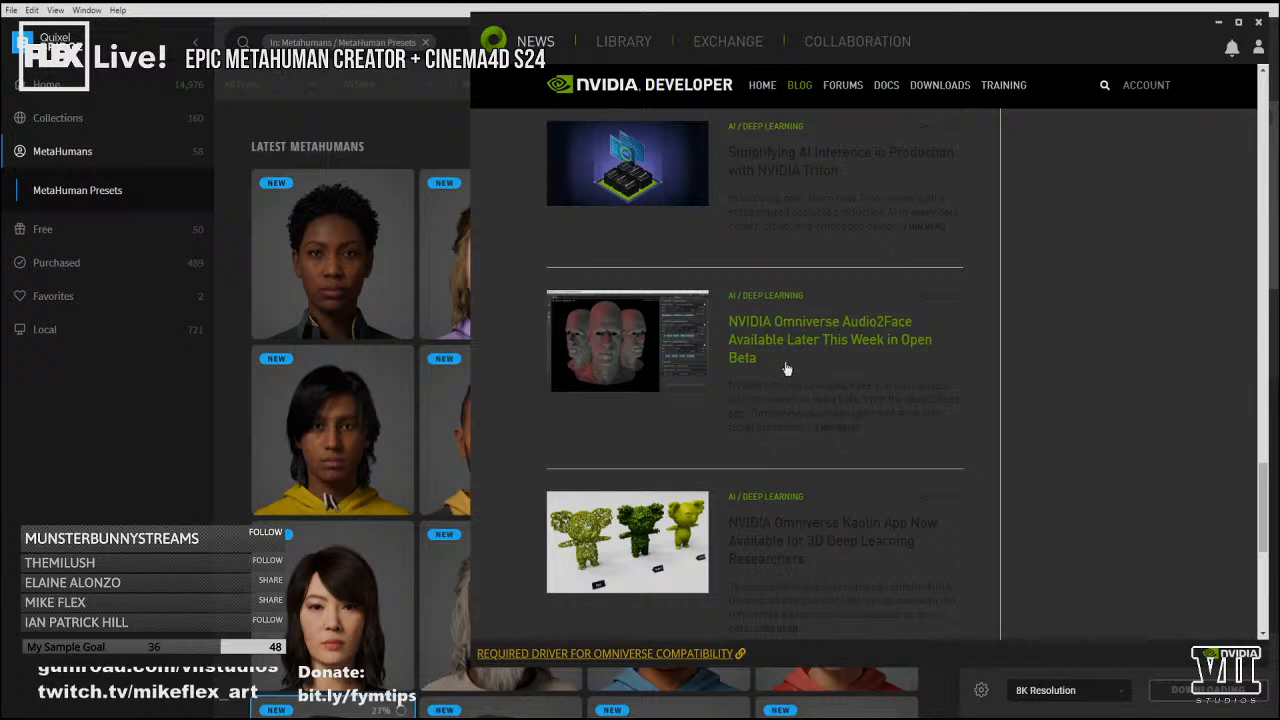
Open the Omniverse Audio2Face open beta article and look over its text and embedded video.
left_click(821, 353)
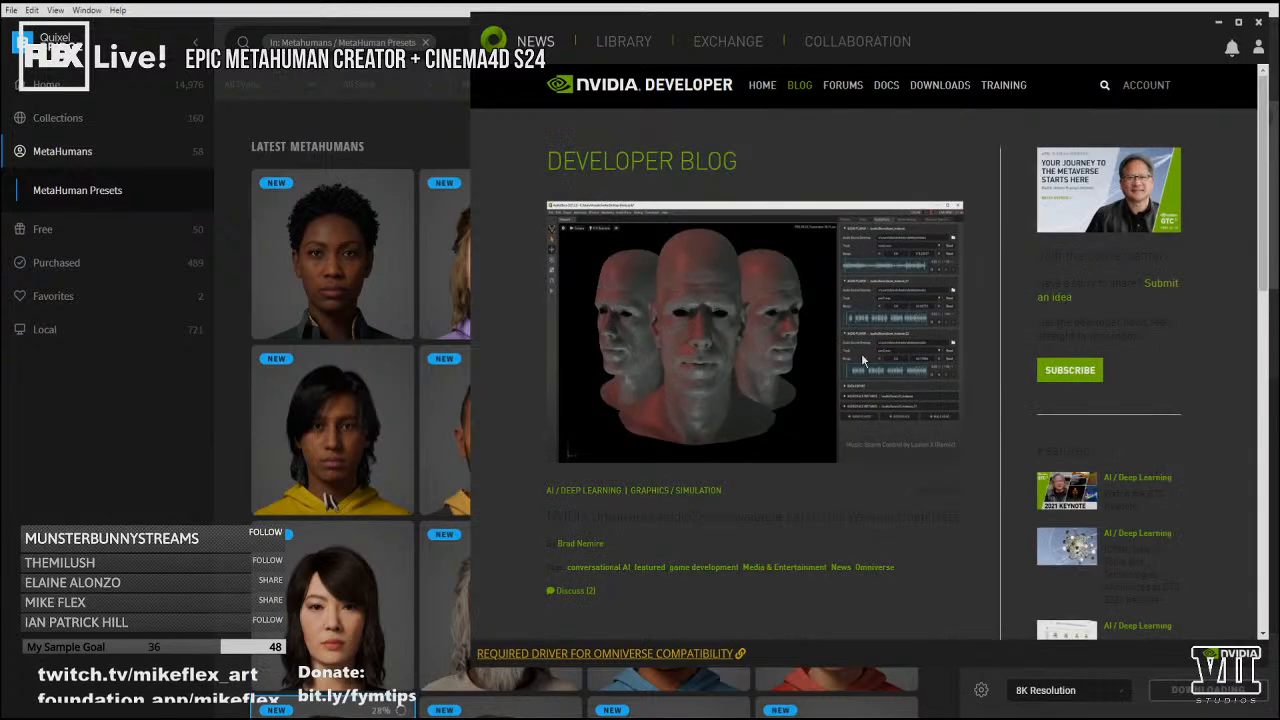
scroll(784, 293, "down", 3)
scroll(784, 292, "down", 4)
scroll(784, 293, "up", 2)
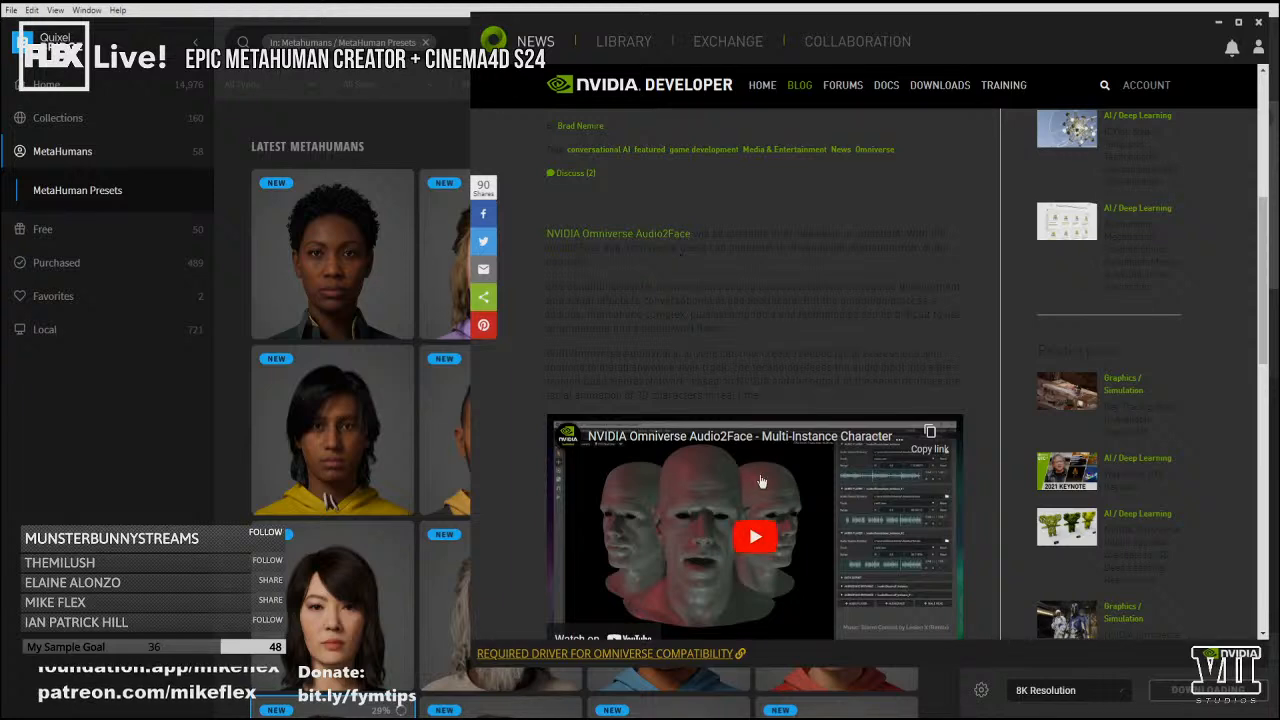
Open the NVIDIA Omniverse Audio2Face page linked in the article and read its early access preview notice.
scroll(742, 445, "down", 3)
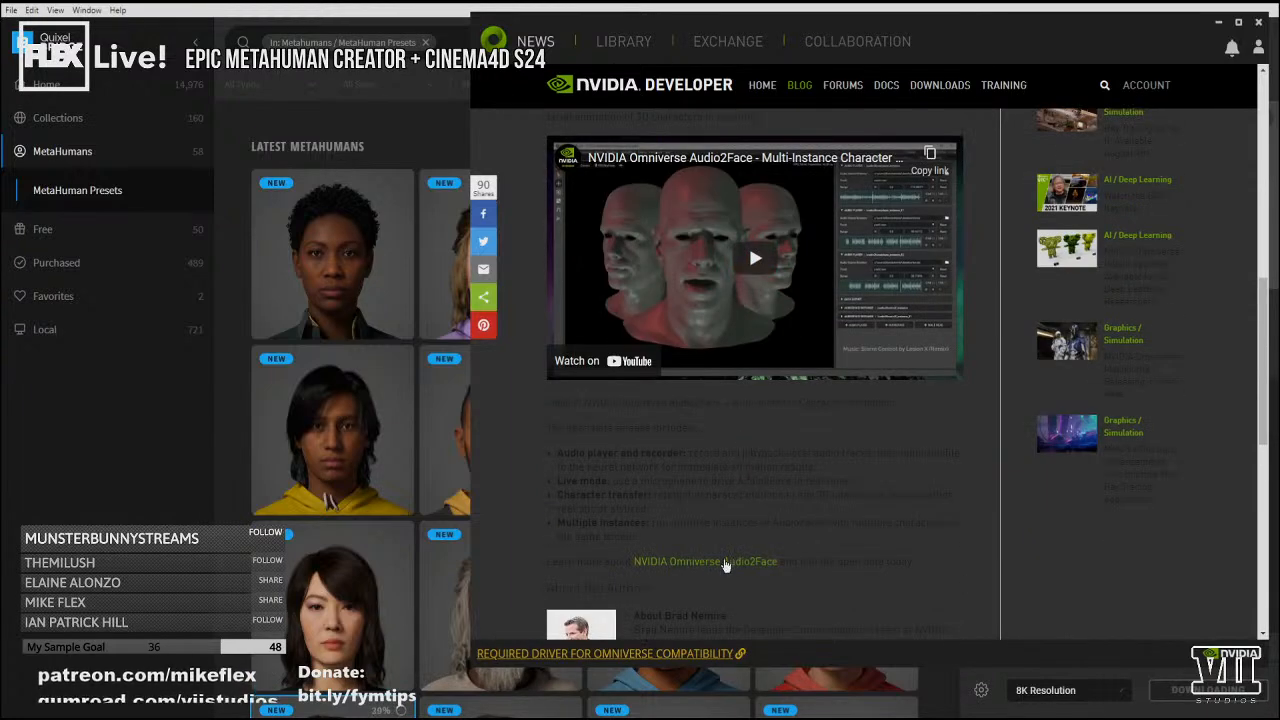
left_click(726, 563)
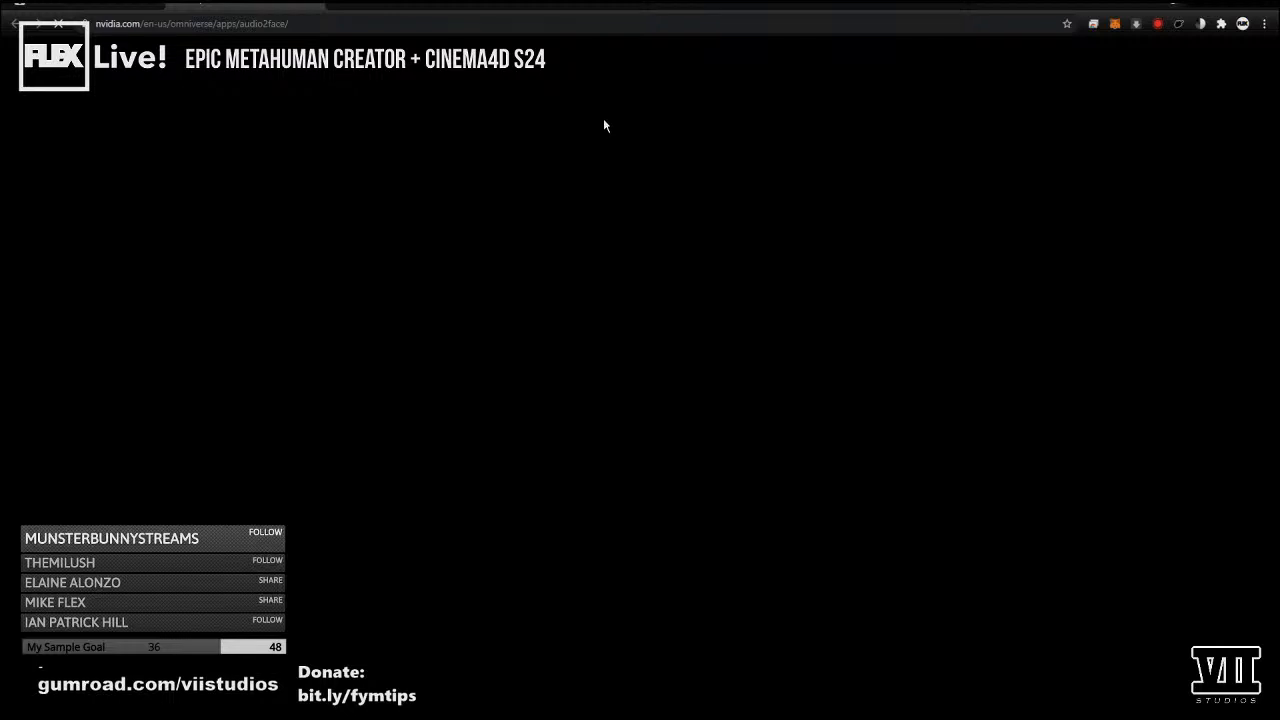
scroll(853, 368, "down", 4)
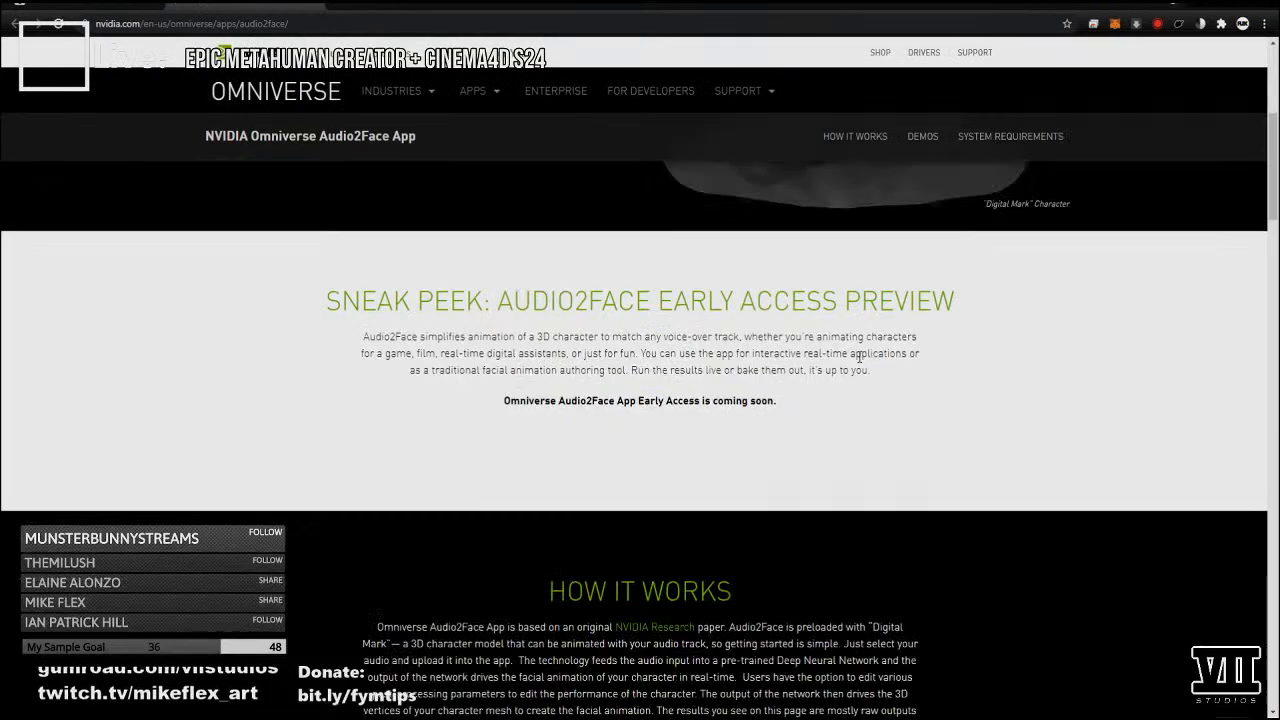
left_click_drag(778, 402, 510, 404)
Watch part of the Digital Mark Rapping video with sound on, then close it.
left_click(652, 455)
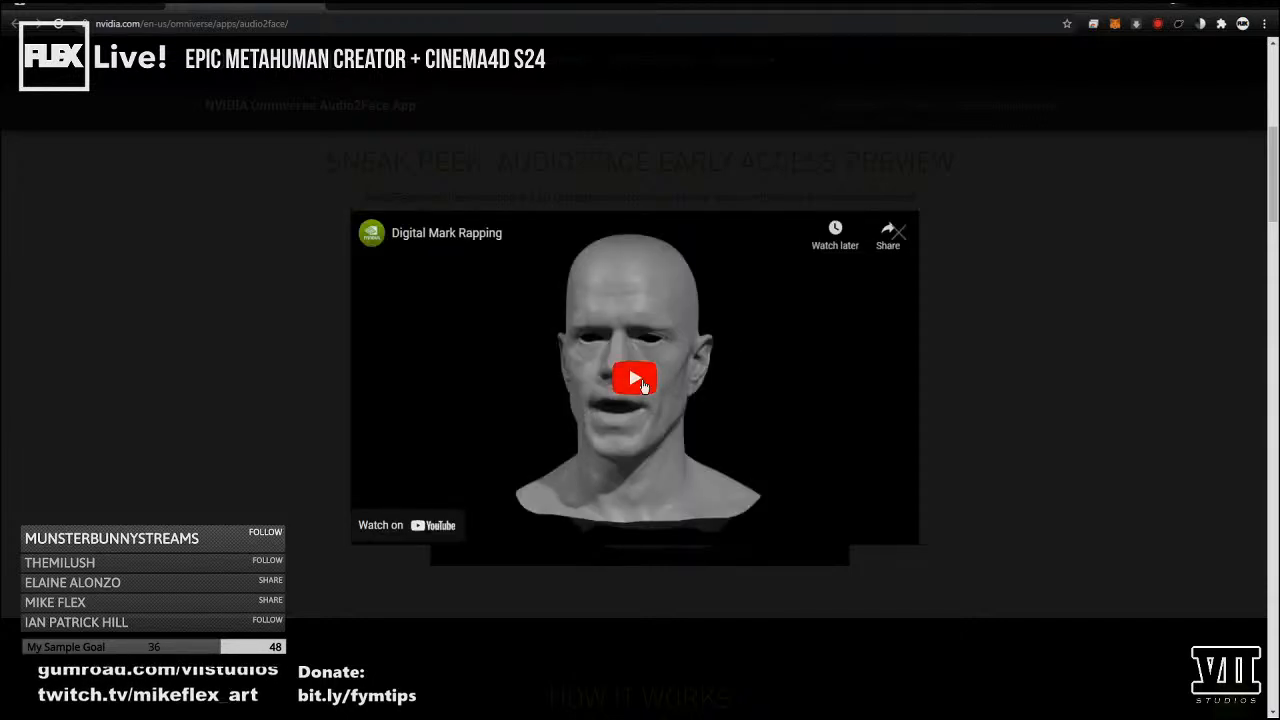
left_click(643, 382)
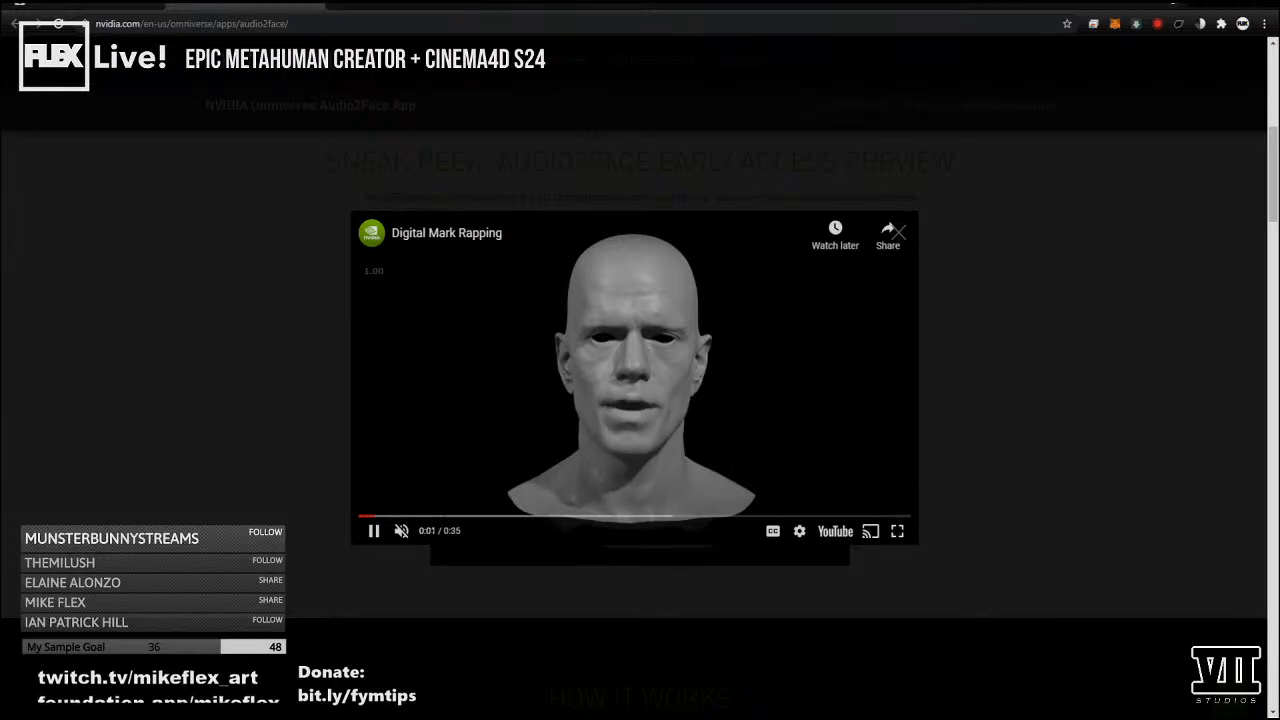
left_click(402, 532)
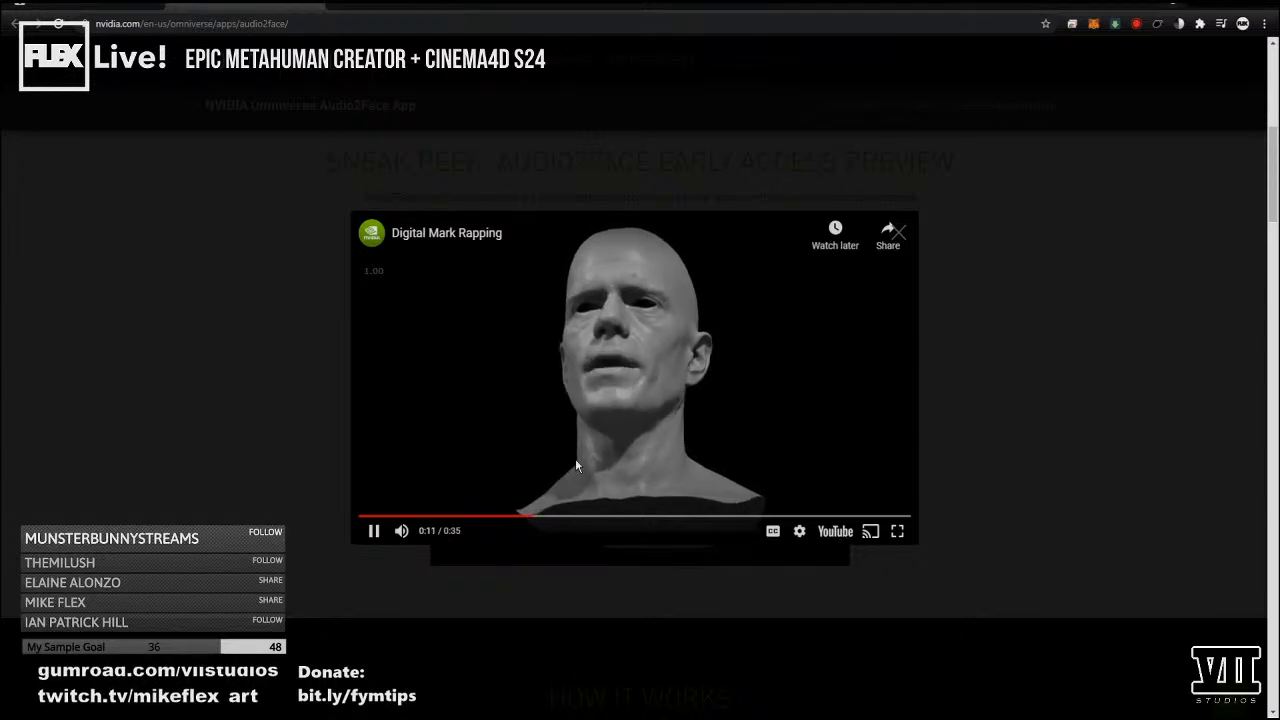
left_click(373, 531)
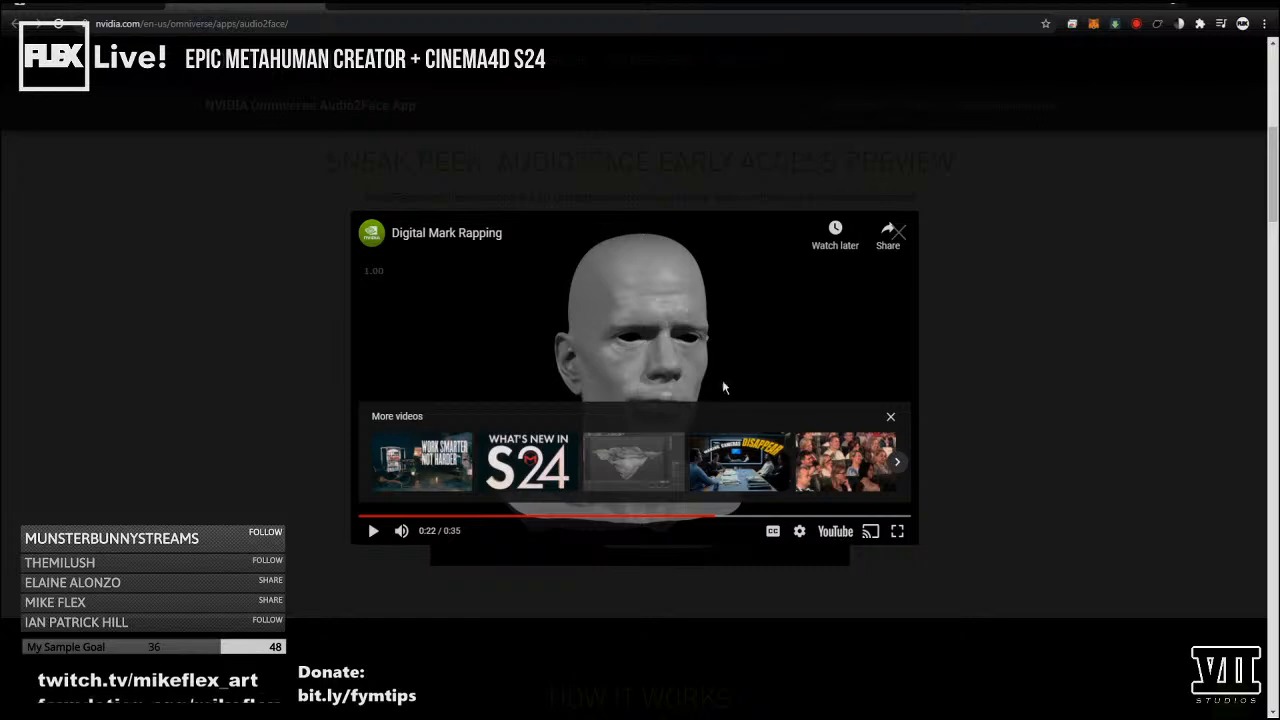
left_click(980, 318)
Find the Creatures and Aliens demo under the upcoming character transfer features, play the video and close it.
scroll(806, 339, "down", 5)
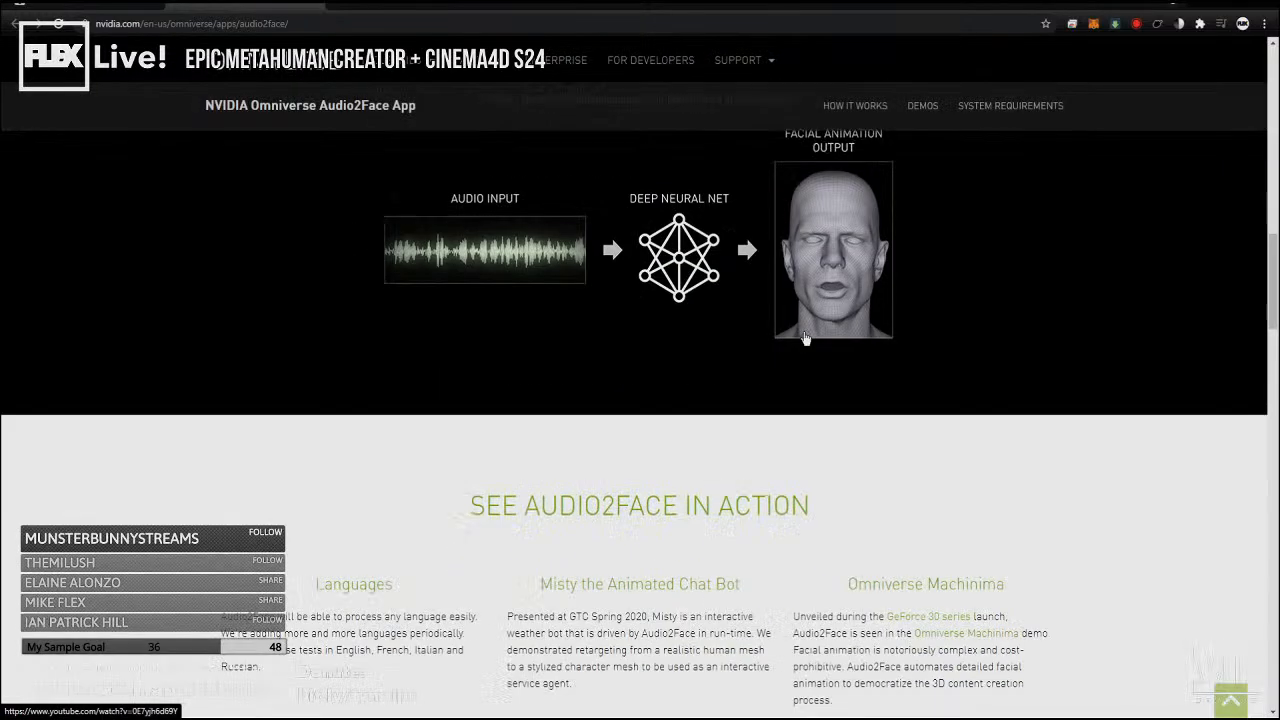
scroll(632, 487, "down", 5)
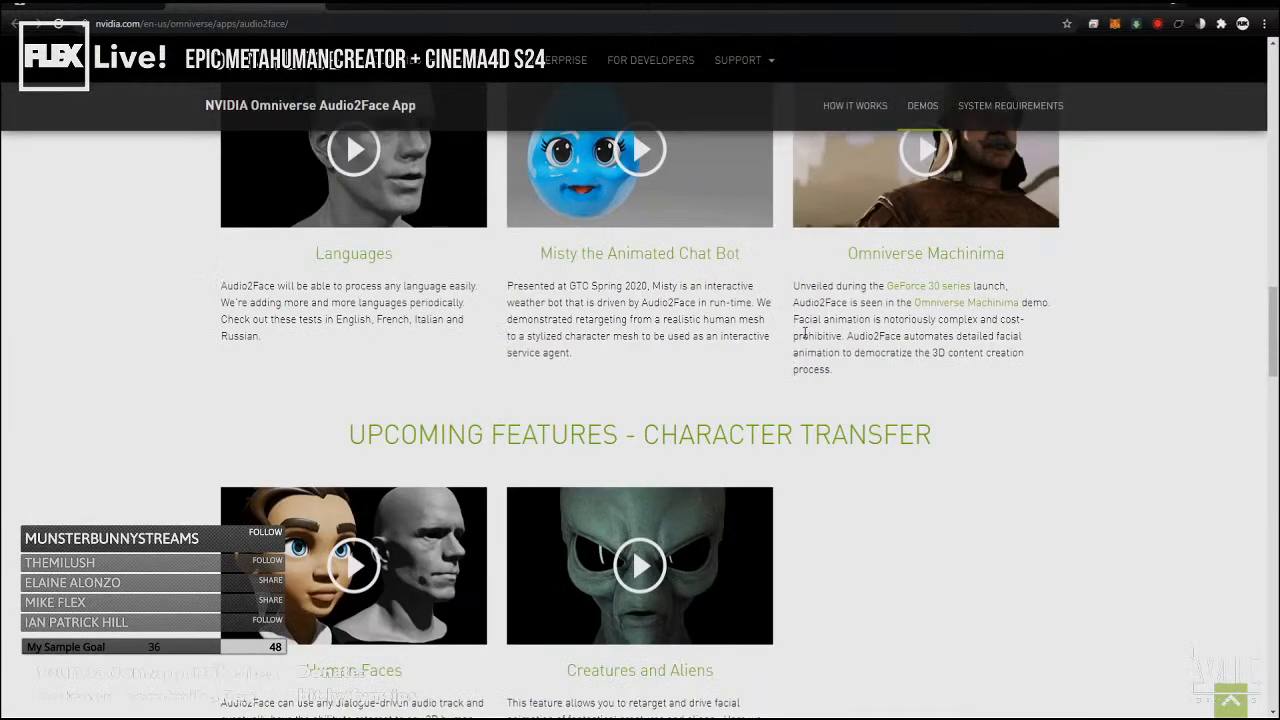
scroll(814, 523, "down", 2)
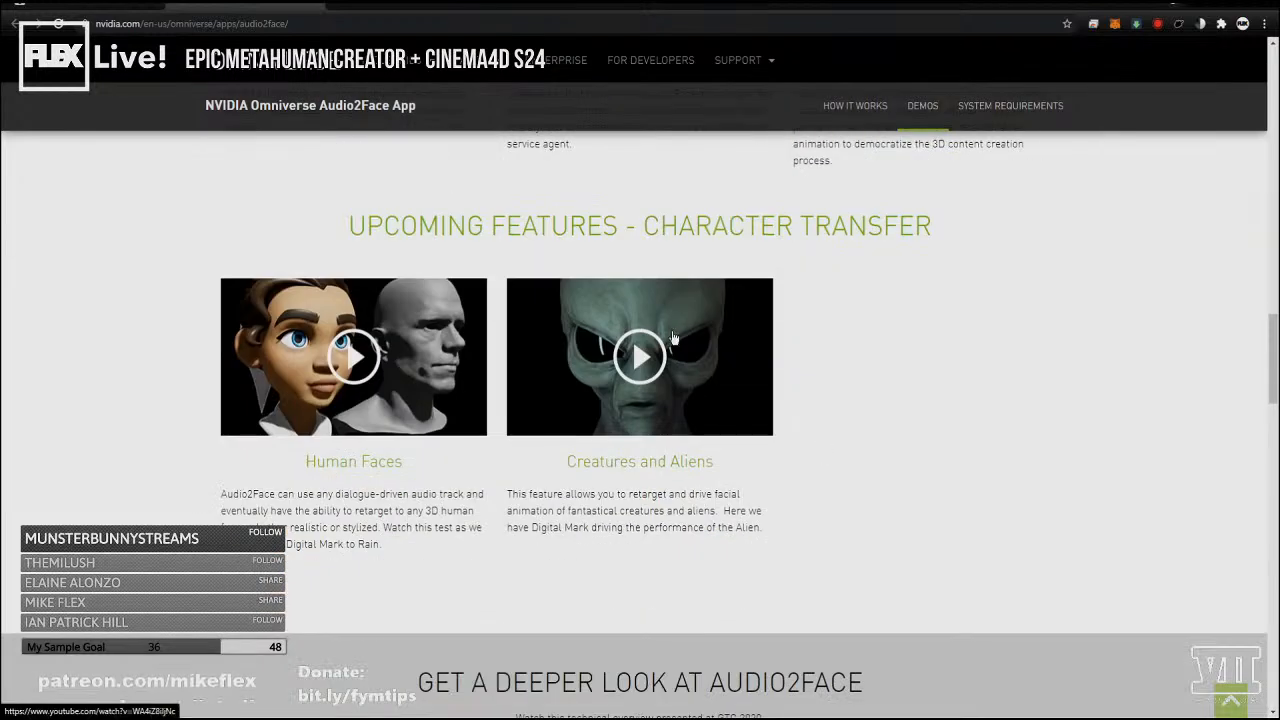
left_click(640, 358)
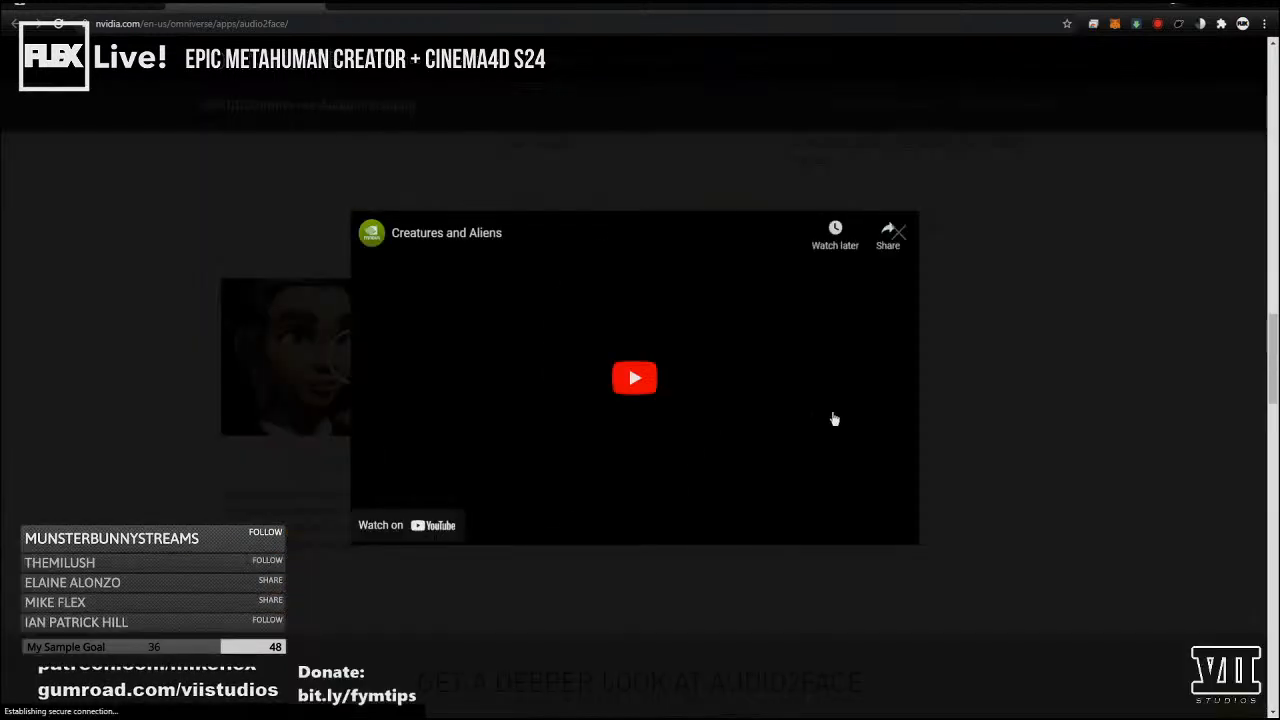
left_click(634, 373)
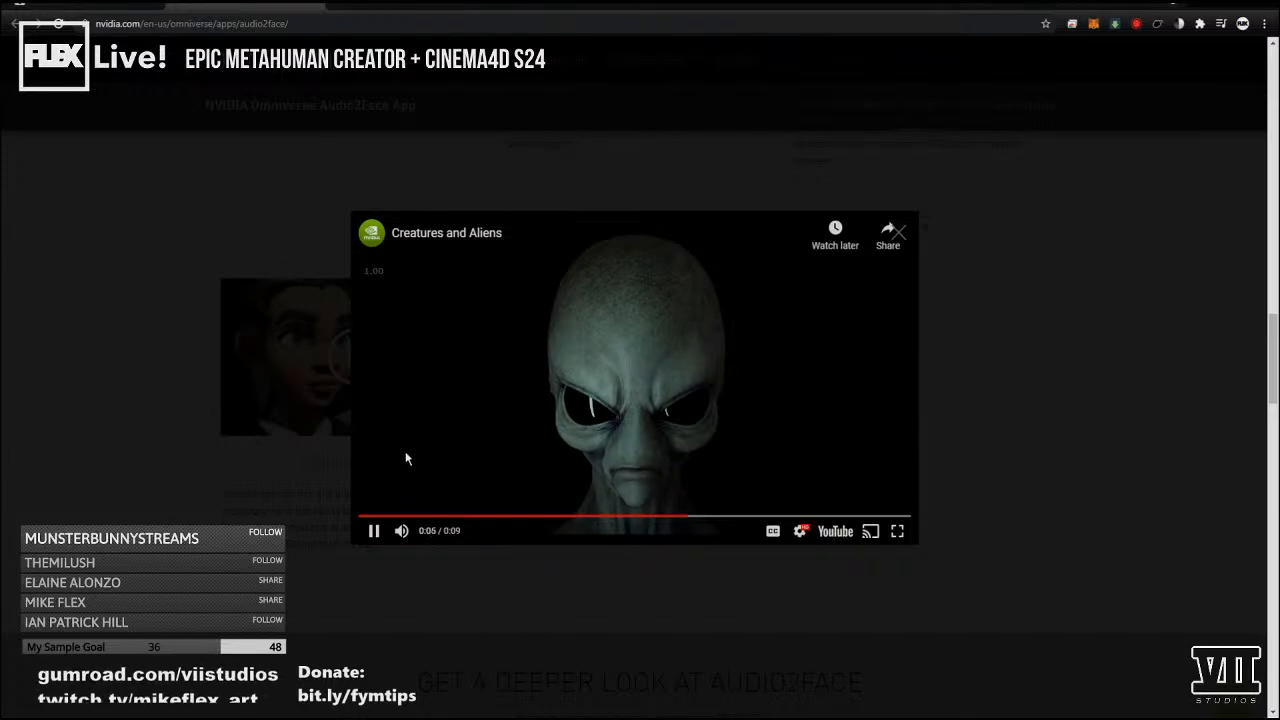
left_click(376, 537)
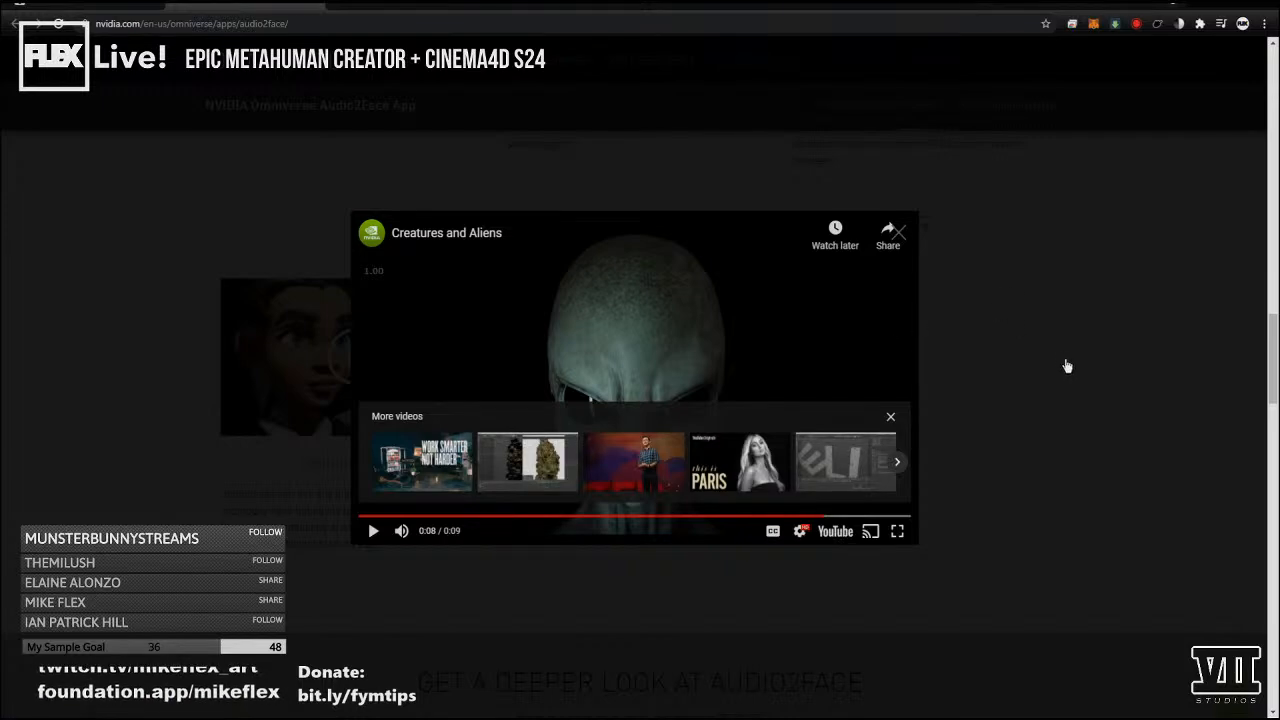
left_click(1044, 374)
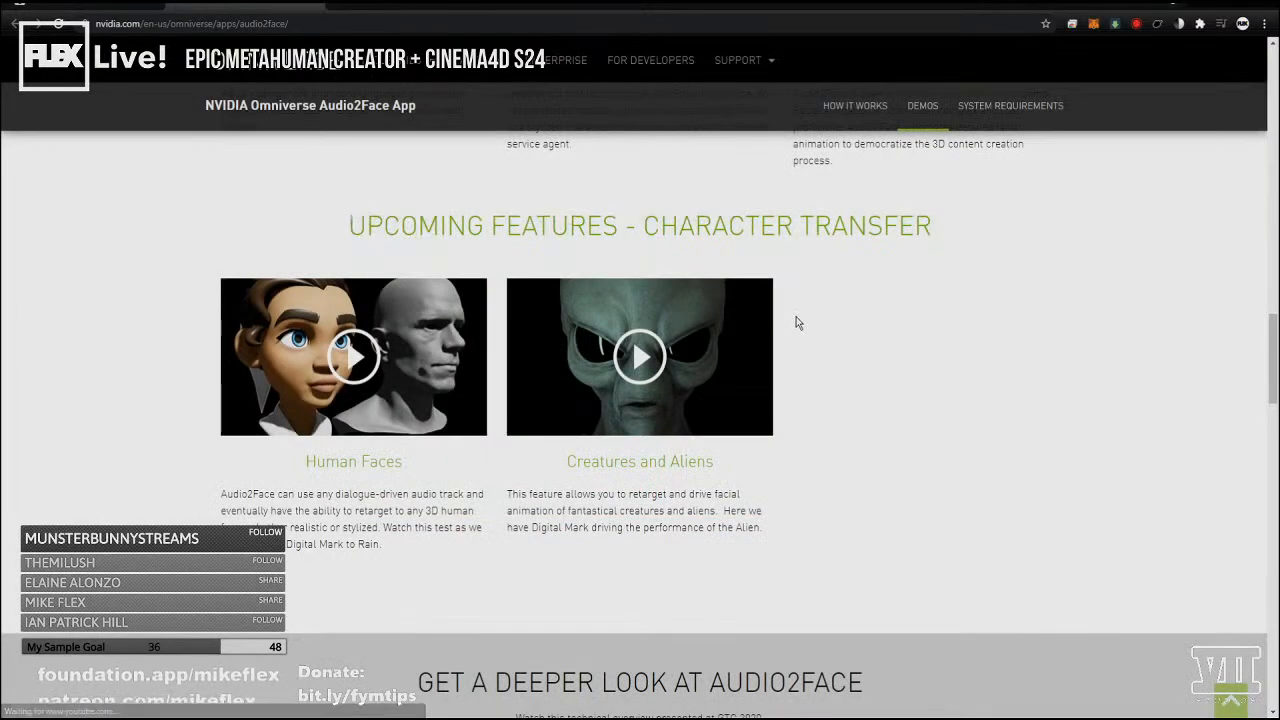
Look through the Audio2Face page, including how it works, the demos, system requirements, support and the other Omniverse apps.
scroll(797, 317, "up", 4)
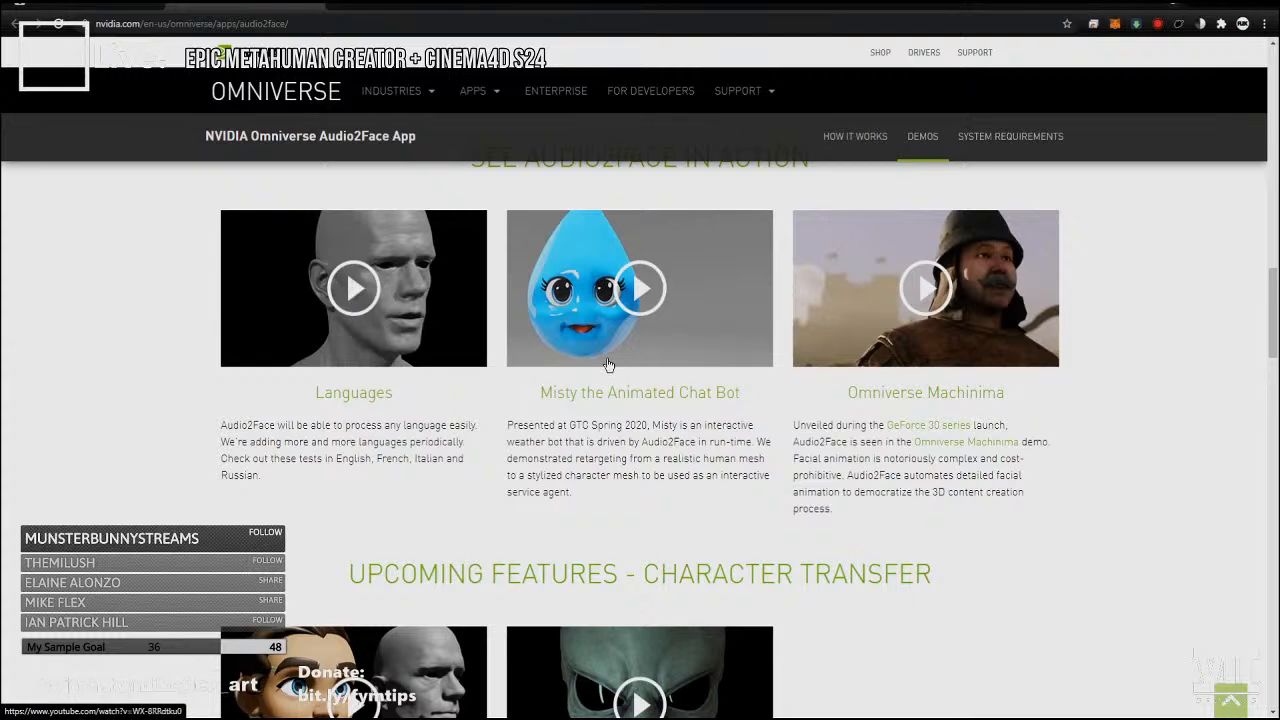
scroll(528, 462, "up", 2)
scroll(527, 460, "up", 8)
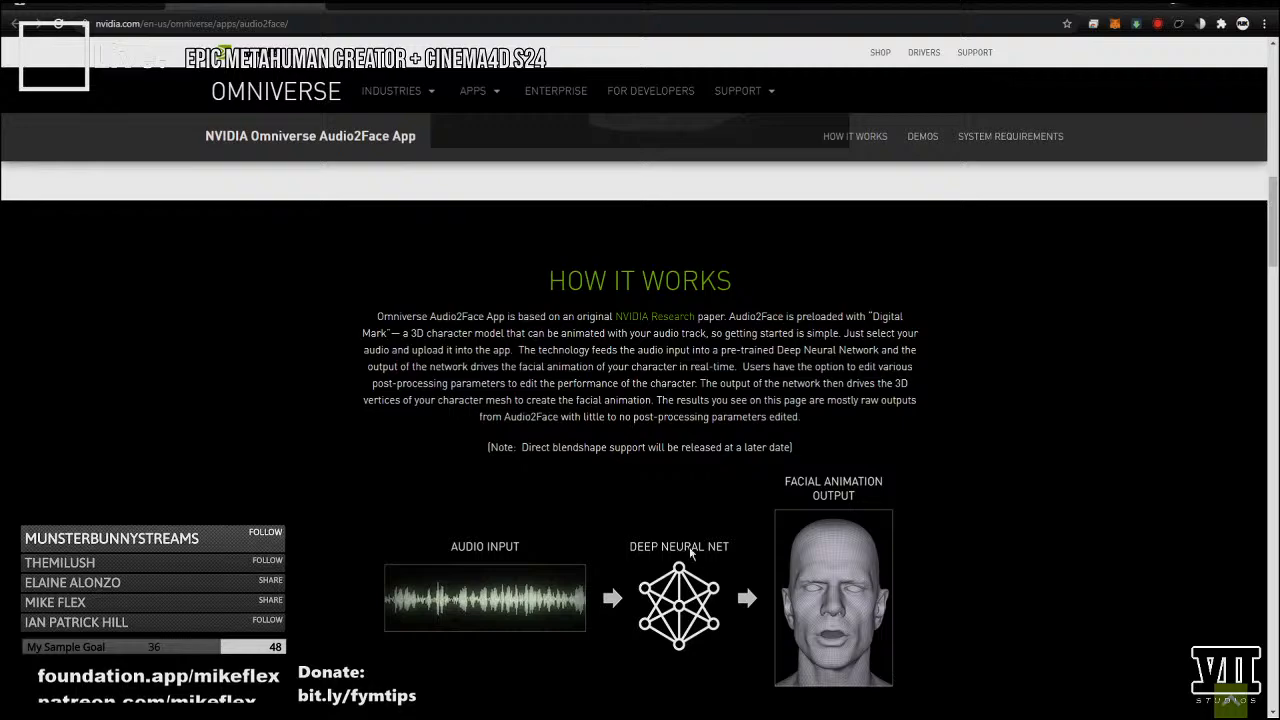
scroll(690, 472, "down", 20)
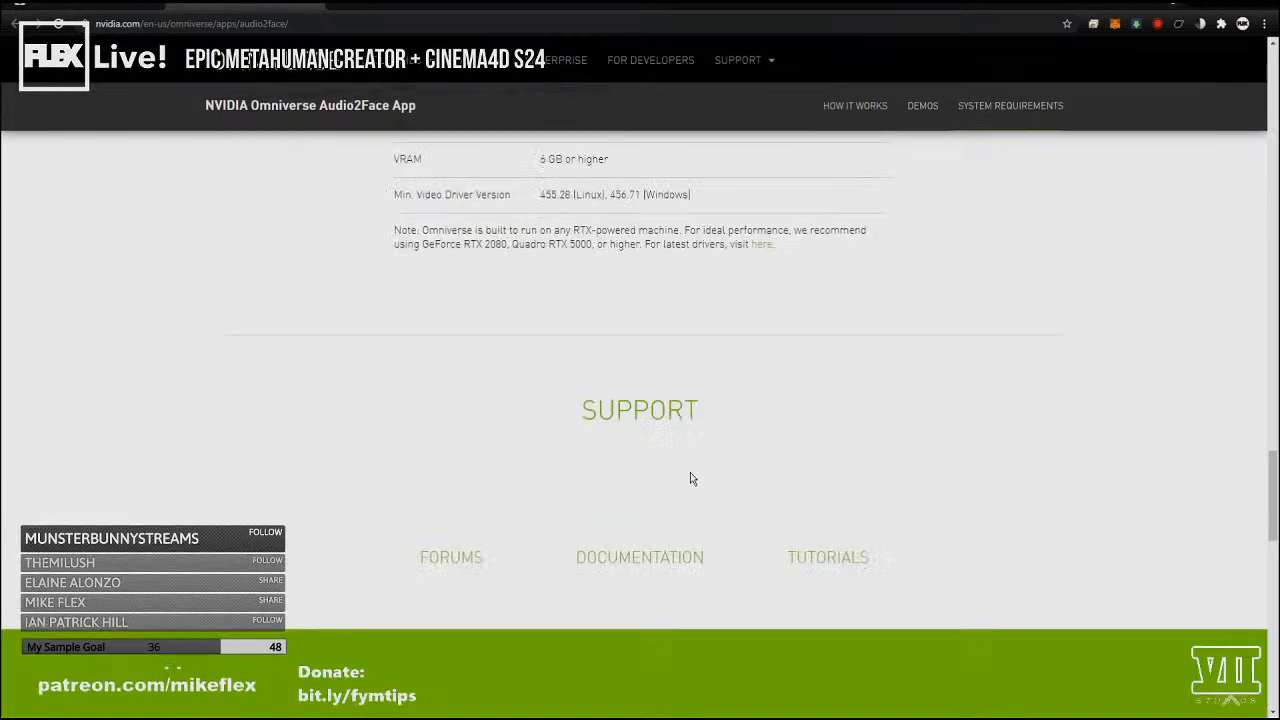
scroll(690, 472, "up", 6)
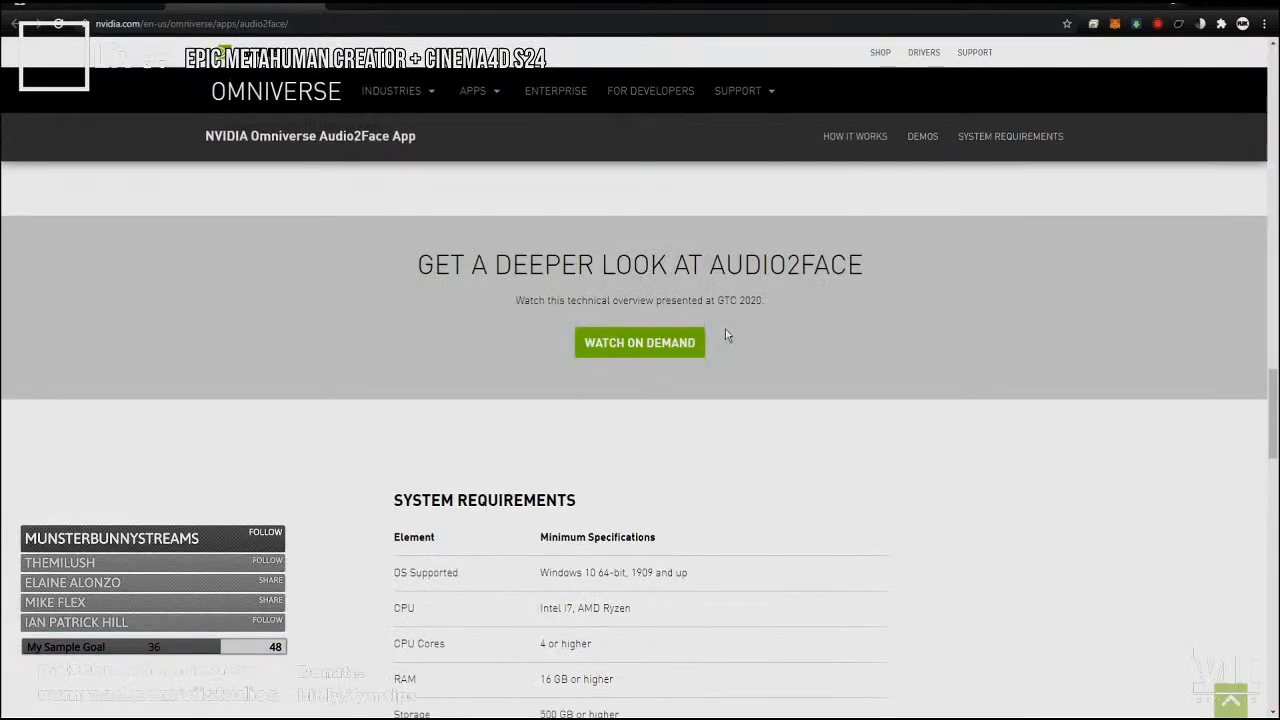
scroll(808, 357, "up", 10)
scroll(808, 357, "up", 6)
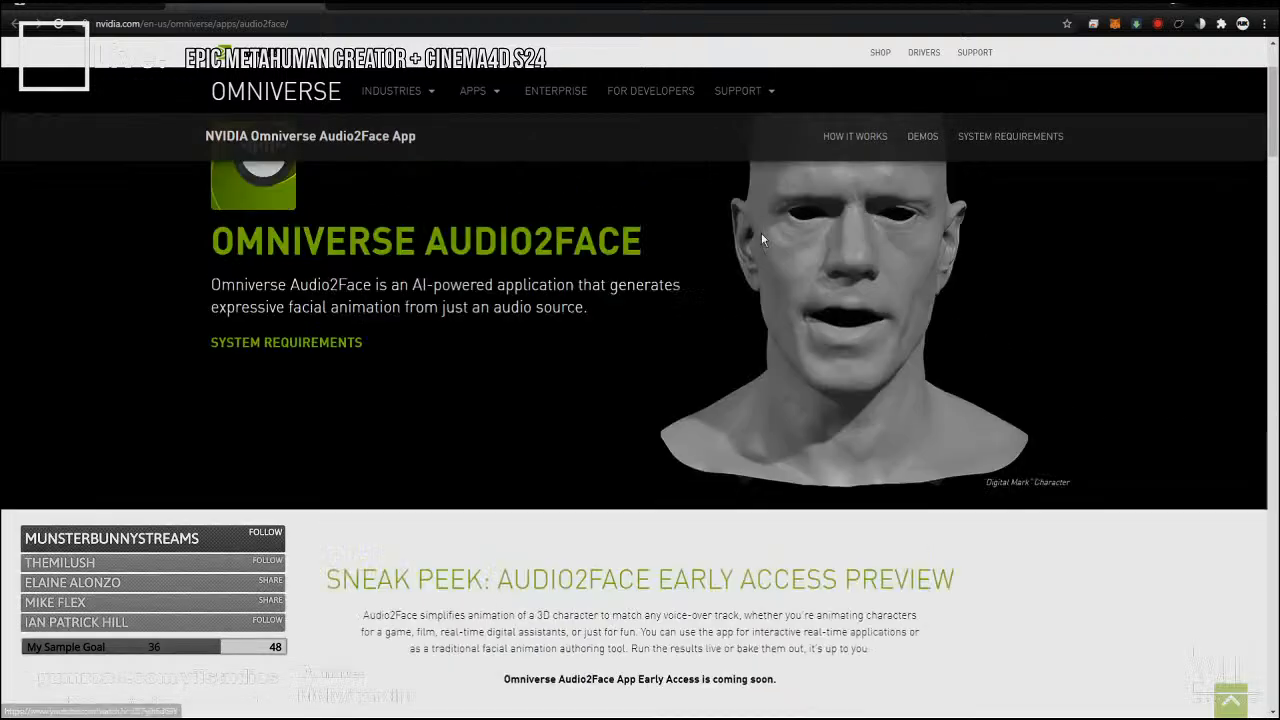
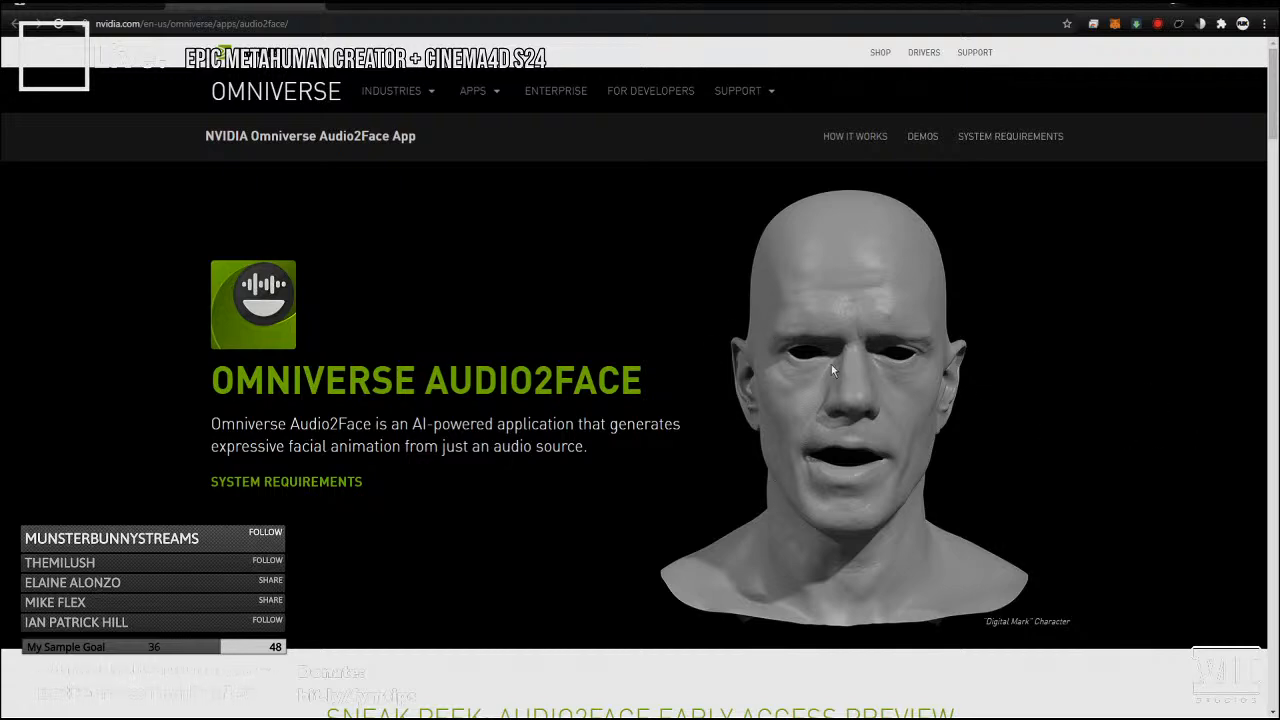
scroll(688, 328, "down", 10)
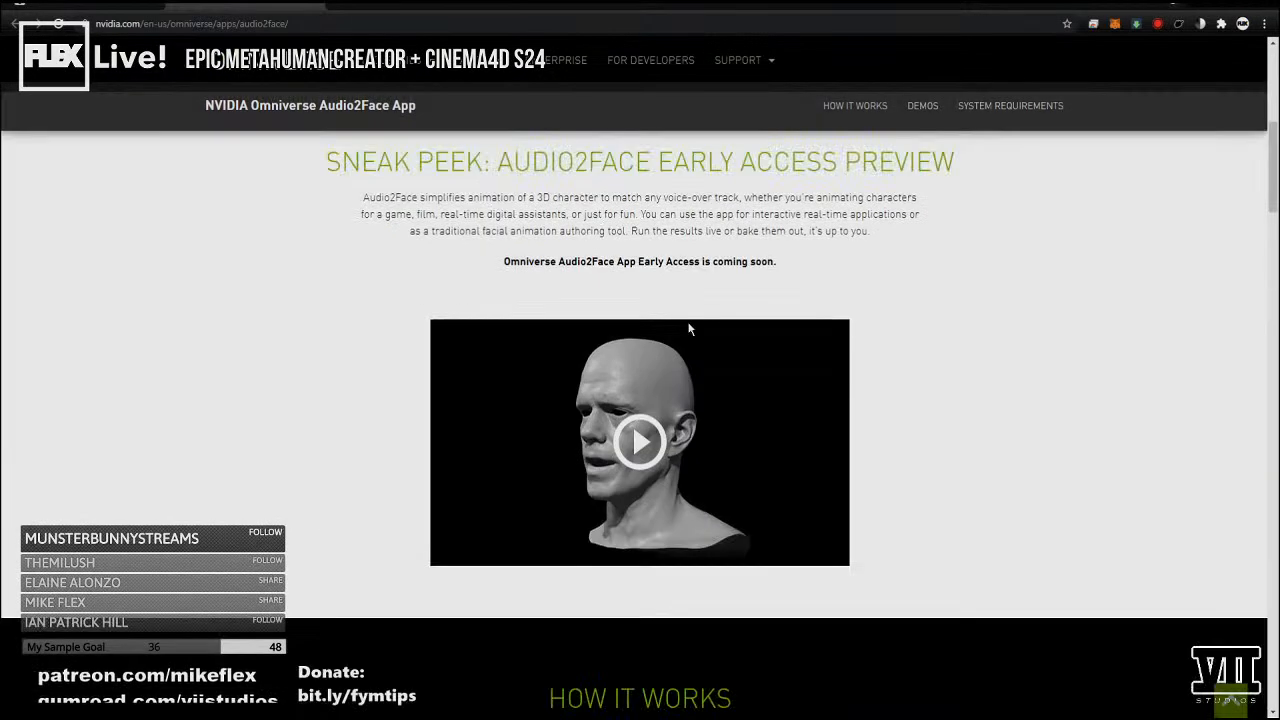
scroll(688, 328, "down", 15)
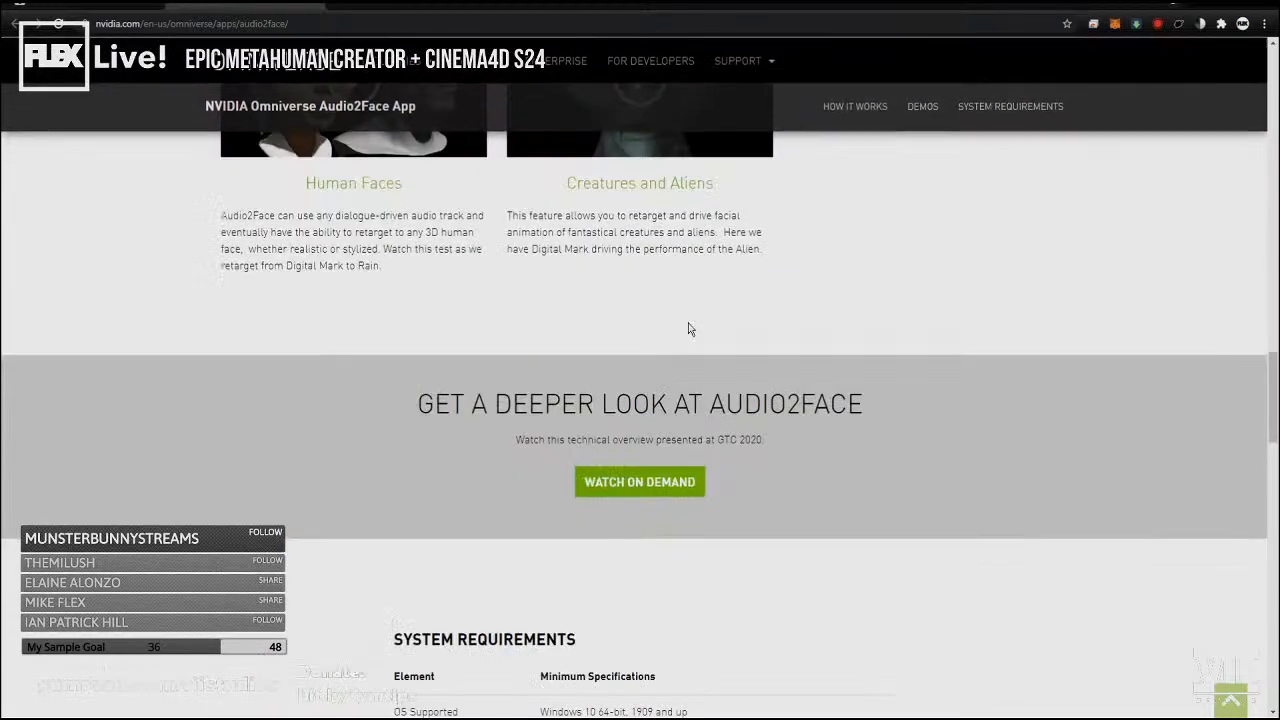
scroll(688, 328, "up", 7)
scroll(688, 328, "down", 14)
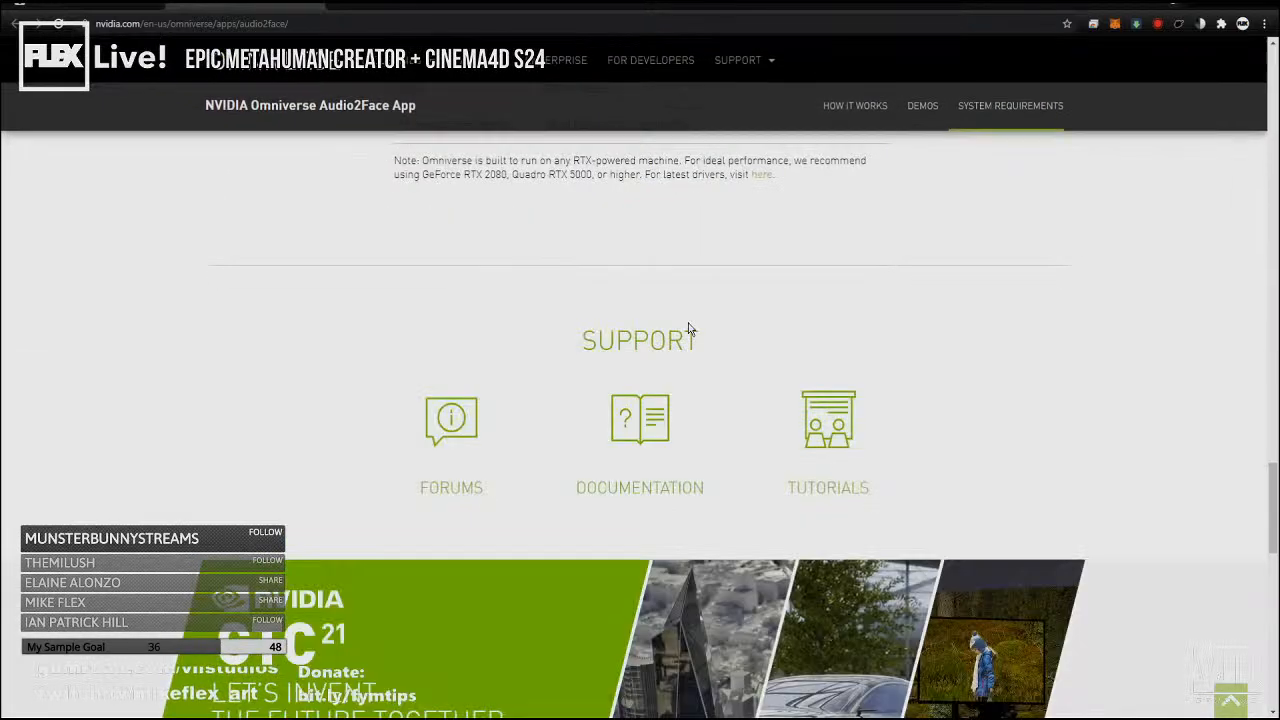
scroll(688, 328, "up", 1)
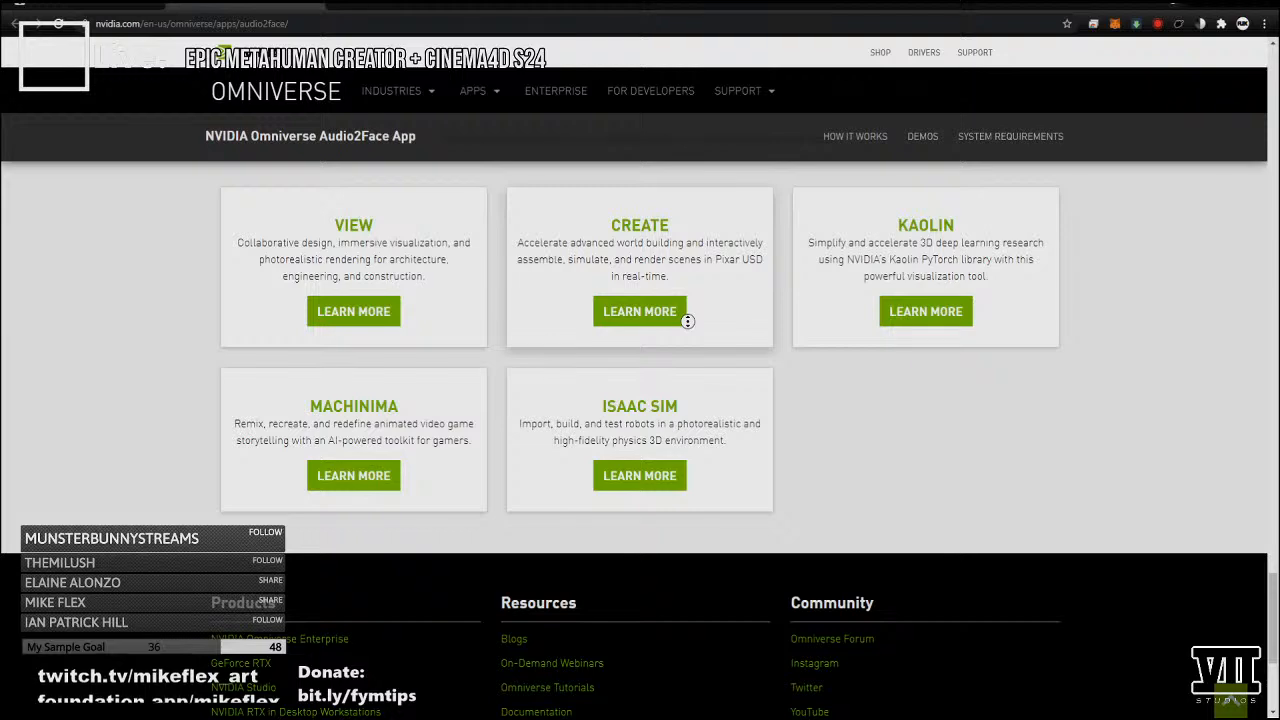
scroll(815, 346, "up", 10)
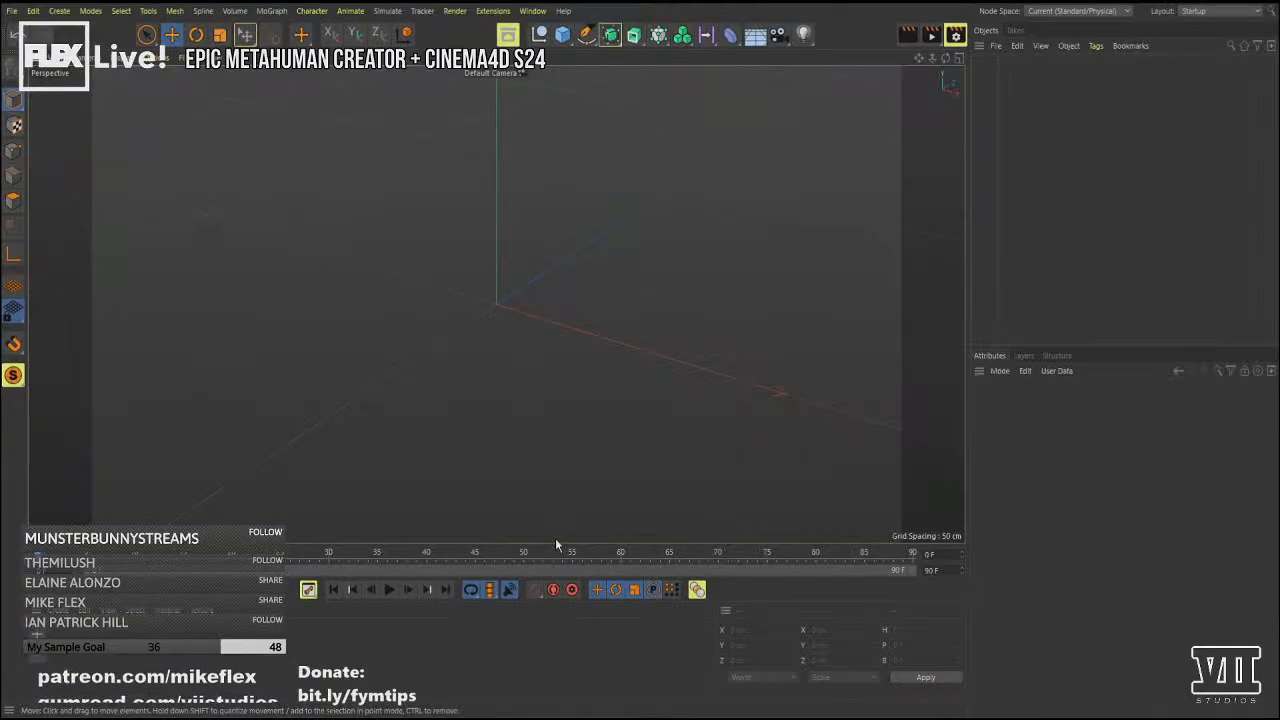
Switch to Cinema 4D, add a 200 cm cube at the origin and activate the Place tool.
left_click(562, 35)
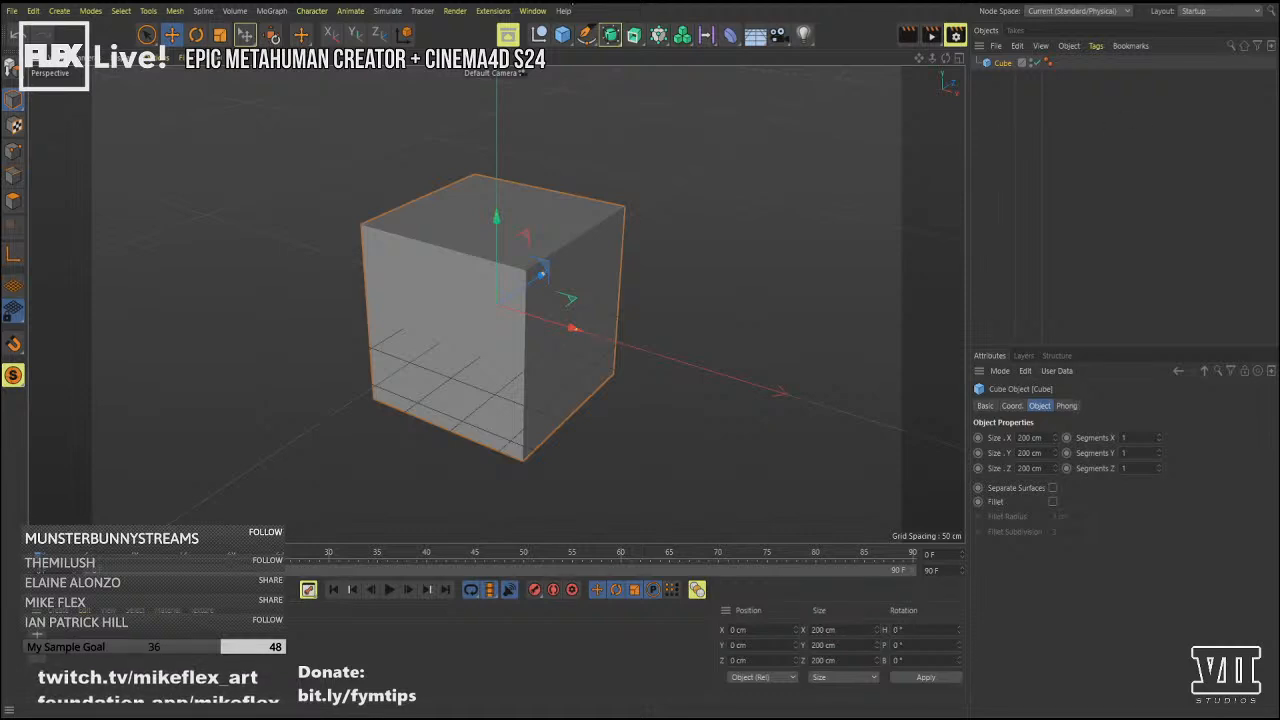
left_click(270, 36)
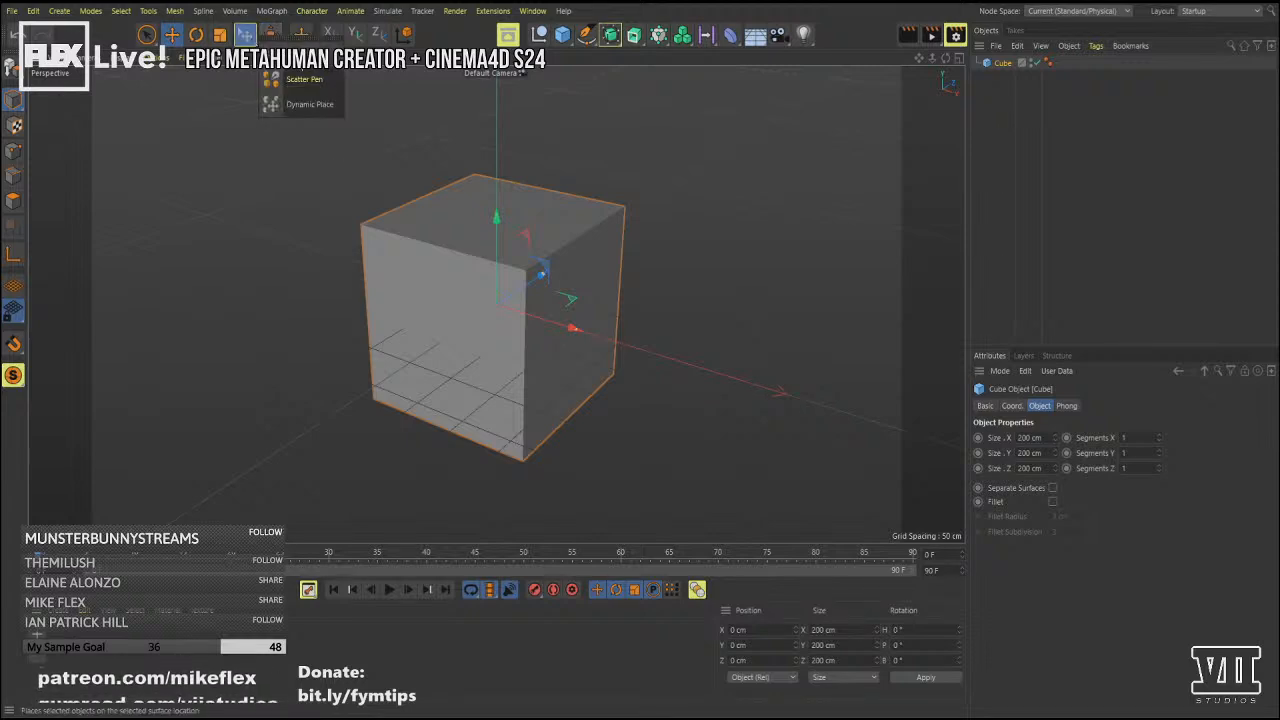
left_click(300, 104)
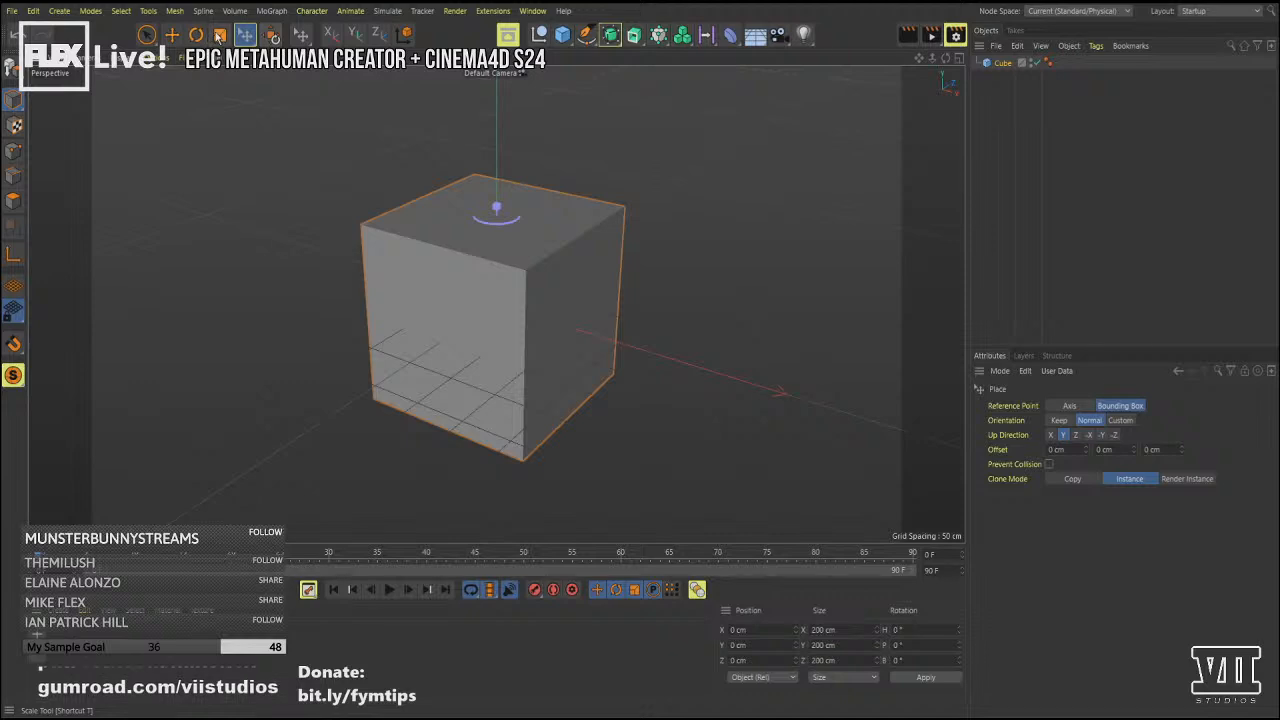
Add a plane at the origin and scale it up uniformly to about 830 cm per side.
left_click(562, 35)
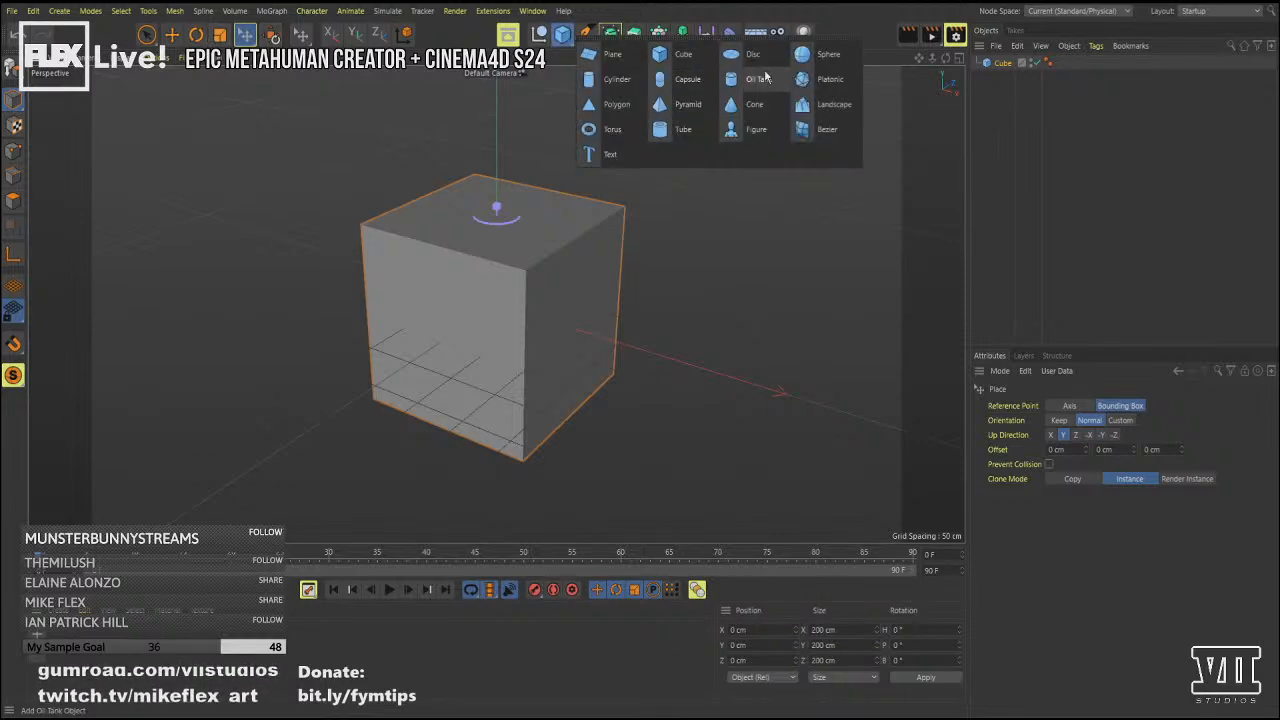
left_click(608, 58)
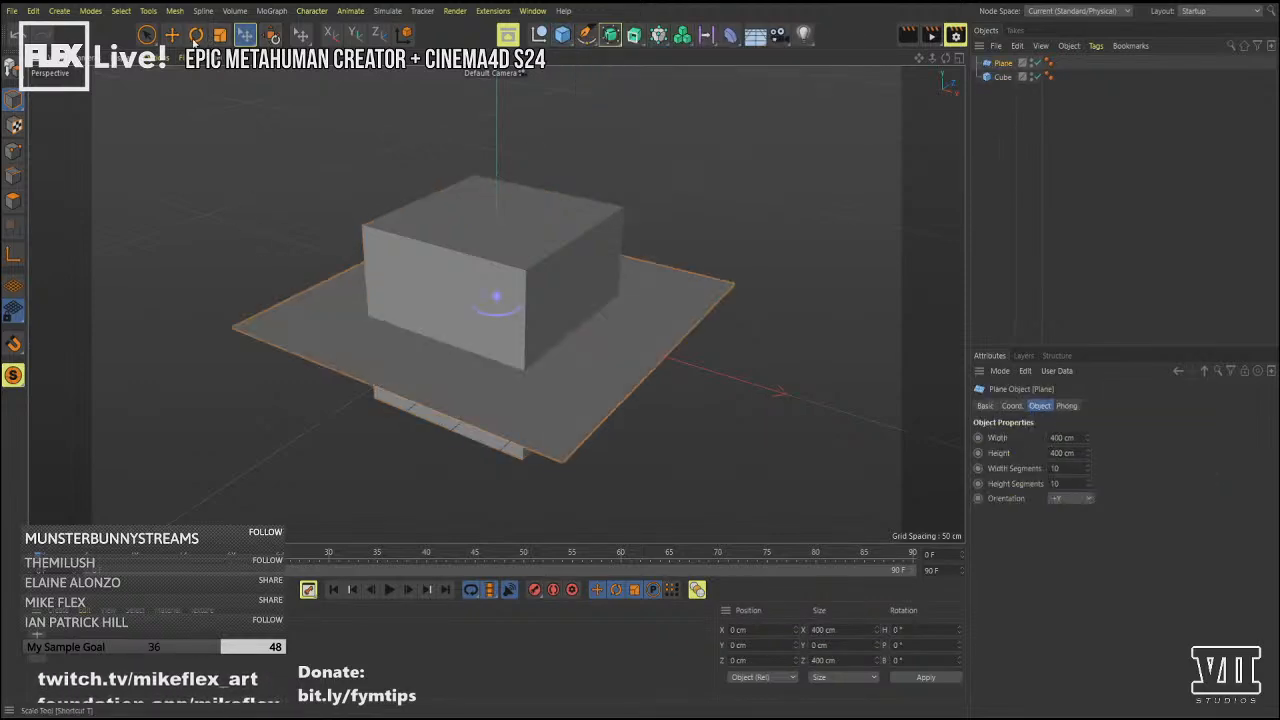
left_click(219, 35)
left_click_drag(600, 110, 805, 97)
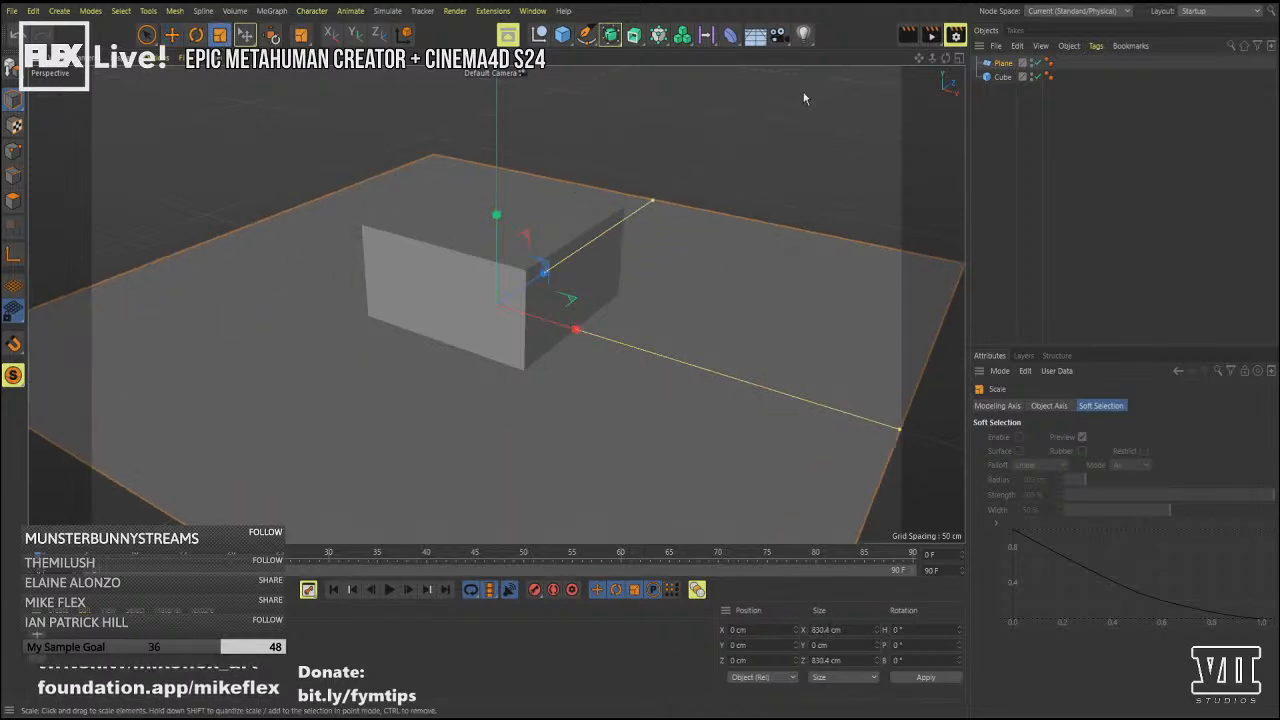
Move the plane straight down along Y to the base of the cube.
left_click(146, 35)
left_click(172, 35)
left_click_drag(499, 230, 512, 301)
Reposition the cube on the plane with the Place tool, at about X -34 cm and Z 75 cm.
left_click(1007, 78)
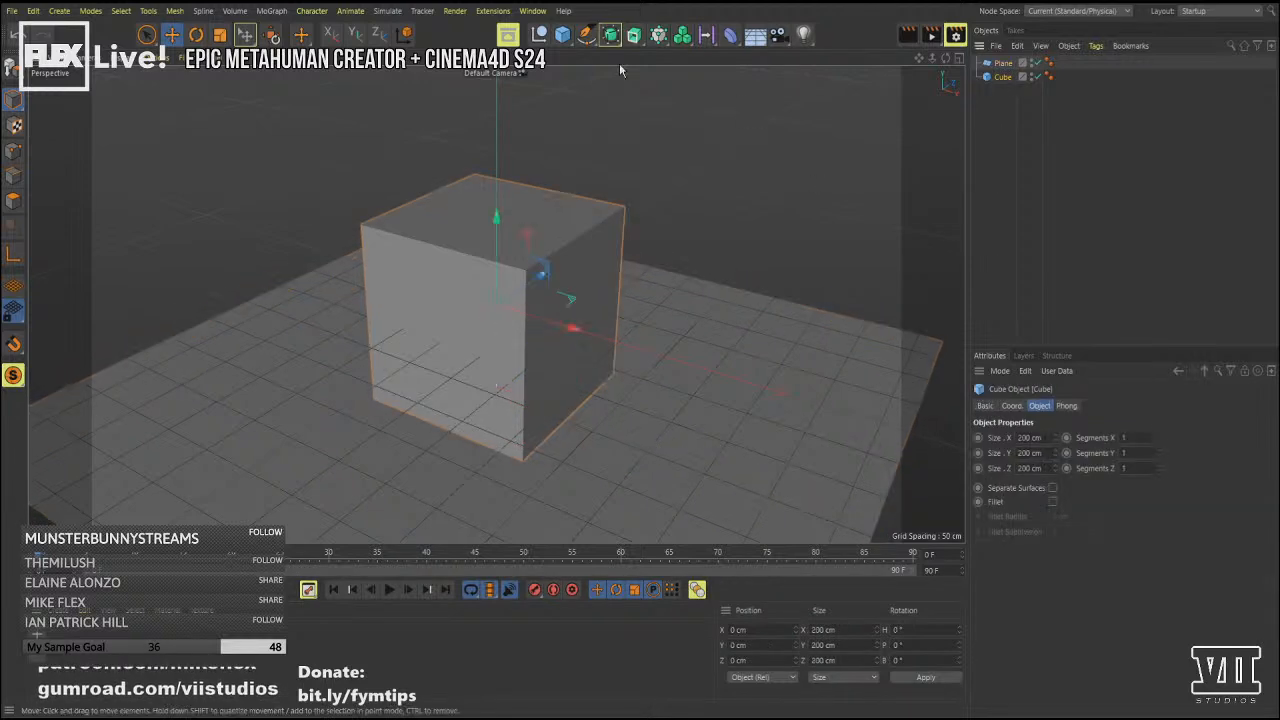
left_click(271, 35)
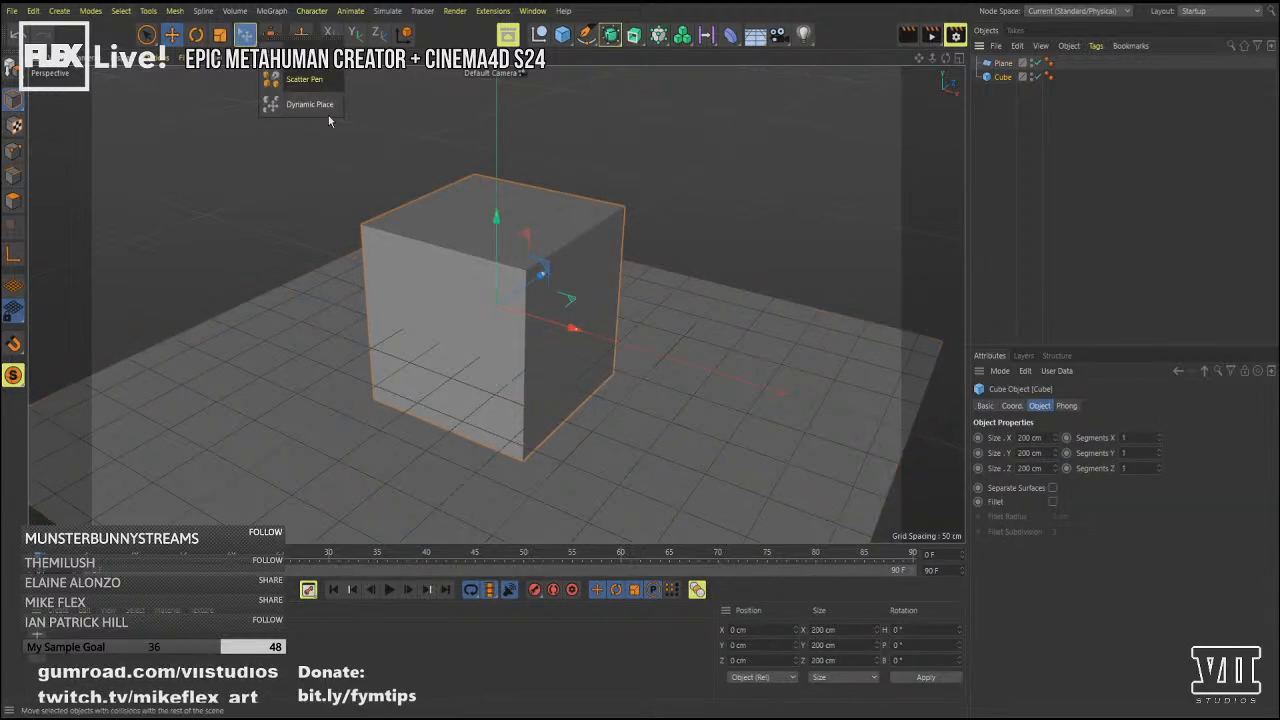
left_click(303, 56)
left_click_drag(478, 408, 569, 346)
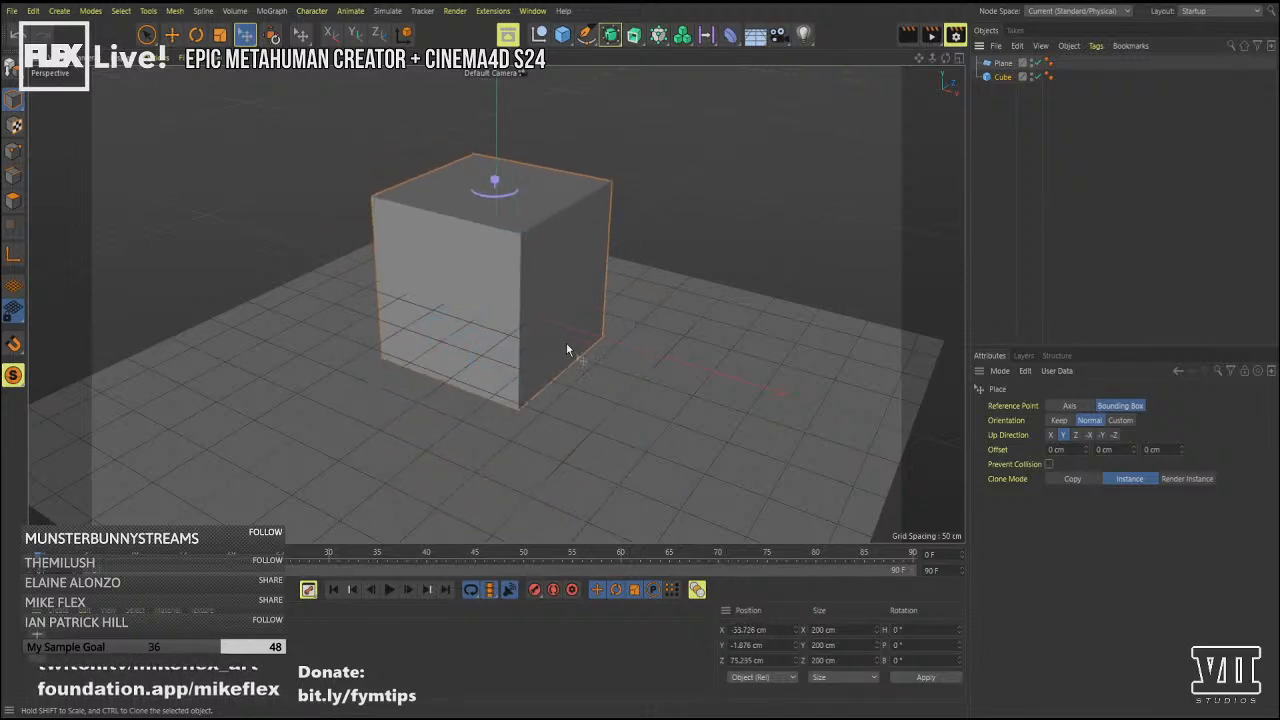
Add a second 200 cm cube and place it on the plane beside the first, at about X 255 cm and Z 90 cm.
left_click(561, 37)
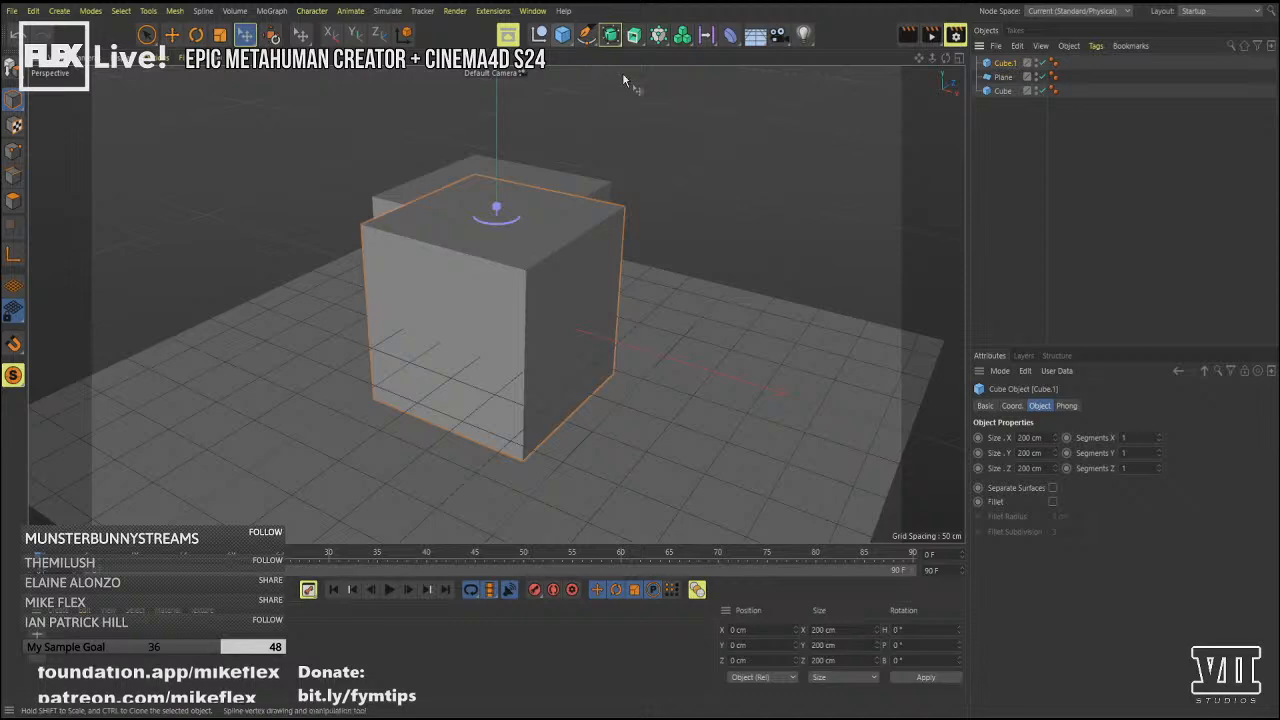
left_click_drag(546, 345, 494, 214)
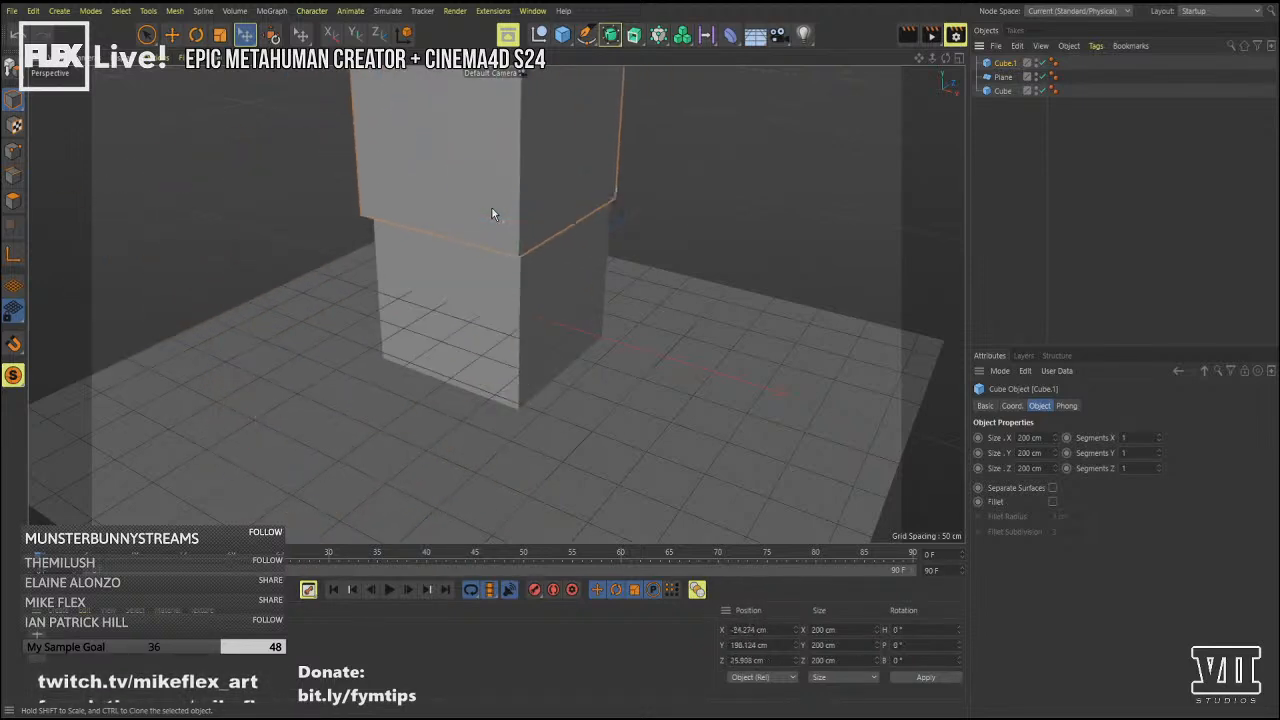
left_click(245, 35)
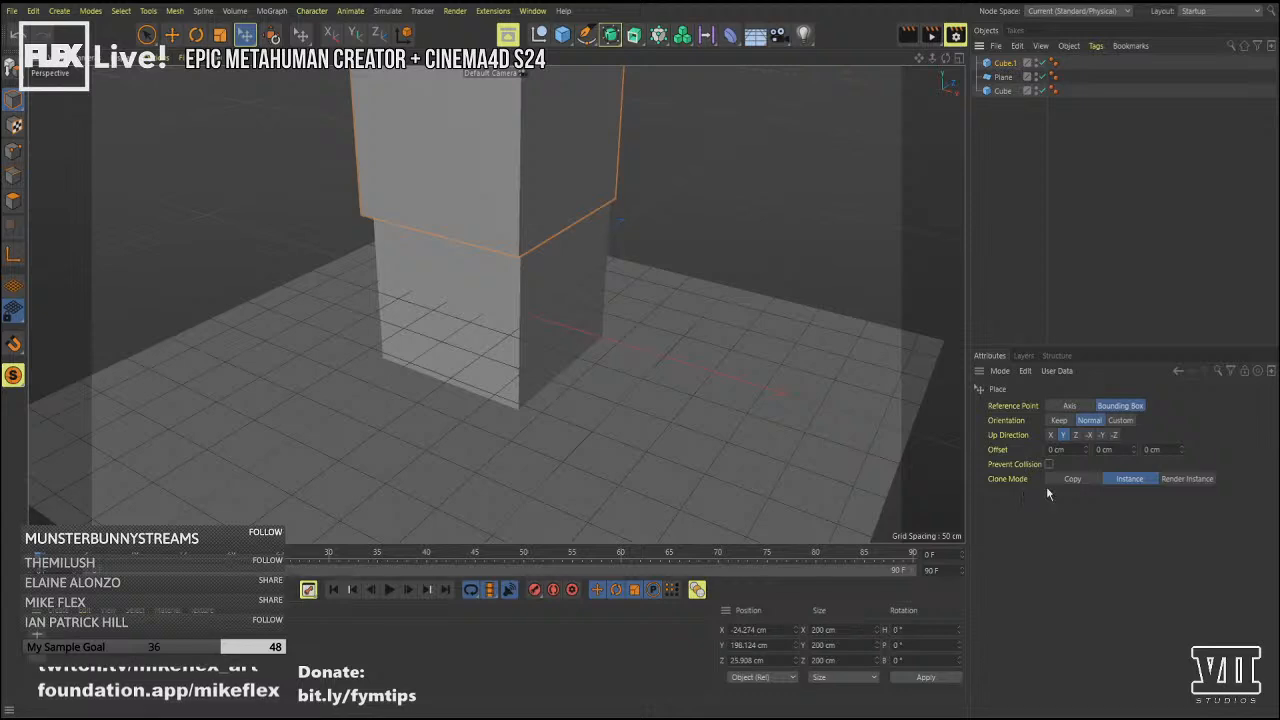
left_click_drag(443, 138, 691, 412)
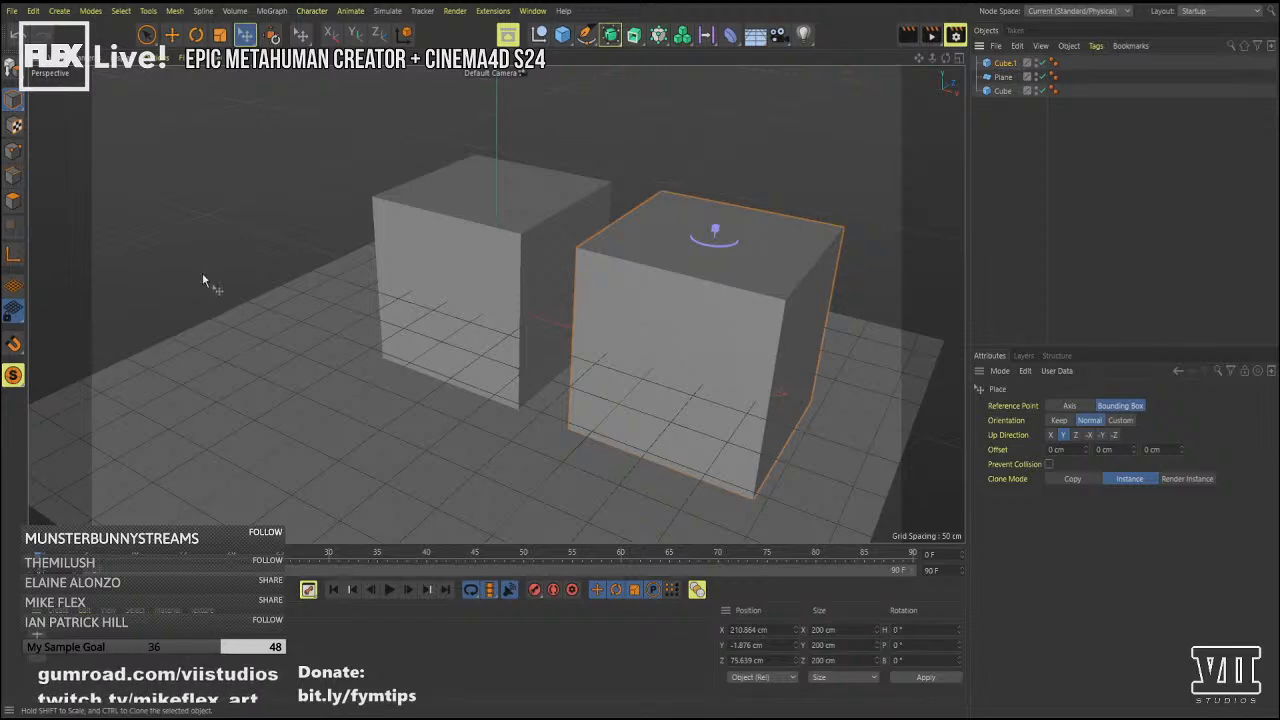
left_click_drag(631, 378, 745, 430)
Scatter copies of the second cube across and around the plane with three Scatter Pen strokes, using the default settings.
left_click(270, 34)
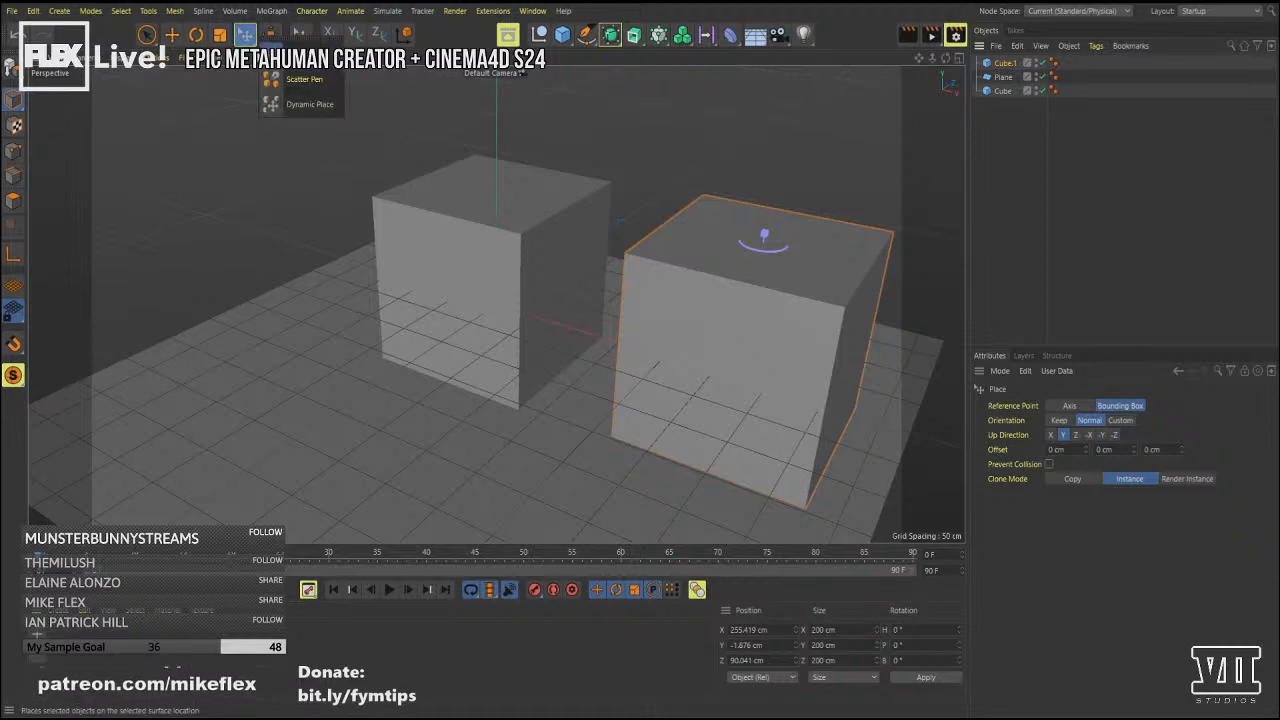
left_click(302, 79)
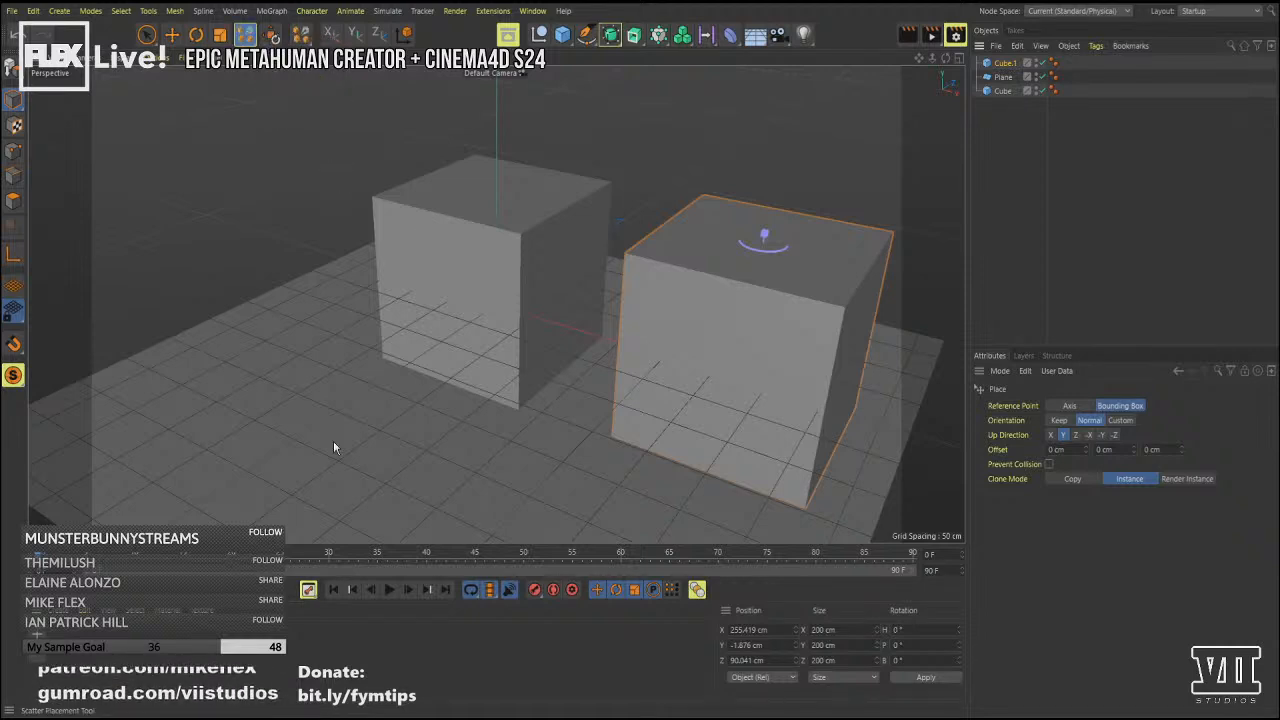
mouse_move(262, 490)
left_mouse_down()
mouse_move(629, 478)
mouse_move(558, 226)
mouse_move(605, 305)
mouse_move(706, 244)
mouse_move(794, 267)
left_mouse_up()
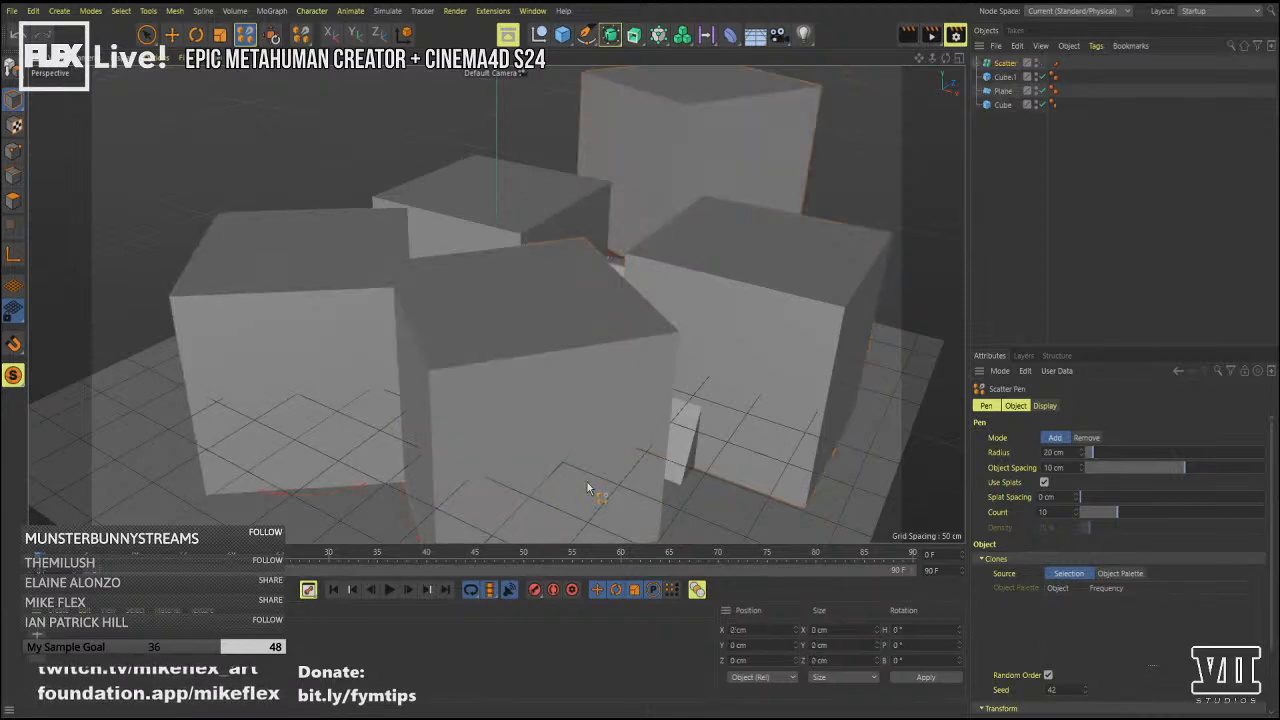
mouse_move(210, 443)
left_mouse_down()
mouse_move(152, 324)
mouse_move(377, 235)
left_mouse_up()
mouse_move(192, 92)
left_mouse_down()
mouse_move(394, 233)
mouse_move(356, 168)
left_mouse_up()
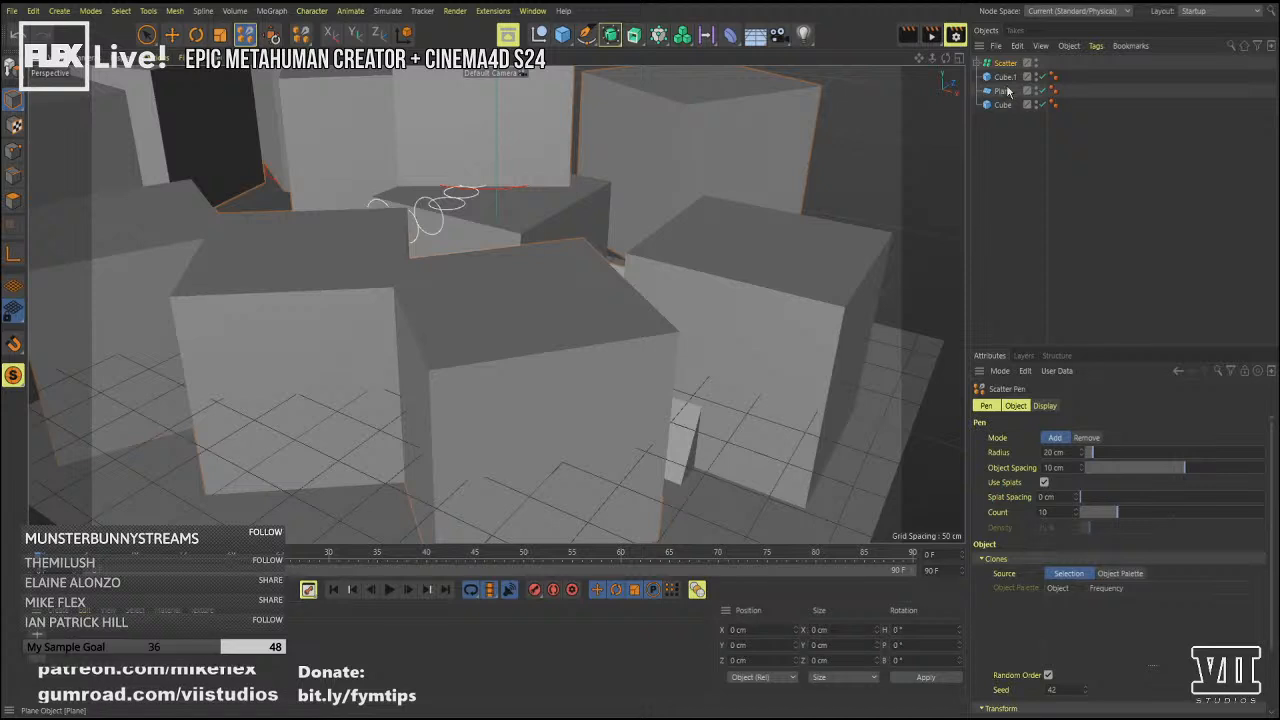
Make the Scatter object editable and expand its hierarchy of instances.
left_click(976, 64)
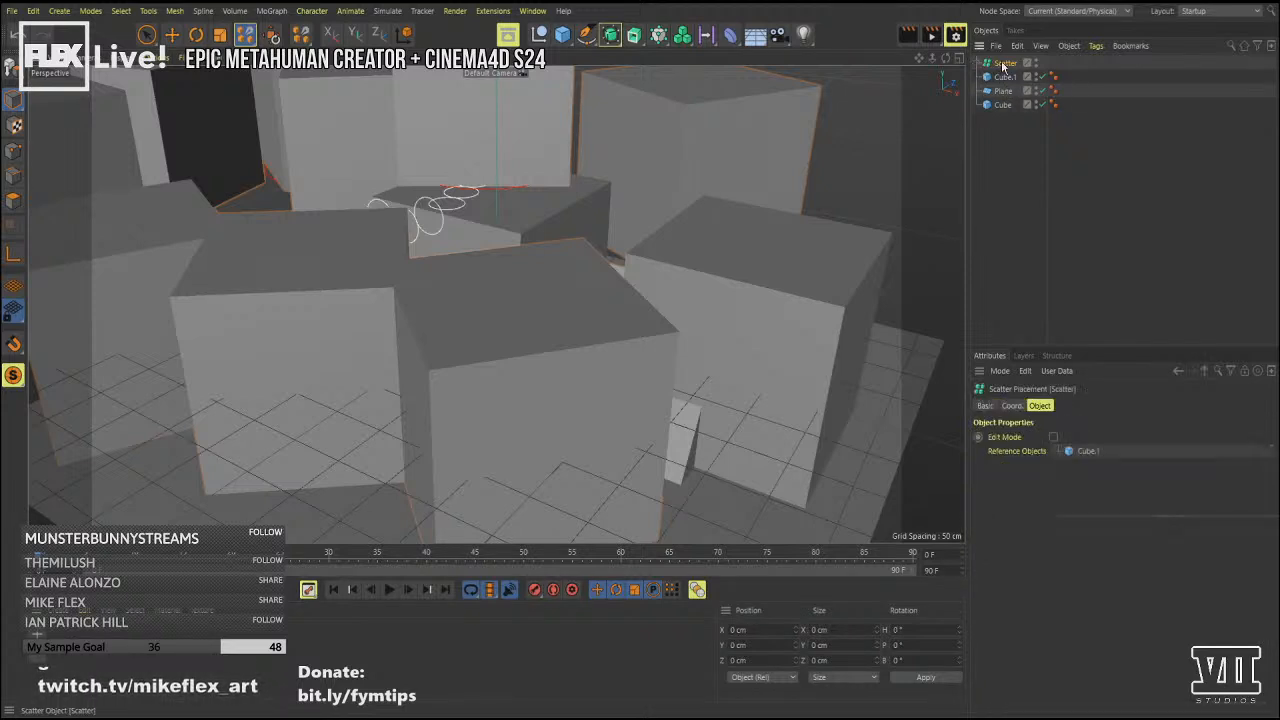
key("c")
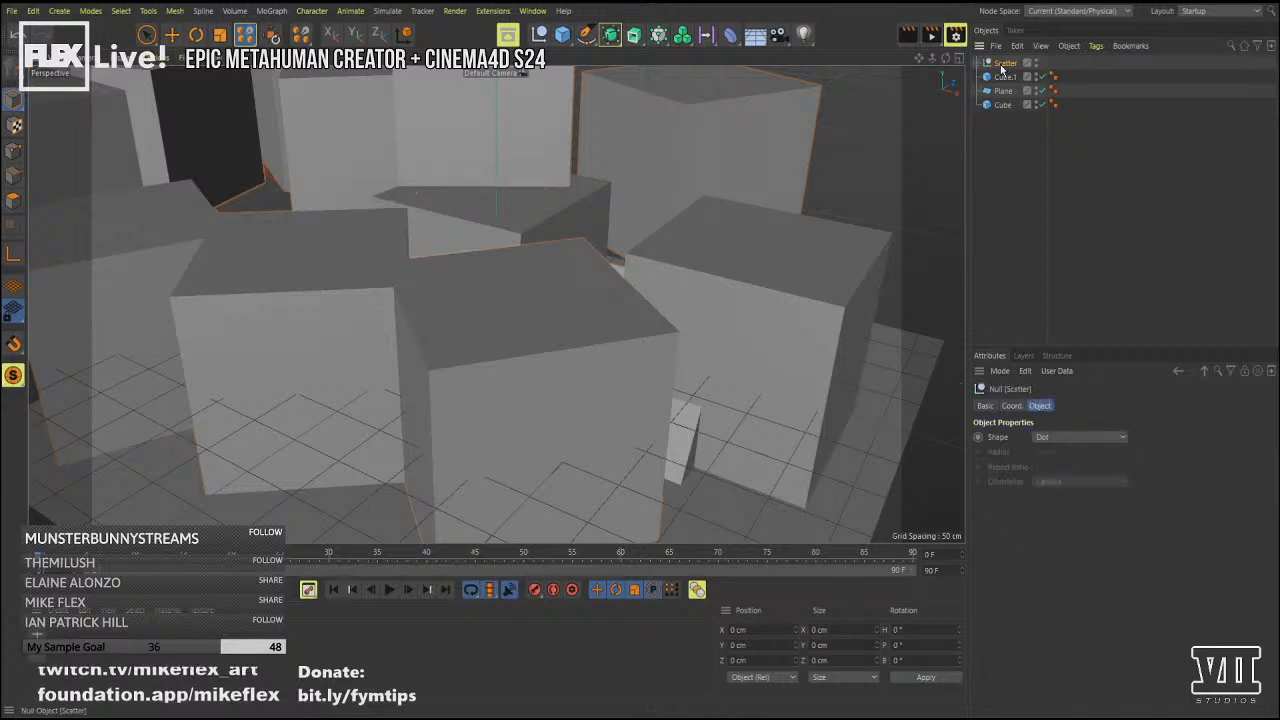
left_click(978, 63)
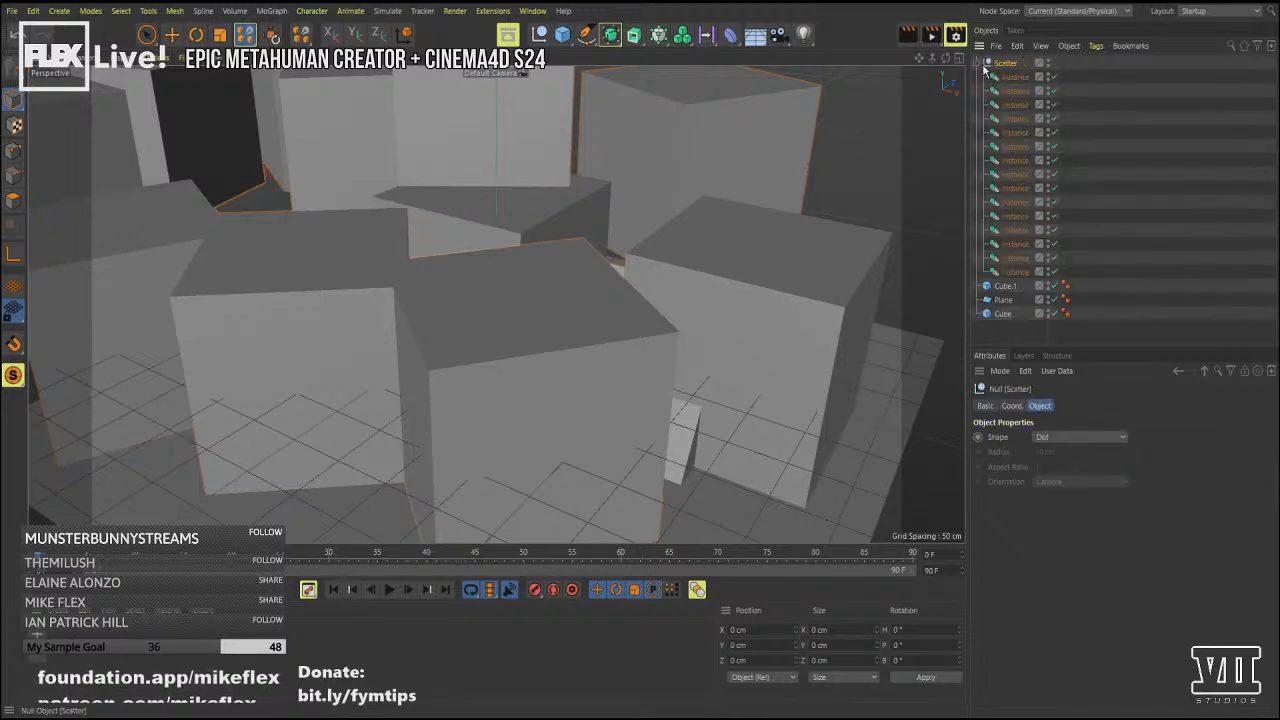
Select all the scattered instances plus both cubes, leaving out the plane, and activate the Dynamic Place tool.
left_click(1012, 78)
left_click(1014, 274, "shift")
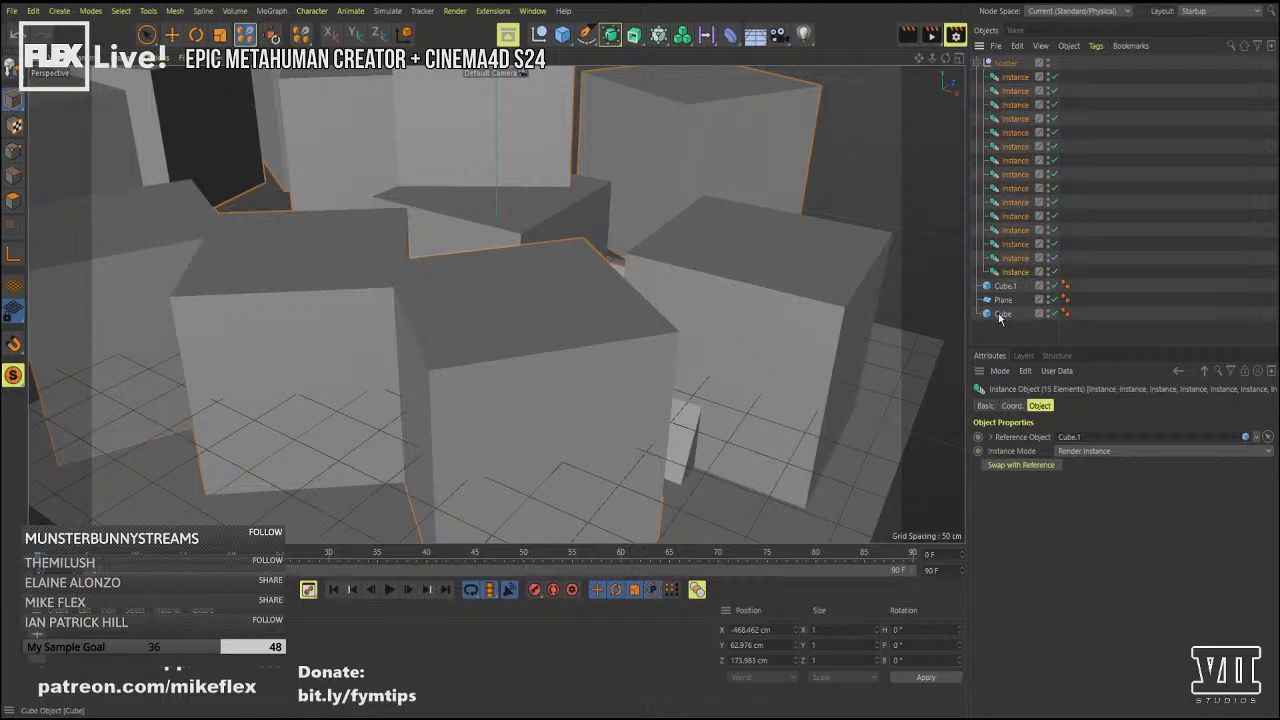
left_click(1003, 314, "shift")
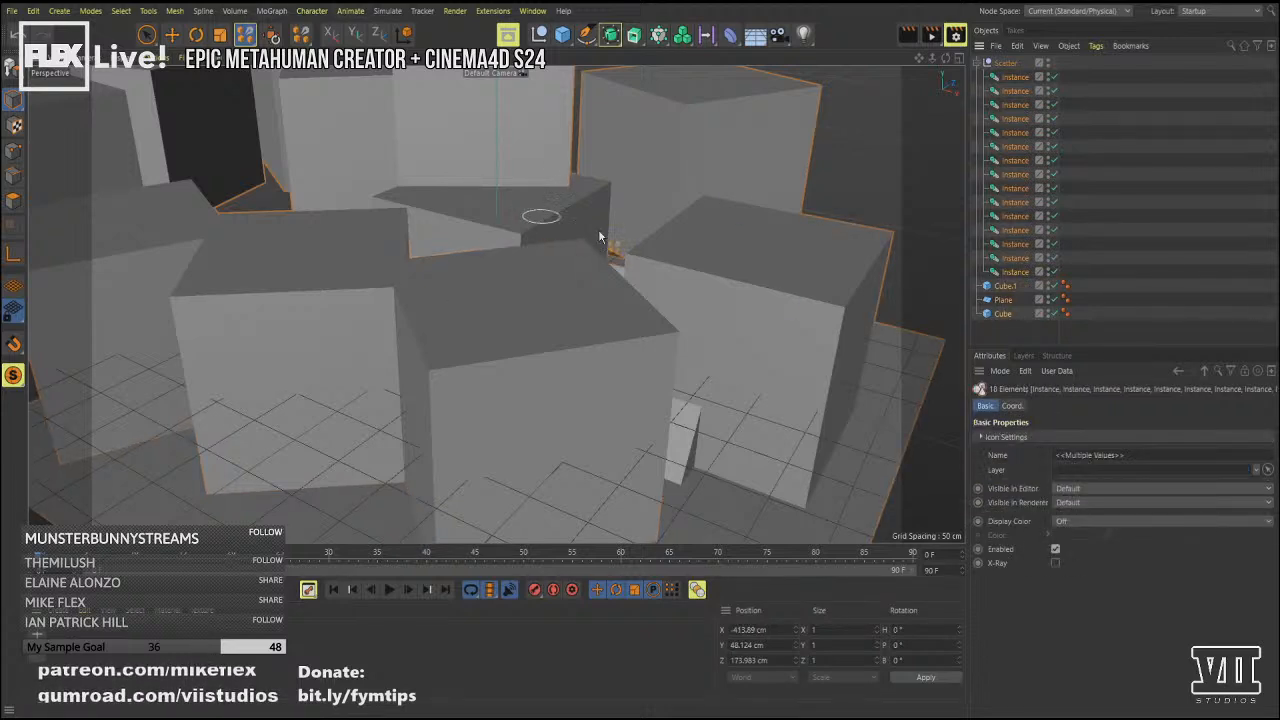
left_click(1001, 301, "ctrl")
left_click(245, 34)
left_click(300, 104)
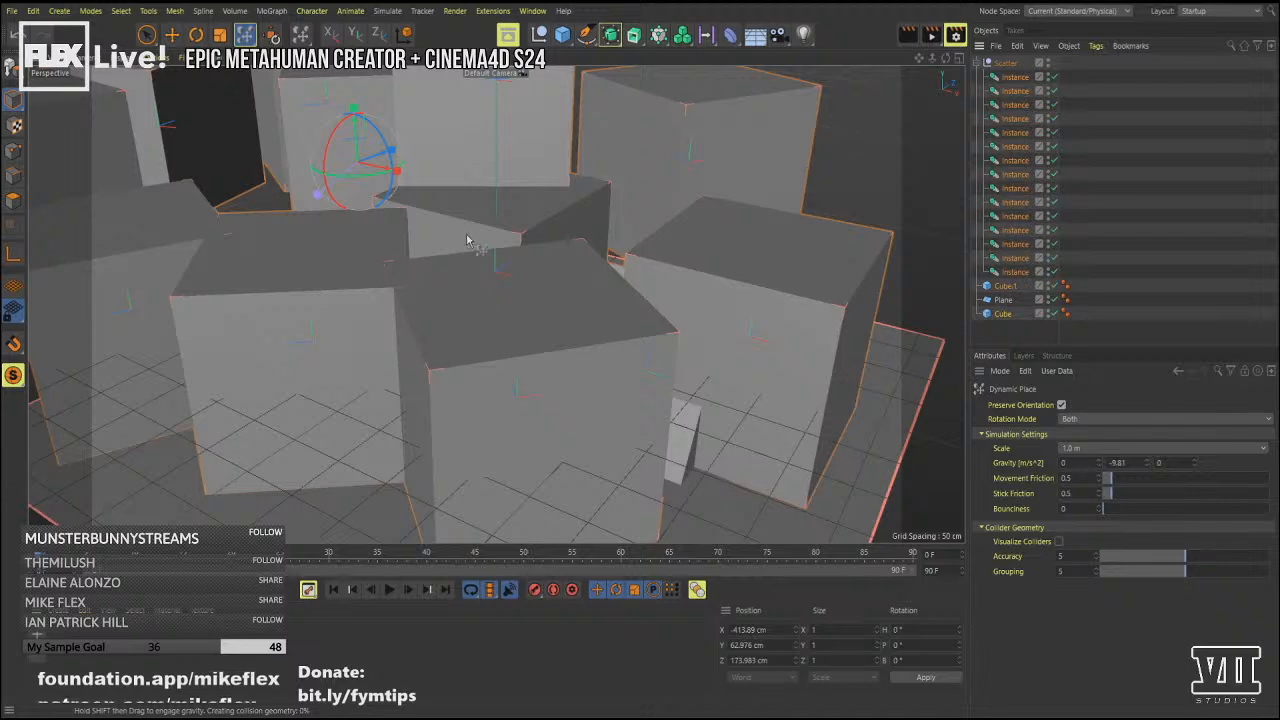
Move the selected cubes above the plane with Dynamic Place, to about X -296 cm, Y 155 cm and Z 172 cm.
scroll(557, 174, "down", 2)
scroll(557, 174, "down", 4)
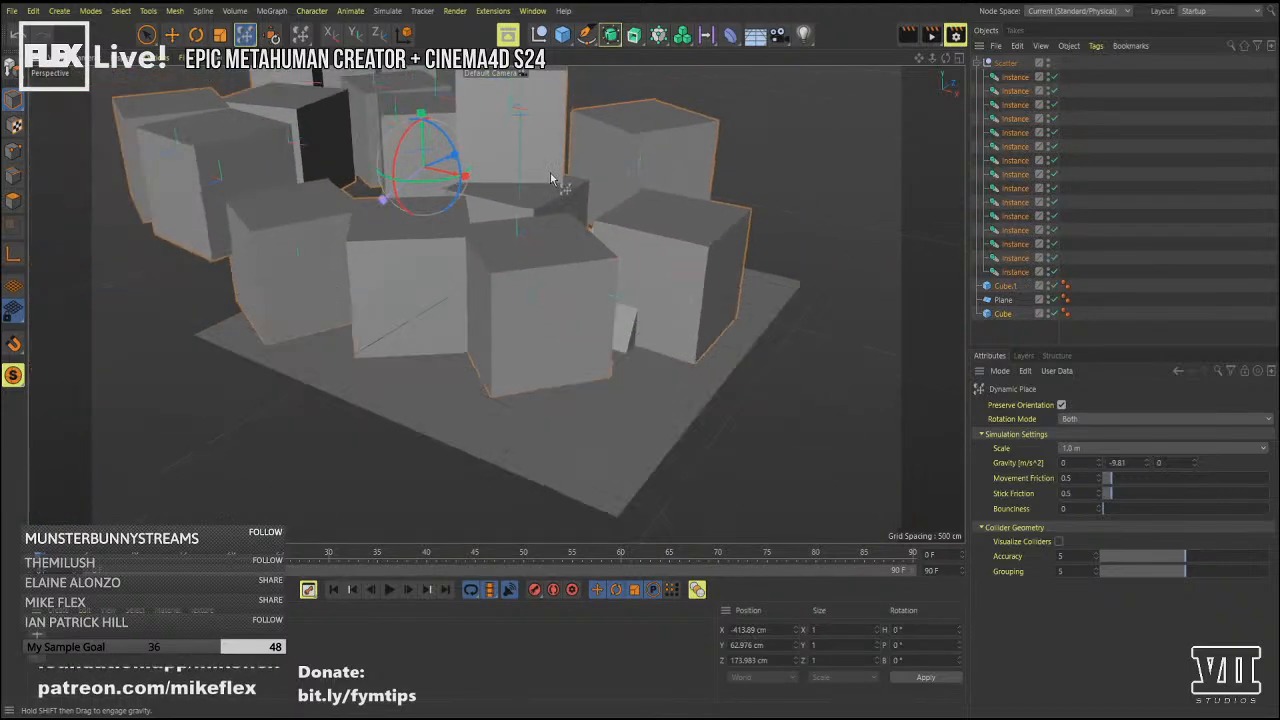
left_click_drag(412, 175, 600, 35)
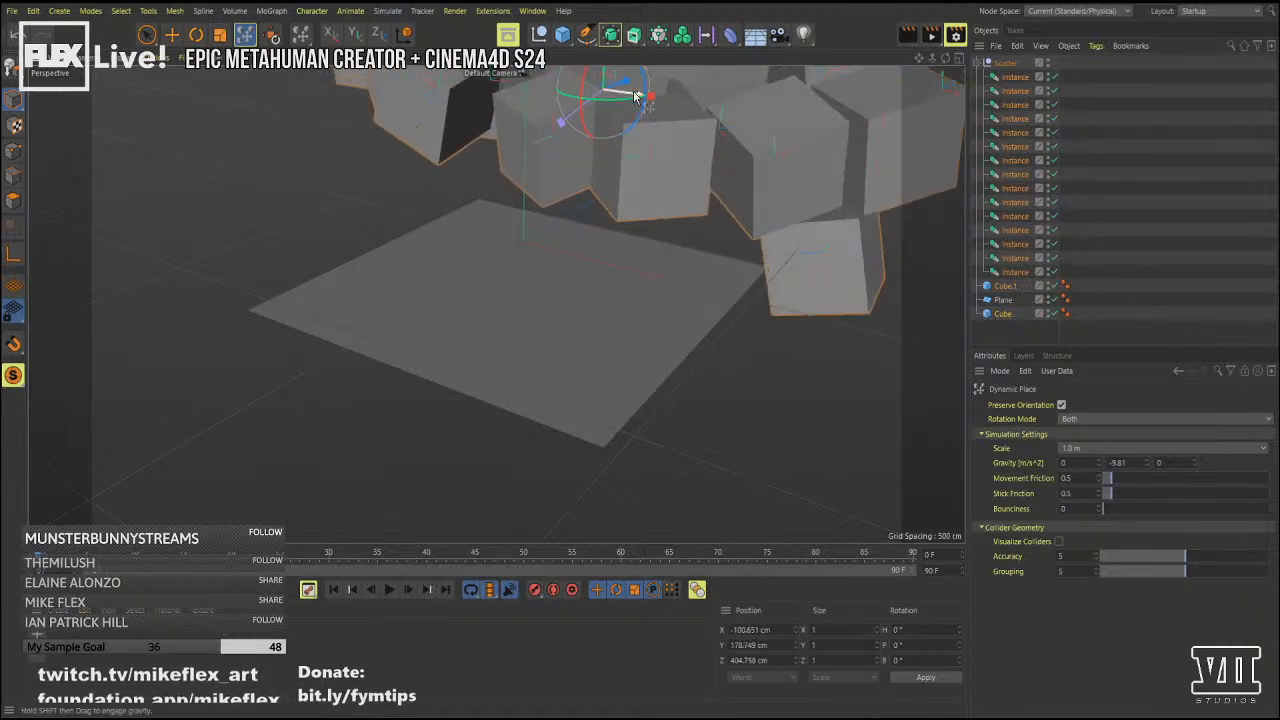
left_click_drag(636, 97, 545, 91)
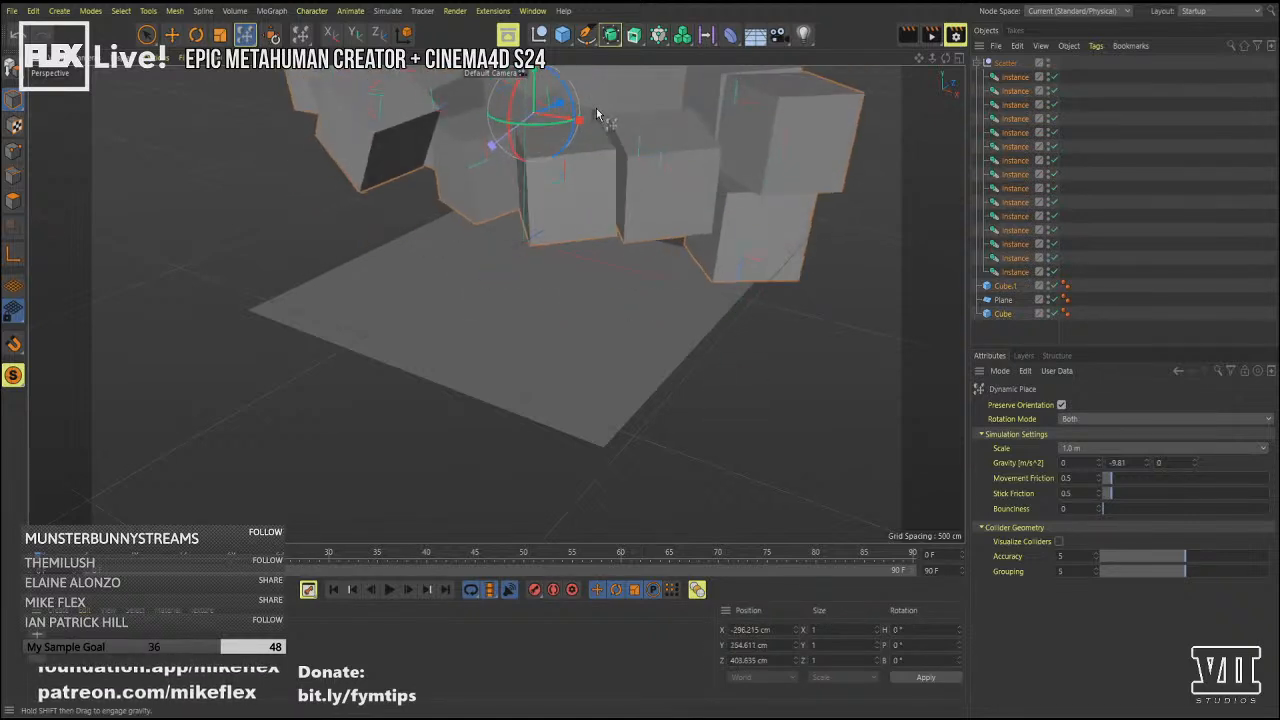
left_click_drag(462, 145, 507, 131)
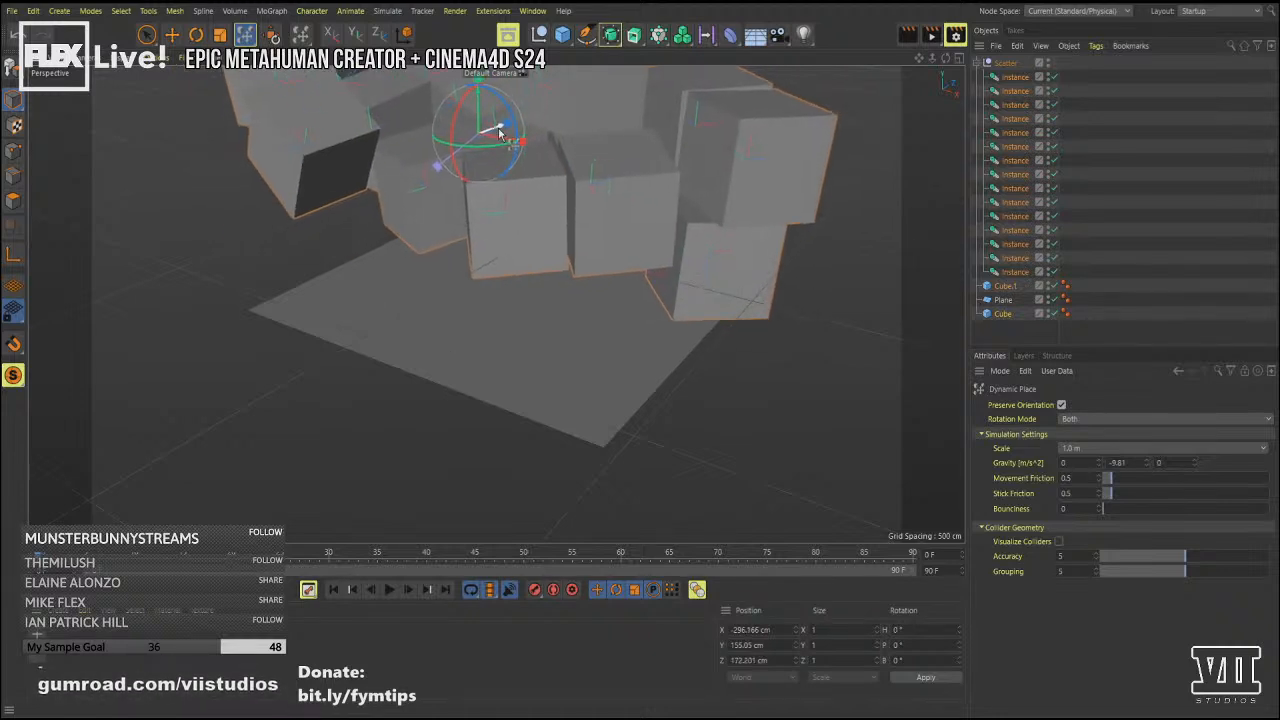
Nudge the cubes over the plane and lower them in a tumbling pile with Dynamic Place, to about X -313 cm, Y -2 cm and Z 183 cm.
left_click_drag(583, 104, 474, 149)
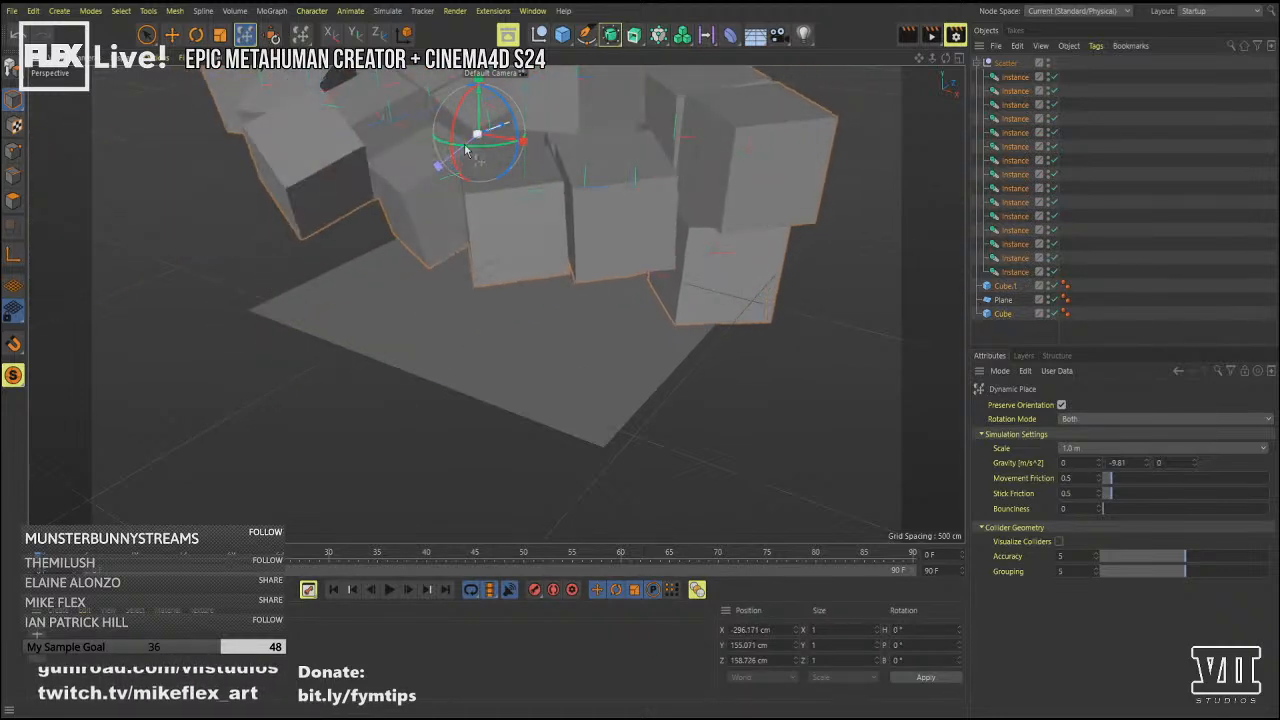
left_click_drag(530, 118, 498, 131)
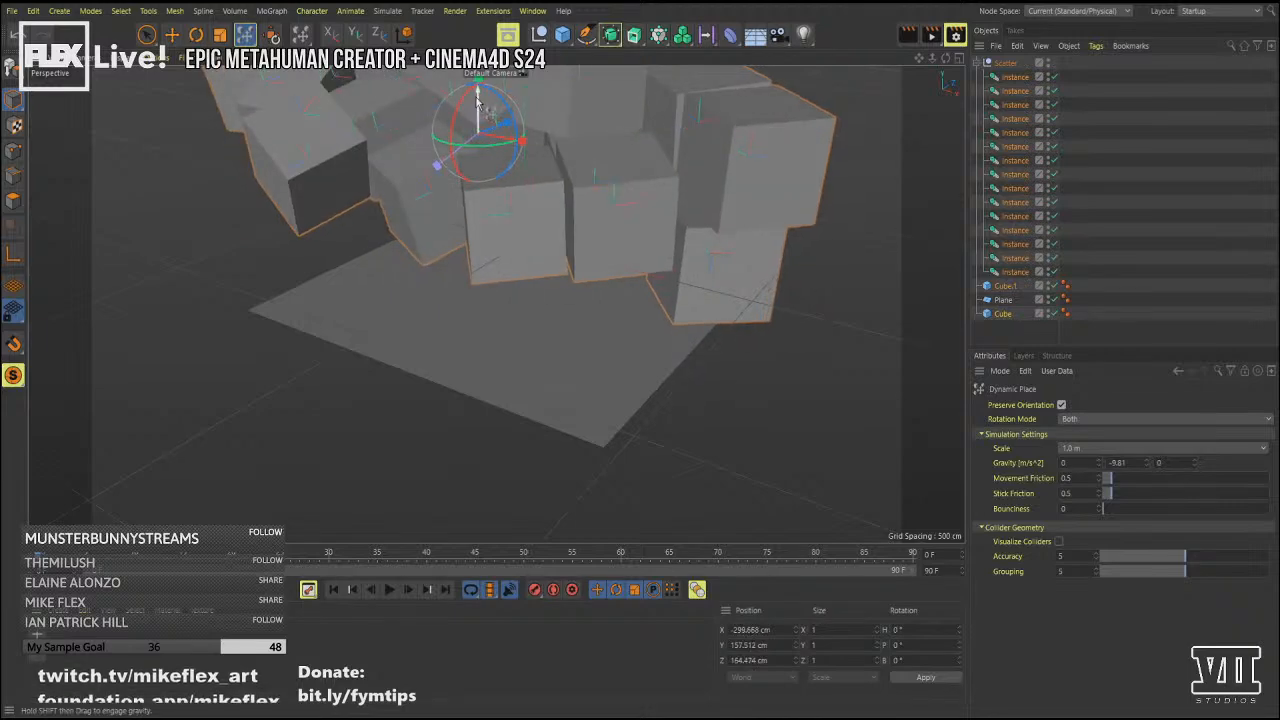
mouse_move(492, 80)
left_mouse_down()
mouse_move(480, 255)
mouse_move(492, 75)
left_mouse_up()
mouse_move(481, 232)
left_mouse_down()
mouse_move(485, 70)
mouse_move(477, 277)
mouse_move(519, 398)
mouse_move(485, 68)
mouse_move(449, 230)
mouse_move(483, 455)
mouse_move(463, 117)
mouse_move(478, 220)
left_mouse_up()
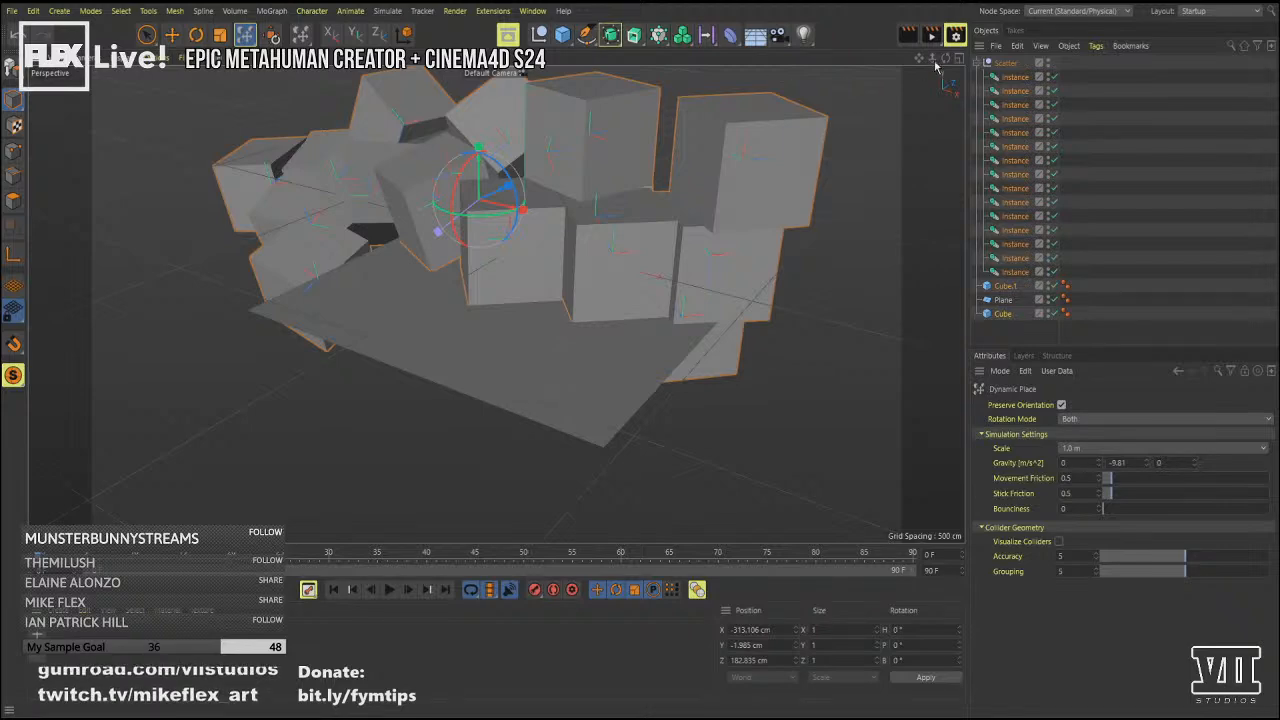
left_click_drag(945, 59, 1020, 62)
left_click_drag(918, 60, 1058, 134)
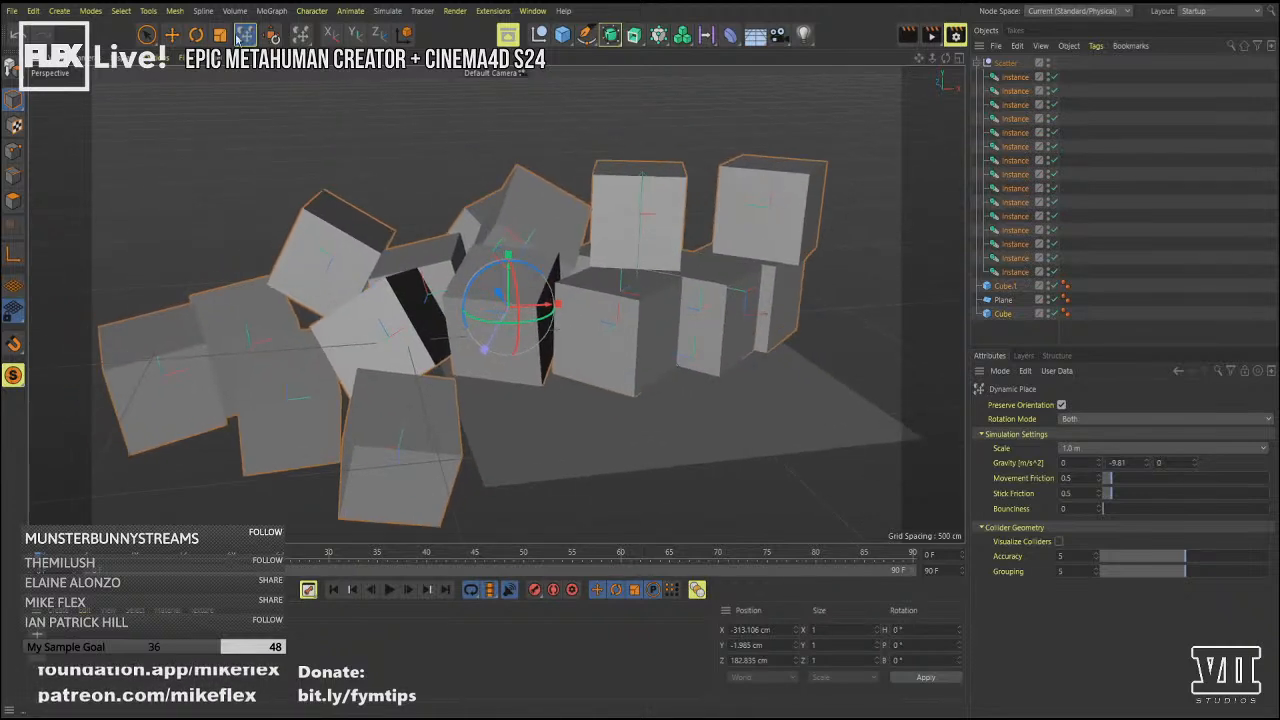